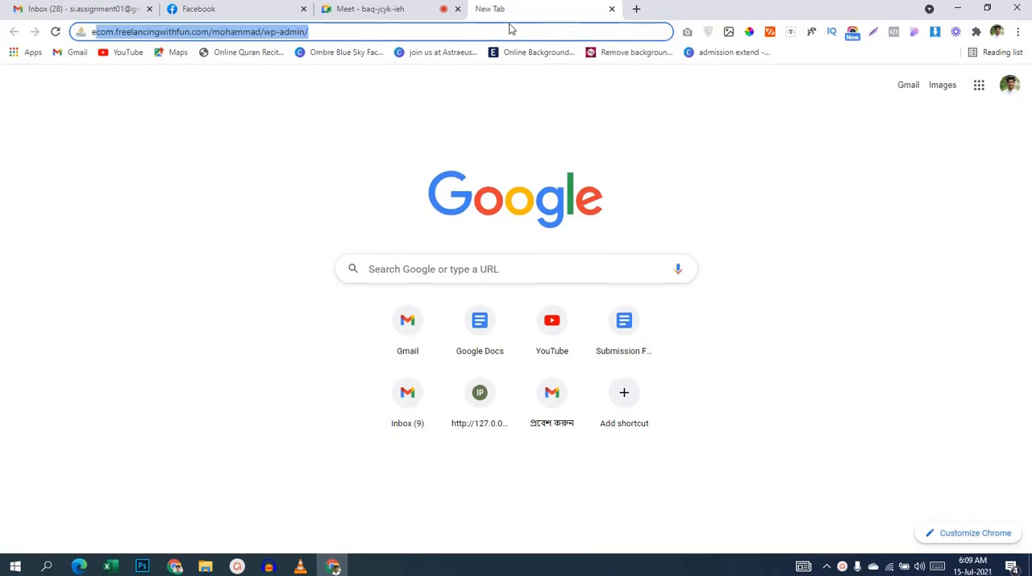
# Step: Open the WordPress login page of residentialadvisorsgroup.com/woocommerce
pyautogui.write('eres')
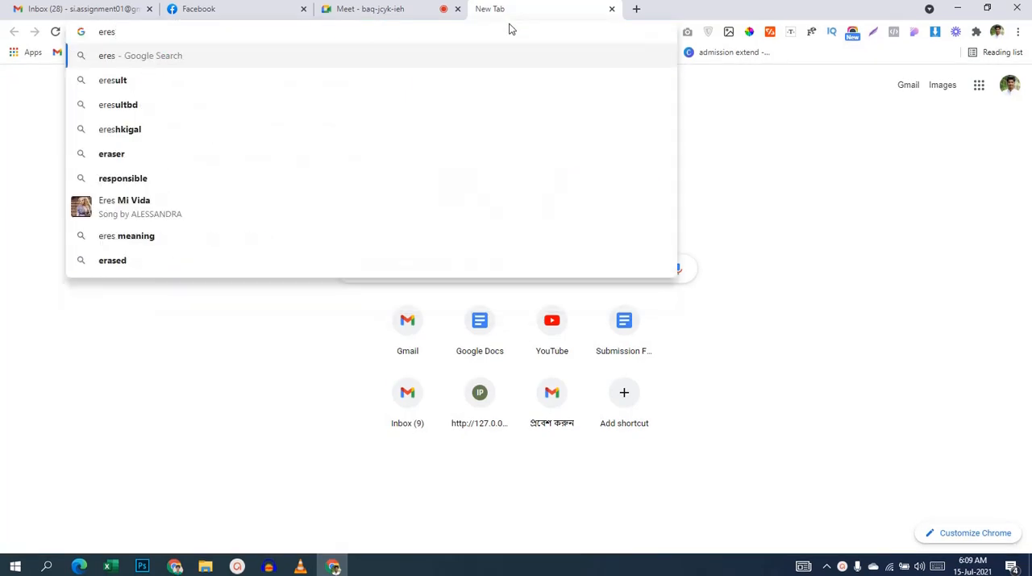
pyautogui.press('BackSpace')
pyautogui.press('BackSpace')
pyautogui.press('BackSpace')
pyautogui.press('BackSpace')
pyautogui.write('re')
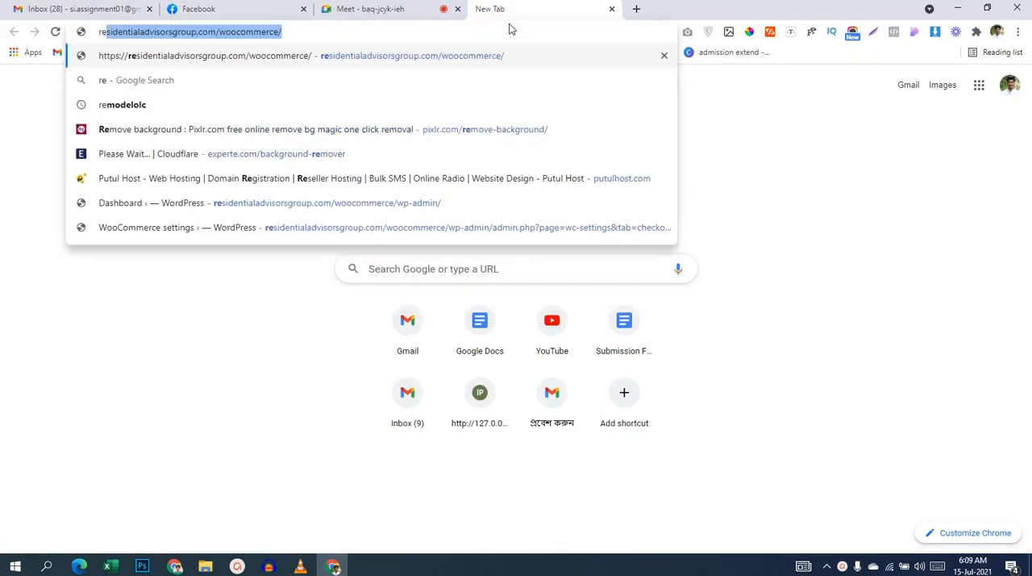
pyautogui.write('s')
pyautogui.press('Return')
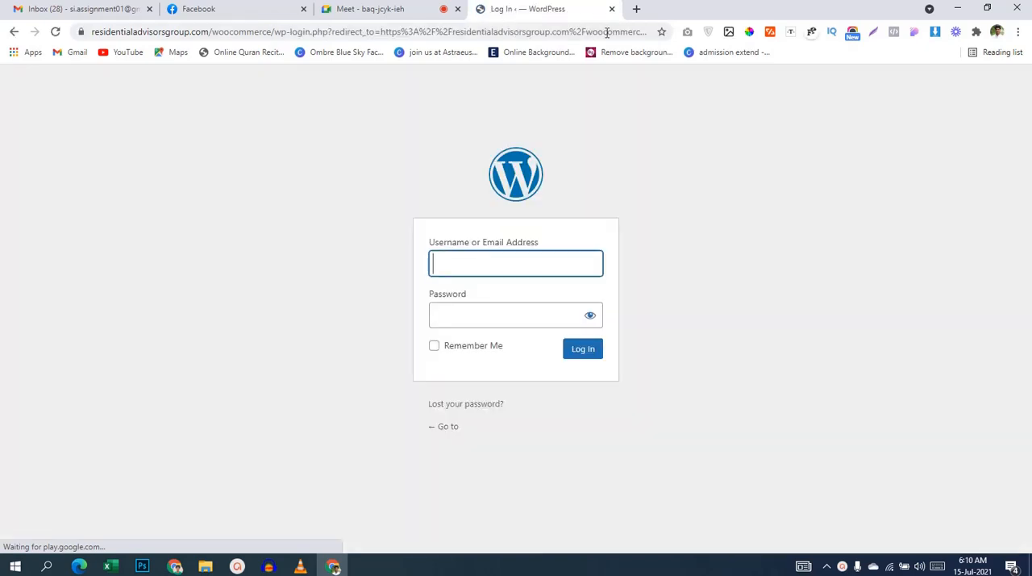
pyautogui.click(525, 255)
pyautogui.click(711, 202)
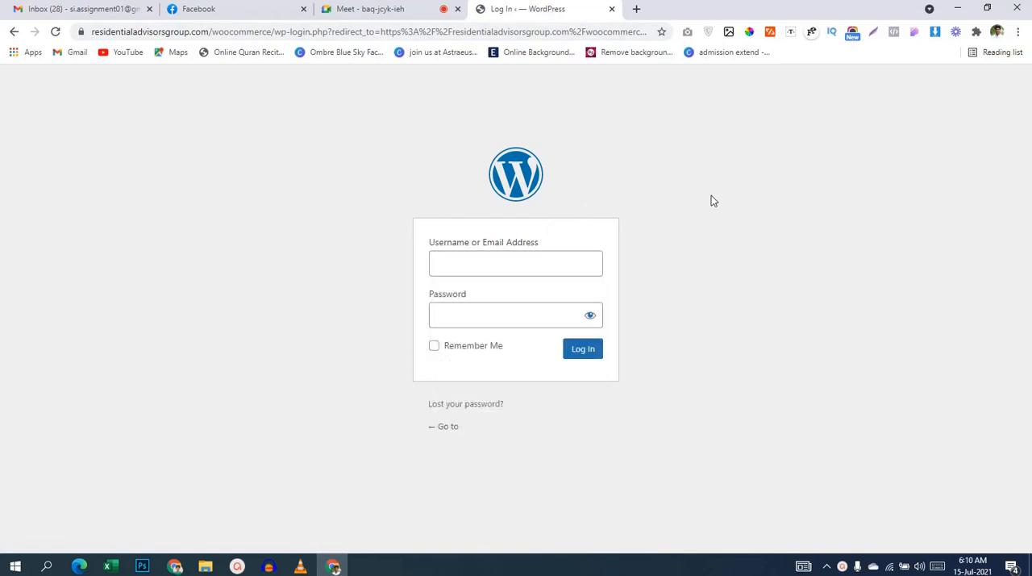
pyautogui.click(554, 316)
pyautogui.click(543, 259)
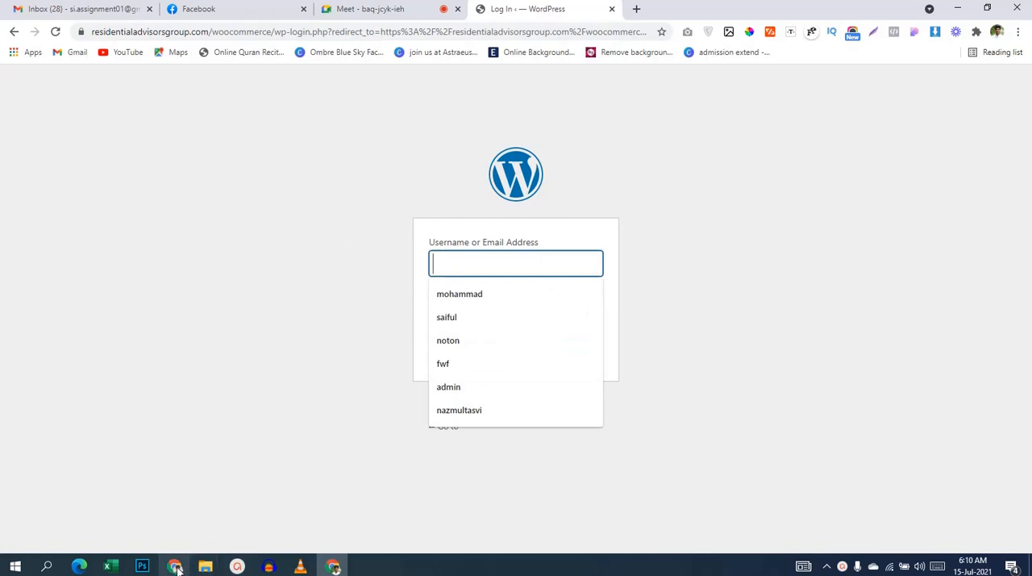
# Step: Open a new blank browser tab
pyautogui.click(636, 9)
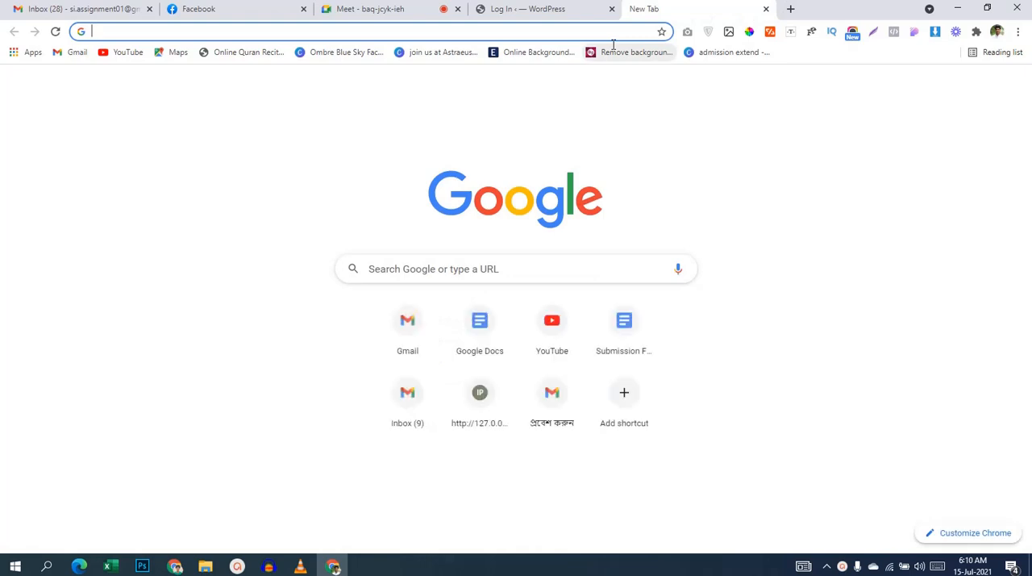
pyautogui.write('w')
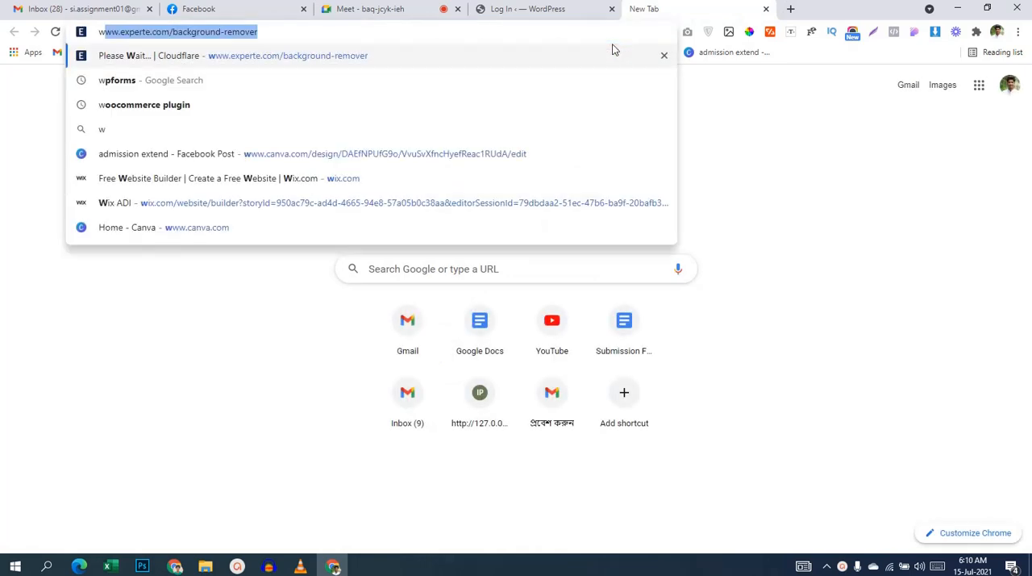
pyautogui.press('Escape')
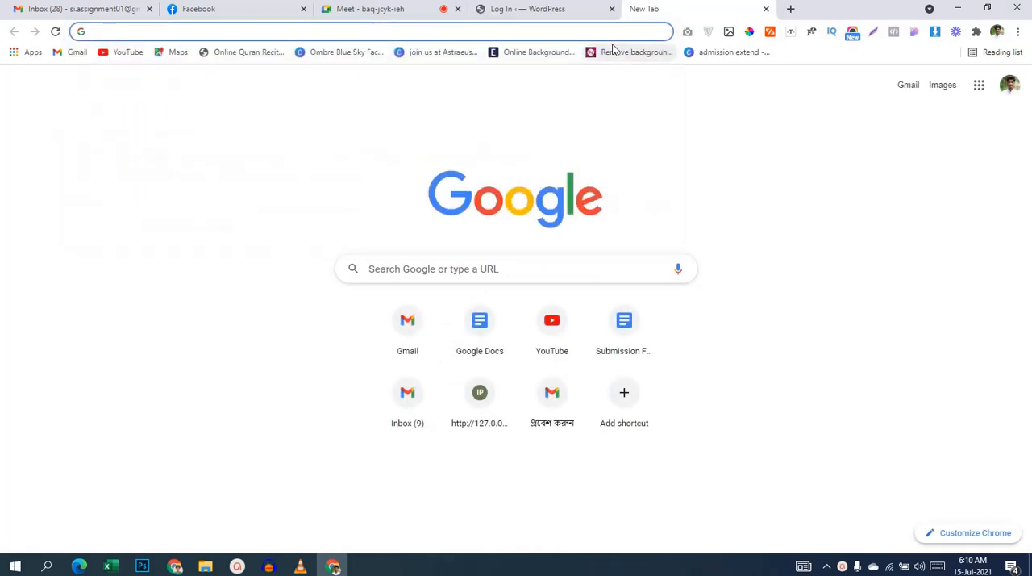
# Step: Switch to the Google Meet call and turn the microphone on
pyautogui.click(462, 3)
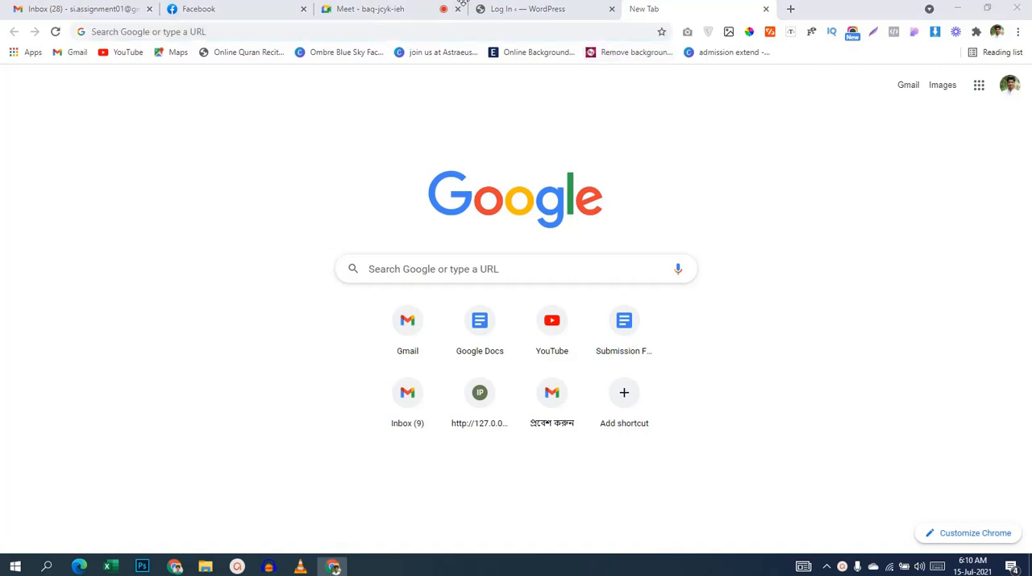
pyautogui.click(382, 13)
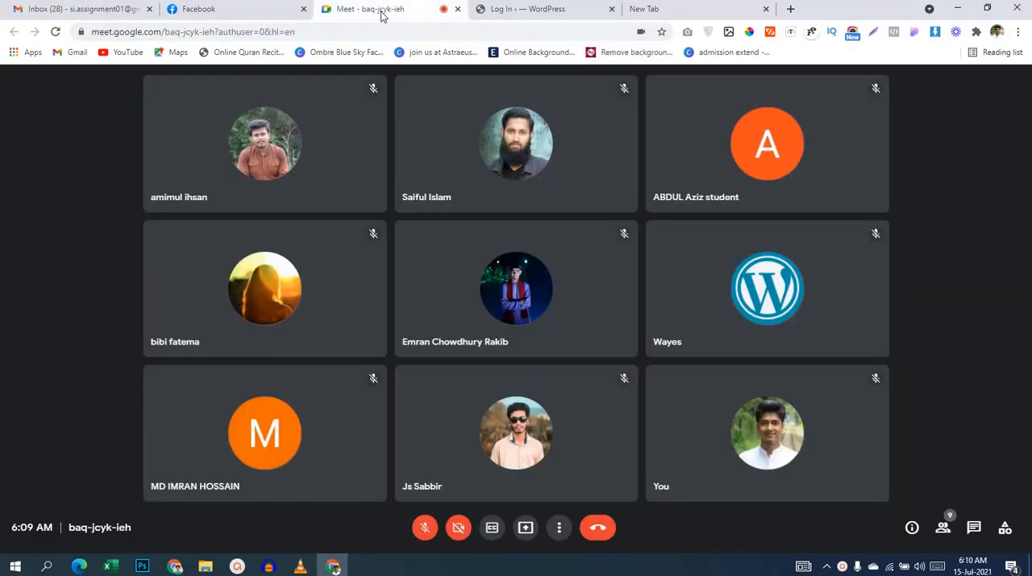
pyautogui.click(425, 527)
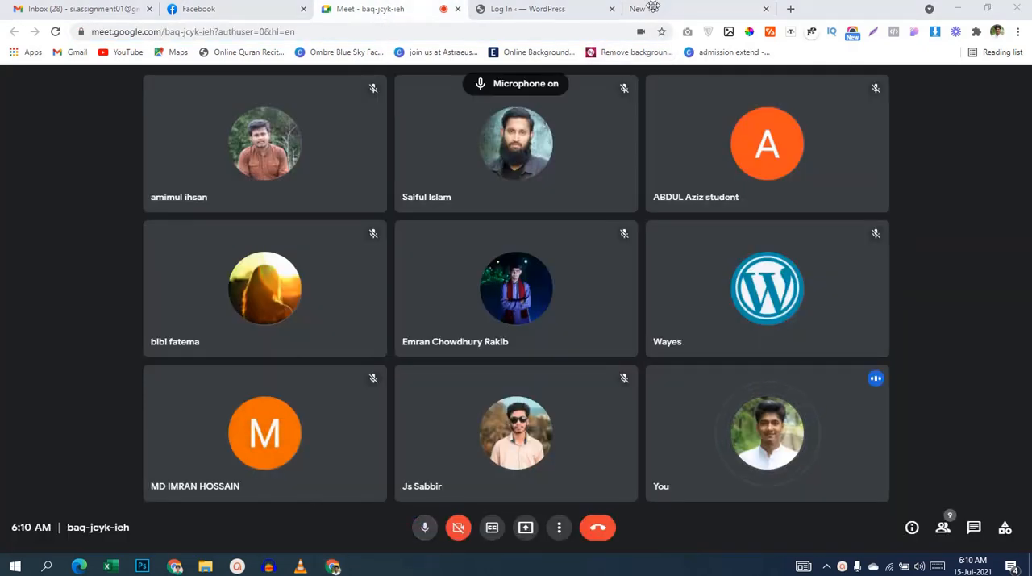
# Step: Load namecheap.com in the blank tab and sign in with the saved account credentials
pyautogui.click(653, 8)
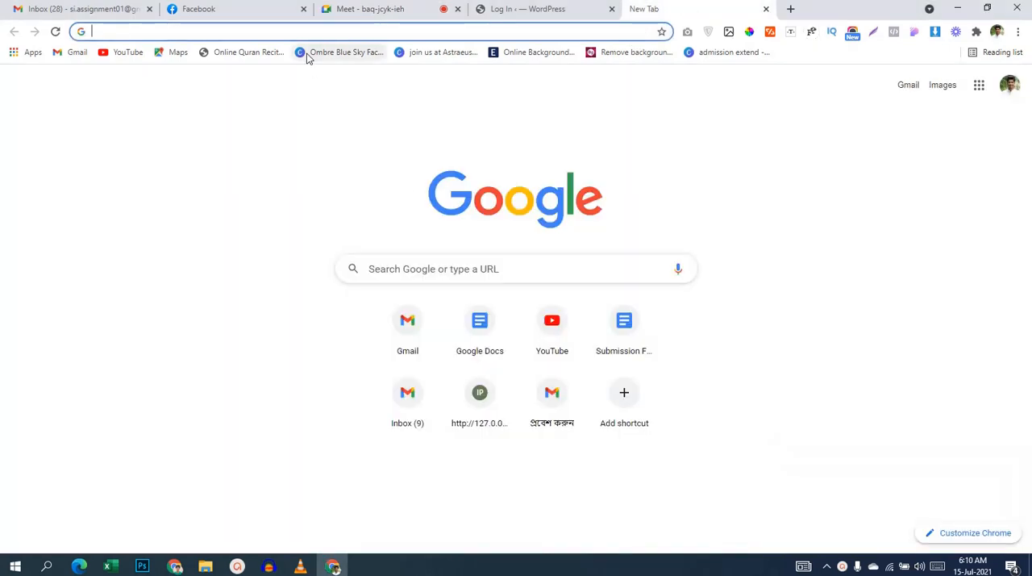
pyautogui.write('nam')
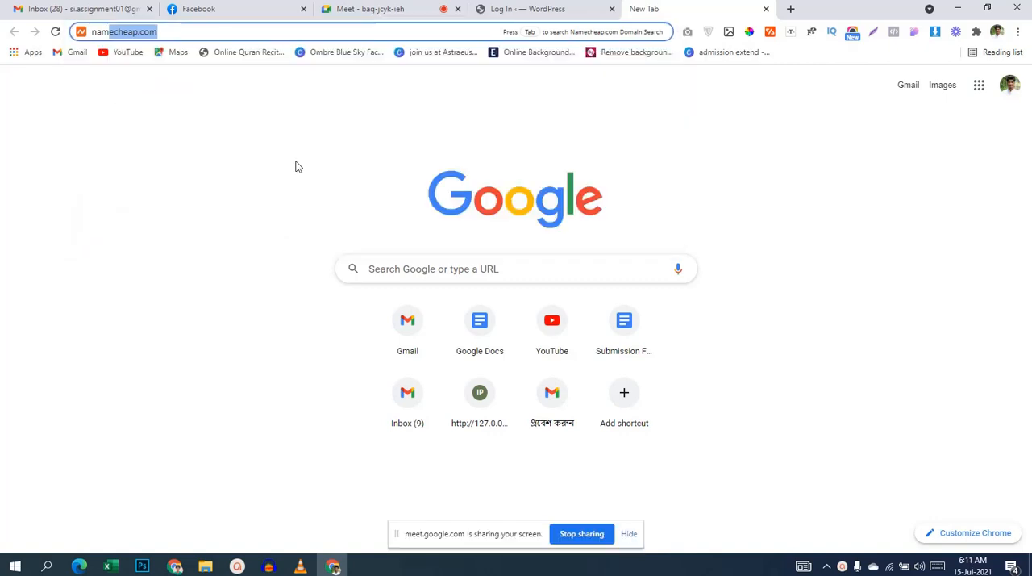
pyautogui.press('Right')
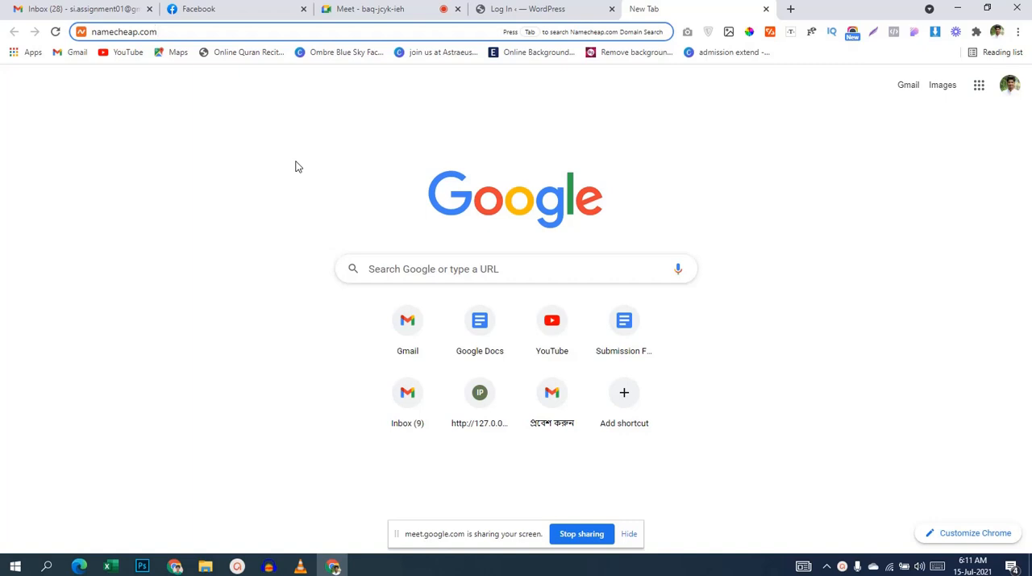
pyautogui.press('Return')
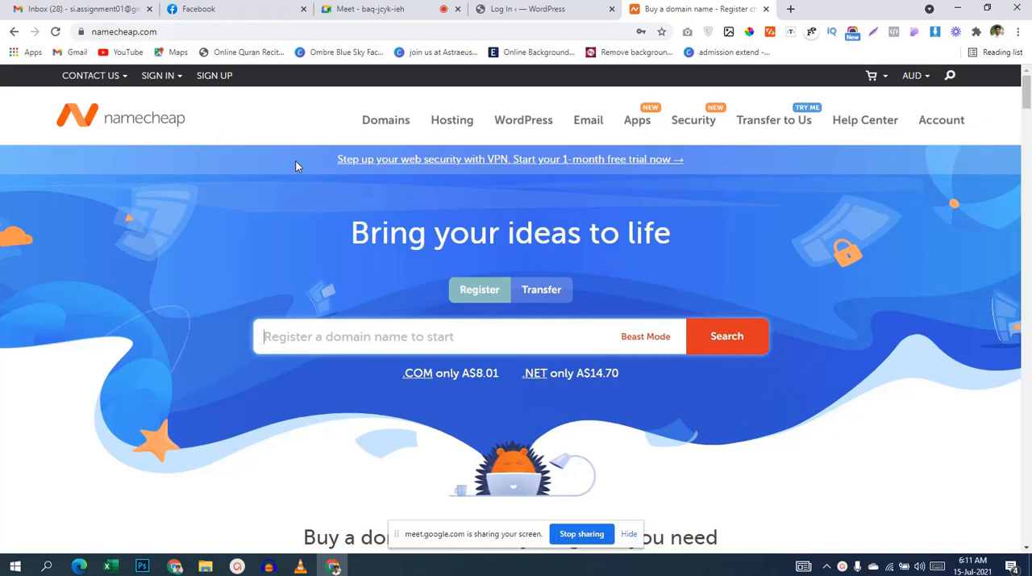
pyautogui.click(158, 75)
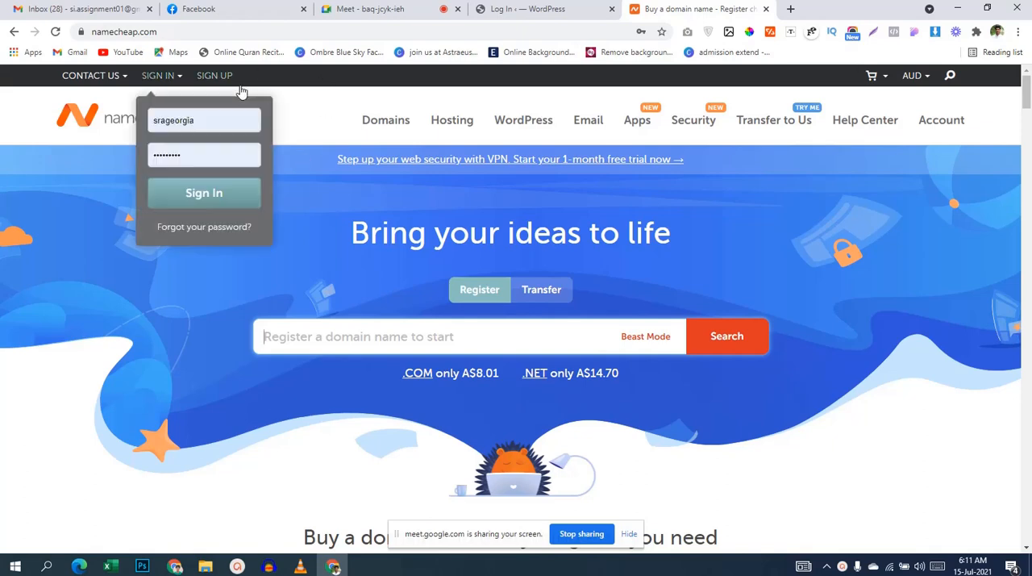
pyautogui.click(212, 200)
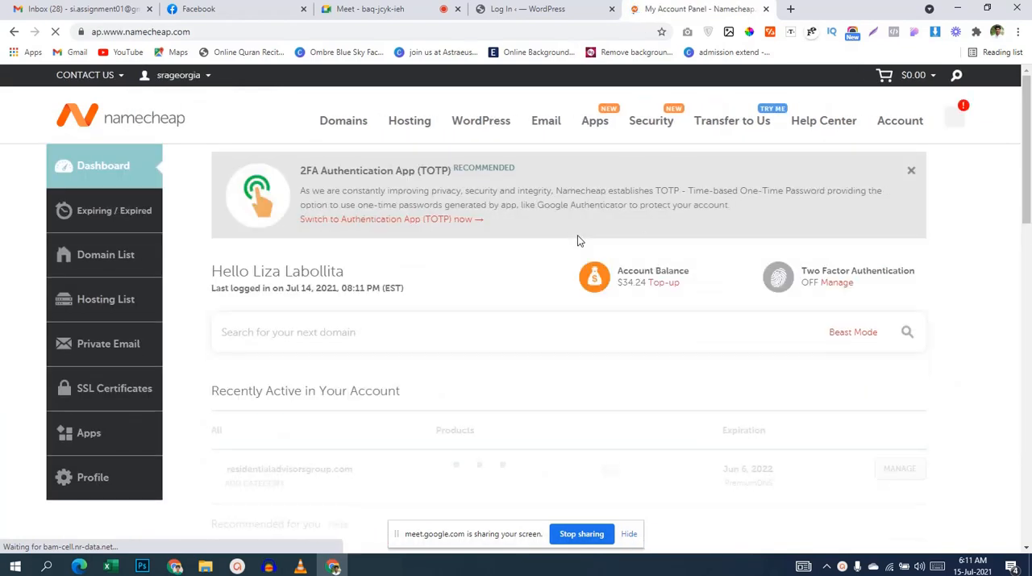
# Step: Open the cPanel of the Stellar Plus hosting that belongs to residentialadvisorsgroup.com
pyautogui.scroll(-3, 577, 236)
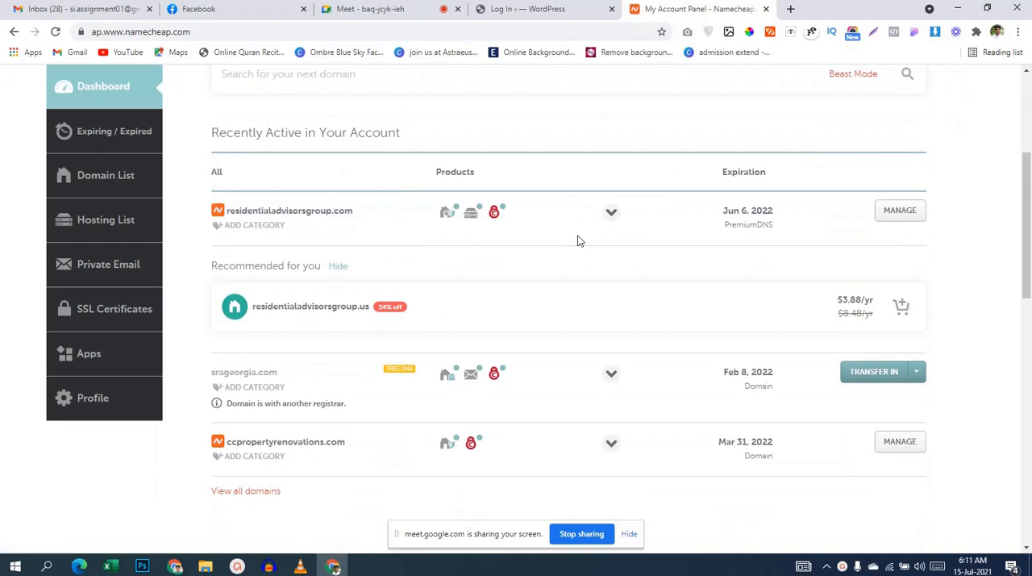
pyautogui.scroll(-1, 577, 239)
pyautogui.moveTo(466, 210)
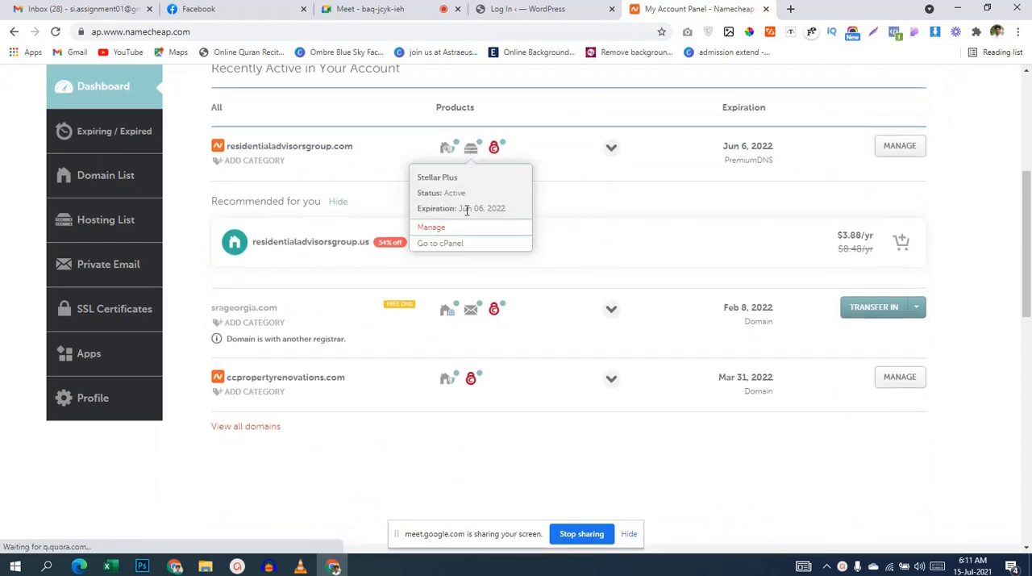
pyautogui.click(458, 243)
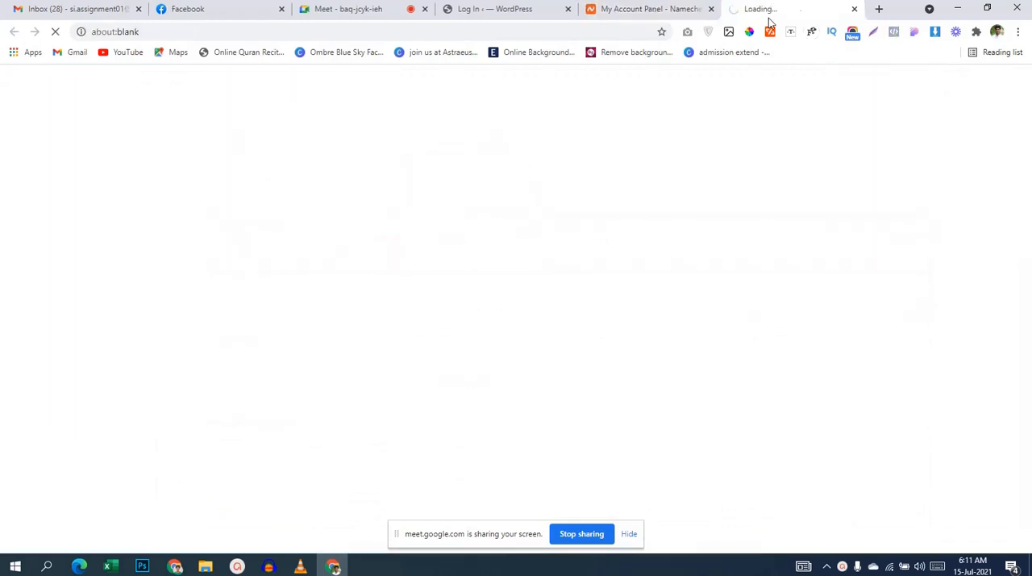
# Step: Return to the Namecheap account panel and check the product entries of the listed domains
pyautogui.click(669, 9)
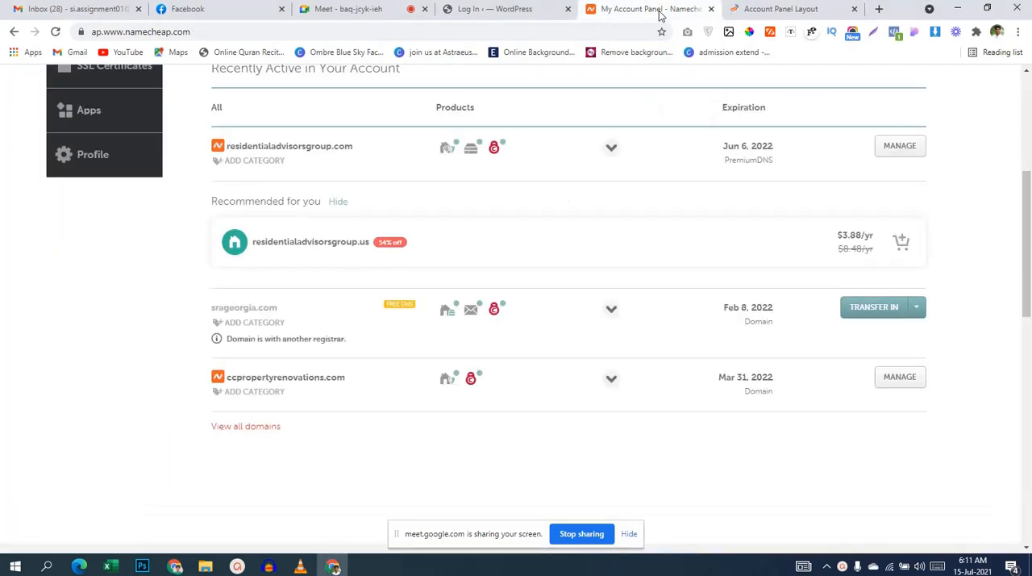
pyautogui.moveTo(458, 154)
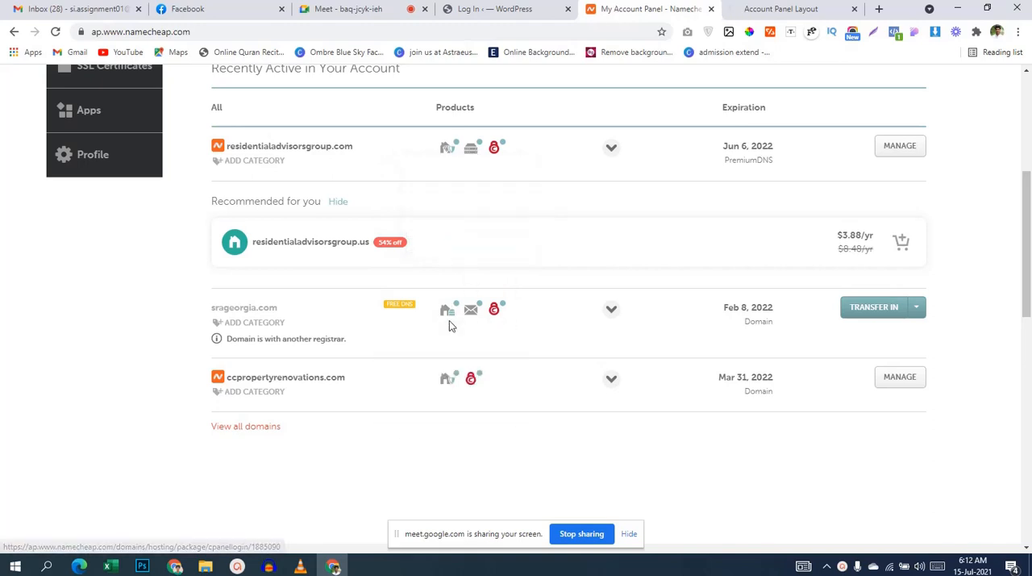
pyautogui.moveTo(457, 328)
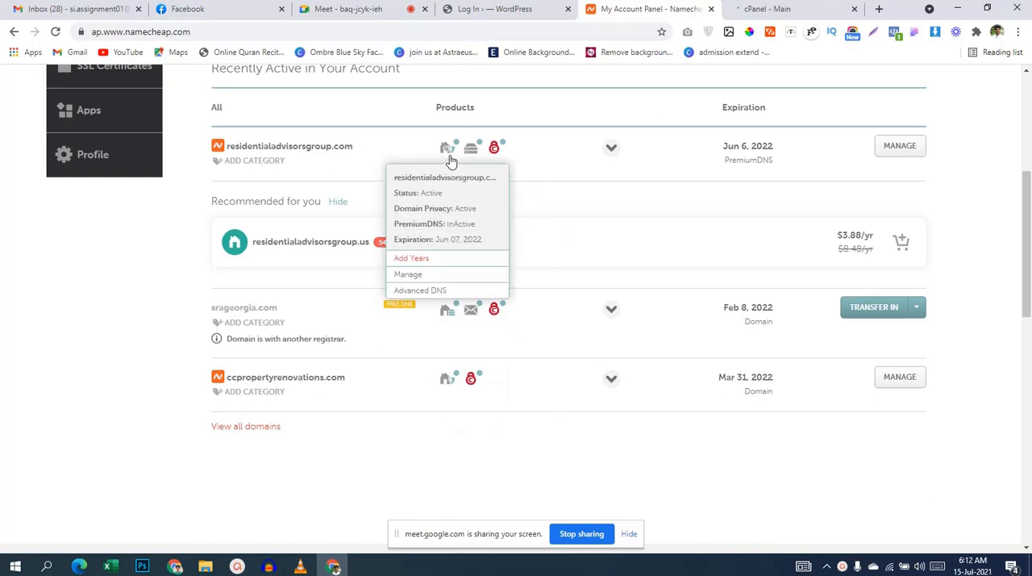
# Step: Go back to the loaded cPanel and open the Softaculous Apps Installer
pyautogui.click(759, 10)
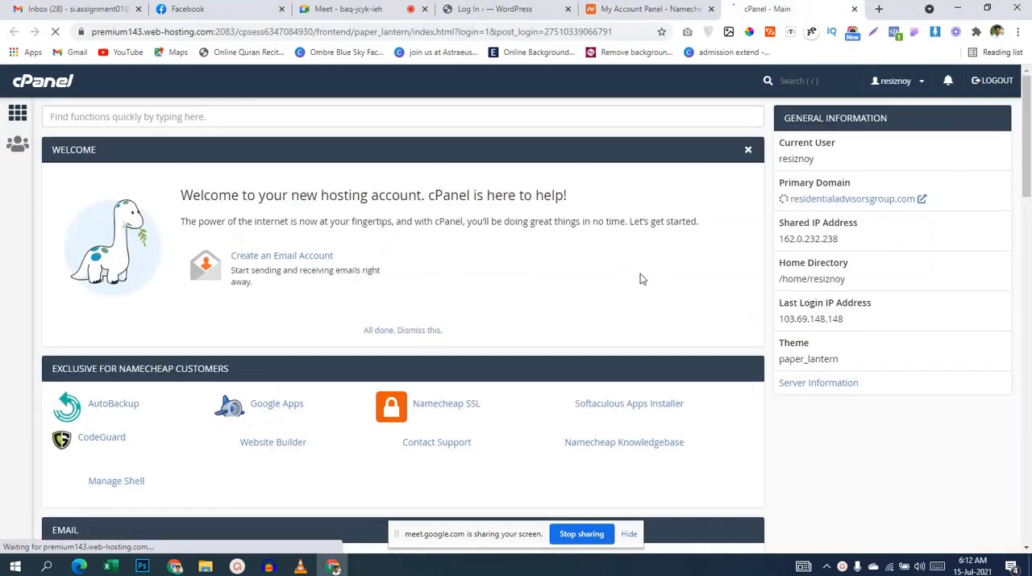
pyautogui.scroll(-1, 608, 279)
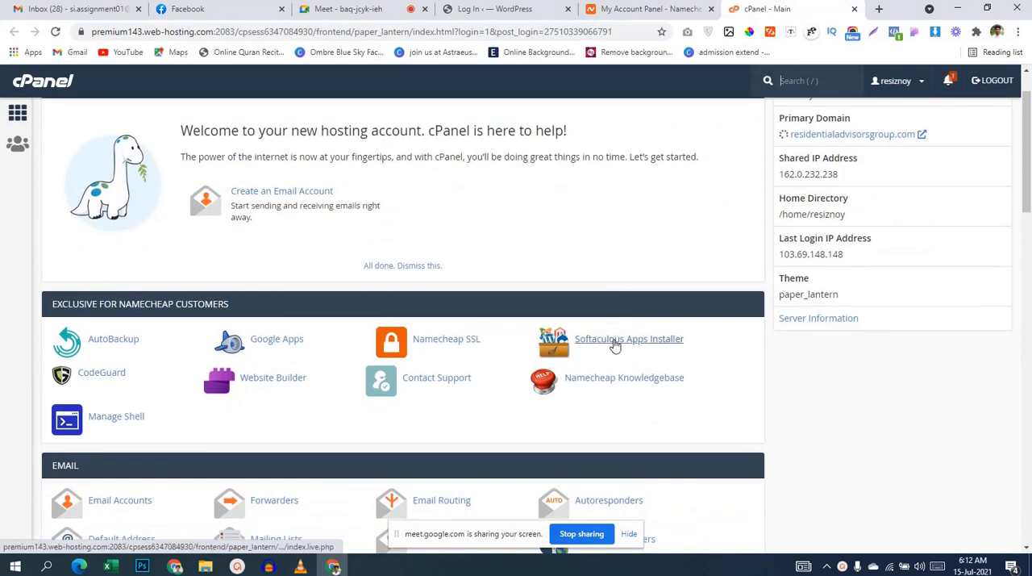
pyautogui.click(613, 341)
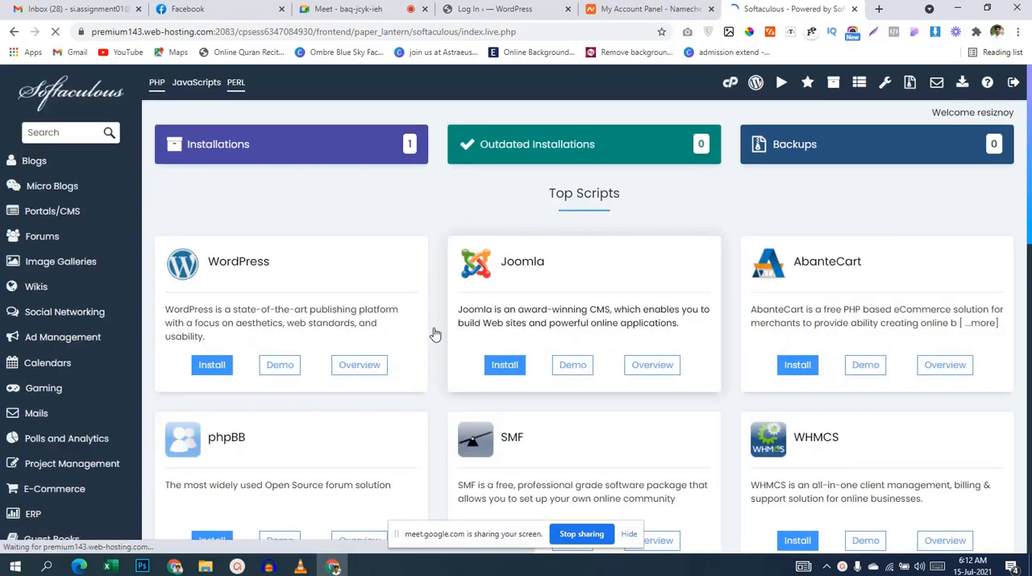
# Step: From the Softaculous installations list, open the admin dashboard of the woocommerce WordPress site and dismiss its Elementor notice
pyautogui.click(241, 145)
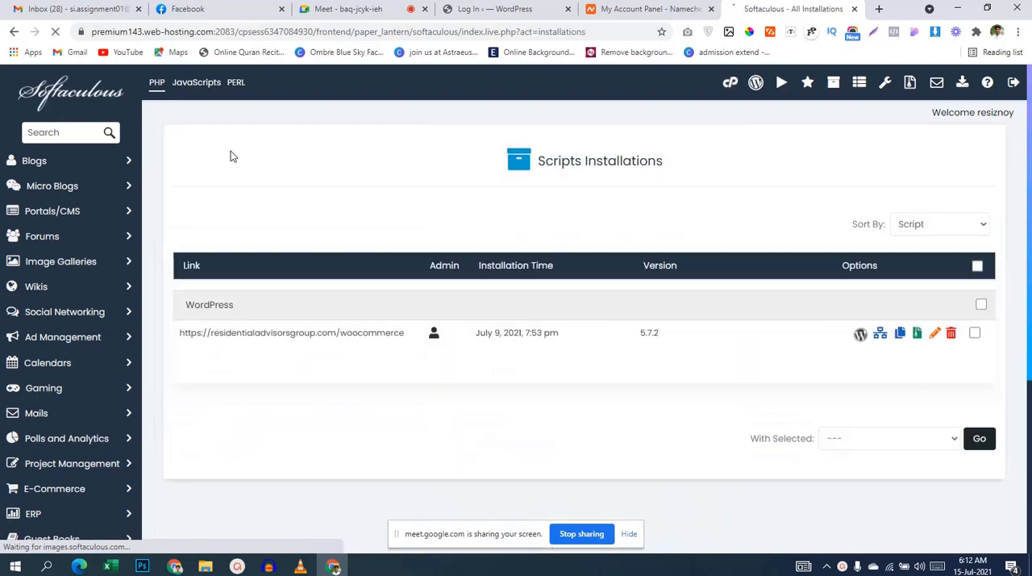
pyautogui.click(434, 334)
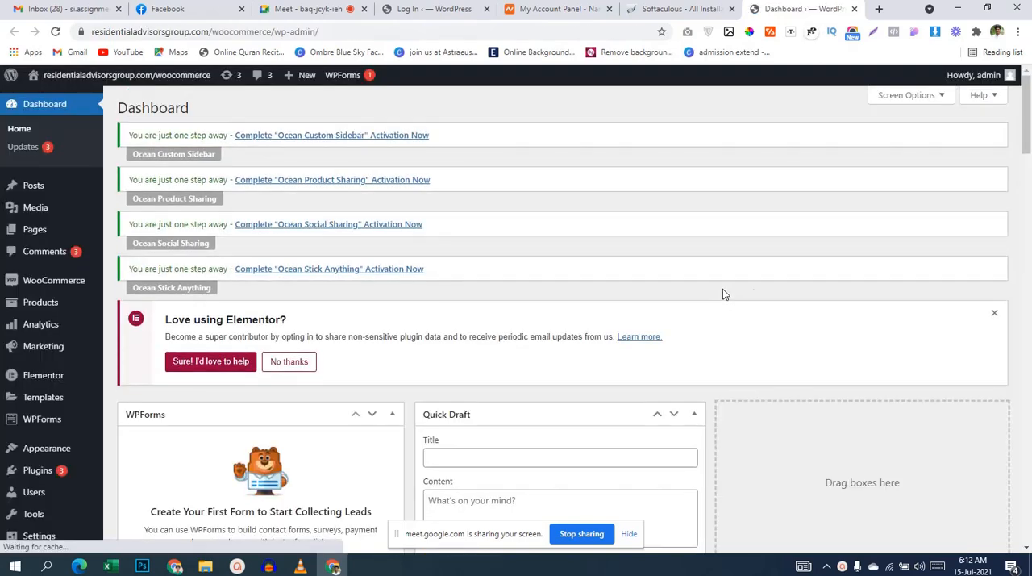
pyautogui.click(993, 314)
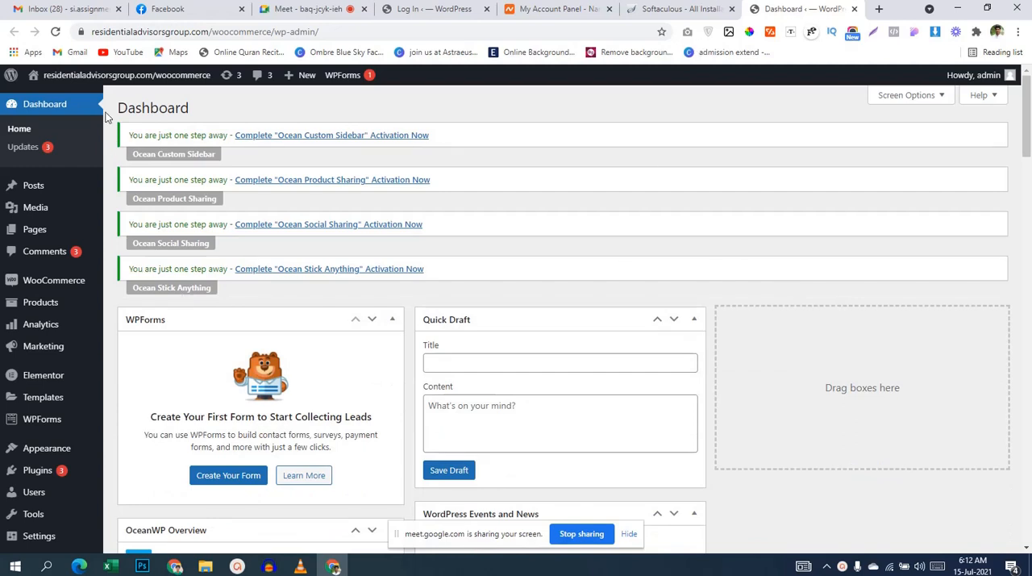
# Step: Open the public woocommerce site in a new tab and look through its homepage from the banner to the footer
pyautogui.moveTo(81, 77)
pyautogui.middleClick(56, 108)
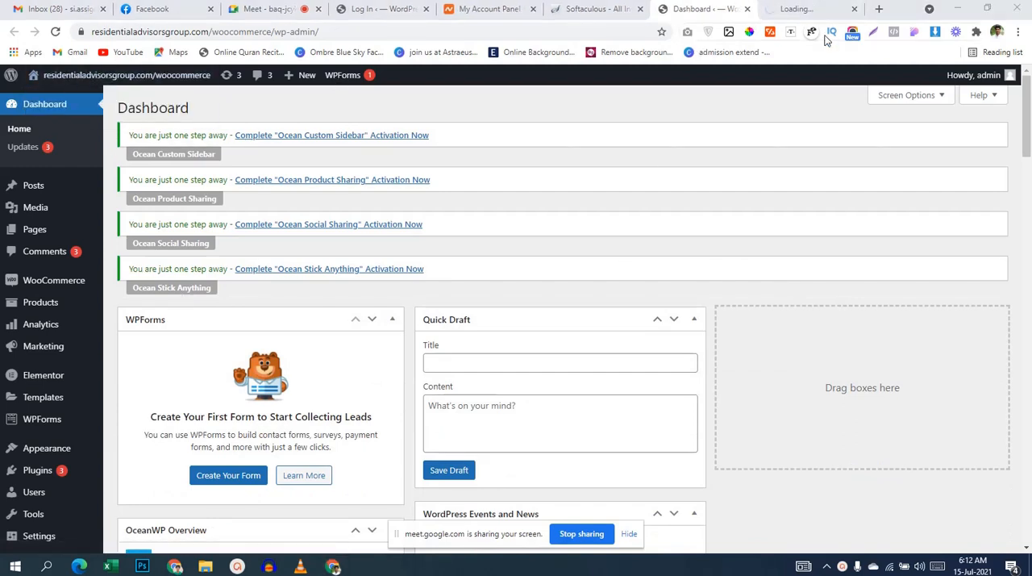
pyautogui.click(813, 10)
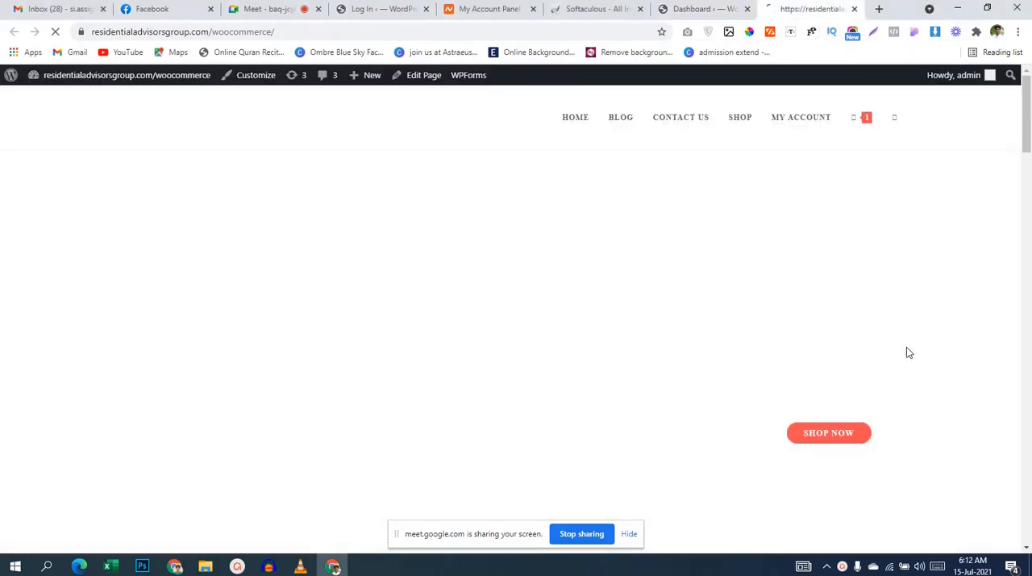
pyautogui.scroll(-5, 906, 352)
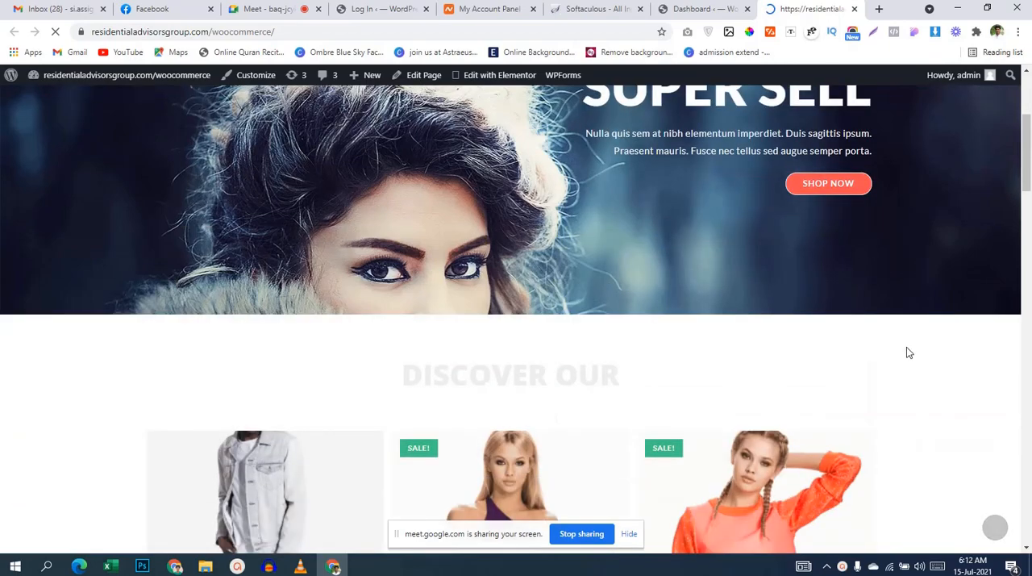
pyautogui.scroll(-10, 906, 352)
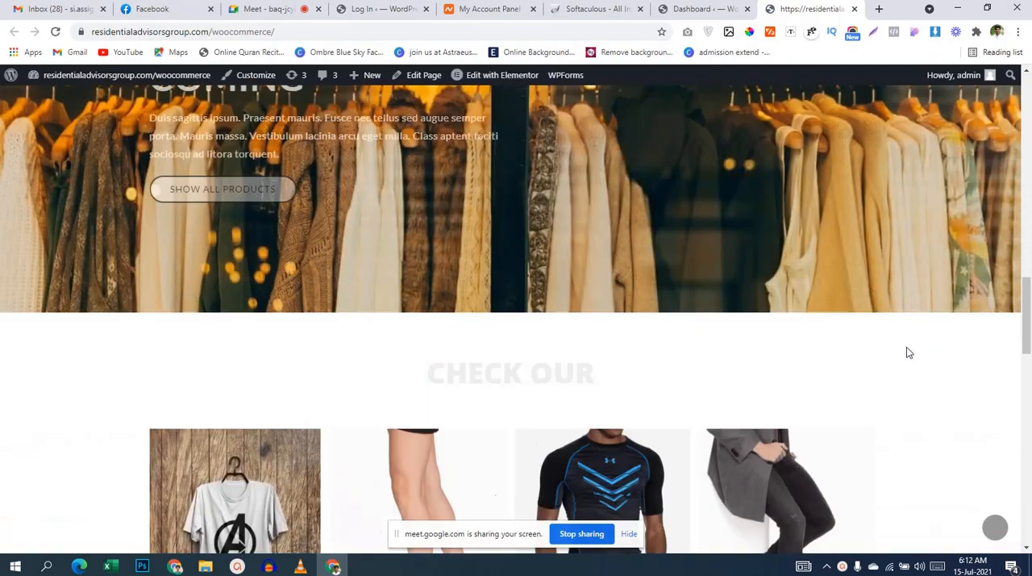
pyautogui.scroll(-5, 906, 347)
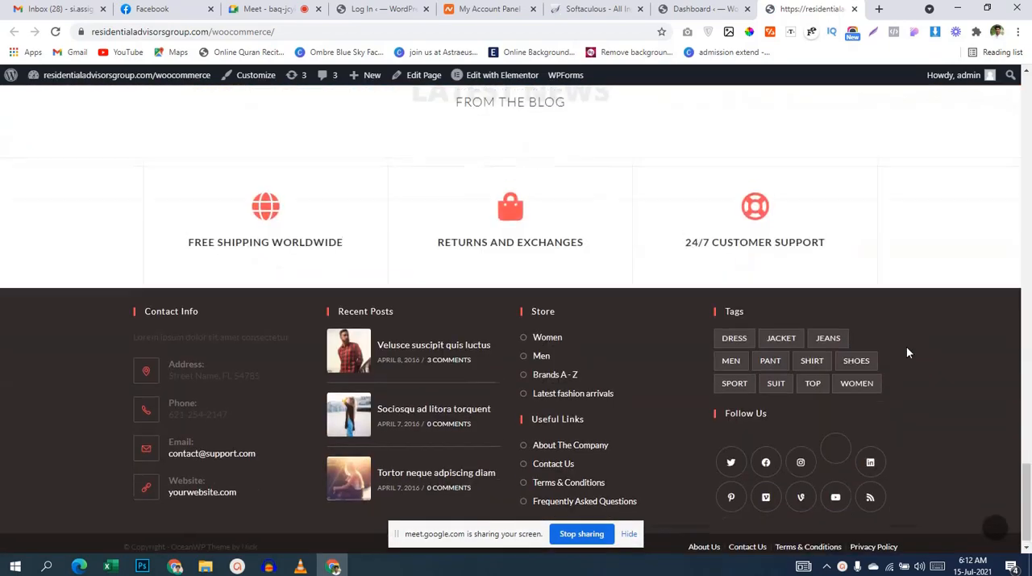
pyautogui.scroll(10, 906, 347)
pyautogui.scroll(8, 907, 348)
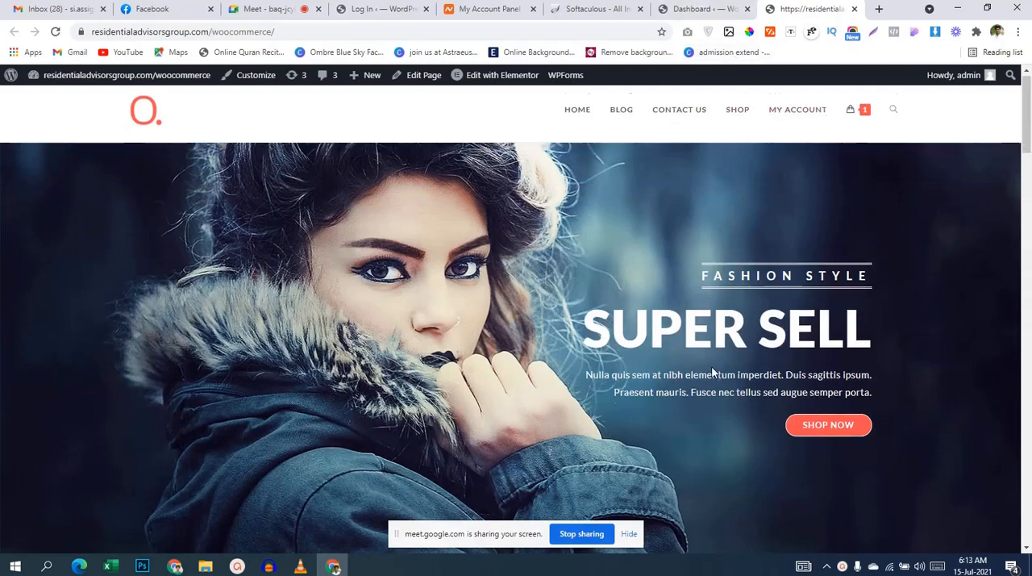
# Step: Open the quick view of the Shoulder Top from the homepage best sellers, go to its product page and look through it
pyautogui.scroll(-8, 663, 364)
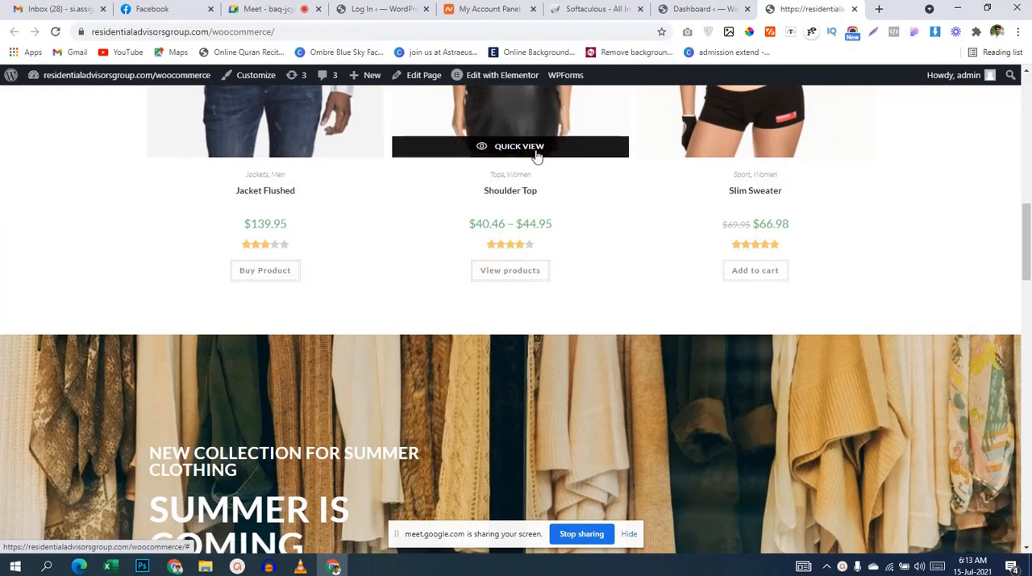
pyautogui.click(538, 147)
pyautogui.scroll(-1, 659, 217)
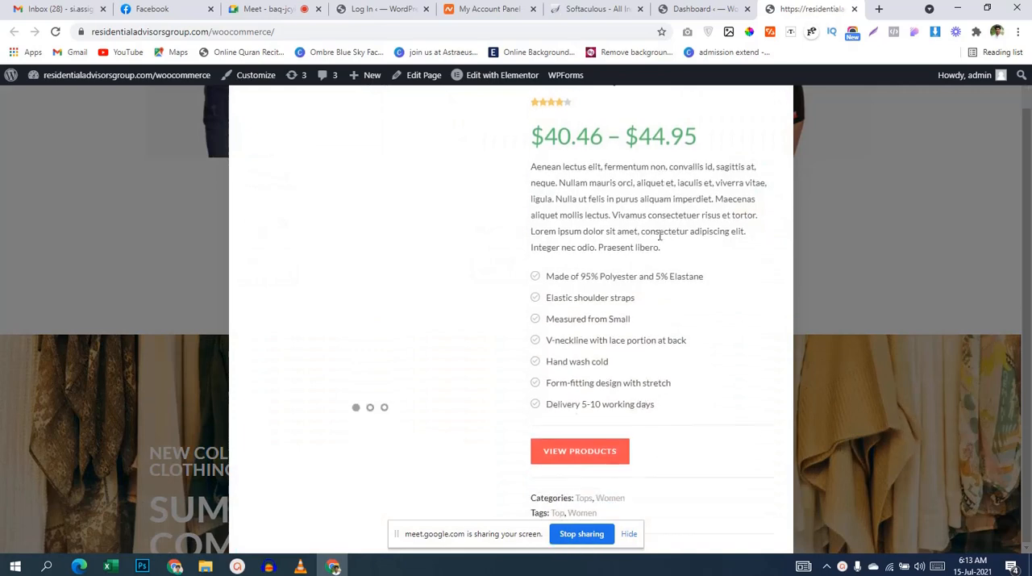
pyautogui.click(585, 453)
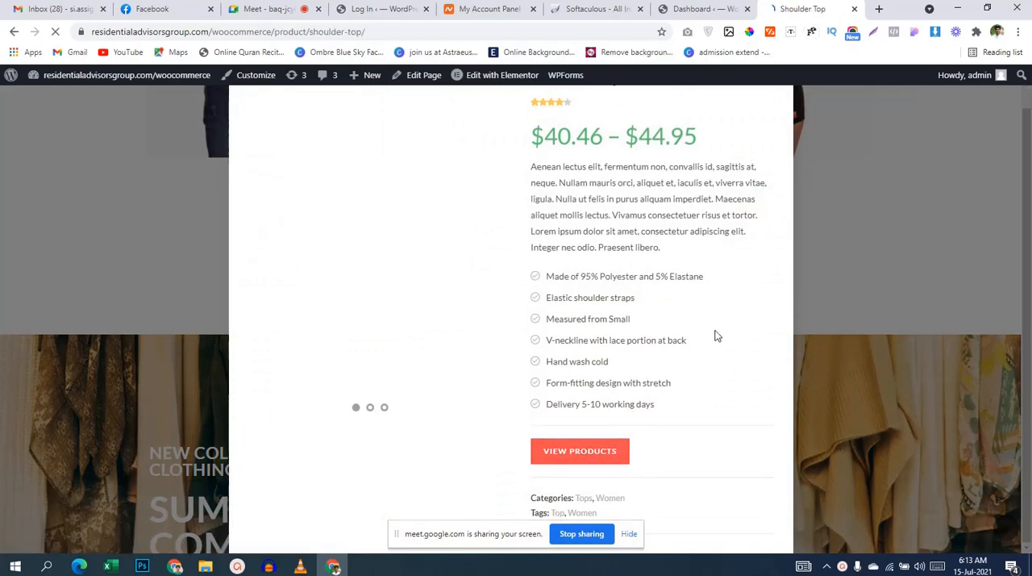
pyautogui.scroll(-2, 717, 335)
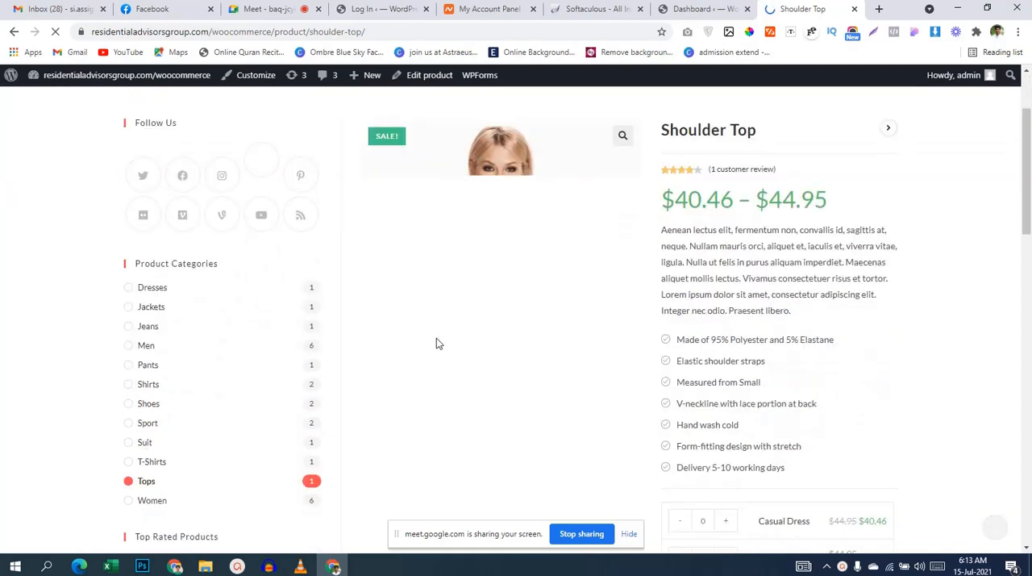
pyautogui.scroll(-3, 769, 311)
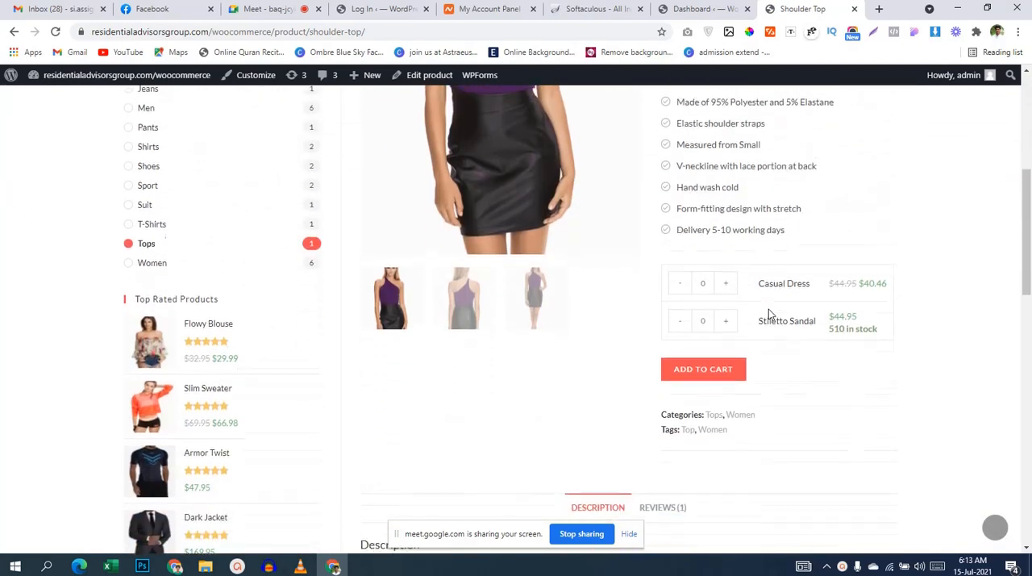
# Step: Try to add the Shoulder Top products to the cart without choosing any quantities
pyautogui.scroll(1, 769, 309)
pyautogui.click(717, 420)
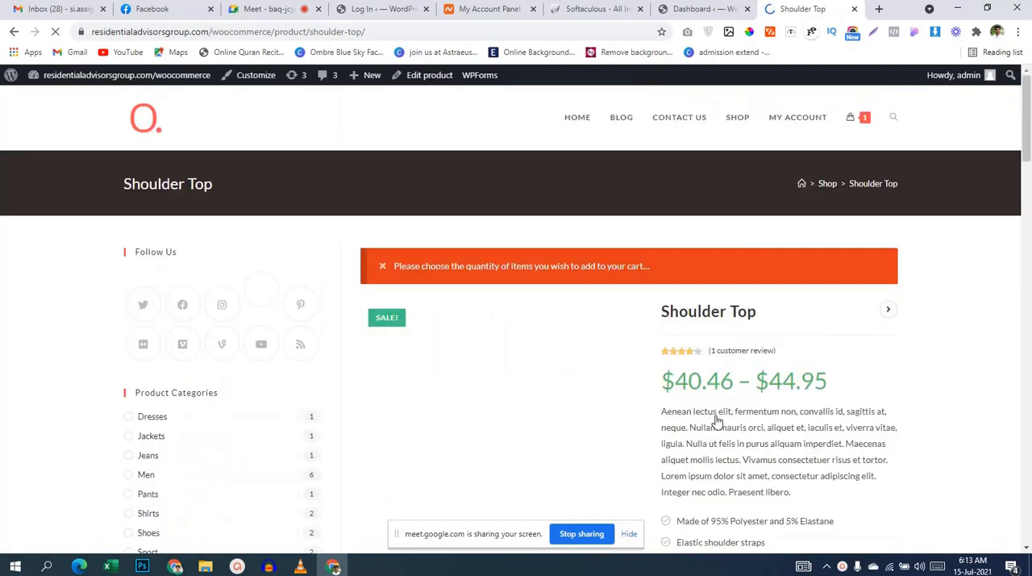
pyautogui.scroll(-3, 717, 419)
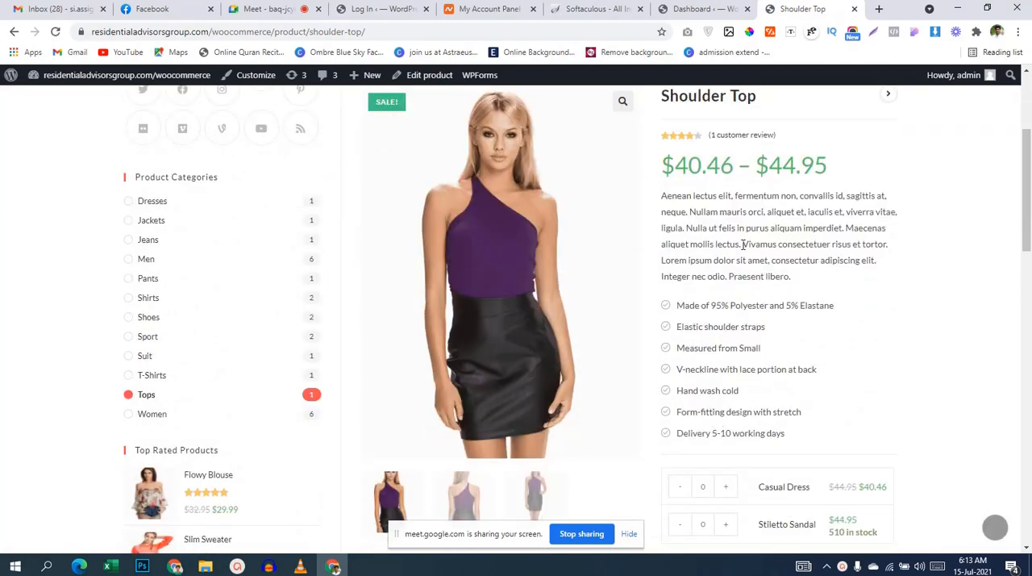
pyautogui.scroll(-5, 742, 245)
pyautogui.scroll(8, 747, 270)
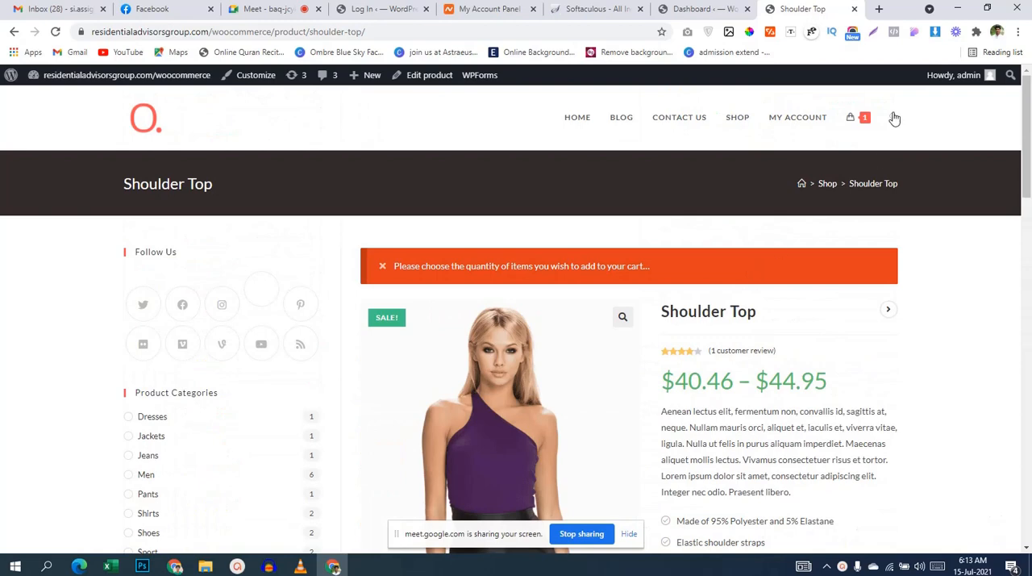
# Step: View the shop's cart page and look over the Slim Sweater entry, coupon option, suggested products and cart totals
pyautogui.moveTo(855, 119)
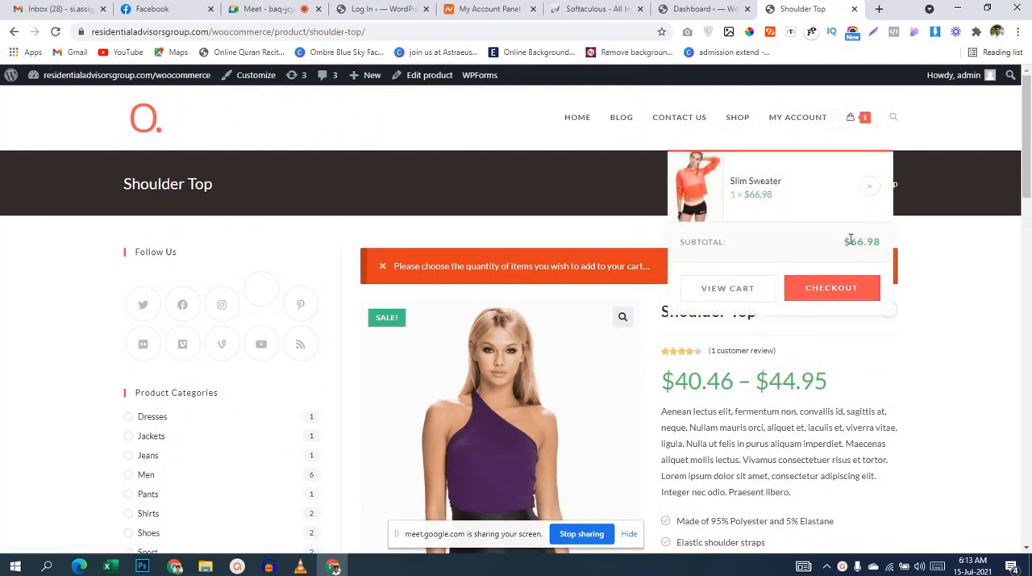
pyautogui.click(734, 288)
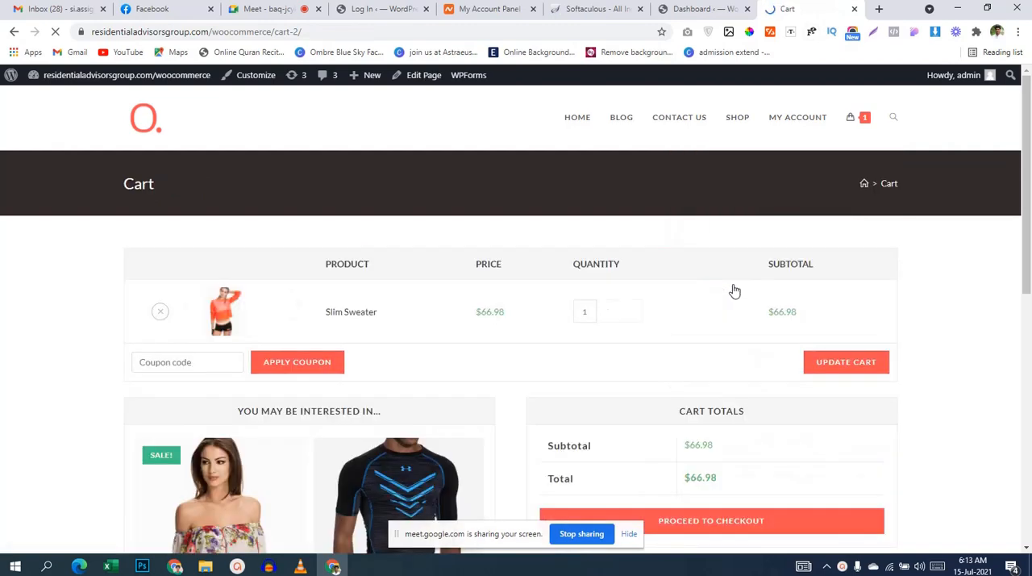
pyautogui.scroll(-3, 733, 291)
pyautogui.scroll(-6, 930, 411)
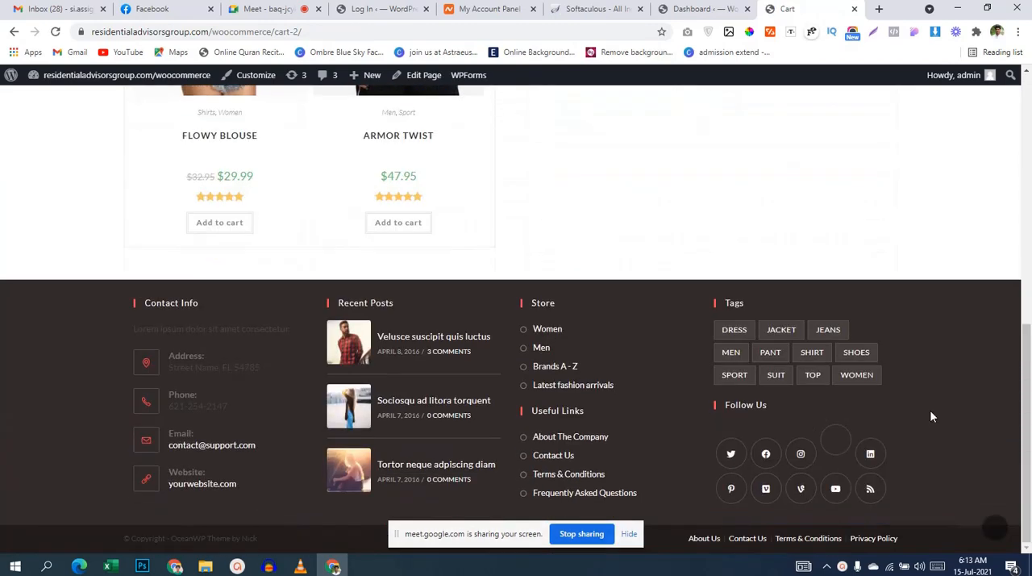
pyautogui.scroll(7, 931, 411)
pyautogui.scroll(-1, 931, 405)
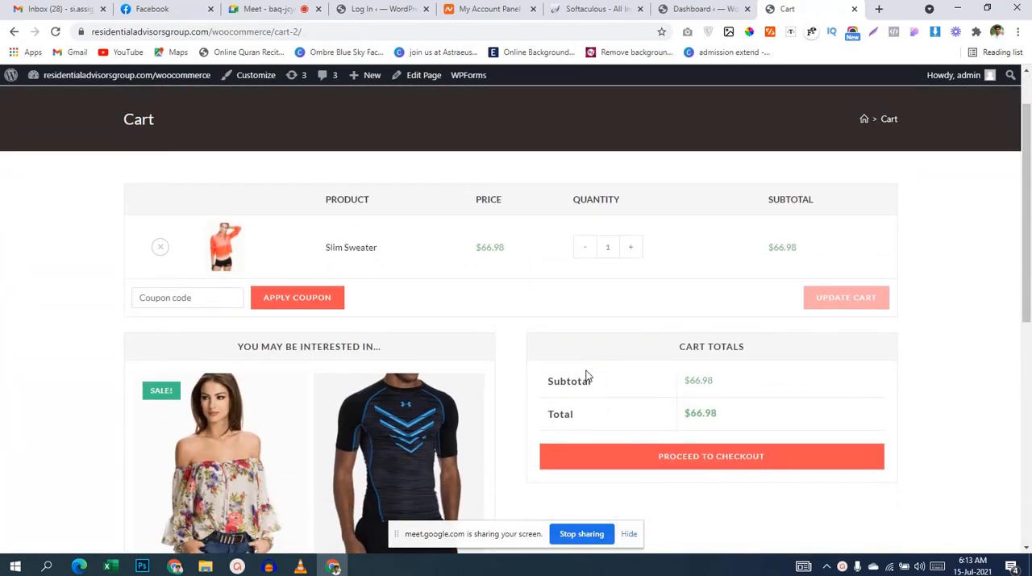
pyautogui.scroll(1, 588, 355)
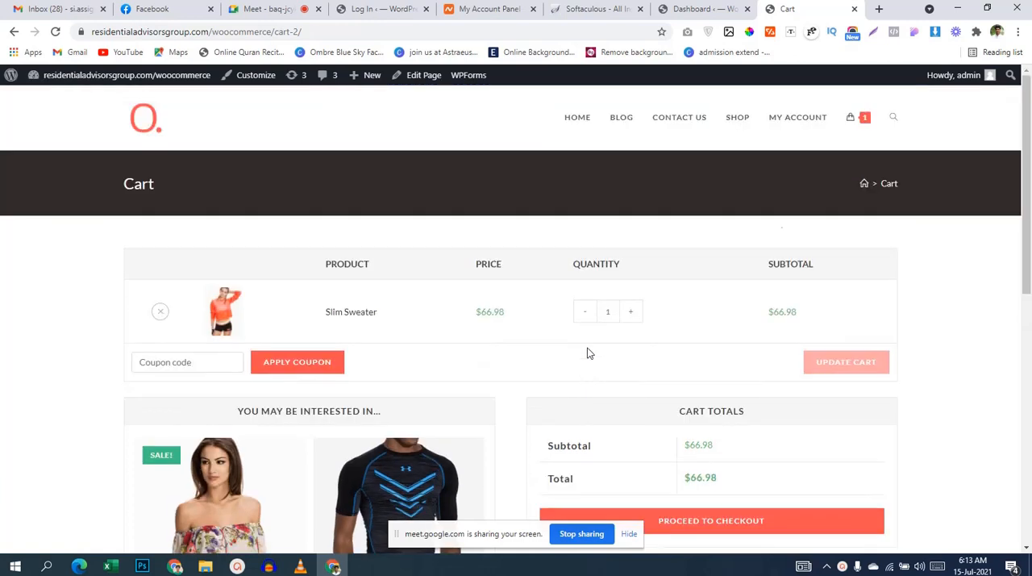
# Step: Proceed from the cart to checkout and examine the billing details, order summary, payment methods and order notes
pyautogui.scroll(-2, 774, 291)
pyautogui.scroll(-1, 774, 290)
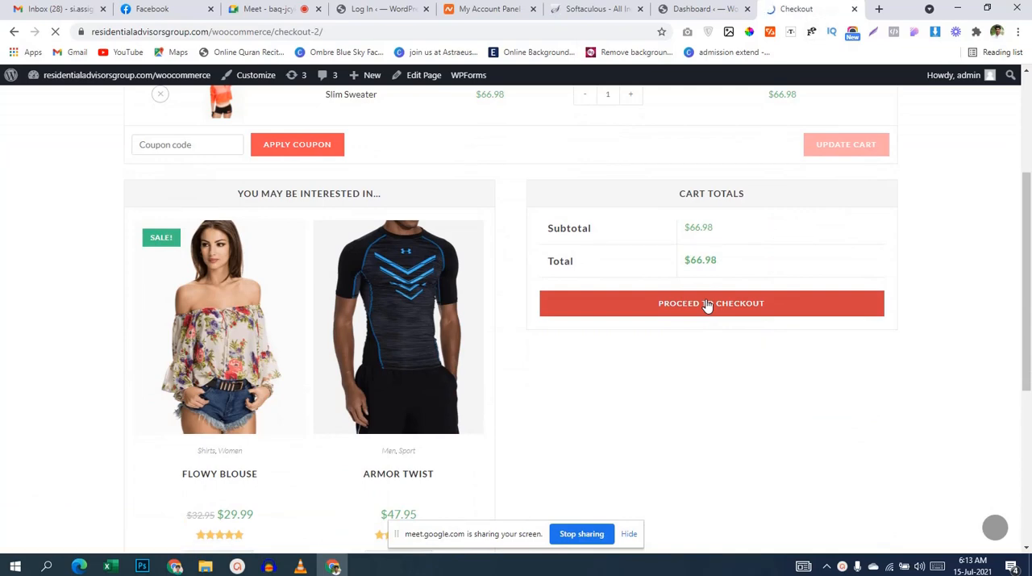
pyautogui.scroll(-4, 91, 300)
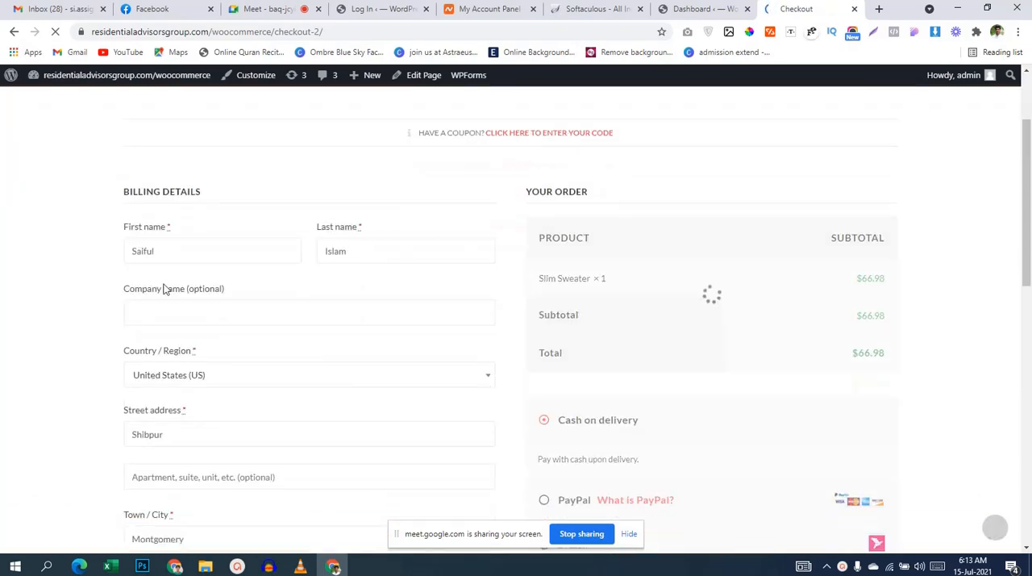
pyautogui.scroll(-2, 164, 284)
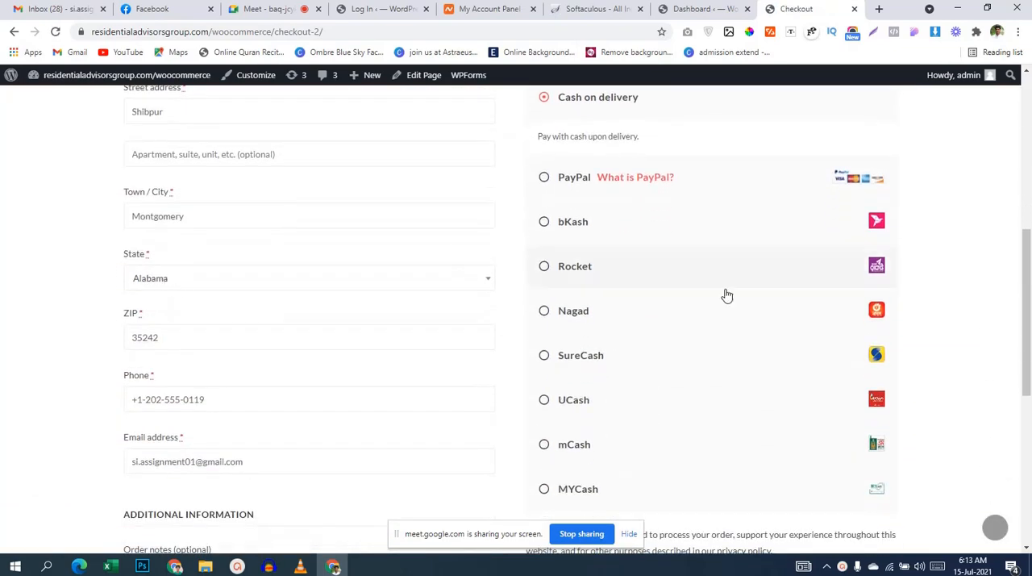
pyautogui.scroll(-6, 725, 295)
pyautogui.scroll(12, 722, 295)
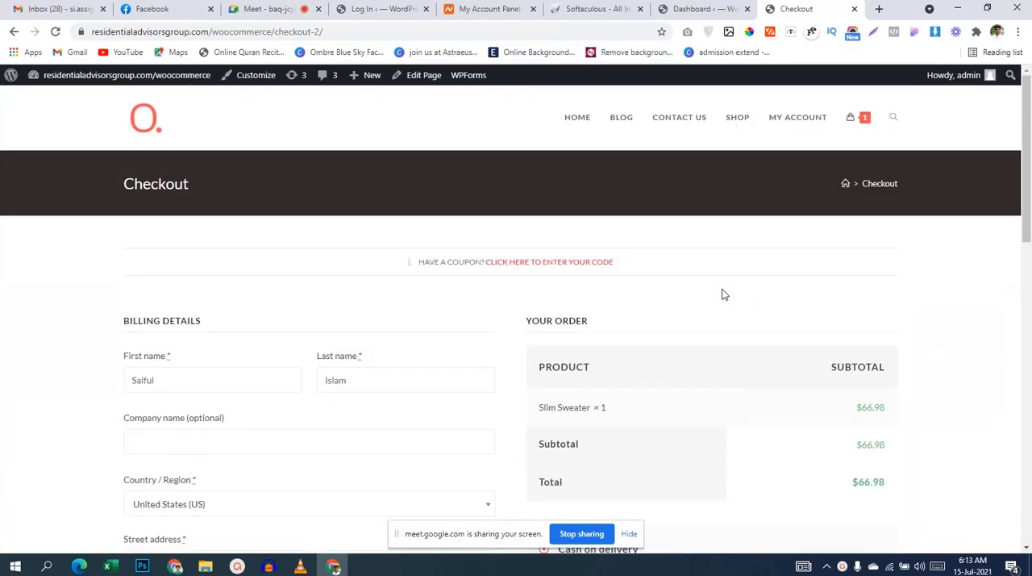
pyautogui.scroll(-12, 722, 295)
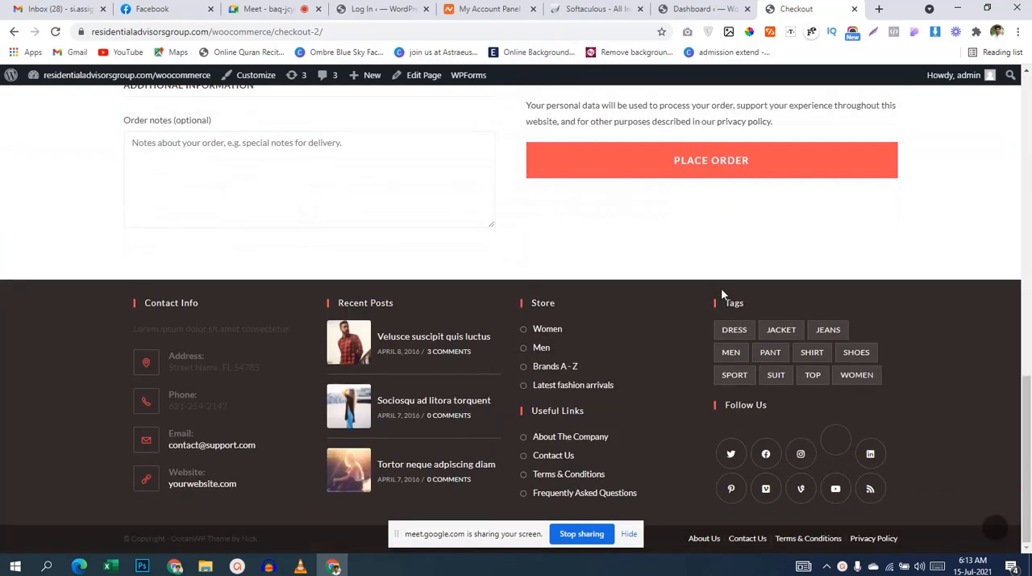
pyautogui.scroll(9, 723, 295)
pyautogui.scroll(3, 722, 295)
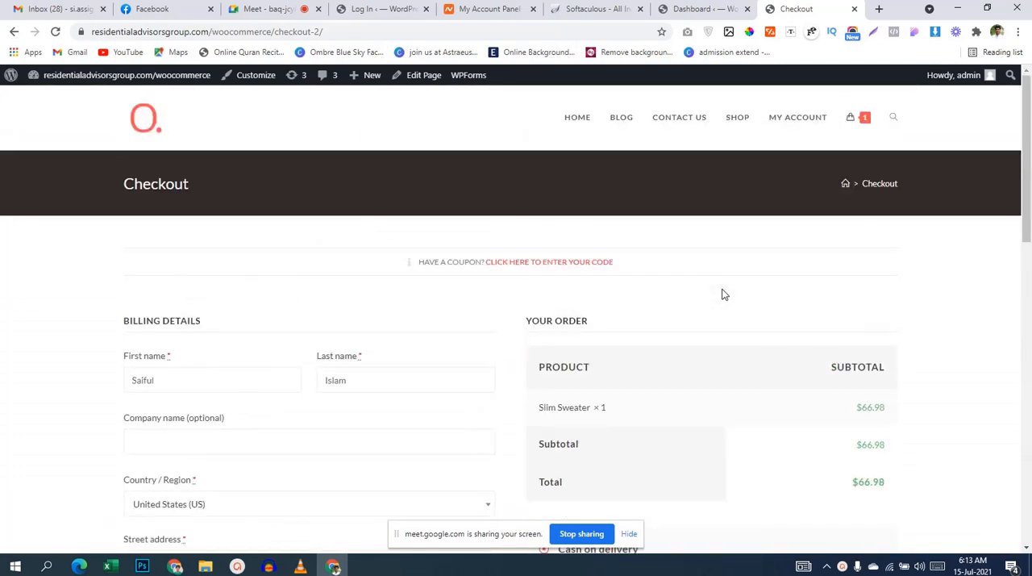
# Step: Return to the shop's homepage and look over the best-selling products and the summer collection banner
pyautogui.click(591, 122)
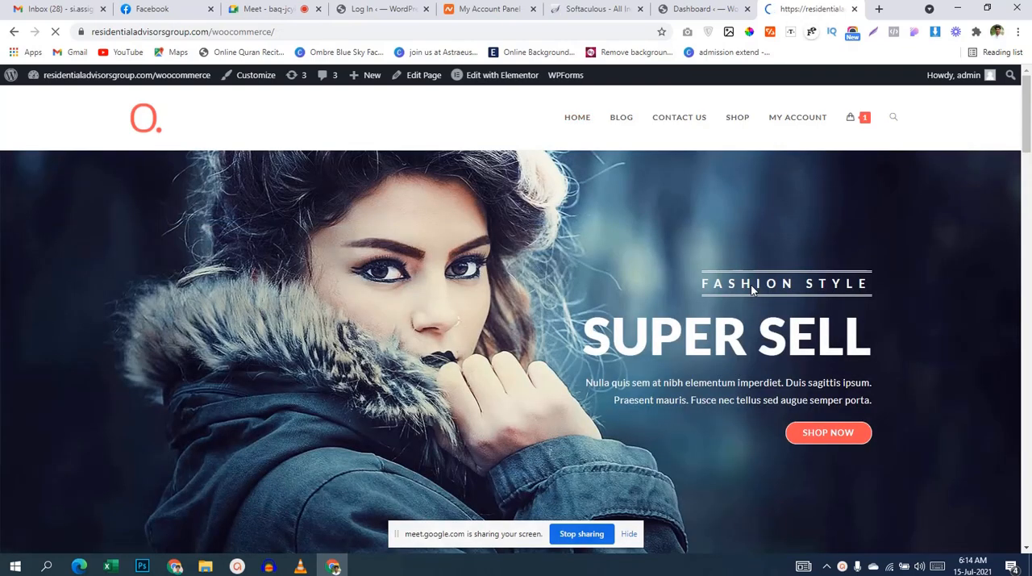
pyautogui.scroll(-5, 751, 284)
pyautogui.scroll(-1, 751, 284)
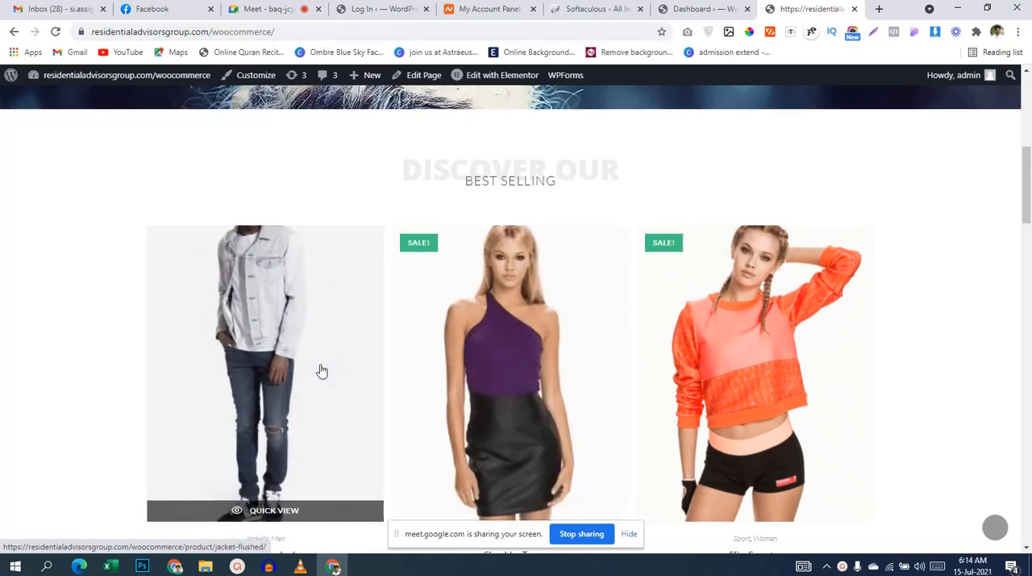
pyautogui.scroll(-1, 242, 338)
pyautogui.scroll(-3, 54, 247)
pyautogui.scroll(-6, 56, 246)
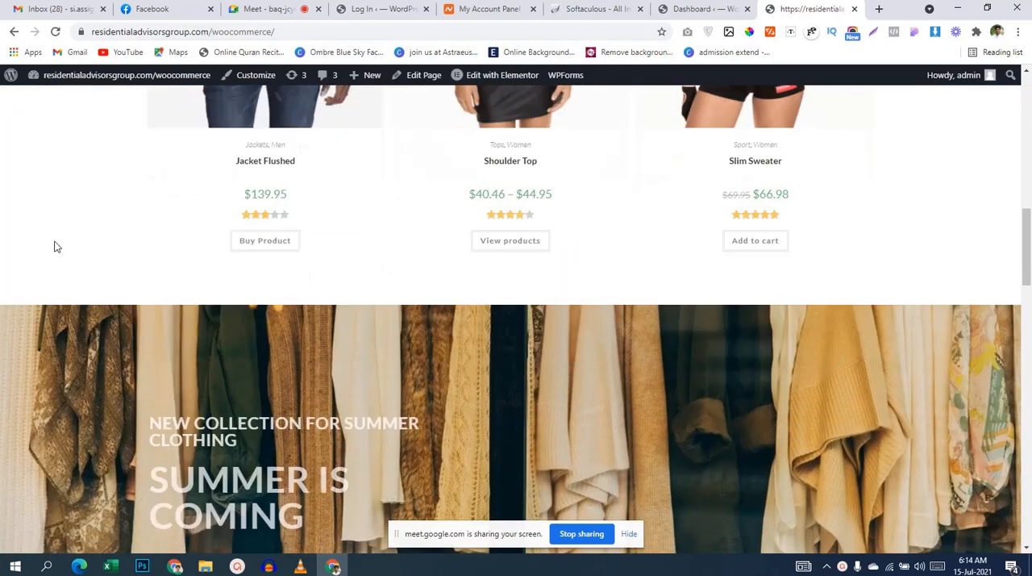
pyautogui.scroll(5, 55, 246)
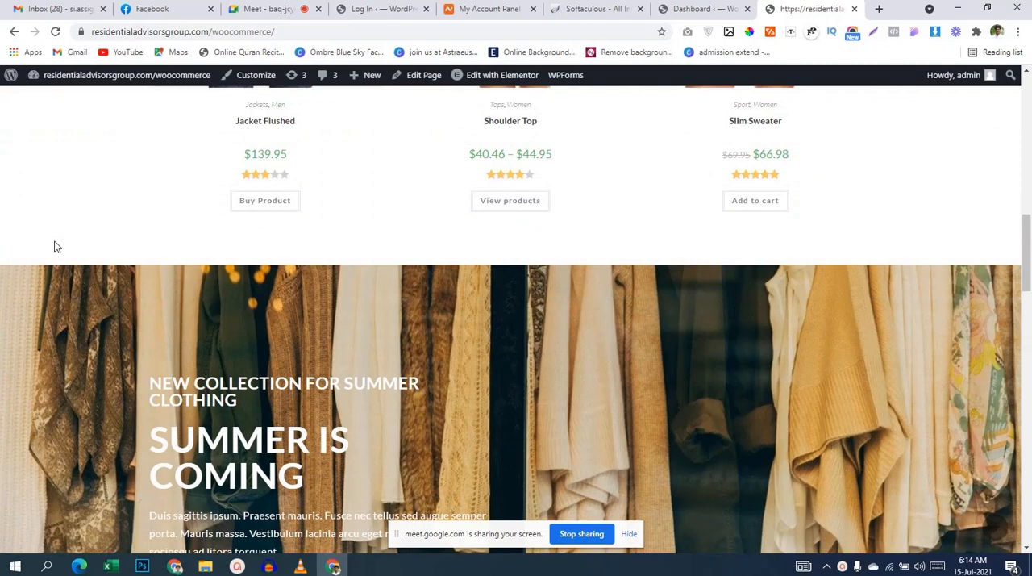
pyautogui.scroll(10, 55, 246)
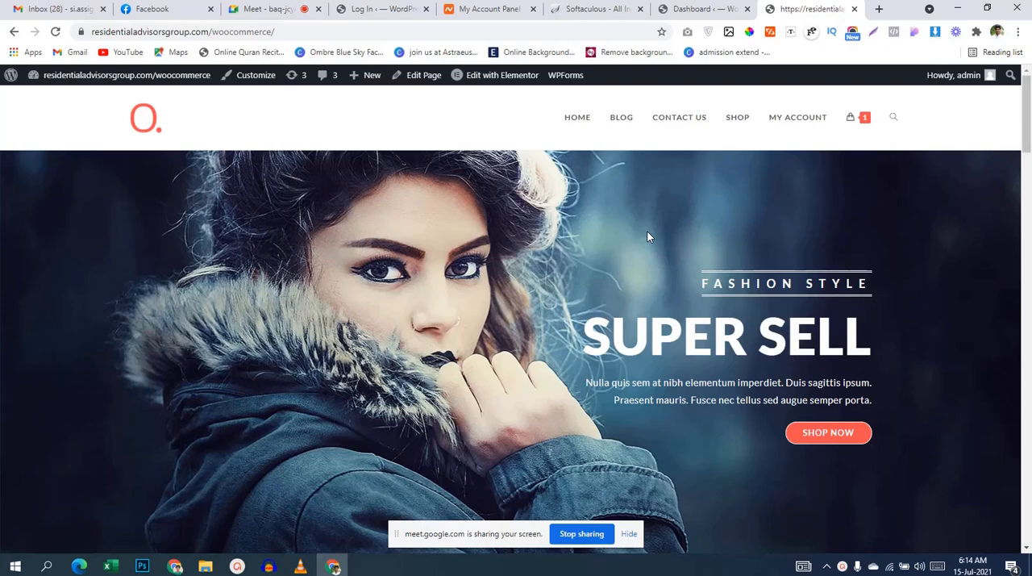
# Step: Go back to the site's WordPress dashboard, open the list of all products and start adding a new product
pyautogui.click(702, 15)
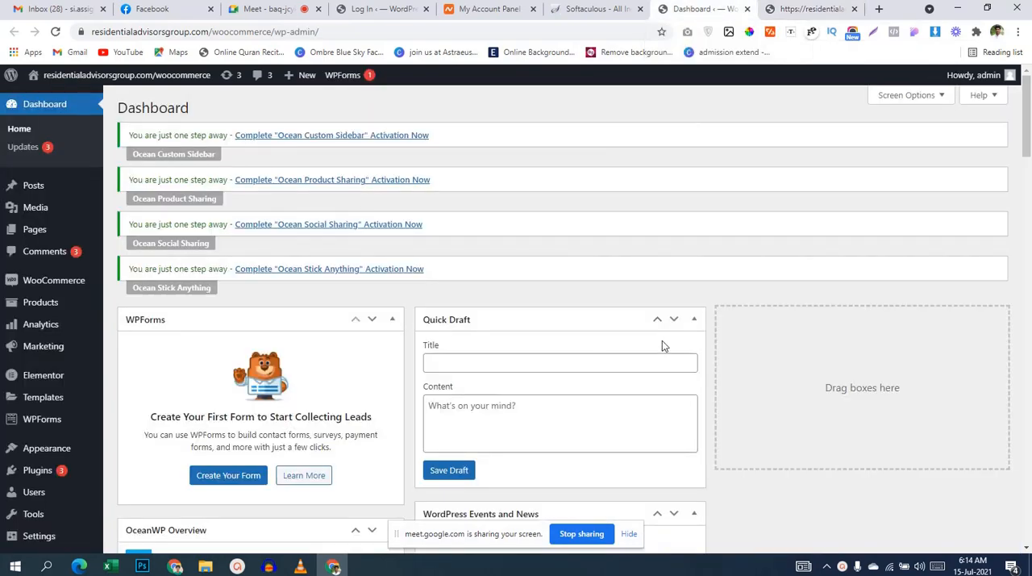
pyautogui.scroll(-1, 710, 328)
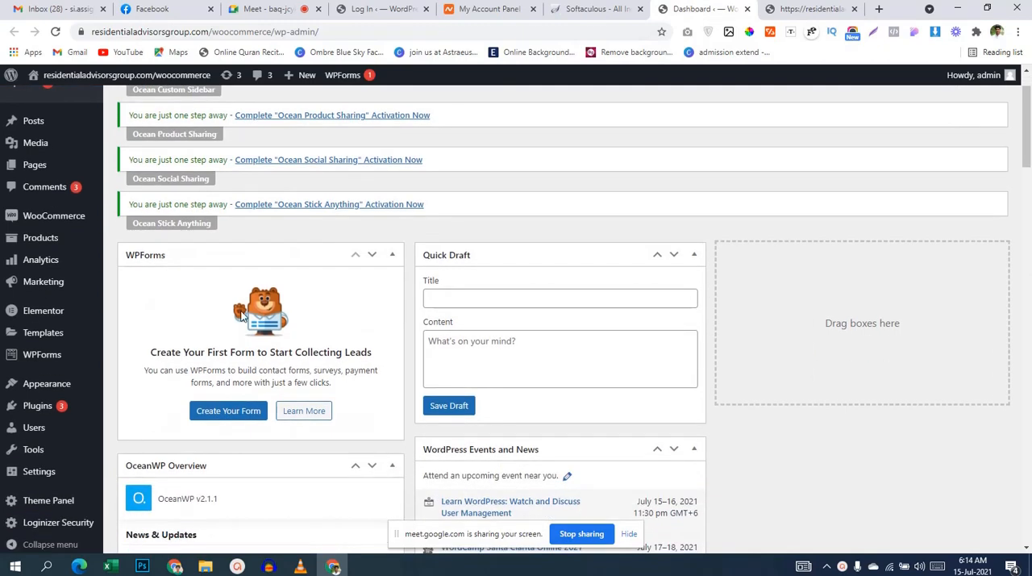
pyautogui.scroll(-2, 129, 367)
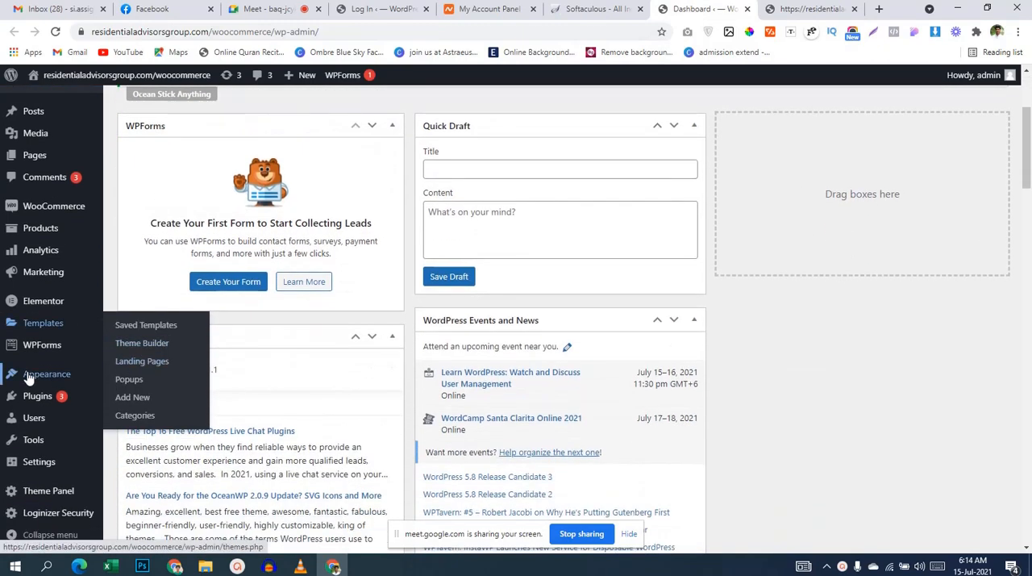
pyautogui.moveTo(48, 229)
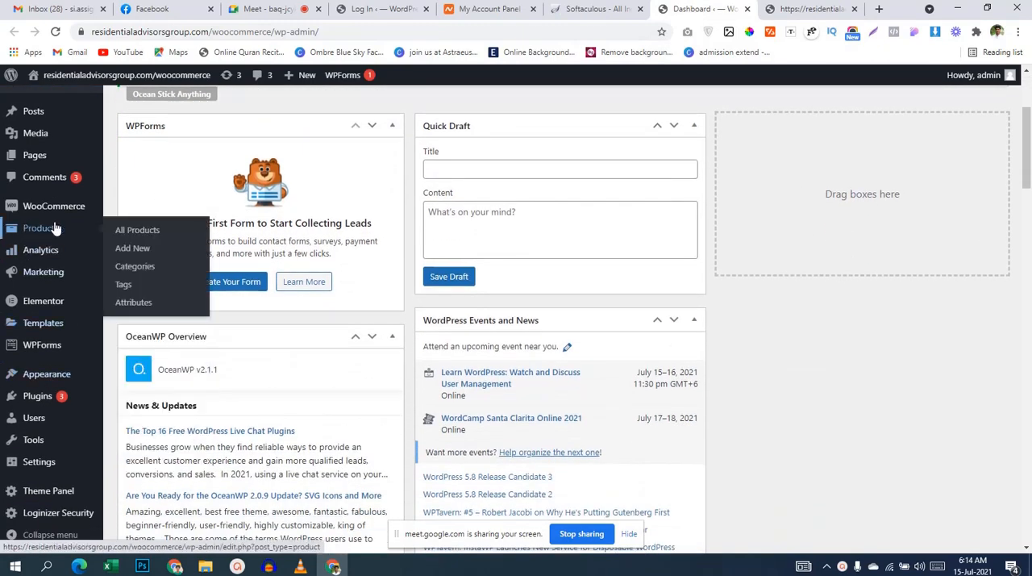
pyautogui.click(137, 231)
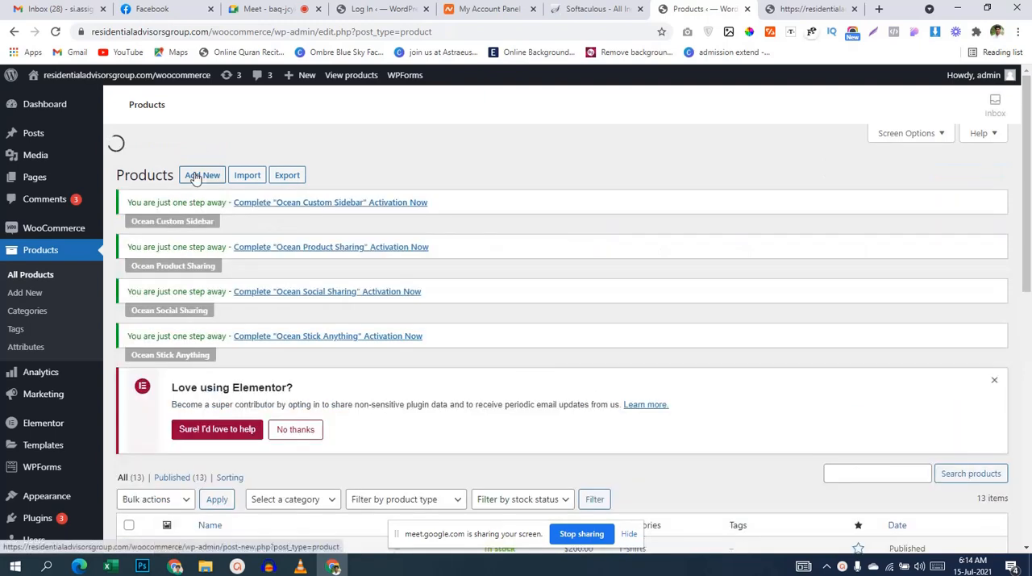
pyautogui.click(195, 177)
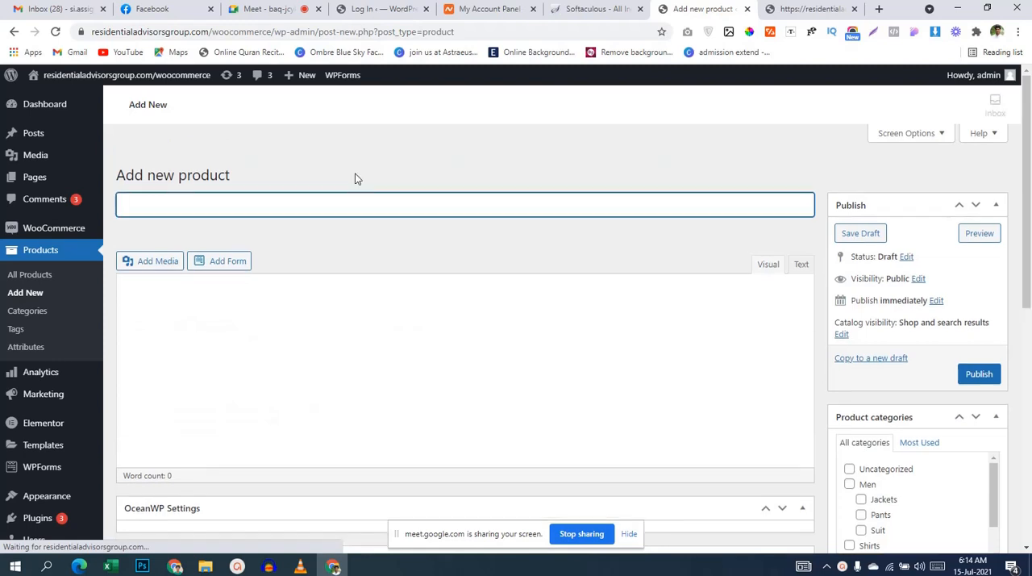
# Step: Search Google for "t shirt design" in a new browser tab
pyautogui.click(878, 9)
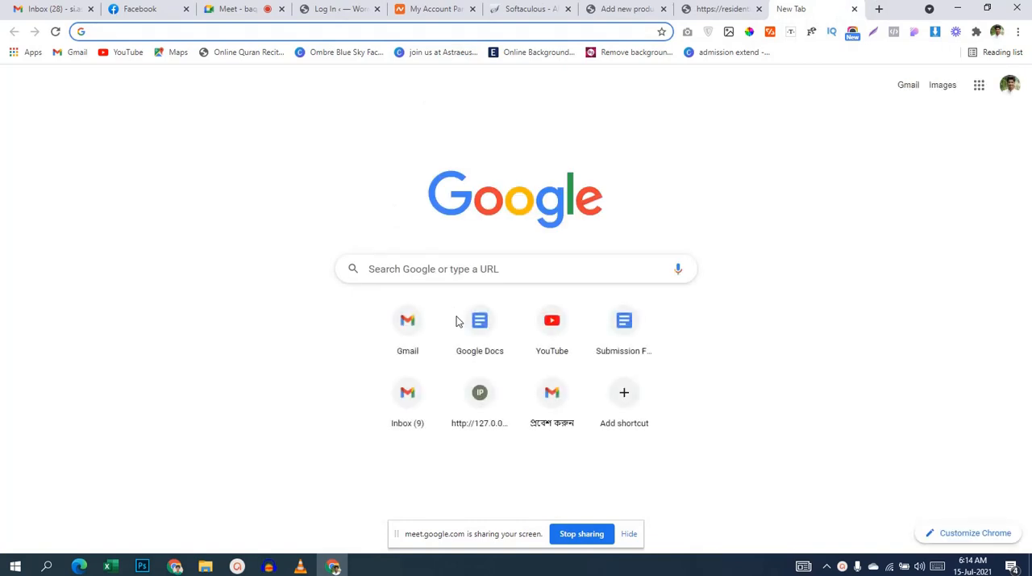
pyautogui.write('woo')
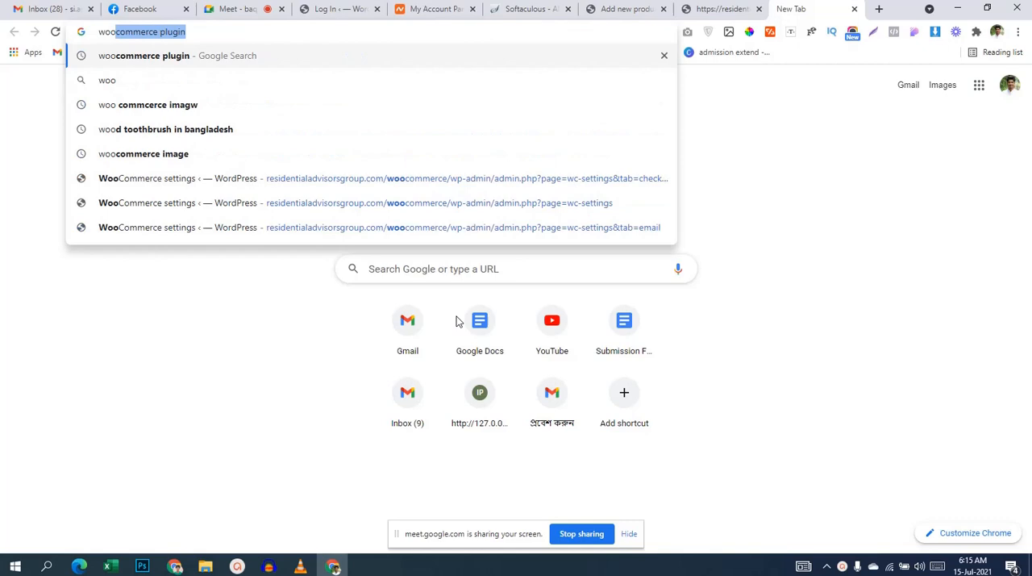
pyautogui.press('Escape')
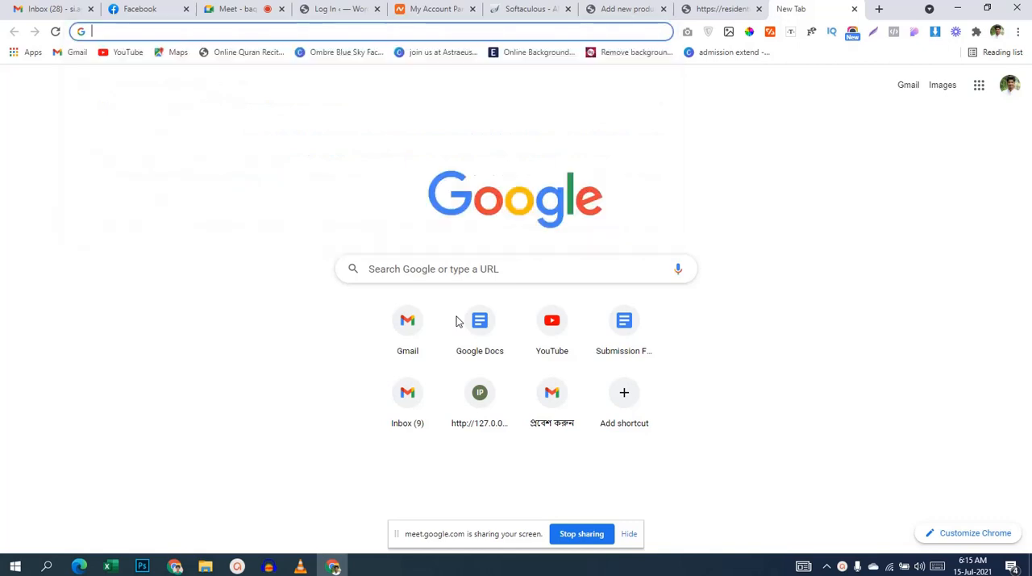
pyautogui.write('t shirt')
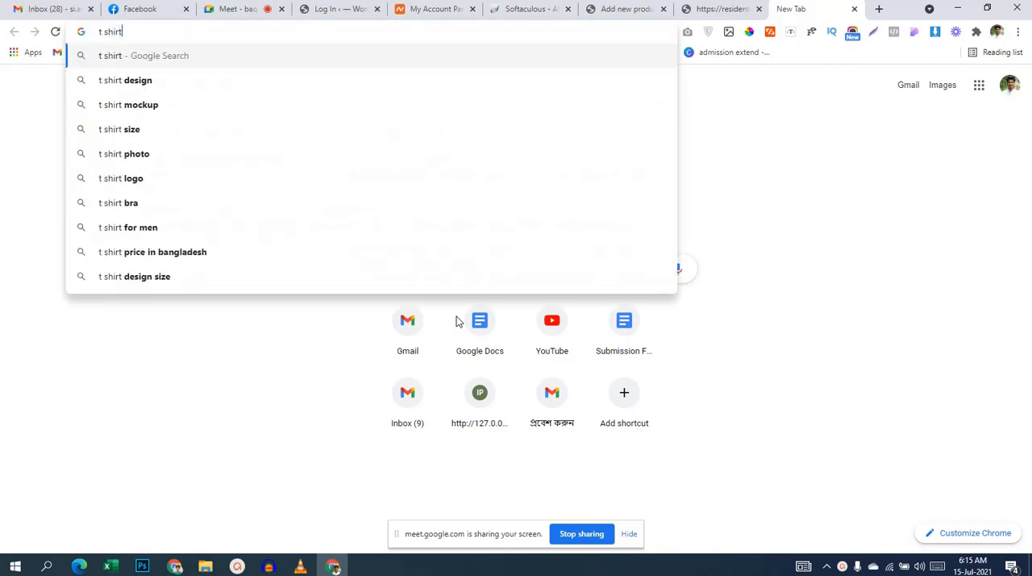
pyautogui.press('Down')
pyautogui.press('Return')
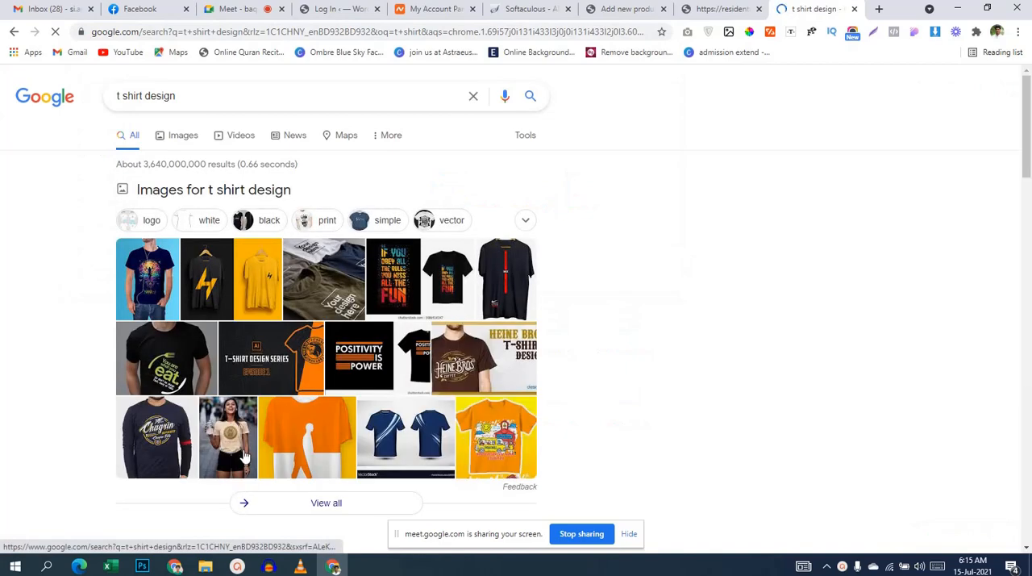
# Step: Open Custom Ink's Custom T-shirts result in its own tab, look over the shirt categories, and return to the Google results
pyautogui.scroll(-3, 337, 454)
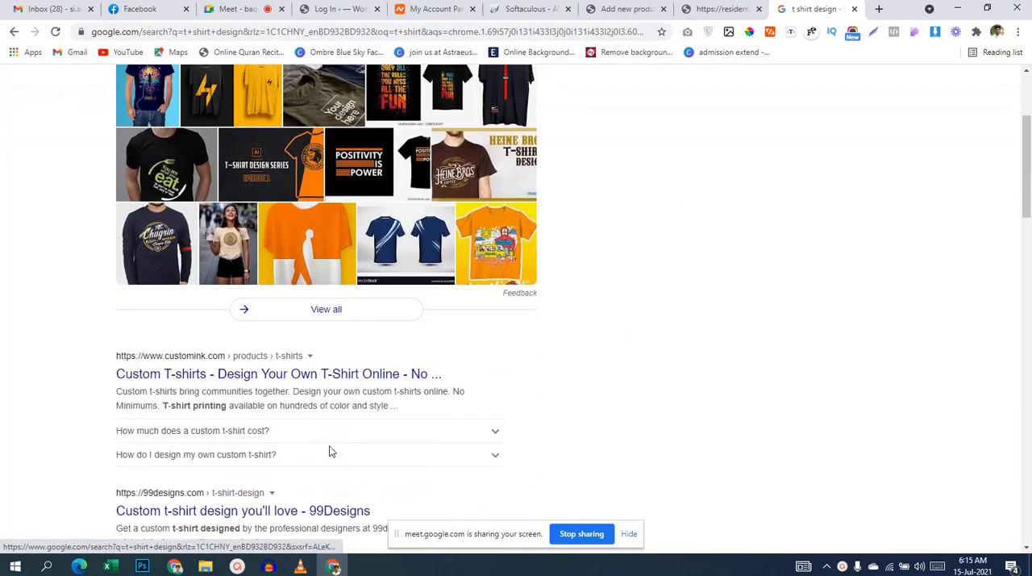
pyautogui.middleClick(195, 373)
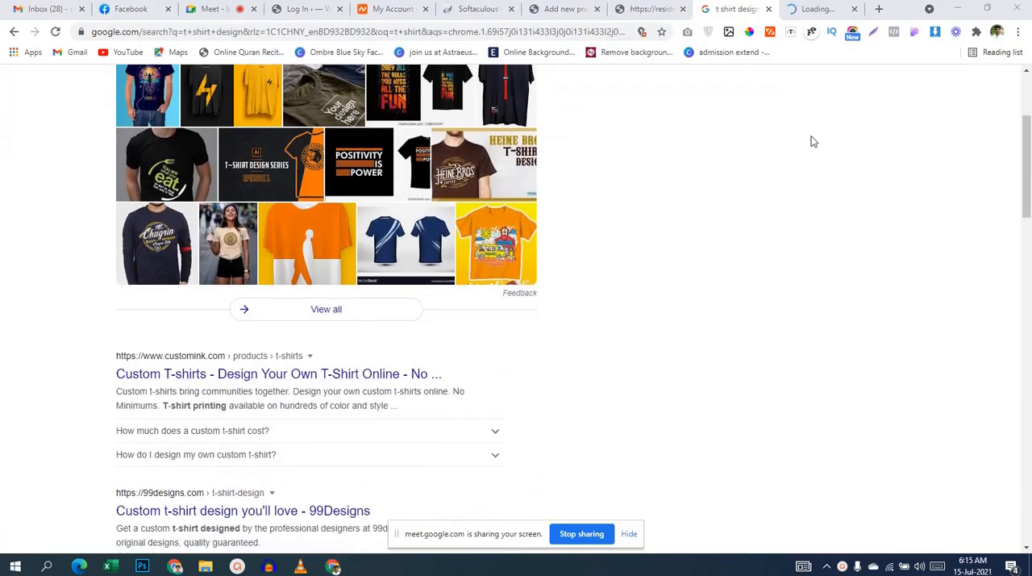
pyautogui.click(823, 9)
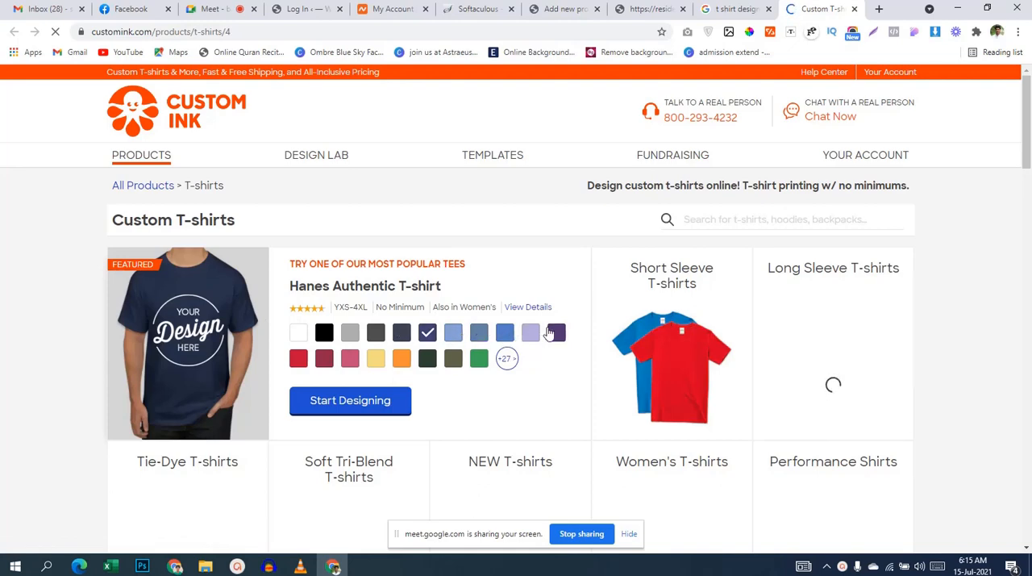
pyautogui.scroll(-2, 407, 367)
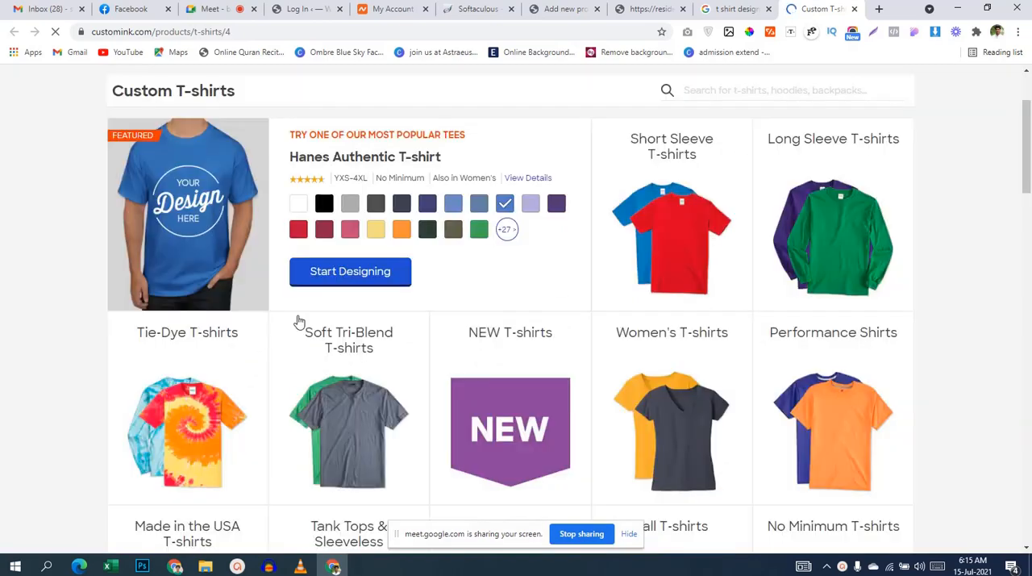
pyautogui.click(750, 149)
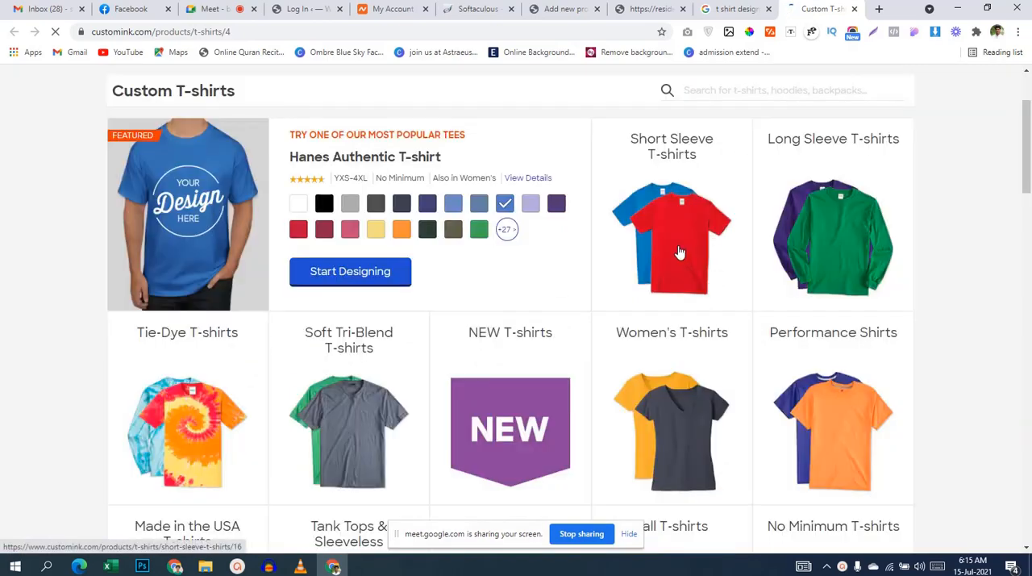
pyautogui.scroll(-6, 266, 261)
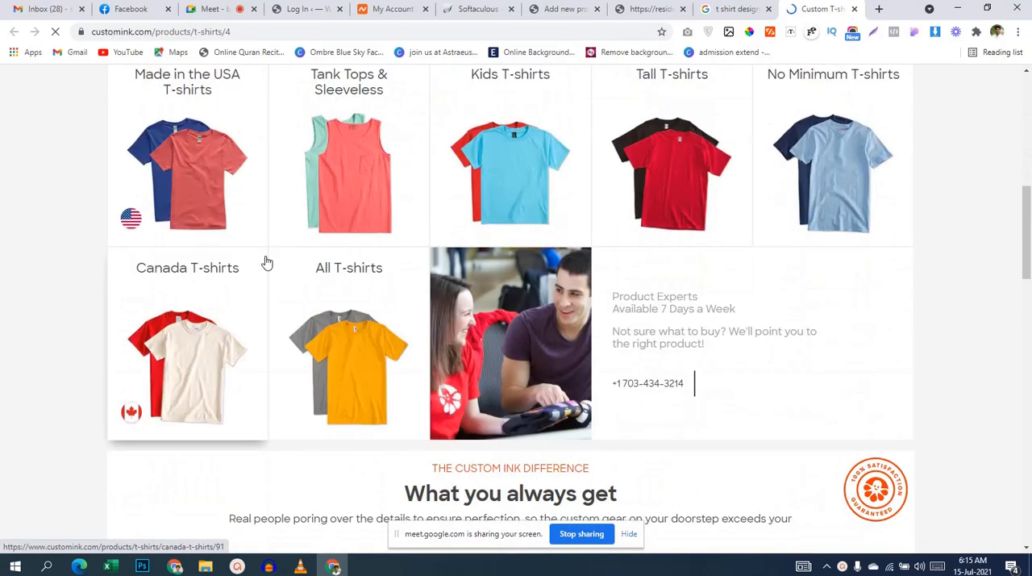
pyautogui.scroll(8, 268, 263)
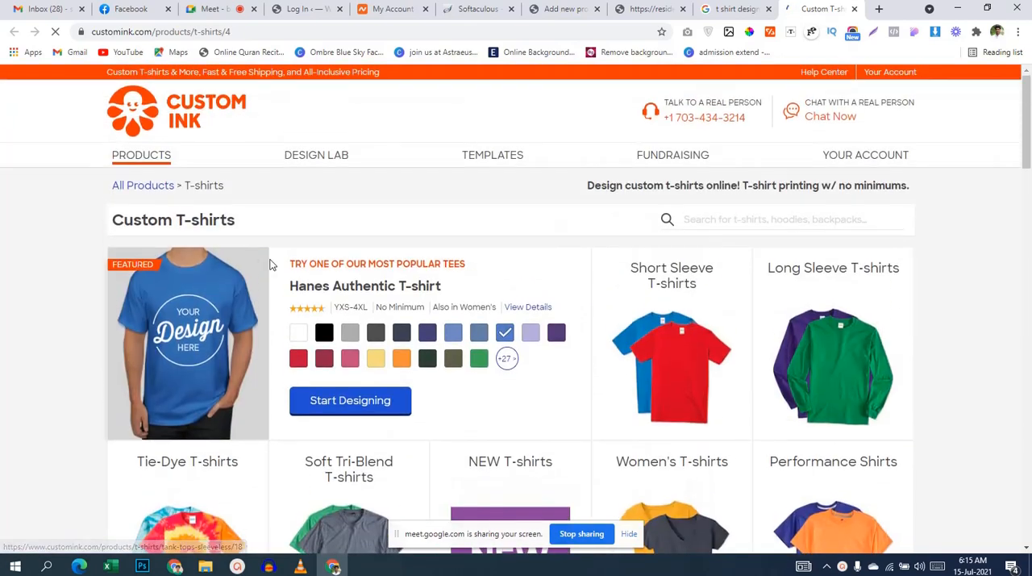
pyautogui.click(711, 10)
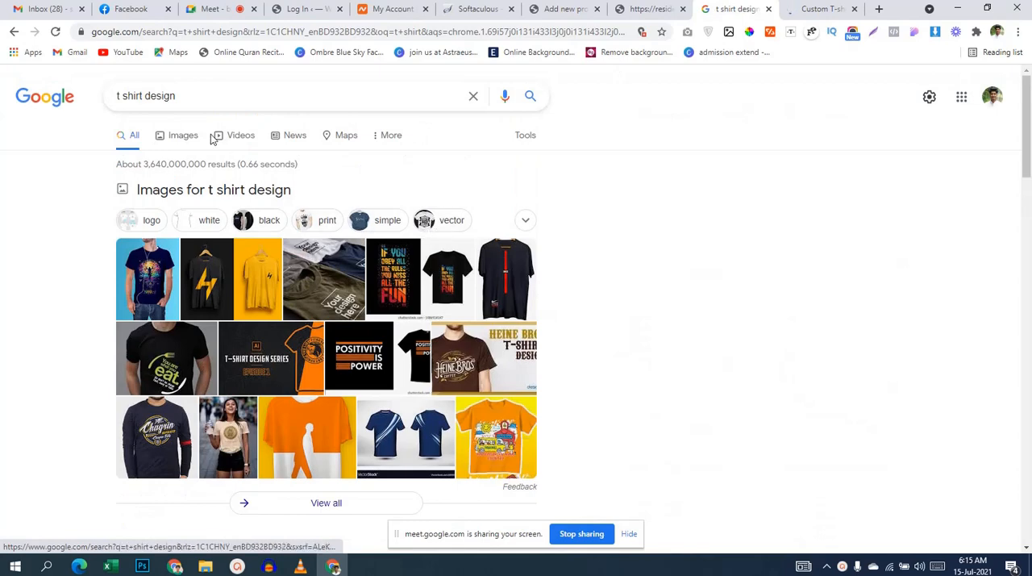
pyautogui.click(202, 96)
pyautogui.write('white')
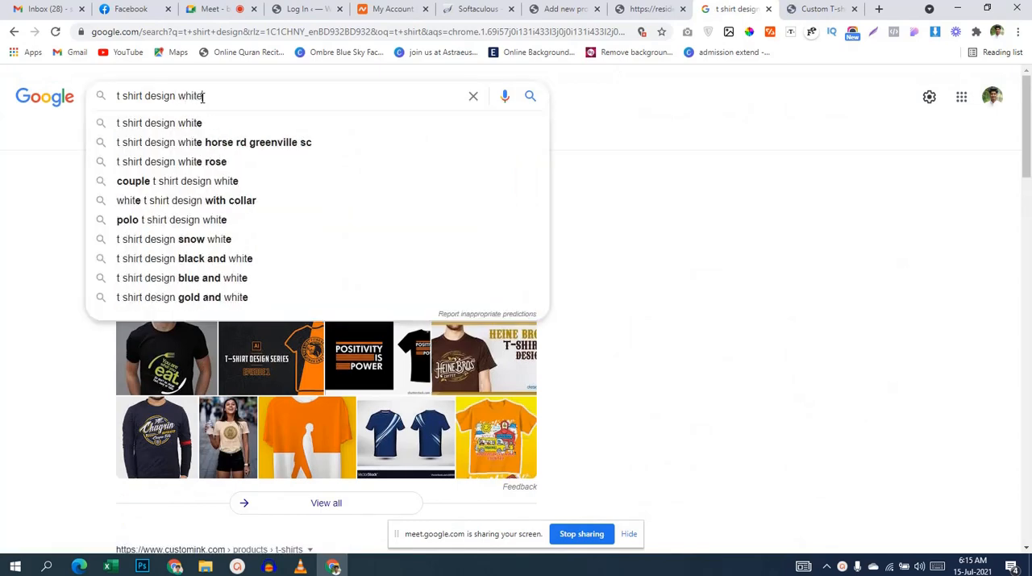
pyautogui.press('BackSpace')
pyautogui.press('BackSpace')
pyautogui.press('BackSpace')
pyautogui.press('BackSpace')
pyautogui.press('BackSpace')
pyautogui.press('BackSpace')
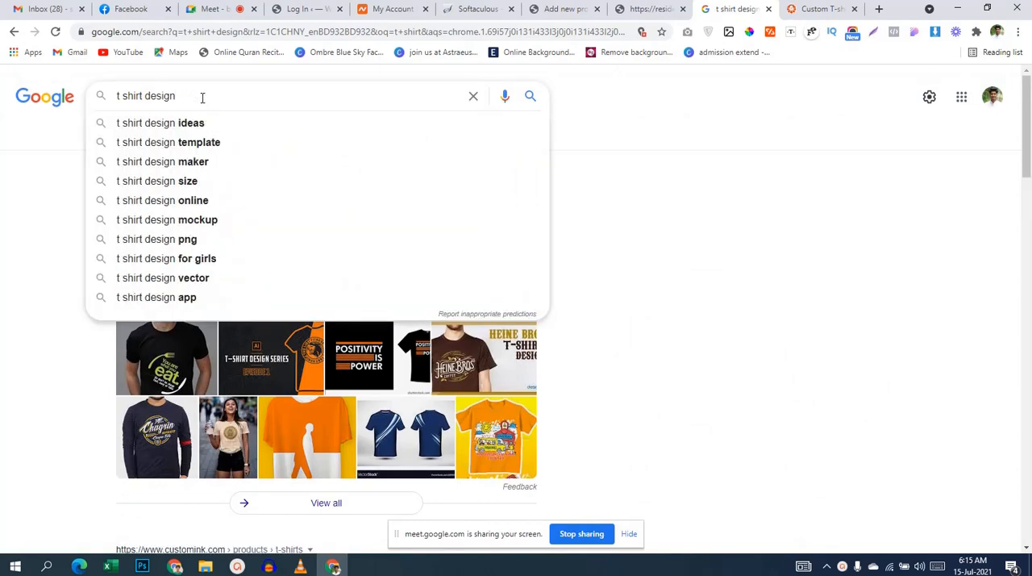
# Step: Search Google for "t shirt design black" and open the image of the black T-shirt with a moon and swinging astronaut
pyautogui.write('black')
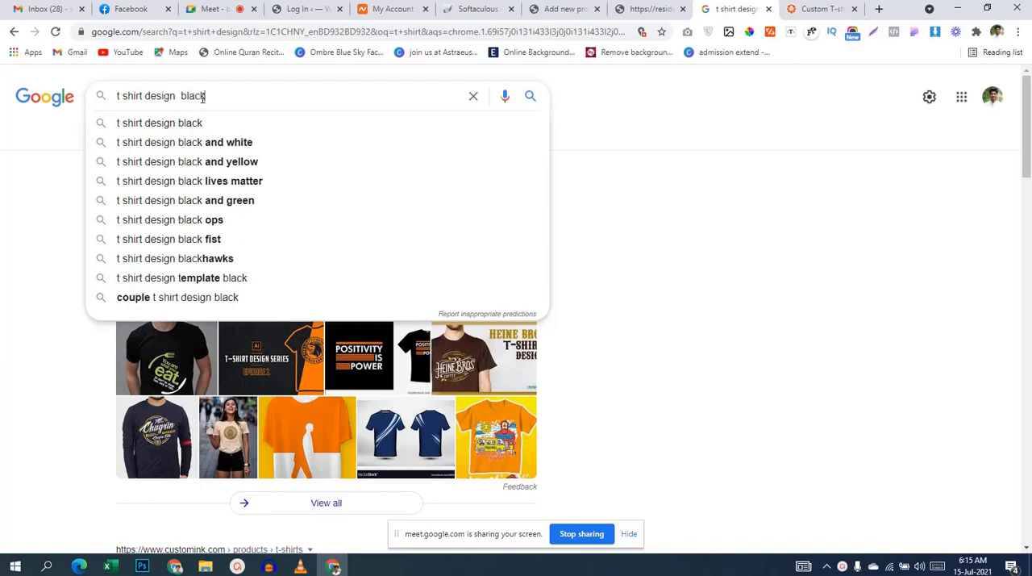
pyautogui.press('Return')
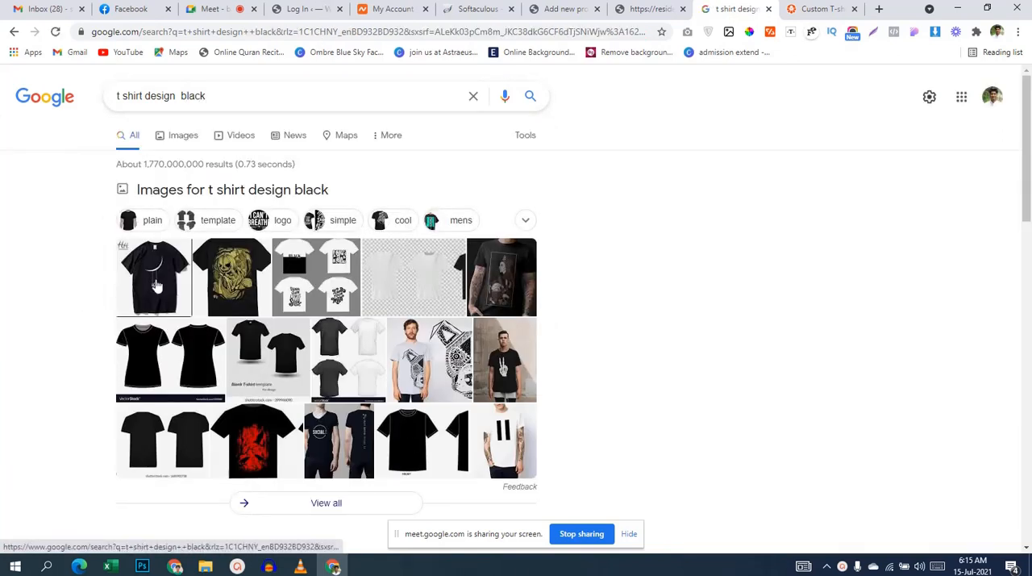
pyautogui.click(157, 285)
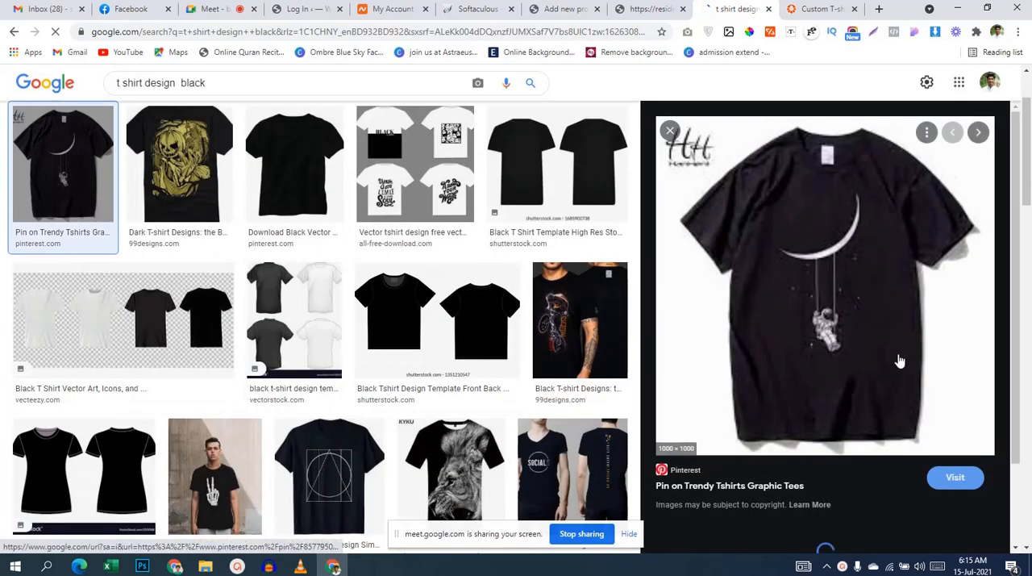
# Step: Save the black moon-and-astronaut T-shirt image as a PNG named "black" in the Downloads folder
pyautogui.rightClick(803, 293)
pyautogui.moveTo(845, 522)
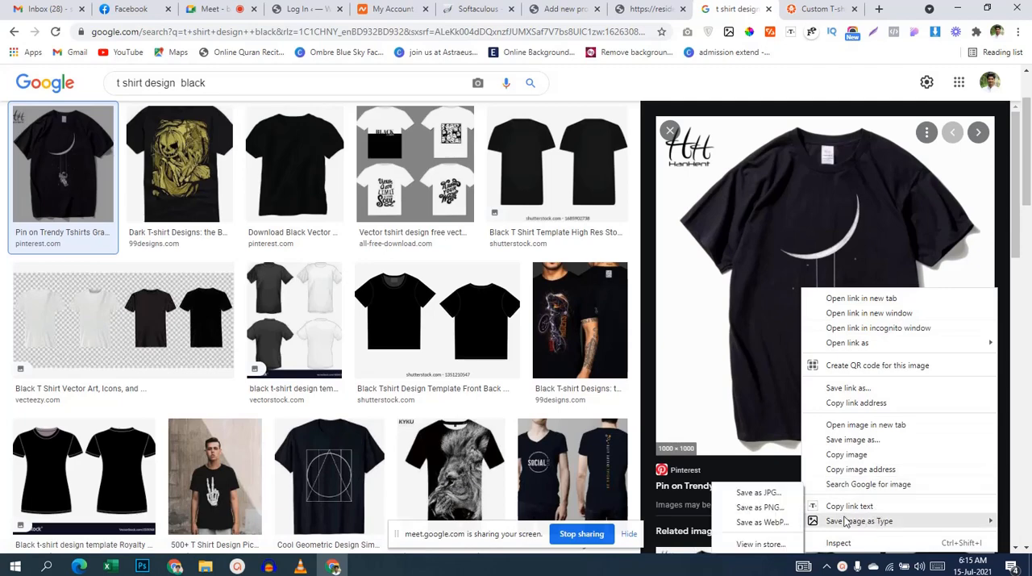
pyautogui.click(781, 510)
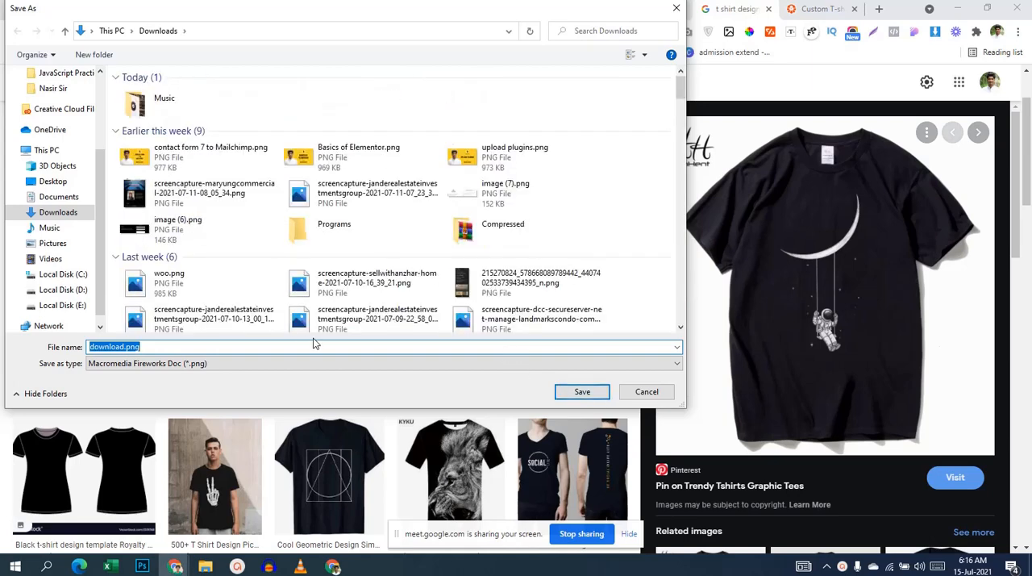
pyautogui.write('bla')
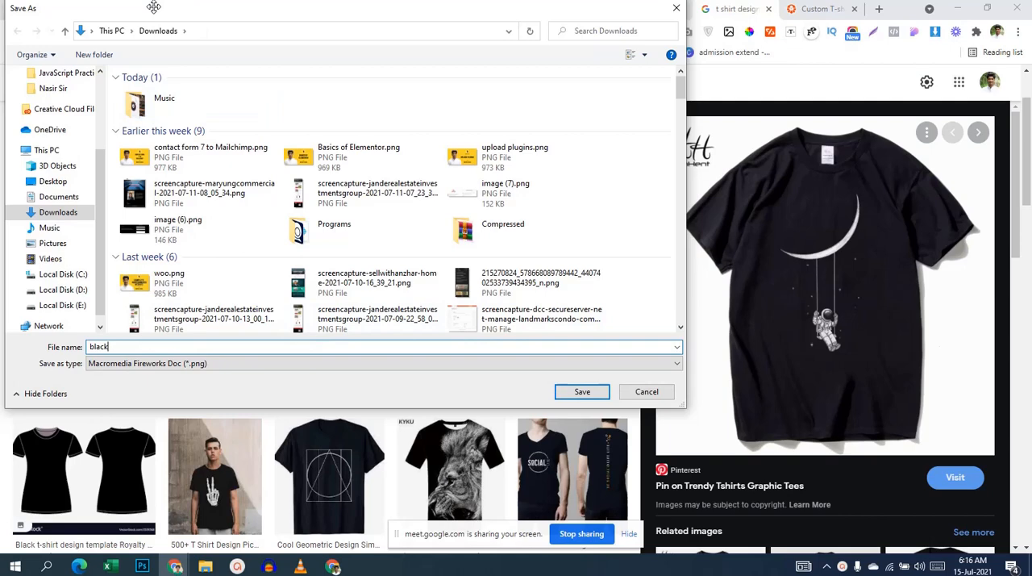
pyautogui.write('ck')
pyautogui.click(582, 392)
# Step: Change the image search to "t shirt design yellow"
pyautogui.scroll(1, 576, 281)
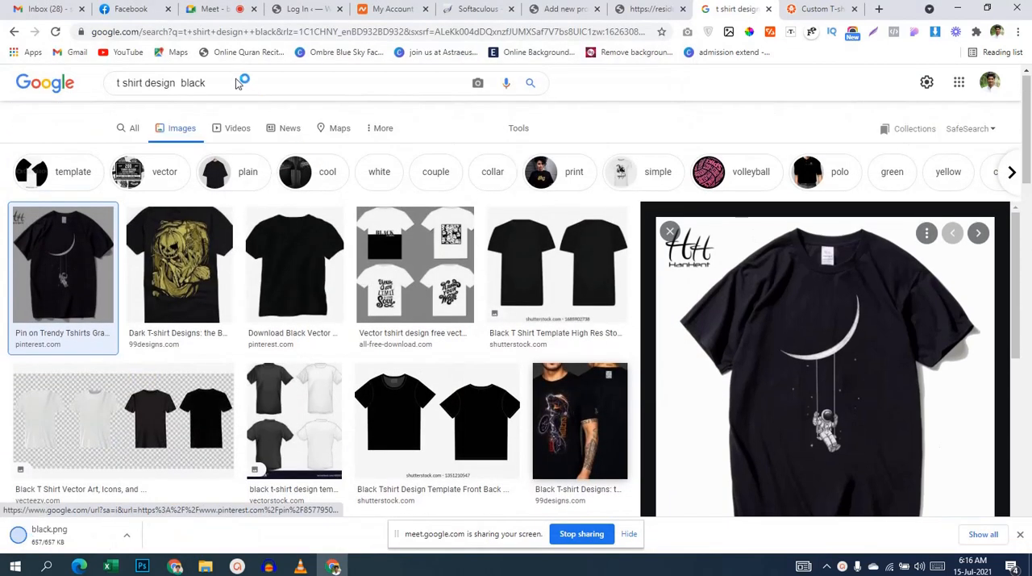
pyautogui.doubleClick(189, 92)
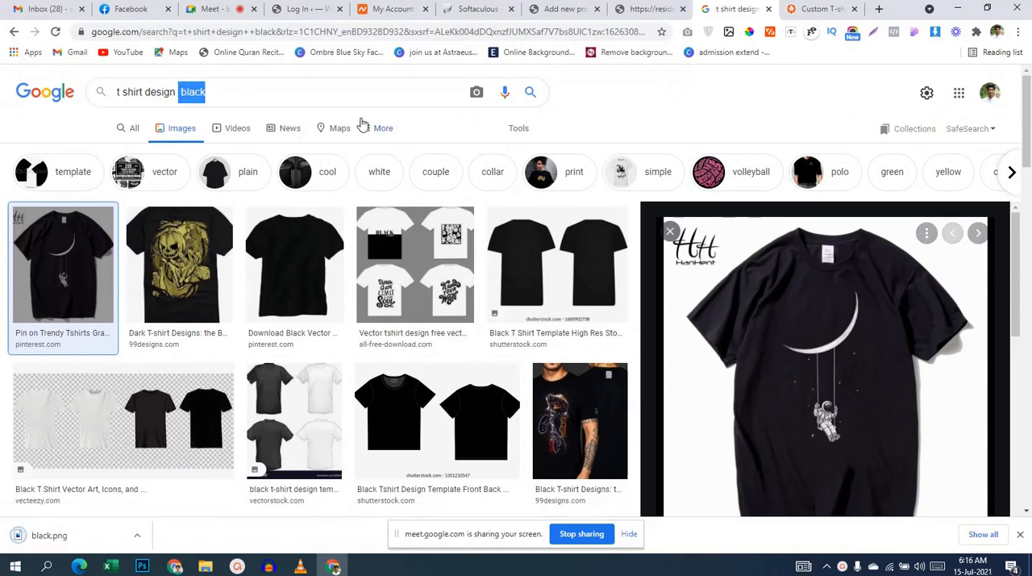
pyautogui.write('yesllo')
pyautogui.press('Return')
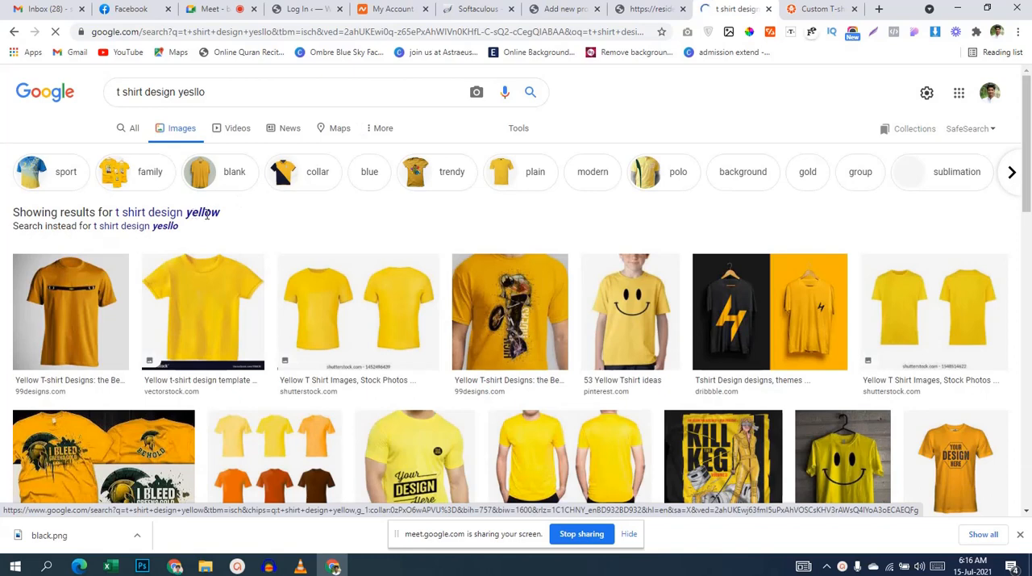
pyautogui.click(207, 214)
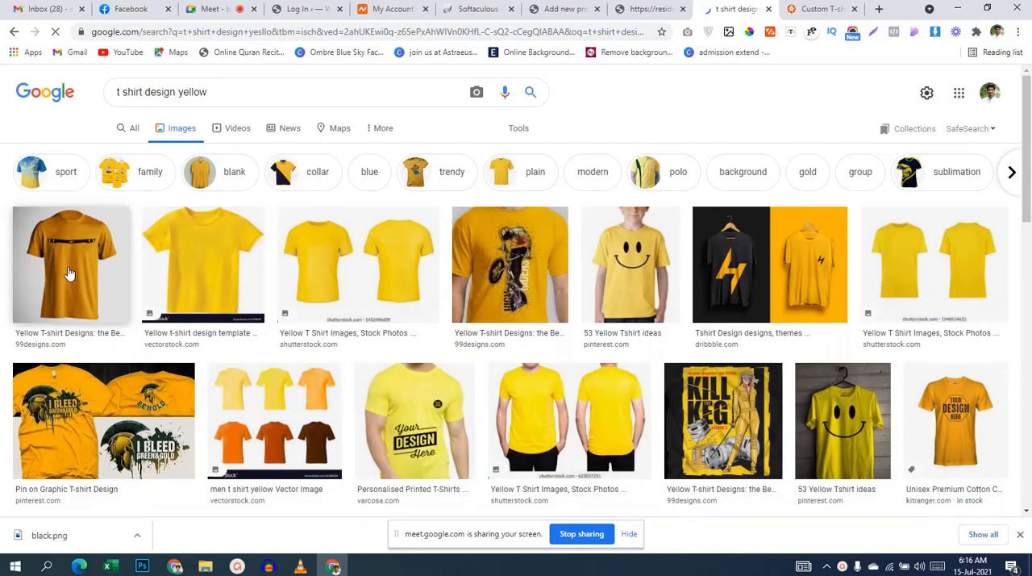
# Step: Open the plain yellow VectorStock T-shirt image and save it as a PNG named "yellow" in the Downloads folder
pyautogui.click(207, 258)
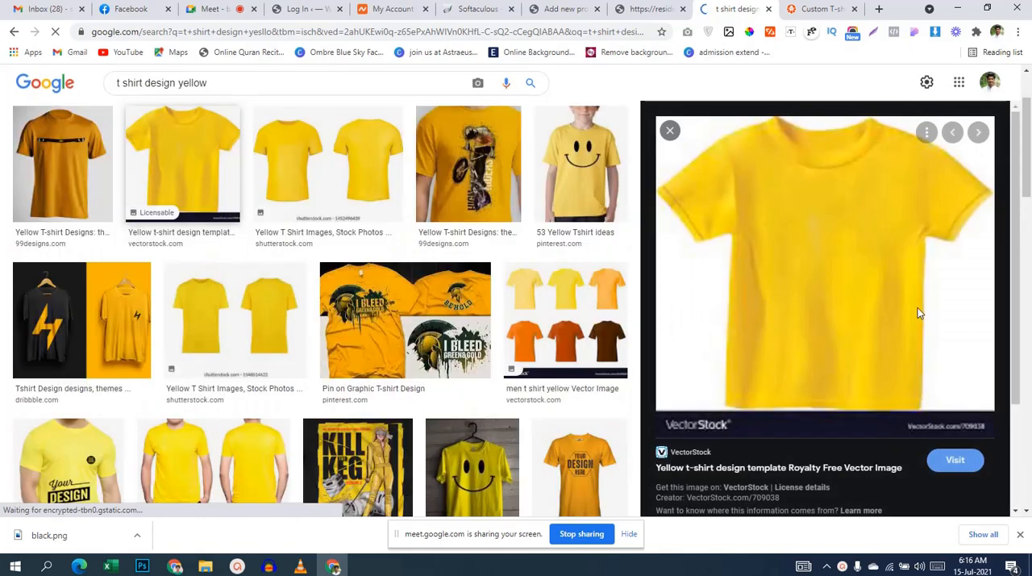
pyautogui.rightClick(795, 252)
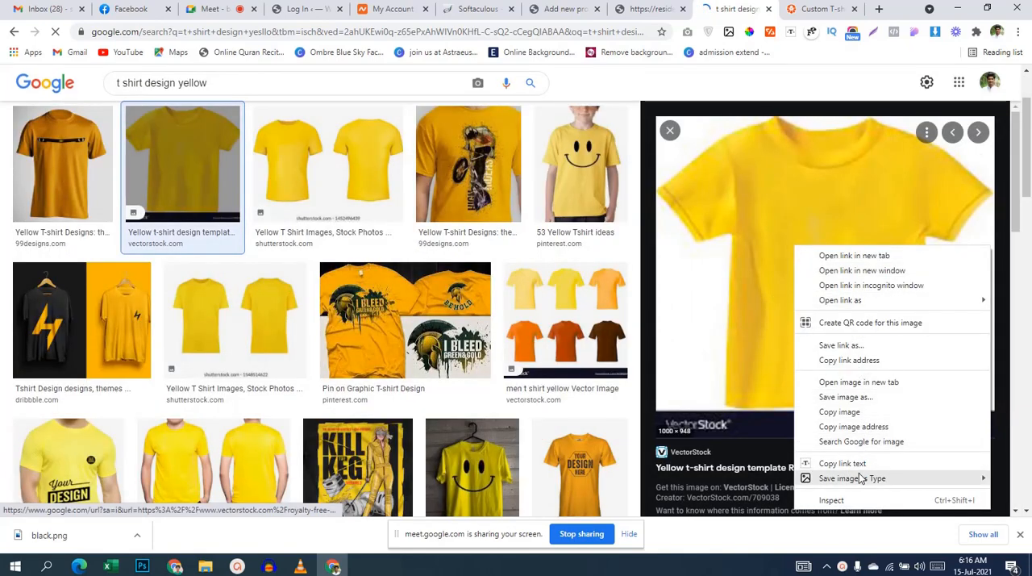
pyautogui.moveTo(859, 479)
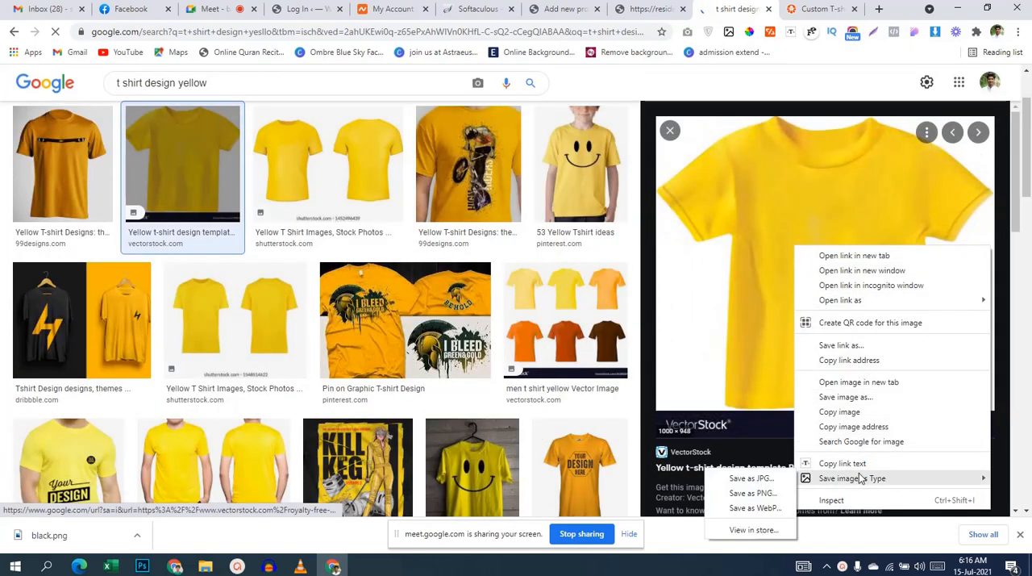
pyautogui.click(761, 496)
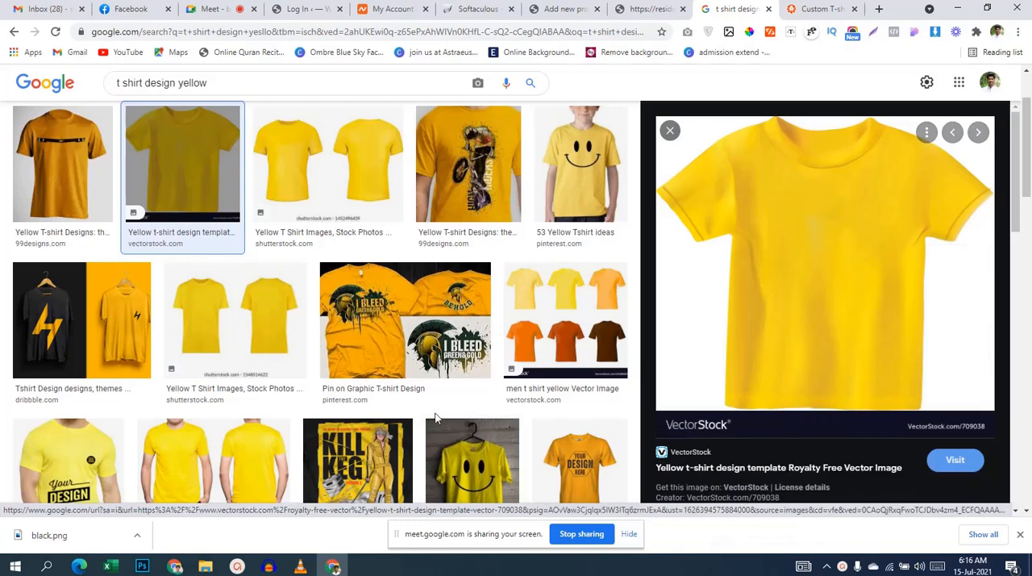
pyautogui.write('yellow')
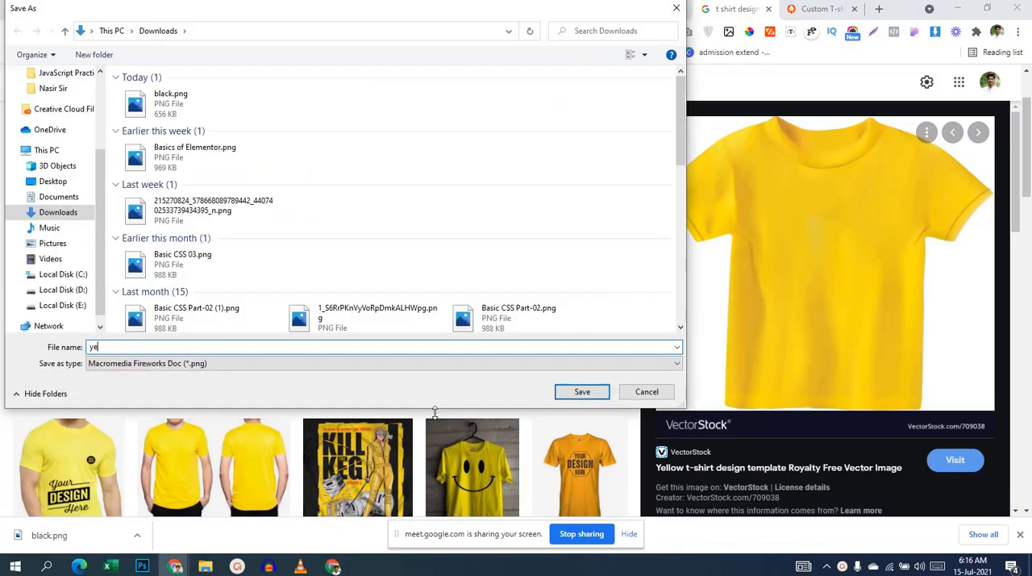
pyautogui.click(582, 391)
# Step: Change the image search to "t shirt design green"
pyautogui.scroll(3, 591, 393)
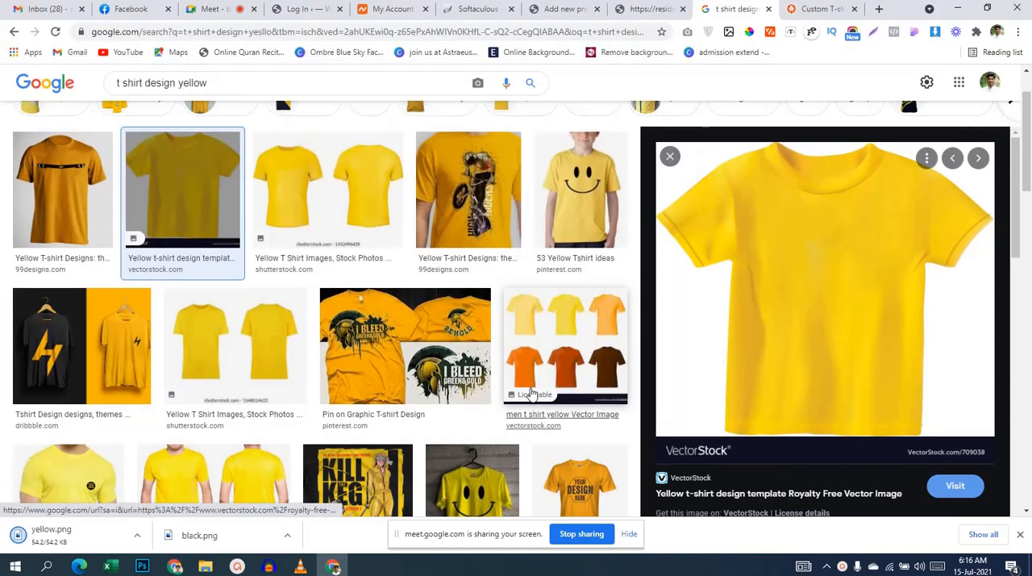
pyautogui.moveTo(178, 92); pyautogui.dragTo(300, 98)
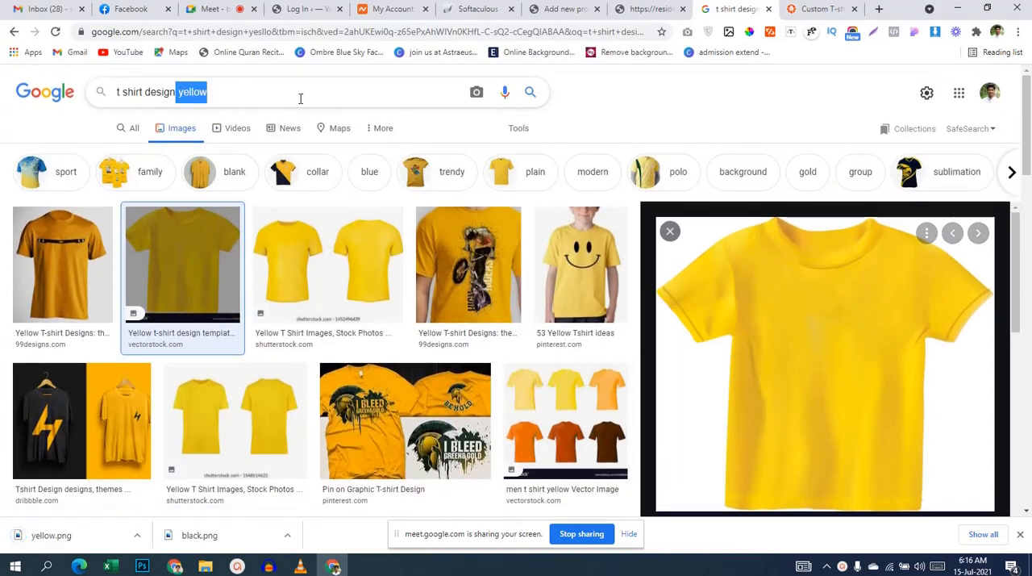
pyautogui.press('BackSpace')
pyautogui.write('green')
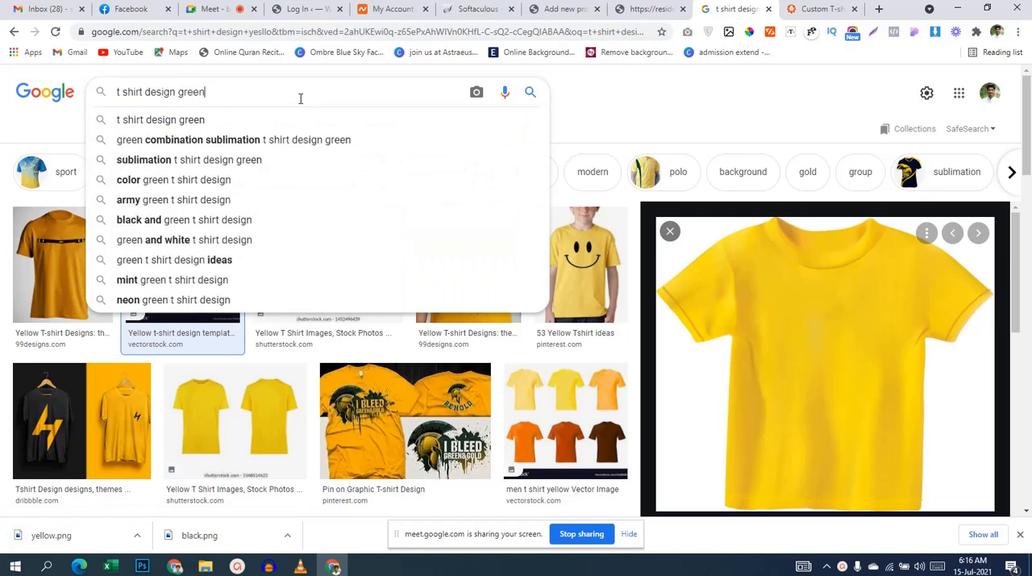
pyautogui.press('Return')
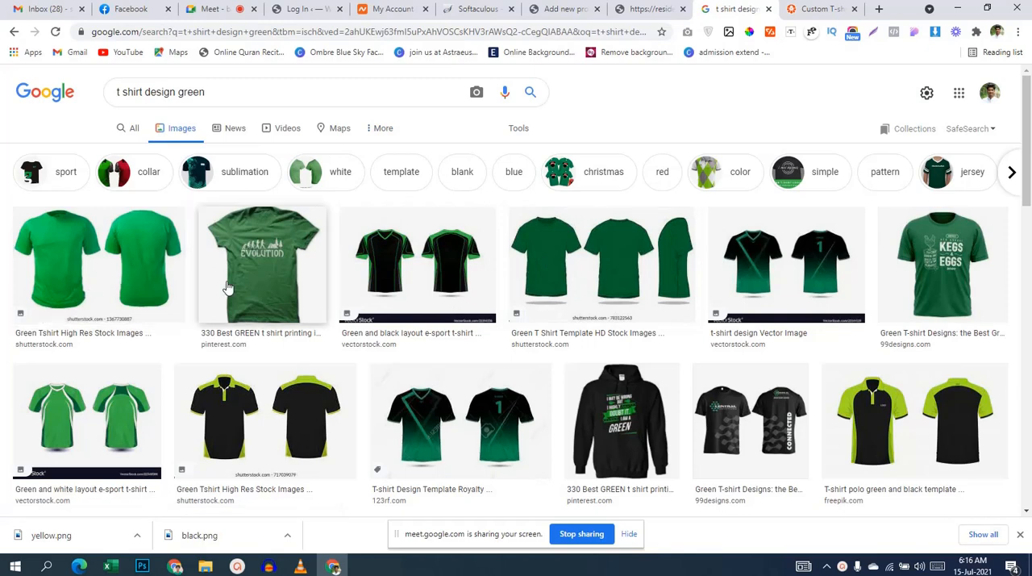
# Step: Open the related green T-shirt image with the mountain line design and save it as a PNG named "green" in Downloads
pyautogui.click(269, 281)
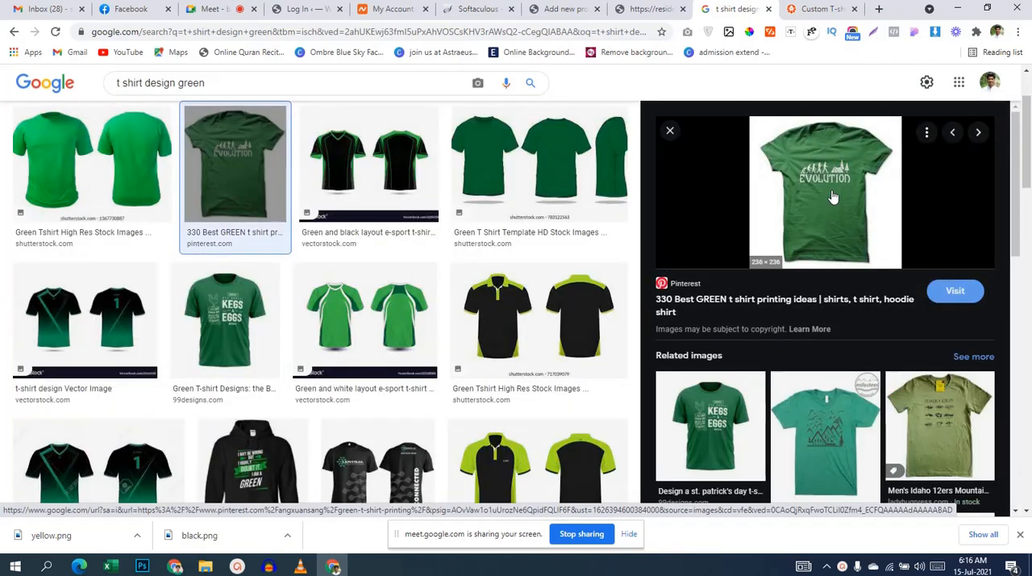
pyautogui.click(804, 443)
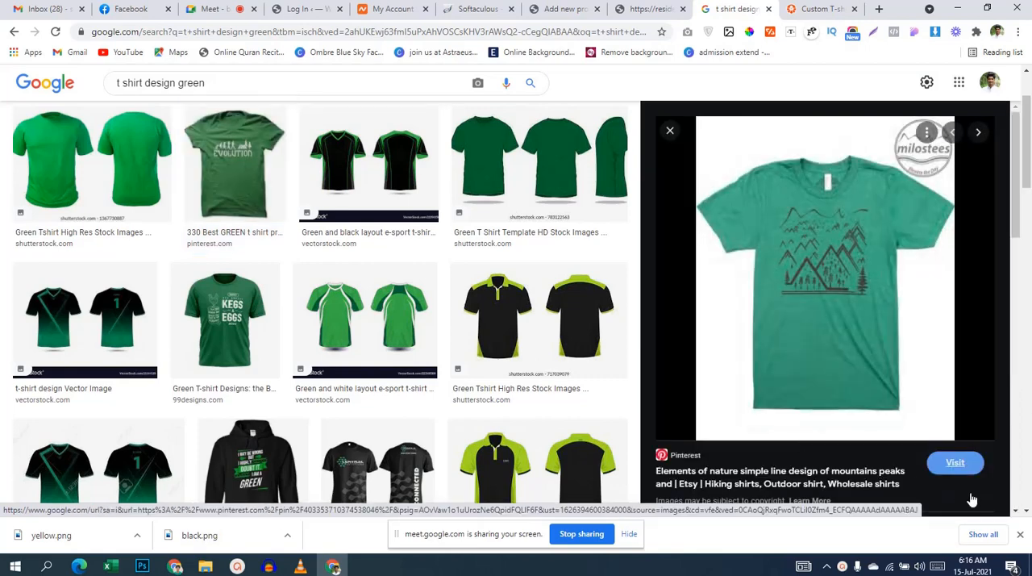
pyautogui.rightClick(685, 303)
pyautogui.rightClick(804, 259)
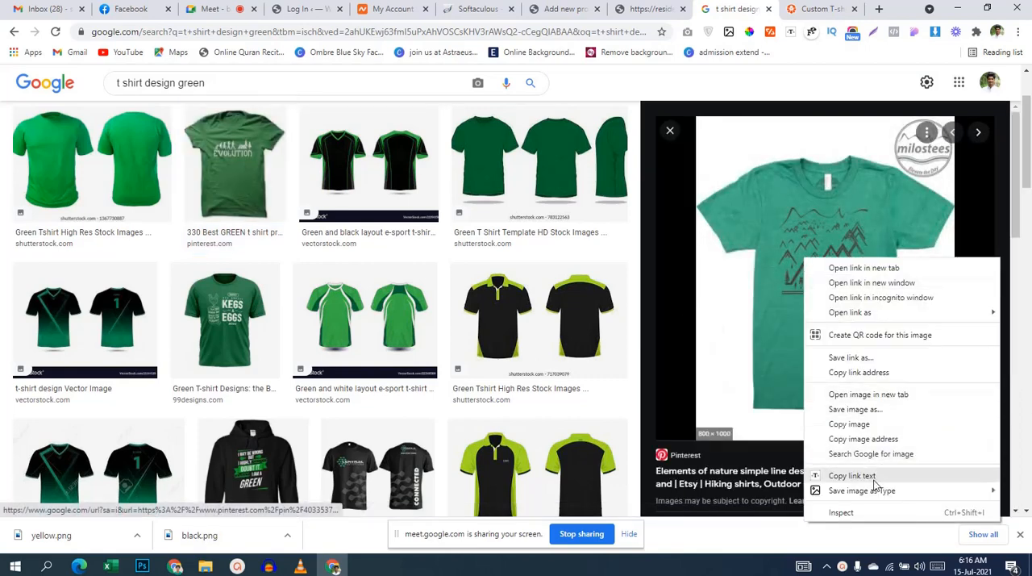
pyautogui.moveTo(824, 495)
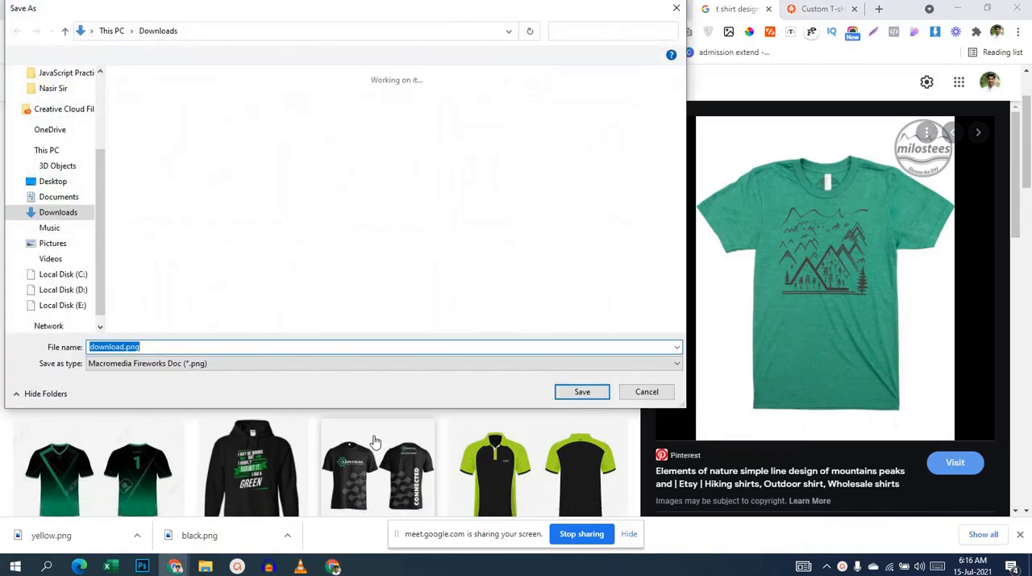
pyautogui.write('green')
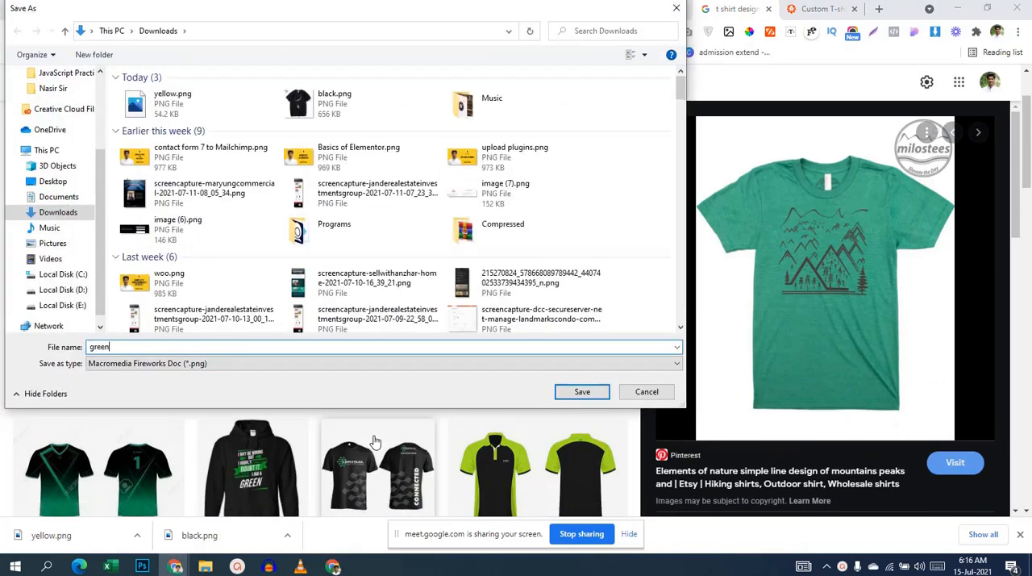
pyautogui.click(581, 391)
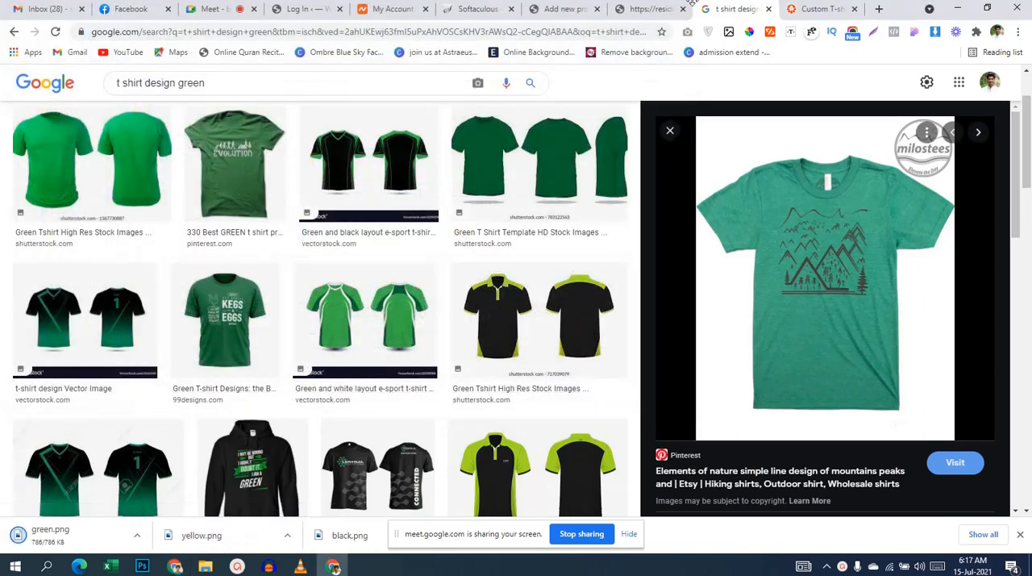
# Step: Return to the Add new product page in WordPress and enter "t-shirs" as the product name
pyautogui.click(564, 9)
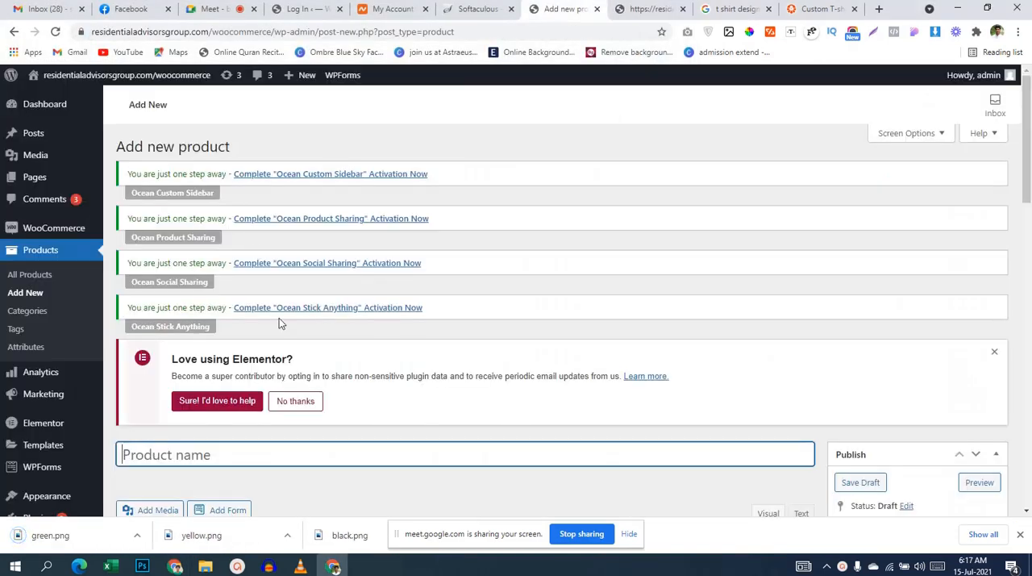
pyautogui.scroll(-5, 286, 330)
pyautogui.scroll(2, 290, 338)
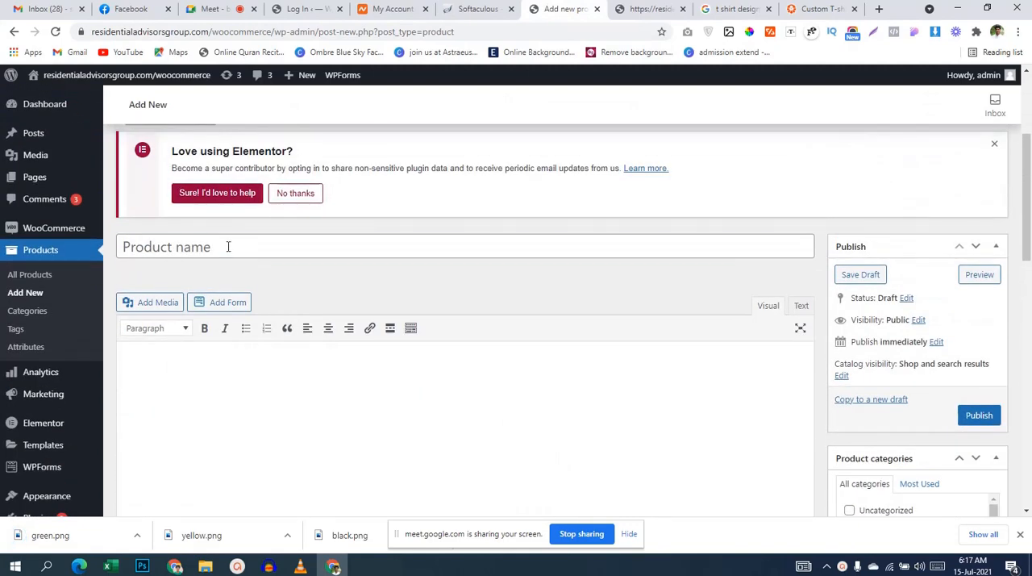
pyautogui.click(228, 246)
pyautogui.scroll(-8, 376, 477)
pyautogui.scroll(7, 373, 475)
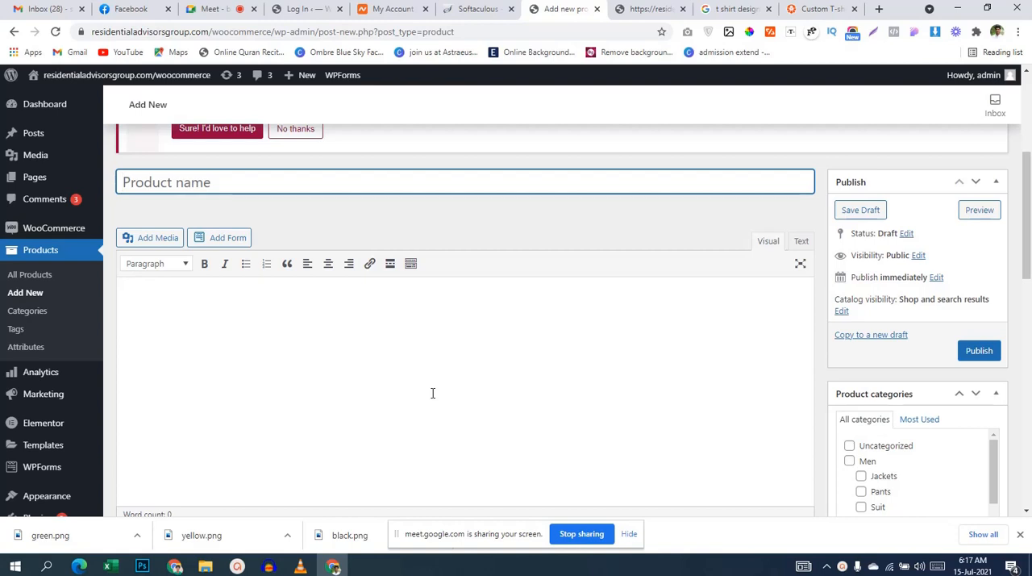
pyautogui.write('t-s')
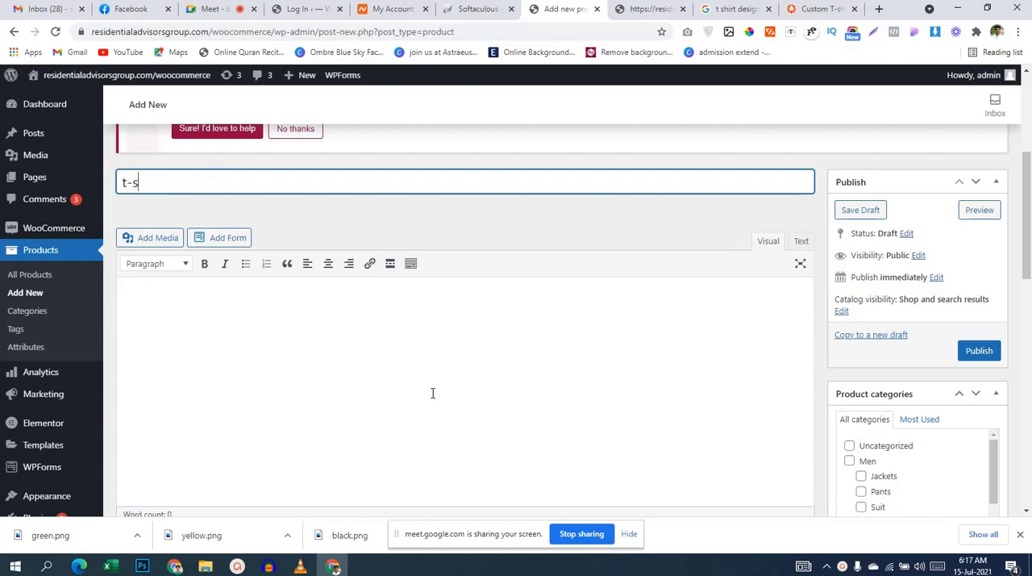
pyautogui.write('hirs')
# Step: Assign the new product to the T-shirts category
pyautogui.scroll(-2, 887, 460)
pyautogui.scroll(2, 894, 454)
pyautogui.scroll(-3, 961, 327)
pyautogui.scroll(-2, 893, 283)
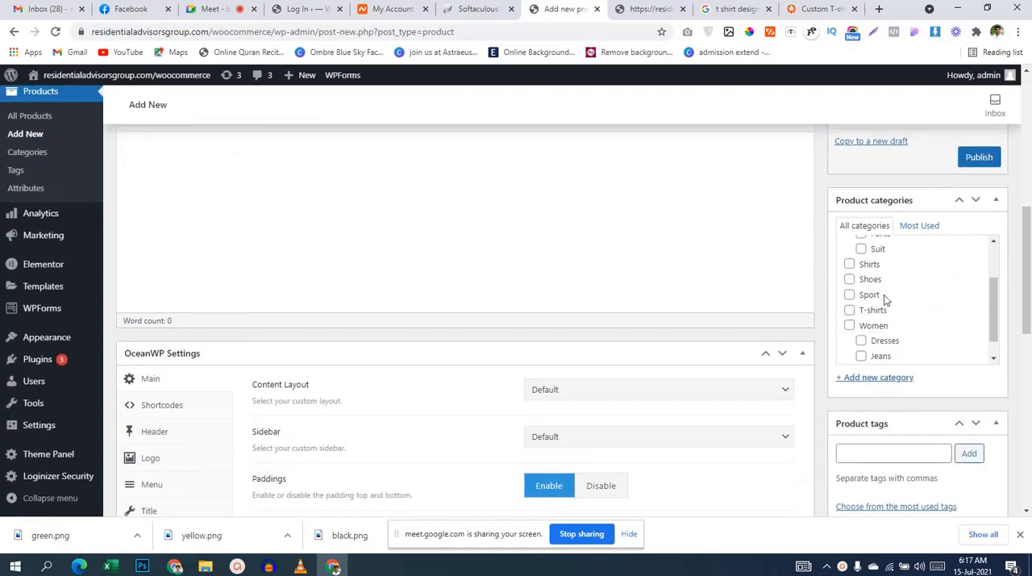
pyautogui.click(849, 309)
# Step: Replace the product name with "Xtreme T-shirts"
pyautogui.scroll(5, 417, 235)
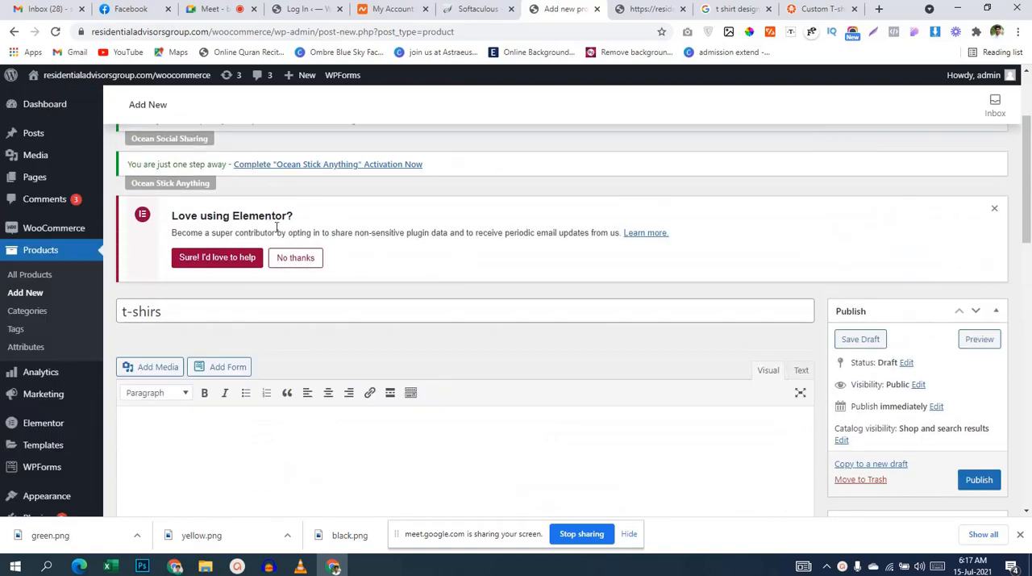
pyautogui.click(123, 311)
pyautogui.write('new')
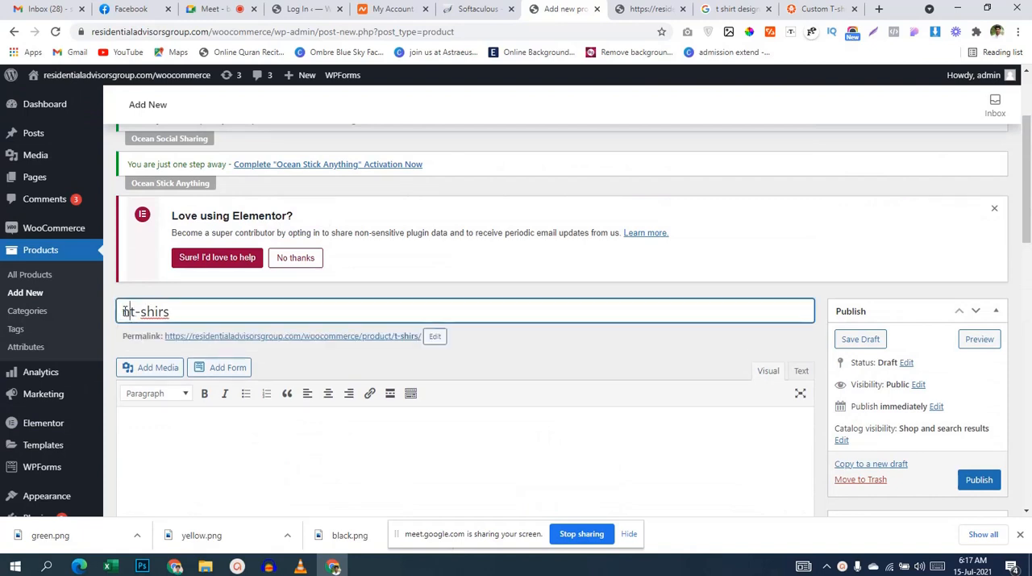
pyautogui.hotkey('ctrl', 'a')
pyautogui.press('BackSpace')
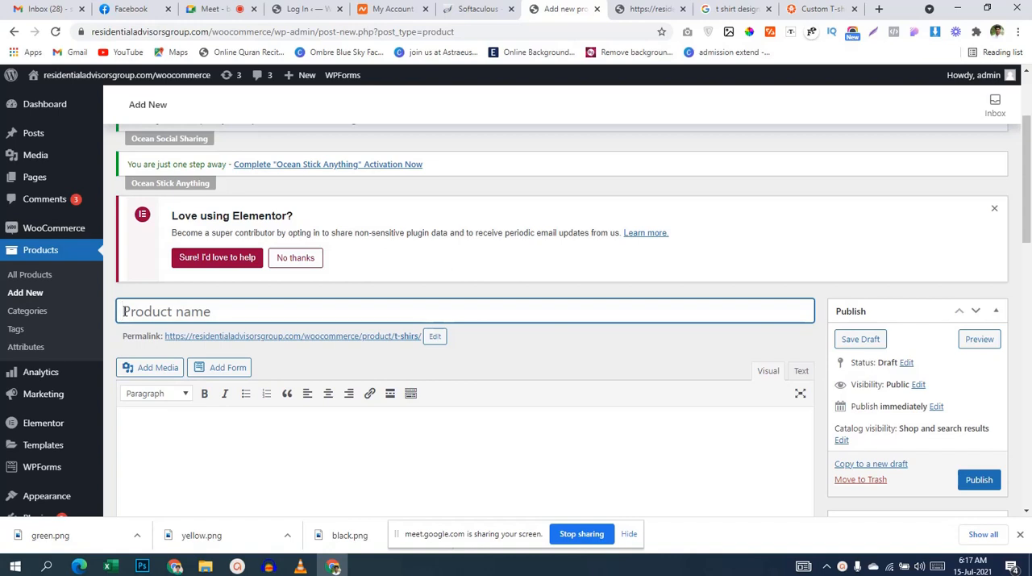
pyautogui.write('ttreme T-shirts')
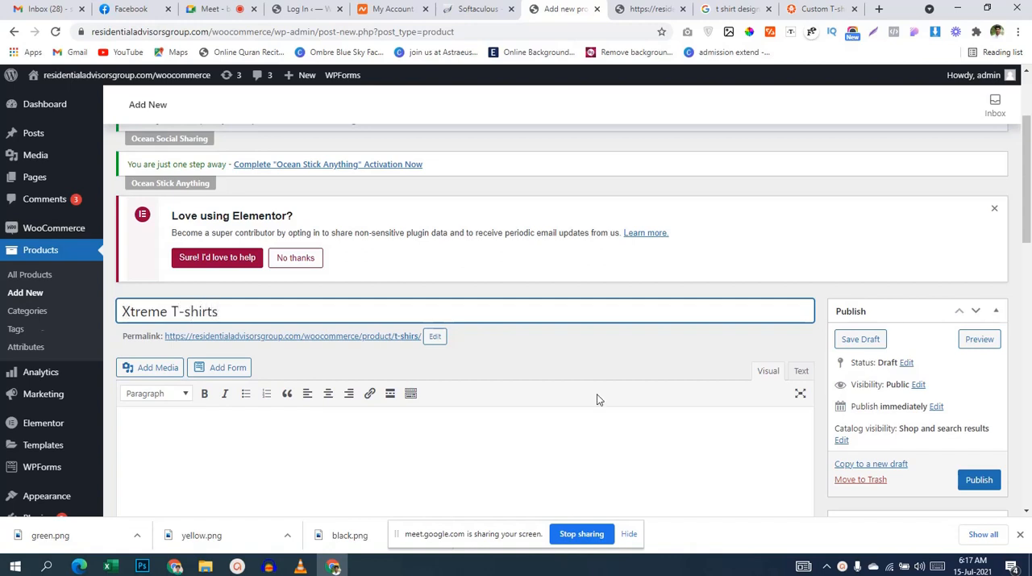
# Step: Look over the product form's OceanWP settings, tags and product image sections, and place the cursor in the main description
pyautogui.scroll(-2, 597, 399)
pyautogui.scroll(-1, 596, 399)
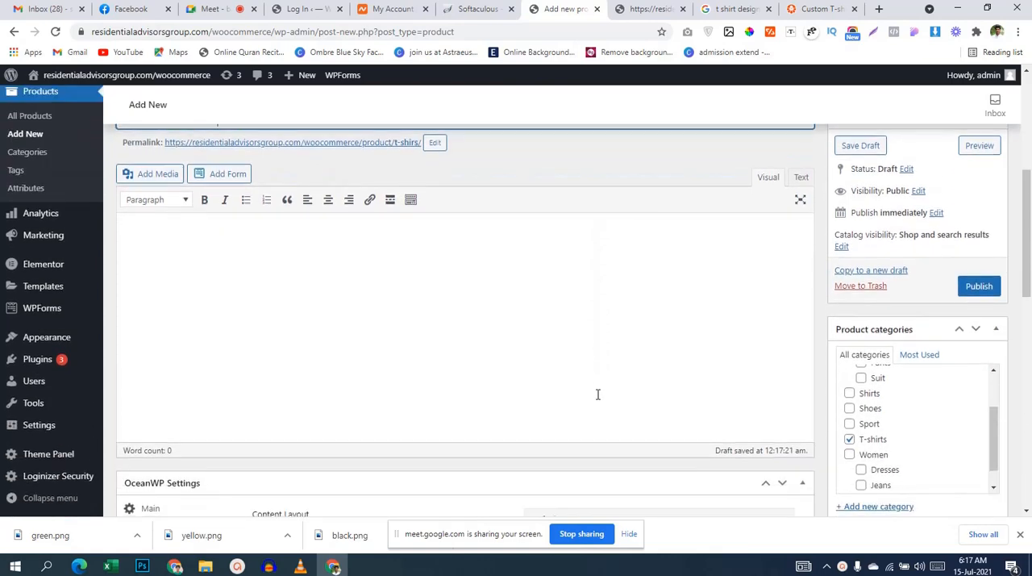
pyautogui.scroll(-1, 882, 419)
pyautogui.scroll(-4, 961, 434)
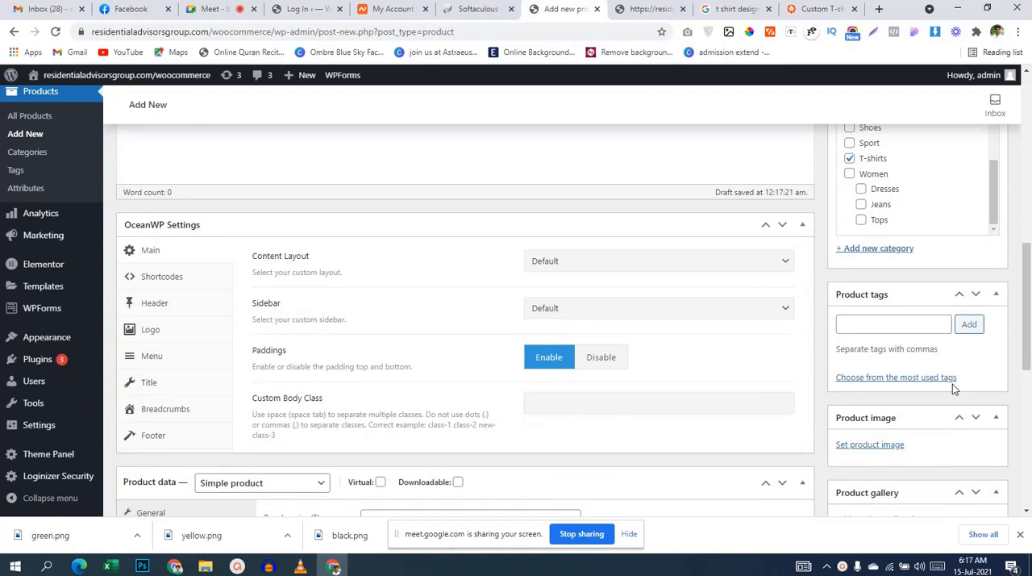
pyautogui.scroll(3, 481, 391)
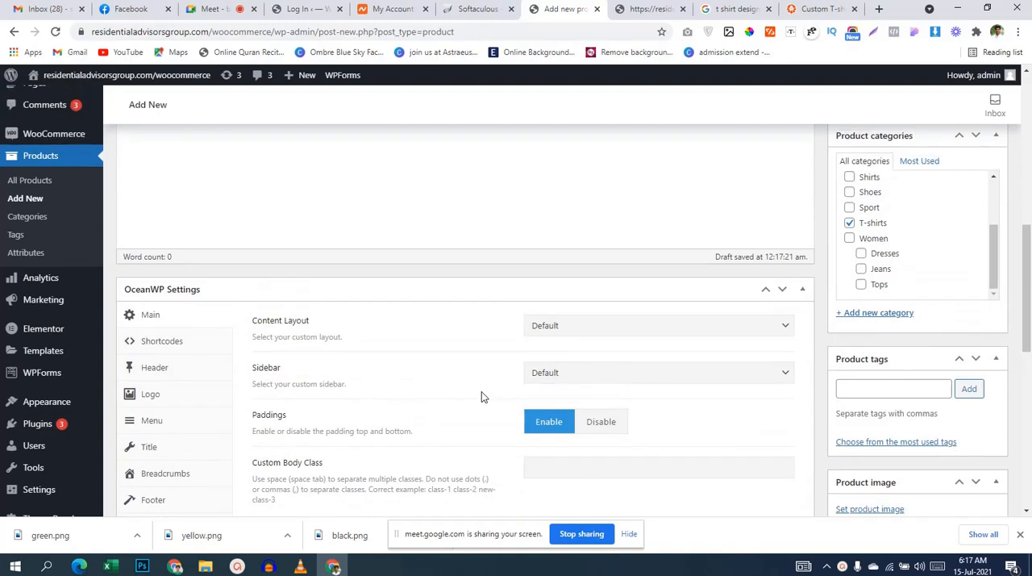
pyautogui.scroll(5, 482, 391)
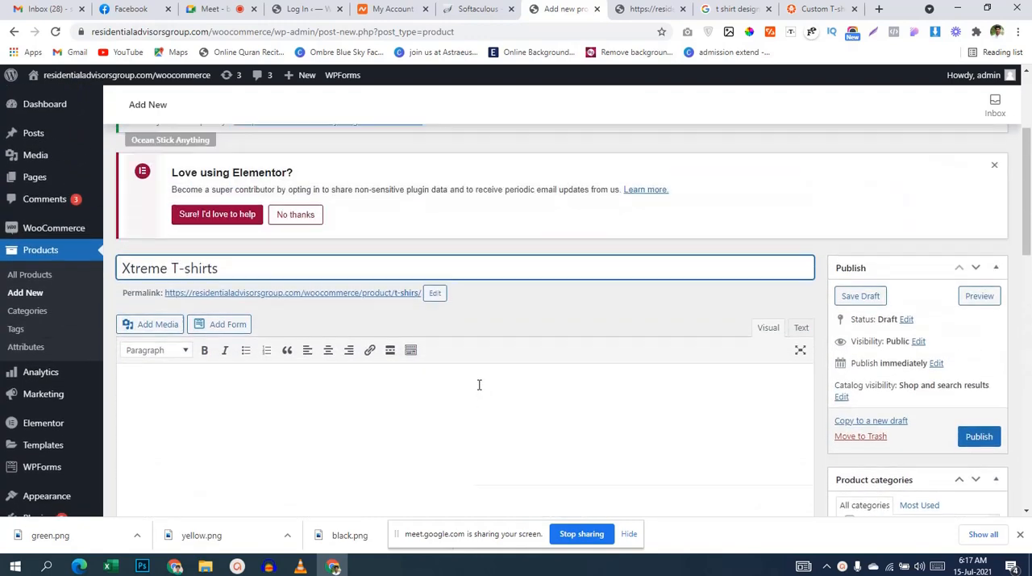
pyautogui.scroll(-4, 478, 376)
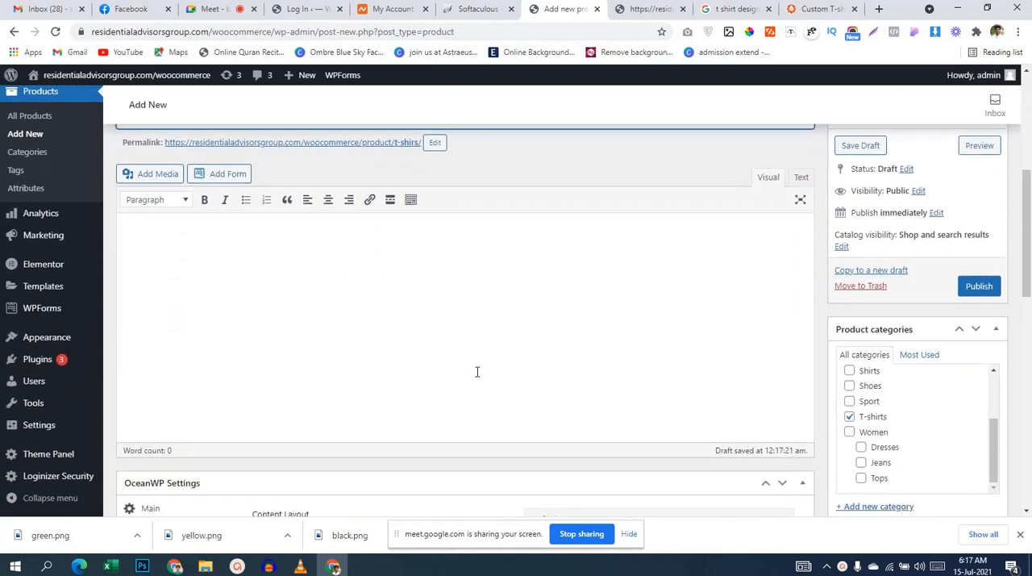
pyautogui.click(418, 329)
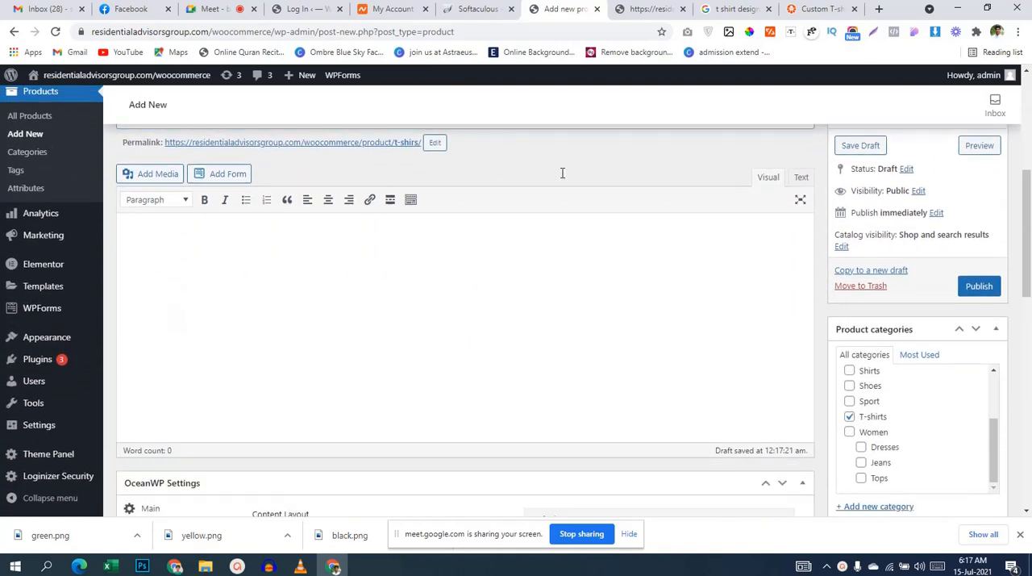
# Step: Search Google for "lorem ipsum" across all results and open the lipsum.com generator site
pyautogui.click(738, 9)
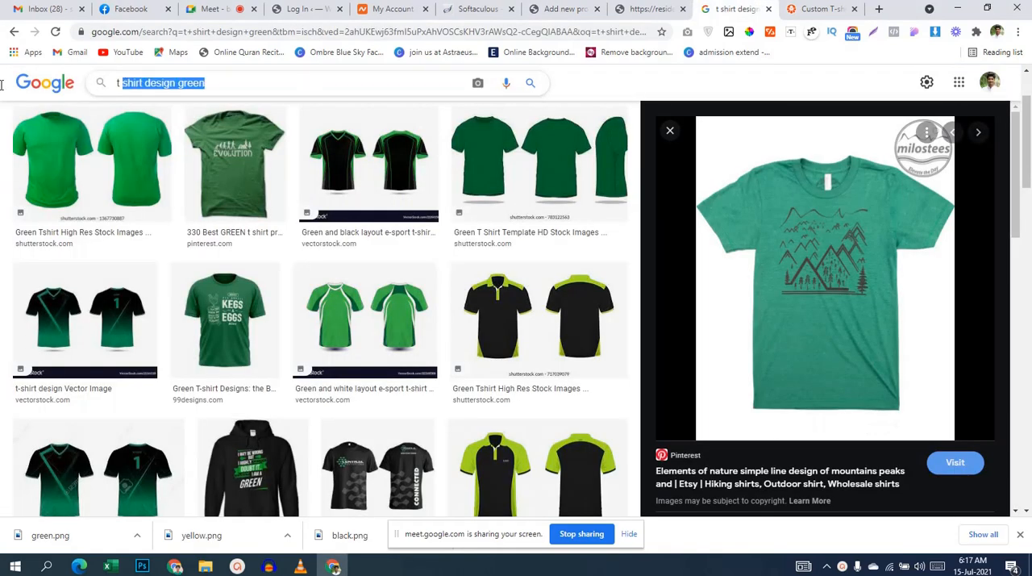
pyautogui.write('lorem')
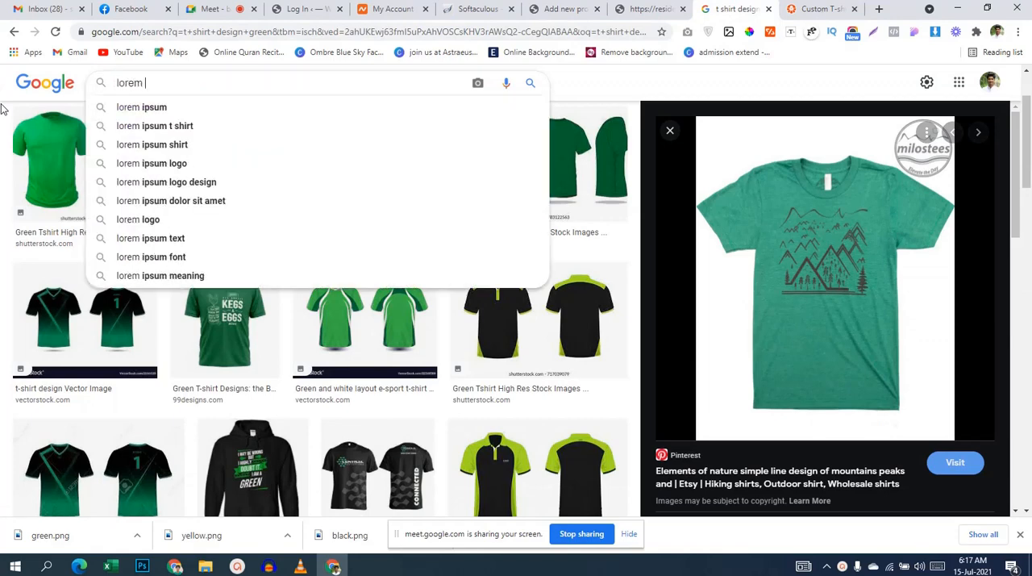
pyautogui.press('Down')
pyautogui.press('Return')
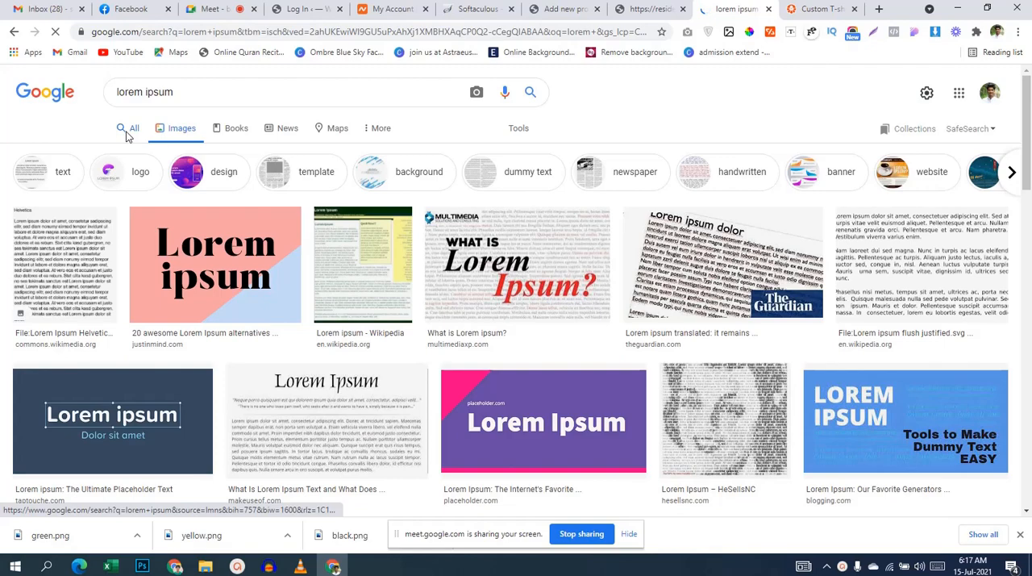
pyautogui.click(126, 135)
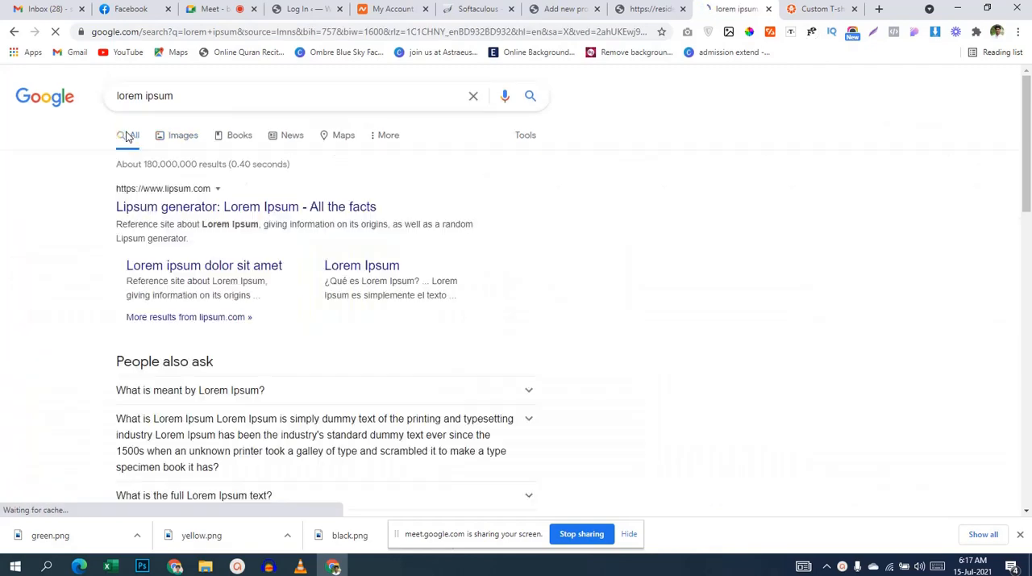
pyautogui.click(205, 211)
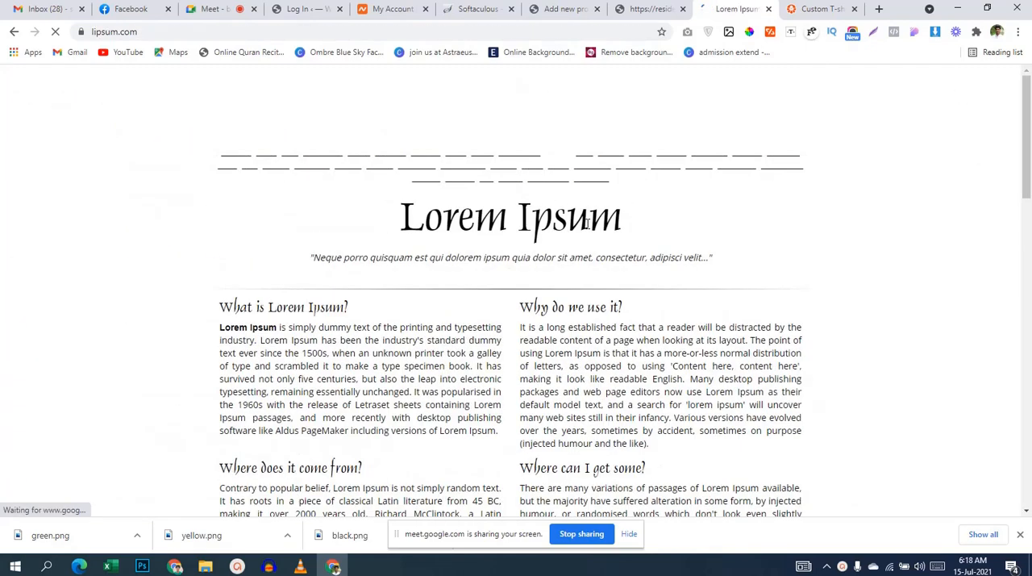
# Step: Copy the "What is Lorem Ipsum?" paragraph from "simply dummy text" to its end and paste it into the main product description
pyautogui.scroll(-1, 352, 274)
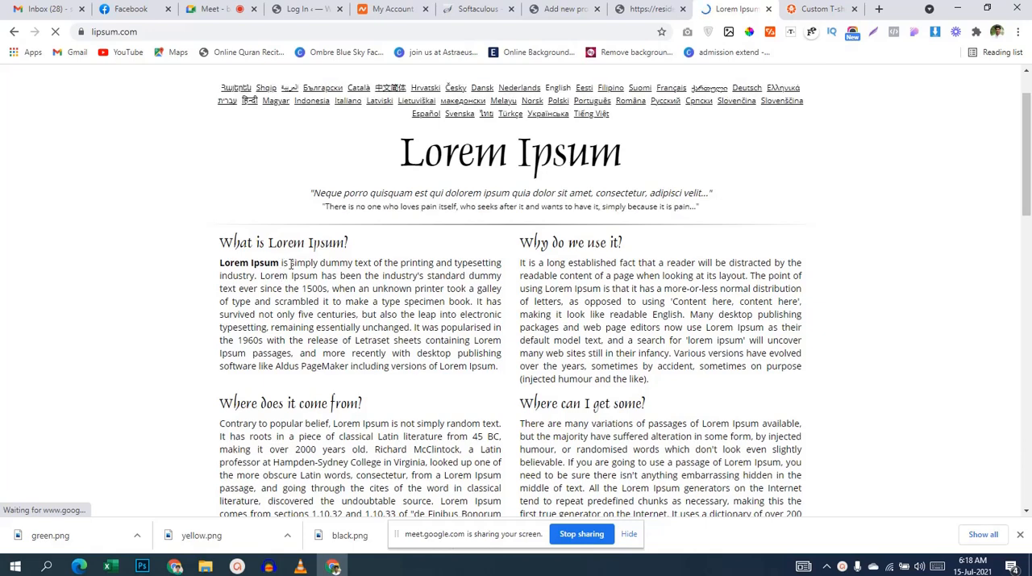
pyautogui.moveTo(291, 264); pyautogui.dragTo(500, 367)
pyautogui.hotkey('ctrl', 'c')
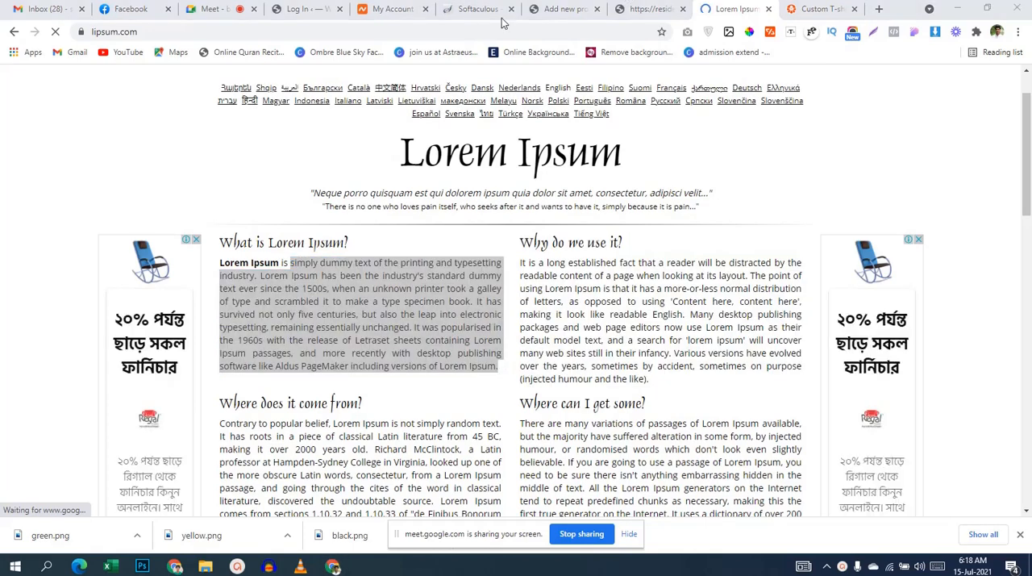
pyautogui.click(564, 10)
pyautogui.hotkey('ctrl', 'v')
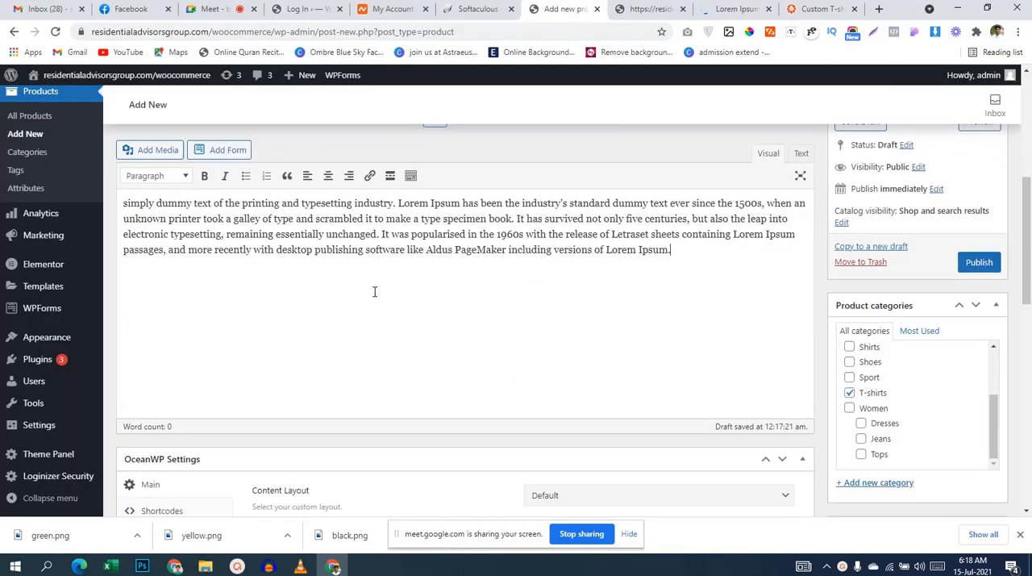
# Step: Paste the same Lorem Ipsum paragraph into the product short description
pyautogui.scroll(-10, 355, 329)
pyautogui.click(333, 378)
pyautogui.hotkey('ctrl', 'v')
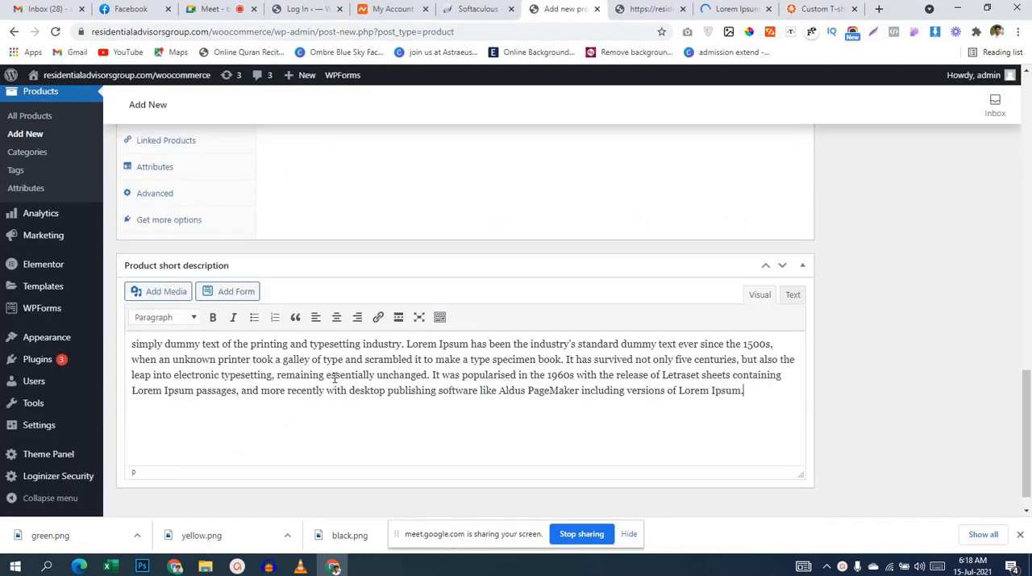
# Step: Start setting the product image and upload yellow.png and black.png from the browser's downloads to the media library
pyautogui.scroll(5, 335, 375)
pyautogui.scroll(5, 336, 375)
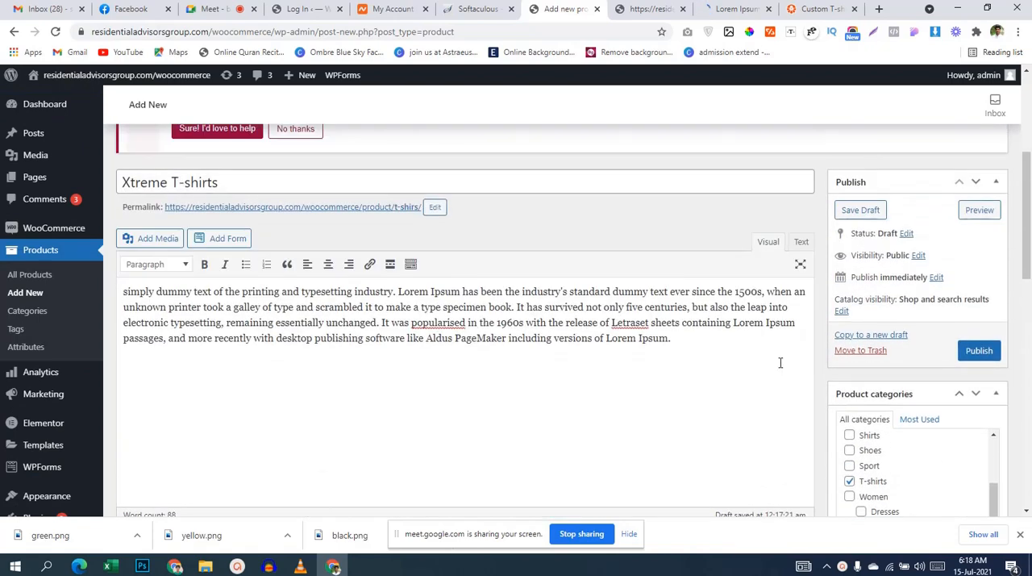
pyautogui.scroll(-10, 780, 362)
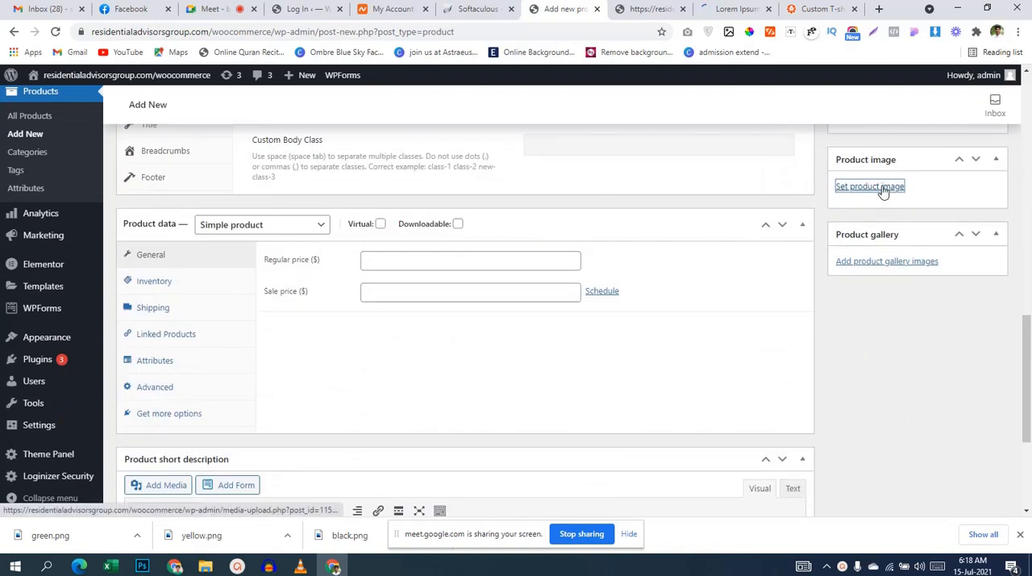
pyautogui.click(882, 191)
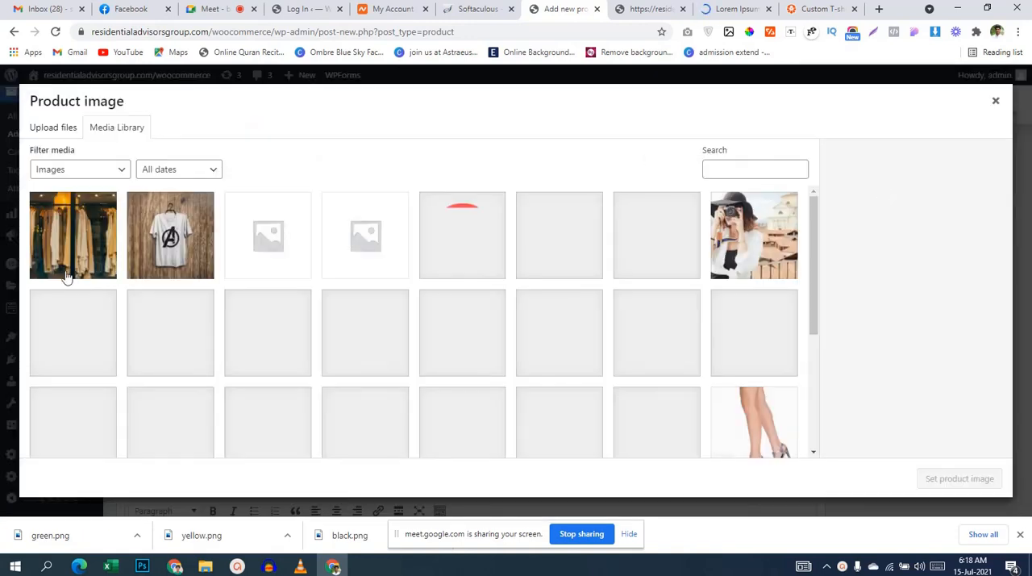
pyautogui.moveTo(72, 528); pyautogui.dragTo(341, 376)
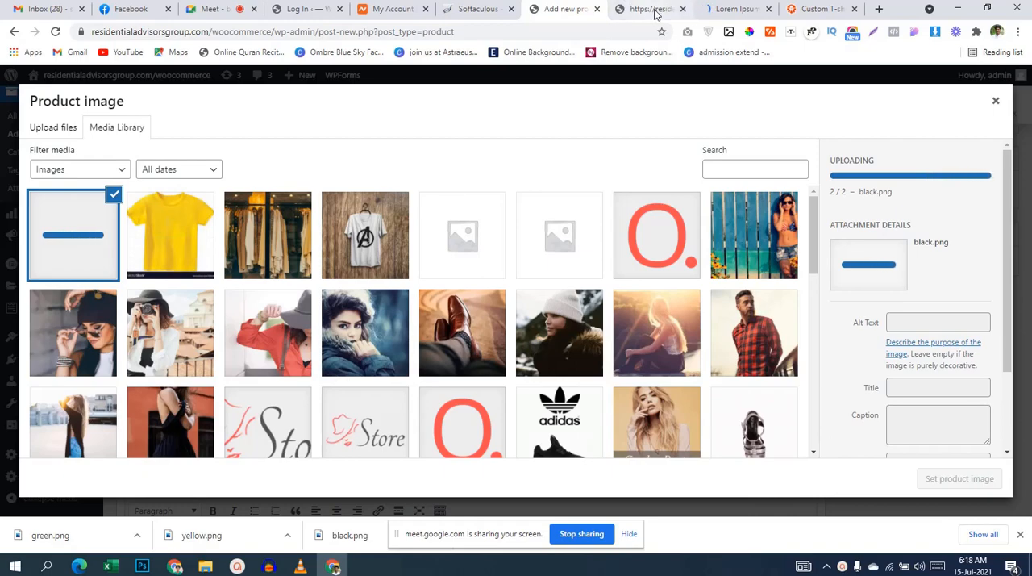
# Step: Go back from the Lorem Ipsum site through the earlier Google searches to the original "t shirt design" results
pyautogui.click(731, 9)
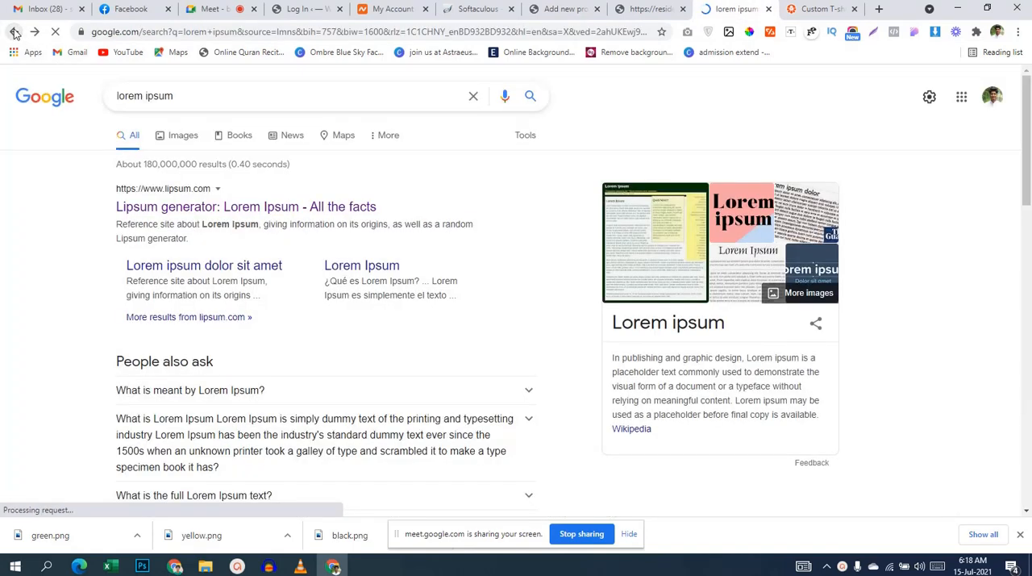
pyautogui.click(14, 32)
pyautogui.click(13, 32)
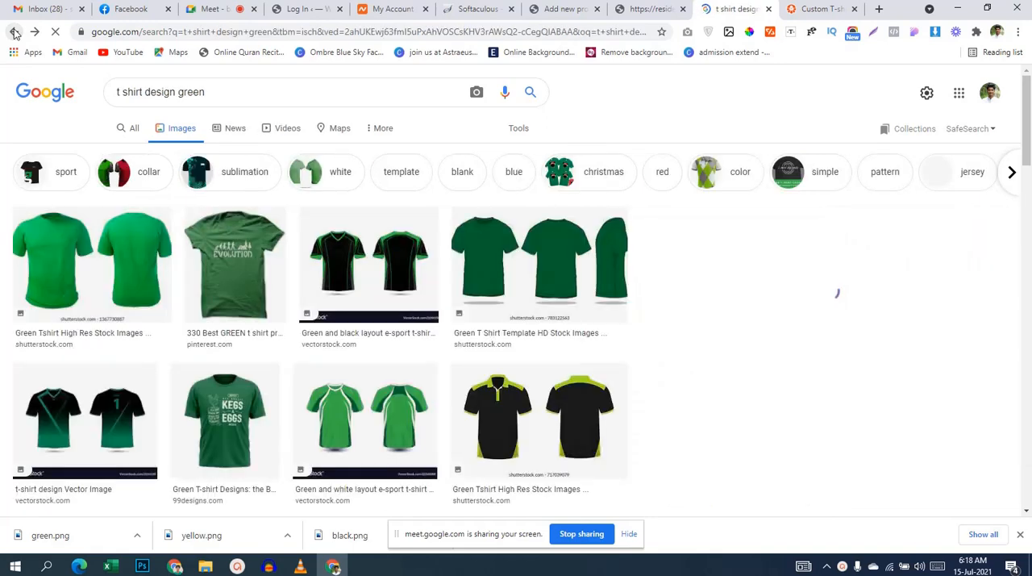
pyautogui.click(13, 33)
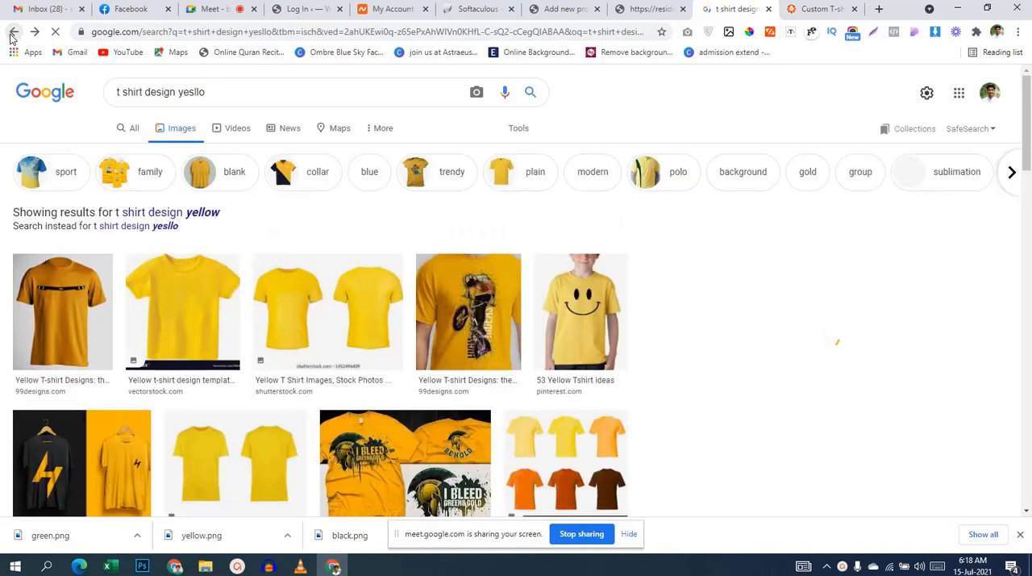
pyautogui.click(12, 33)
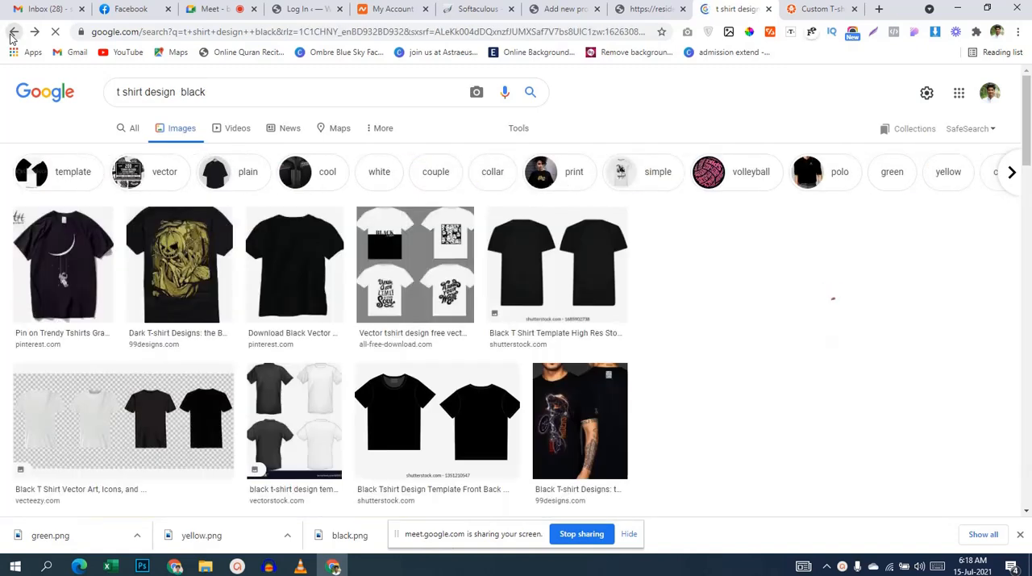
pyautogui.click(12, 33)
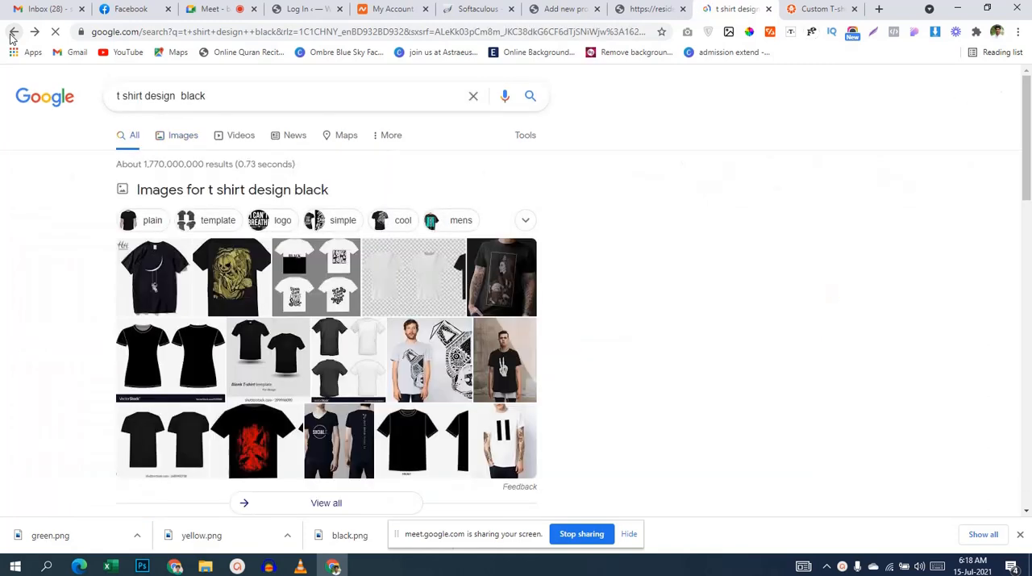
pyautogui.click(12, 33)
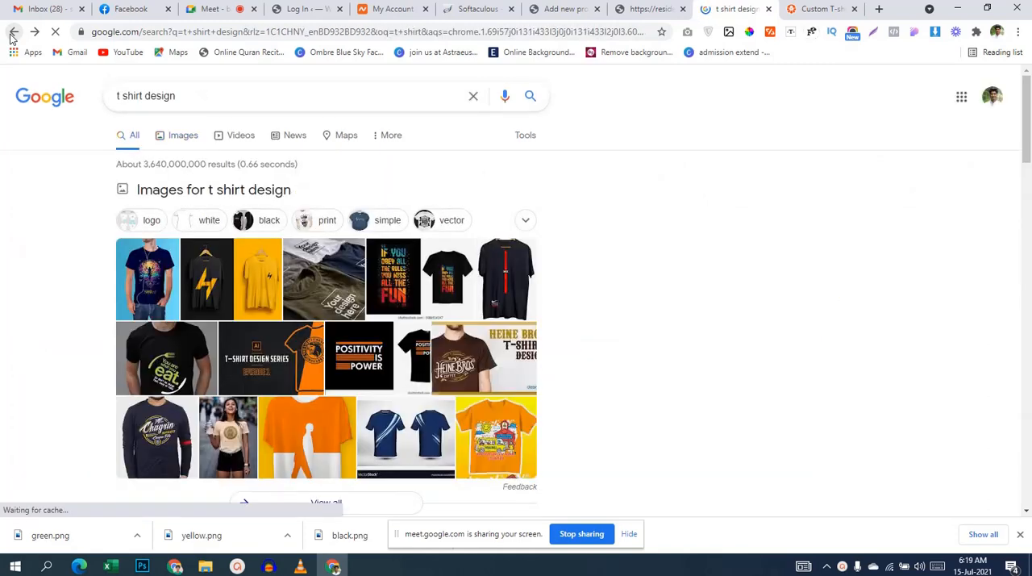
pyautogui.scroll(-1, 460, 384)
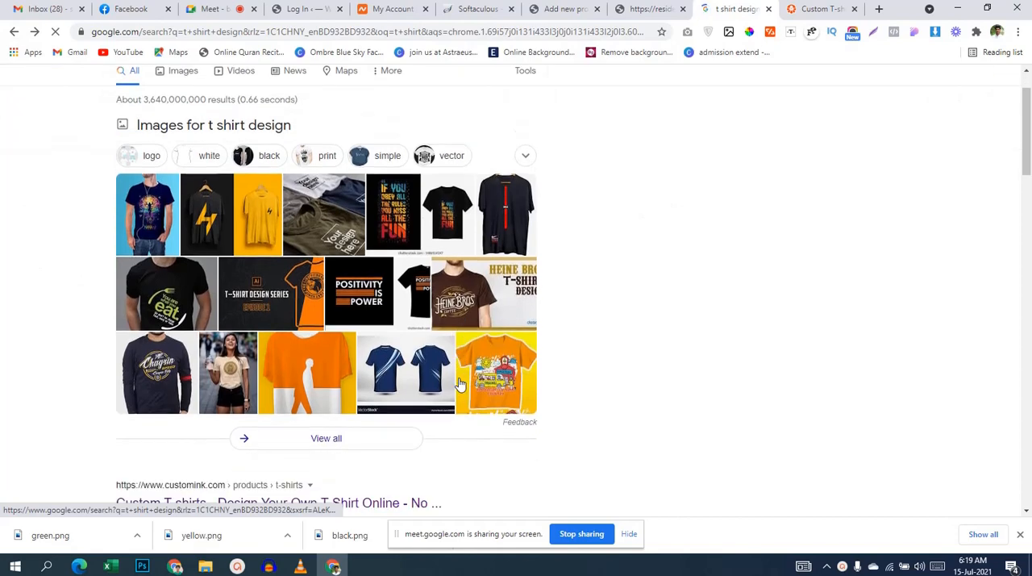
# Step: Save the Google Images picture of the black and yellow T-shirts in the Downloads folder as a PNG named "couple t-shirt"
pyautogui.click(275, 220)
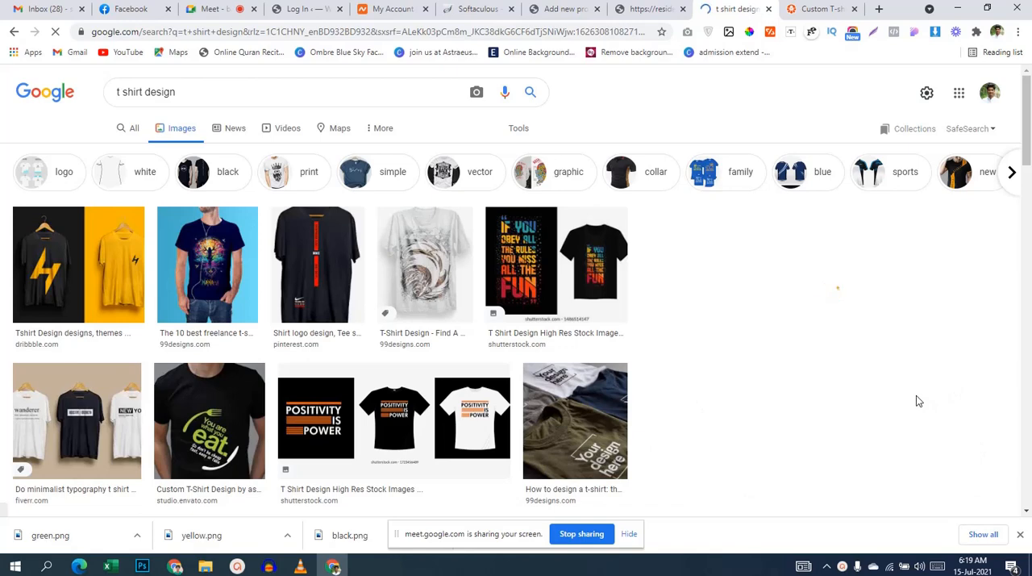
pyautogui.scroll(-1, 916, 401)
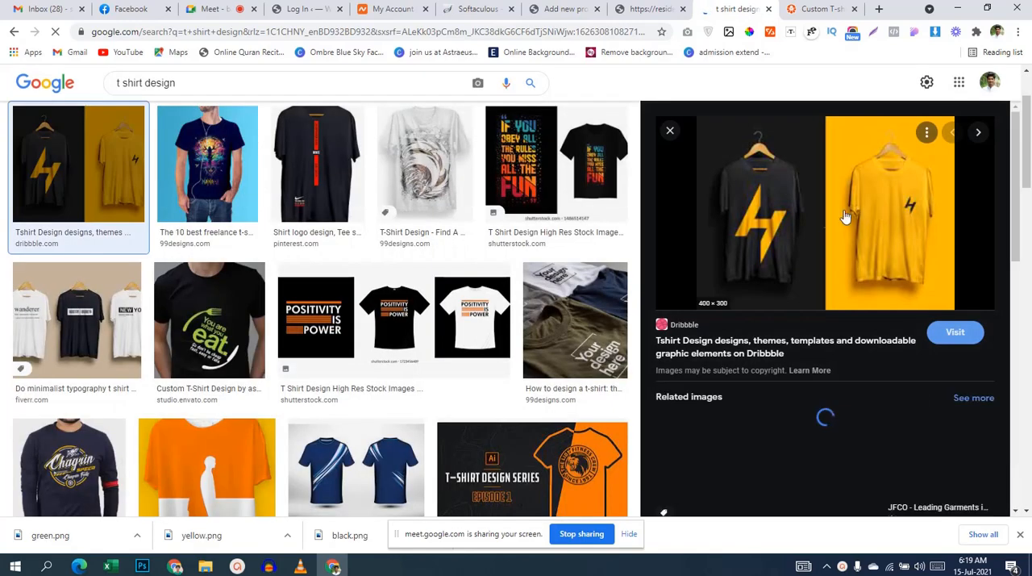
pyautogui.rightClick(822, 218)
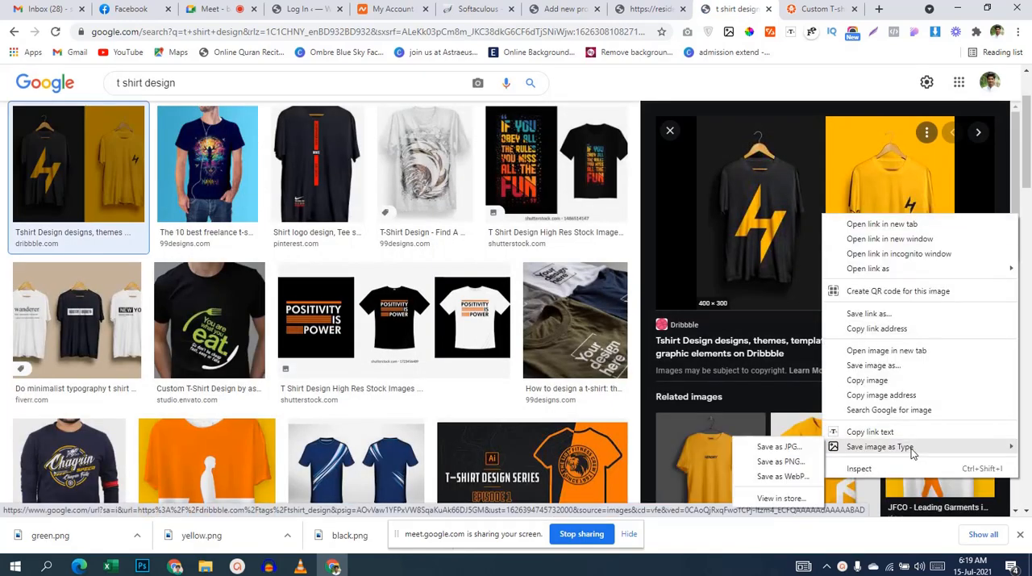
pyautogui.click(805, 467)
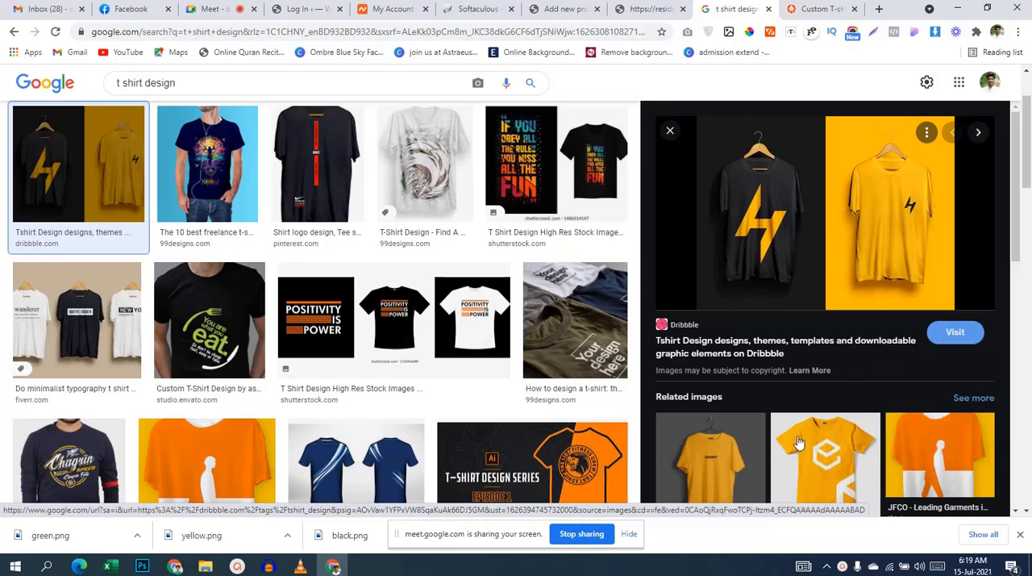
pyautogui.write('c')
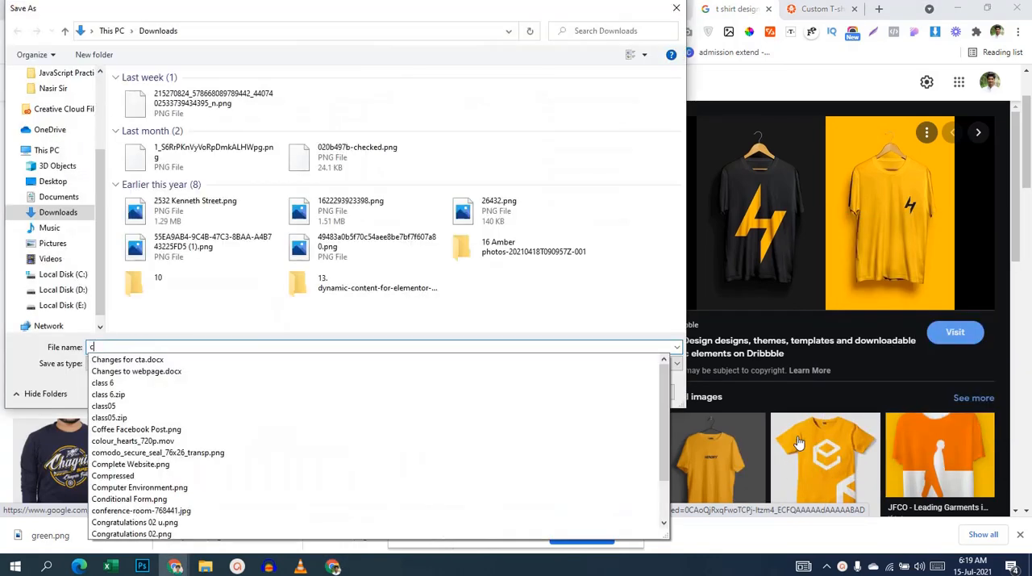
pyautogui.write('ou')
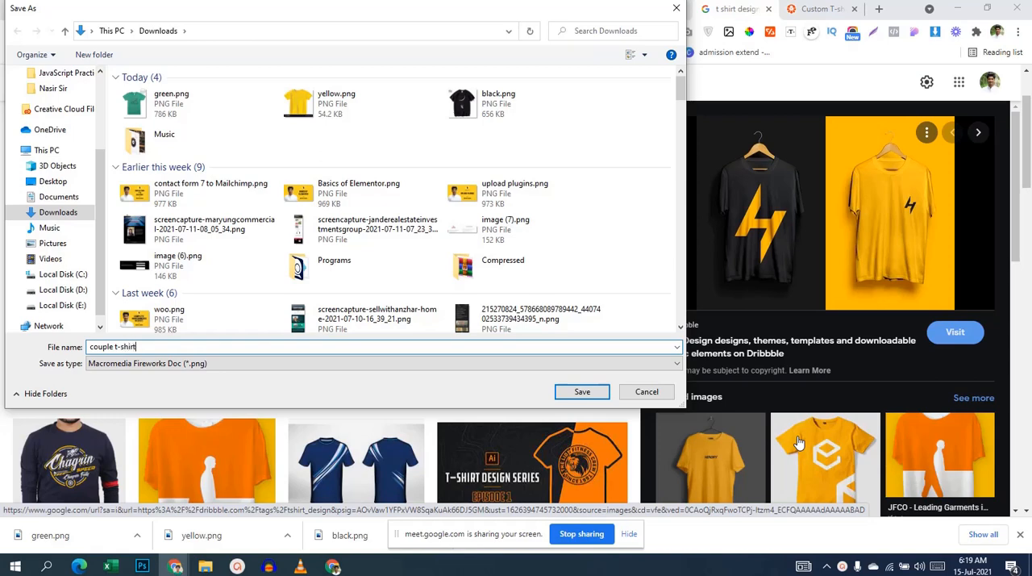
pyautogui.write('ple t-shirt')
pyautogui.click(601, 392)
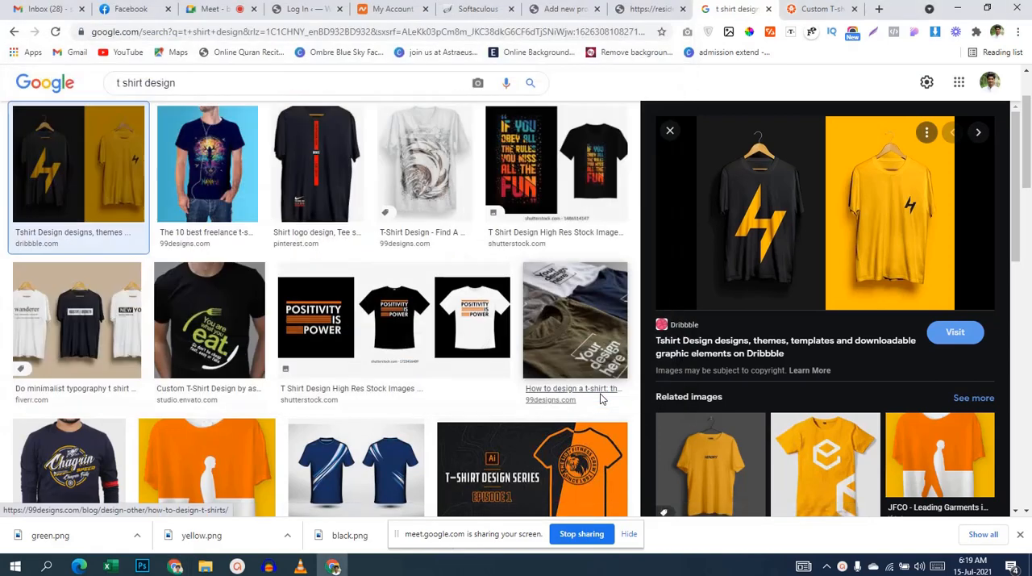
# Step: Upload the downloaded couple t-shirt.png to the media library and set it as the product image
pyautogui.click(558, 9)
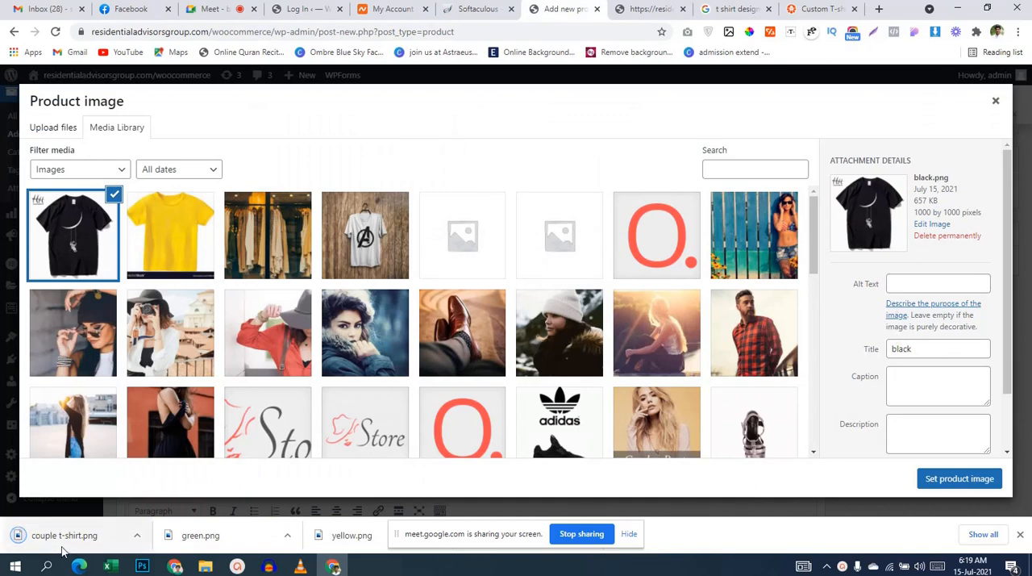
pyautogui.moveTo(64, 535); pyautogui.dragTo(195, 323)
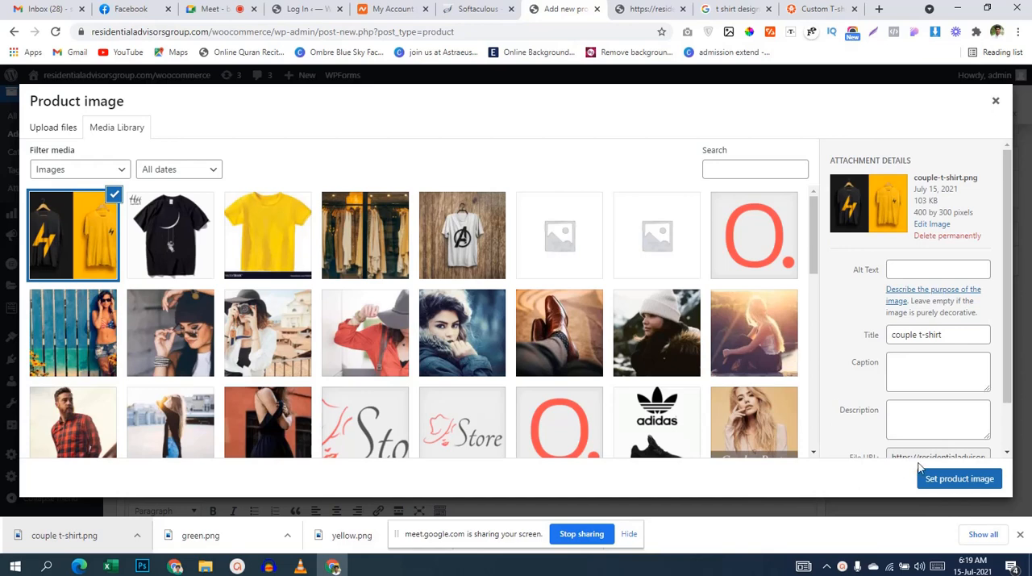
pyautogui.click(936, 481)
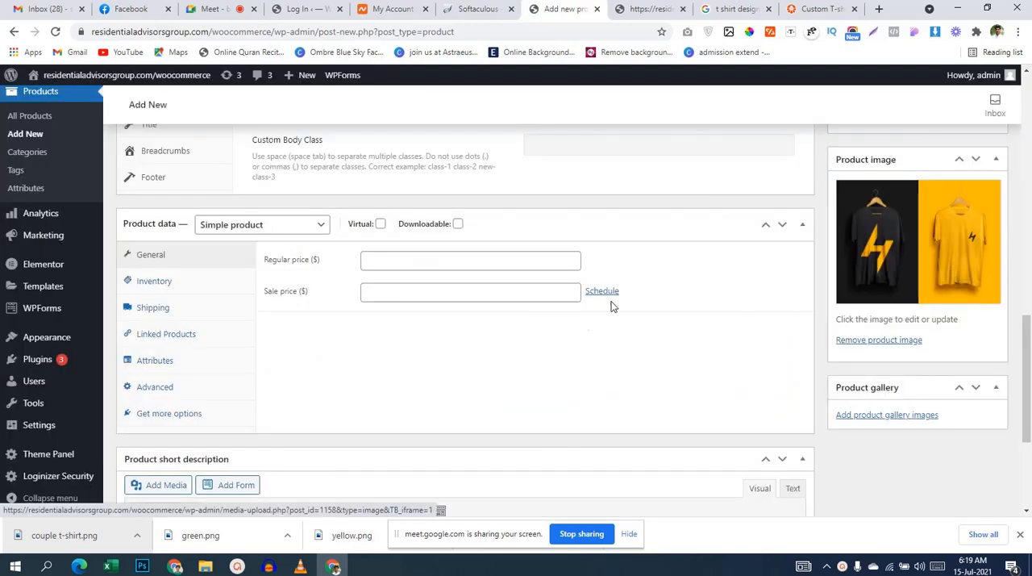
# Step: Change the product data type of the Xtreme T-shirts product to Variable product
pyautogui.scroll(1, 588, 352)
pyautogui.scroll(1, 588, 347)
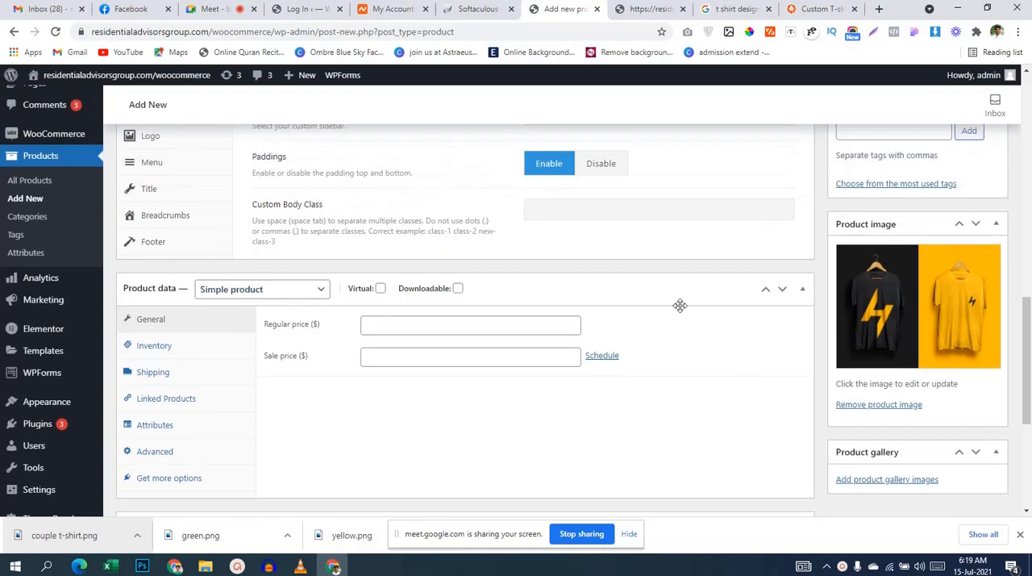
pyautogui.scroll(3, 685, 307)
pyautogui.scroll(-3, 693, 311)
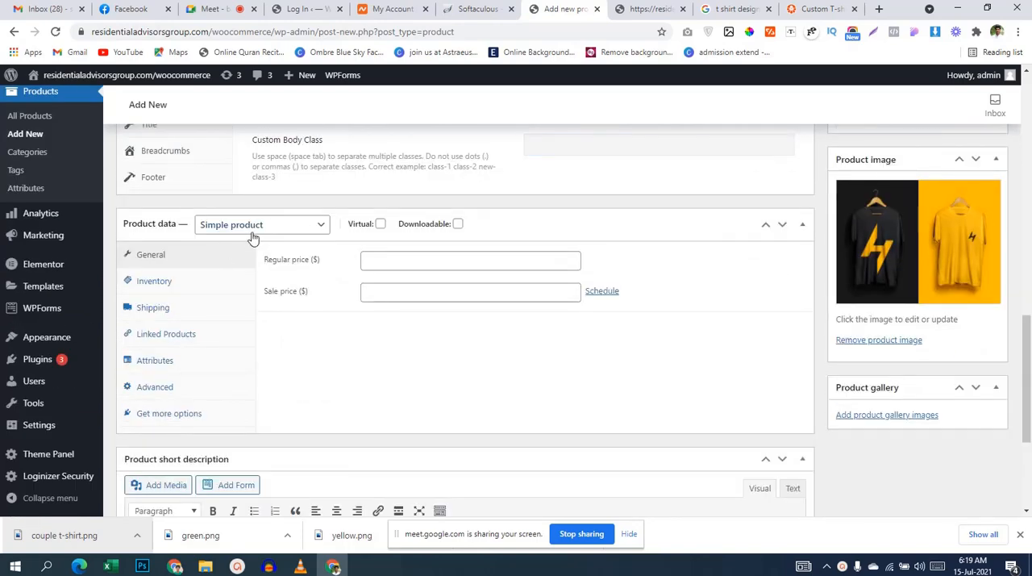
pyautogui.click(221, 232)
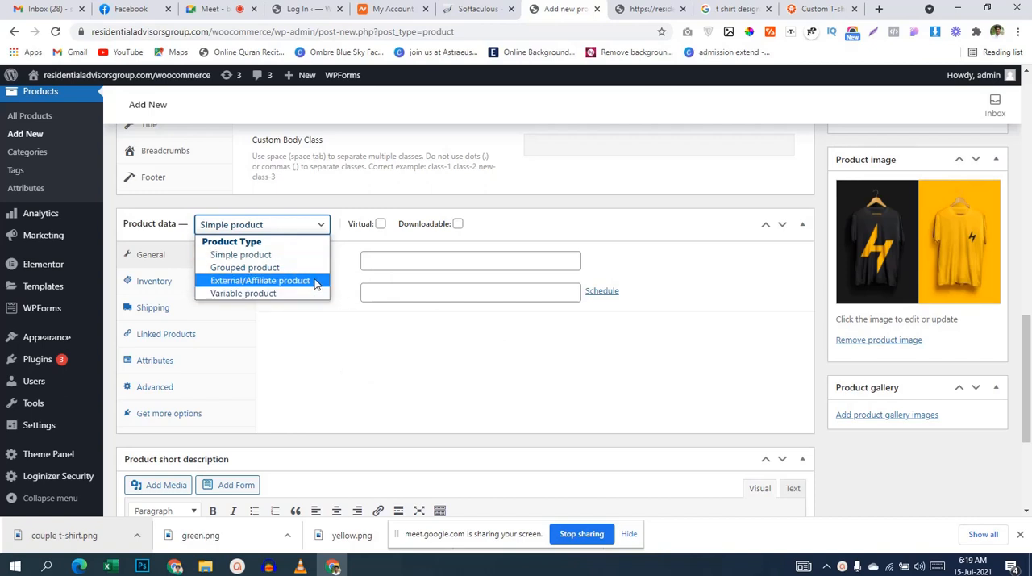
pyautogui.click(268, 294)
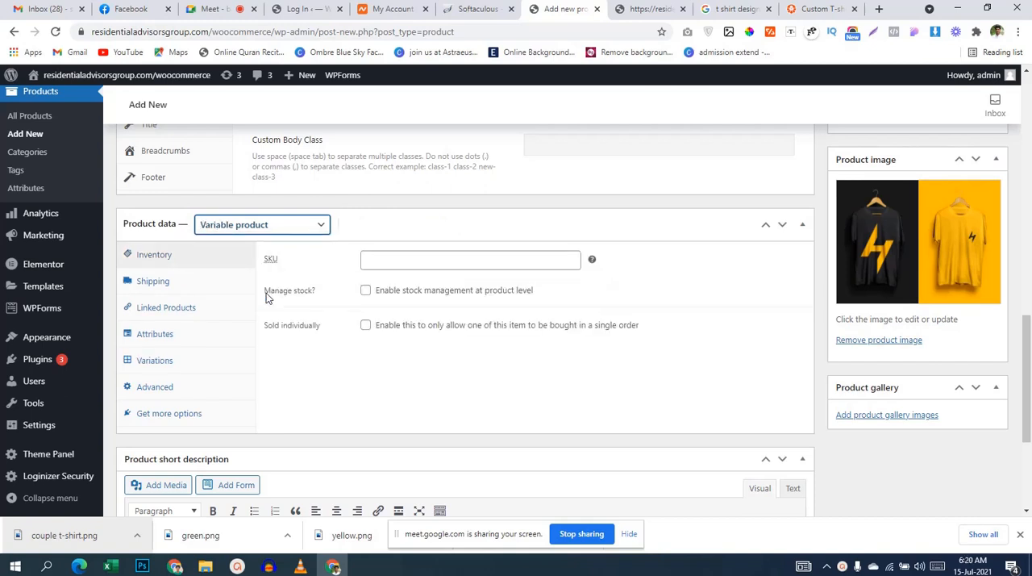
pyautogui.click(425, 252)
pyautogui.scroll(3, 618, 246)
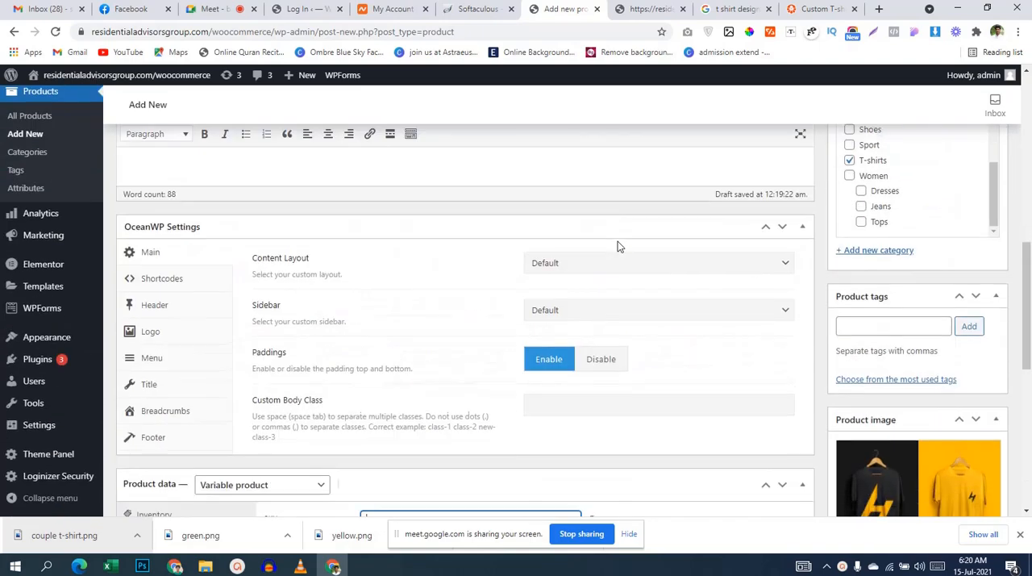
pyautogui.scroll(-4, 618, 246)
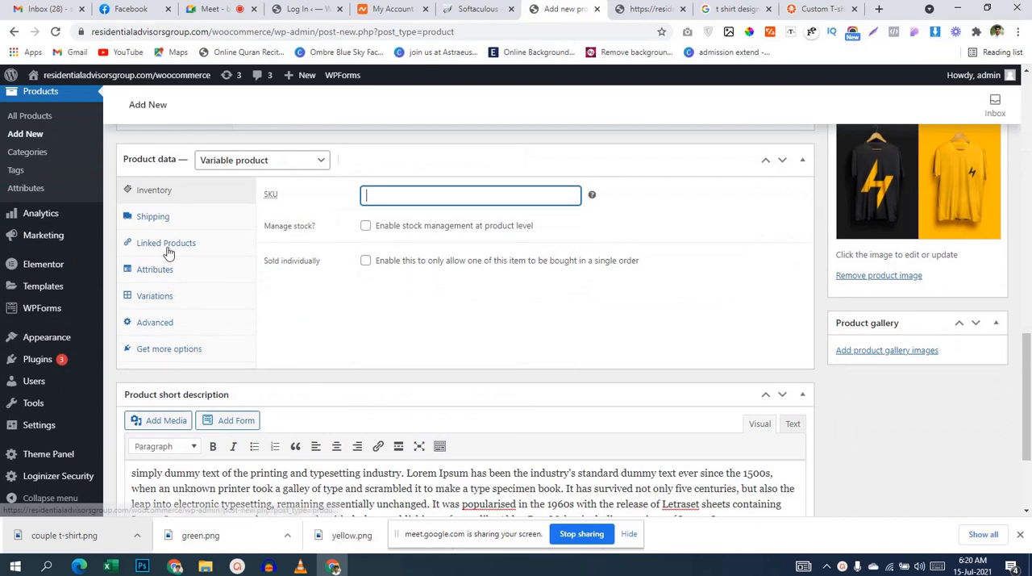
# Step: Check the Variations section of the product data and publish the Xtreme T-shirts product
pyautogui.click(169, 304)
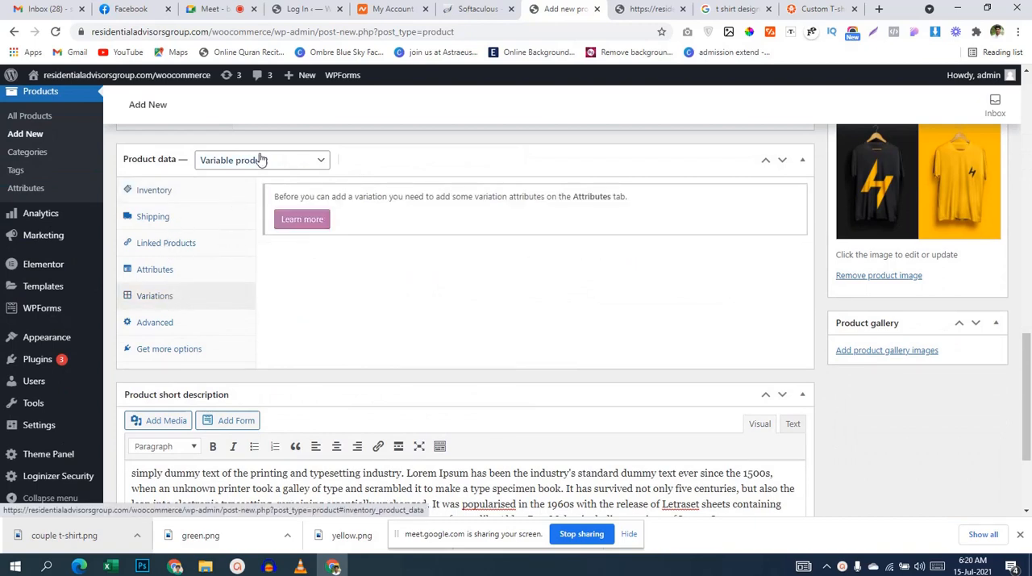
pyautogui.scroll(-2, 484, 300)
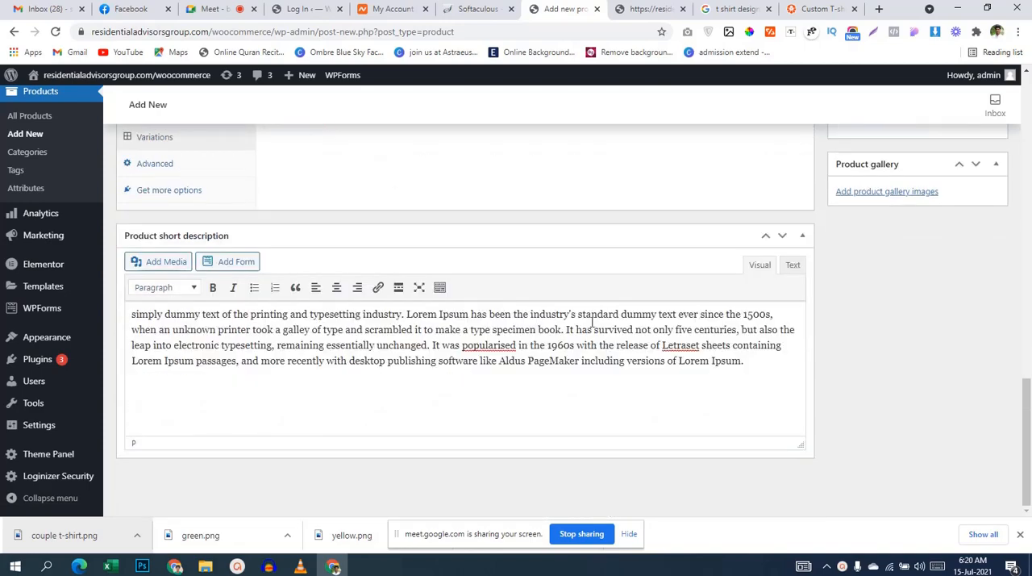
pyautogui.scroll(10, 593, 322)
pyautogui.scroll(-3, 697, 344)
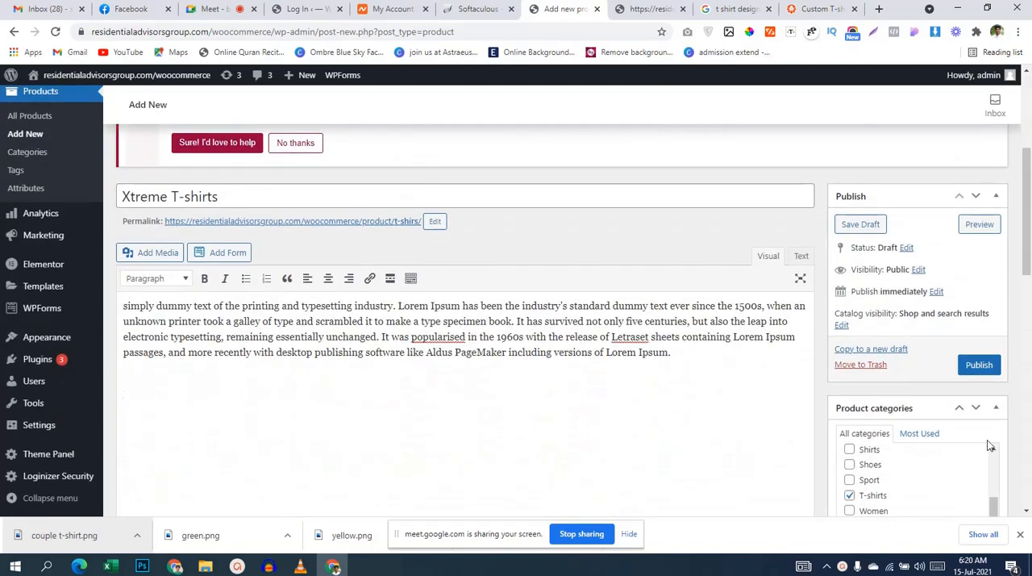
pyautogui.click(979, 365)
pyautogui.scroll(-8, 524, 305)
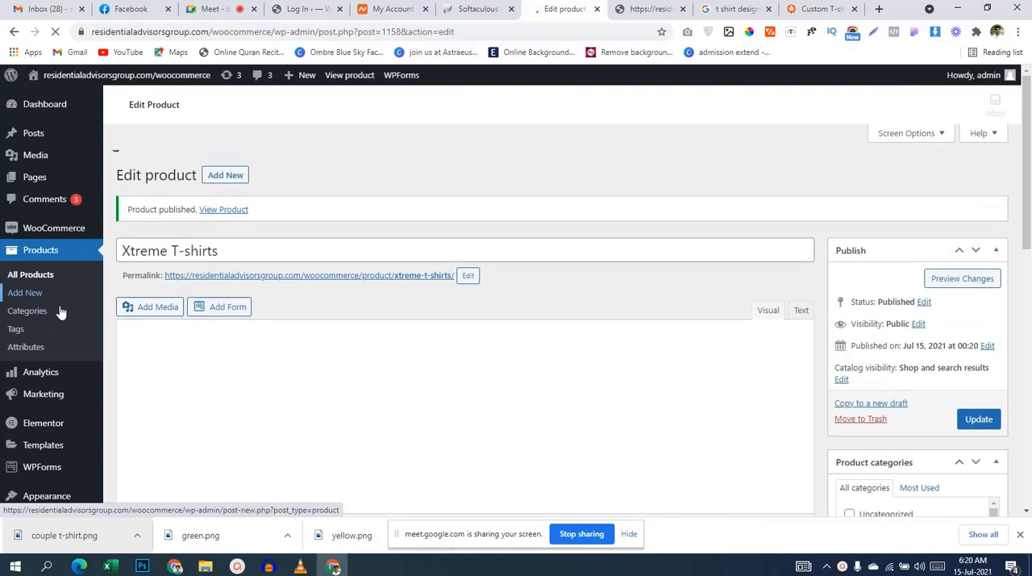
# Step: Add a new WooCommerce product attribute named "size" with custom ordering
pyautogui.click(32, 349)
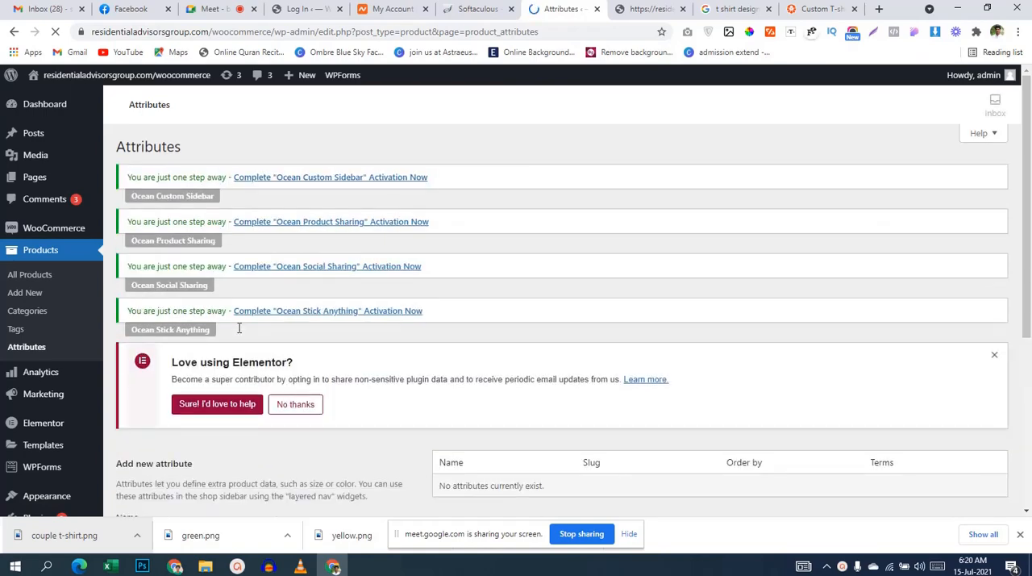
pyautogui.scroll(-2, 239, 326)
pyautogui.scroll(-1, 250, 333)
pyautogui.click(228, 279)
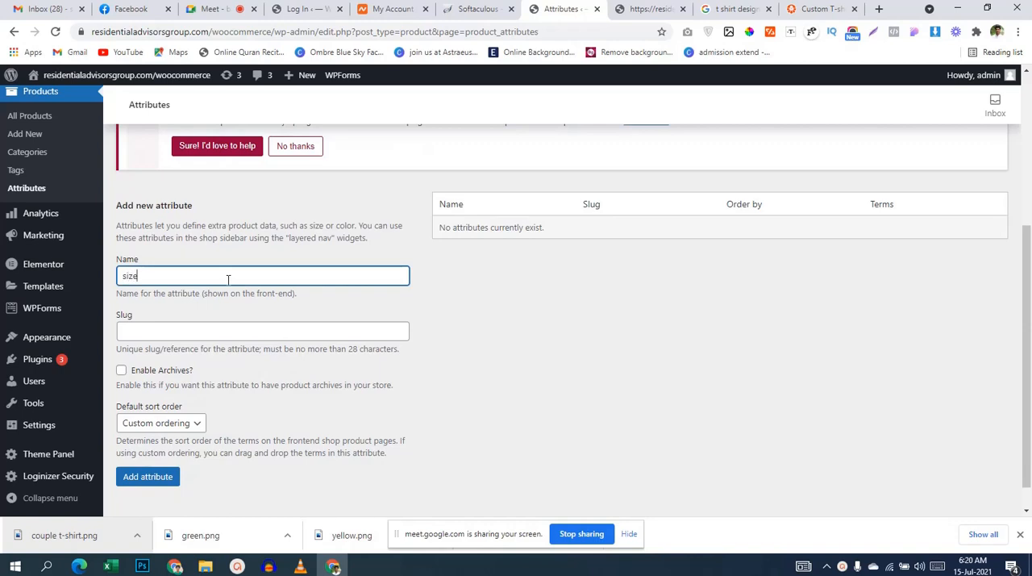
pyautogui.scroll(-1, 228, 279)
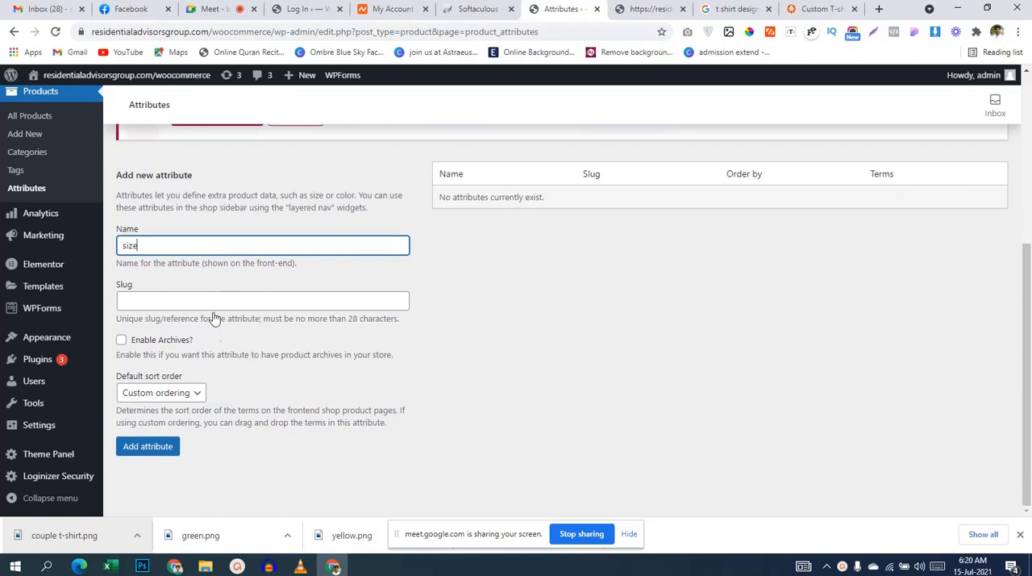
pyautogui.click(131, 451)
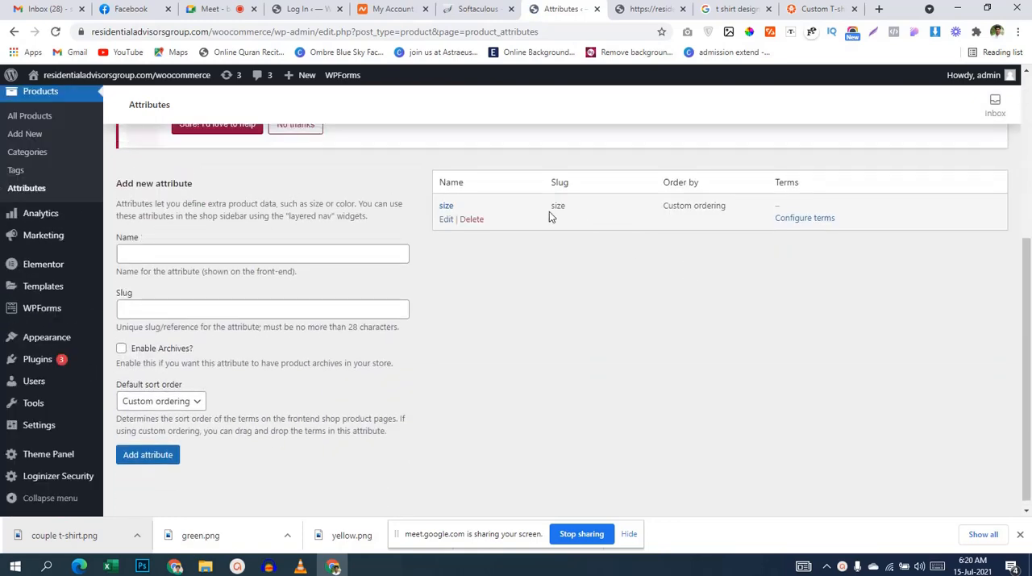
# Step: Open the size attribute for editing, save it with its existing settings and return to the attribute list
pyautogui.click(446, 219)
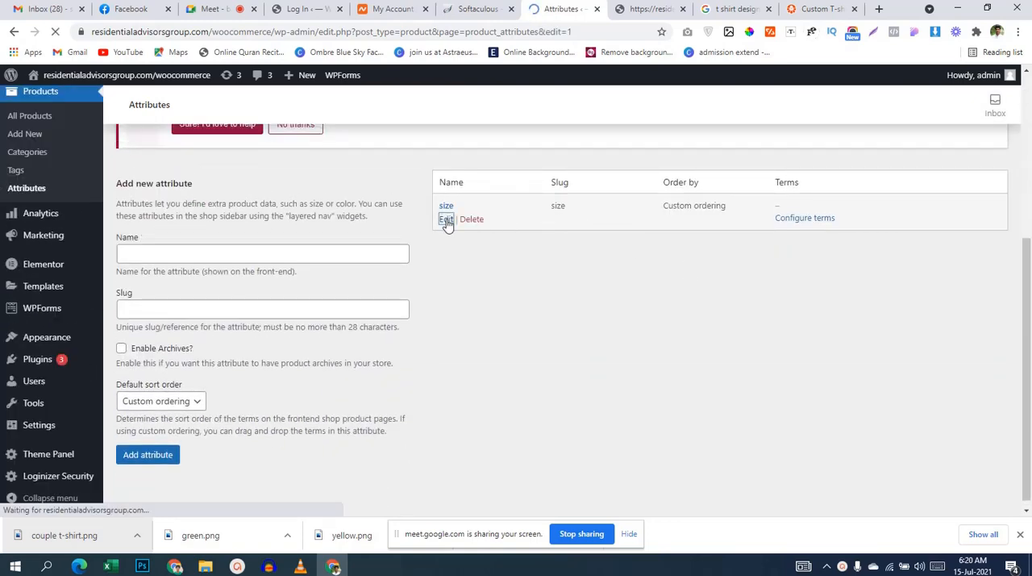
pyautogui.scroll(-3, 568, 227)
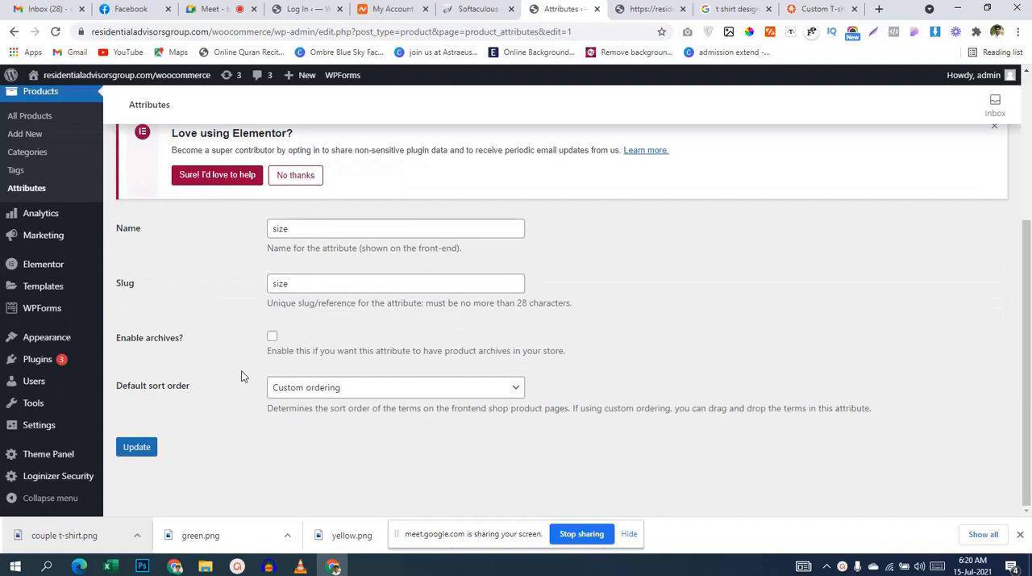
pyautogui.scroll(3, 291, 346)
pyautogui.scroll(-3, 290, 345)
pyautogui.click(129, 450)
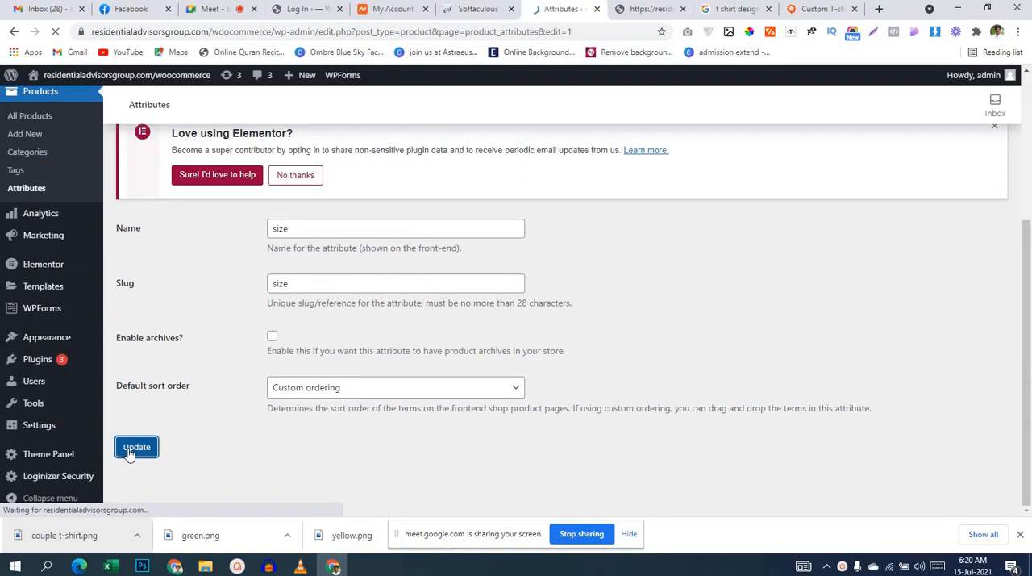
pyautogui.scroll(-3, 707, 358)
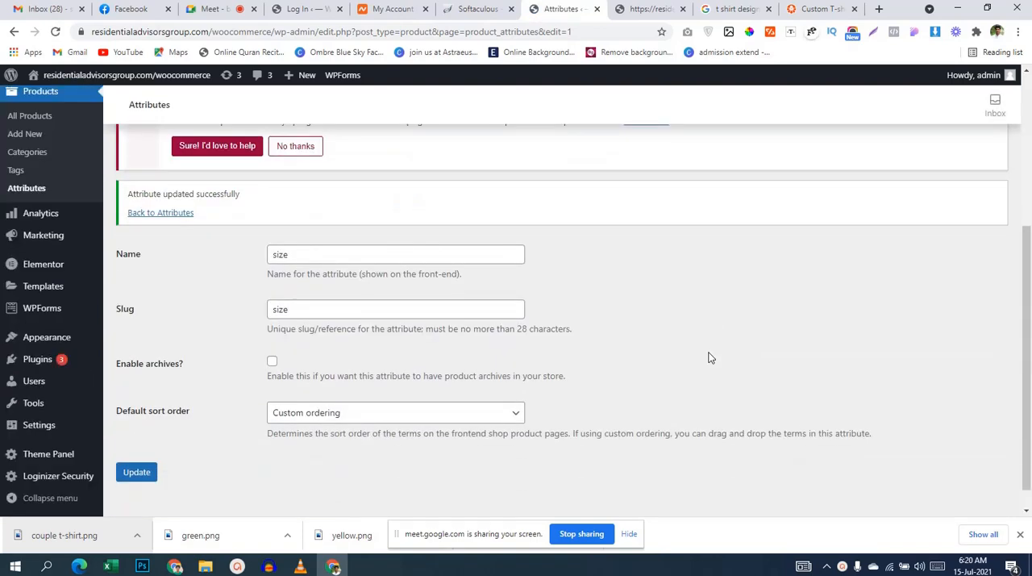
pyautogui.scroll(2, 224, 342)
pyautogui.click(185, 345)
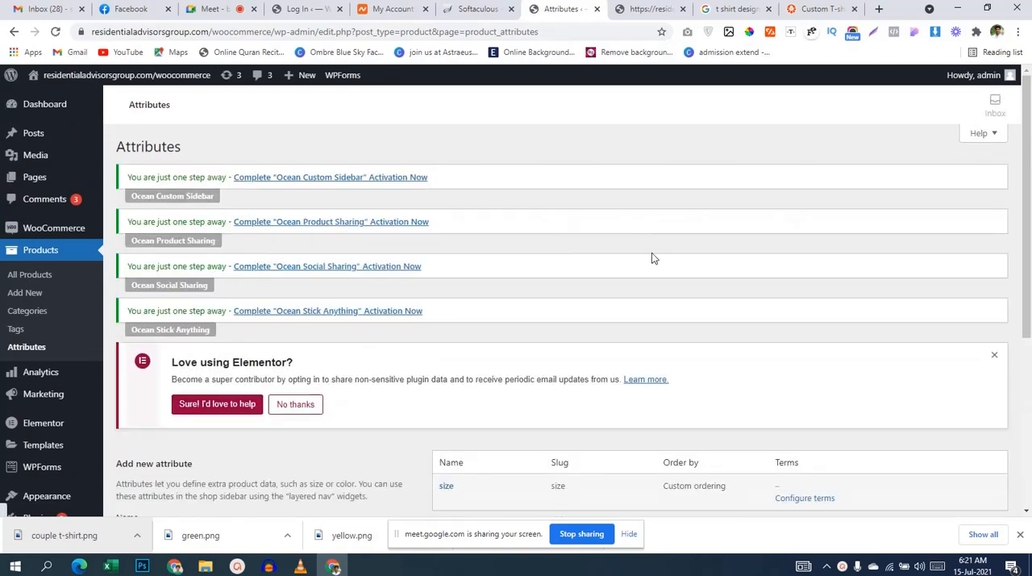
# Step: Open the term configuration of the size attribute and dismiss the Elementor notice
pyautogui.scroll(-3, 653, 258)
pyautogui.click(796, 212)
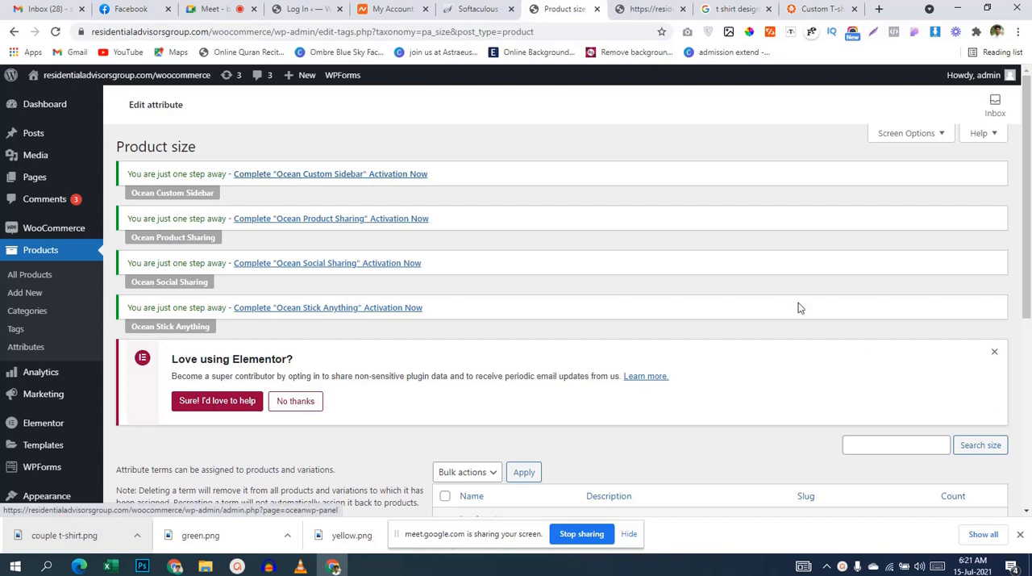
pyautogui.click(995, 351)
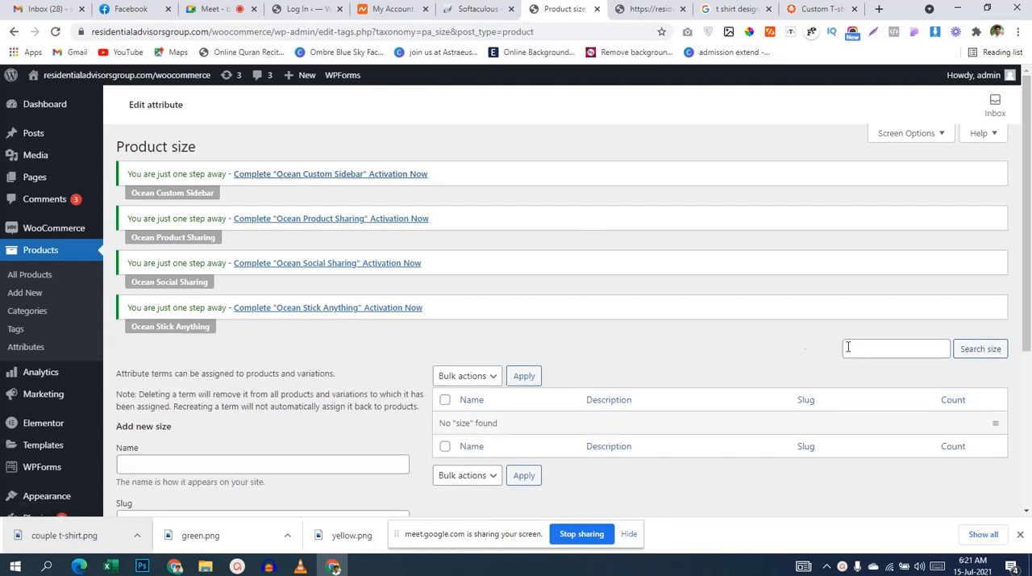
# Step: Hide the Description, Slug and Count columns in the size terms table and apply the change
pyautogui.click(937, 135)
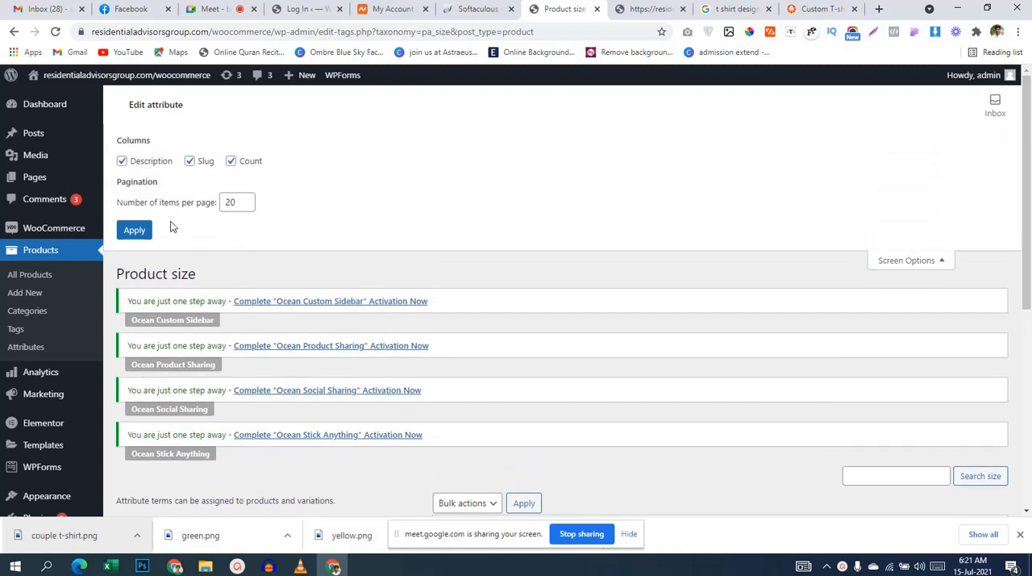
pyautogui.click(123, 162)
pyautogui.click(190, 161)
pyautogui.click(231, 161)
pyautogui.click(135, 231)
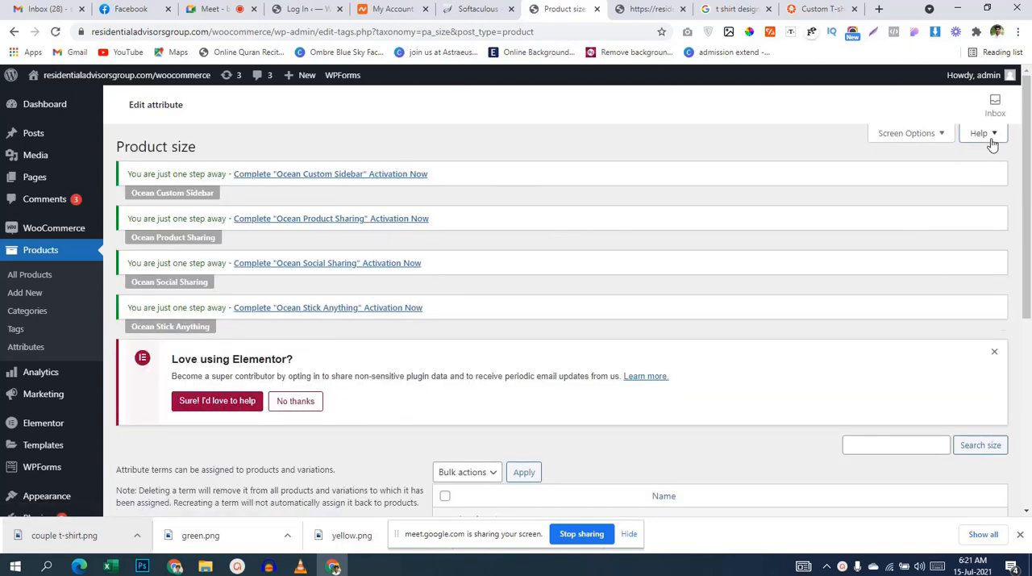
pyautogui.click(980, 134)
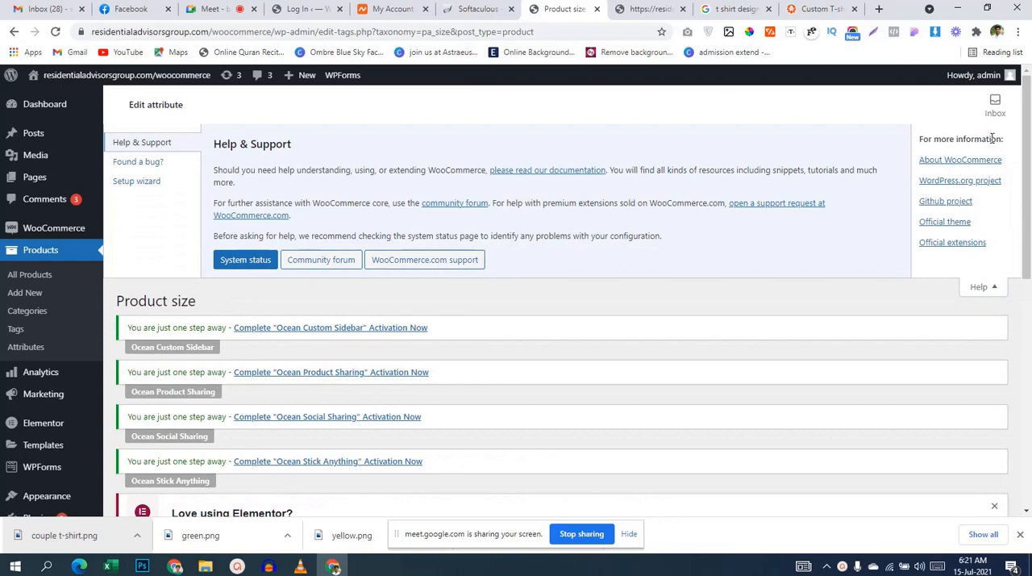
pyautogui.click(994, 287)
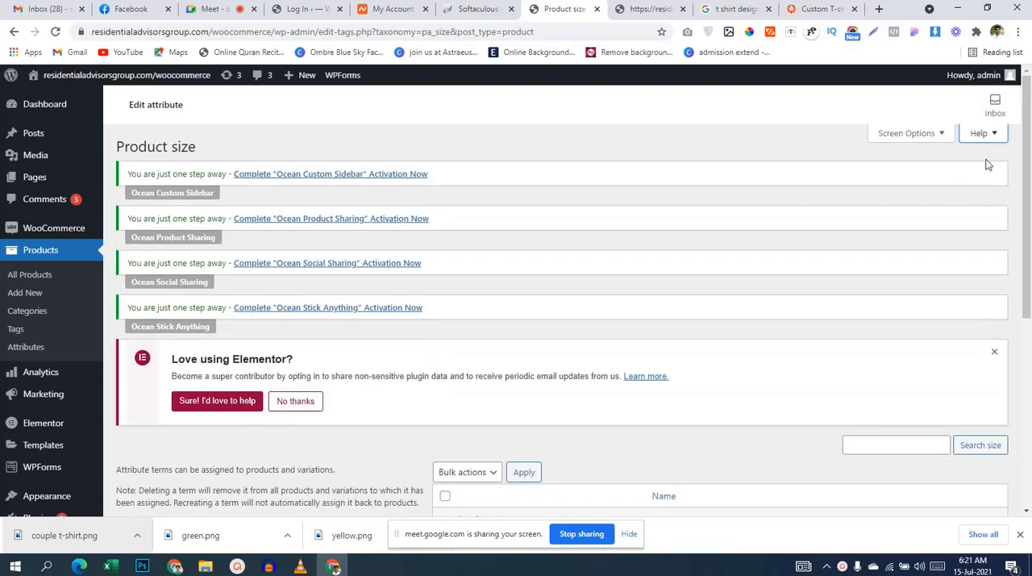
# Step: Show the Description, Slug and Count columns in the size terms table again and apply the change
pyautogui.click(938, 133)
pyautogui.click(134, 231)
pyautogui.click(906, 133)
pyautogui.click(122, 161)
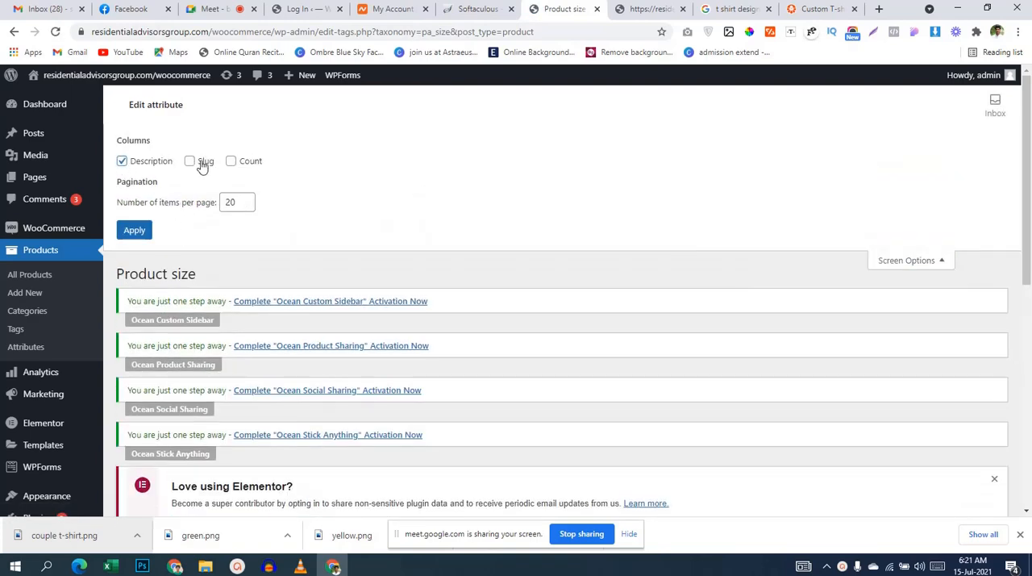
pyautogui.click(190, 161)
pyautogui.click(231, 162)
pyautogui.click(134, 231)
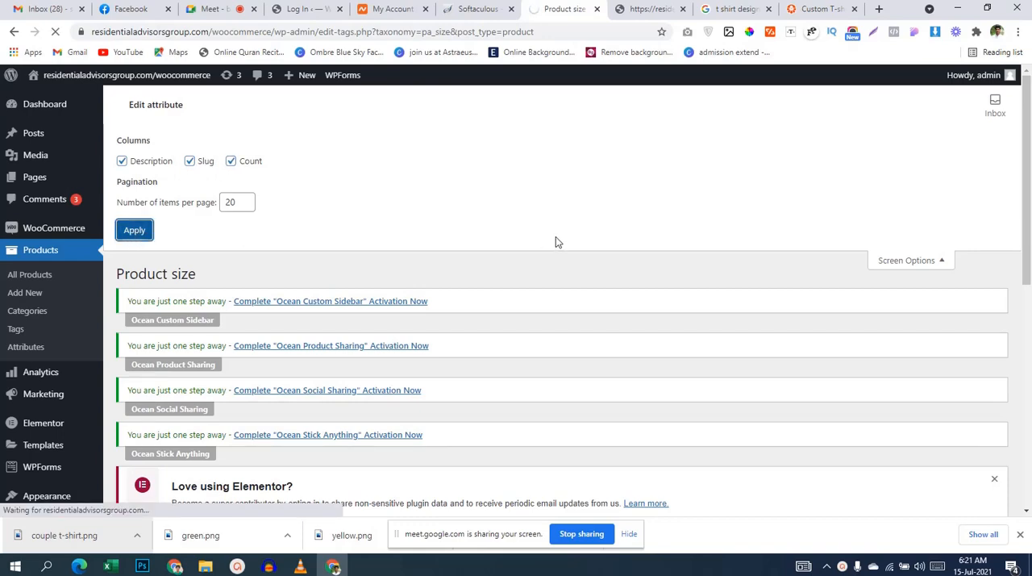
# Step: Add a new term named "S" to the size attribute
pyautogui.scroll(-1, 556, 244)
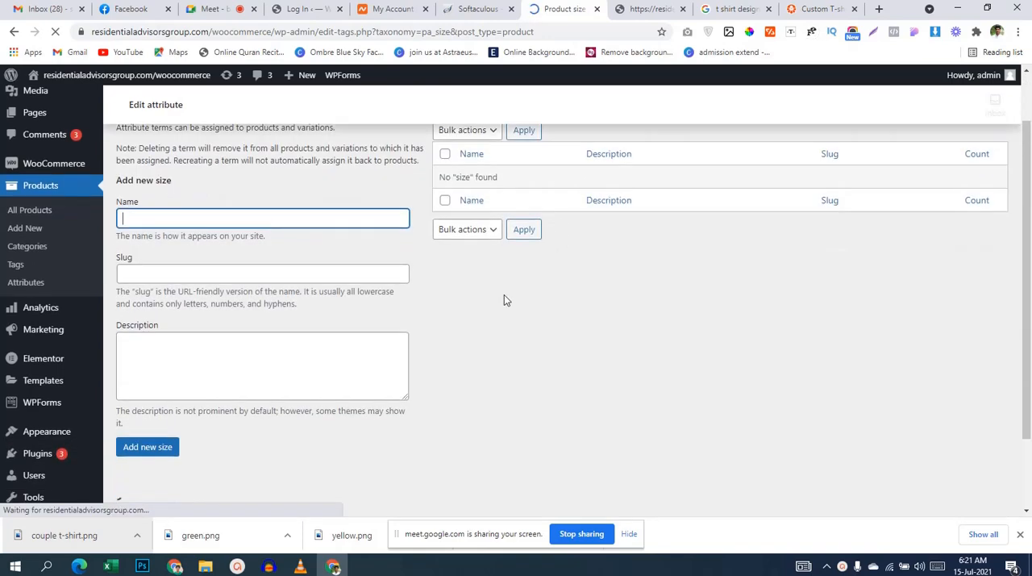
pyautogui.scroll(-1, 766, 290)
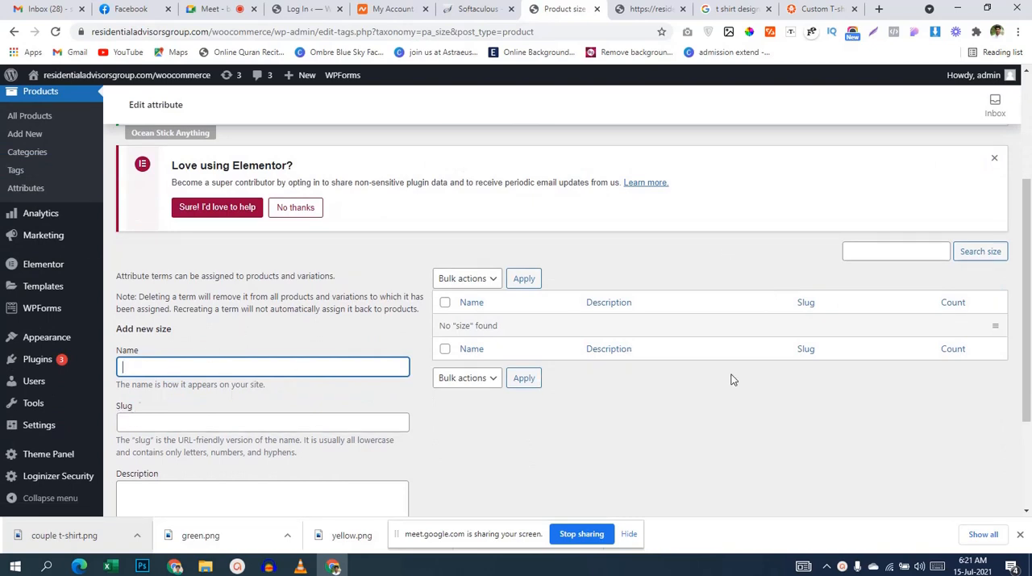
pyautogui.moveTo(157, 328); pyautogui.dragTo(181, 330)
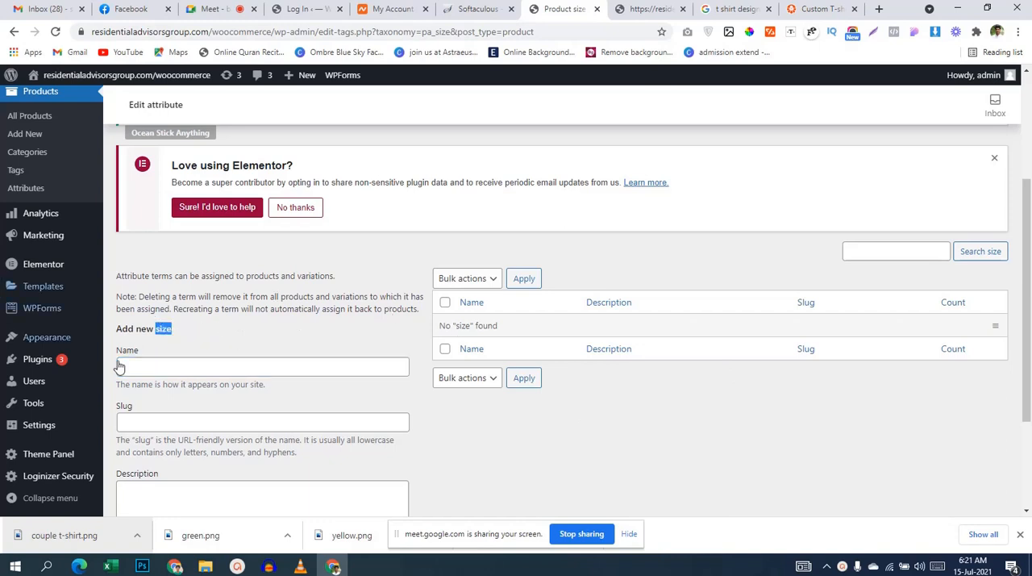
pyautogui.click(156, 371)
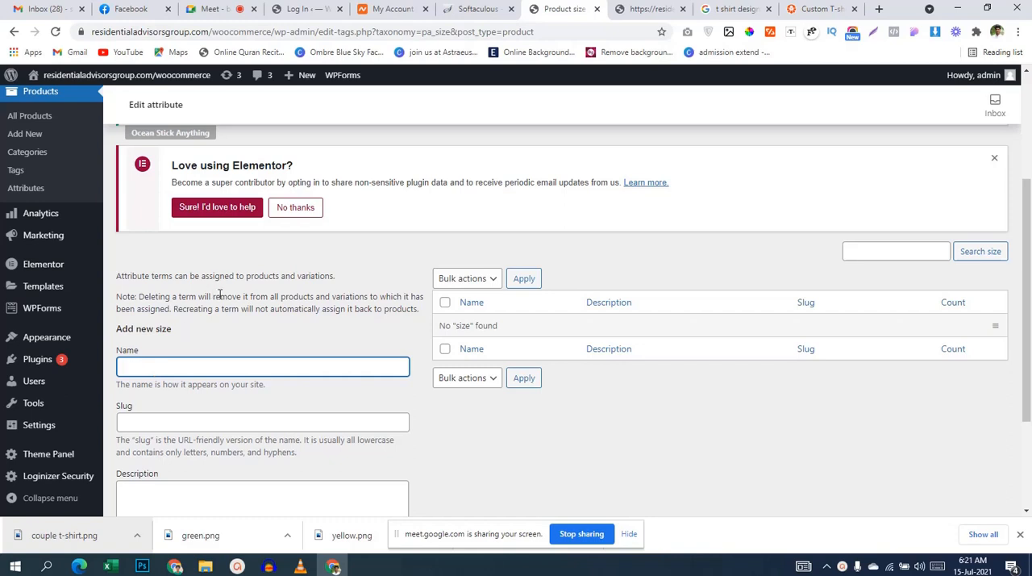
pyautogui.scroll(-2, 220, 294)
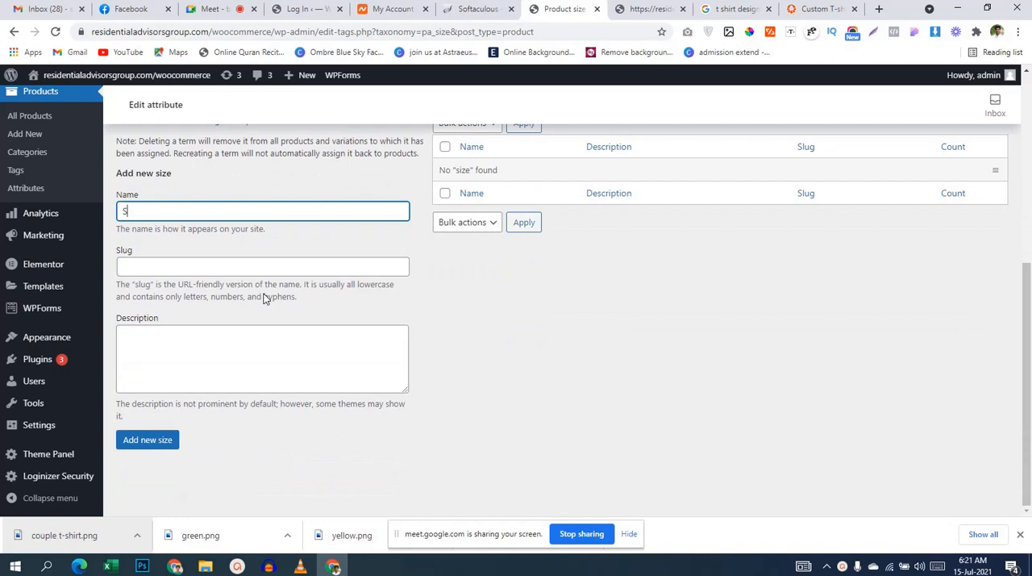
pyautogui.click(127, 444)
pyautogui.moveTo(579, 170)
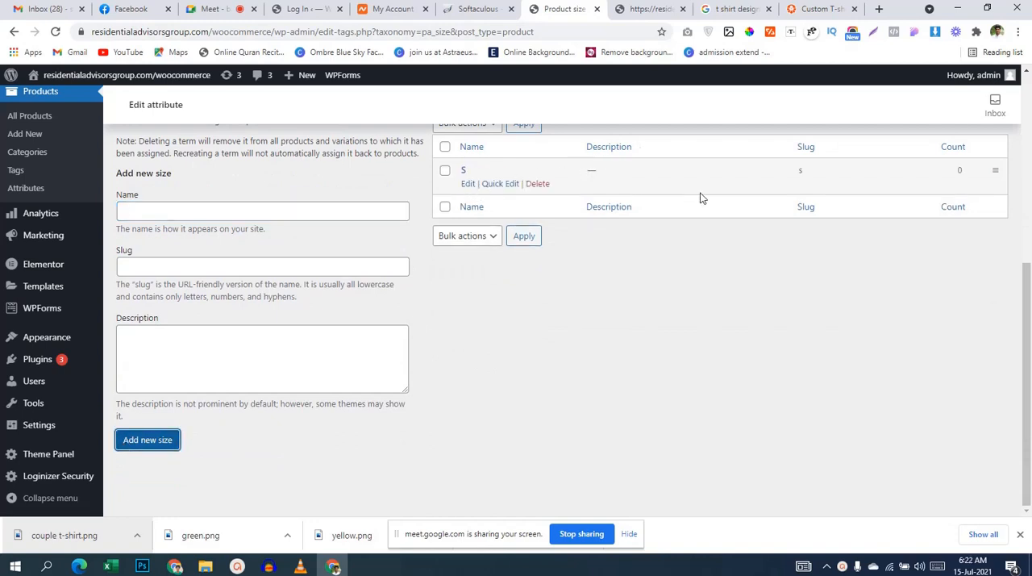
# Step: Add two more terms, "M" and "L", to the size attribute
pyautogui.click(233, 213)
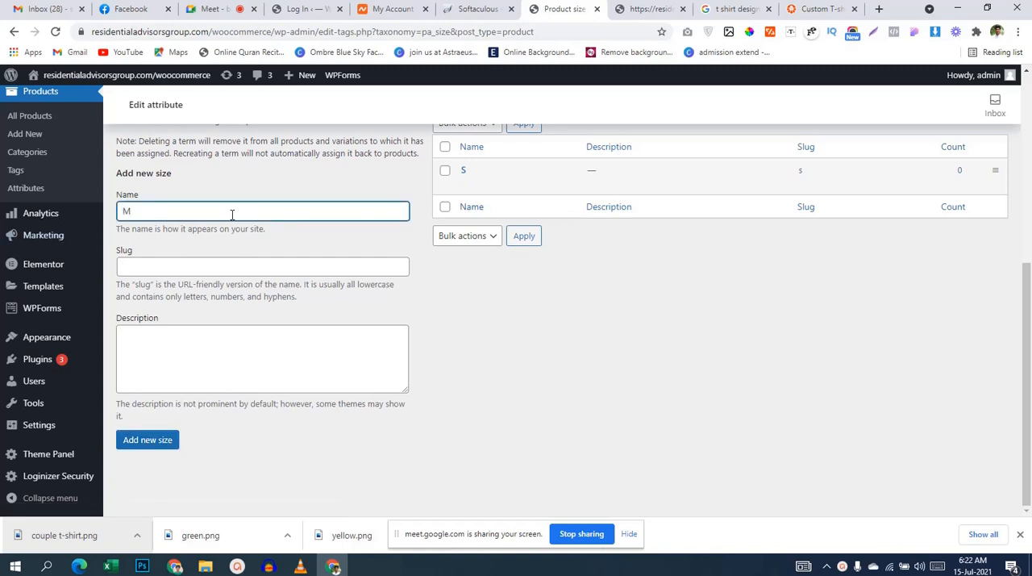
pyautogui.click(139, 447)
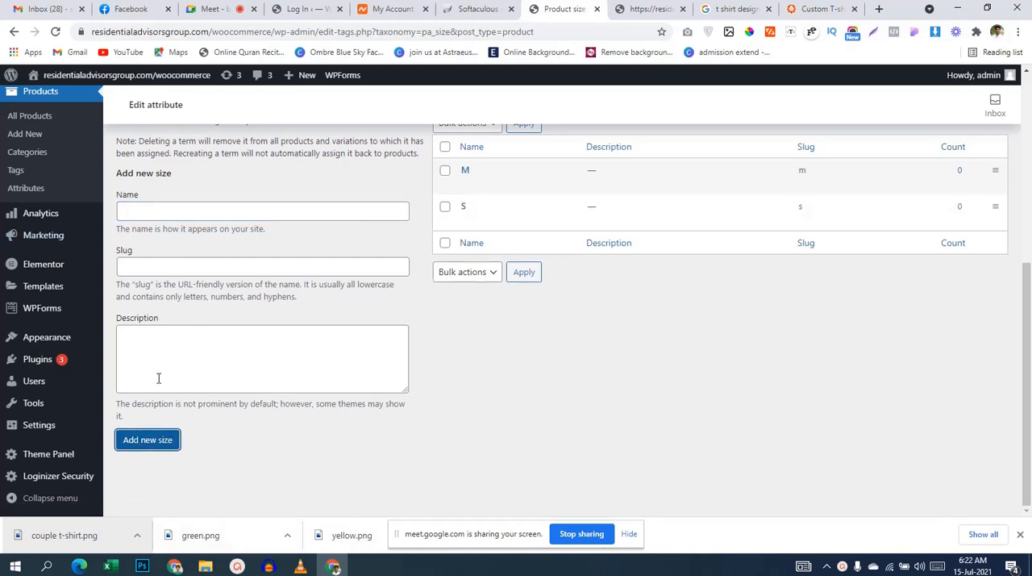
pyautogui.click(172, 211)
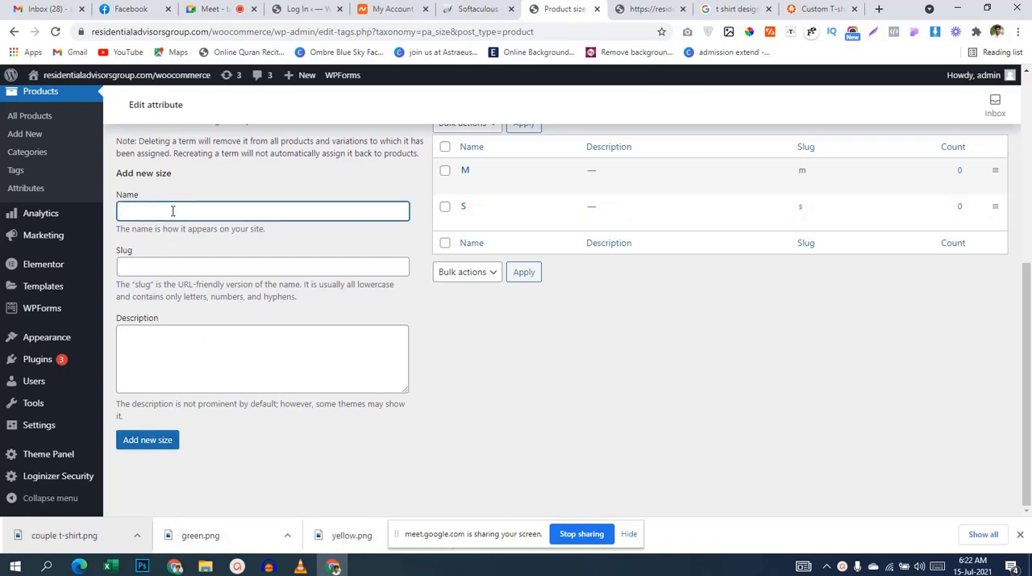
pyautogui.click(160, 443)
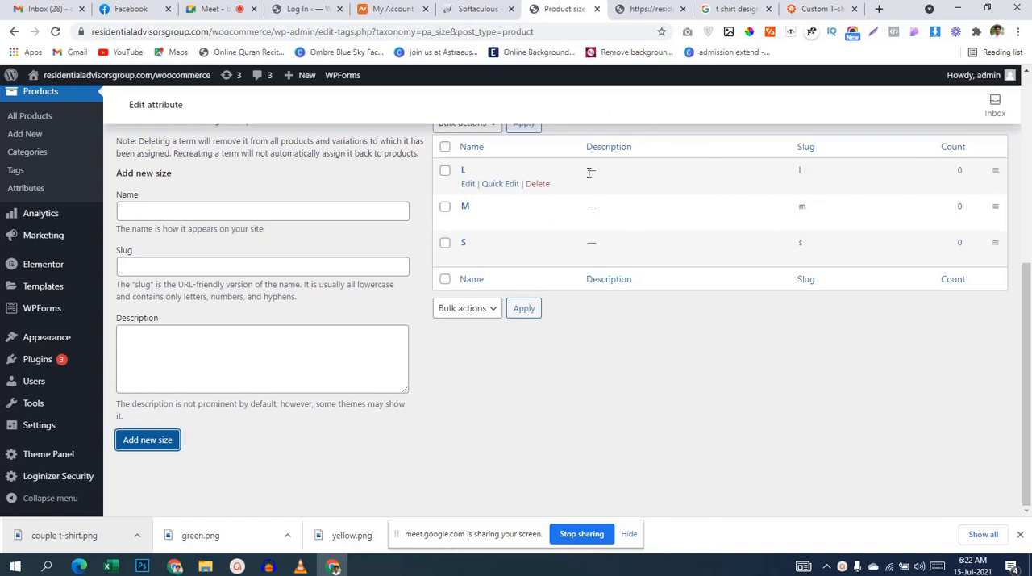
# Step: Open the size term "L" for editing and update it with its existing values
pyautogui.click(468, 184)
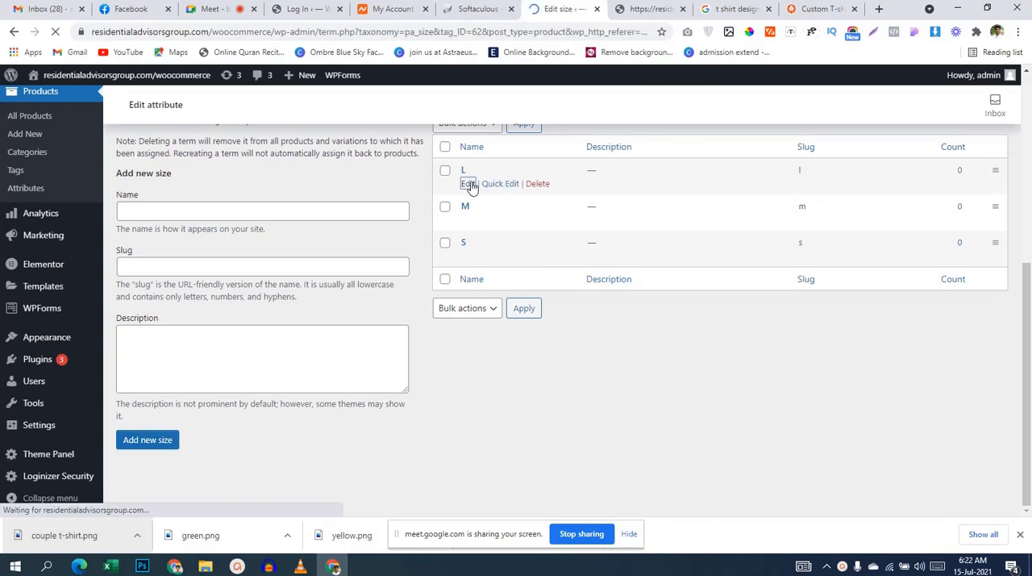
pyautogui.scroll(-4, 405, 265)
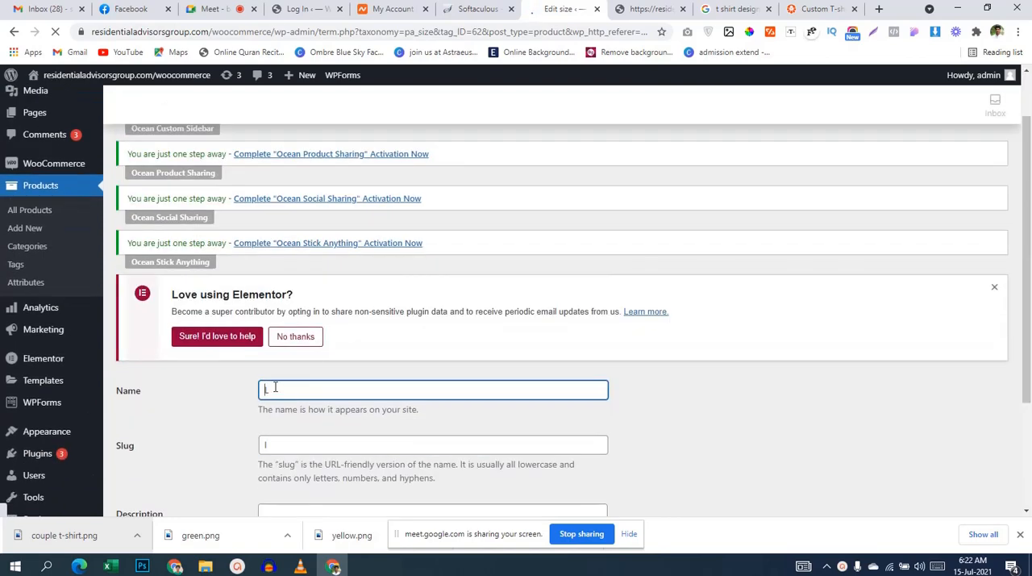
pyautogui.click(130, 464)
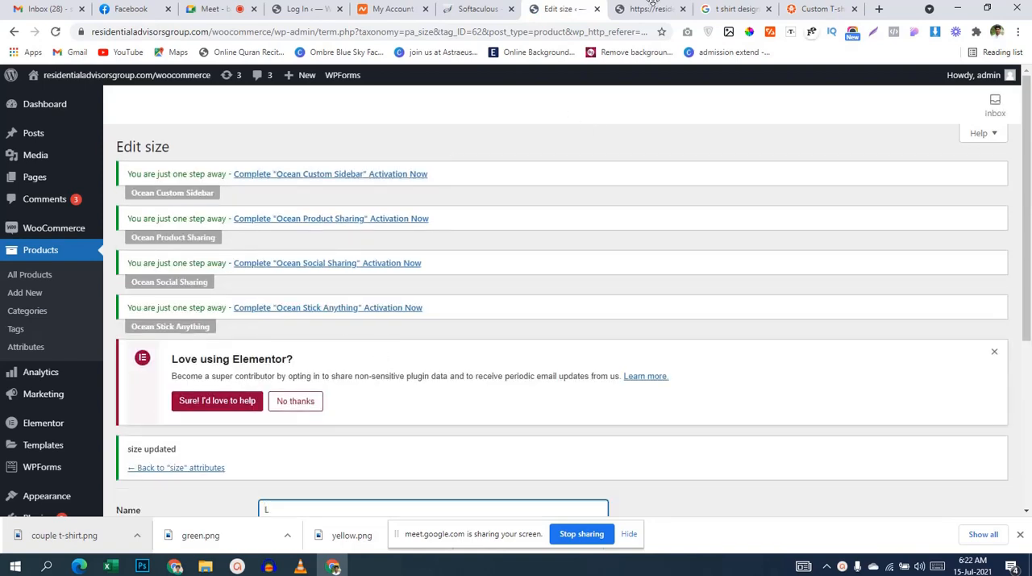
# Step: Return to the full product list and open "Xtreme T-shirts" for editing in a new browser tab
pyautogui.moveTo(8, 231)
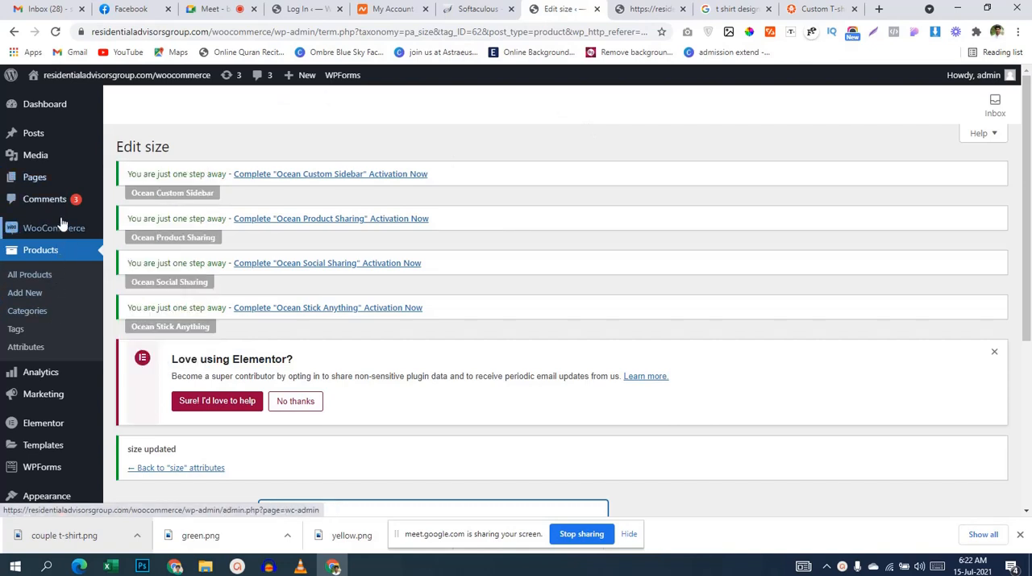
pyautogui.click(50, 278)
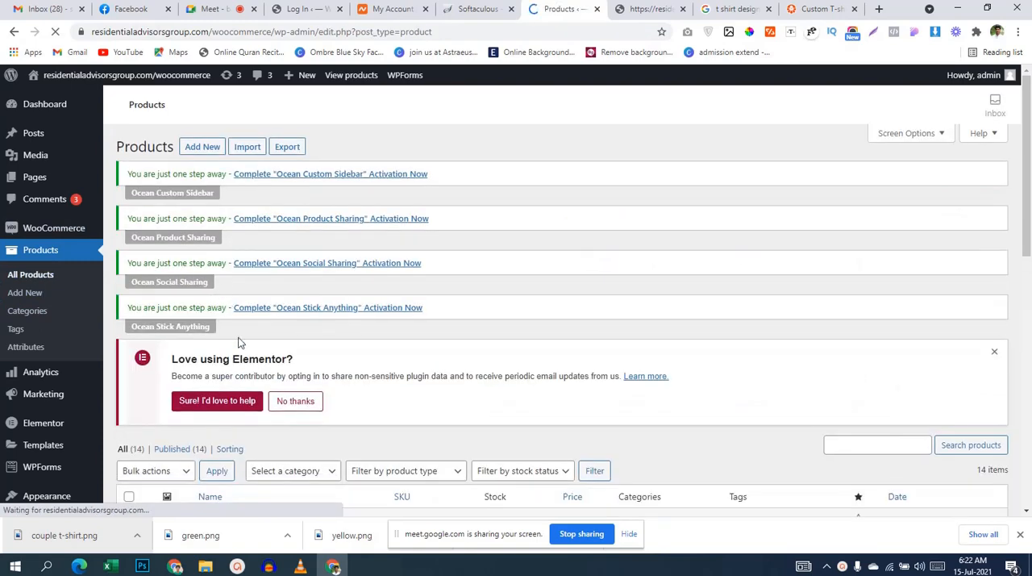
pyautogui.scroll(-3, 246, 340)
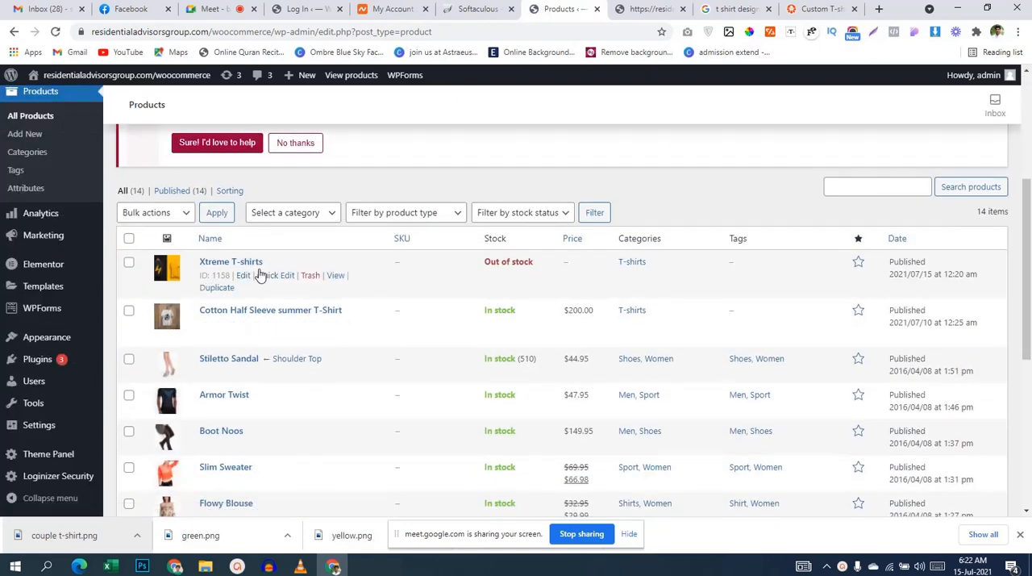
pyautogui.middleClick(245, 279)
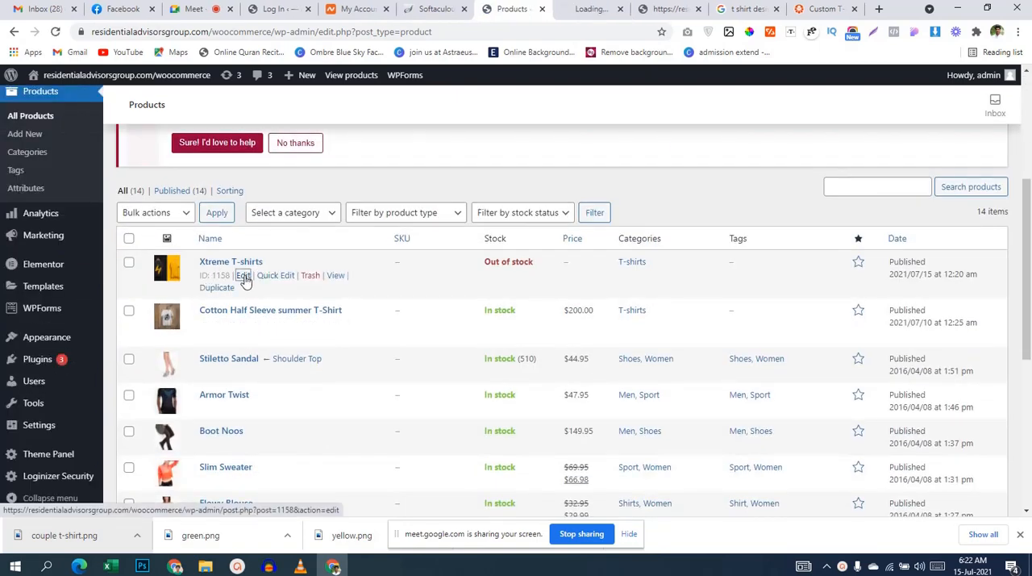
pyautogui.click(574, 13)
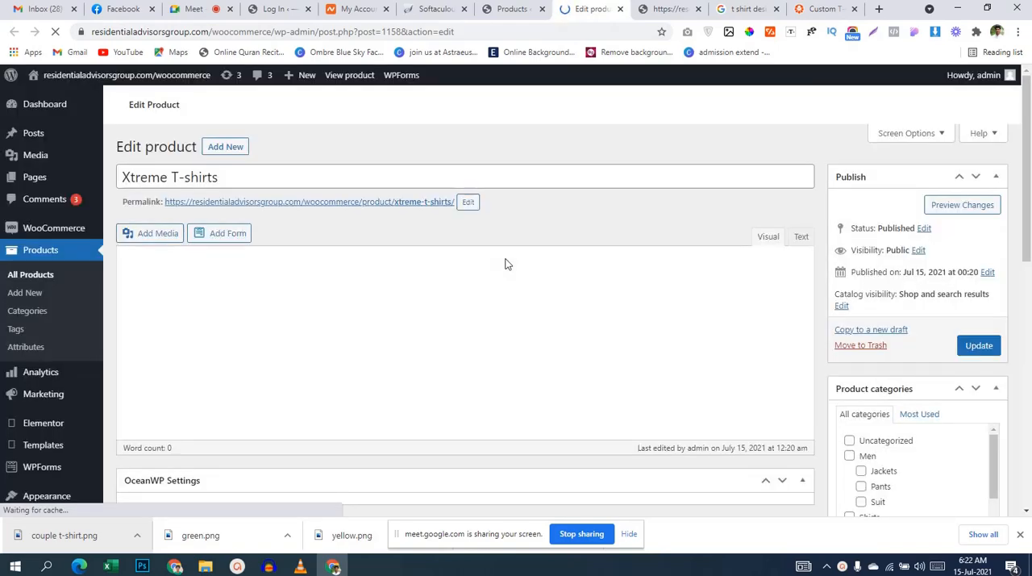
# Step: Switch the product data type to Simple product and back to Variable product
pyautogui.scroll(-5, 506, 264)
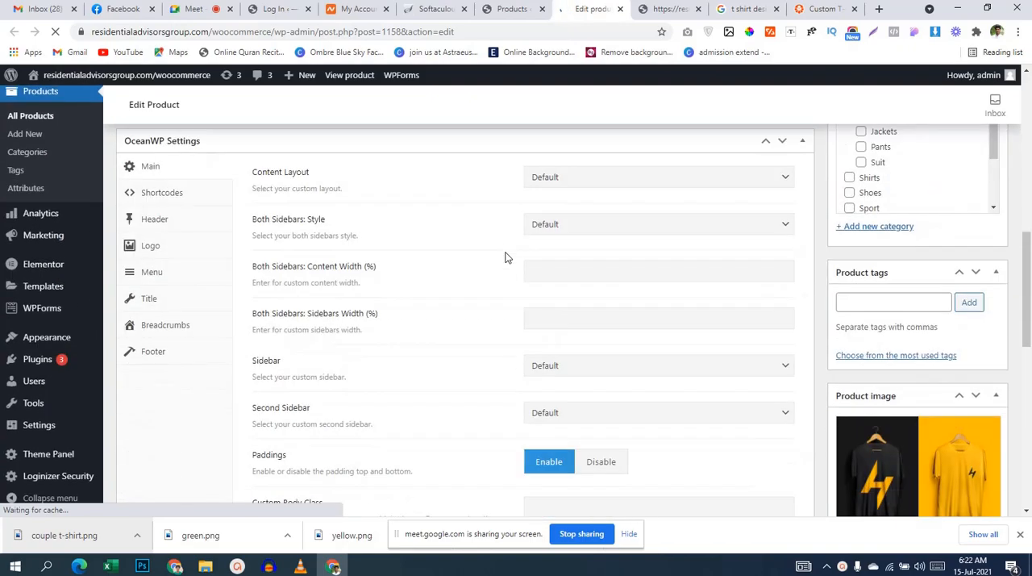
pyautogui.scroll(-1, 508, 258)
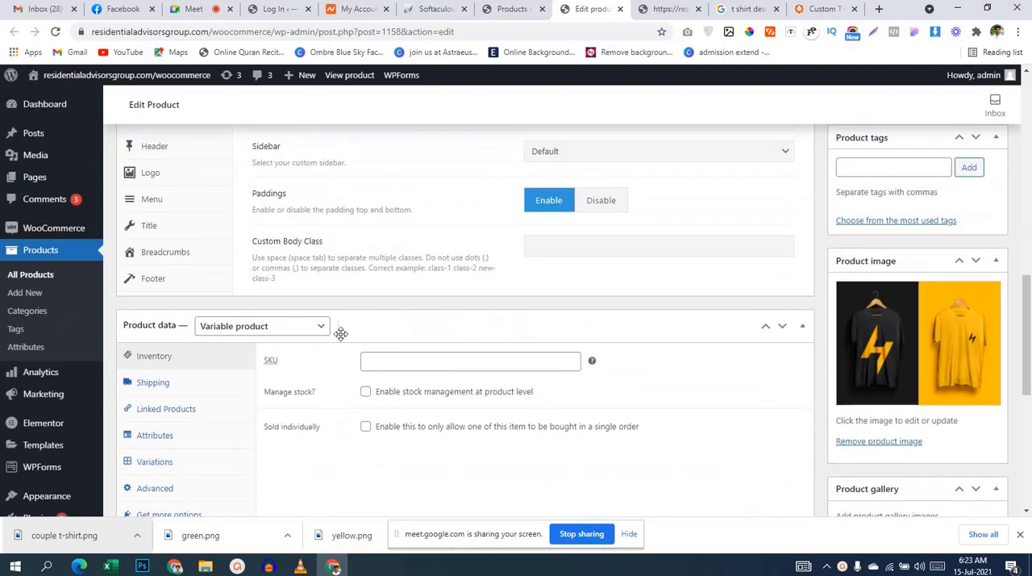
pyautogui.click(282, 328)
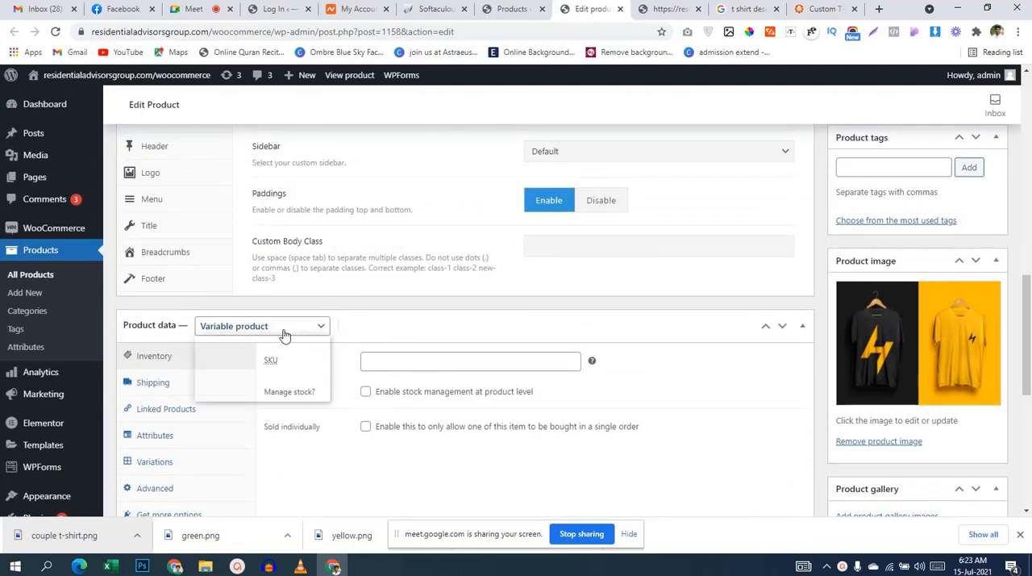
pyautogui.click(256, 355)
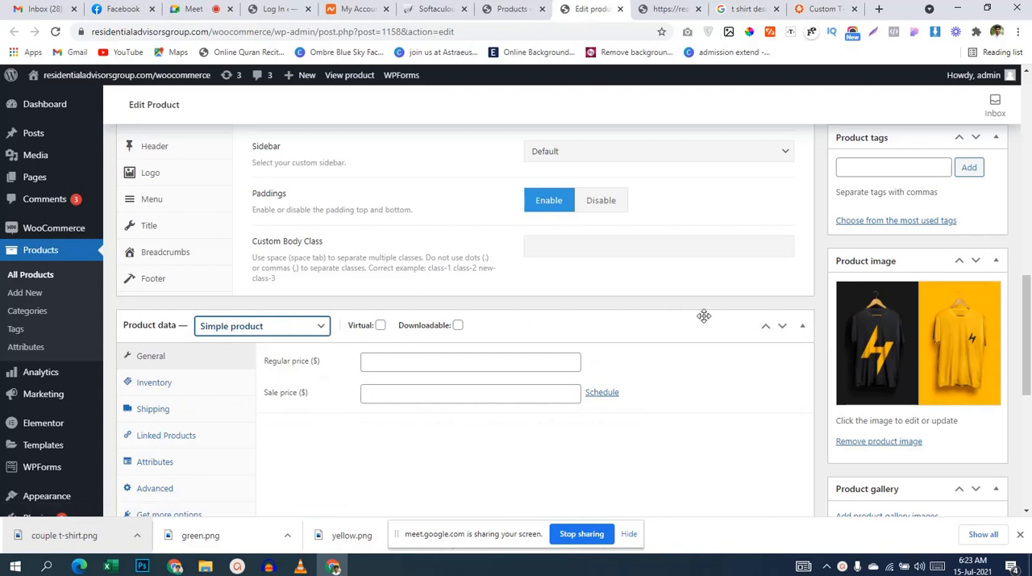
pyautogui.click(299, 332)
pyautogui.click(297, 394)
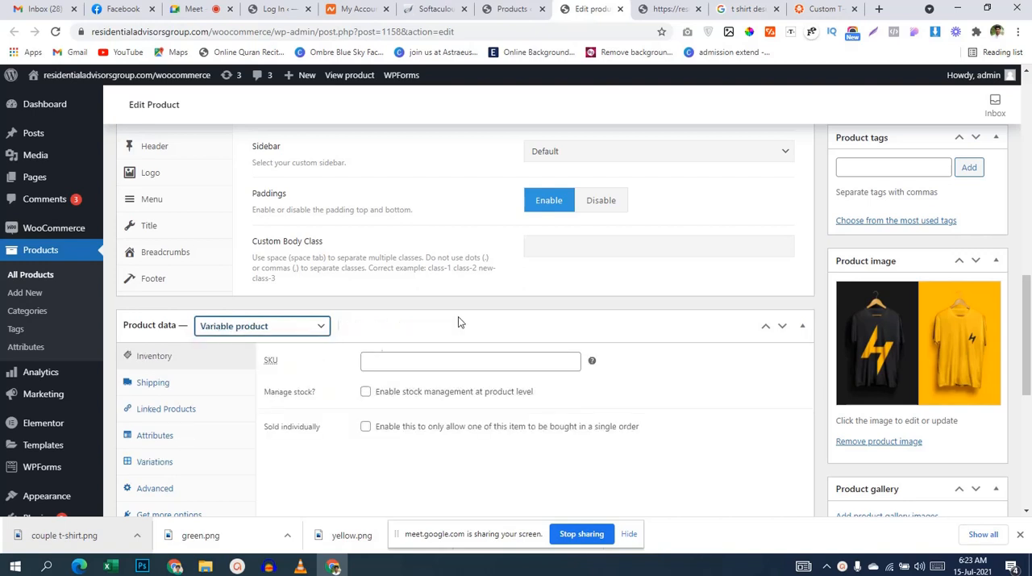
# Step: Check which attributes can be added to the product and view its variation settings
pyautogui.scroll(-3, 376, 355)
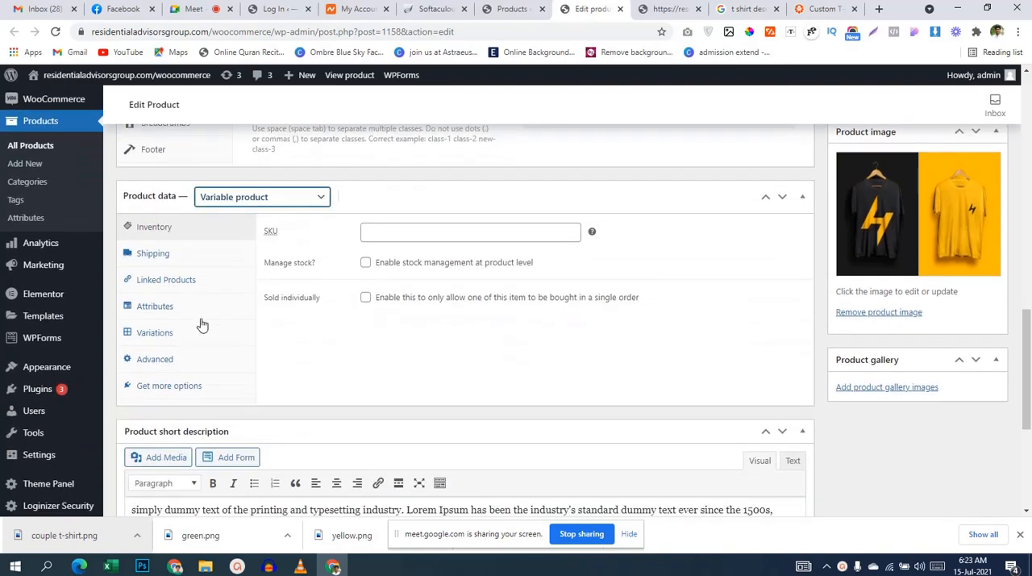
pyautogui.click(189, 313)
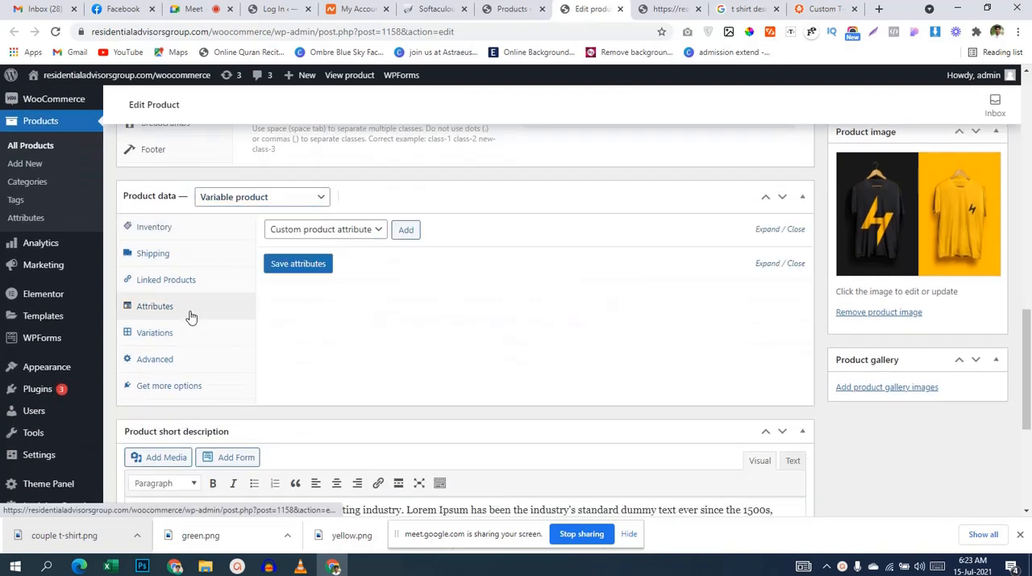
pyautogui.click(340, 229)
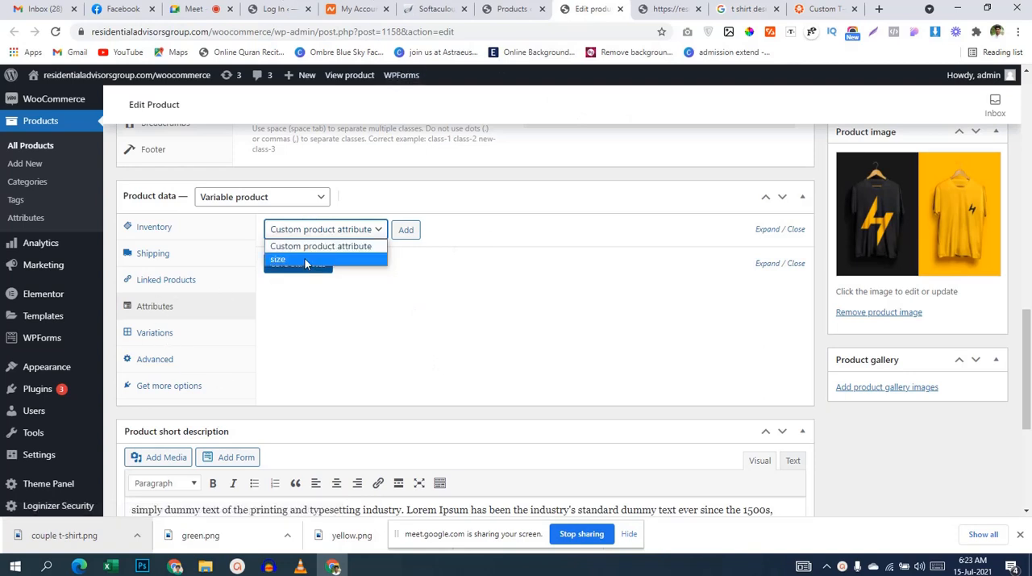
pyautogui.click(179, 335)
pyautogui.click(179, 334)
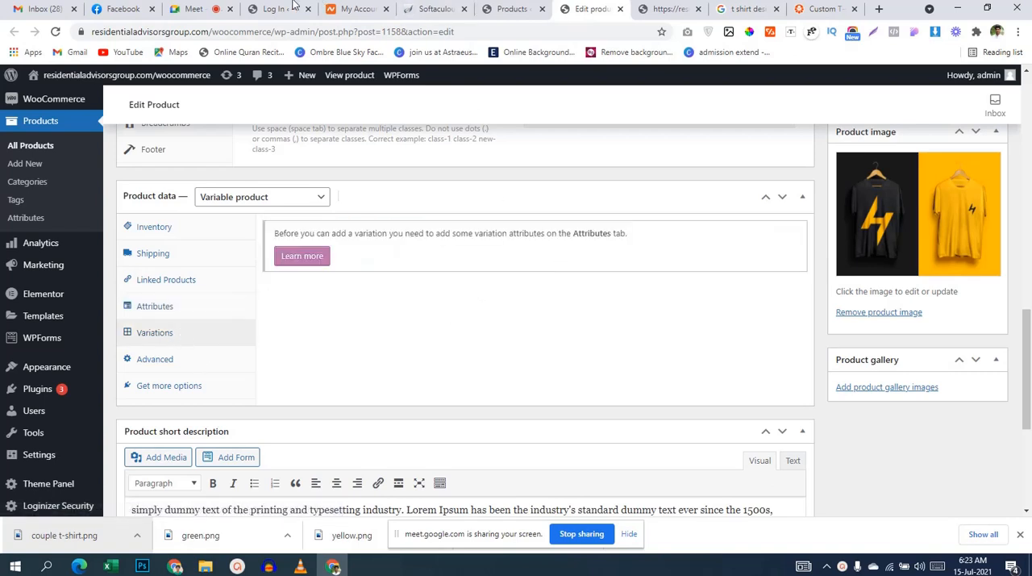
# Step: Switch to the Google Meet call, mute and unmute the microphone, and return to the product editing page
pyautogui.click(193, 8)
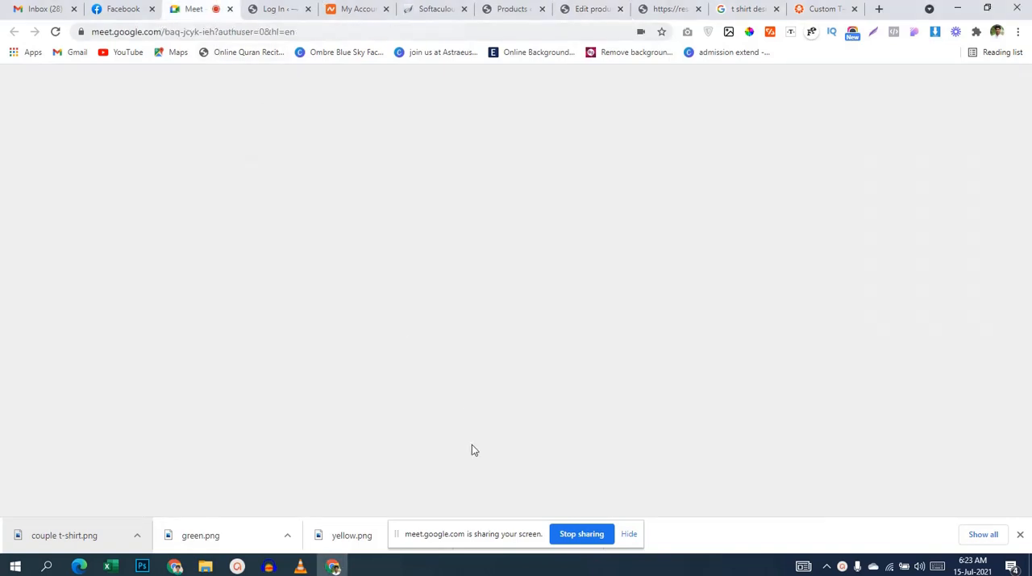
pyautogui.click(431, 491)
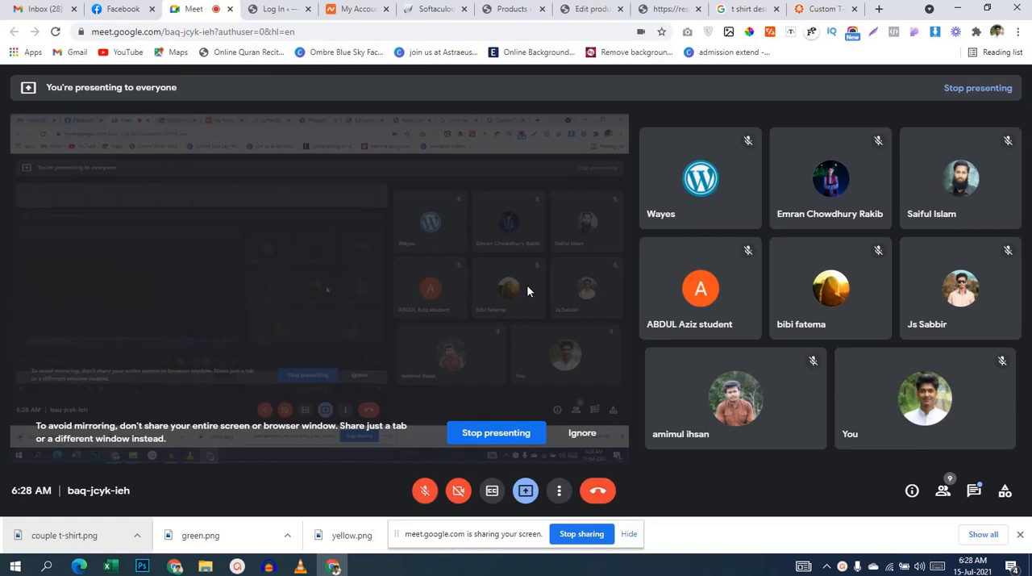
pyautogui.click(421, 493)
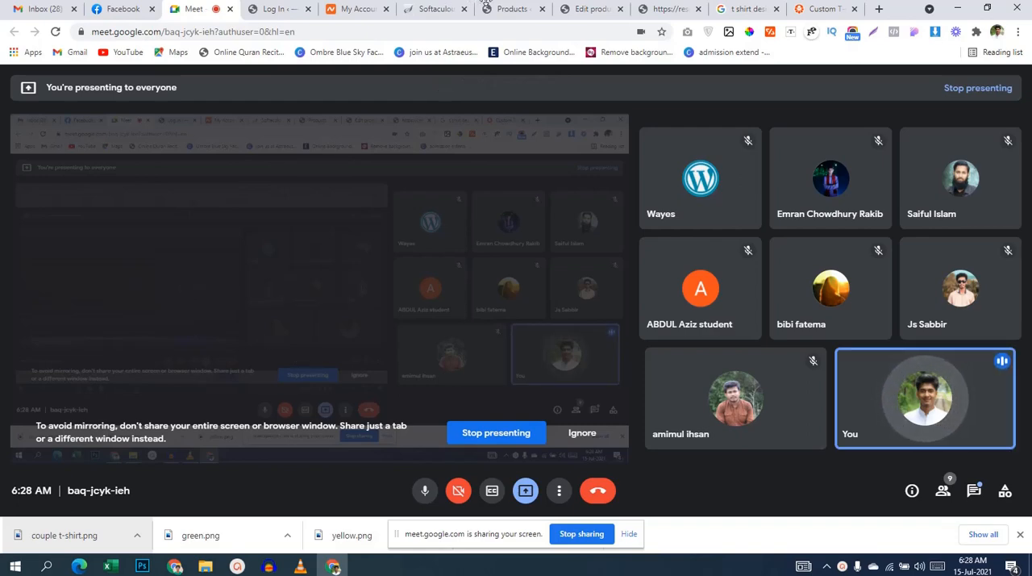
pyautogui.click(520, 11)
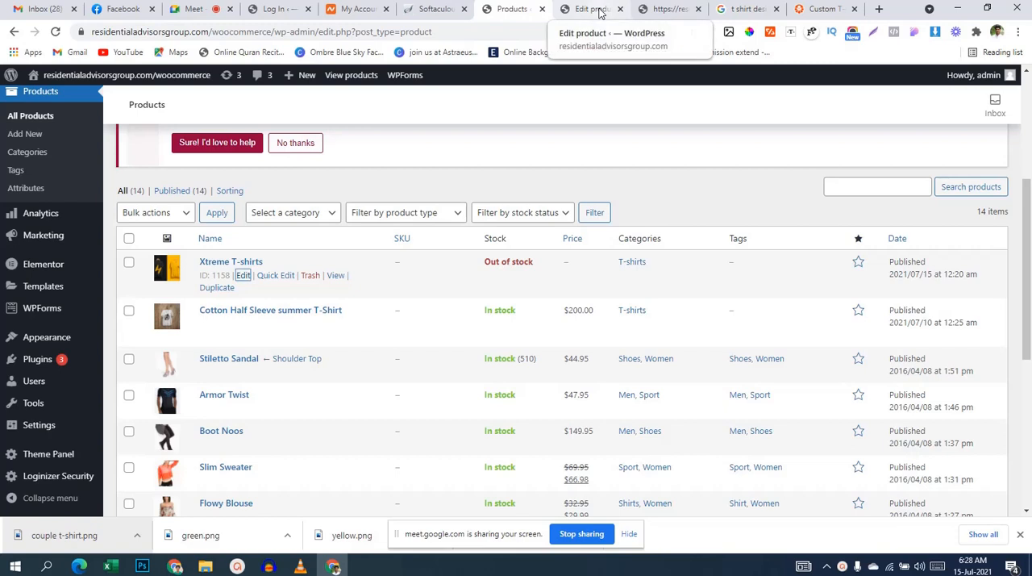
pyautogui.click(585, 12)
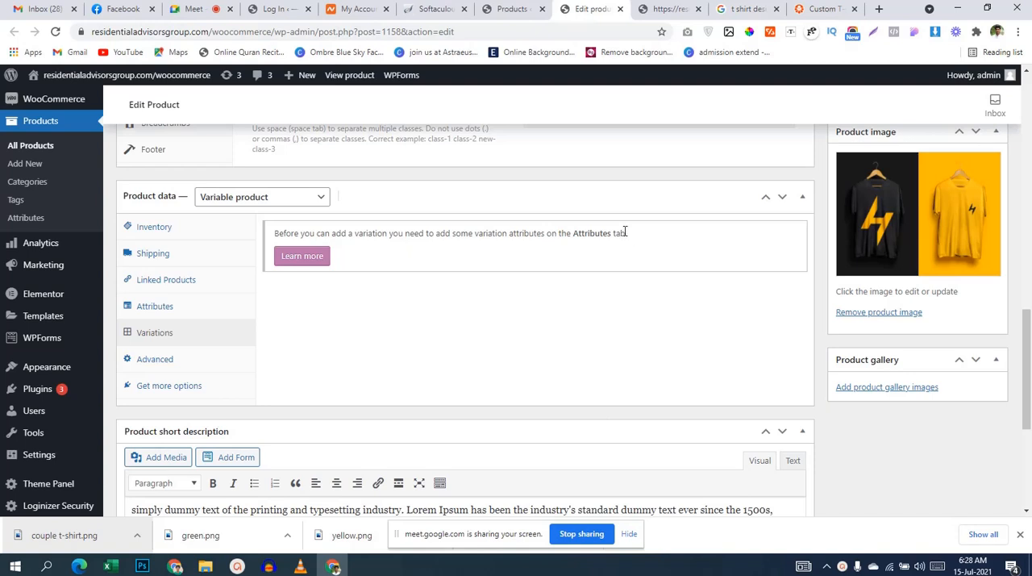
pyautogui.click(842, 566)
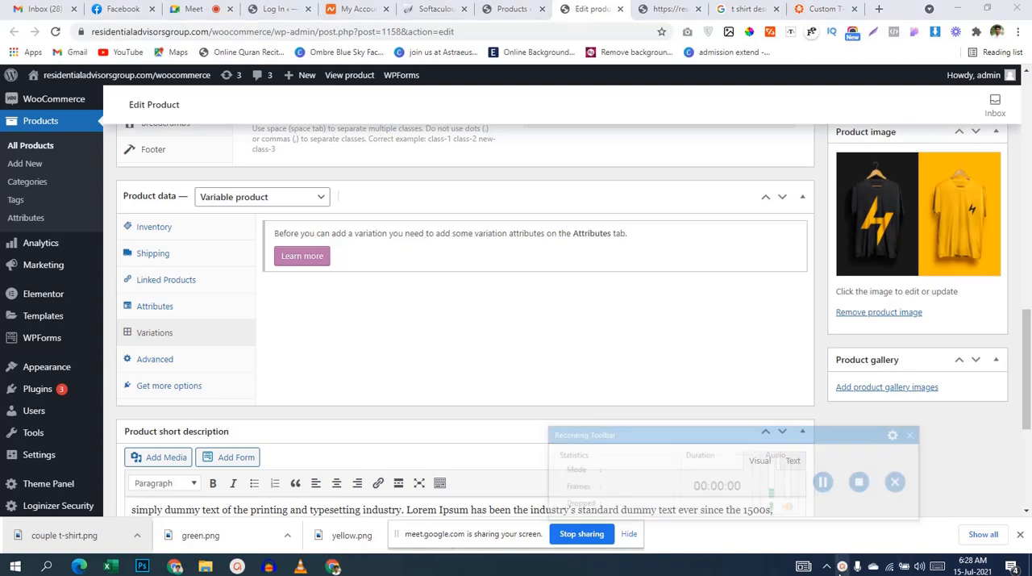
pyautogui.click(840, 572)
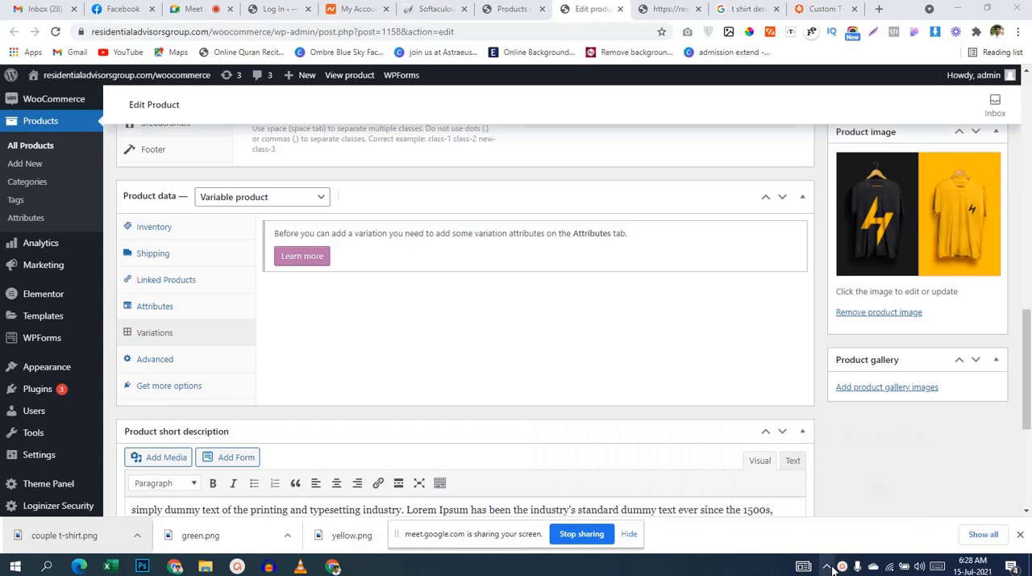
pyautogui.scroll(3, 670, 200)
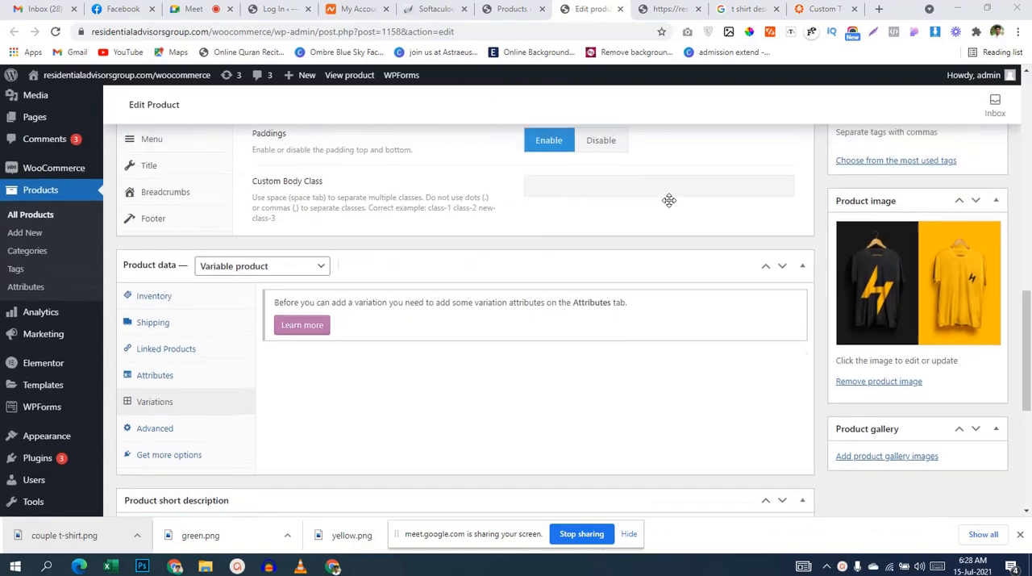
pyautogui.scroll(3, 669, 200)
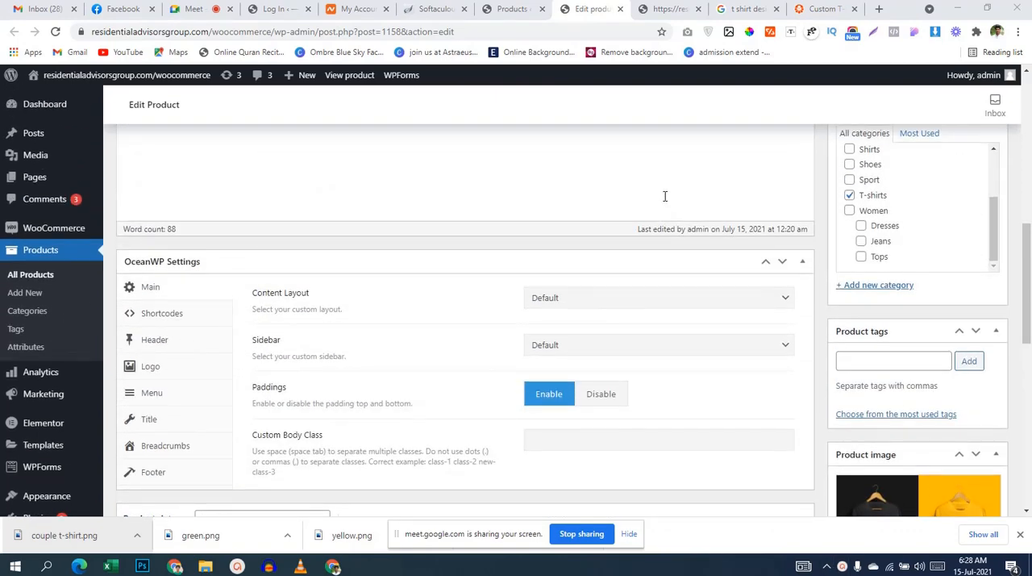
pyautogui.scroll(-3, 665, 198)
pyautogui.scroll(6, 664, 198)
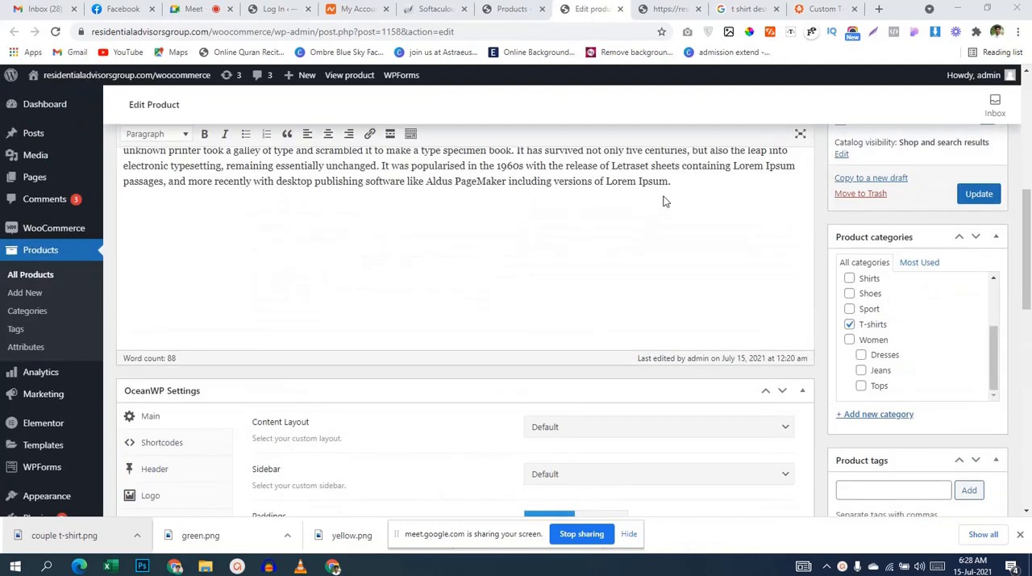
pyautogui.scroll(3, 663, 201)
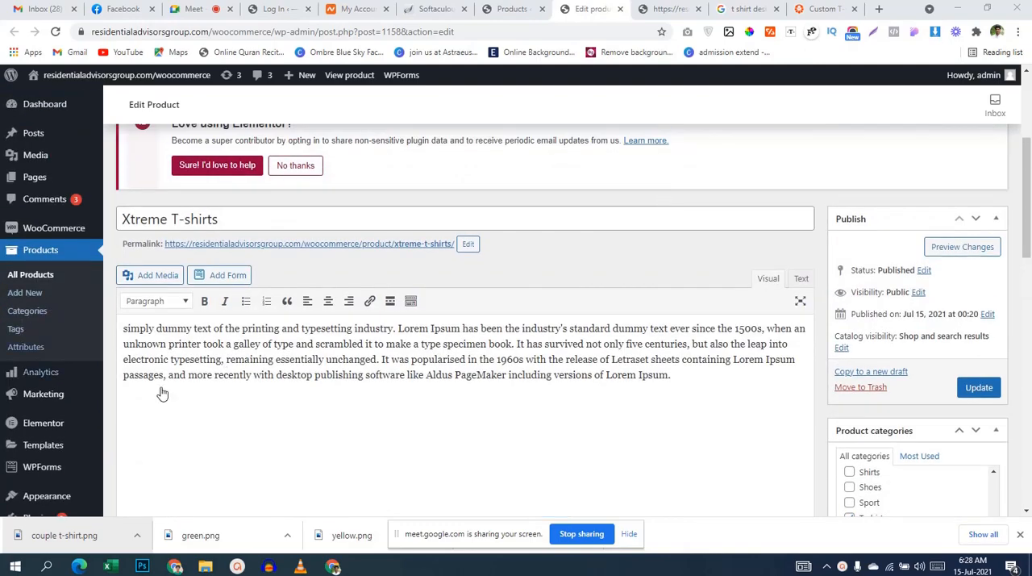
pyautogui.scroll(-5, 514, 378)
pyautogui.scroll(-2, 514, 376)
pyautogui.scroll(-4, 336, 367)
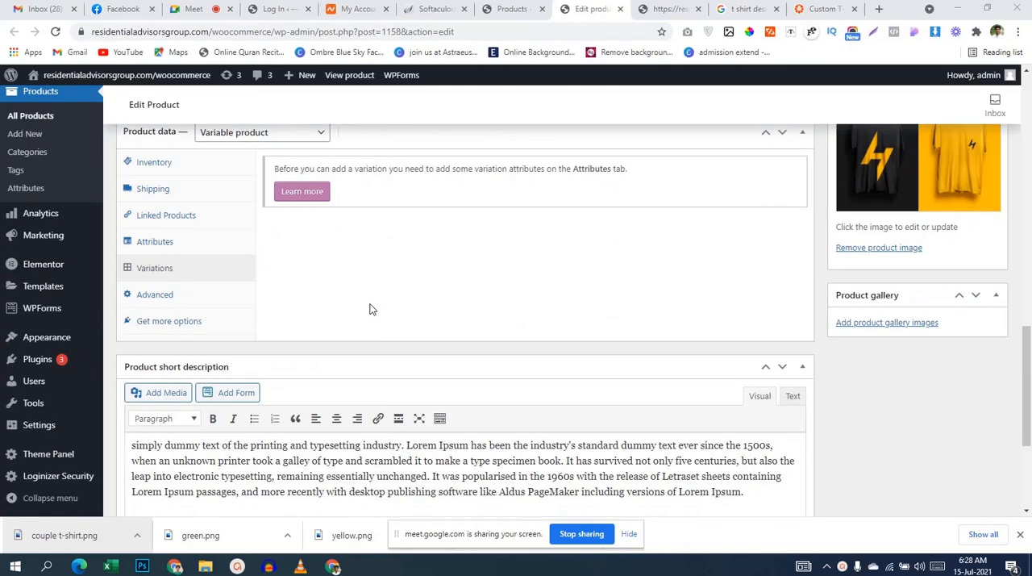
# Step: Add the existing size attribute to the product's attributes
pyautogui.click(191, 248)
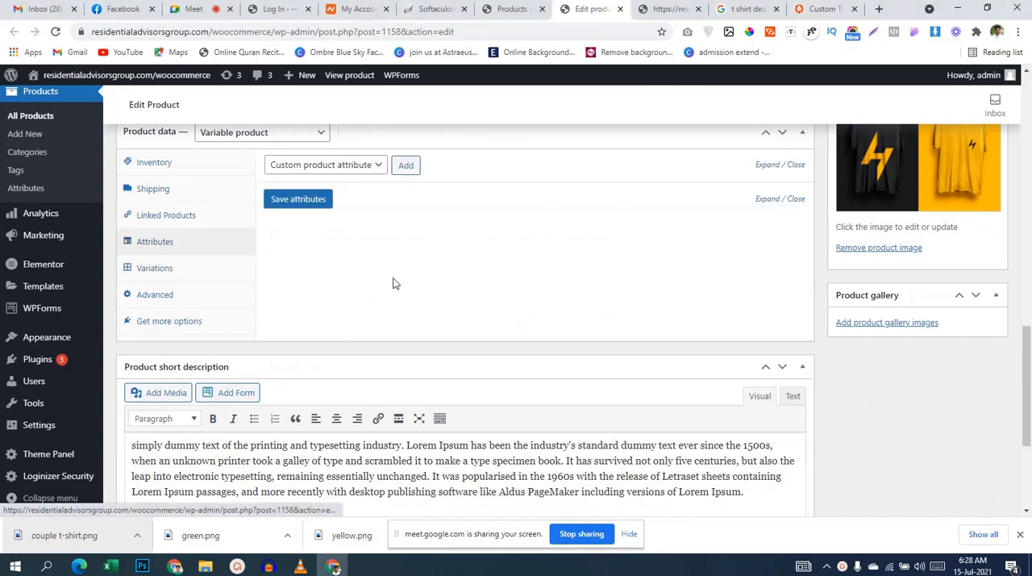
pyautogui.click(172, 272)
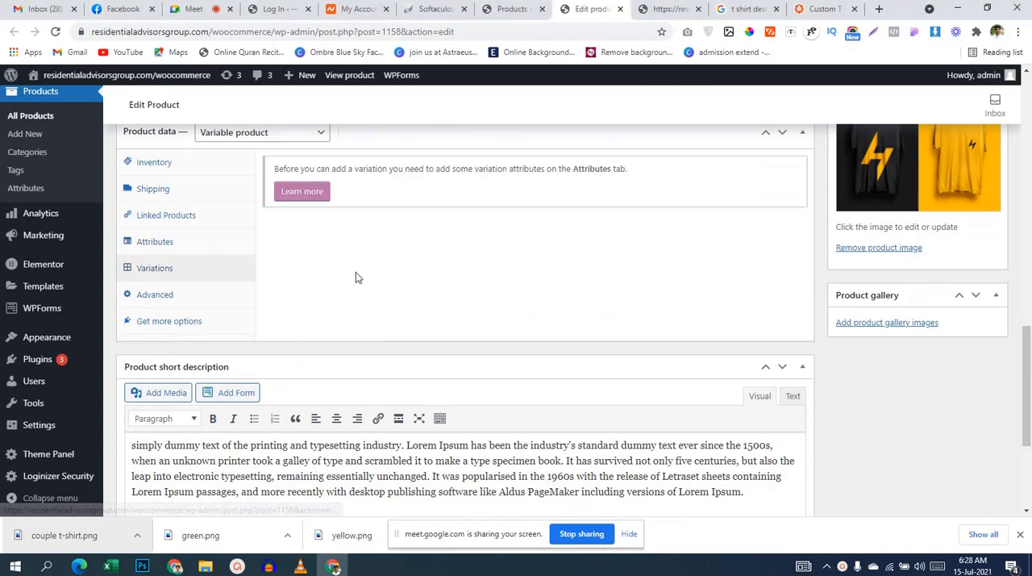
pyautogui.click(190, 252)
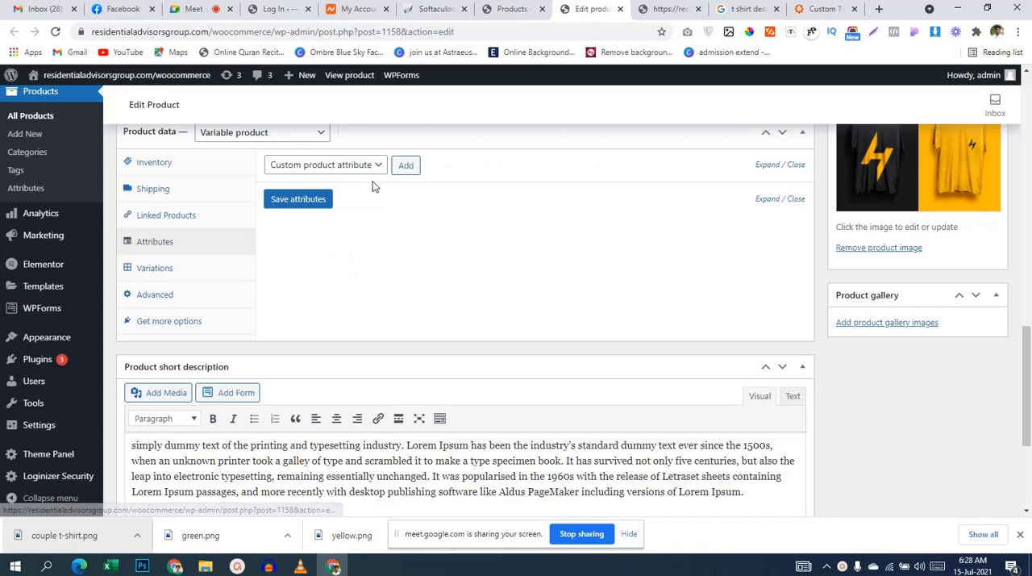
pyautogui.click(353, 167)
pyautogui.click(286, 194)
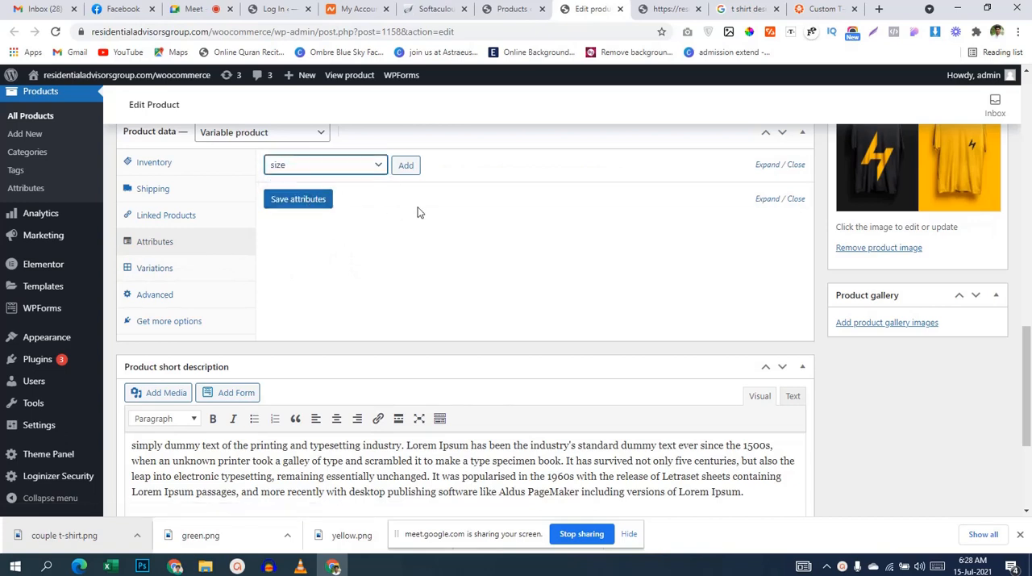
pyautogui.click(407, 167)
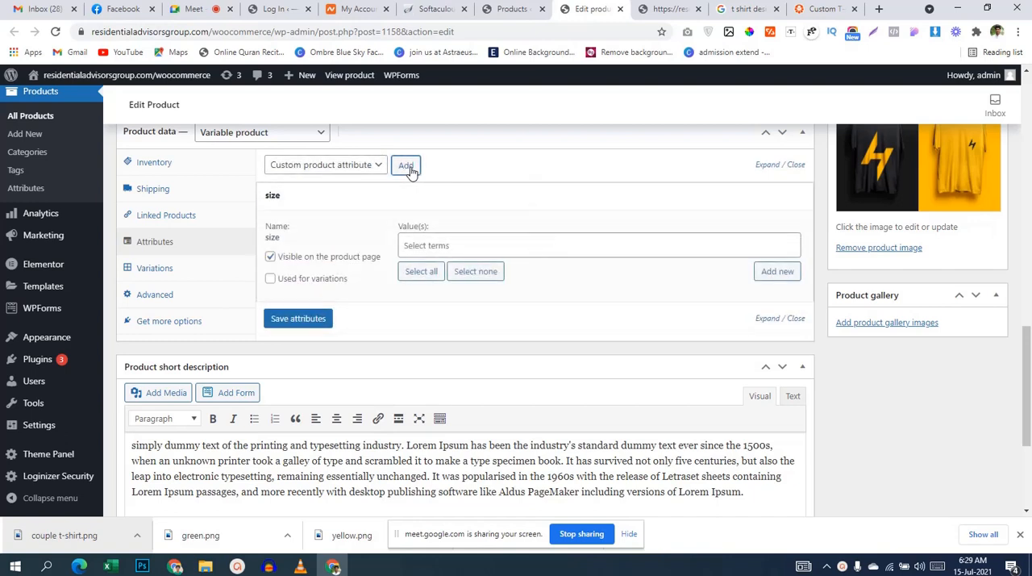
# Step: Assign all size terms (L, M, S) to the attribute, enable it for variations, and save the attributes
pyautogui.click(411, 244)
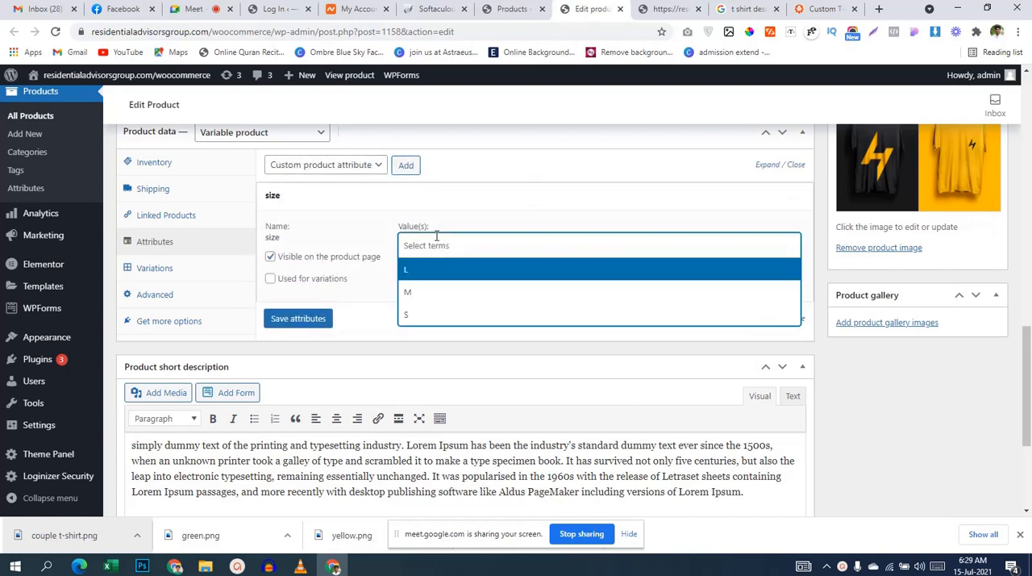
pyautogui.click(418, 286)
pyautogui.click(418, 272)
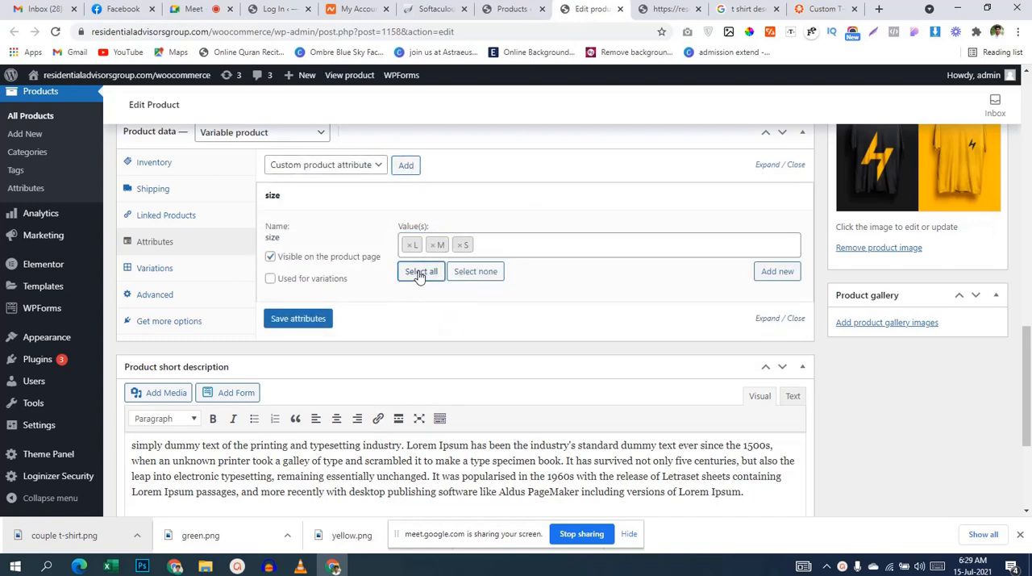
pyautogui.click(292, 281)
pyautogui.click(298, 319)
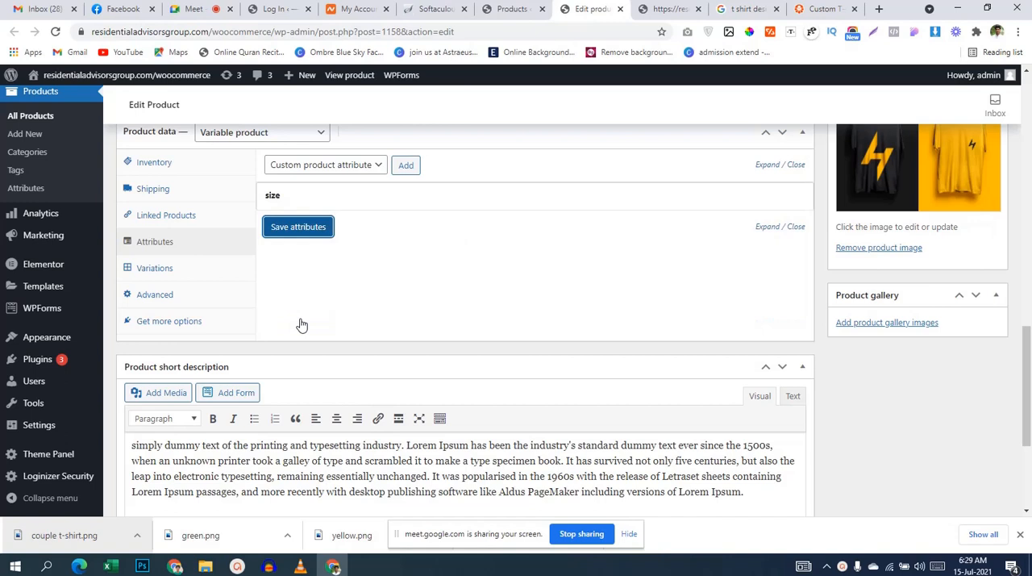
# Step: Create variations from all attributes for the product and accept the confirmations
pyautogui.click(150, 274)
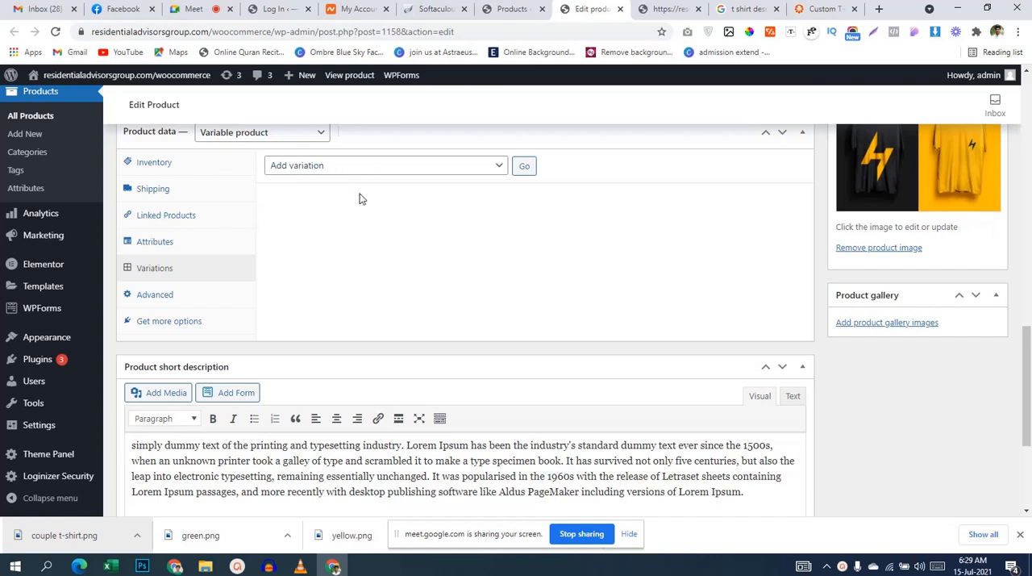
pyautogui.click(345, 168)
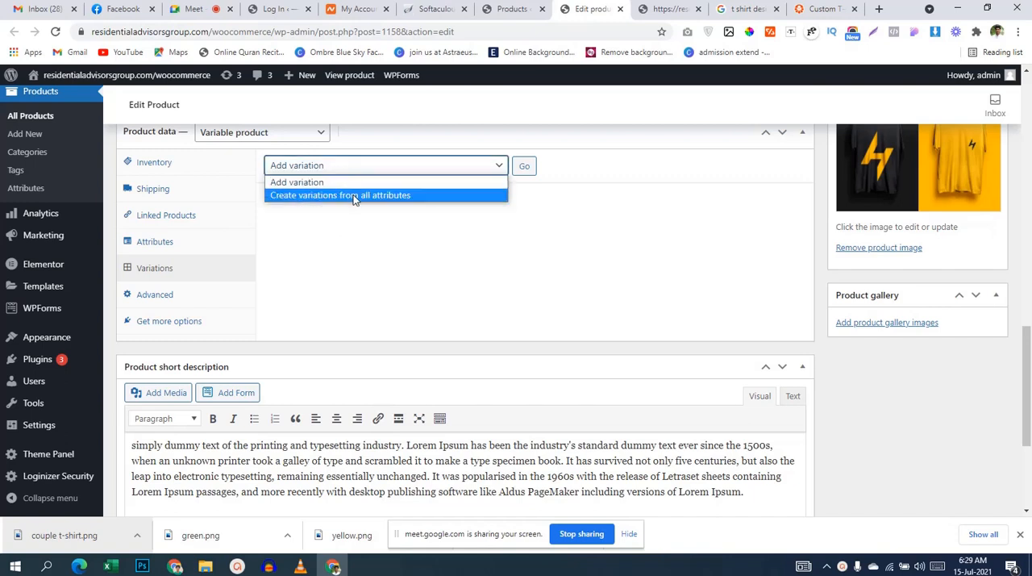
pyautogui.click(384, 196)
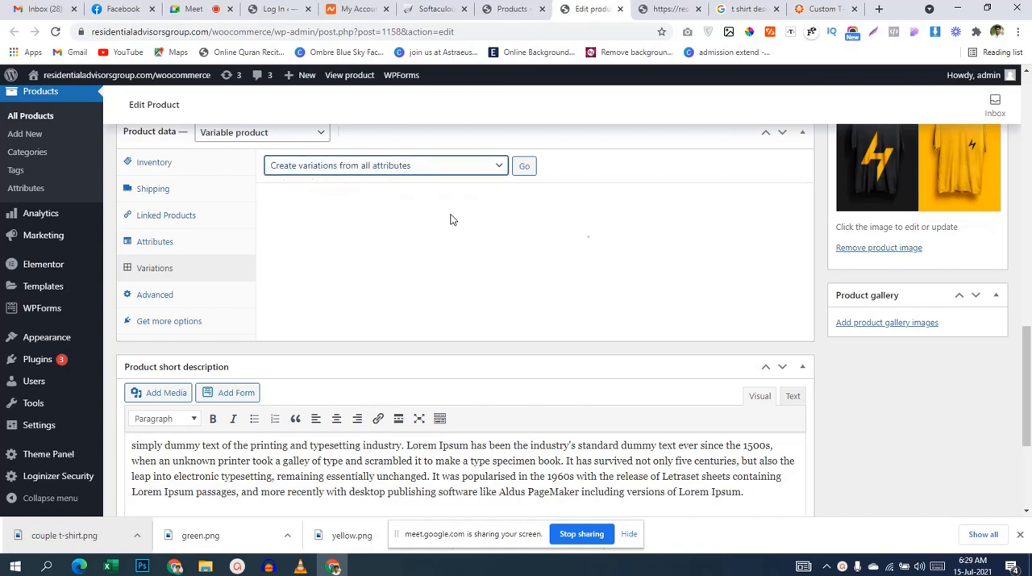
pyautogui.click(524, 166)
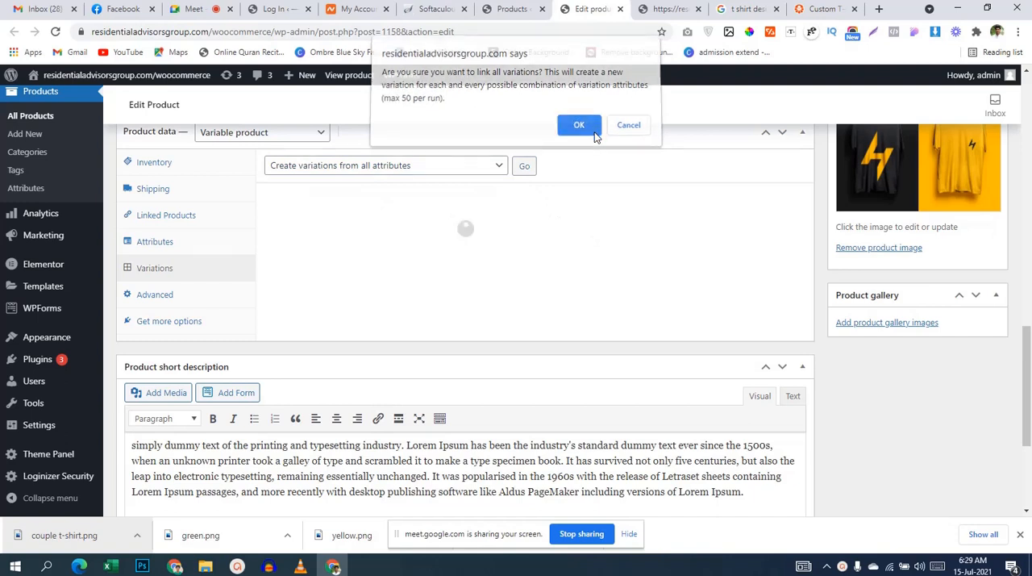
pyautogui.click(595, 133)
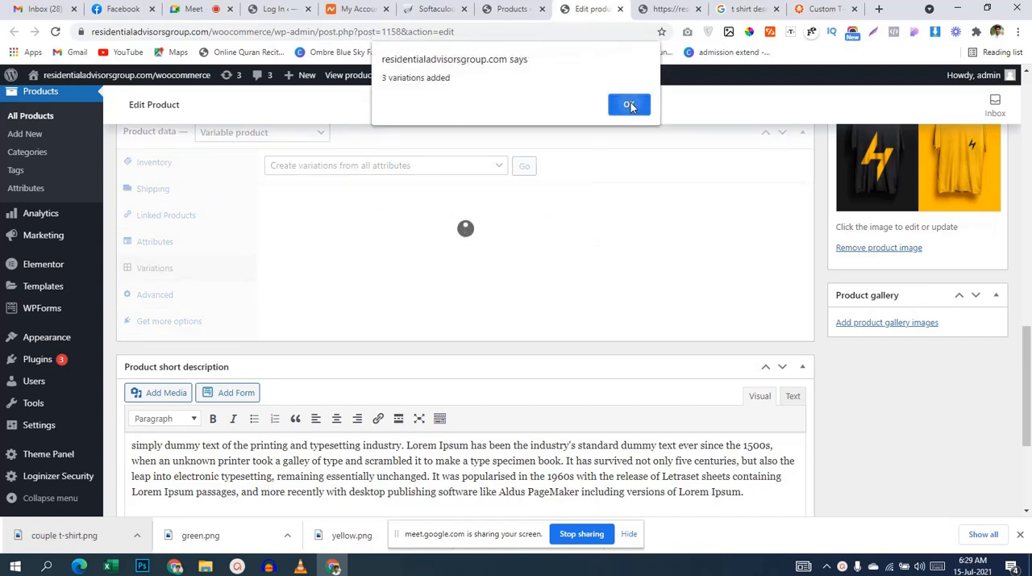
pyautogui.click(629, 109)
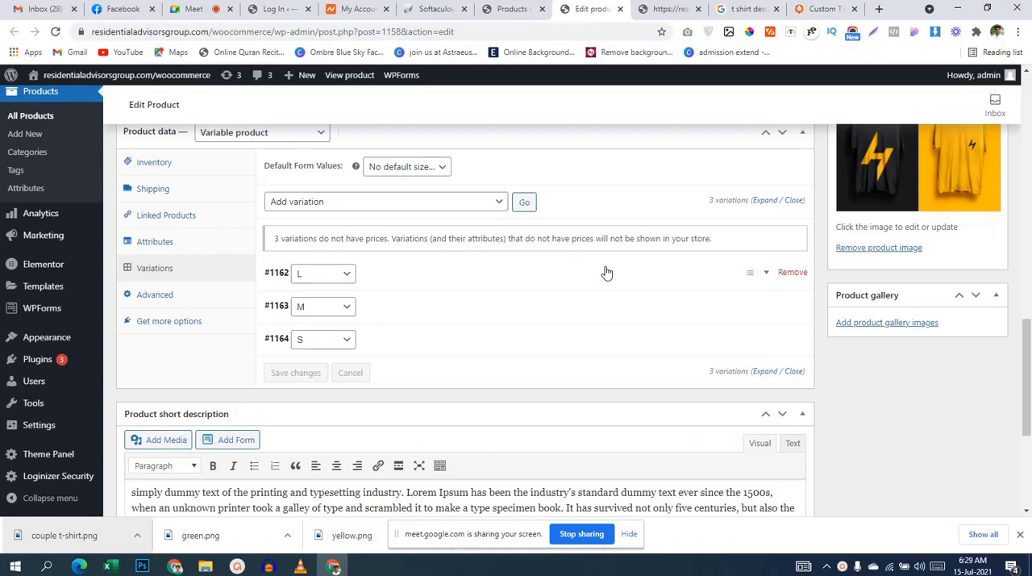
# Step: Review the L, M and S variations and check the default size options
pyautogui.scroll(-3, 606, 272)
pyautogui.scroll(5, 606, 272)
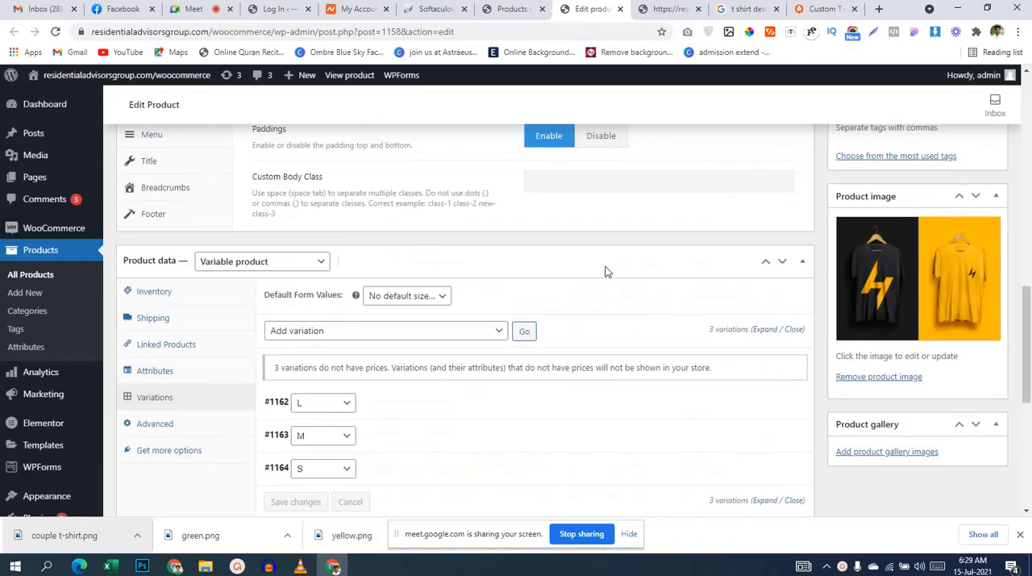
pyautogui.scroll(-1, 606, 271)
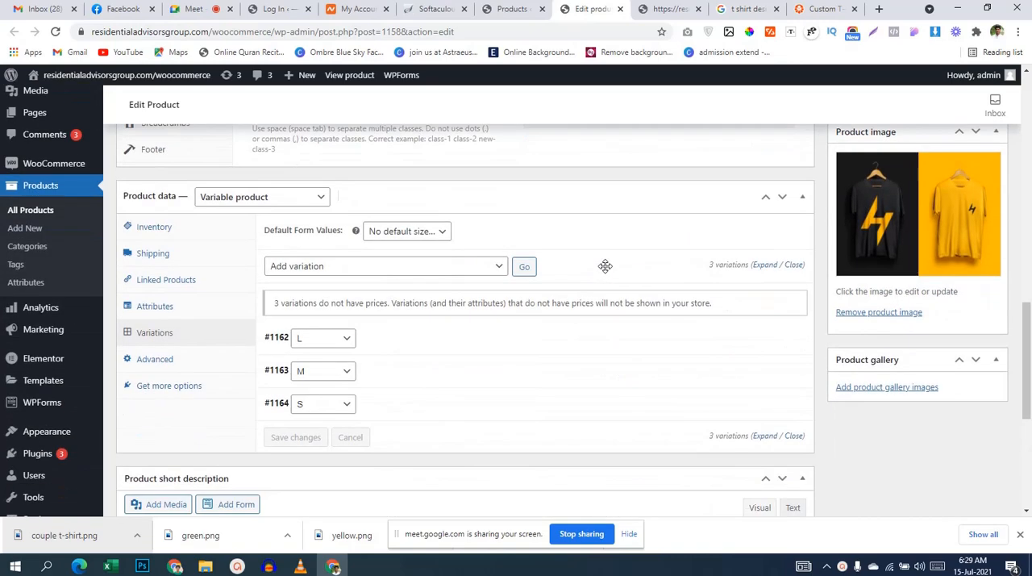
pyautogui.click(438, 234)
pyautogui.click(438, 233)
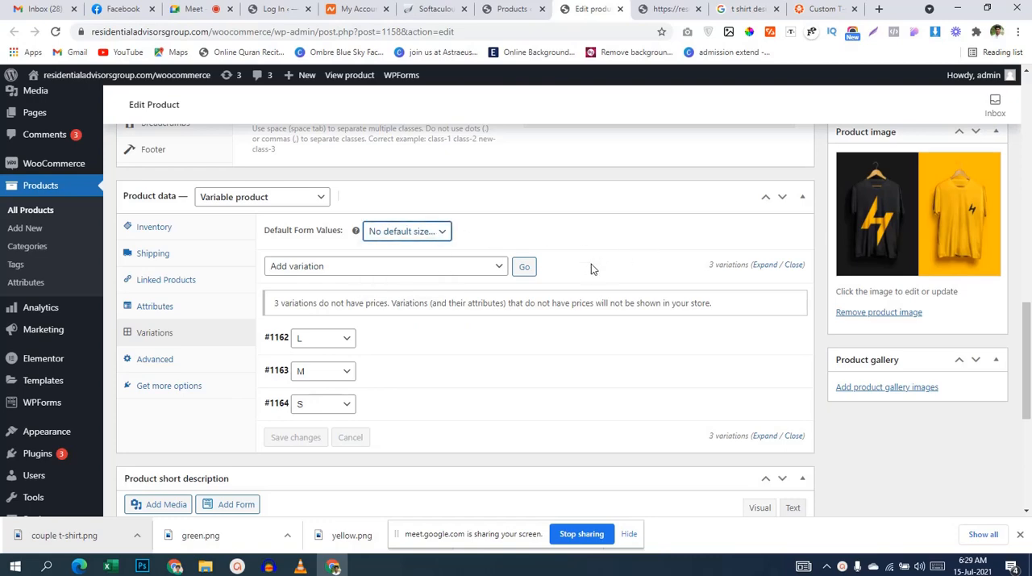
pyautogui.scroll(-1, 591, 267)
pyautogui.scroll(-4, 591, 269)
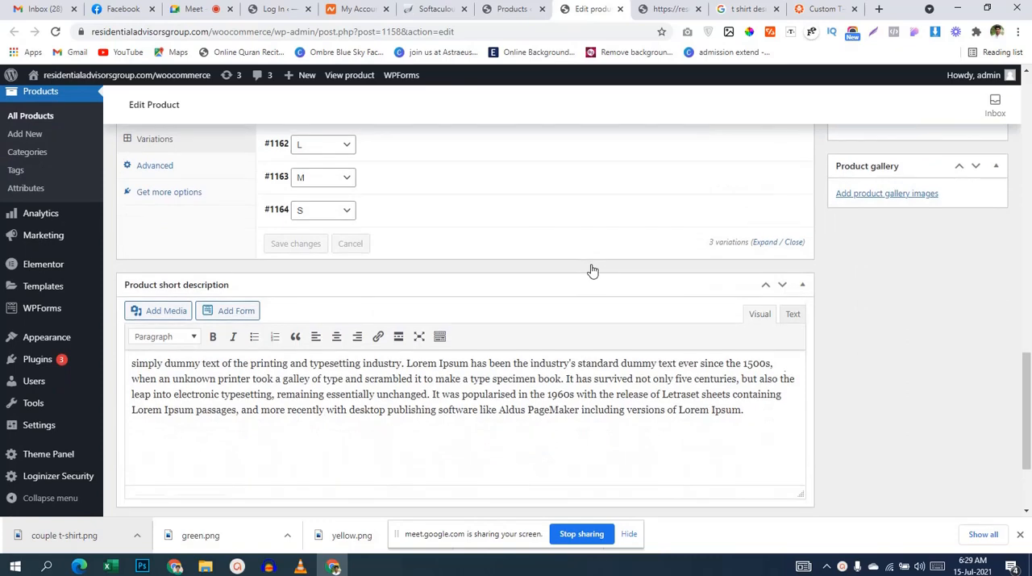
pyautogui.scroll(5, 566, 291)
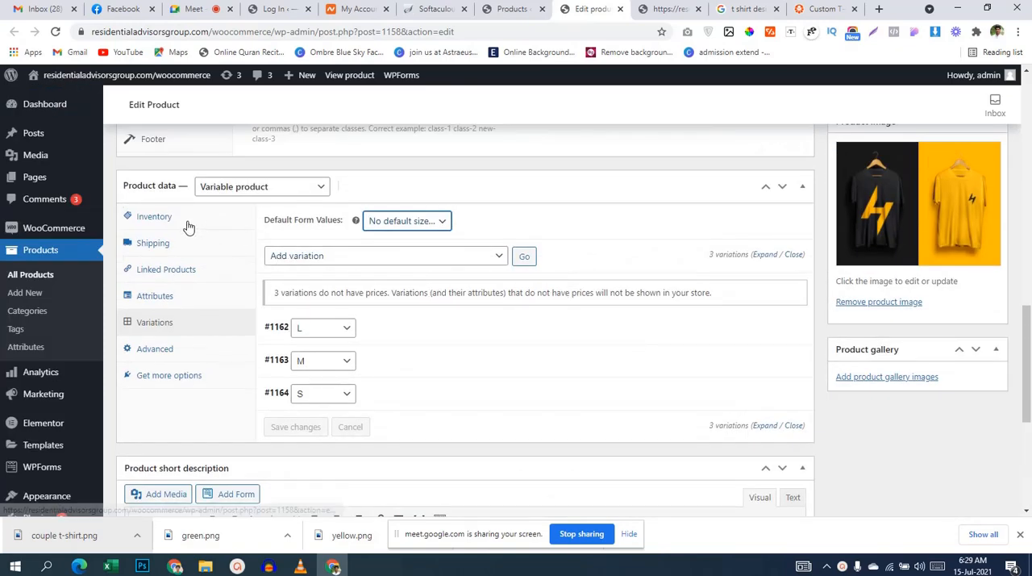
# Step: Look through the product's Inventory, Shipping, Linked Products and Attributes settings, and return to its variations
pyautogui.scroll(5, 479, 326)
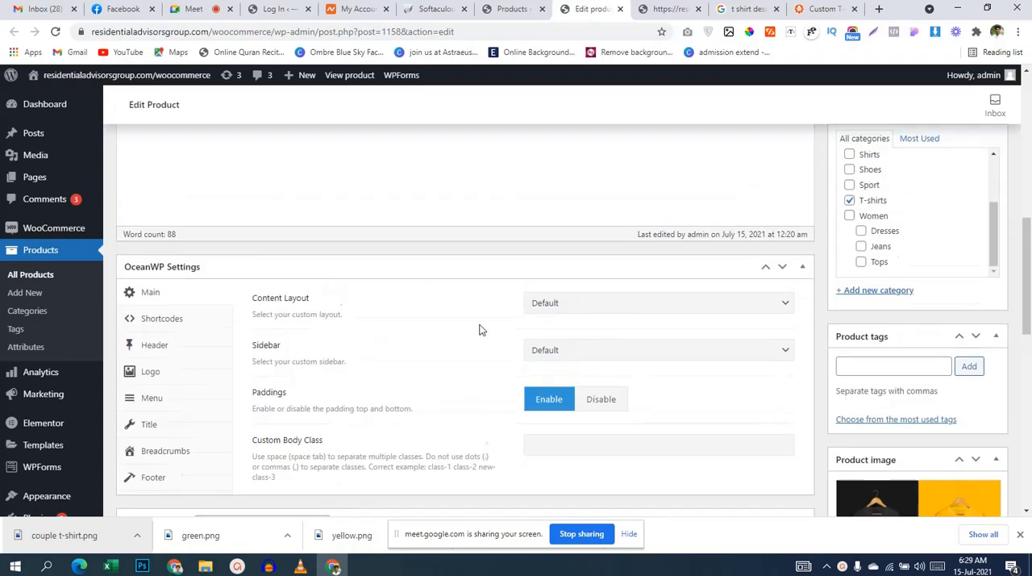
pyautogui.scroll(5, 479, 327)
pyautogui.scroll(-6, 481, 320)
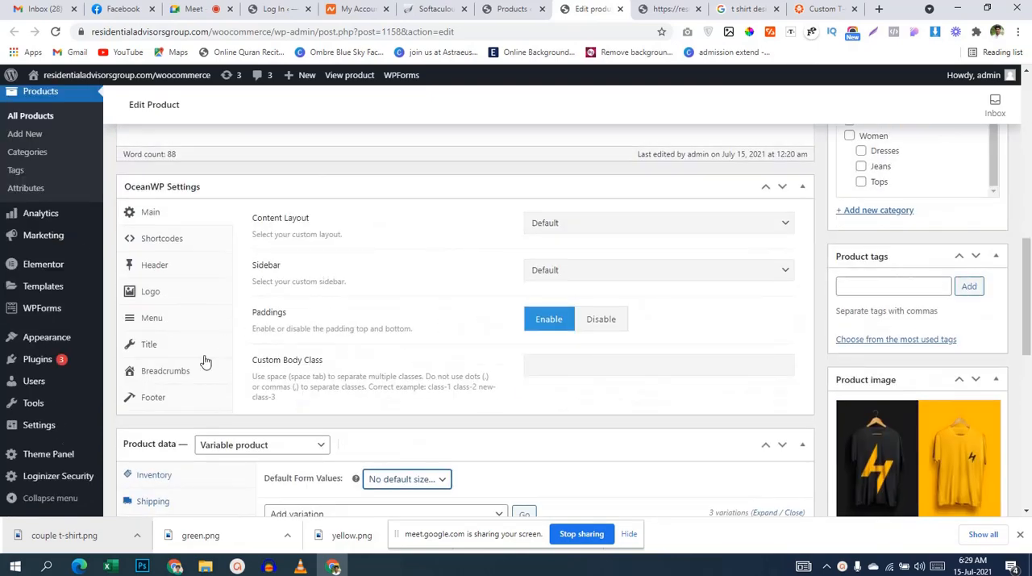
pyautogui.scroll(-2, 204, 361)
pyautogui.click(150, 353)
pyautogui.click(160, 379)
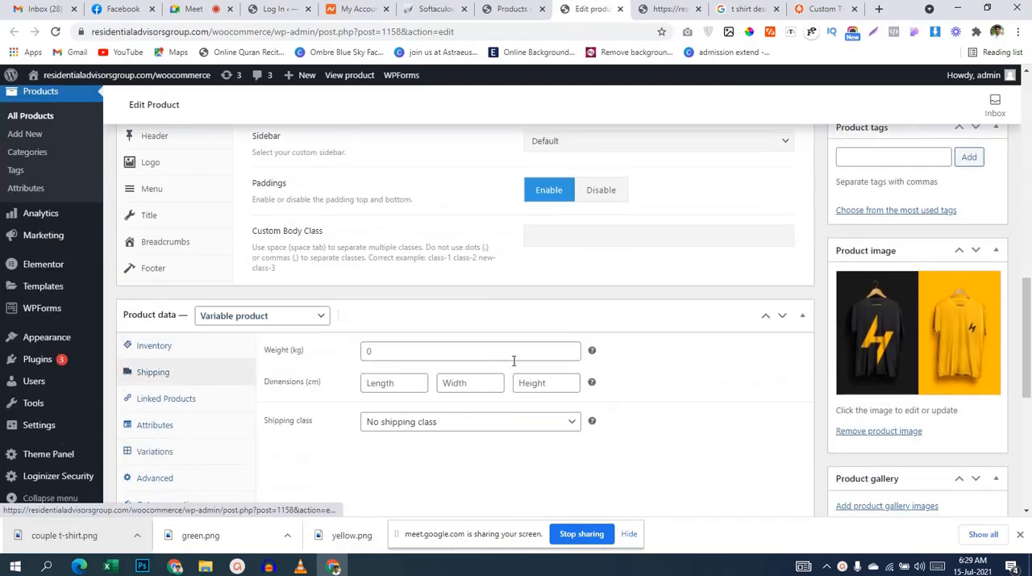
pyautogui.scroll(-2, 371, 357)
pyautogui.click(164, 270)
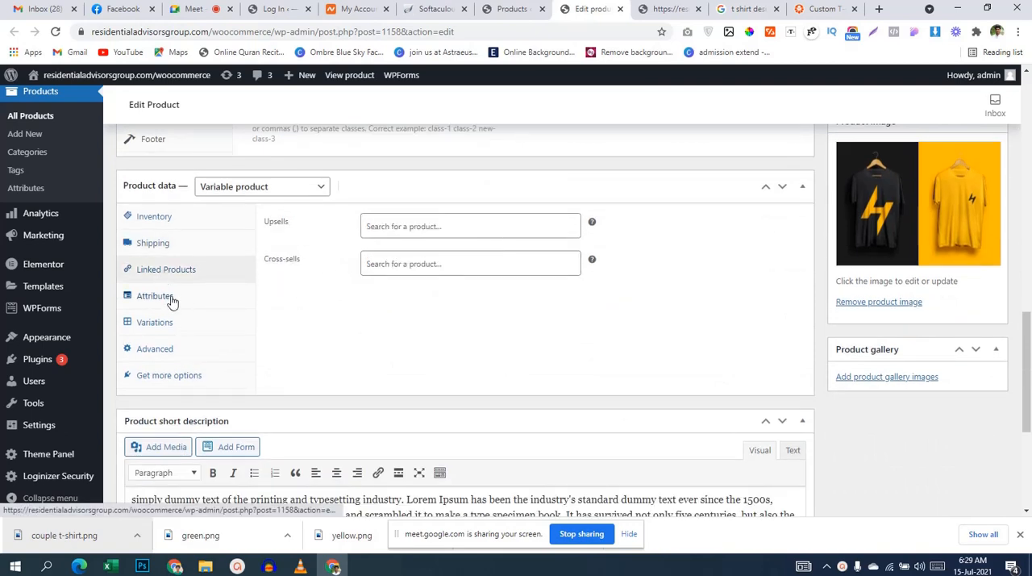
pyautogui.click(172, 299)
pyautogui.click(172, 326)
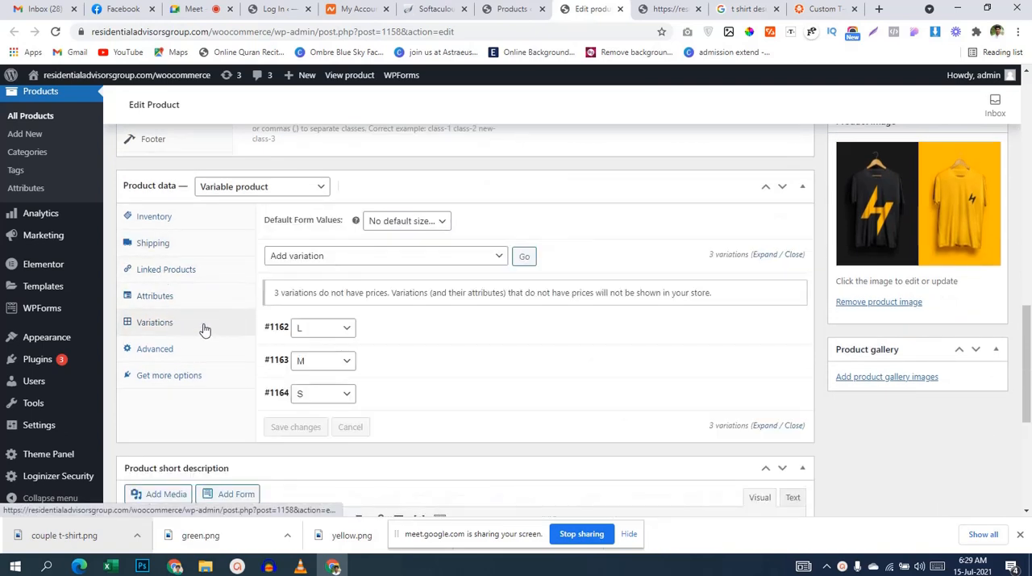
# Step: Check which bulk actions are available for the product's variations
pyautogui.click(398, 254)
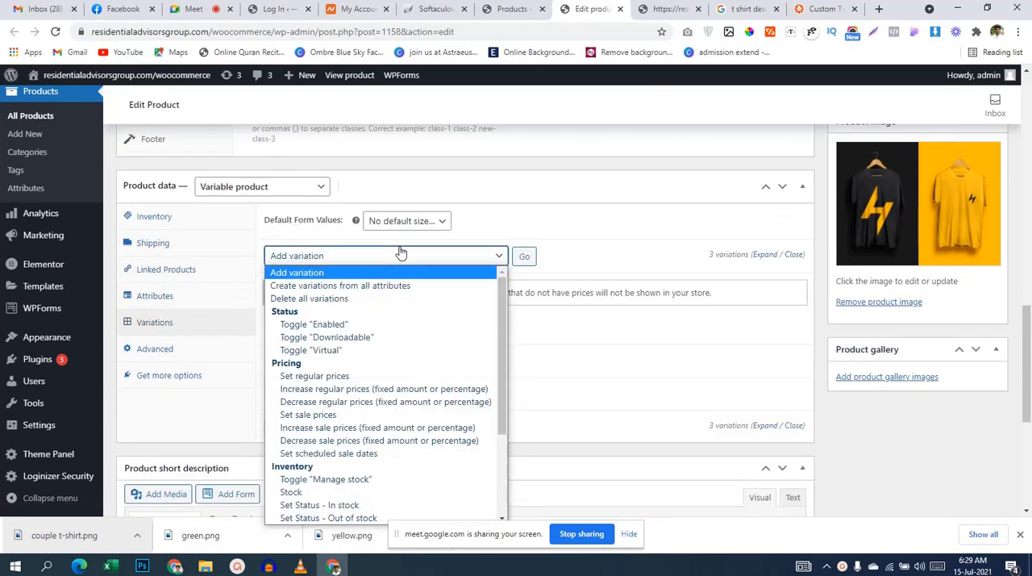
pyautogui.click(566, 225)
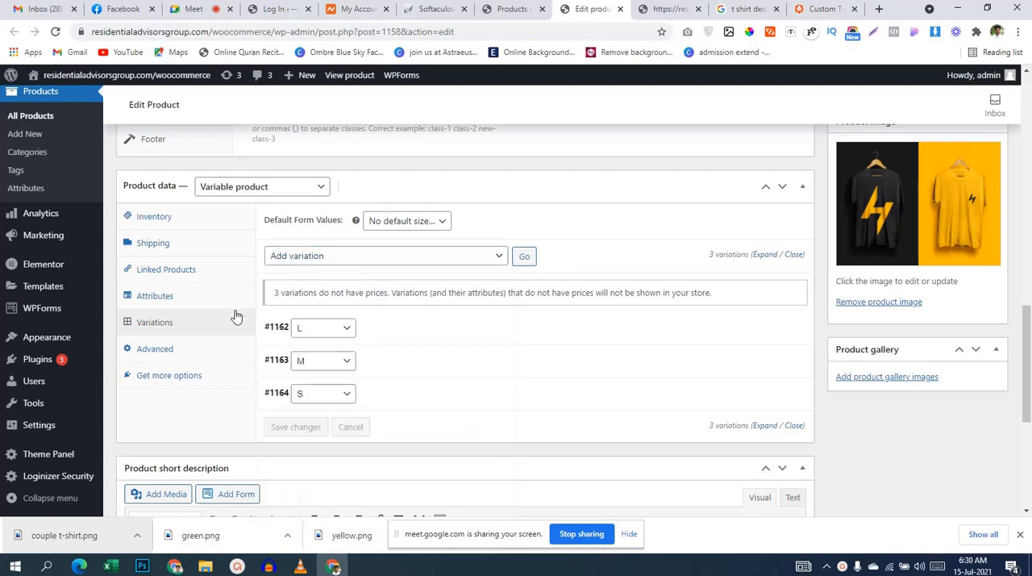
pyautogui.click(478, 264)
pyautogui.click(578, 264)
pyautogui.scroll(-3, 615, 260)
pyautogui.scroll(15, 637, 314)
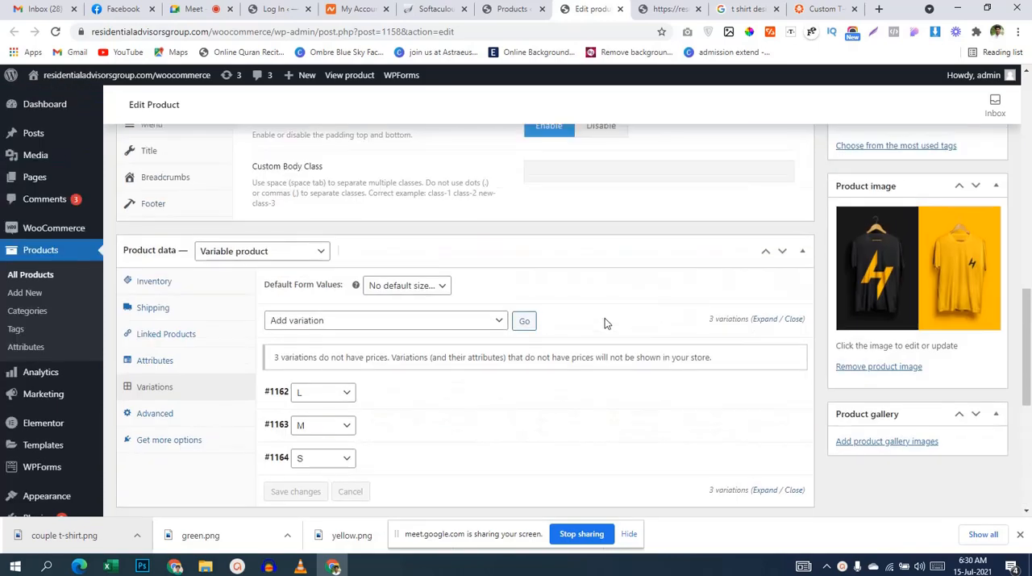
pyautogui.scroll(-3, 643, 302)
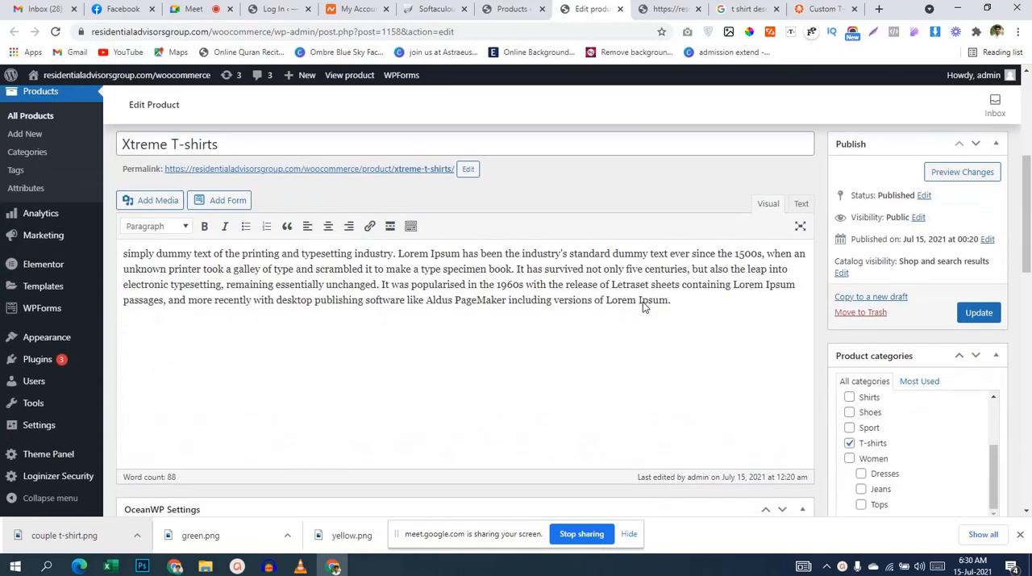
pyautogui.scroll(-6, 506, 286)
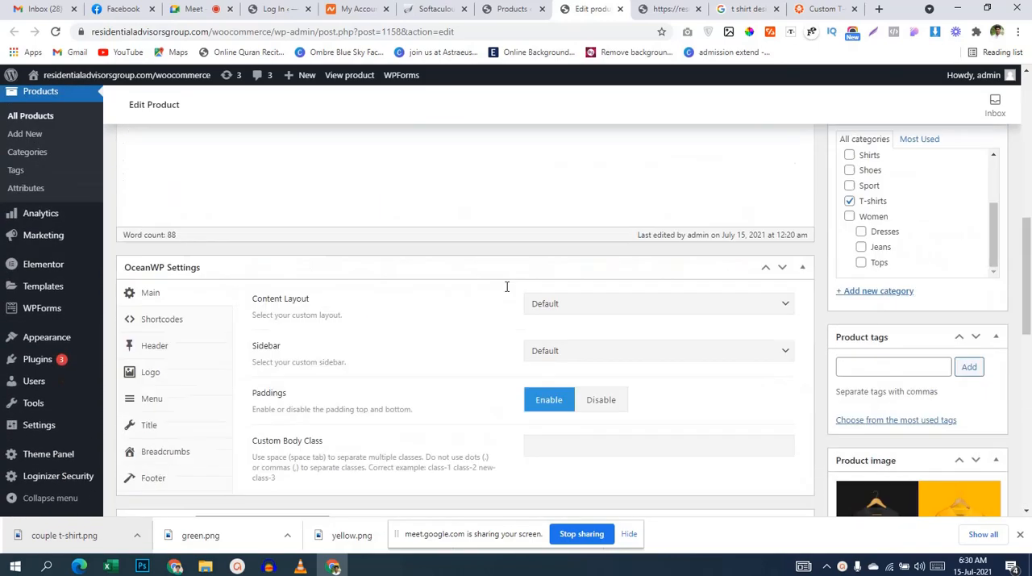
pyautogui.scroll(-2, 489, 337)
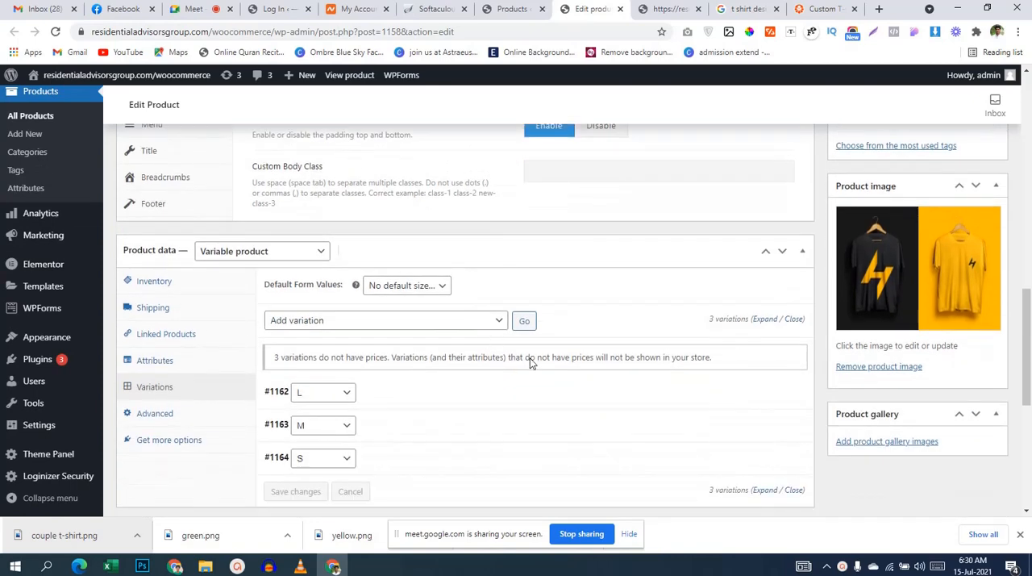
pyautogui.scroll(5, 543, 371)
pyautogui.scroll(1, 542, 371)
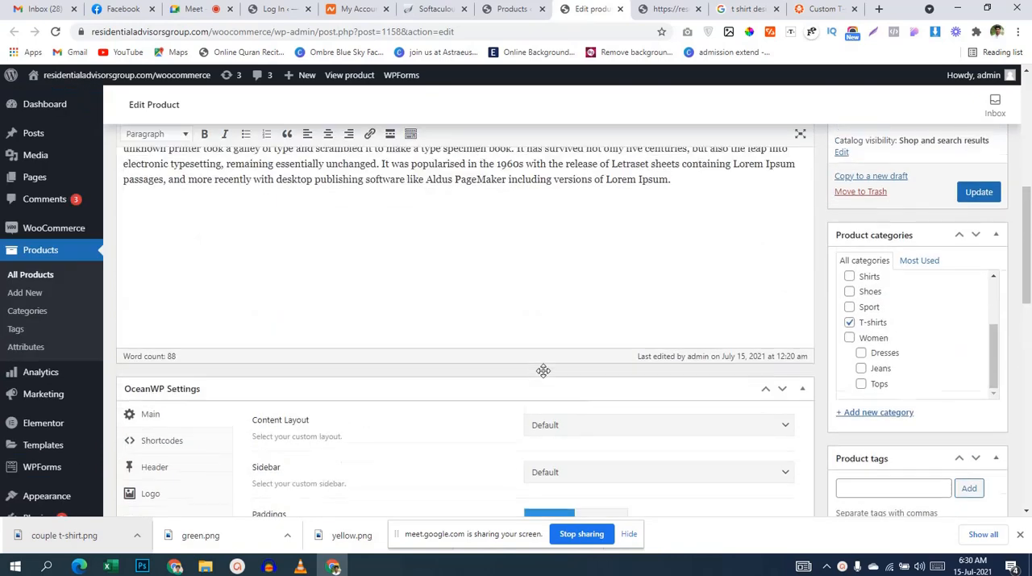
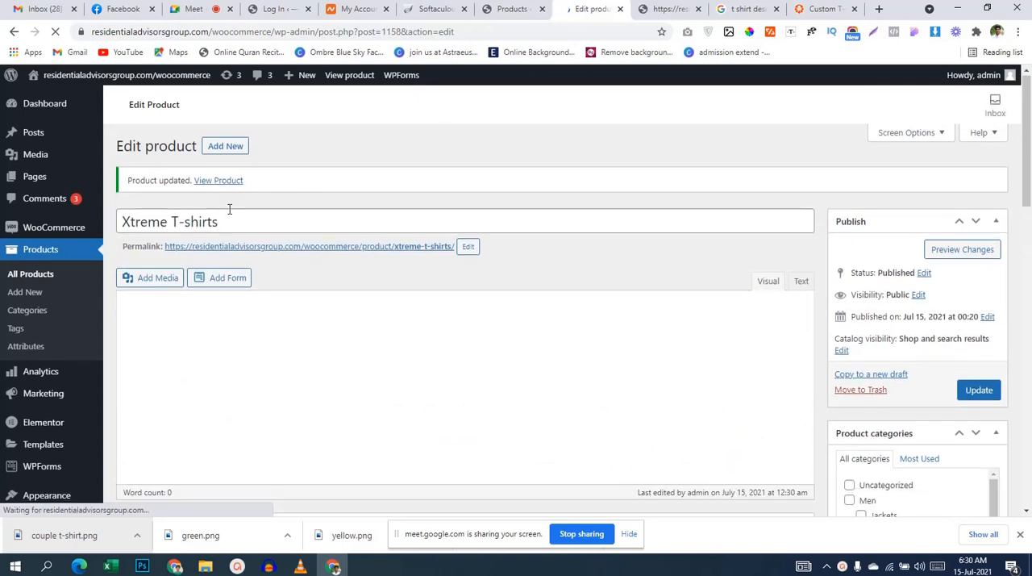
# Step: Open the updated Xtreme T-shirts product page in the store and examine its images, description and availability
pyautogui.scroll(-2, 254, 353)
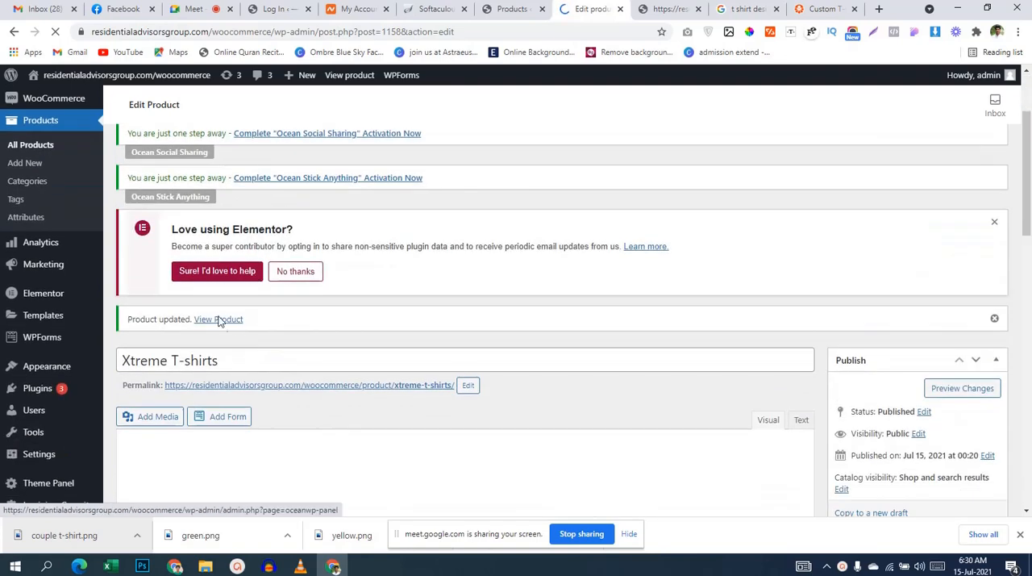
pyautogui.click(218, 319)
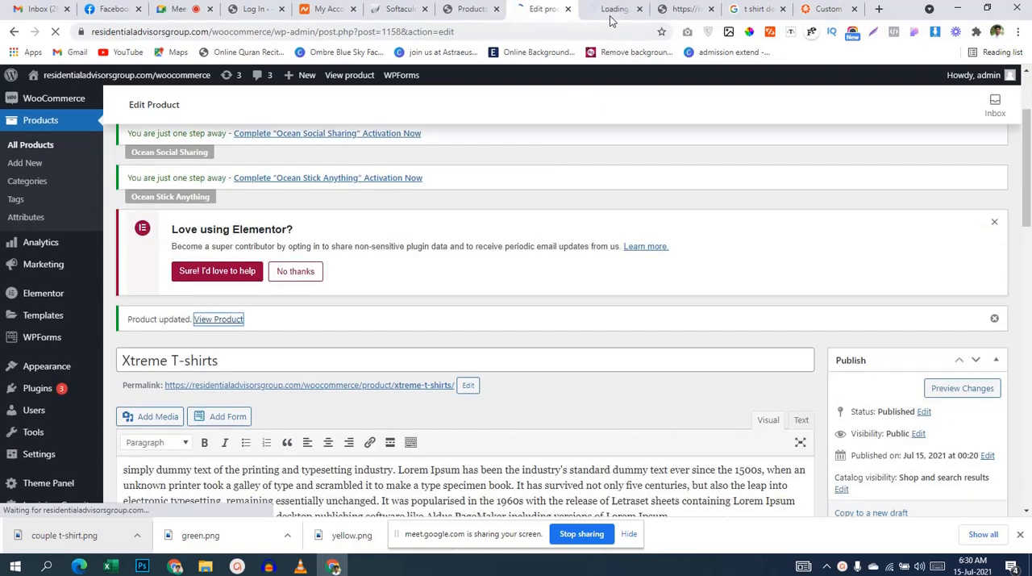
pyautogui.click(611, 15)
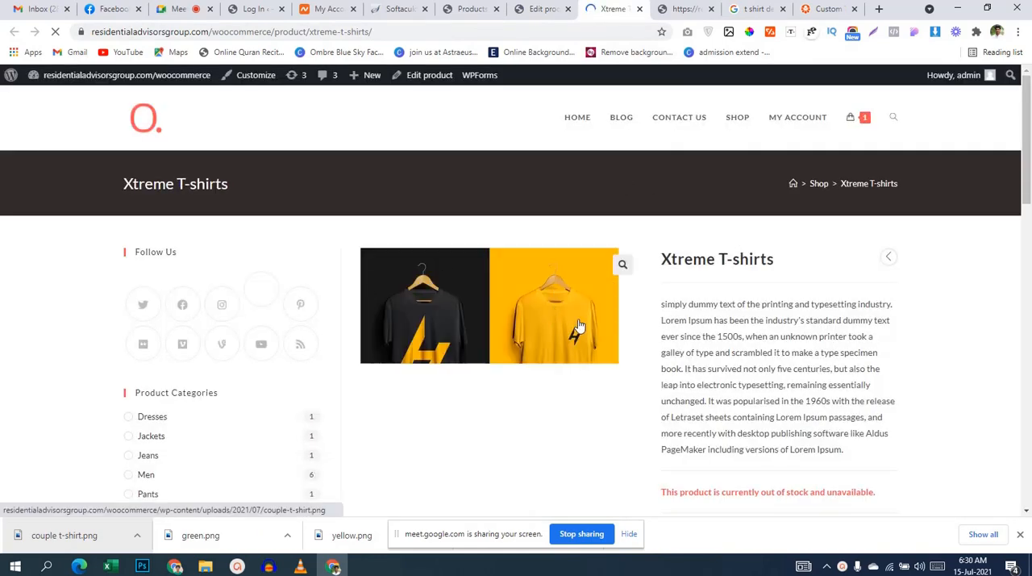
pyautogui.scroll(-3, 638, 185)
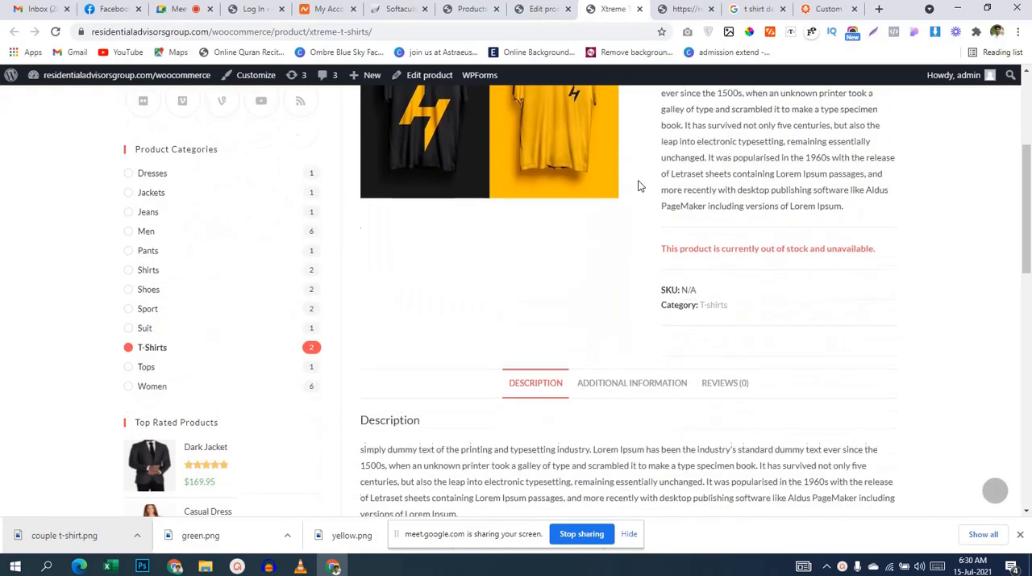
pyautogui.scroll(3, 758, 301)
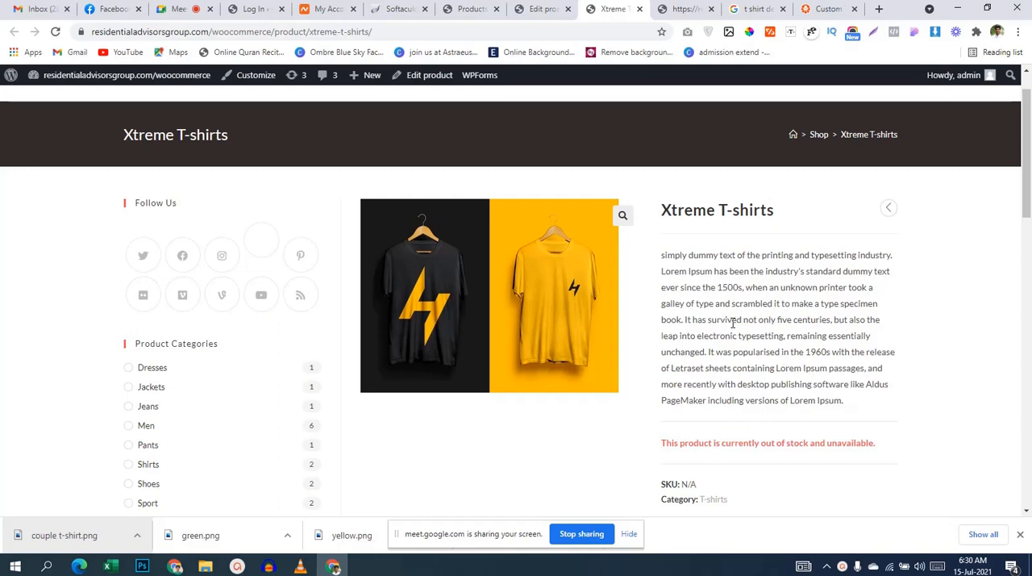
pyautogui.scroll(-5, 732, 320)
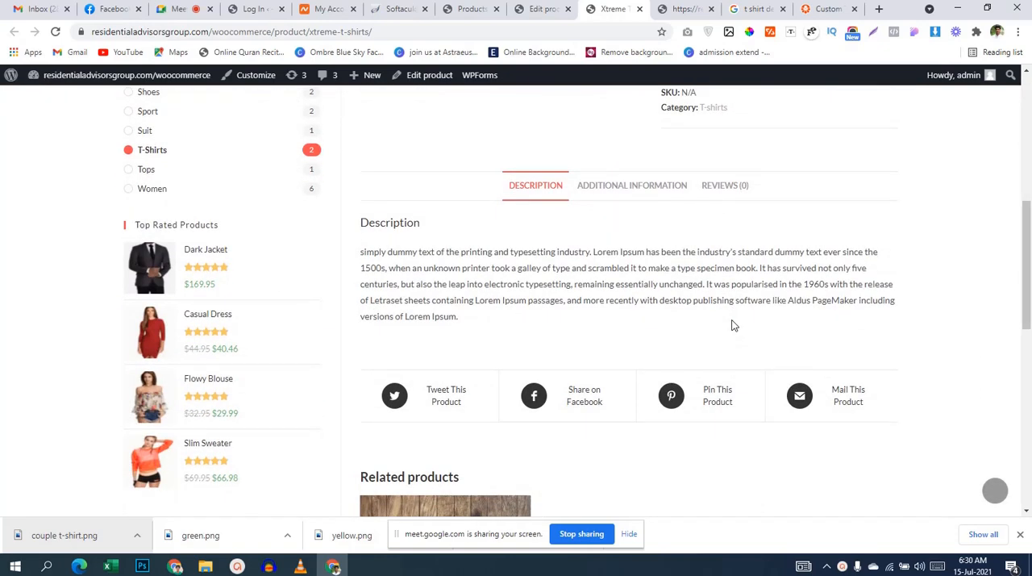
pyautogui.scroll(6, 733, 325)
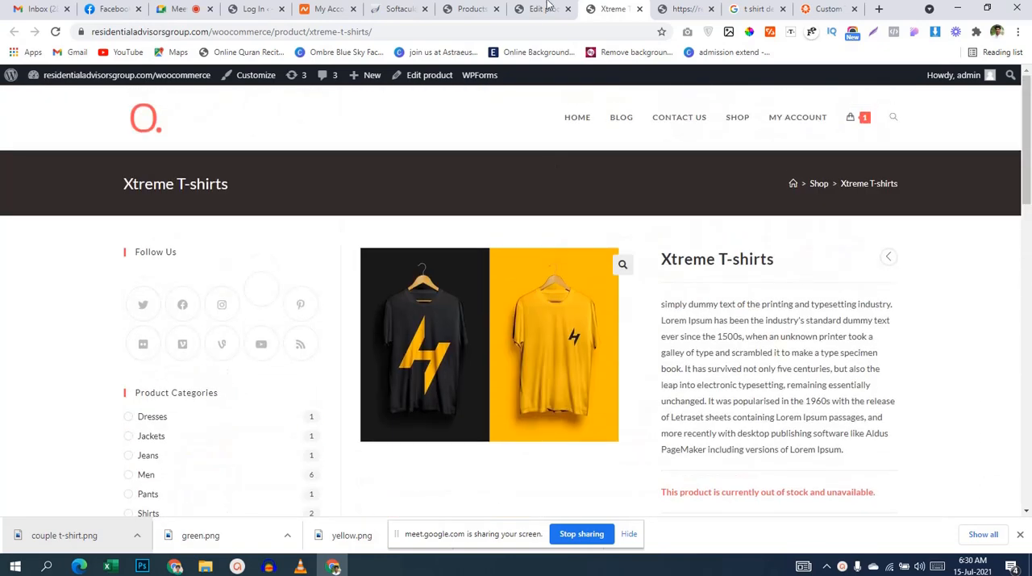
pyautogui.scroll(-10, 629, 154)
pyautogui.scroll(6, 642, 205)
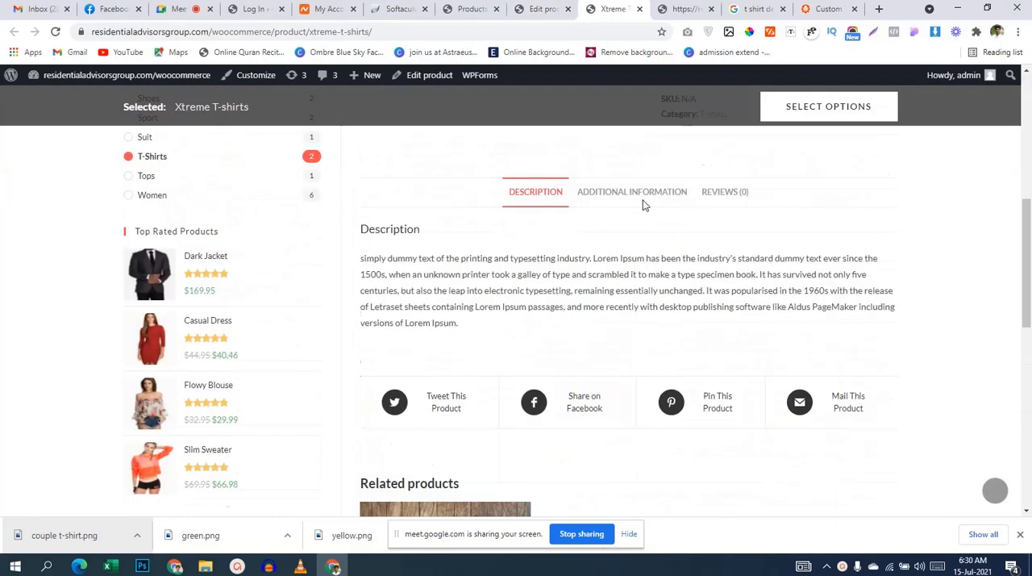
# Step: Look through the product page's Reviews, Description and Additional Information sections, checking the listed sizes
pyautogui.click(630, 321)
pyautogui.click(720, 319)
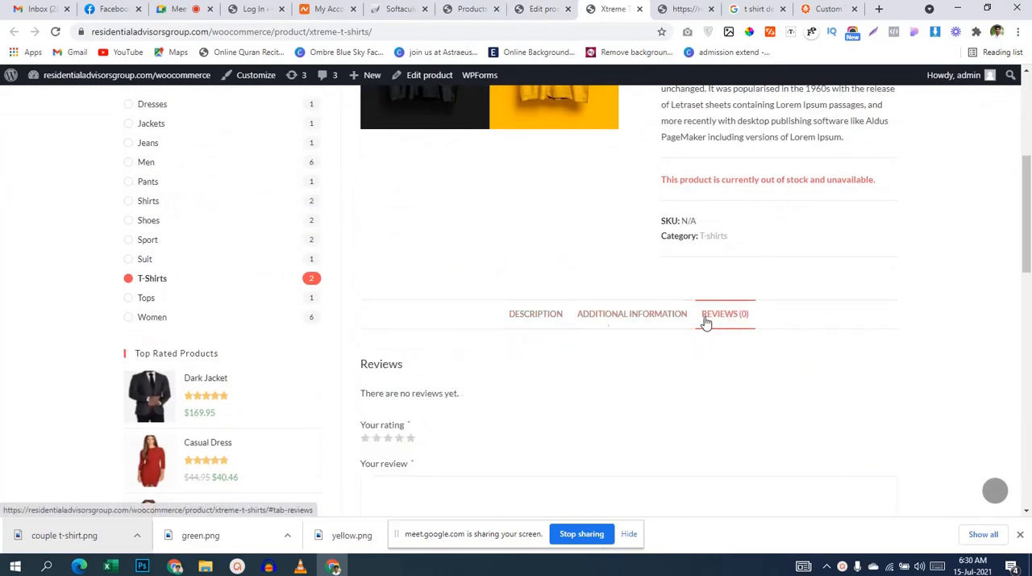
pyautogui.click(547, 317)
pyautogui.click(676, 317)
pyautogui.scroll(-1, 637, 326)
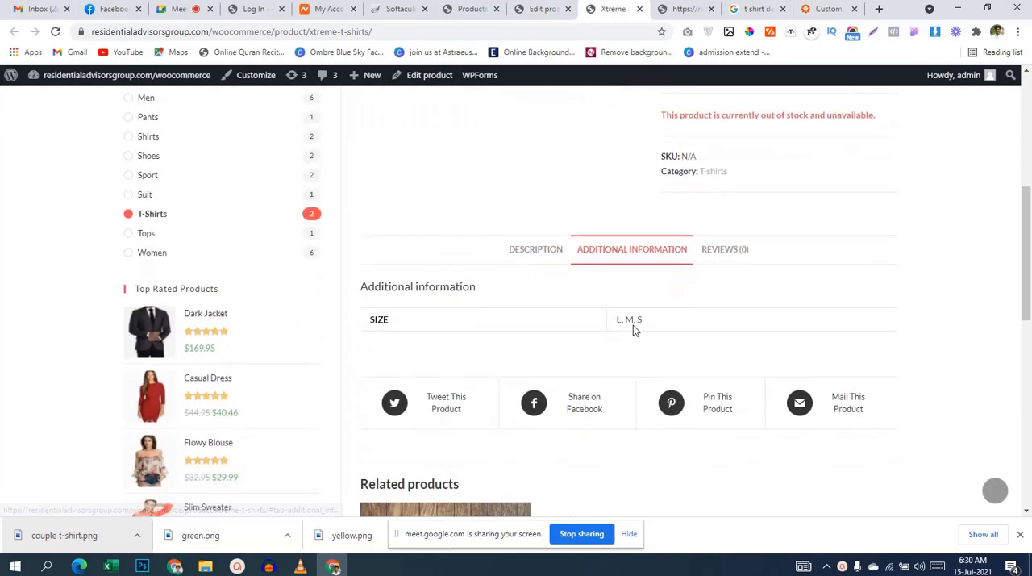
pyautogui.scroll(5, 645, 339)
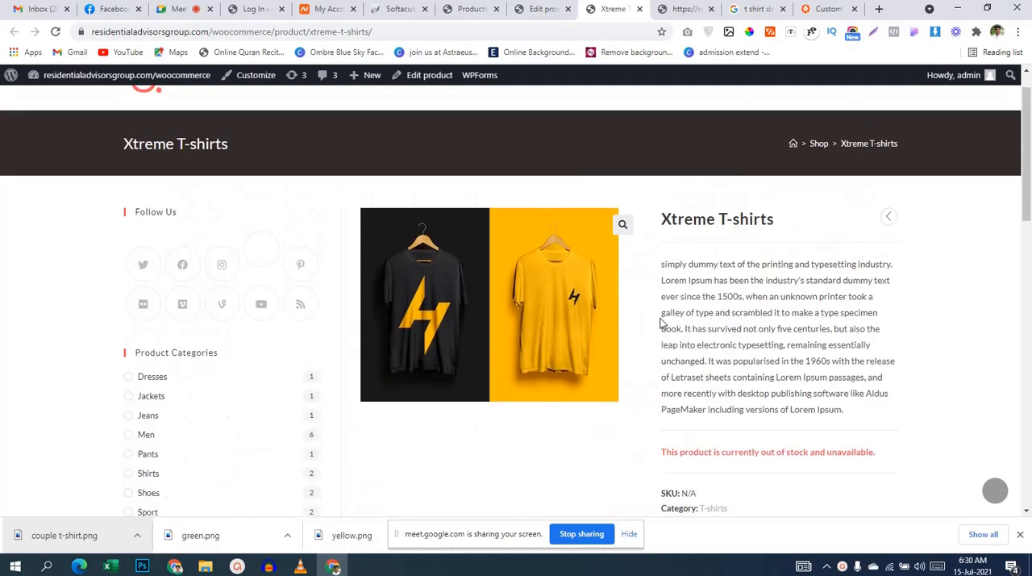
pyautogui.scroll(-2, 661, 451)
pyautogui.scroll(2, 661, 450)
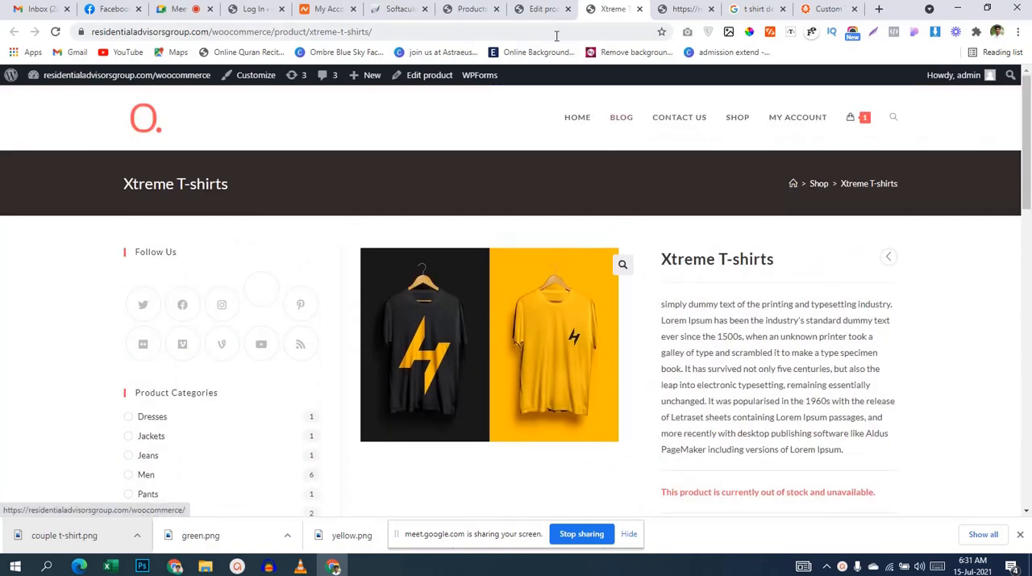
# Step: Return to the product editor, try the Simple product type to view its price fields, and restore Variable product
pyautogui.click(542, 9)
pyautogui.scroll(-10, 693, 258)
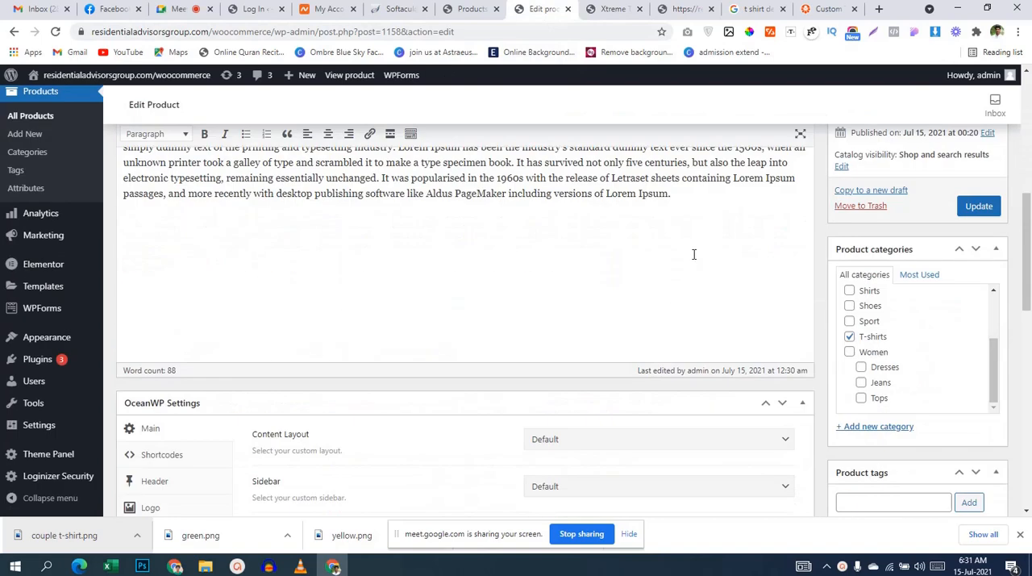
pyautogui.scroll(-1, 299, 352)
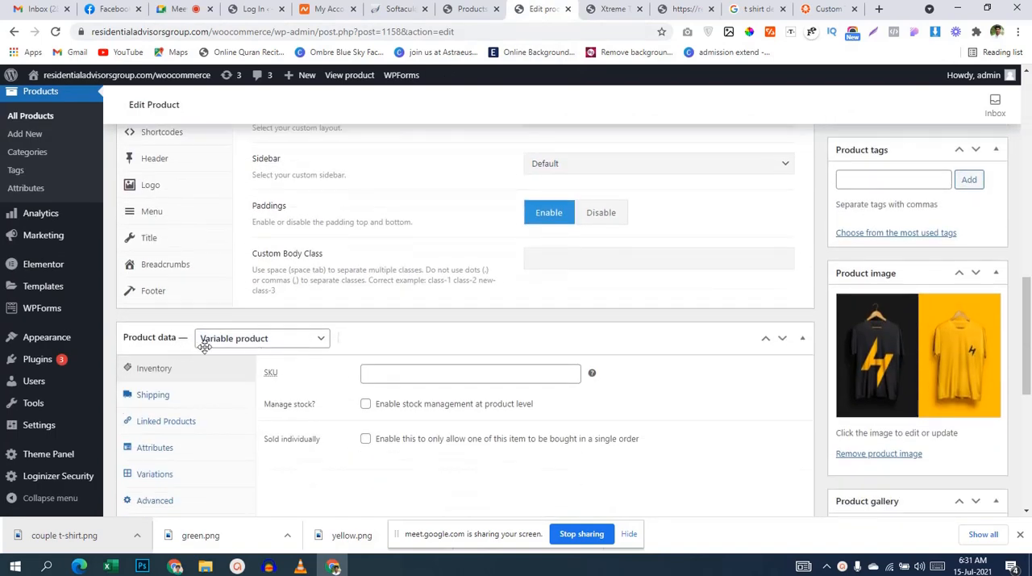
pyautogui.click(250, 338)
pyautogui.click(232, 369)
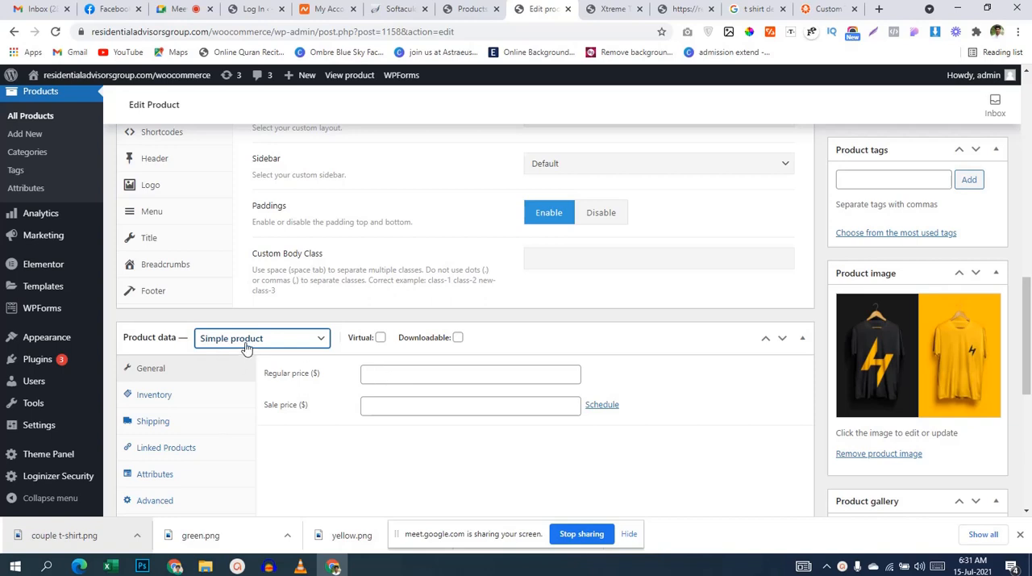
pyautogui.click(437, 377)
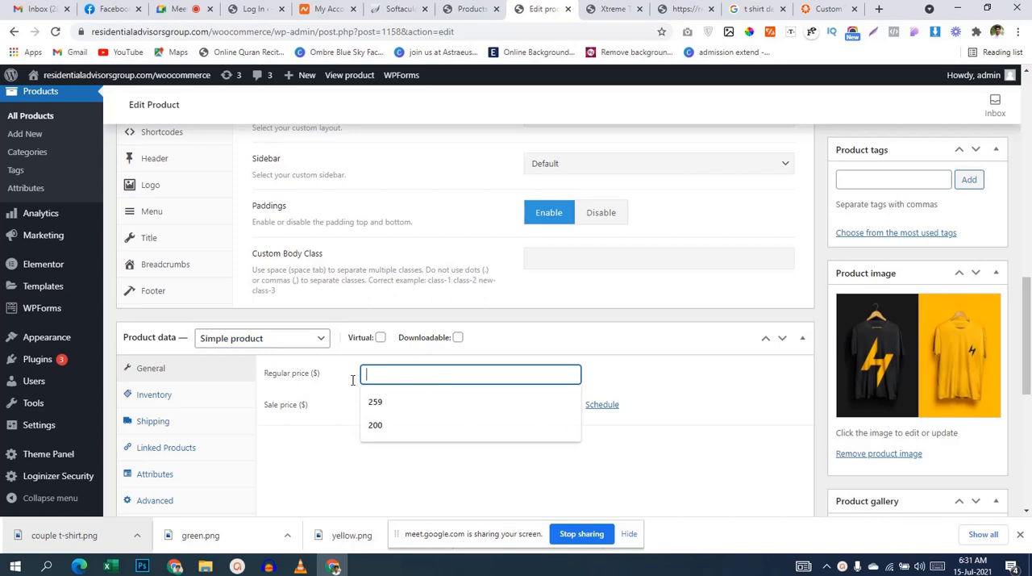
pyautogui.click(315, 394)
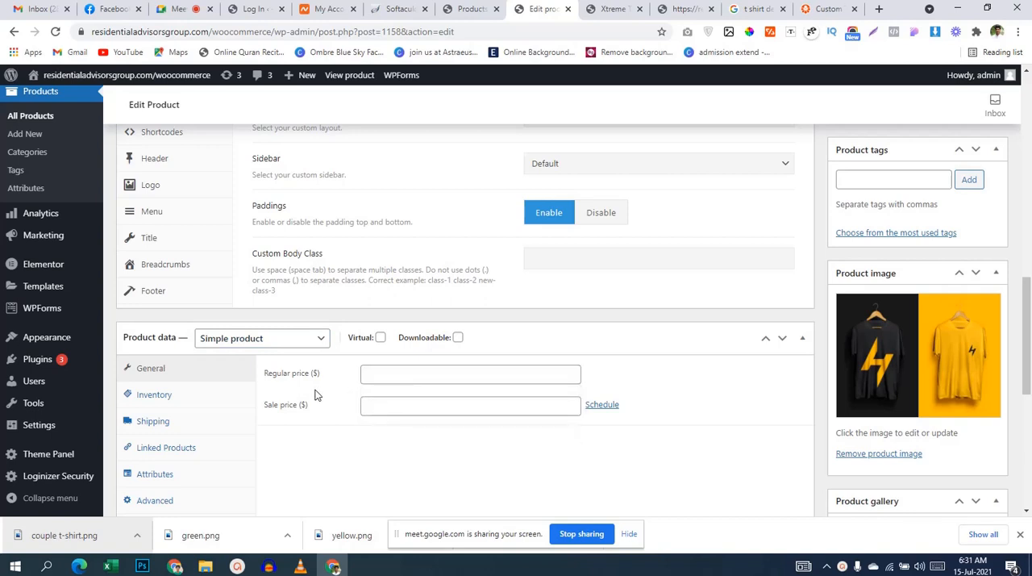
pyautogui.click(287, 339)
pyautogui.click(283, 407)
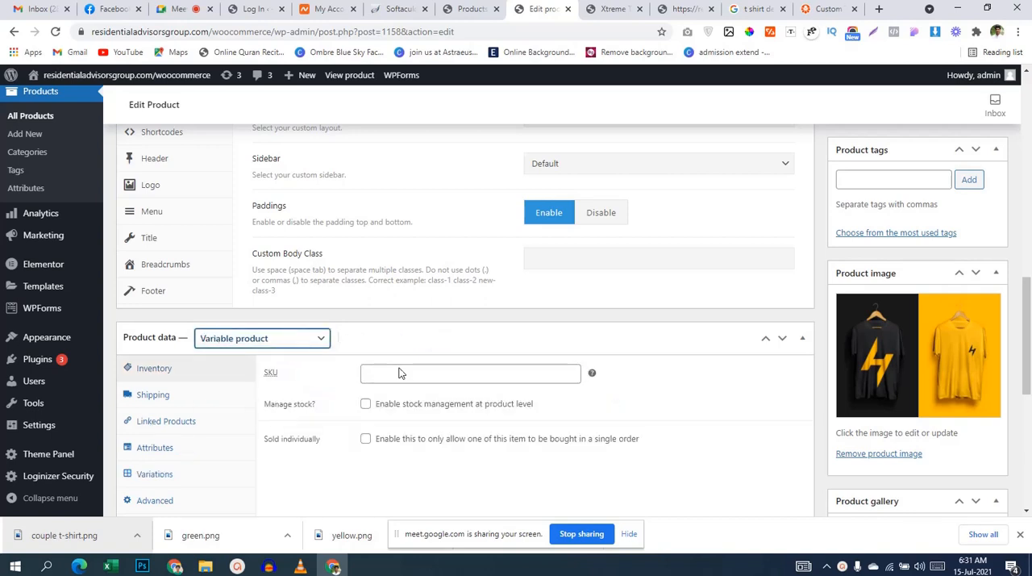
# Step: Set the regular price of all the product's variations to 250 with a bulk action
pyautogui.scroll(-2, 394, 365)
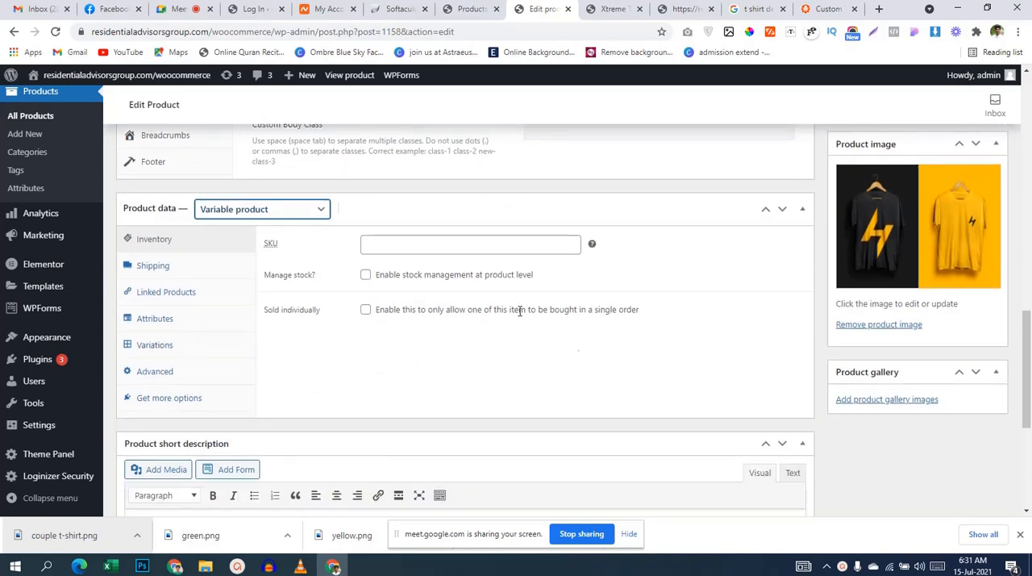
pyautogui.click(606, 9)
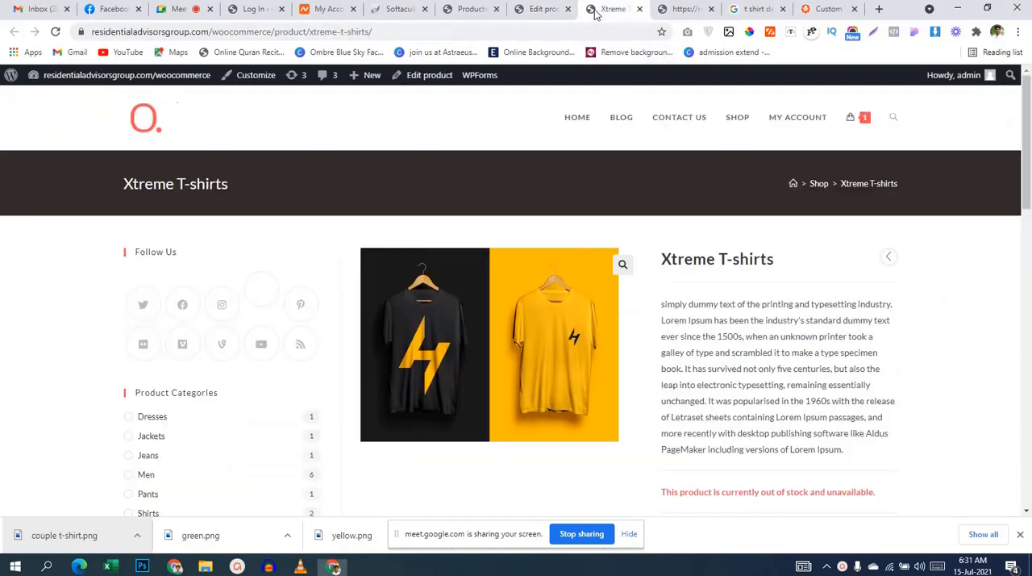
pyautogui.click(538, 9)
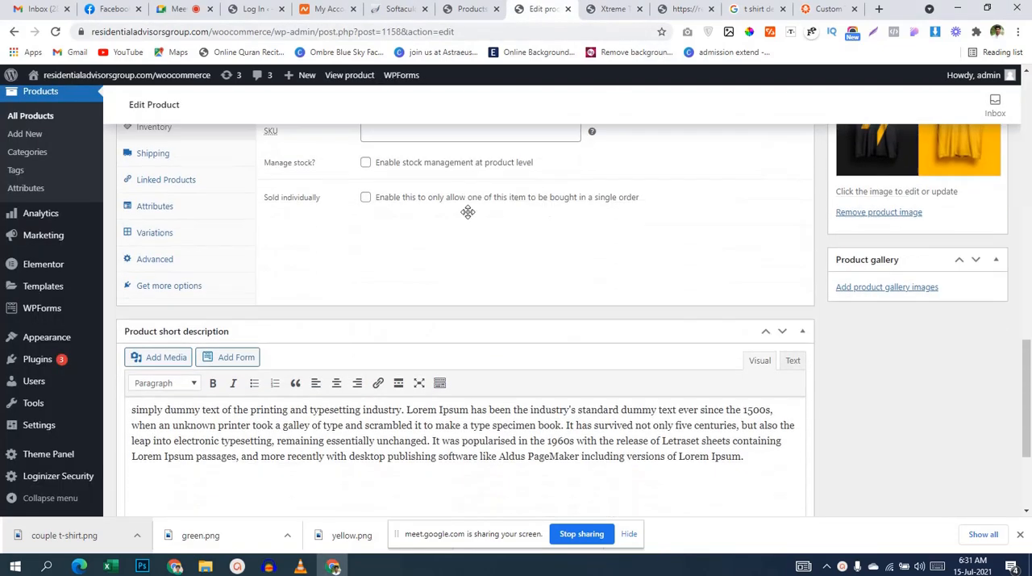
pyautogui.click(169, 216)
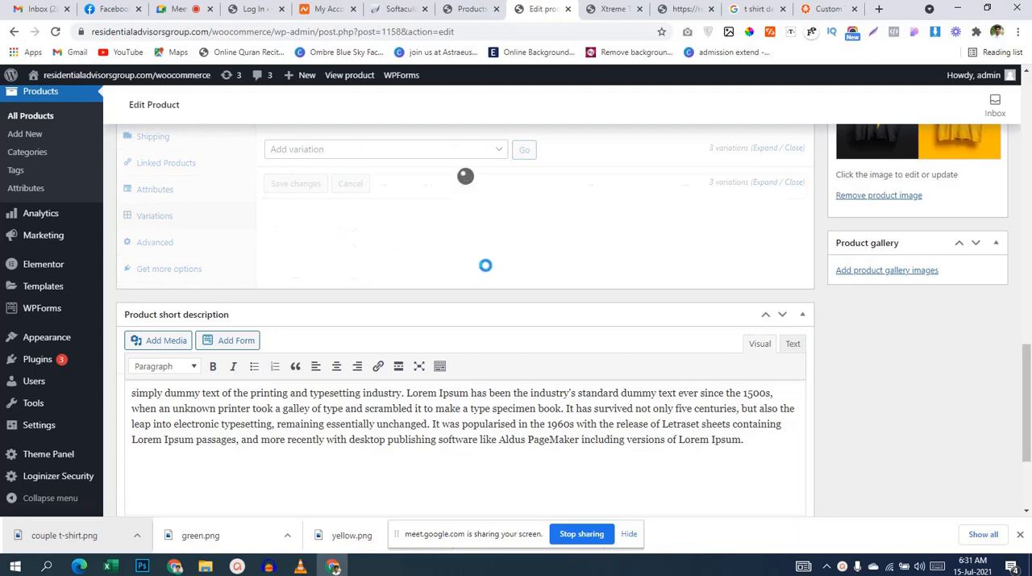
pyautogui.click(419, 213)
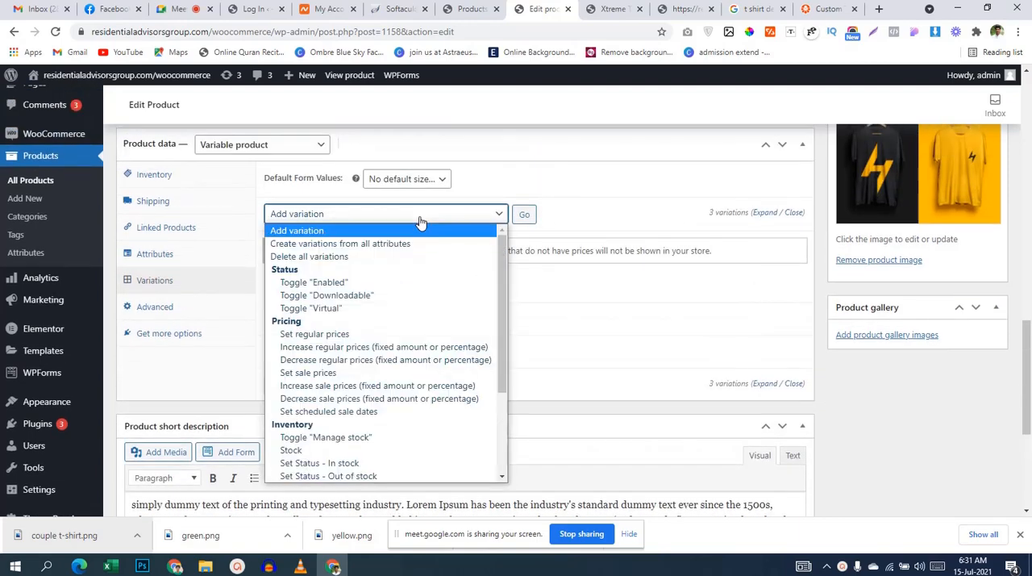
pyautogui.click(348, 334)
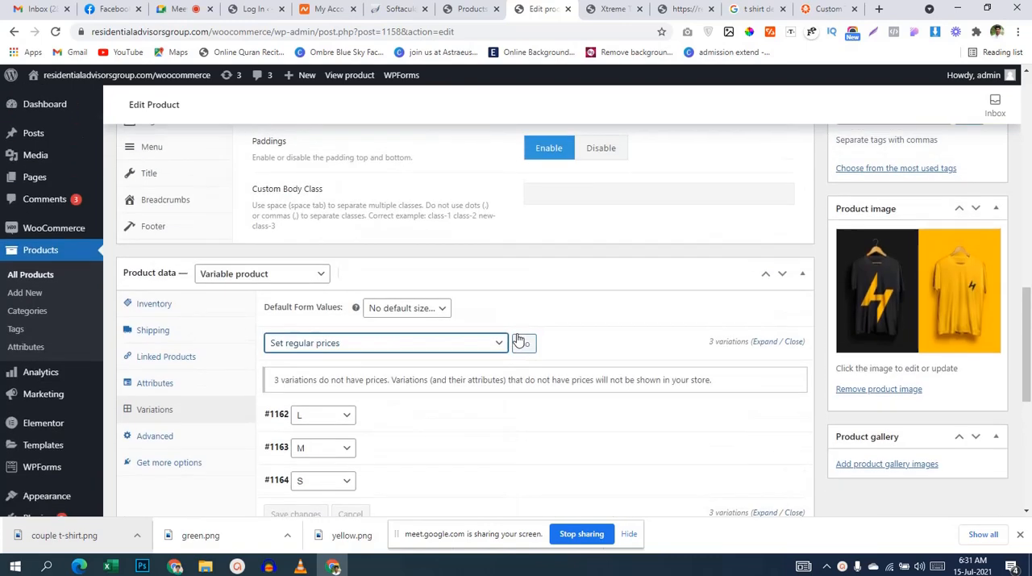
pyautogui.click(527, 345)
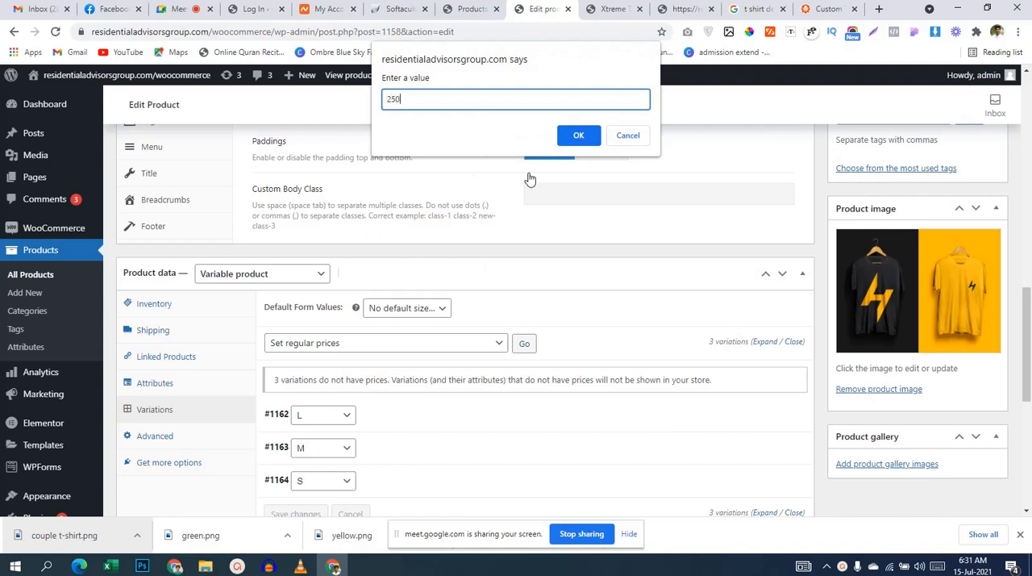
pyautogui.click(574, 137)
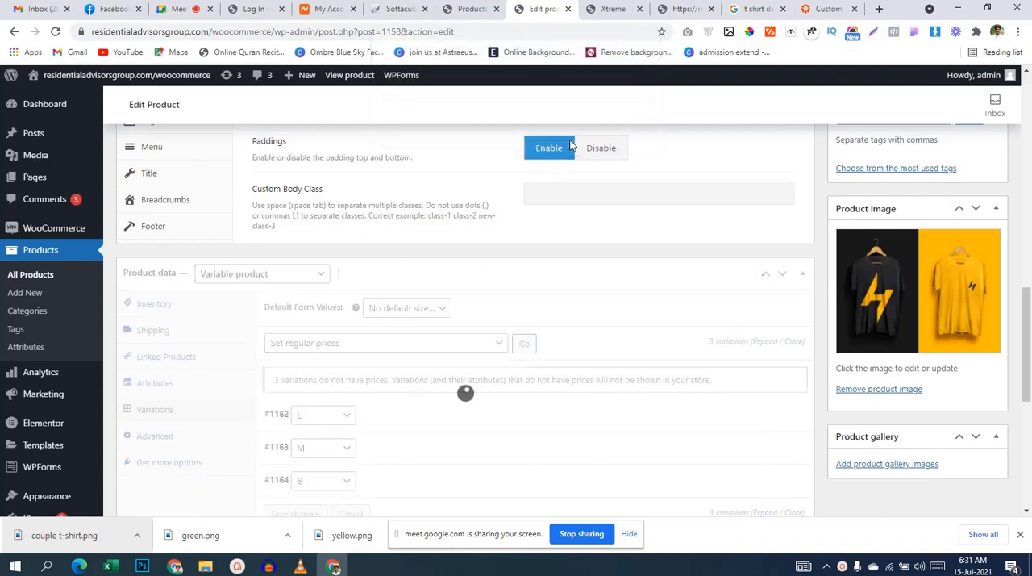
# Step: Check the regular price and other settings of the L variation
pyautogui.scroll(-1, 538, 308)
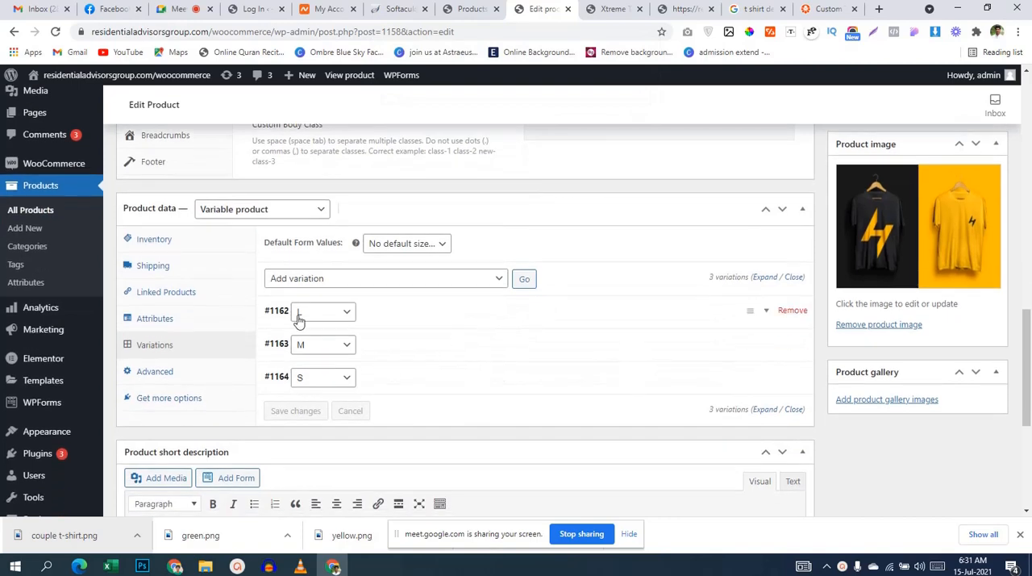
pyautogui.click(390, 311)
pyautogui.scroll(-2, 564, 379)
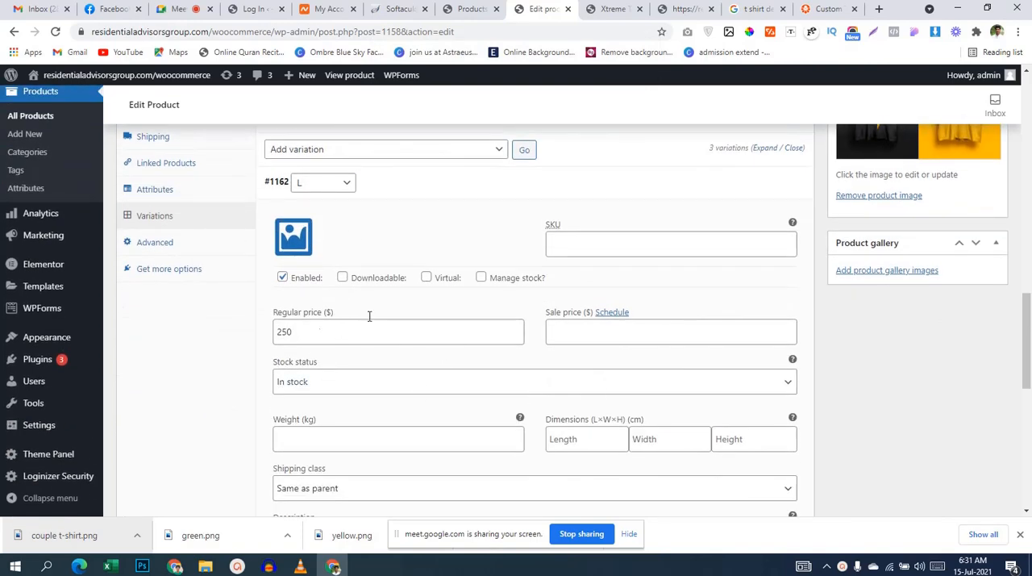
pyautogui.scroll(-8, 409, 327)
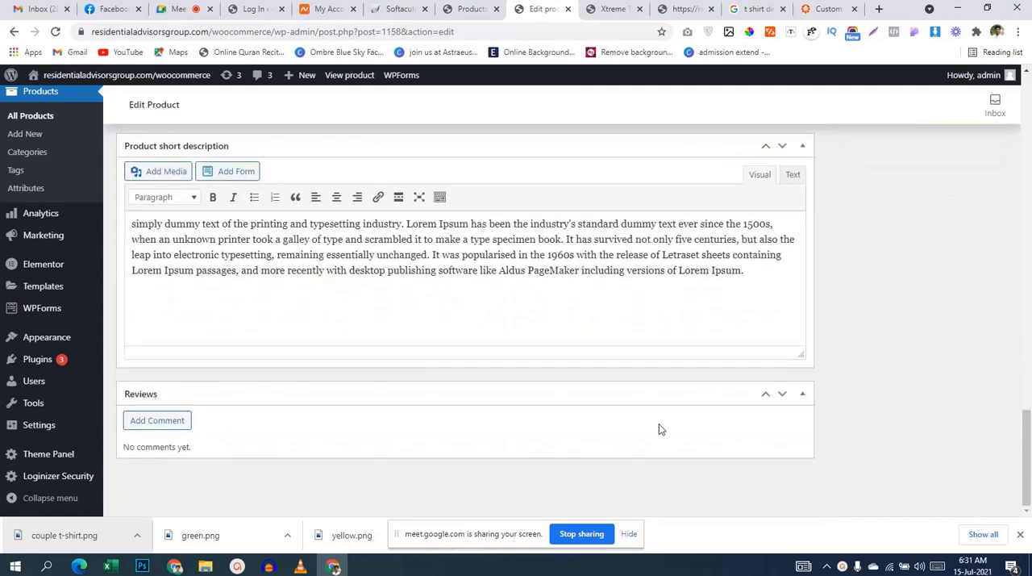
# Step: Update the Xtreme T-shirts product to save its variation changes
pyautogui.scroll(10, 659, 424)
pyautogui.scroll(5, 724, 386)
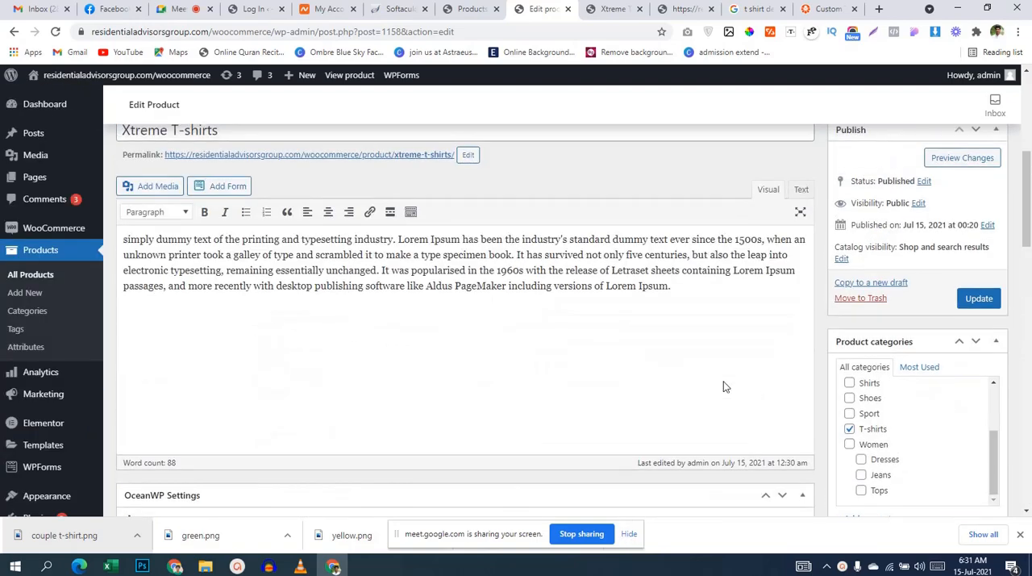
pyautogui.click(971, 307)
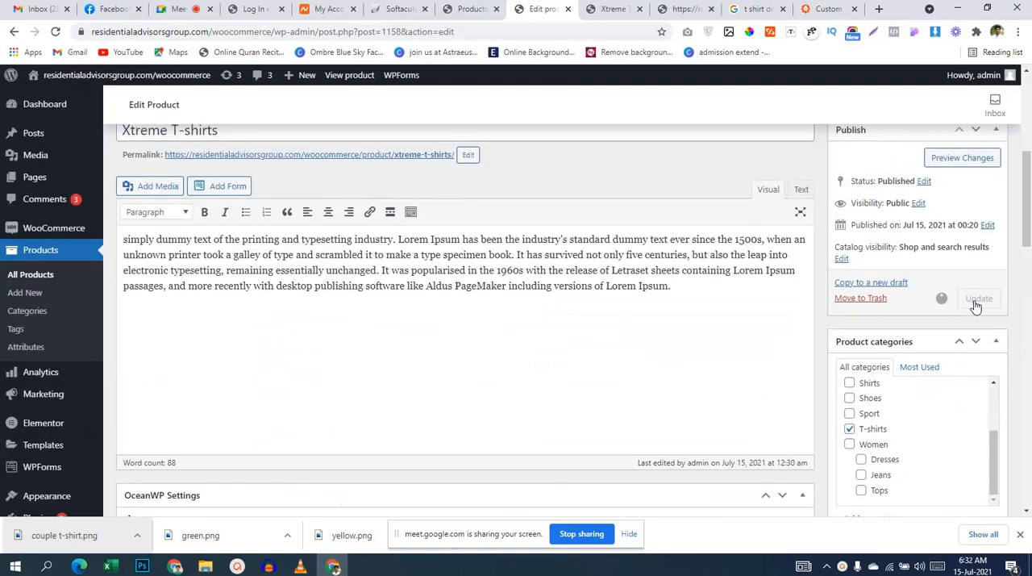
# Step: Reload the Xtreme T-shirts store page, test its size selector with L, and clear the selection
pyautogui.click(613, 8)
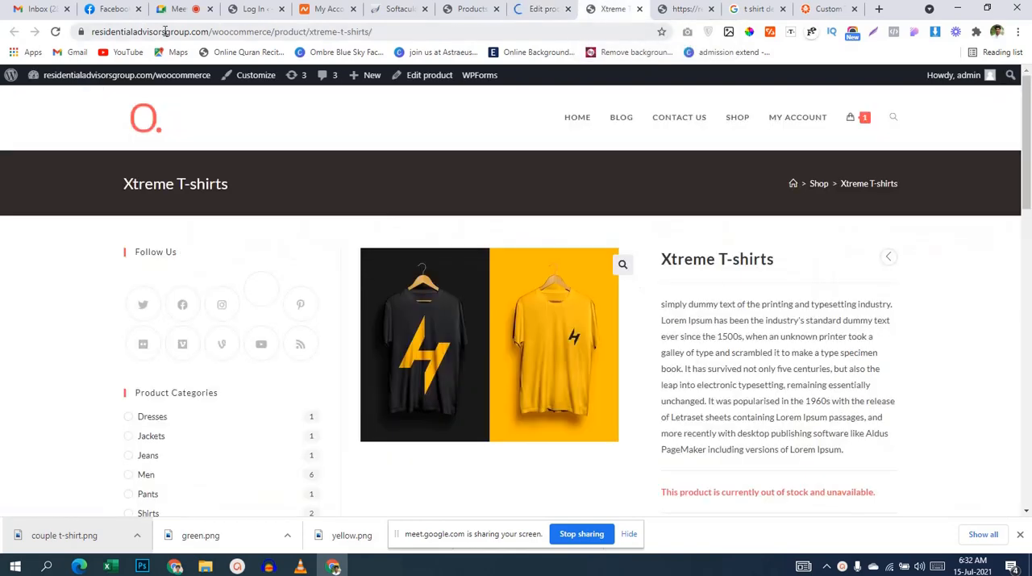
pyautogui.click(58, 34)
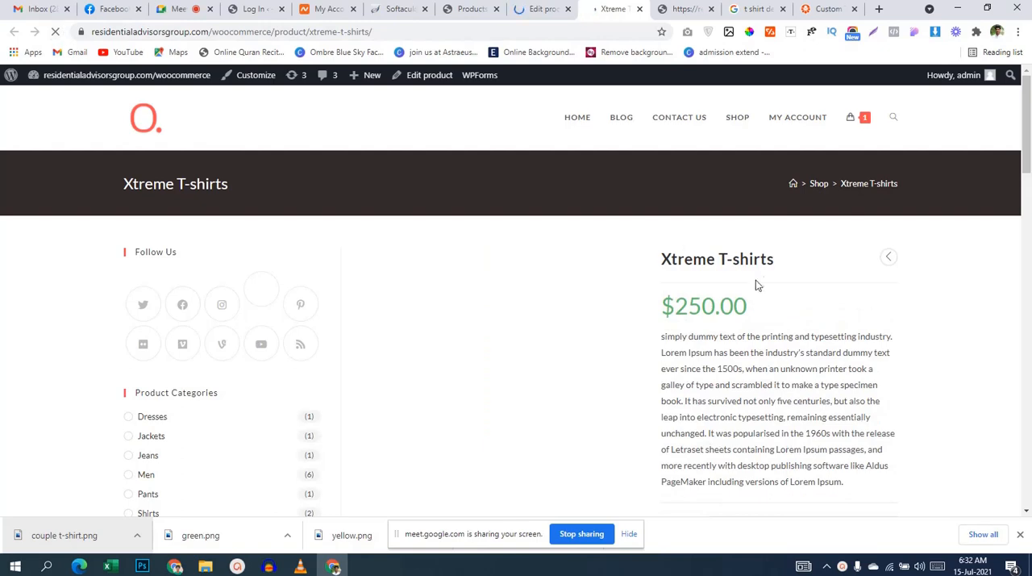
pyautogui.scroll(-1, 830, 302)
pyautogui.scroll(-2, 830, 303)
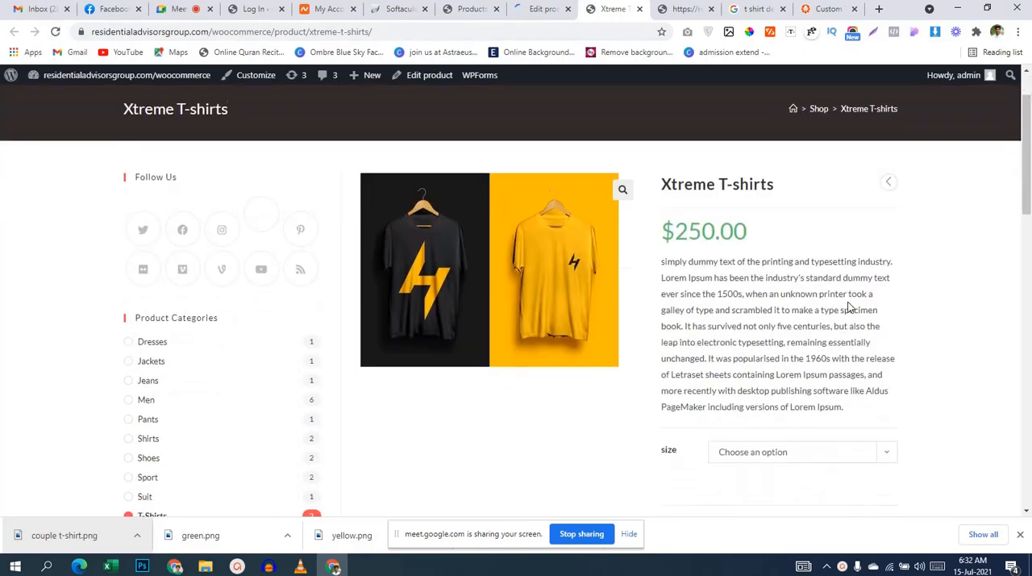
pyautogui.click(778, 323)
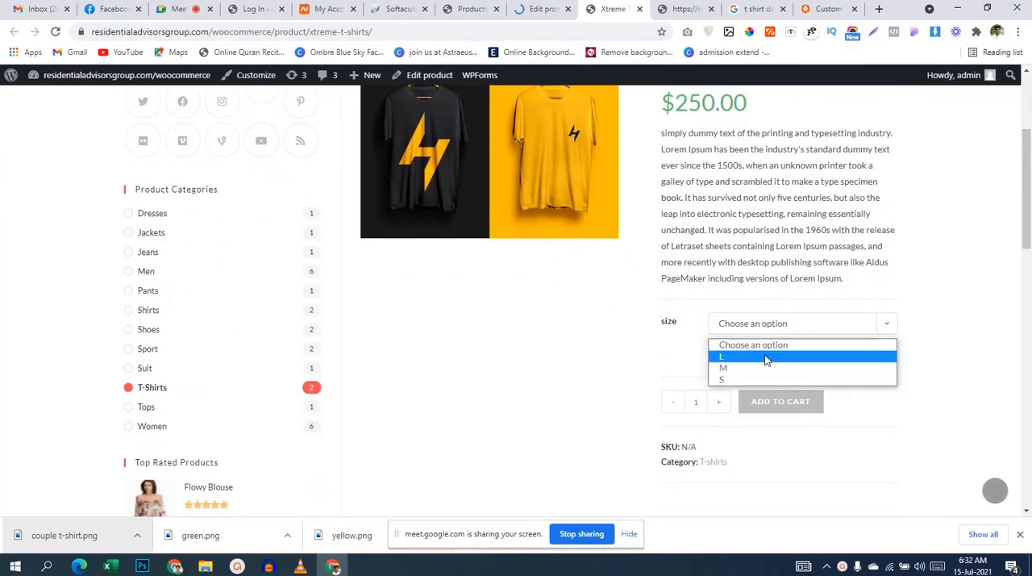
pyautogui.click(765, 357)
pyautogui.click(733, 360)
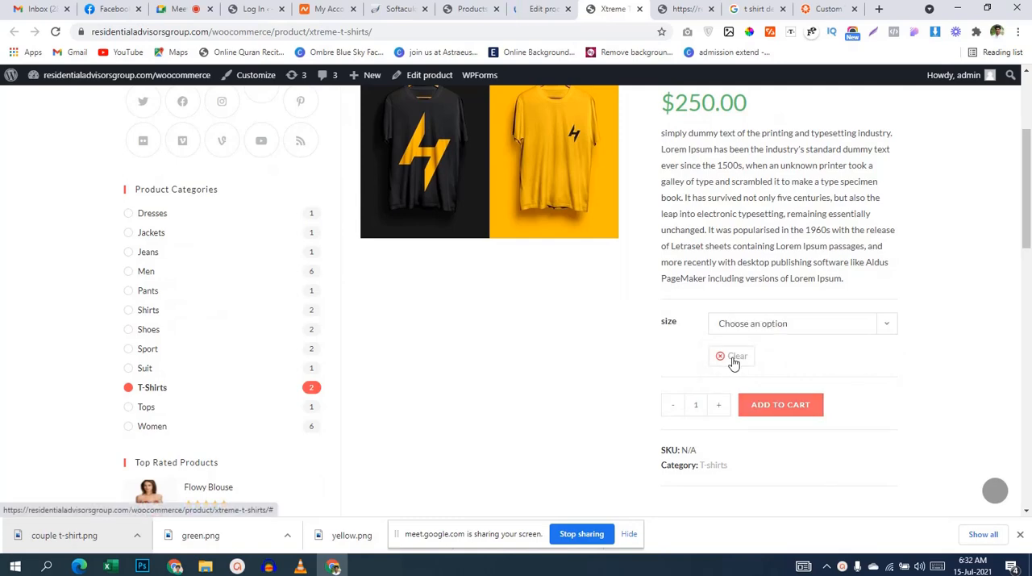
# Step: Review the price on the Xtreme T-shirts store page and choose size L again
pyautogui.scroll(1, 637, 359)
pyautogui.scroll(2, 642, 360)
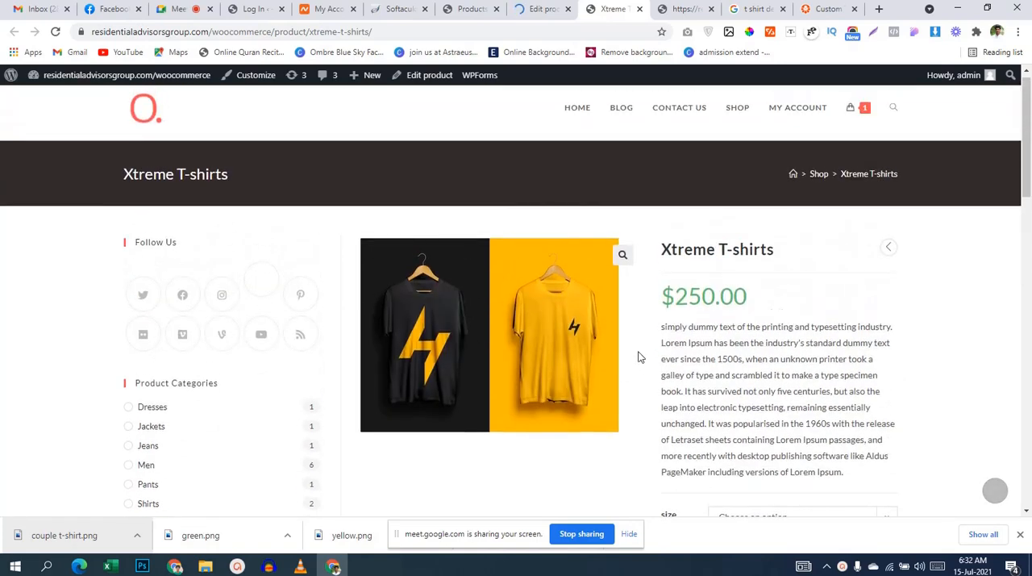
pyautogui.moveTo(674, 296); pyautogui.dragTo(762, 299)
pyautogui.click(773, 298)
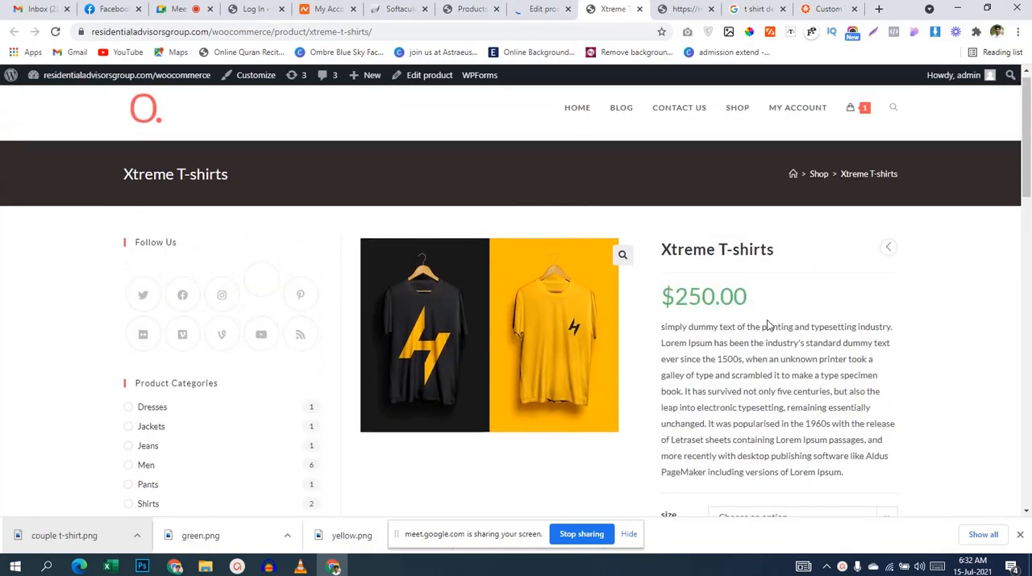
pyautogui.scroll(-3, 726, 307)
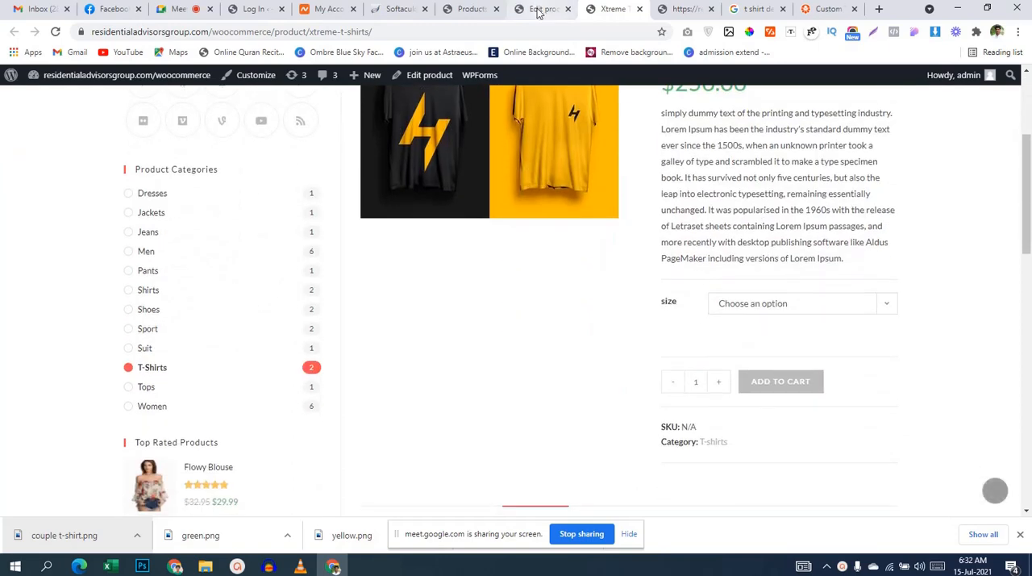
pyautogui.scroll(2, 725, 178)
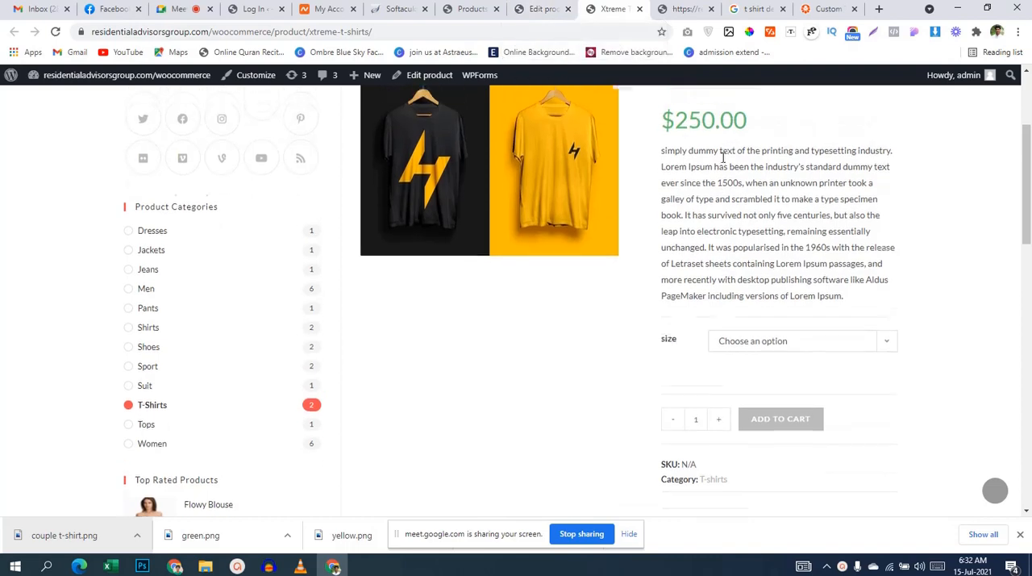
pyautogui.scroll(-1, 780, 262)
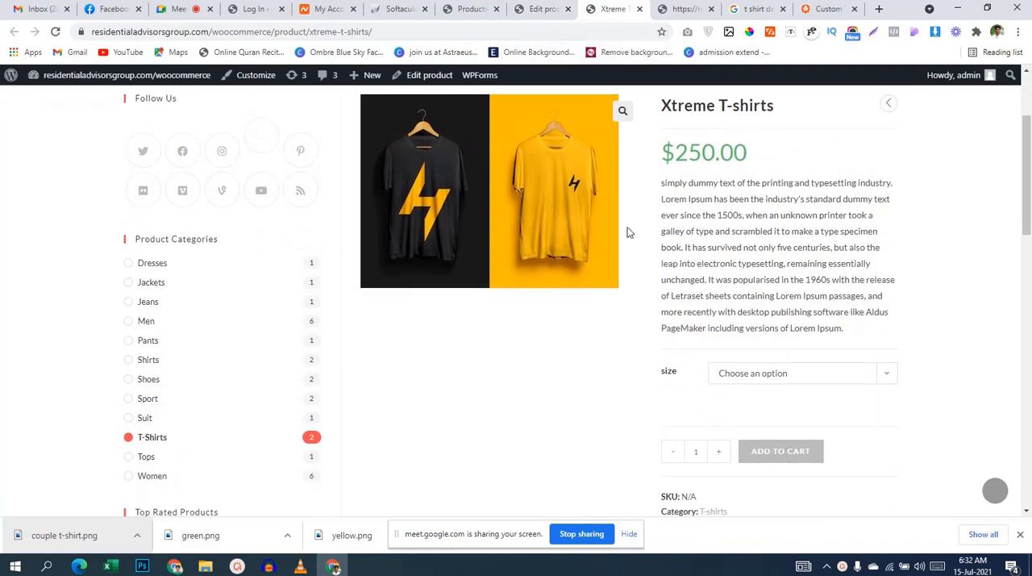
pyautogui.click(783, 374)
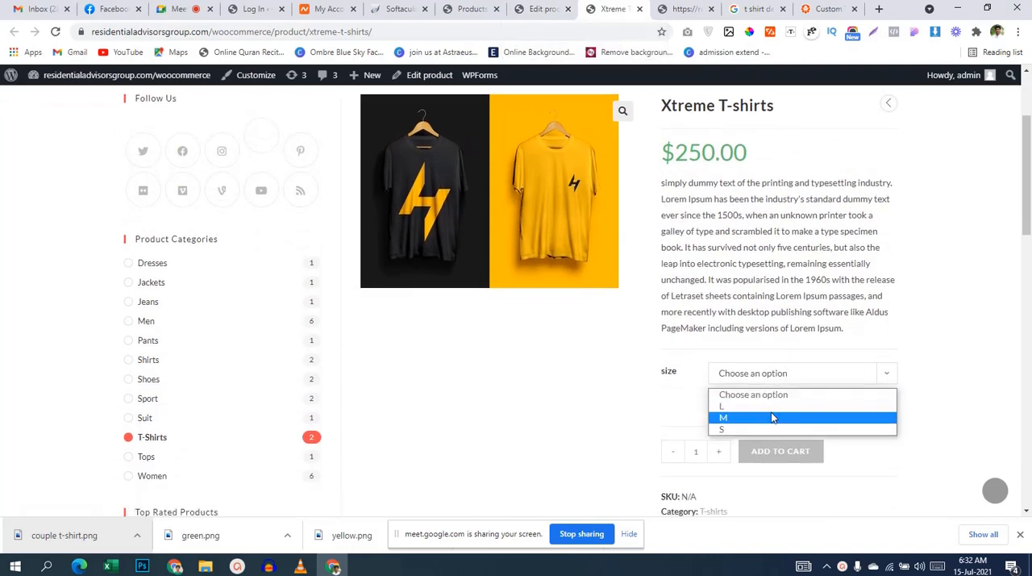
pyautogui.click(771, 405)
pyautogui.scroll(1, 771, 382)
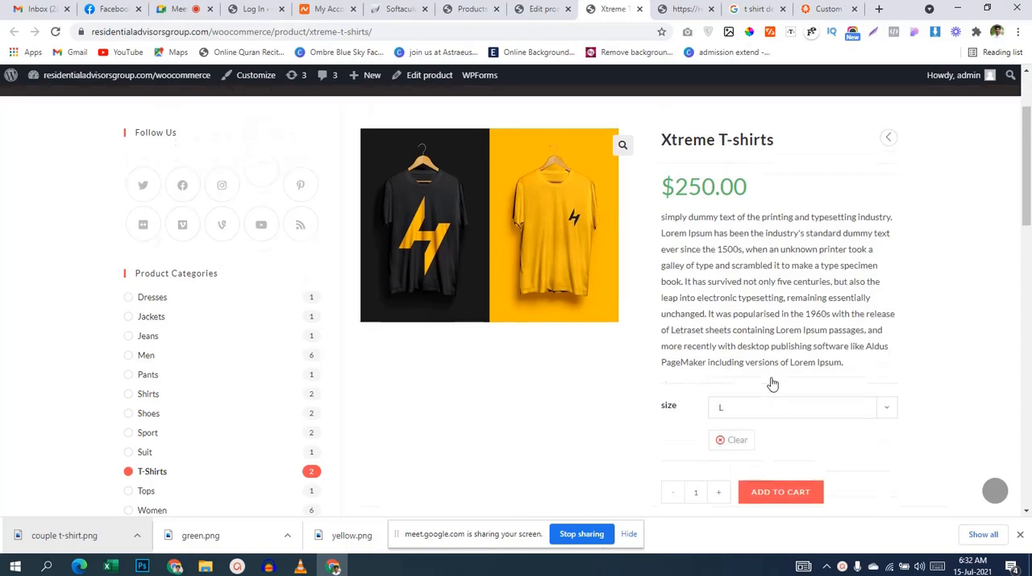
pyautogui.scroll(-2, 684, 265)
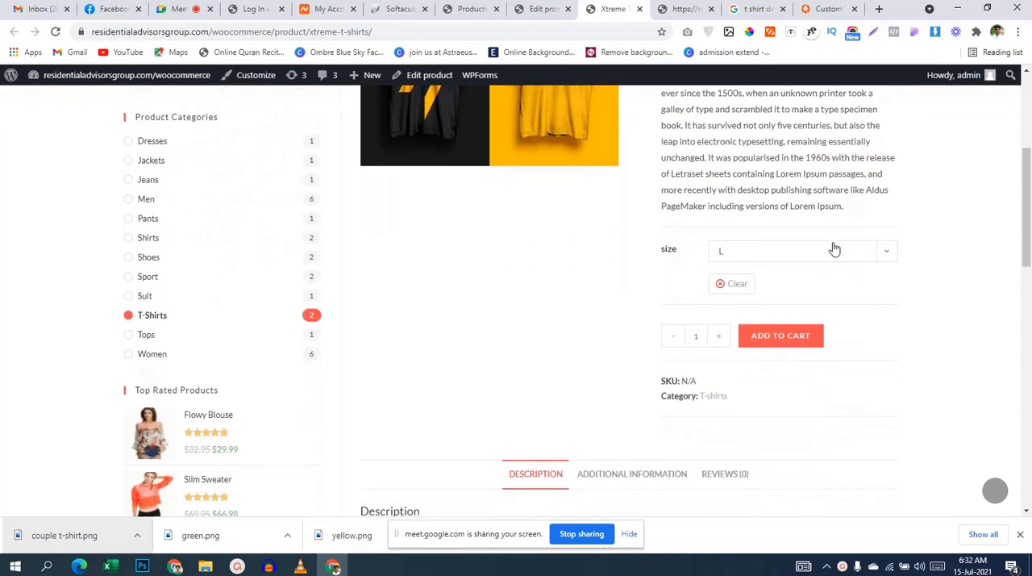
# Step: Return to the store's admin area and add a new product attribute named color
pyautogui.click(539, 10)
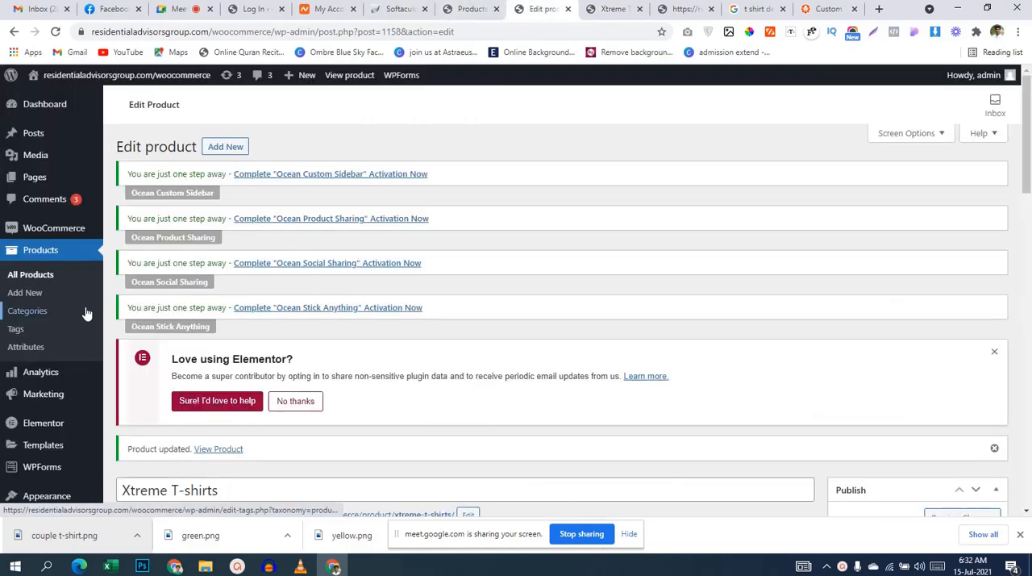
pyautogui.scroll(-2, 293, 327)
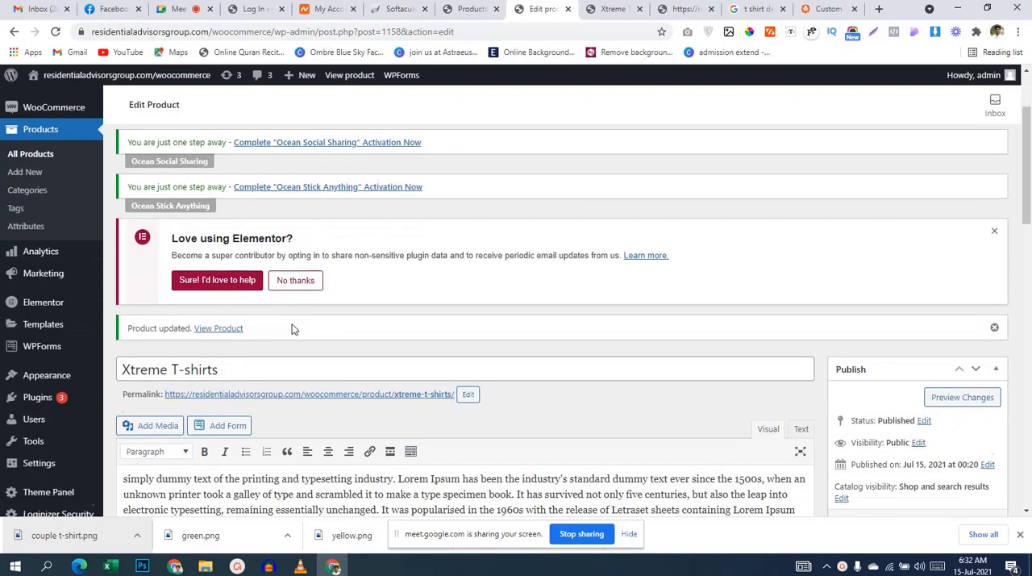
pyautogui.click(50, 219)
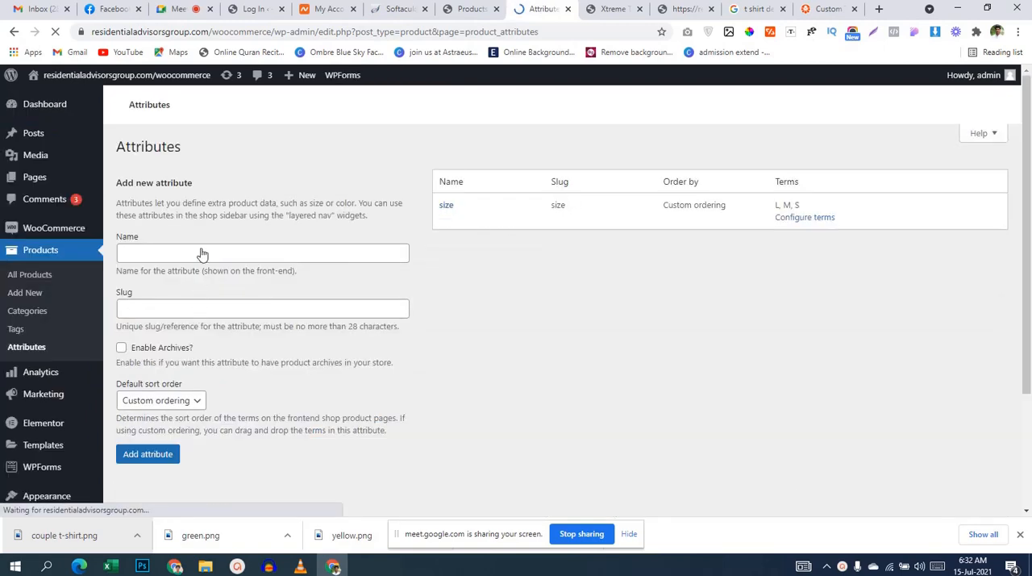
pyautogui.click(201, 253)
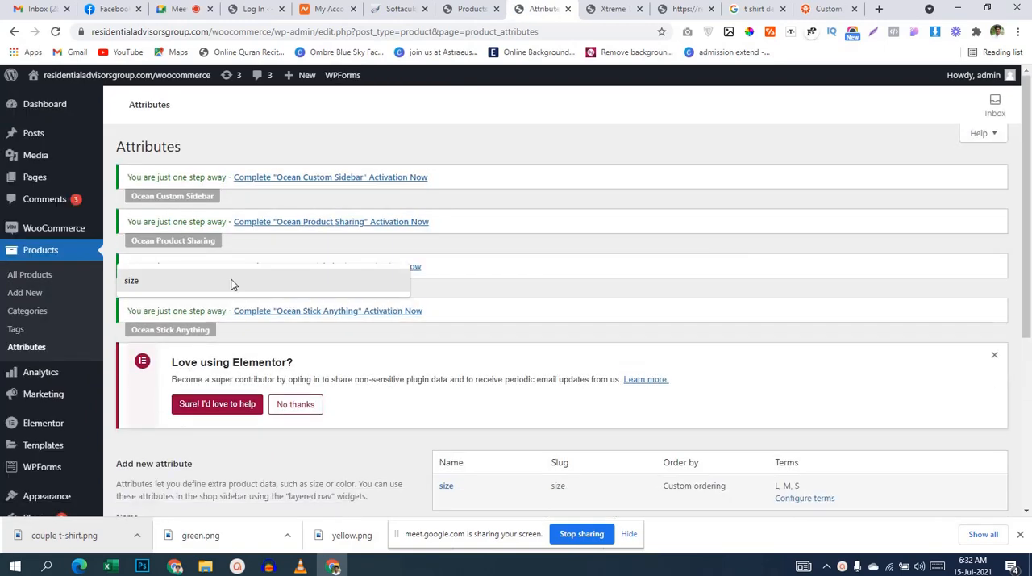
pyautogui.scroll(-3, 452, 286)
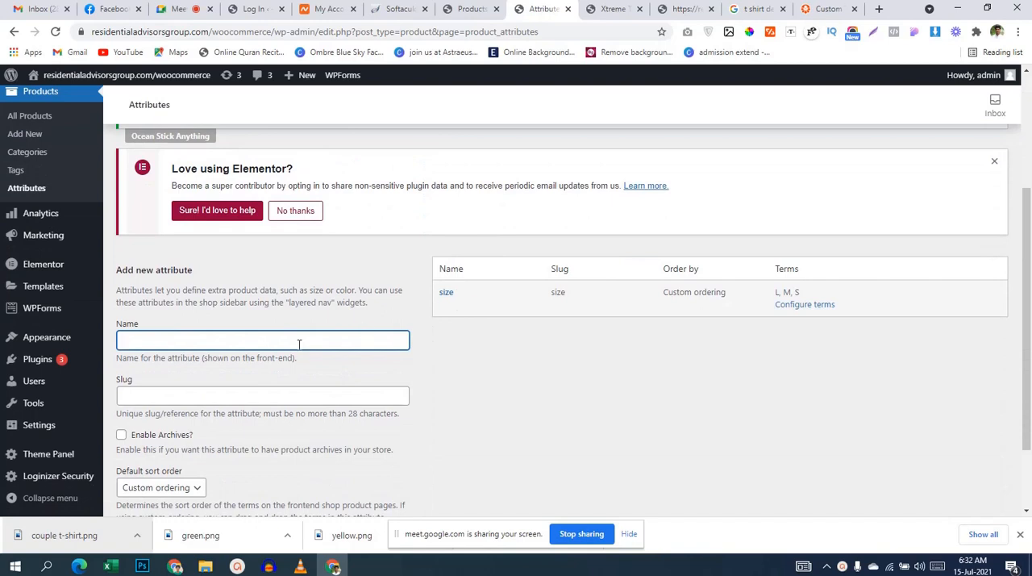
pyautogui.click(296, 342)
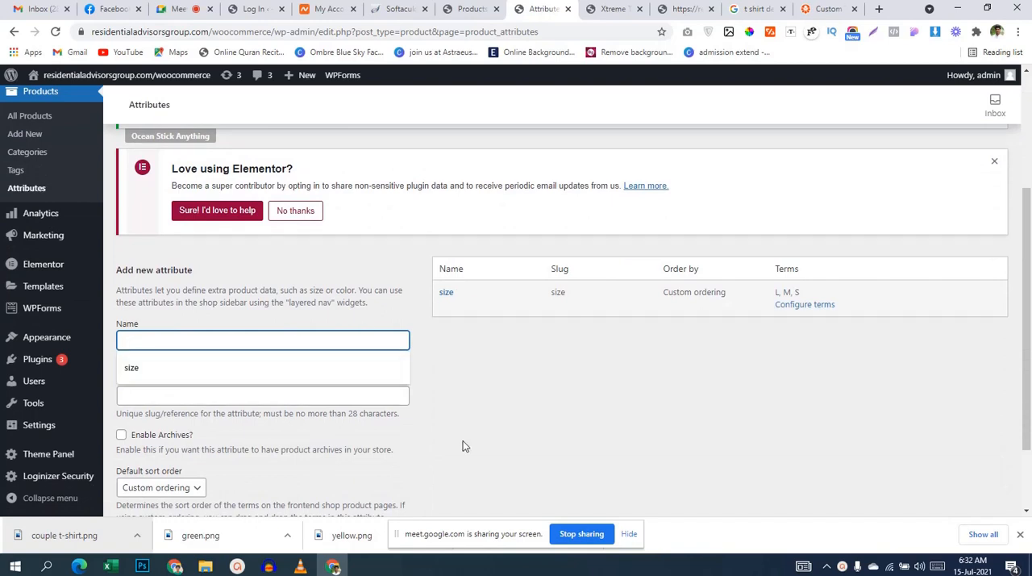
pyautogui.write('color')
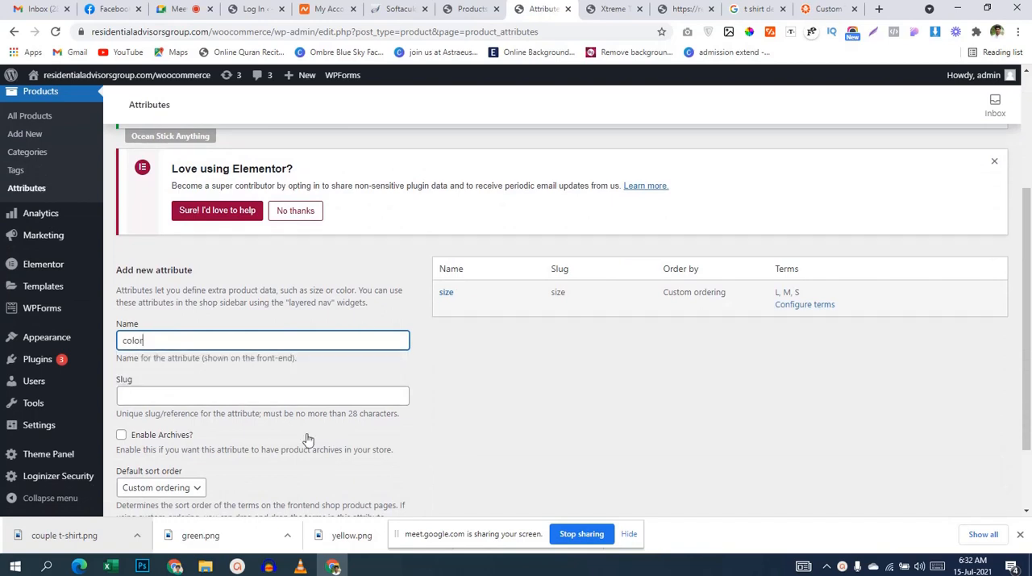
pyautogui.scroll(-2, 333, 411)
pyautogui.click(135, 446)
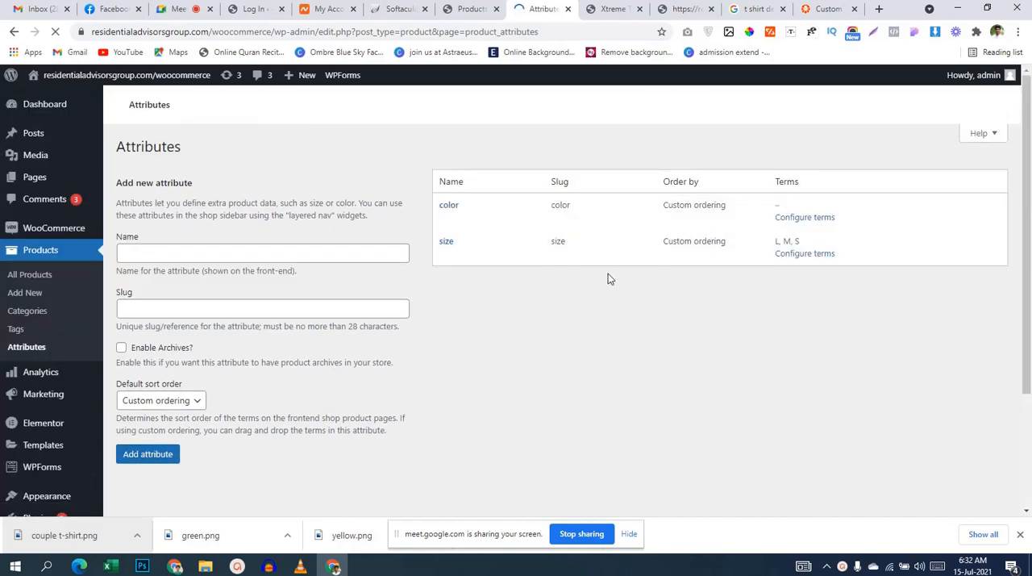
# Step: Open the terms of the color attribute and add black as a new color
pyautogui.scroll(-5, 814, 266)
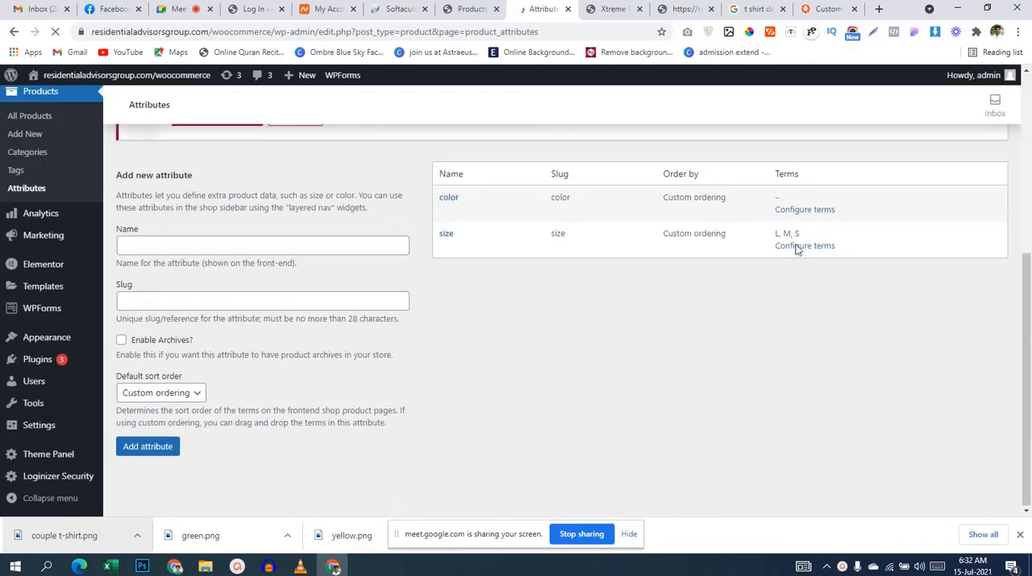
pyautogui.click(803, 213)
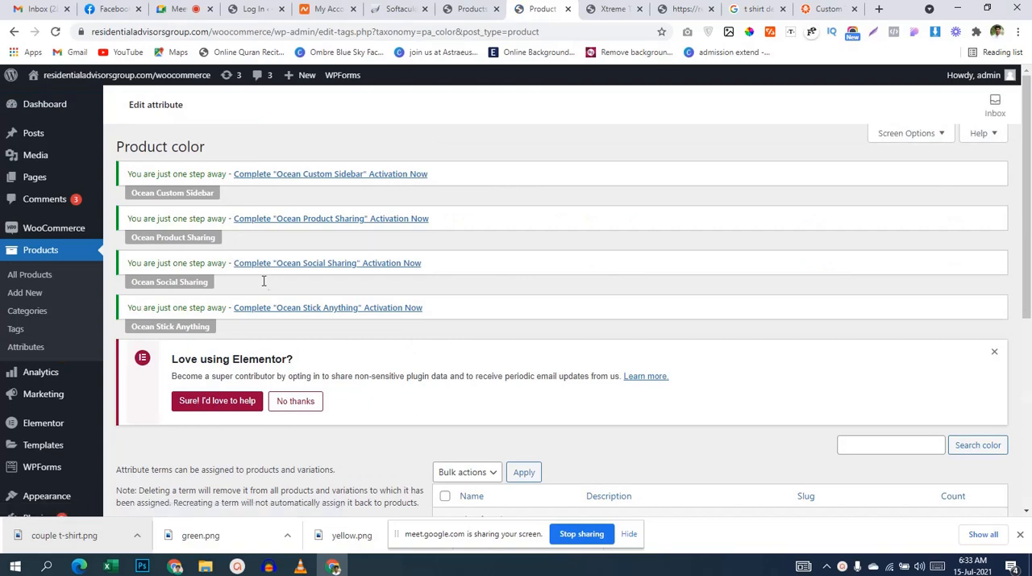
pyautogui.scroll(-3, 266, 282)
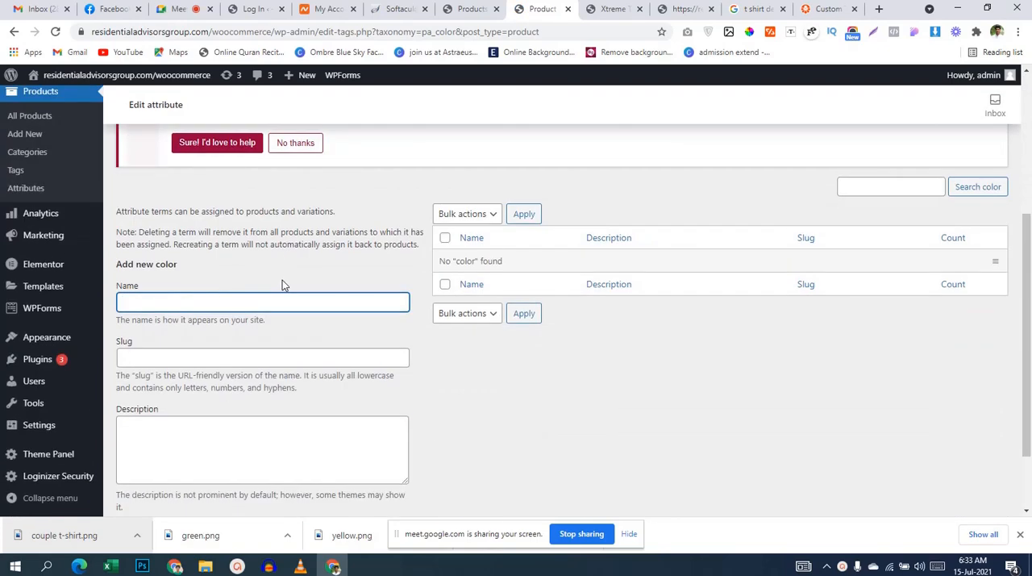
pyautogui.write('black')
pyautogui.scroll(-1, 354, 343)
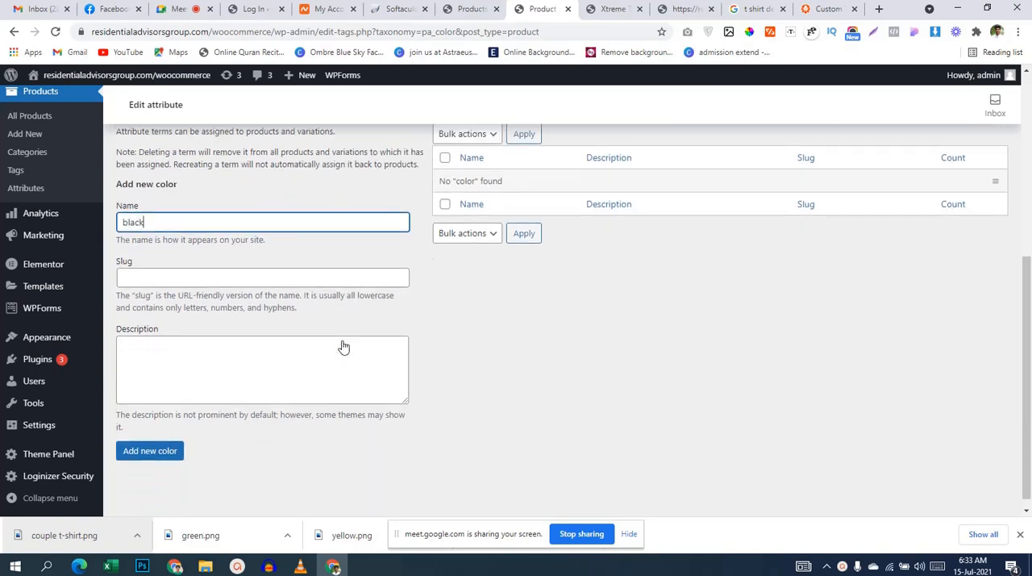
pyautogui.click(156, 443)
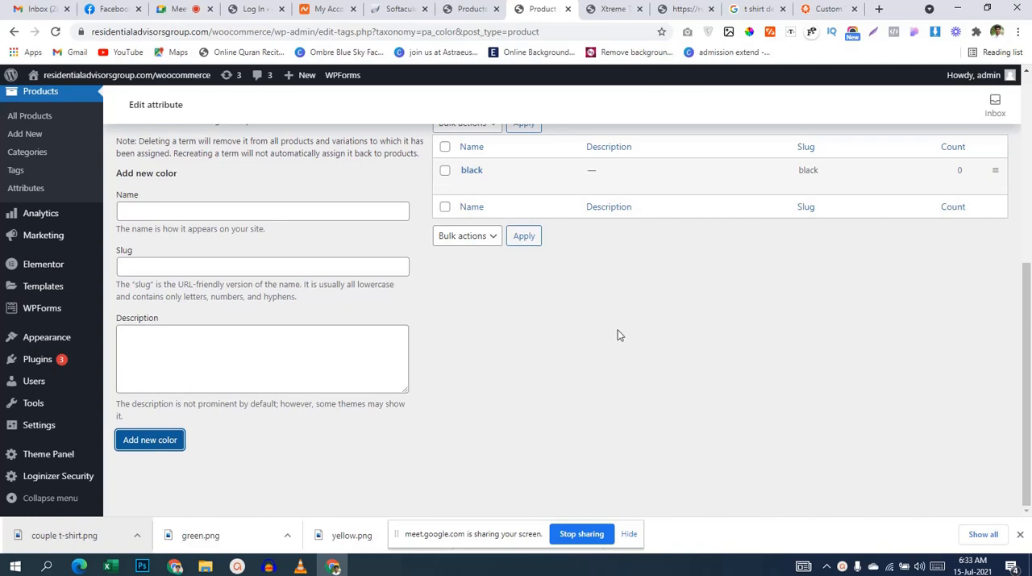
# Step: Add yellow and green as further terms of the color attribute
pyautogui.click(193, 214)
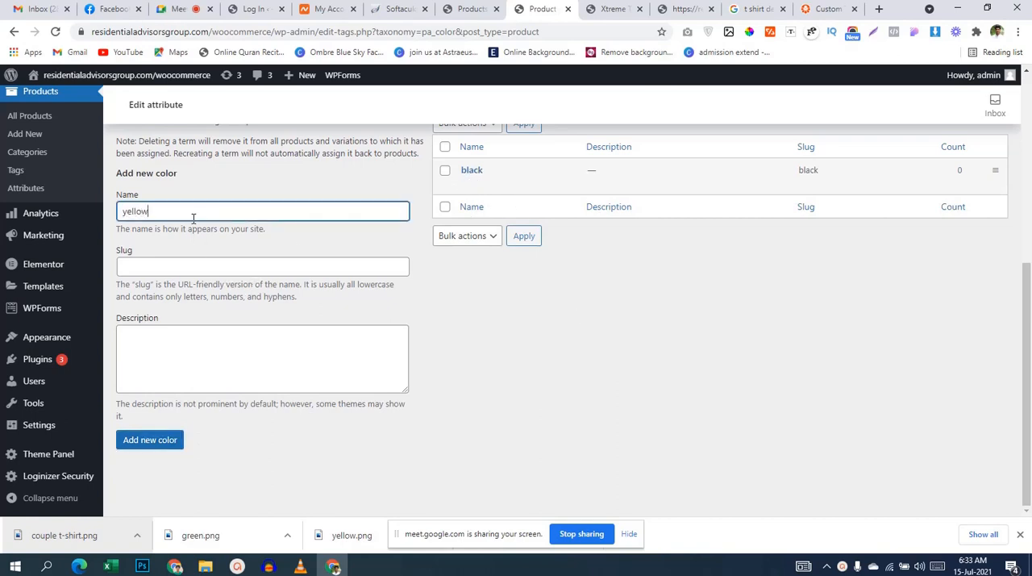
pyautogui.click(157, 441)
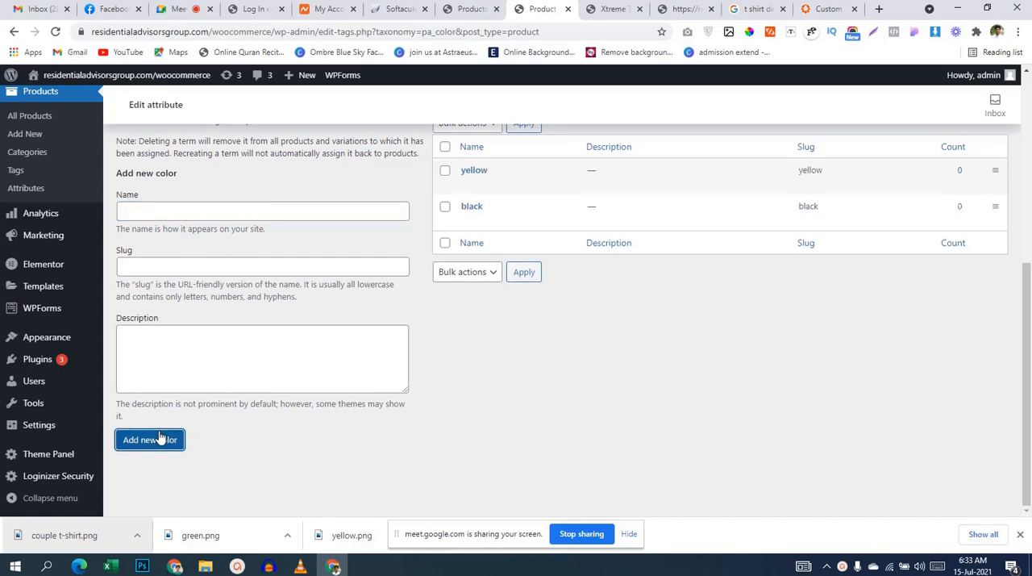
pyautogui.click(165, 213)
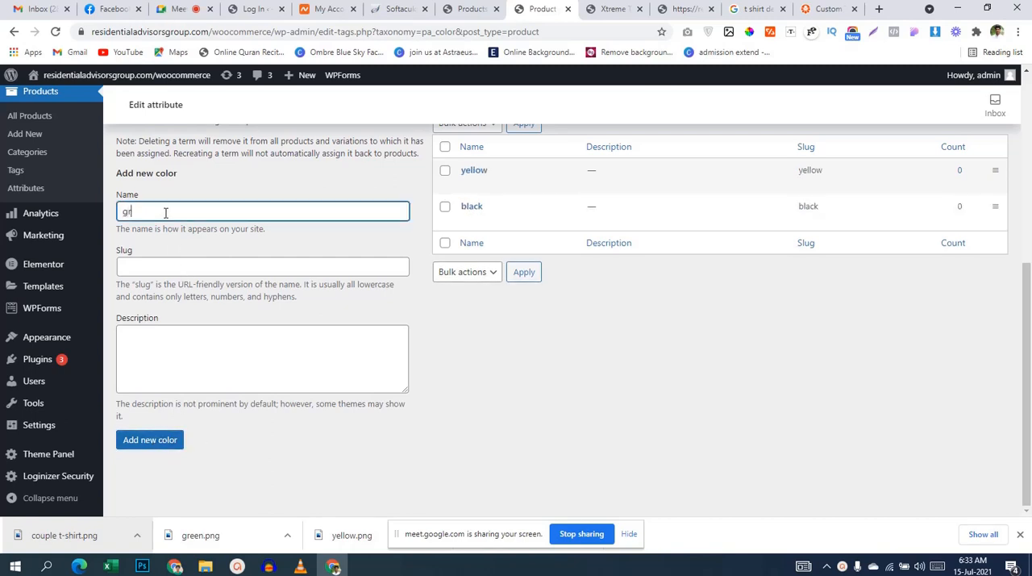
pyautogui.write('green')
pyautogui.click(135, 435)
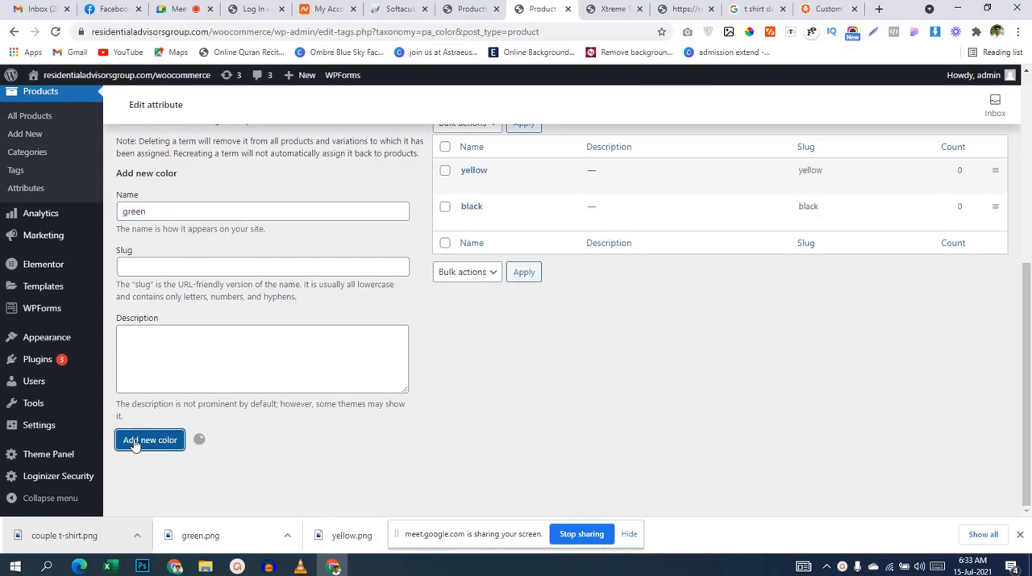
pyautogui.scroll(3, 561, 304)
pyautogui.scroll(-3, 560, 304)
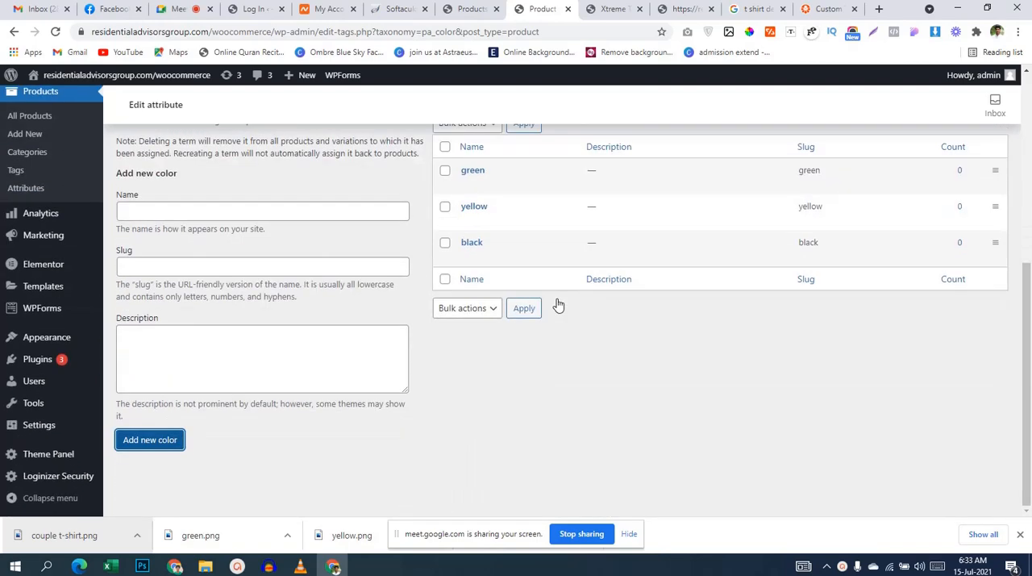
# Step: Go to the list of all products and open Xtreme T-shirts for editing
pyautogui.scroll(3, 414, 304)
pyautogui.scroll(2, 414, 304)
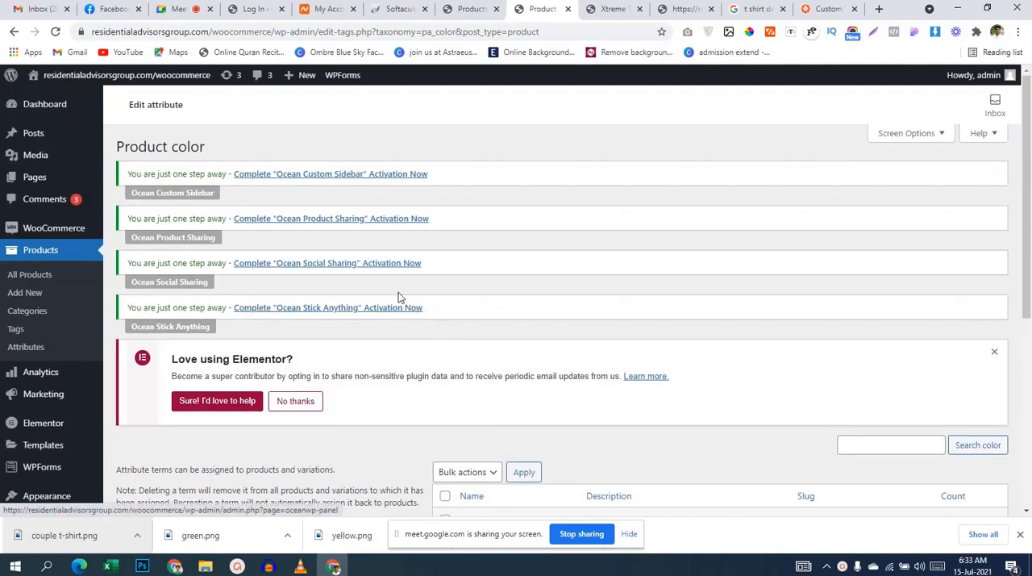
pyautogui.click(34, 276)
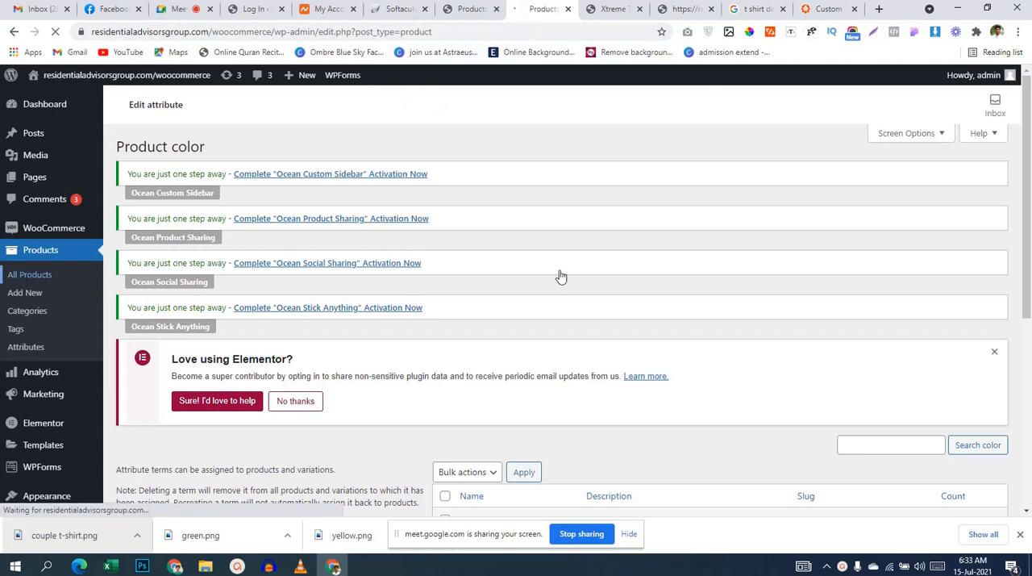
pyautogui.scroll(-1, 561, 277)
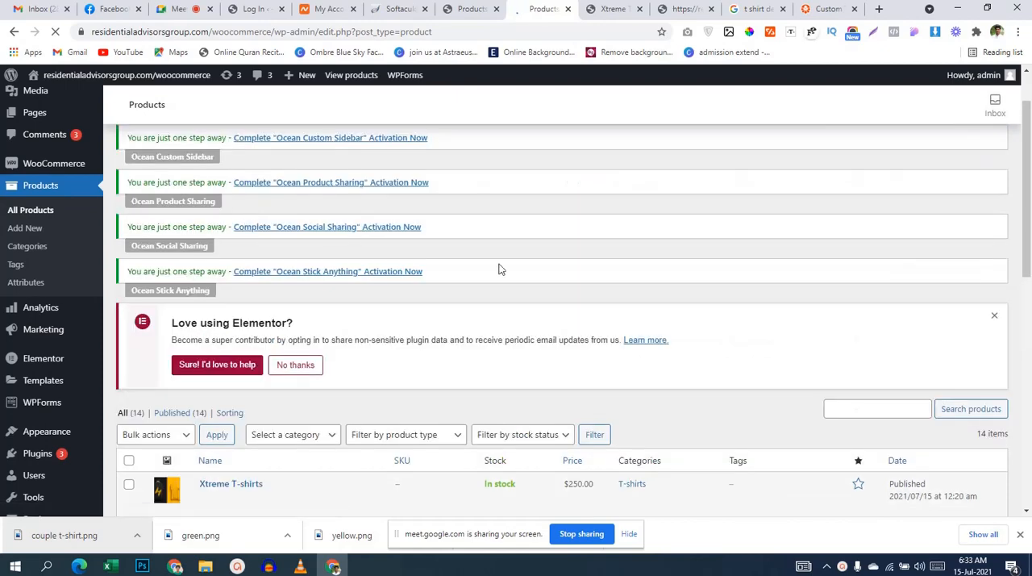
pyautogui.scroll(-3, 516, 268)
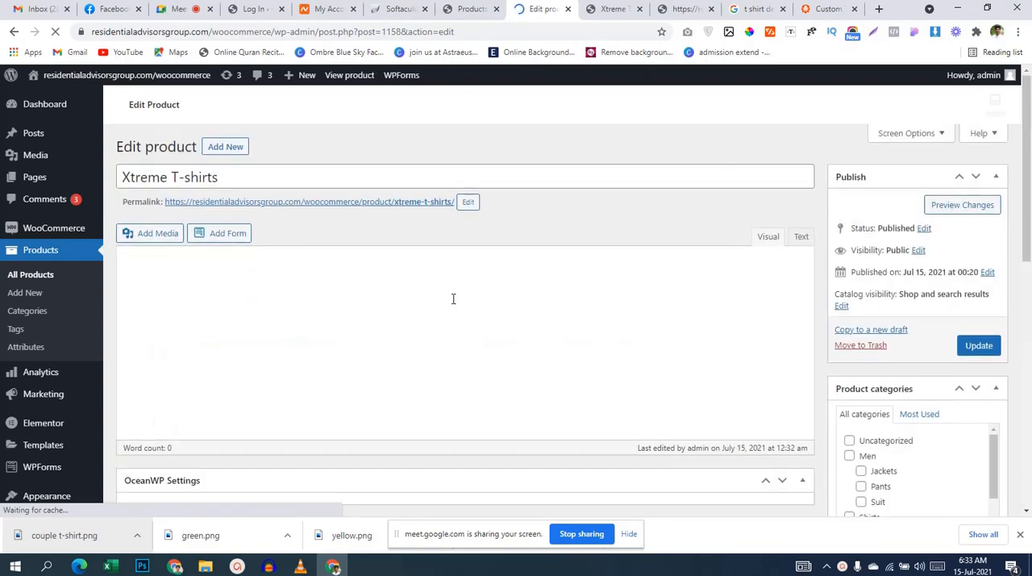
# Step: Add the color attribute to the product data of Xtreme T-shirts
pyautogui.scroll(-4, 454, 299)
pyautogui.scroll(-2, 453, 300)
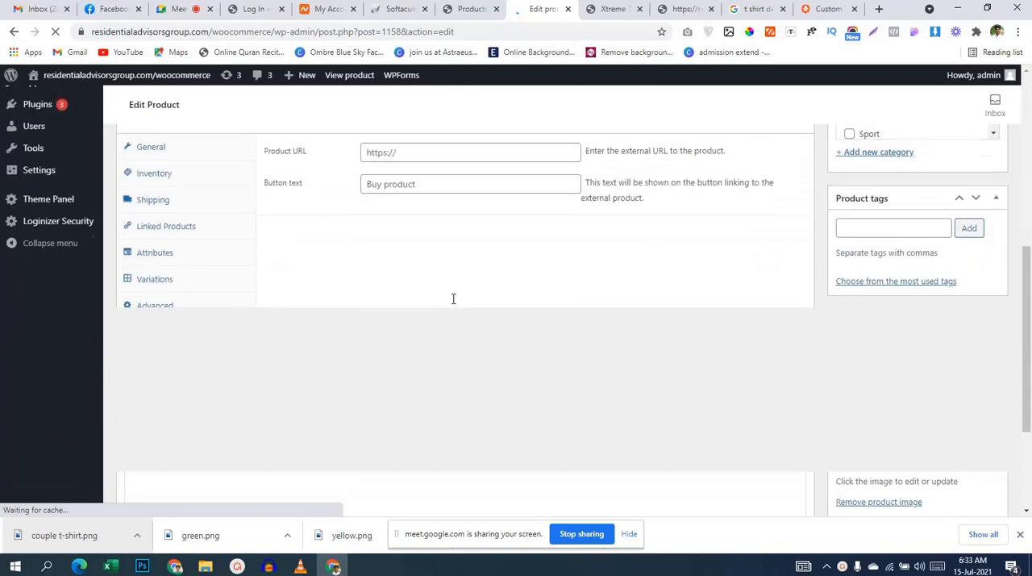
pyautogui.scroll(-5, 502, 264)
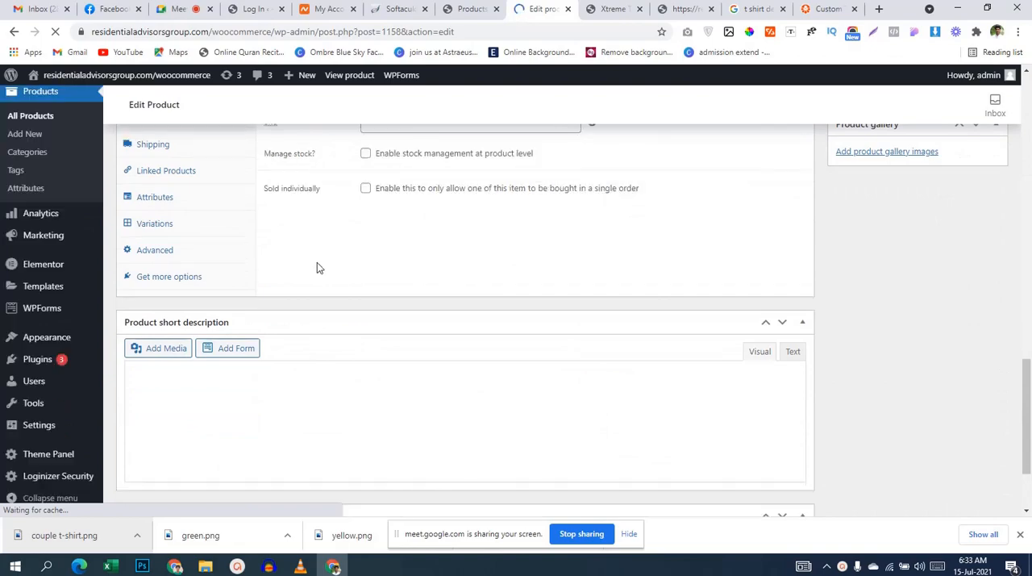
pyautogui.click(187, 242)
pyautogui.scroll(-6, 204, 262)
pyautogui.scroll(-9, 476, 258)
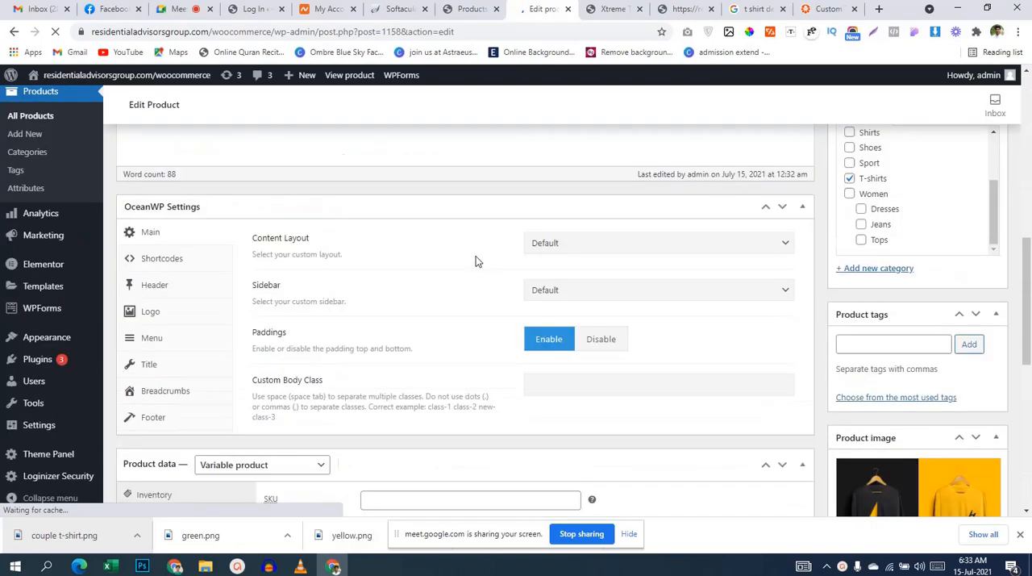
pyautogui.scroll(-2, 518, 263)
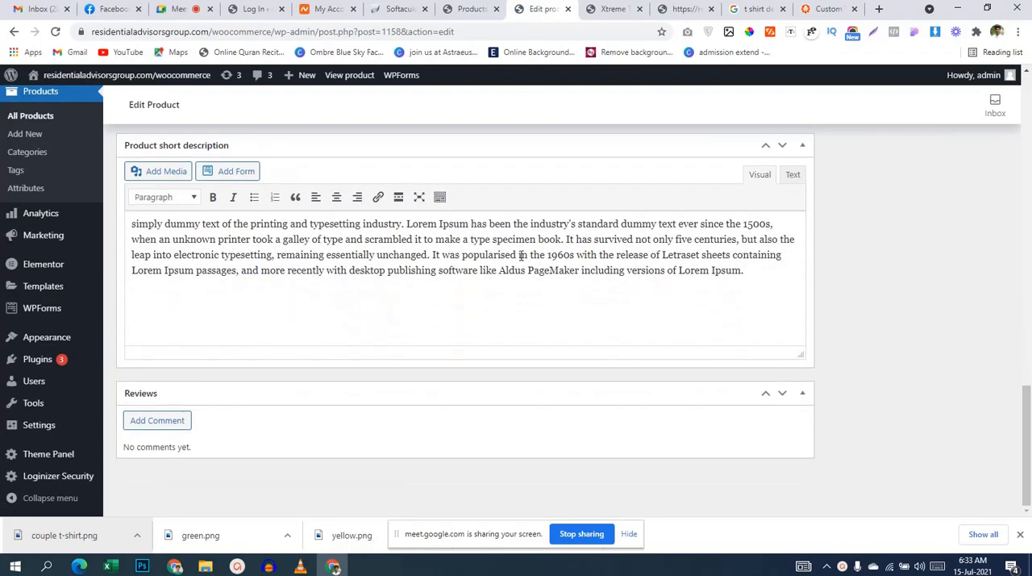
pyautogui.scroll(4, 525, 253)
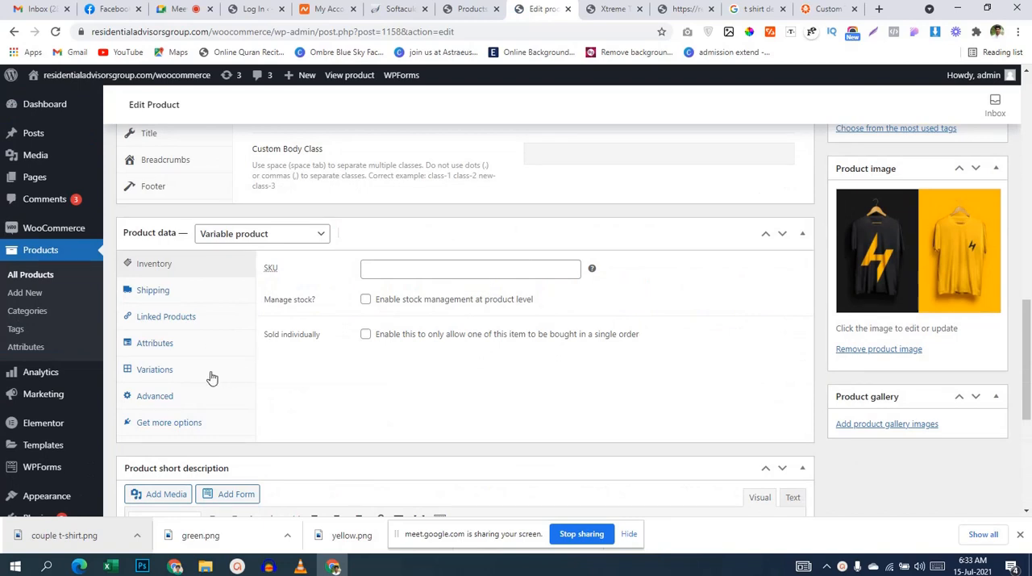
pyautogui.click(192, 349)
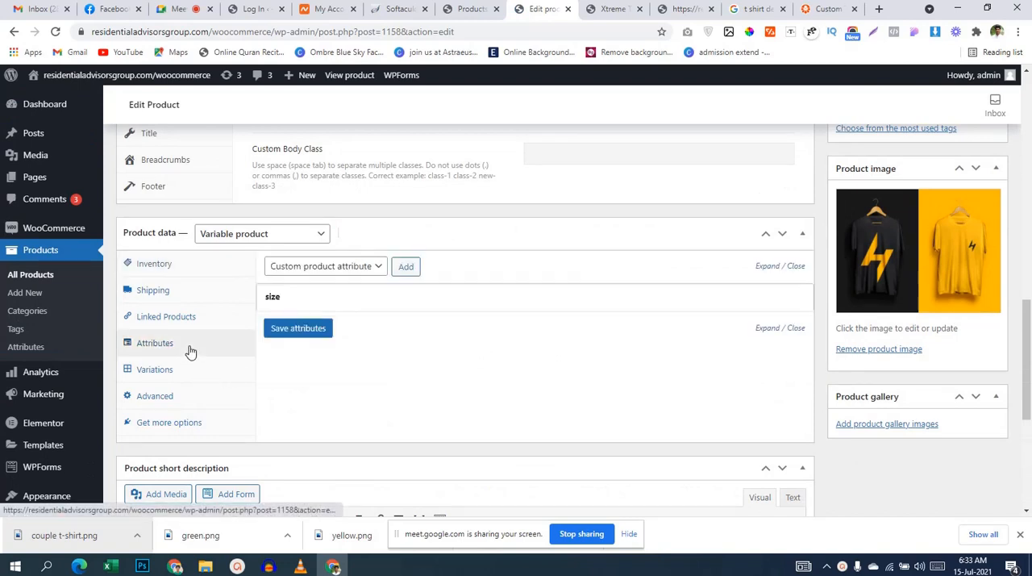
pyautogui.click(361, 273)
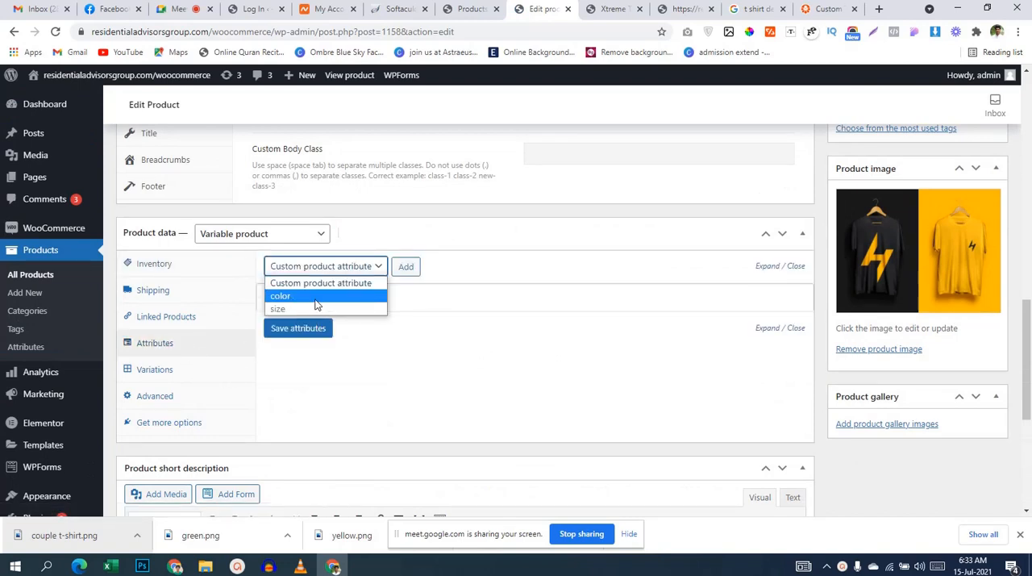
pyautogui.click(317, 298)
pyautogui.click(405, 269)
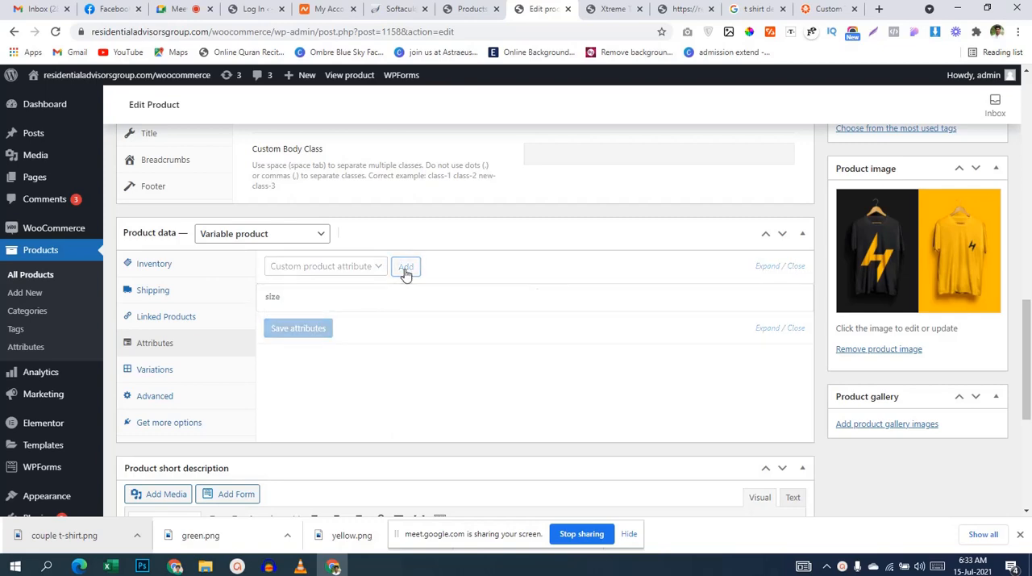
# Step: Include all terms of the color attribute, enable it for variations and save the product's attributes
pyautogui.scroll(-2, 475, 338)
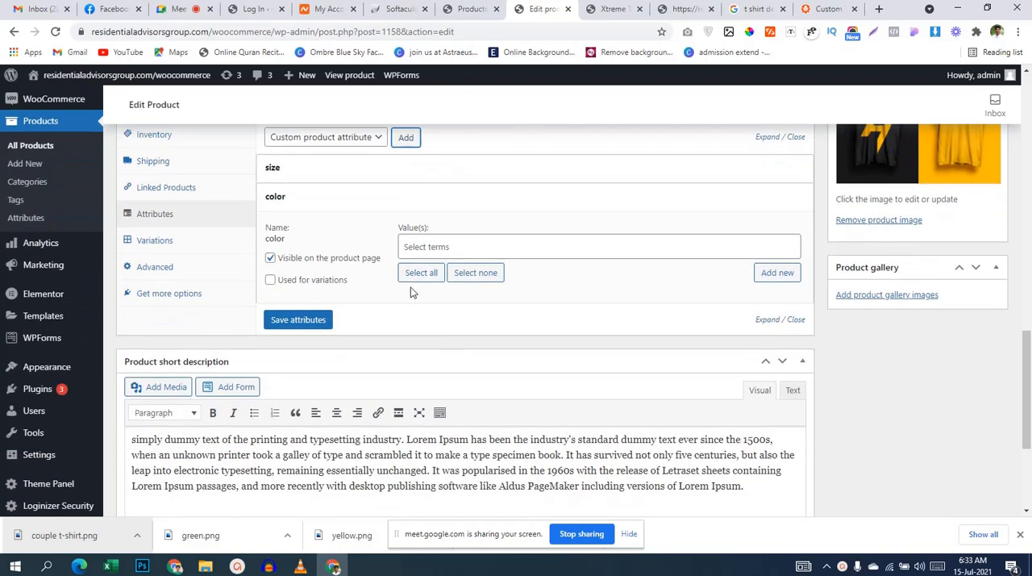
pyautogui.click(420, 273)
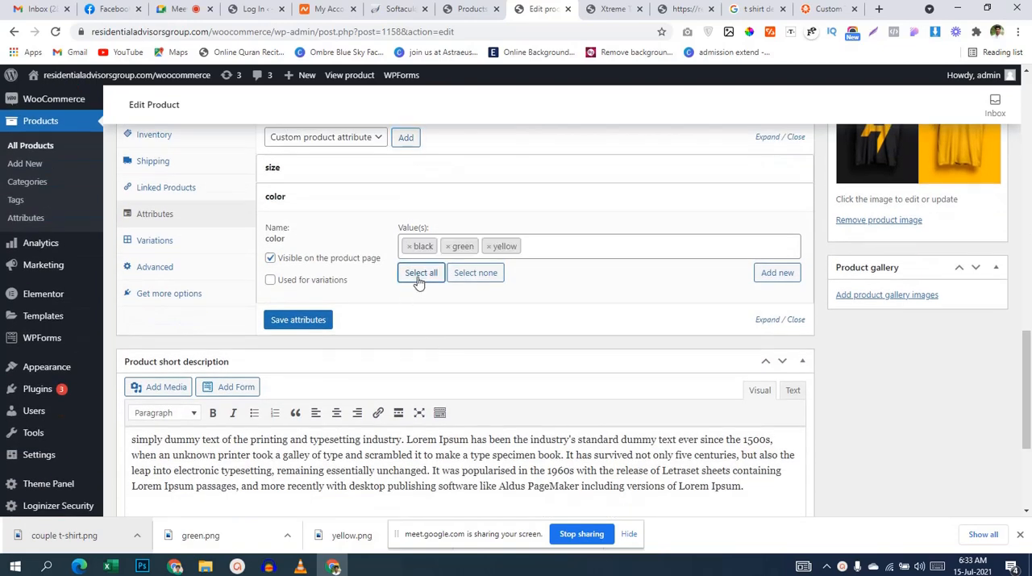
pyautogui.click(270, 281)
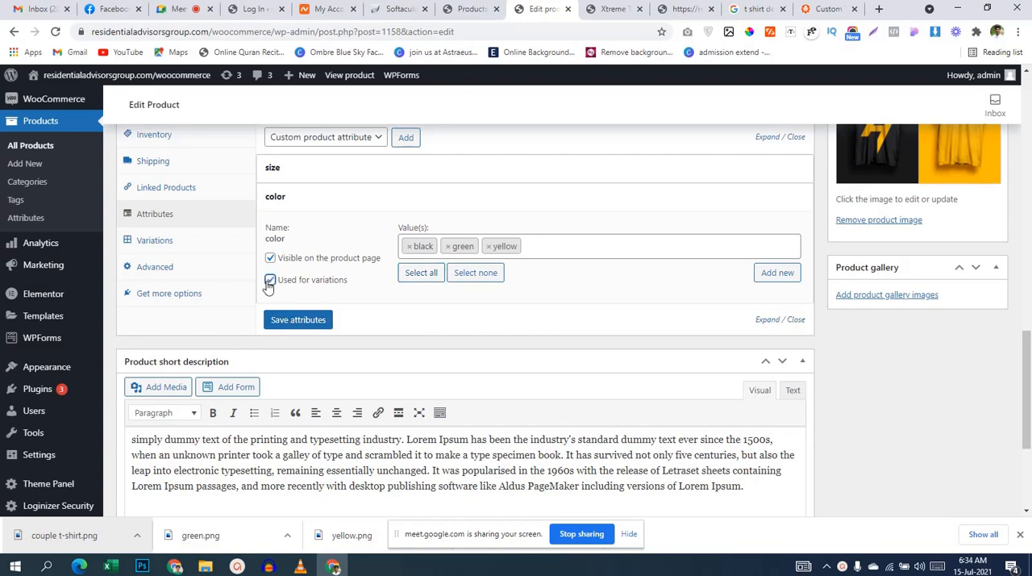
pyautogui.click(301, 320)
pyautogui.scroll(4, 488, 330)
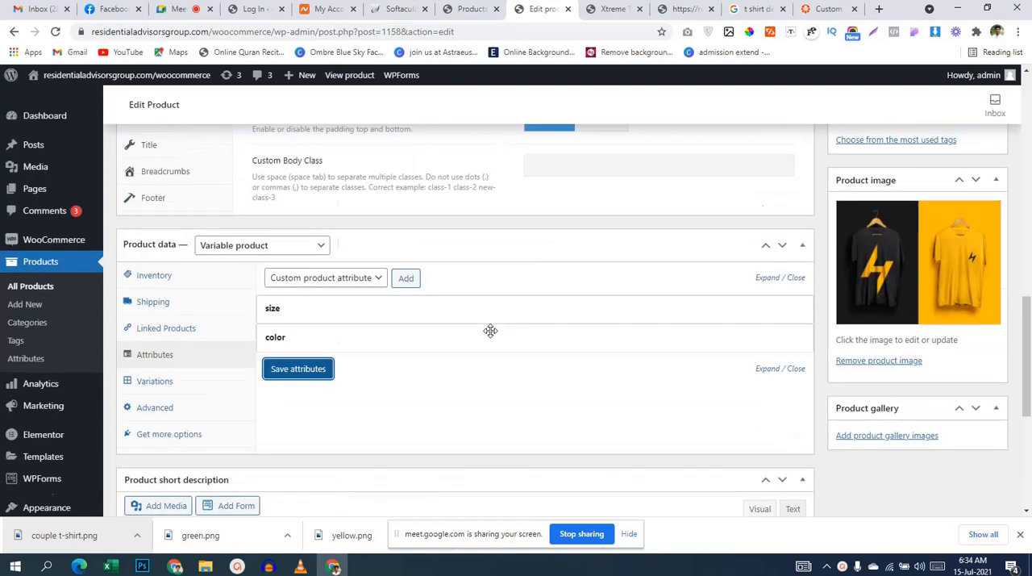
# Step: Generate the product's variations from all size and color attributes and accept the confirmations
pyautogui.scroll(-4, 500, 330)
pyautogui.click(165, 241)
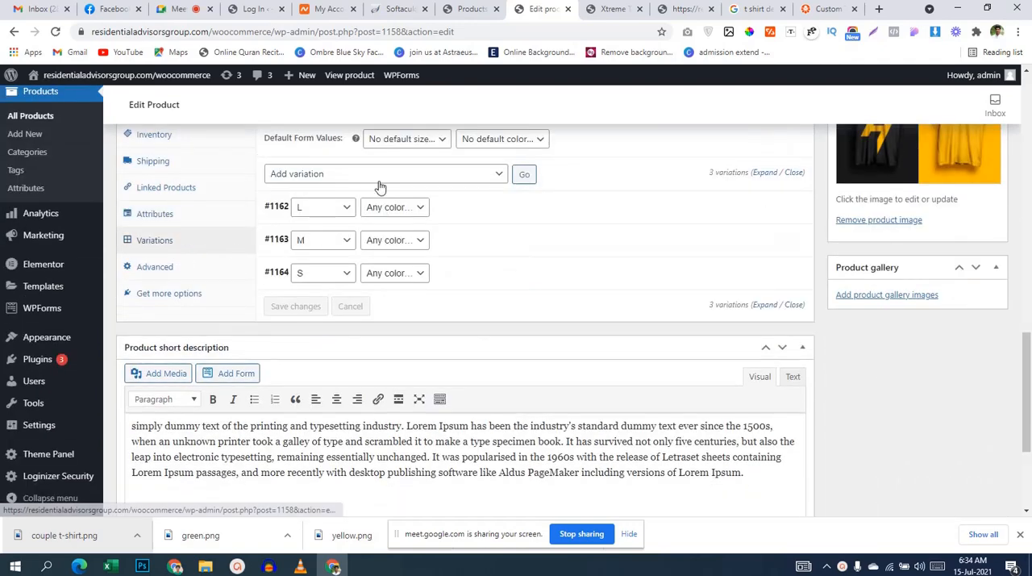
pyautogui.click(380, 183)
pyautogui.click(380, 188)
pyautogui.scroll(-1, 585, 216)
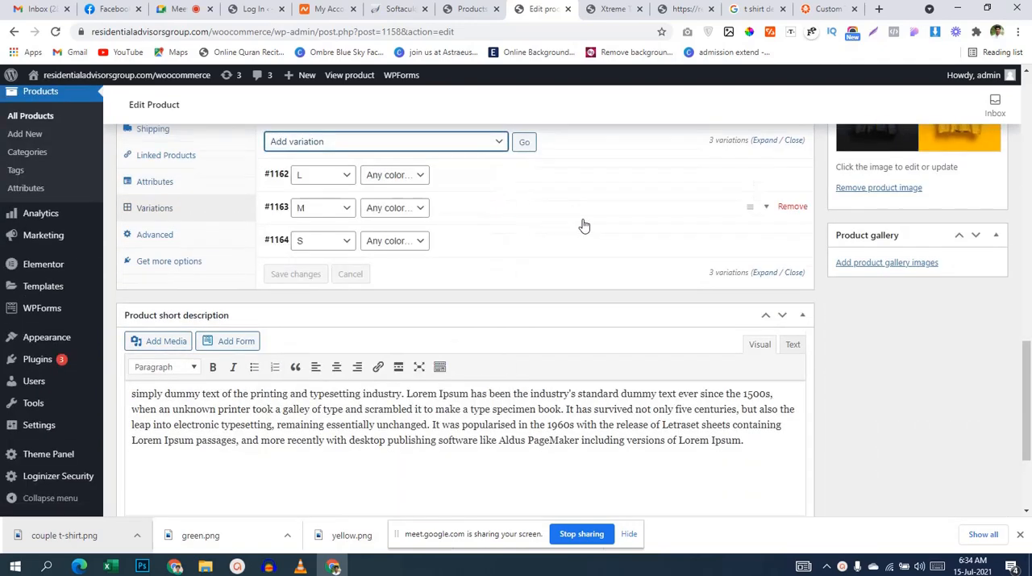
pyautogui.scroll(2, 584, 224)
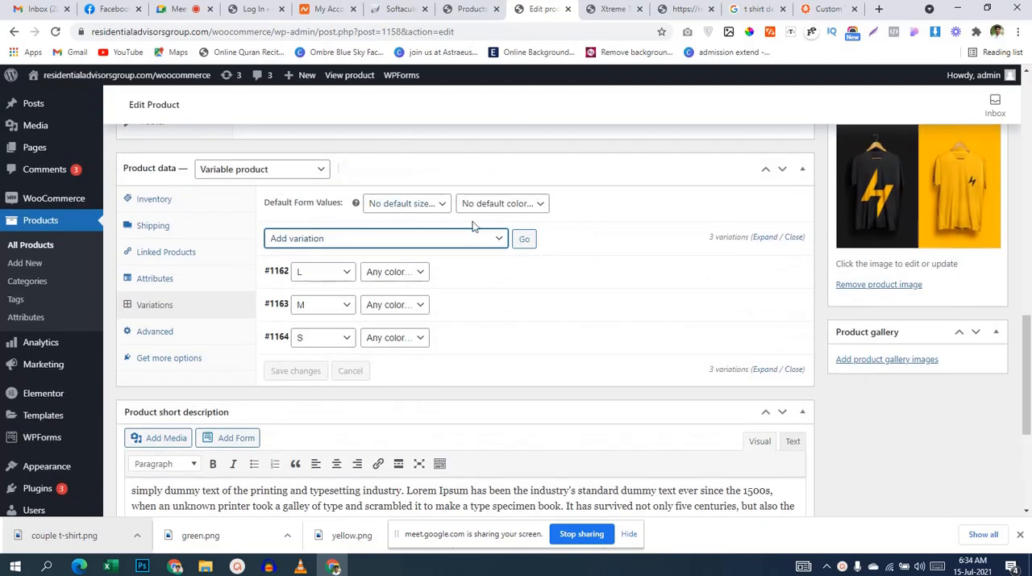
pyautogui.click(500, 240)
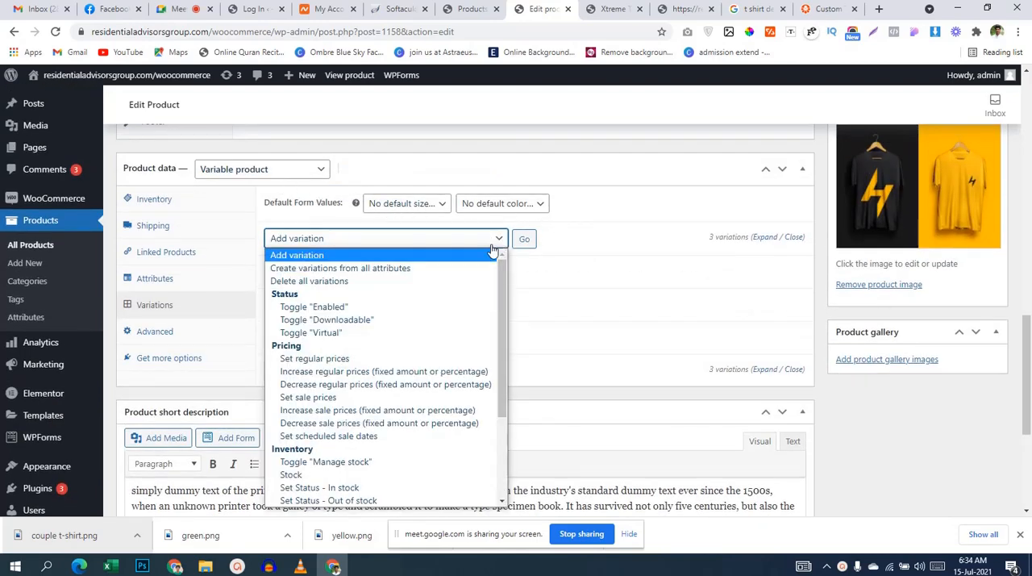
pyautogui.click(444, 269)
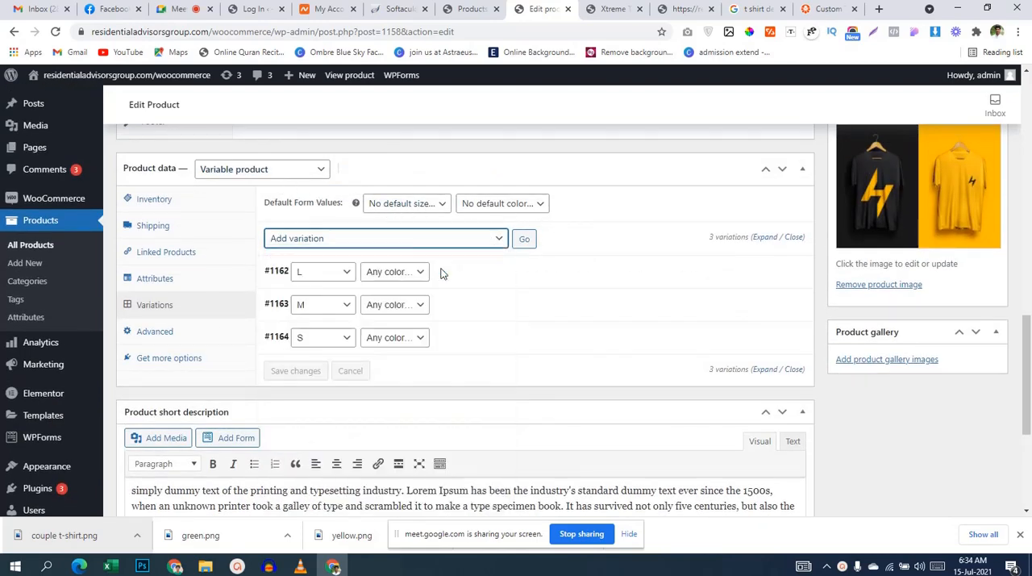
pyautogui.click(523, 240)
pyautogui.click(577, 133)
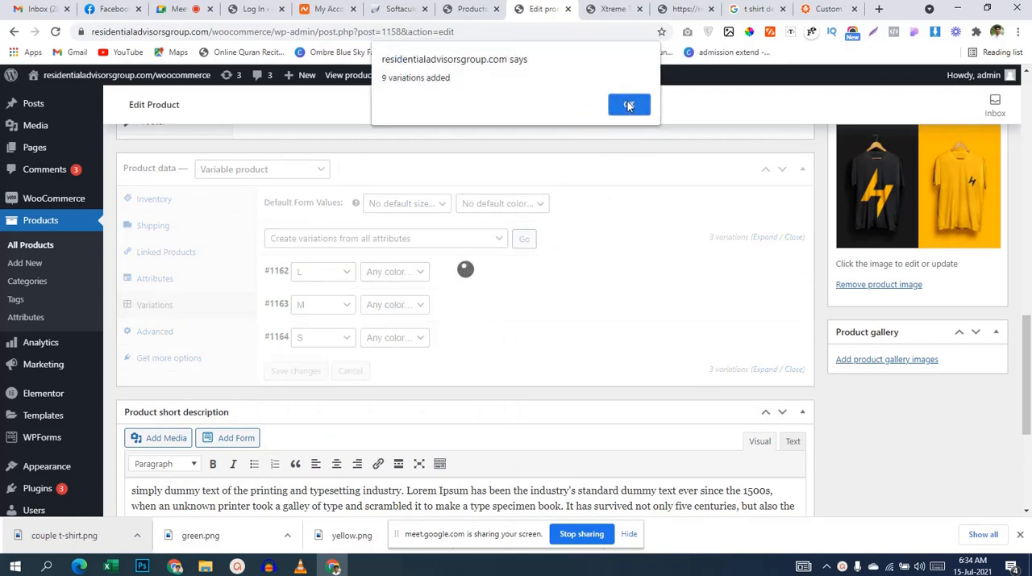
pyautogui.click(628, 105)
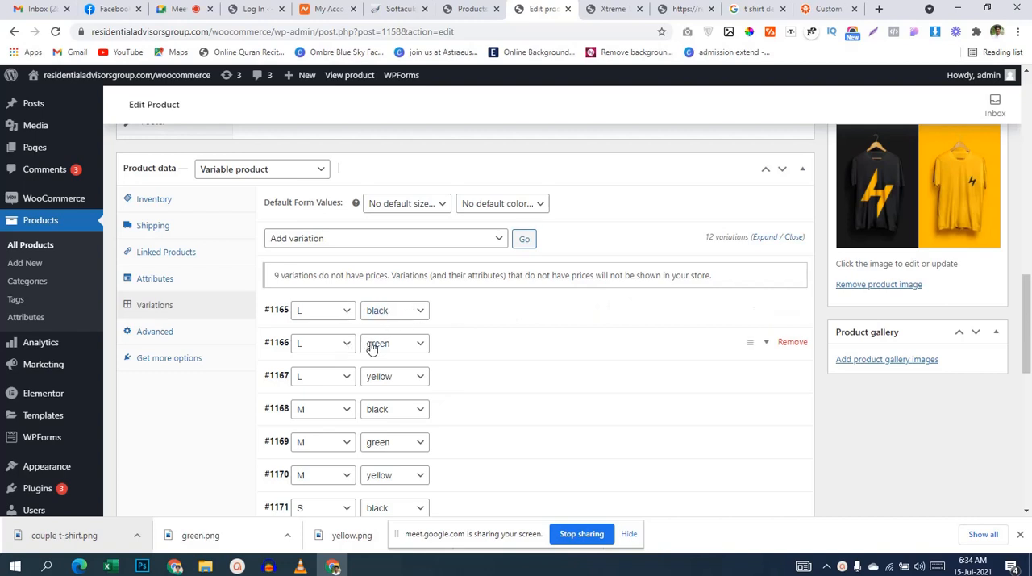
# Step: Look through the generated size and color variations and update the product
pyautogui.scroll(-1, 462, 337)
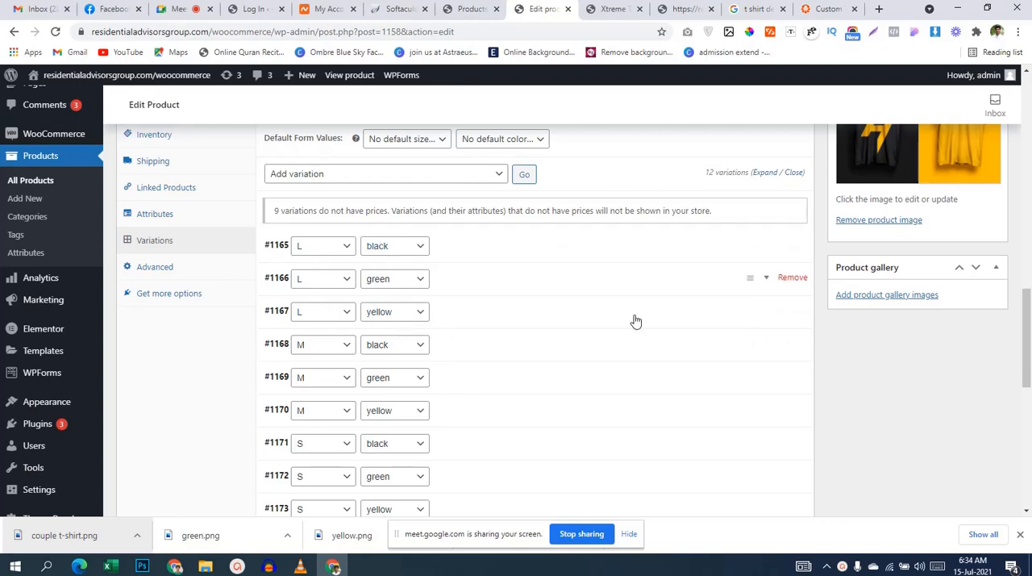
pyautogui.scroll(-3, 673, 344)
pyautogui.scroll(-4, 673, 344)
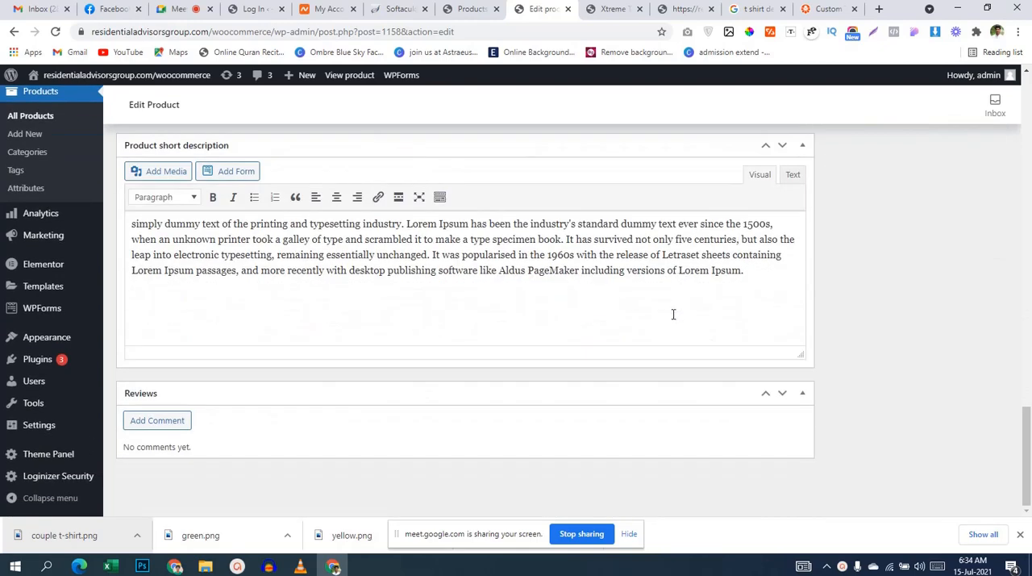
pyautogui.scroll(10, 617, 468)
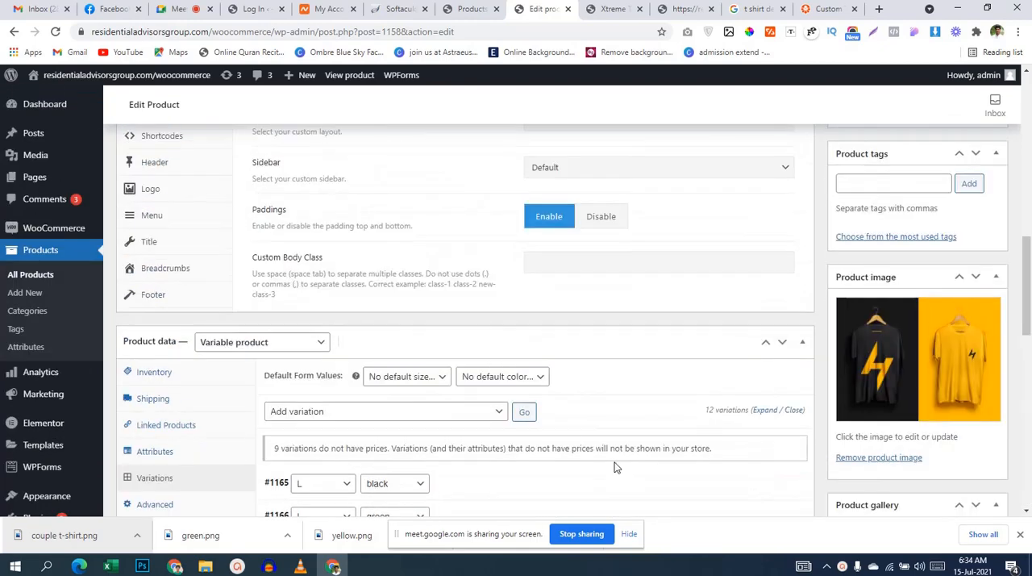
pyautogui.scroll(4, 617, 467)
pyautogui.click(978, 209)
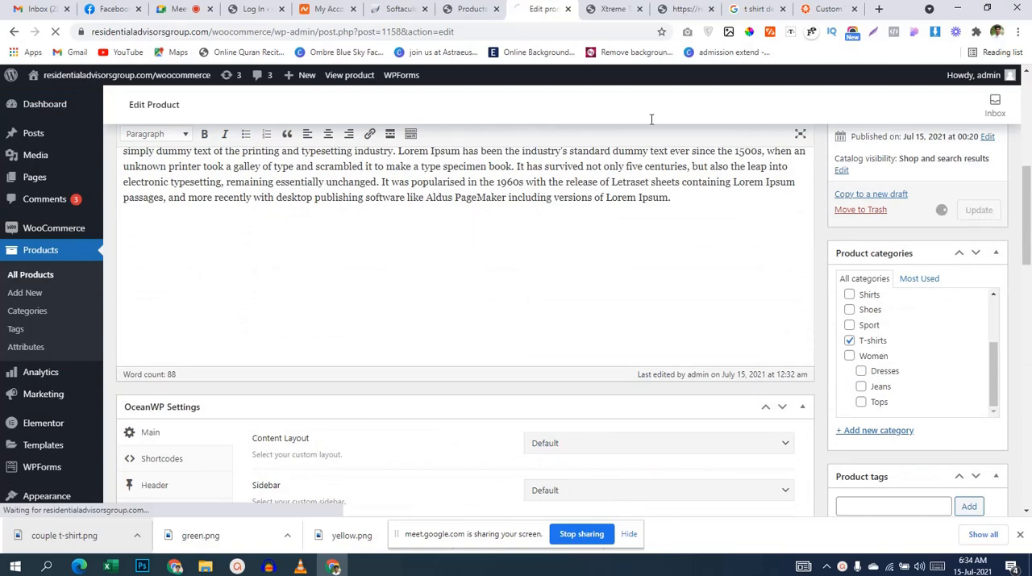
# Step: Switch to the store page of Xtreme T-shirts and reload it to show the size and color choices
pyautogui.click(621, 12)
pyautogui.scroll(3, 530, 310)
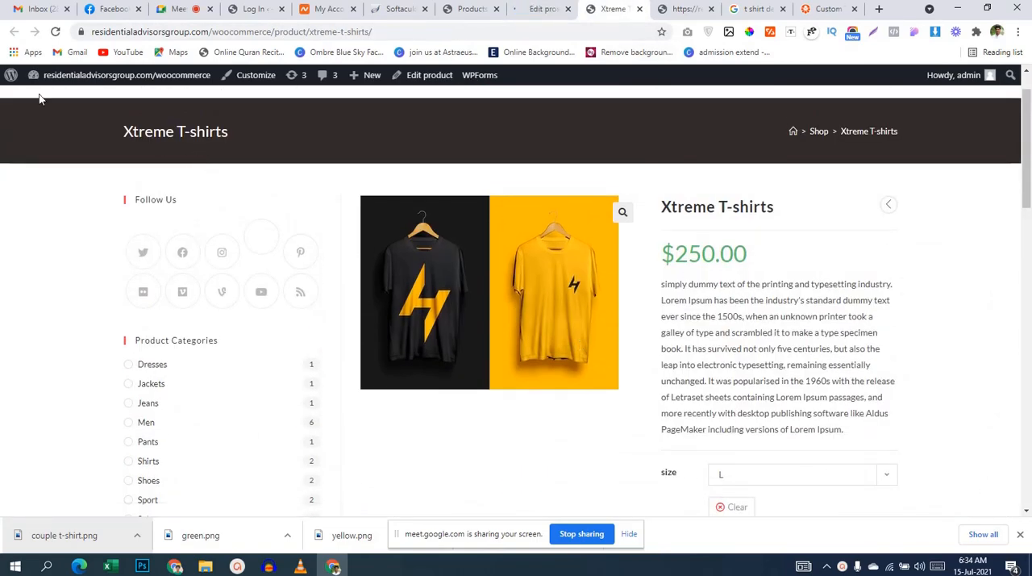
pyautogui.click(548, 10)
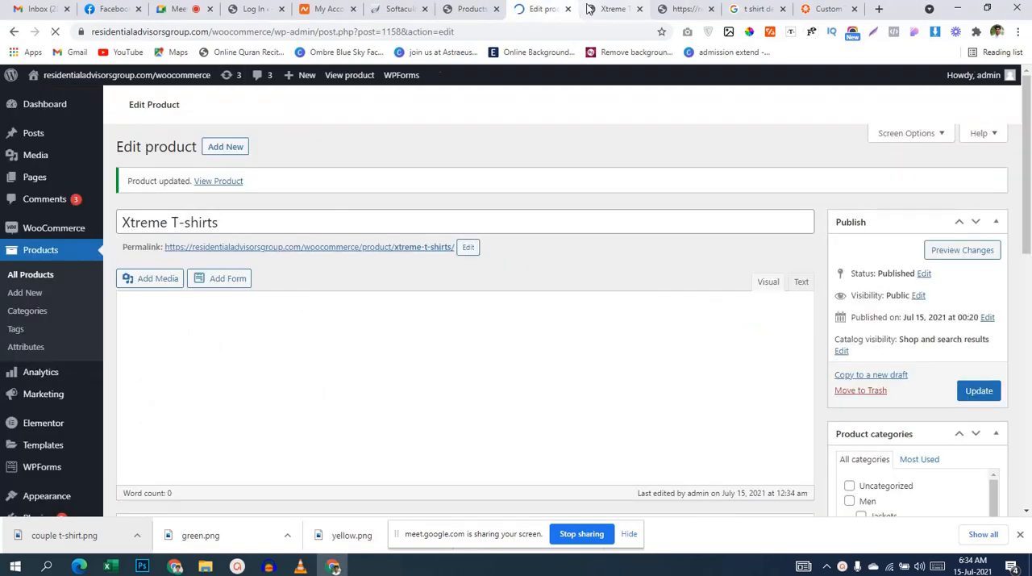
pyautogui.click(590, 9)
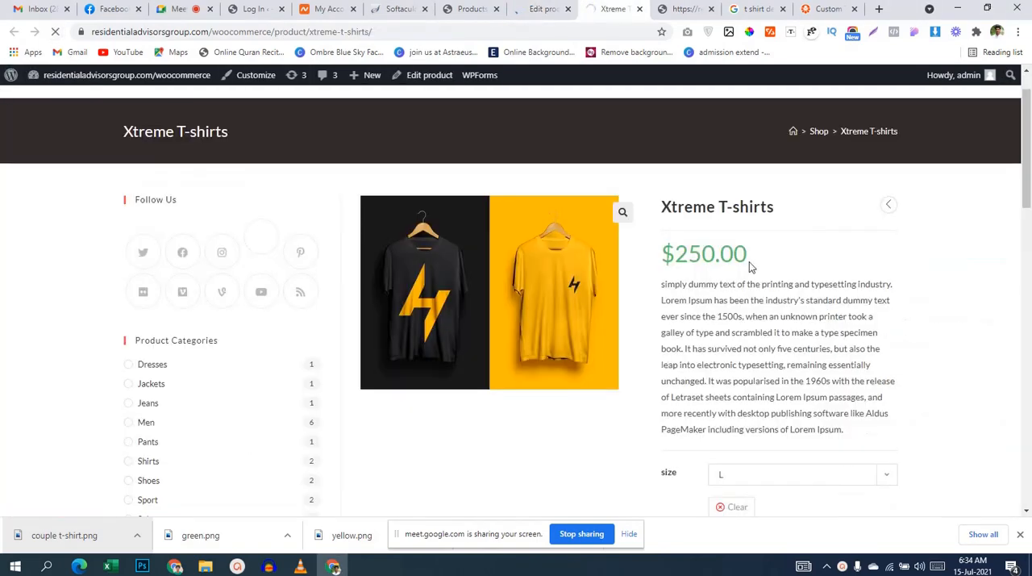
pyautogui.scroll(-1, 749, 266)
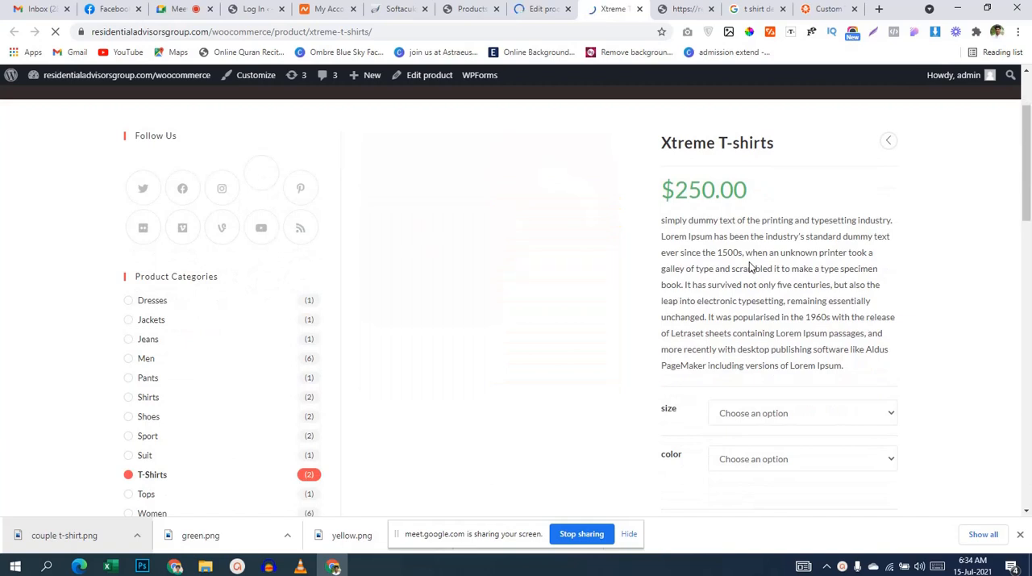
# Step: Test the color choice on the store page by selecting black, clearing it and selecting black again
pyautogui.click(766, 458)
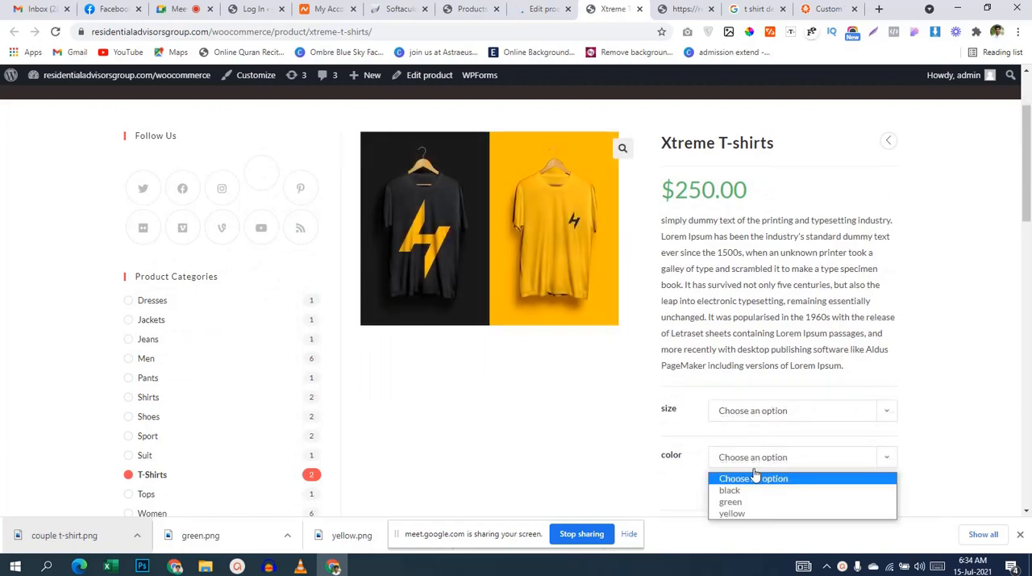
pyautogui.click(729, 491)
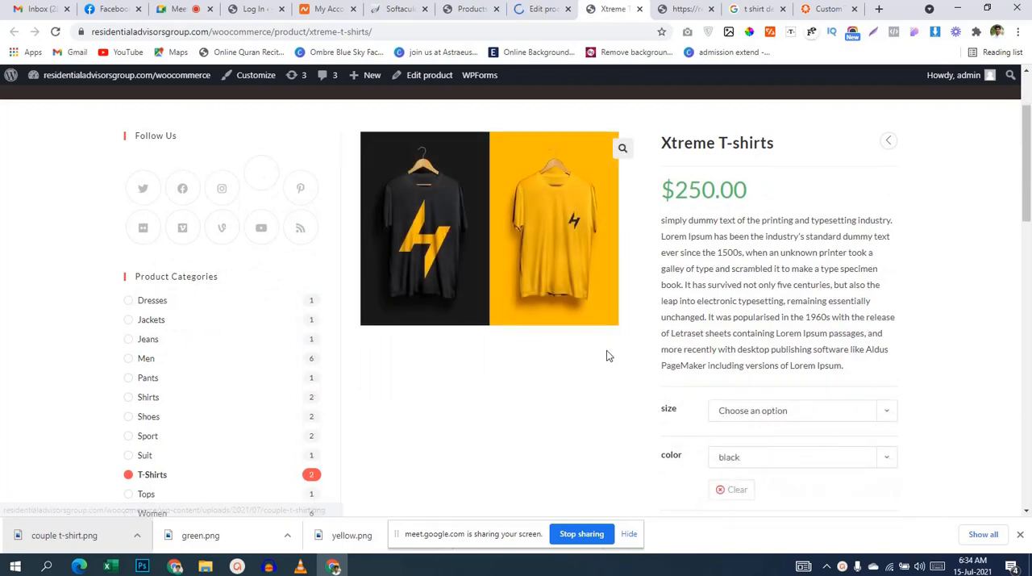
pyautogui.scroll(-1, 616, 354)
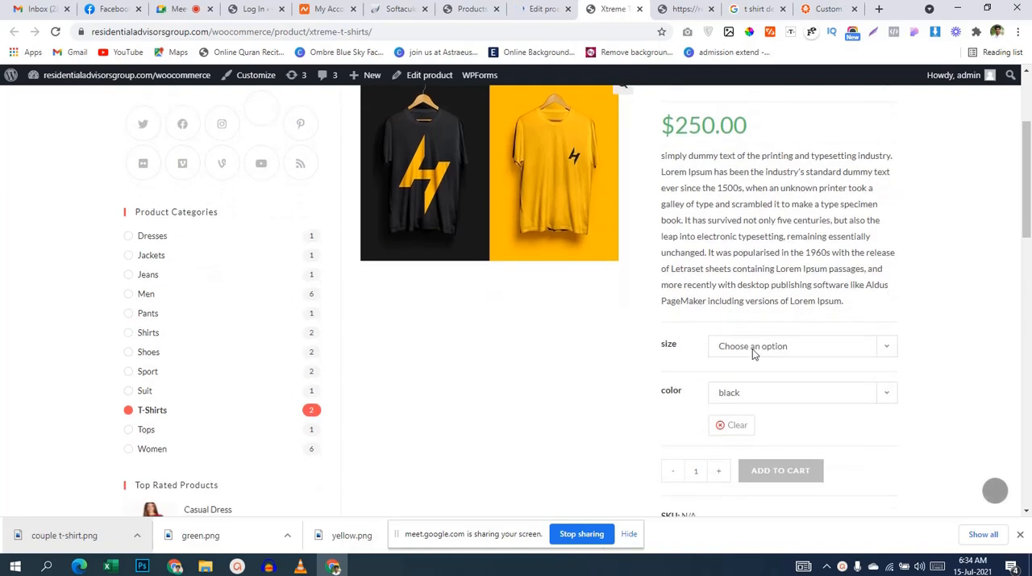
pyautogui.click(735, 426)
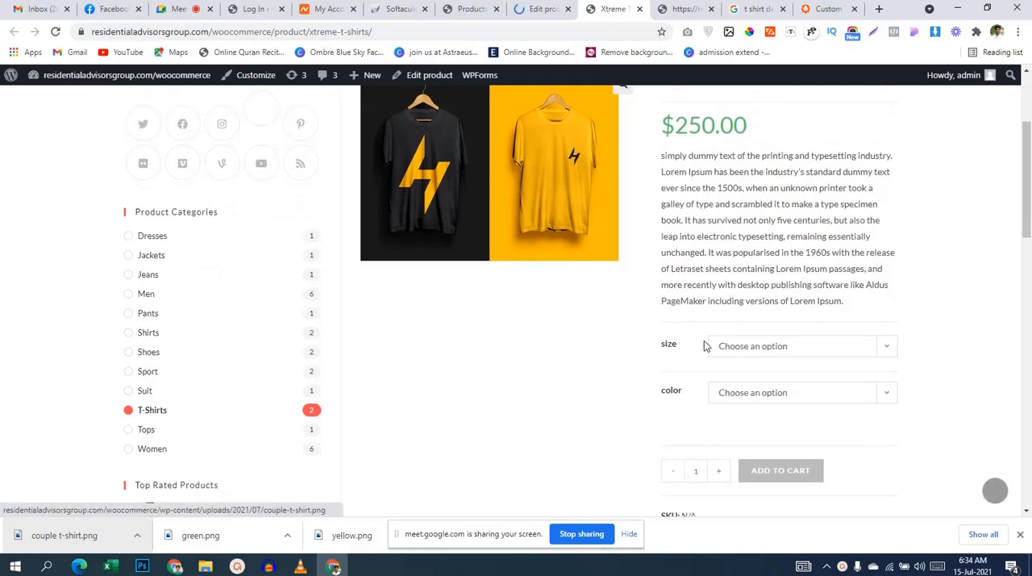
pyautogui.click(789, 393)
pyautogui.click(763, 425)
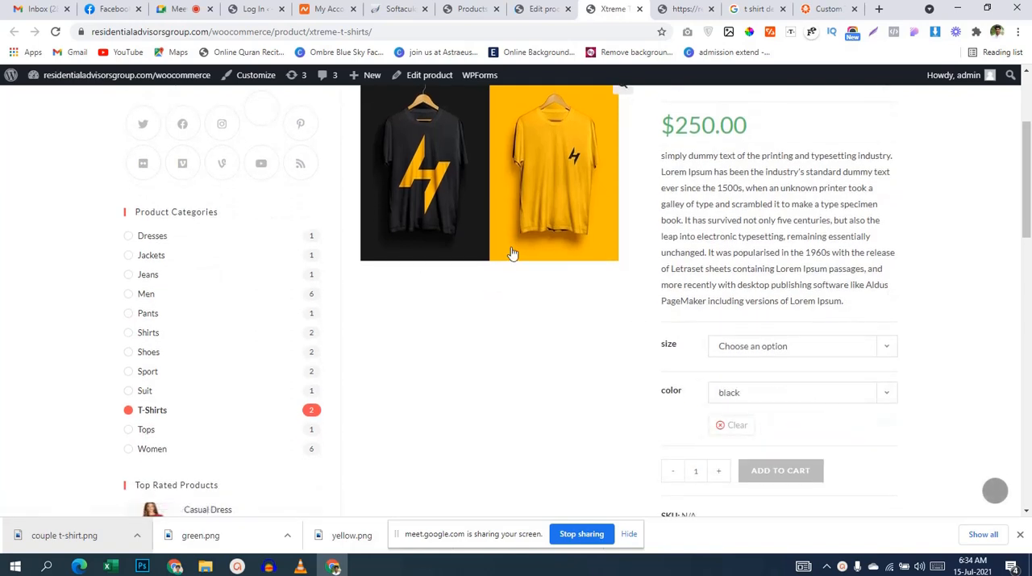
# Step: Change the color choice on the store page to green and check the product image
pyautogui.scroll(1, 452, 300)
pyautogui.scroll(-3, 726, 265)
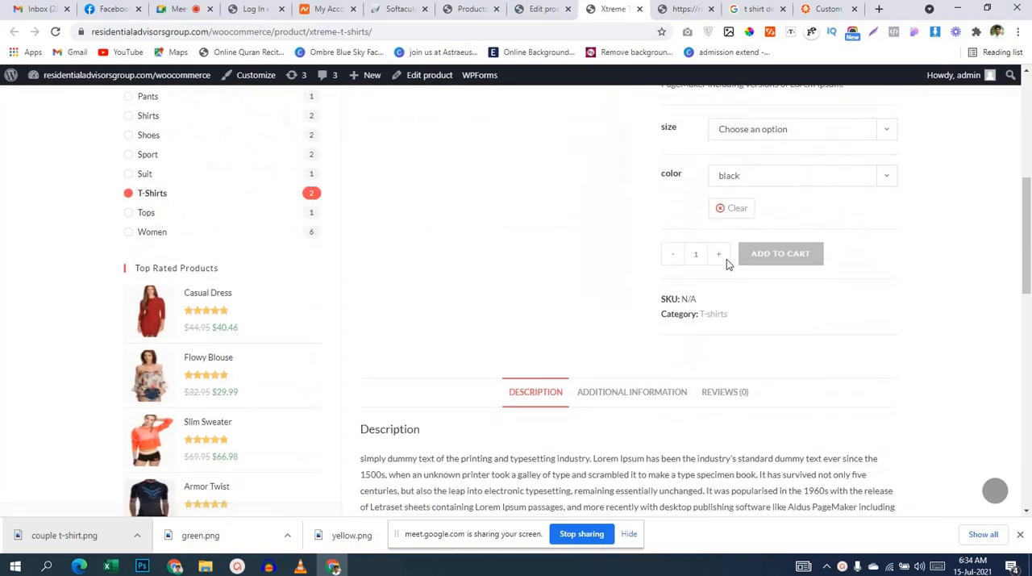
pyautogui.click(750, 185)
pyautogui.click(729, 218)
pyautogui.scroll(3, 607, 247)
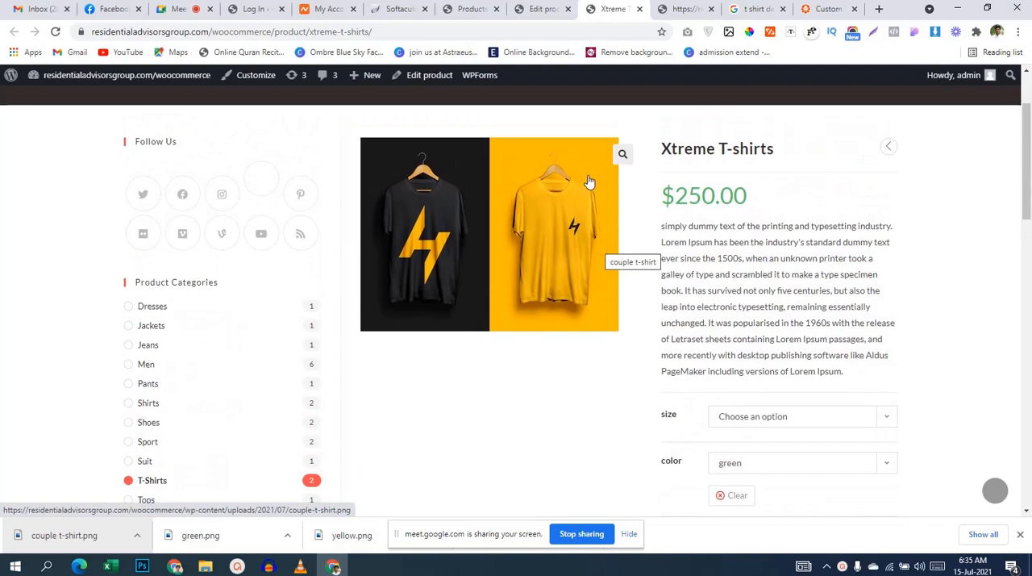
# Step: Switch back to the product editor and open the list of variations for Xtreme T-shirts
pyautogui.click(528, 8)
pyautogui.scroll(-5, 468, 255)
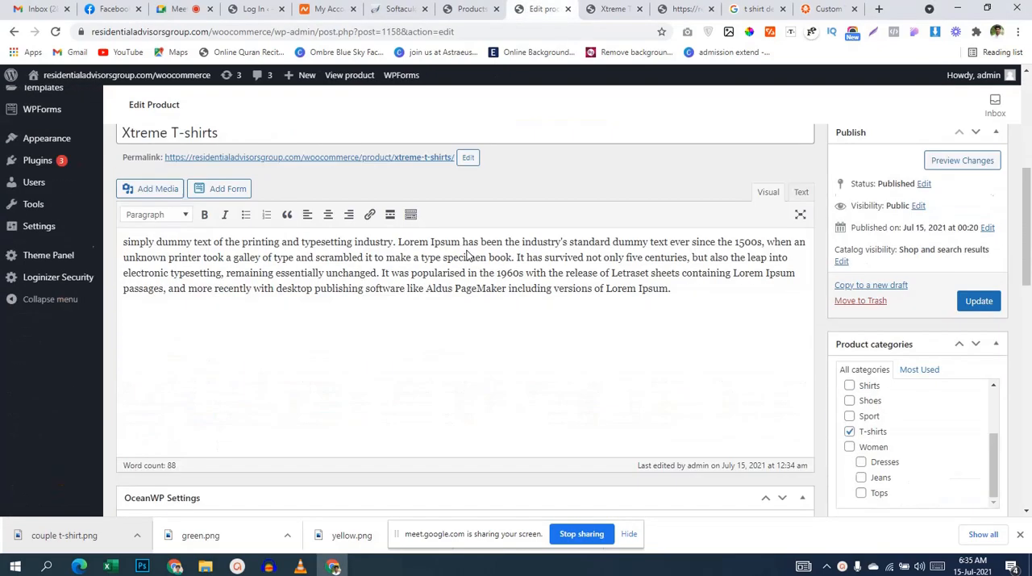
pyautogui.scroll(-10, 467, 255)
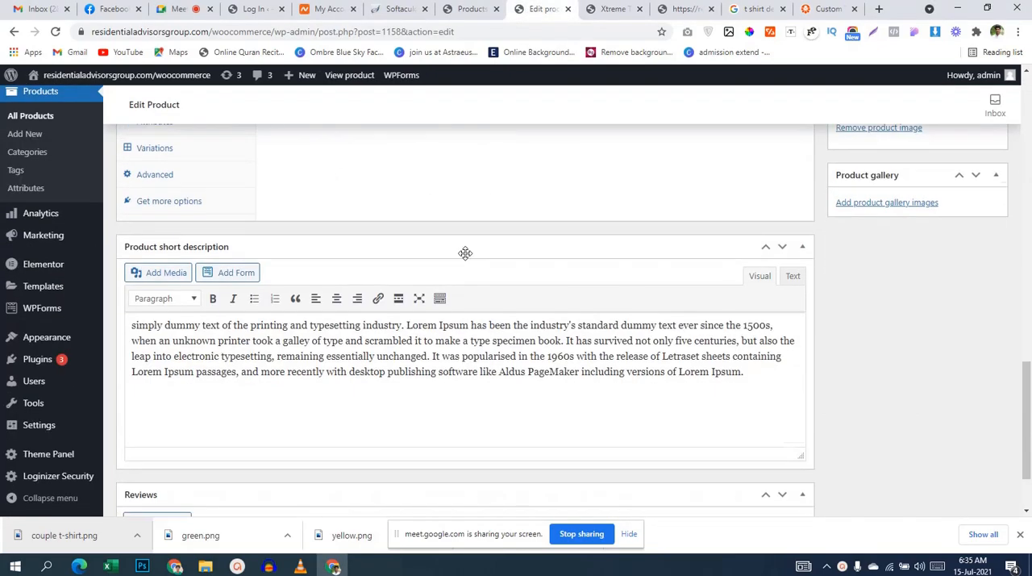
pyautogui.scroll(4, 466, 252)
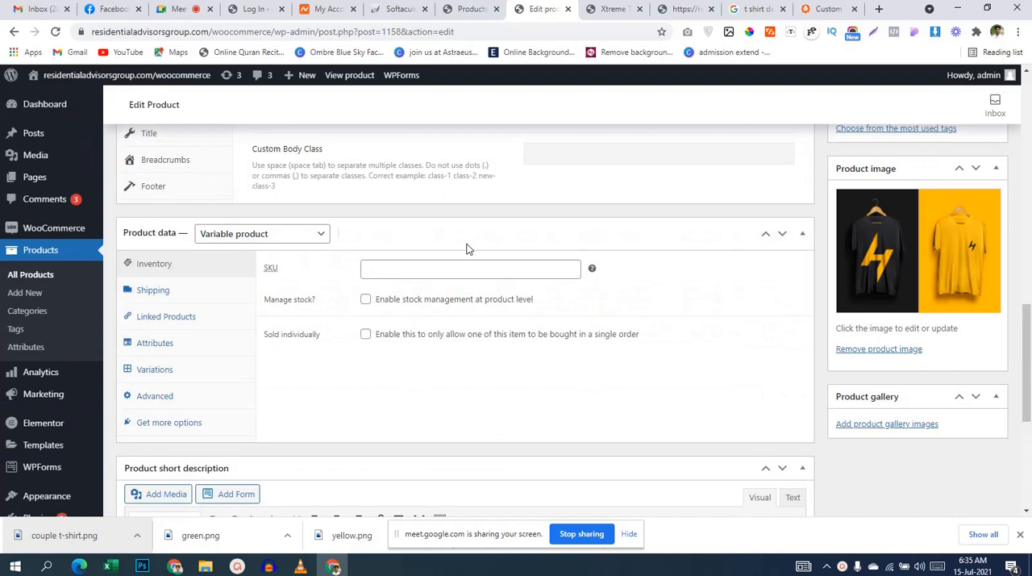
pyautogui.click(157, 369)
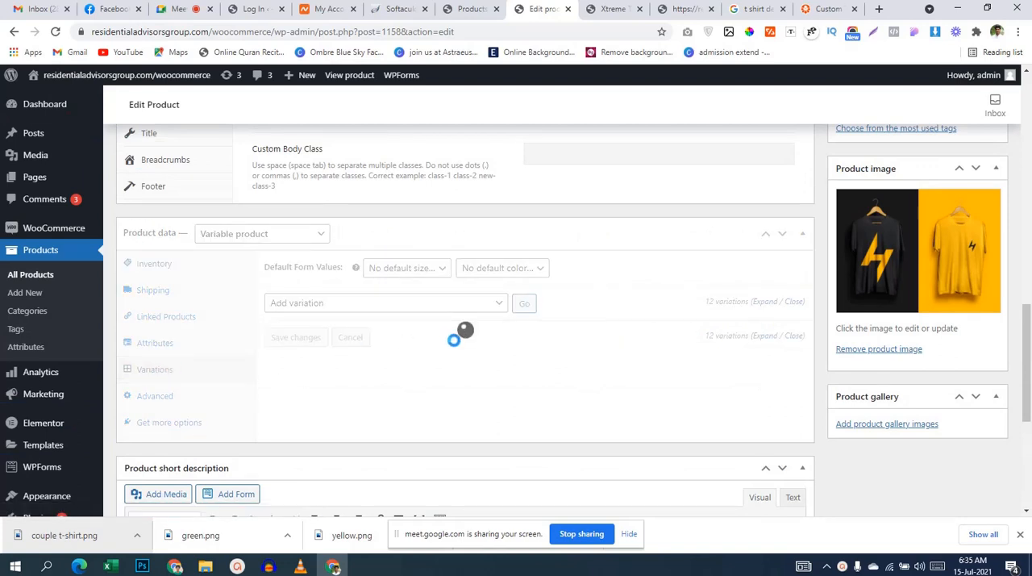
pyautogui.scroll(-2, 456, 338)
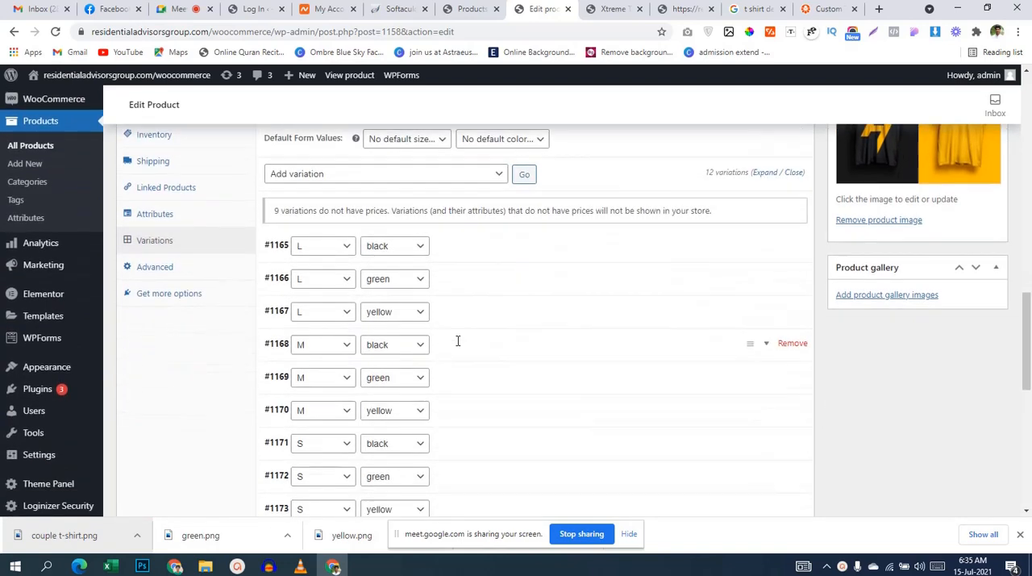
# Step: Expand the details of the size L, color black variation
pyautogui.click(322, 252)
pyautogui.click(324, 253)
pyautogui.click(540, 253)
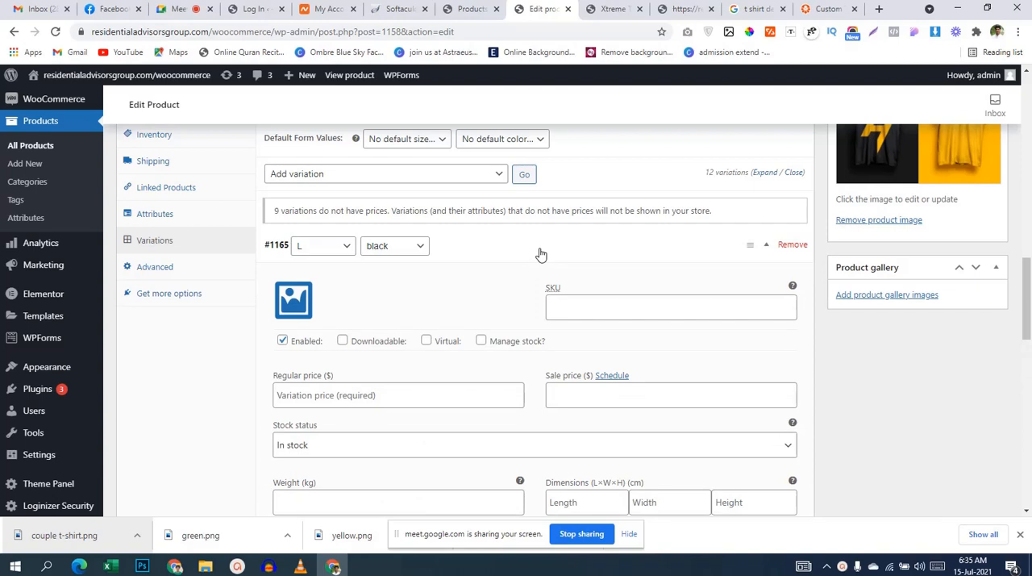
pyautogui.click(540, 254)
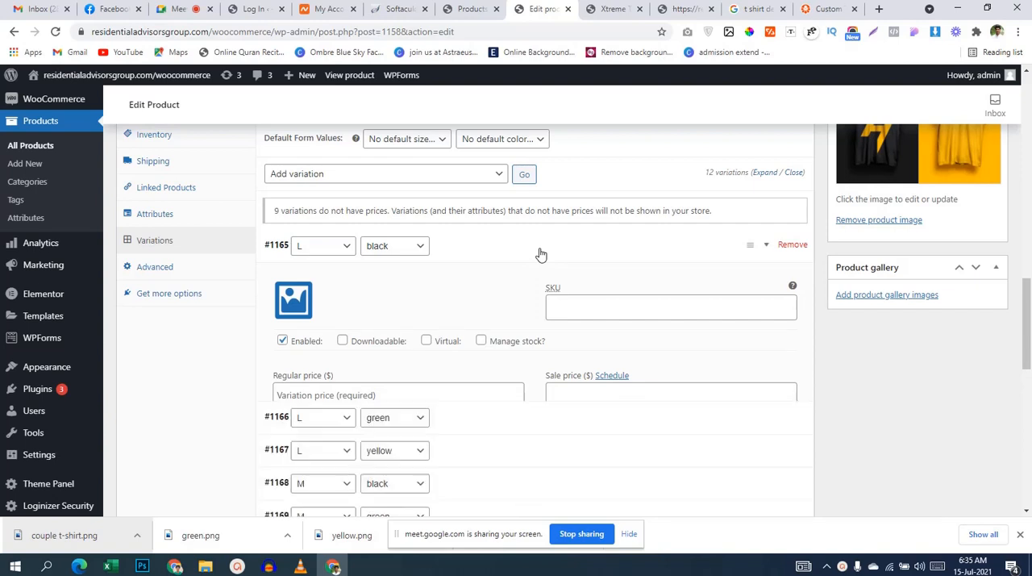
pyautogui.click(491, 247)
pyautogui.click(491, 247)
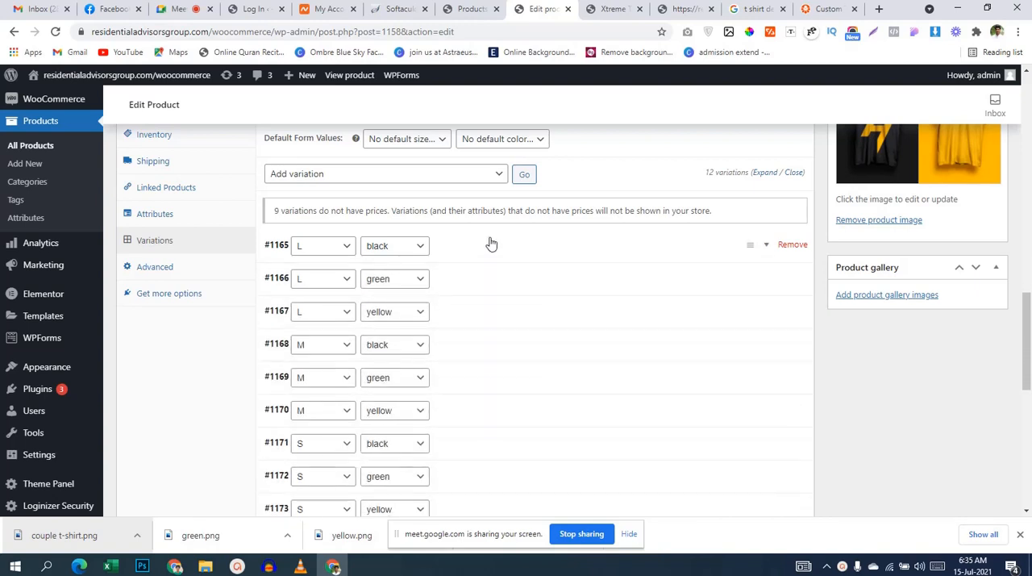
pyautogui.click(491, 242)
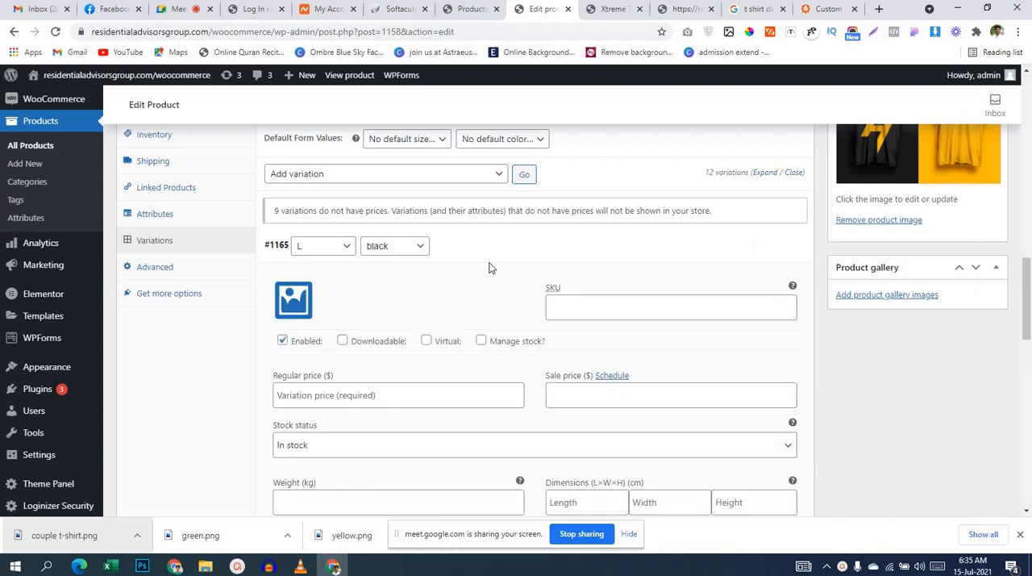
pyautogui.click(290, 301)
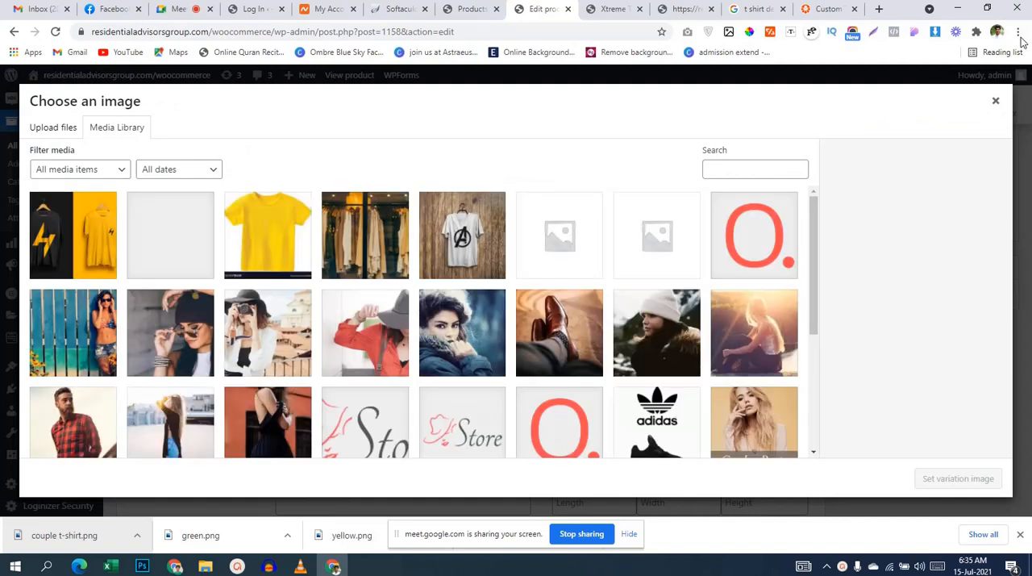
pyautogui.click(995, 101)
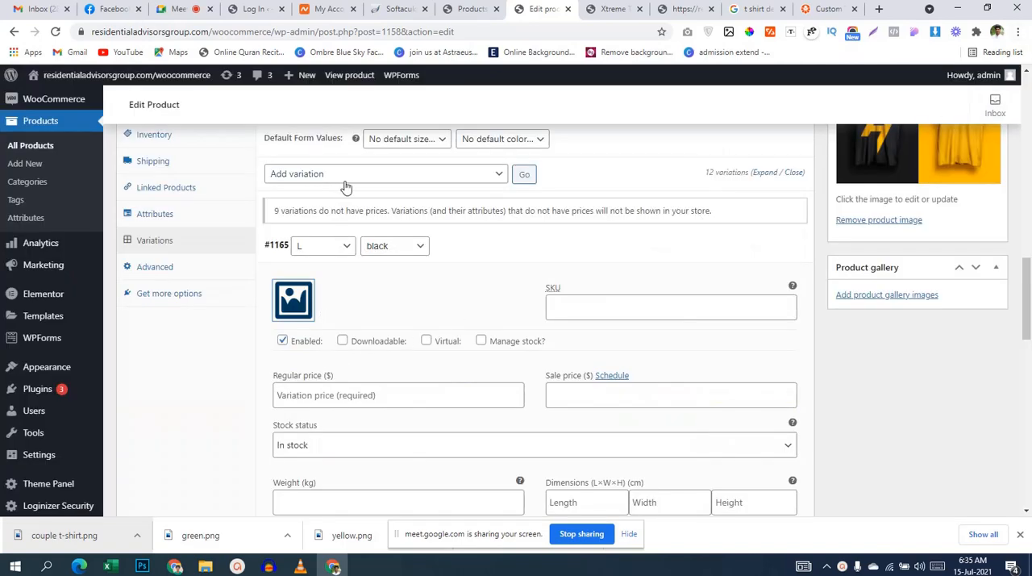
pyautogui.scroll(2, 444, 318)
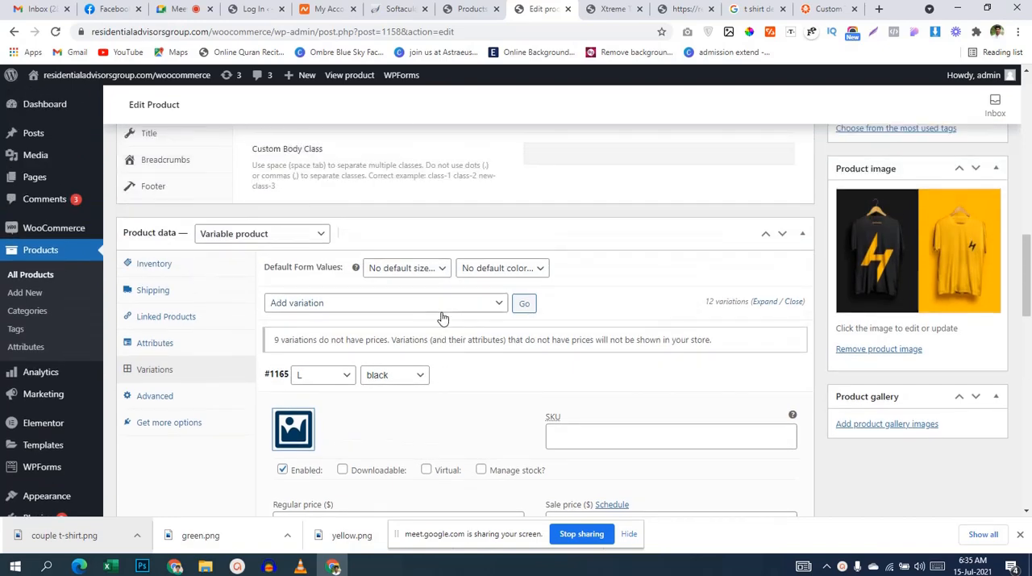
pyautogui.scroll(-1, 444, 317)
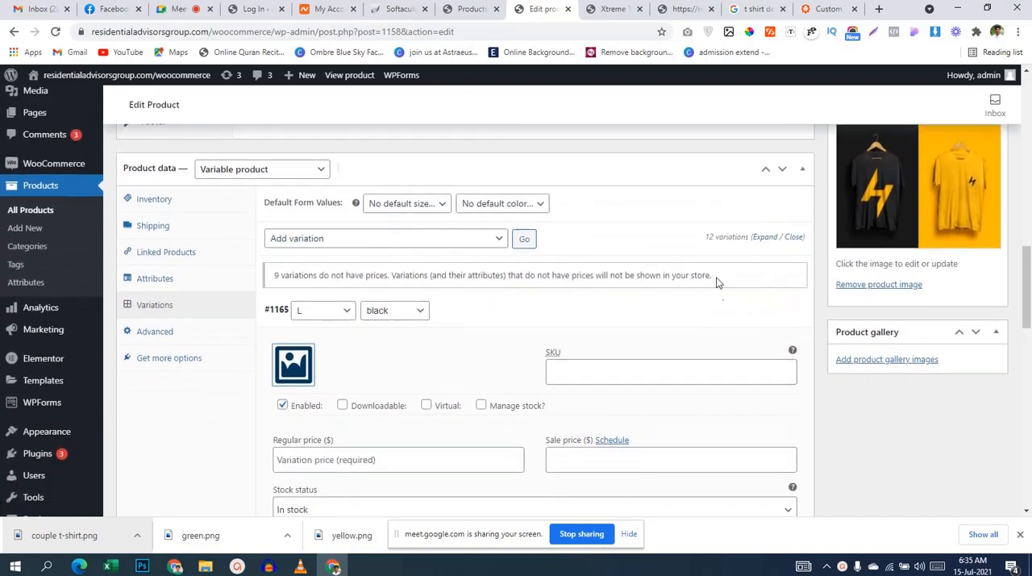
# Step: Set black.png from the media library as the image of the L black variation and collapse its details
pyautogui.click(284, 365)
pyautogui.click(161, 243)
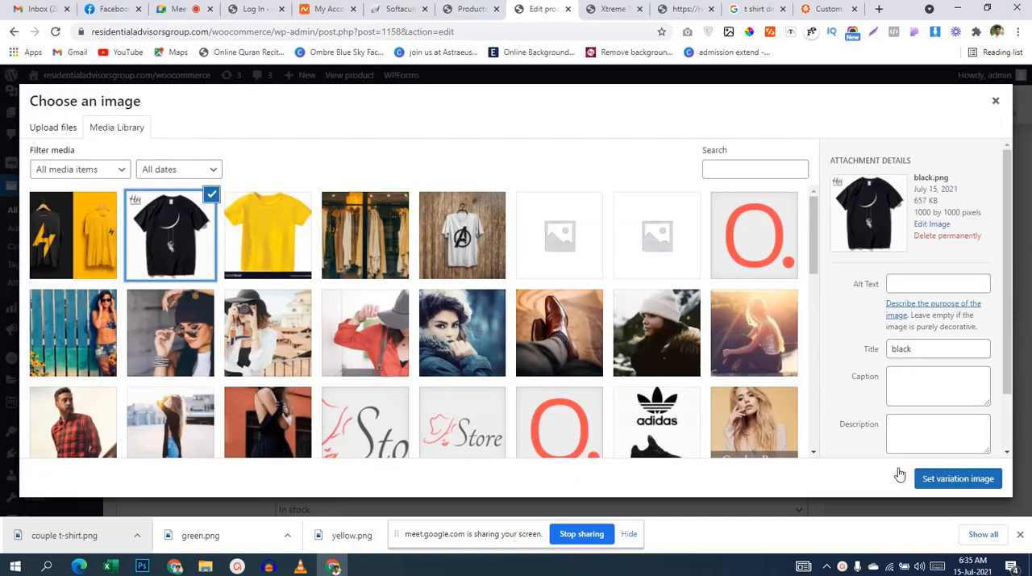
pyautogui.click(958, 478)
pyautogui.scroll(-1, 758, 337)
pyautogui.scroll(-5, 756, 337)
pyautogui.scroll(3, 739, 329)
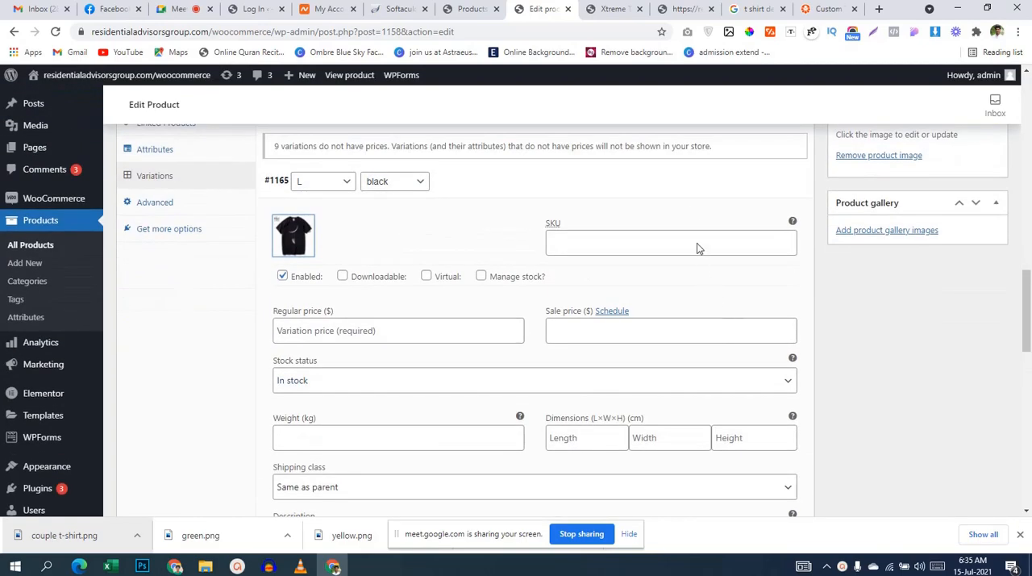
pyautogui.click(676, 175)
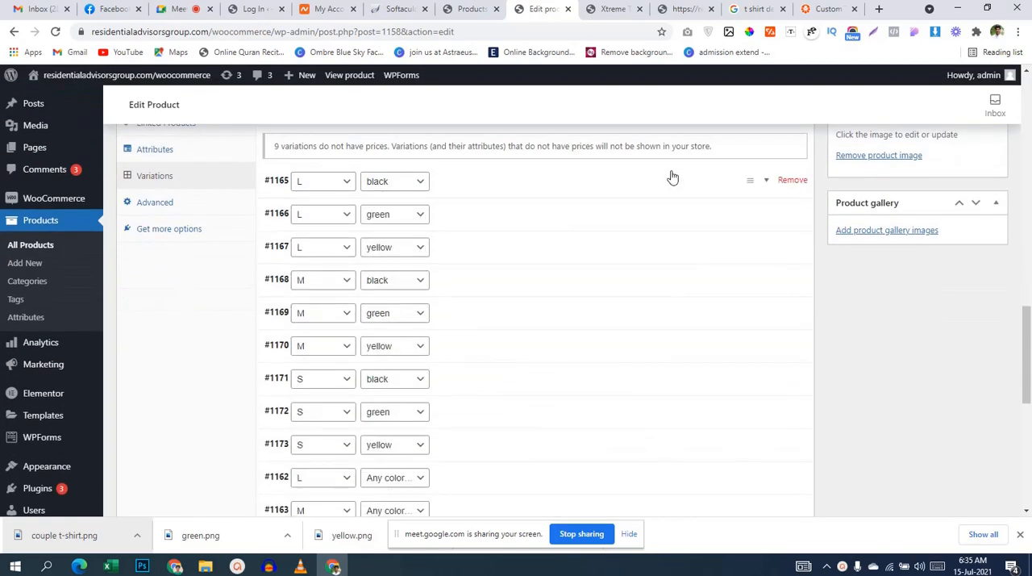
# Step: Upload the downloaded green.png, set it as the image of the L green variation and collapse its details
pyautogui.click(503, 215)
pyautogui.click(293, 268)
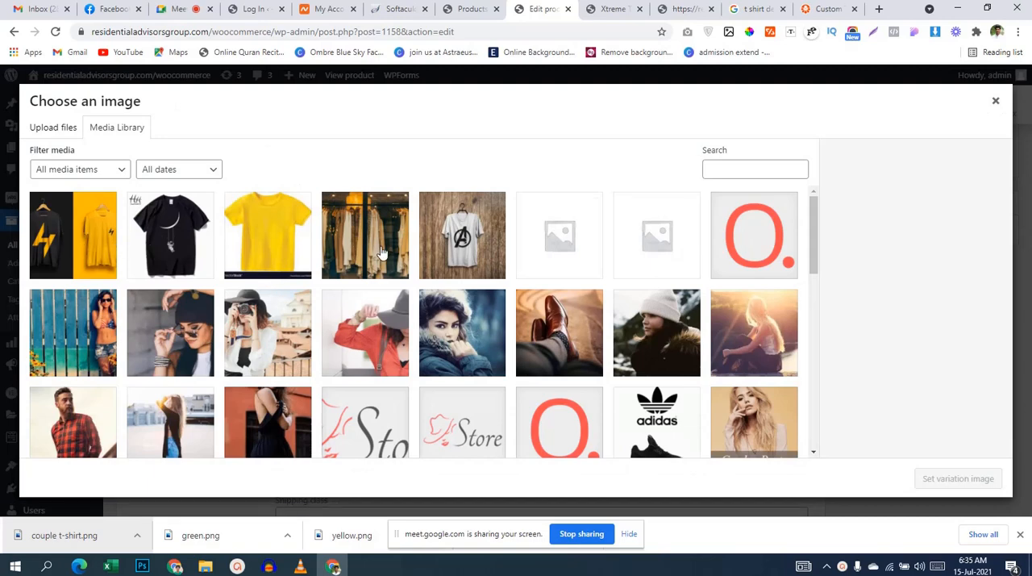
pyautogui.scroll(-3, 384, 252)
pyautogui.scroll(3, 384, 252)
pyautogui.moveTo(200, 534); pyautogui.dragTo(246, 363)
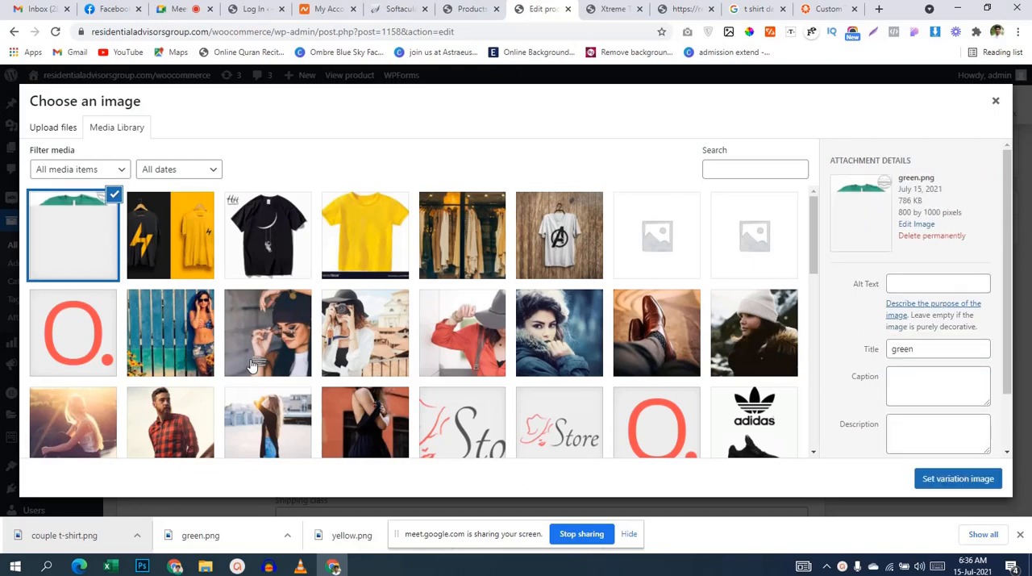
pyautogui.click(937, 479)
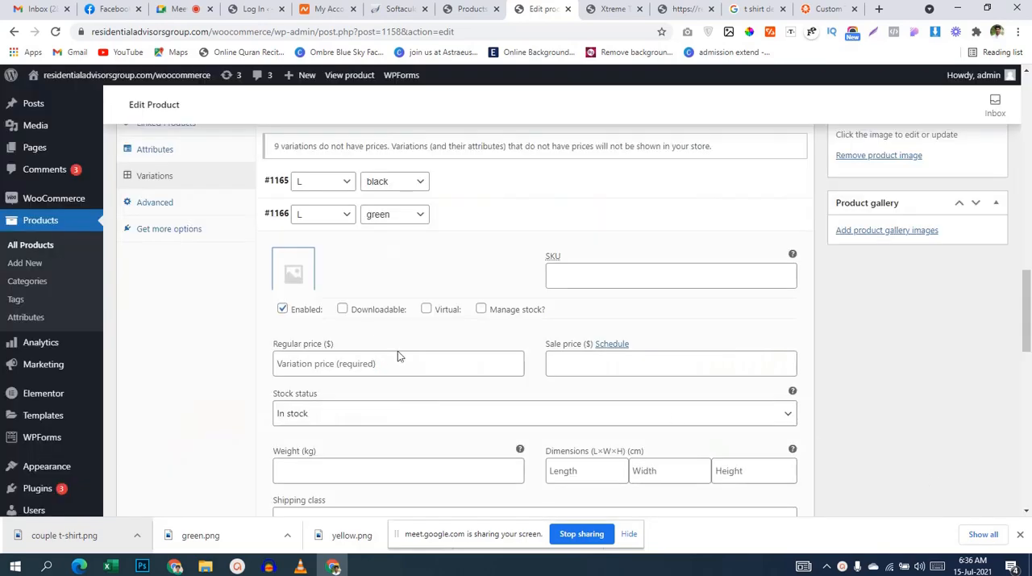
pyautogui.scroll(-5, 481, 314)
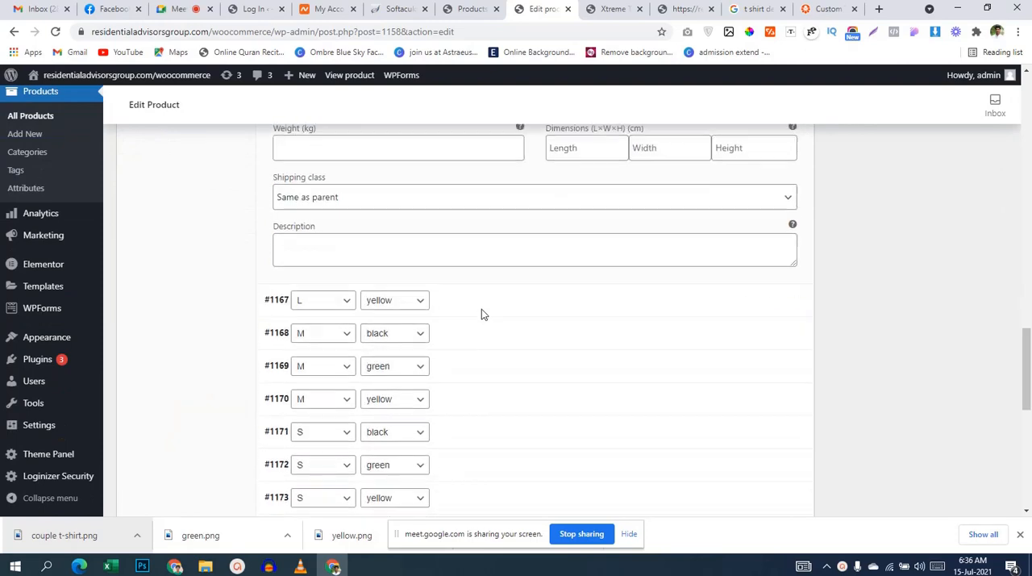
pyautogui.scroll(4, 481, 313)
pyautogui.scroll(2, 547, 196)
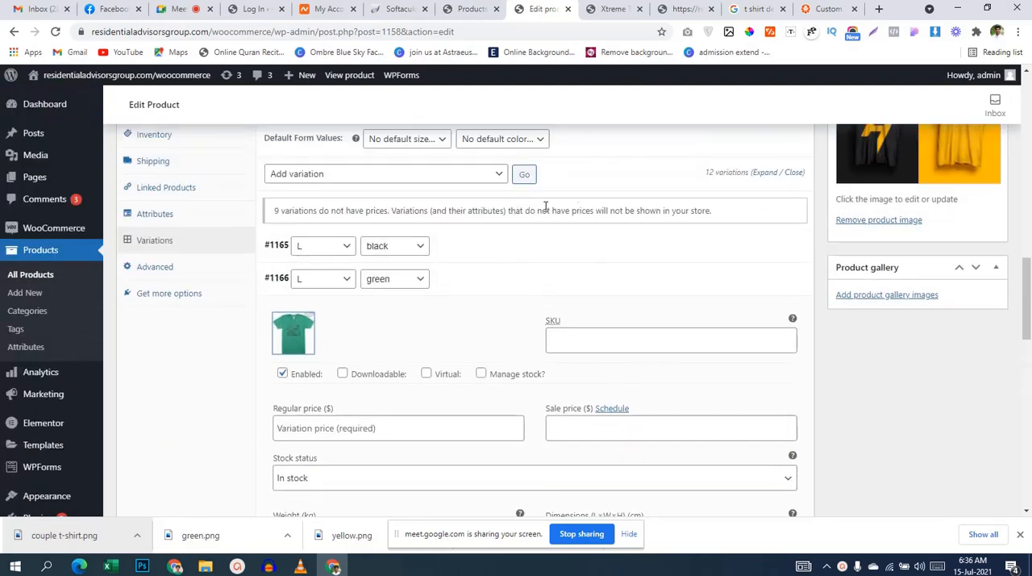
pyautogui.click(663, 279)
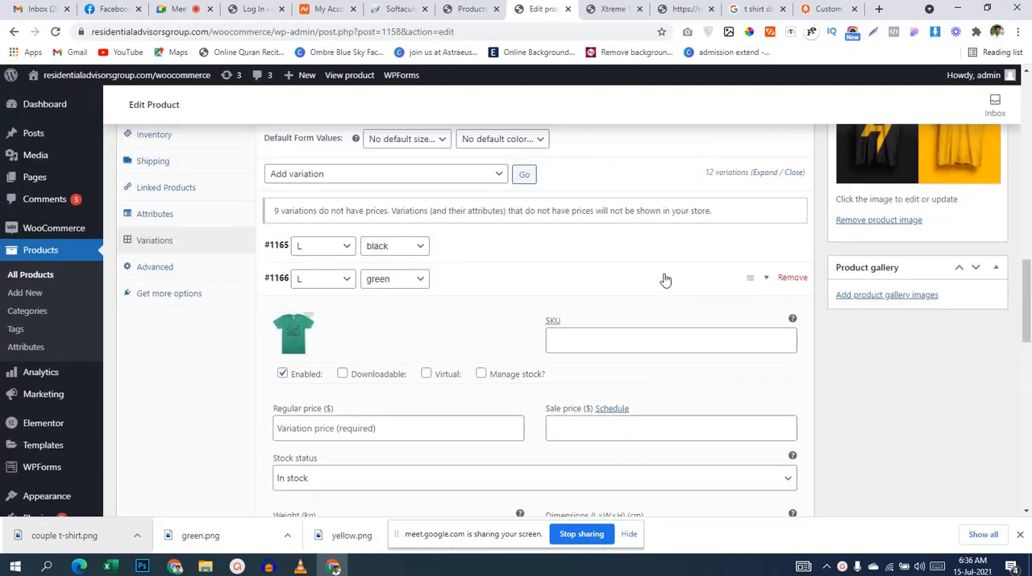
# Step: Set yellow.png from the media library as the image of the L yellow variation
pyautogui.click(516, 313)
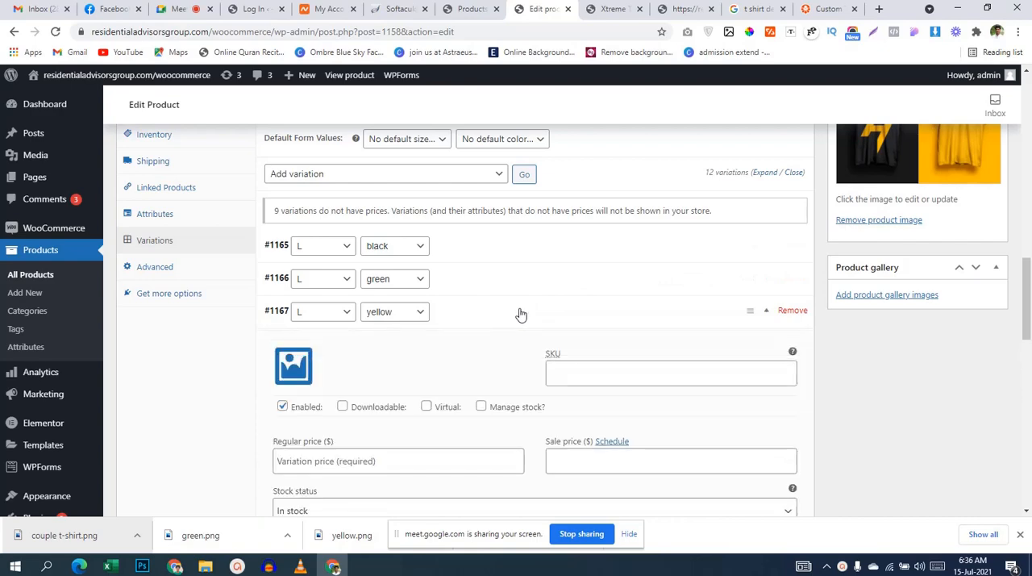
pyautogui.click(319, 371)
pyautogui.click(379, 216)
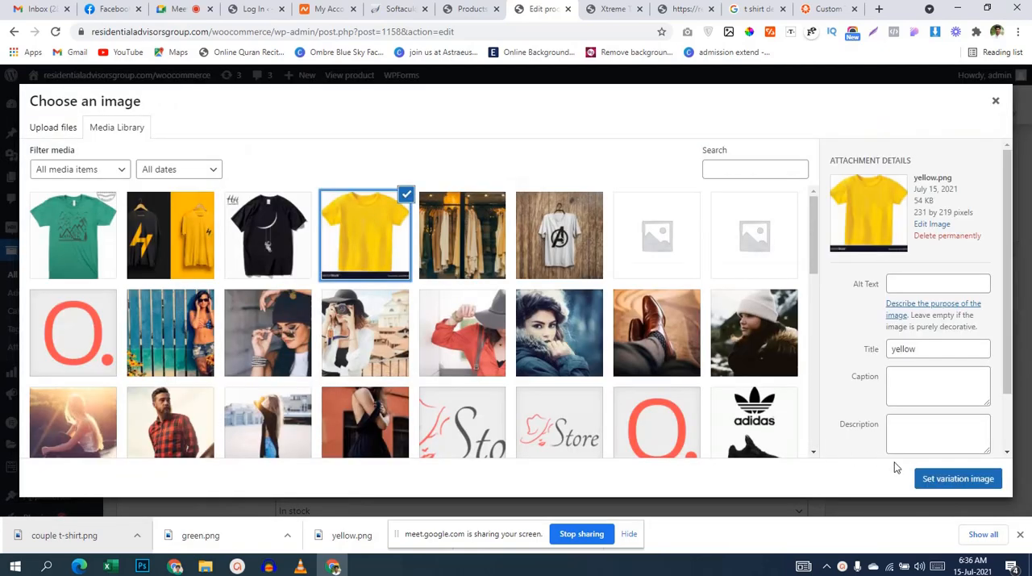
pyautogui.click(948, 485)
# Step: Look through the remaining variations and update the product
pyautogui.scroll(-6, 648, 336)
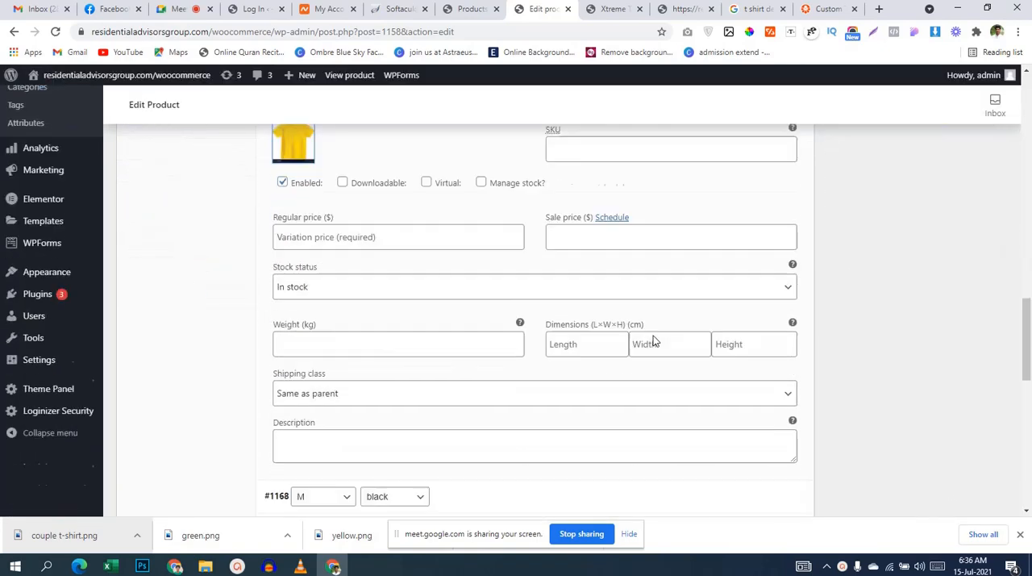
pyautogui.scroll(-3, 650, 339)
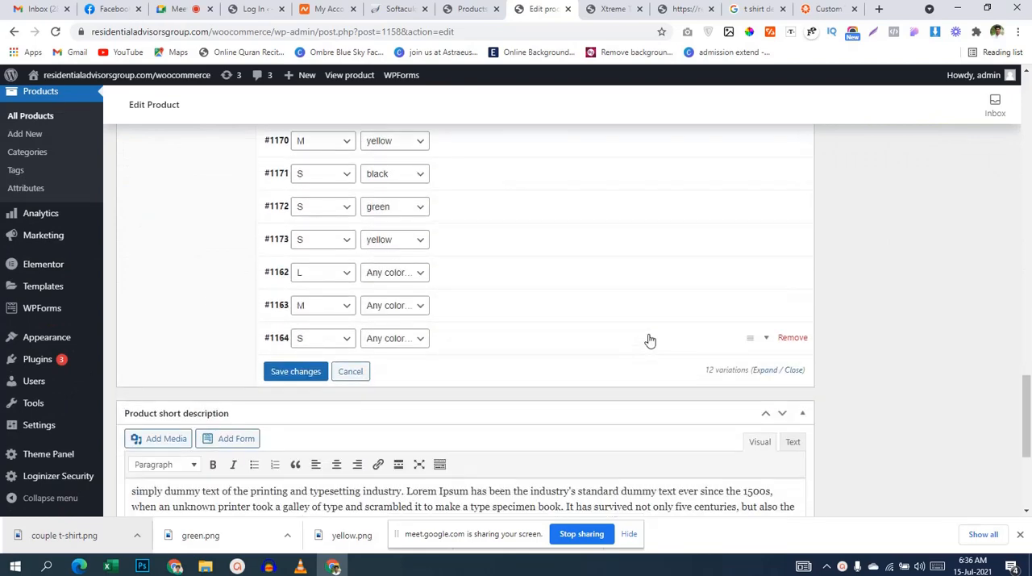
pyautogui.scroll(1, 650, 340)
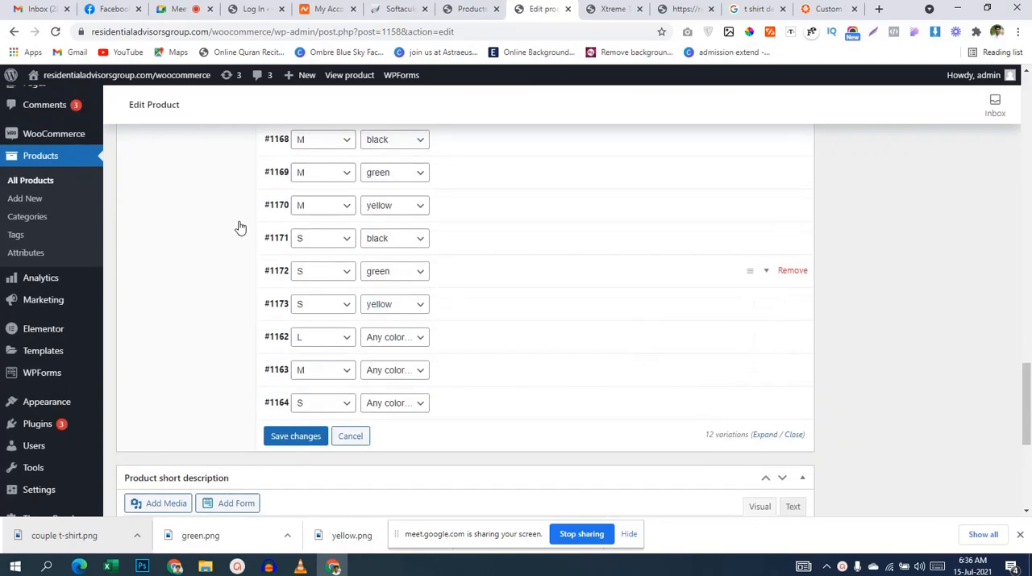
pyautogui.scroll(-5, 639, 331)
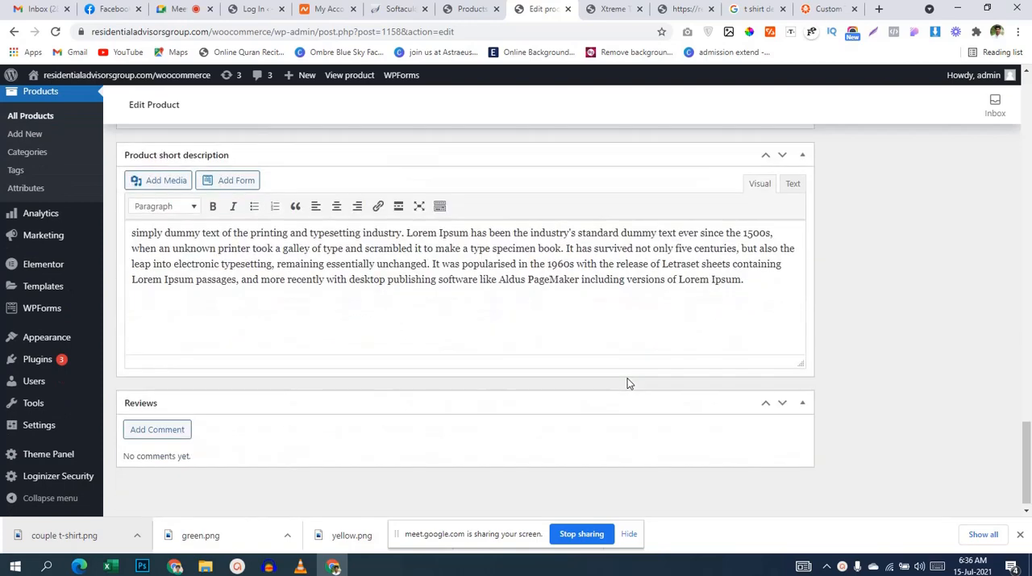
pyautogui.scroll(3, 626, 379)
pyautogui.scroll(5, 620, 376)
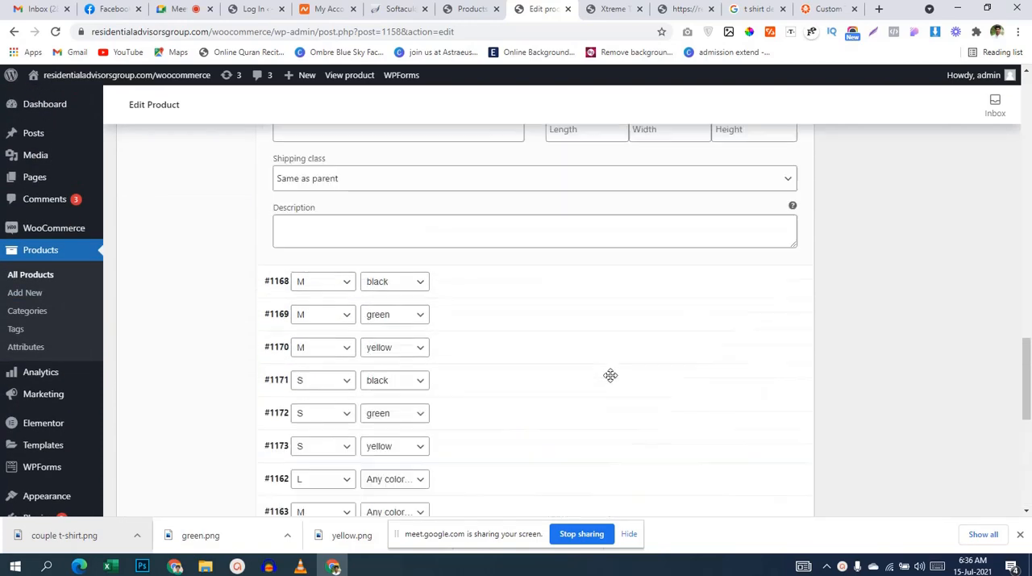
pyautogui.scroll(5, 606, 371)
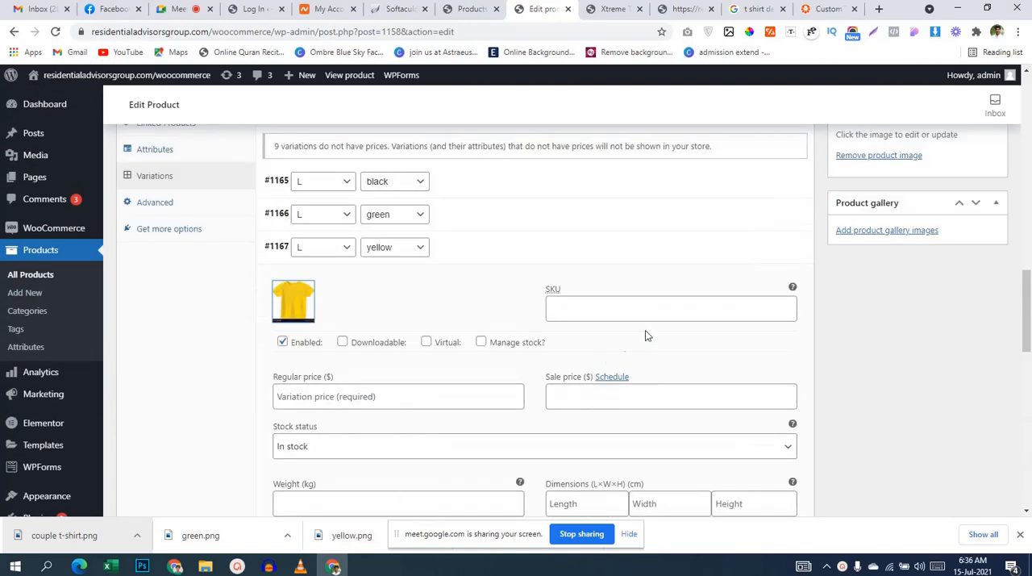
pyautogui.scroll(10, 645, 334)
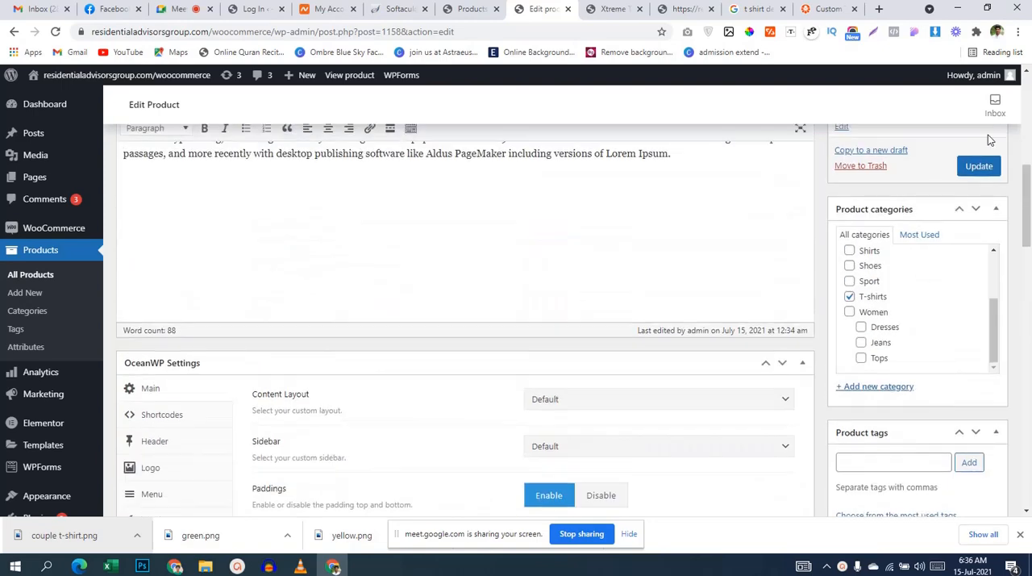
pyautogui.click(974, 169)
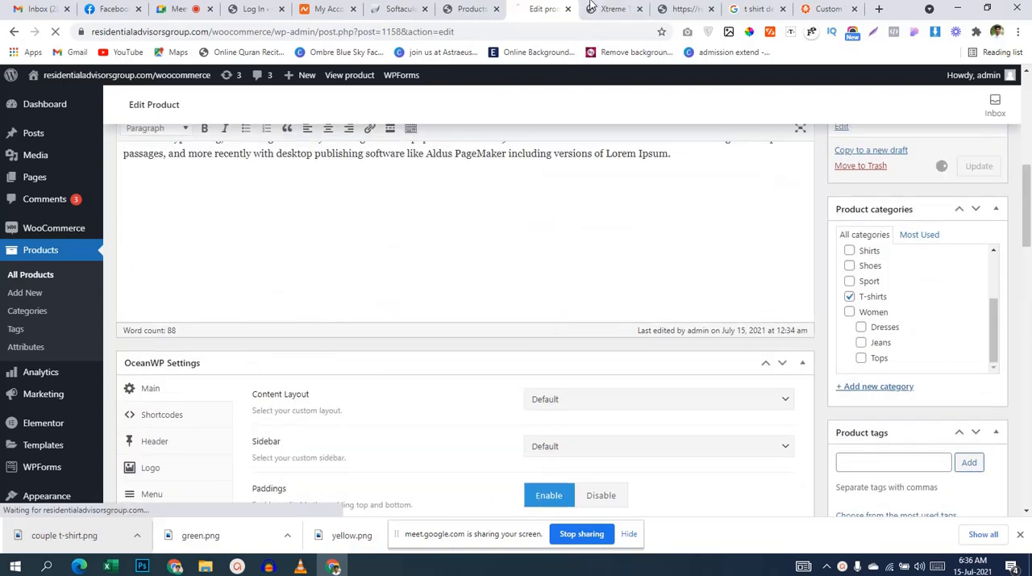
# Step: Switch to the store page of Xtreme T-shirts, choose black as the color and check the product image
pyautogui.click(613, 10)
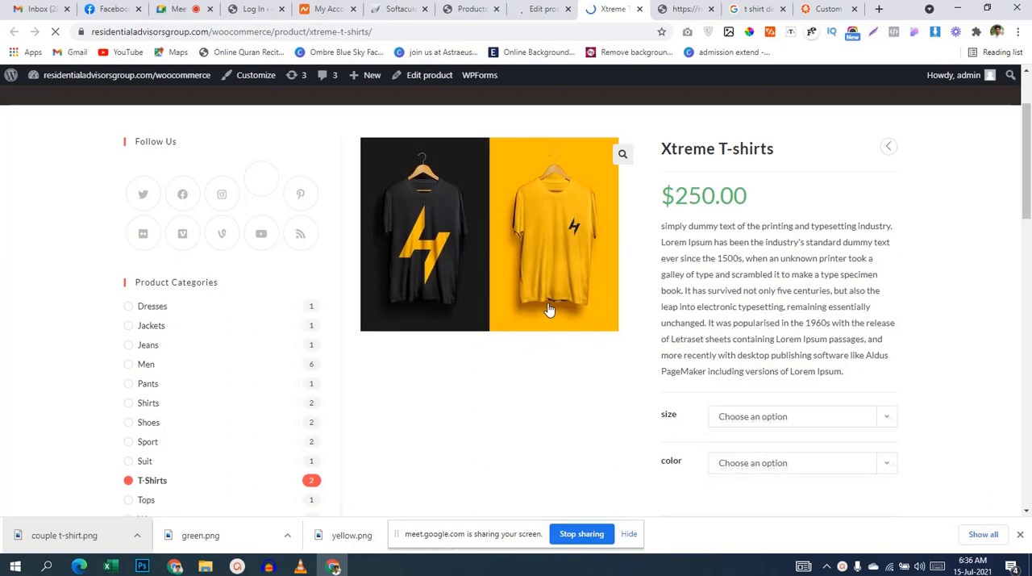
pyautogui.scroll(-1, 760, 266)
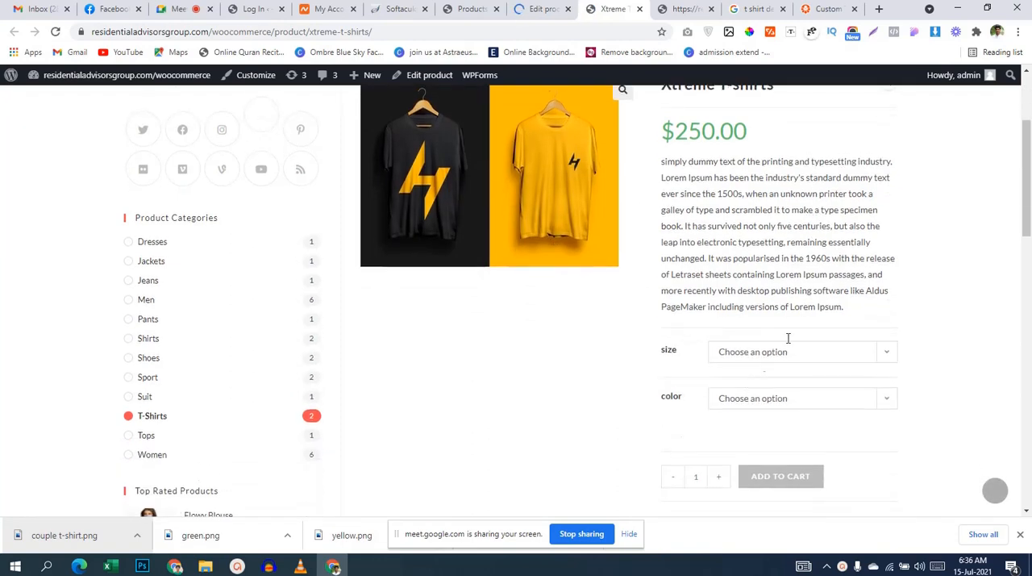
pyautogui.click(746, 403)
pyautogui.click(748, 431)
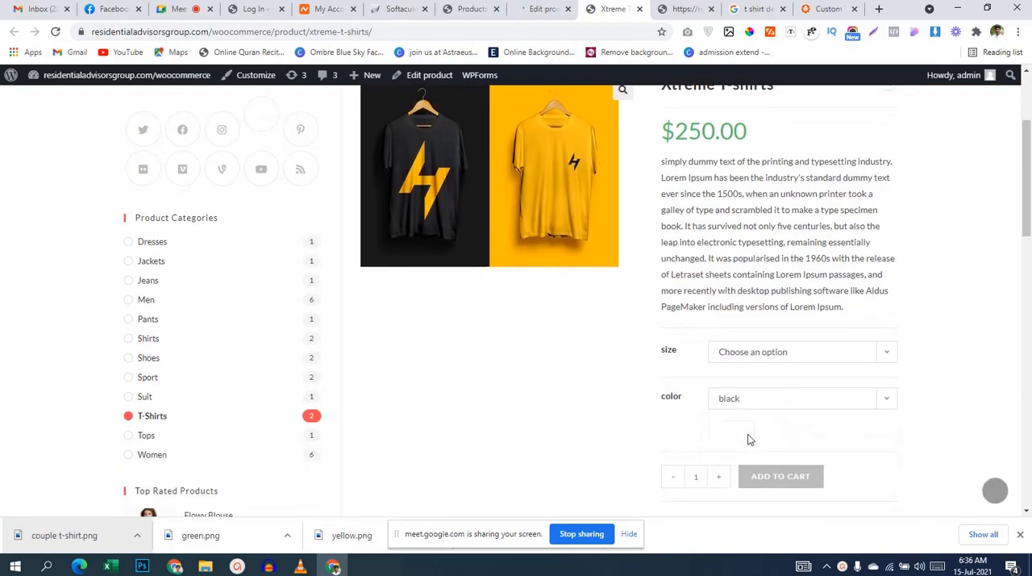
pyautogui.scroll(1, 613, 382)
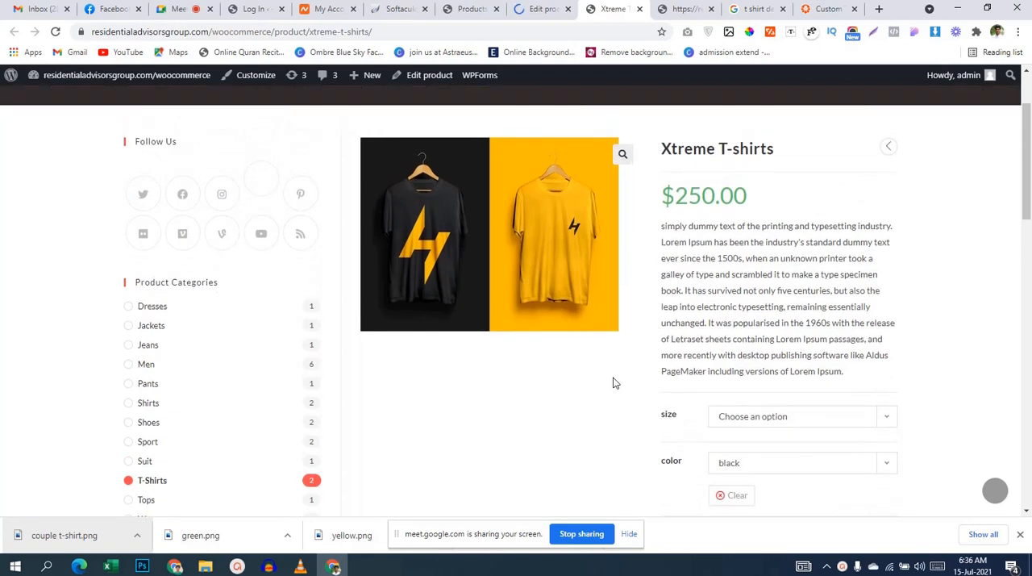
# Step: Reload the store page, choose black as the color and L as the size, and check the product image
pyautogui.click(55, 32)
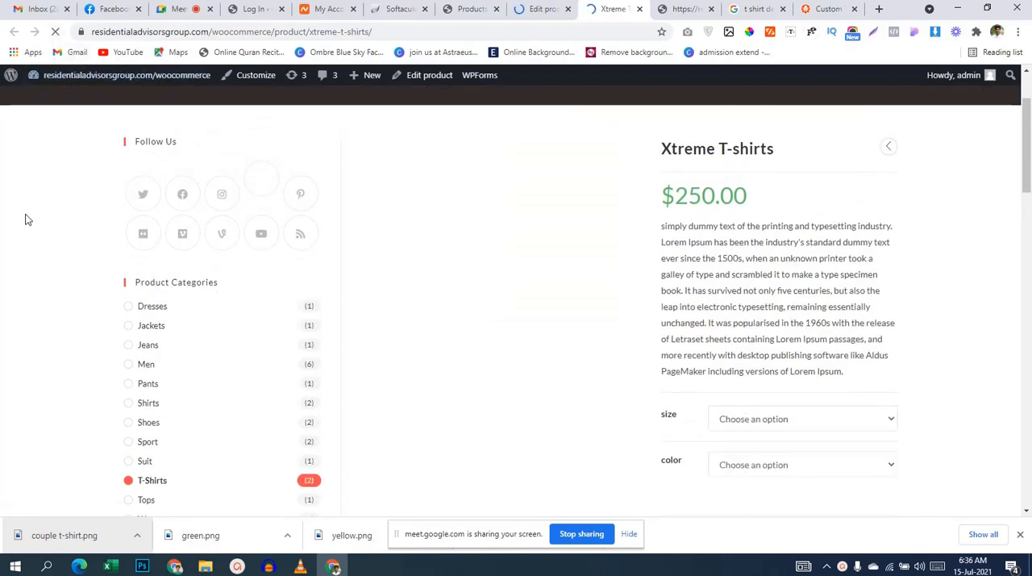
pyautogui.scroll(-2, 779, 392)
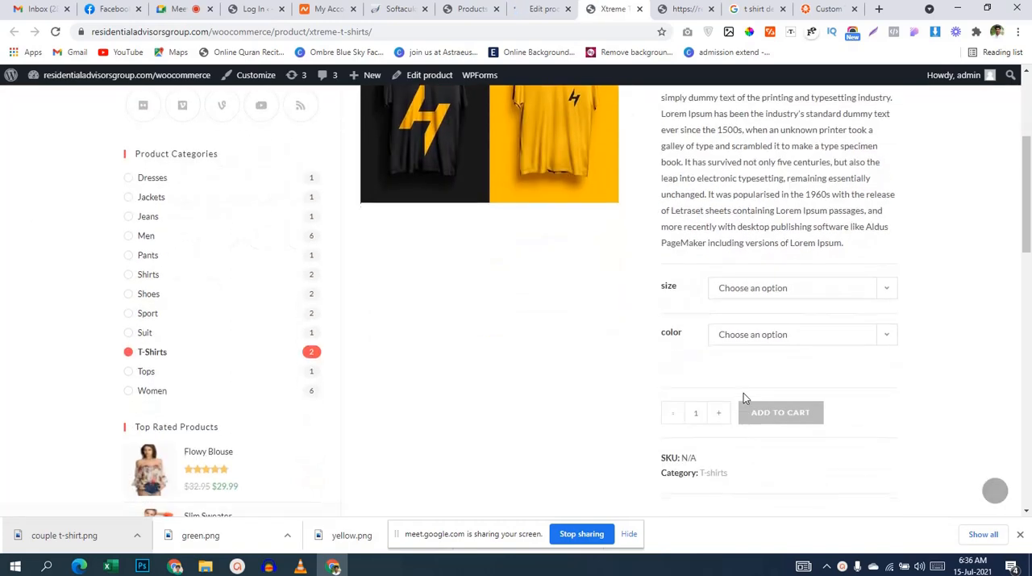
pyautogui.click(747, 334)
pyautogui.click(738, 365)
pyautogui.scroll(3, 640, 330)
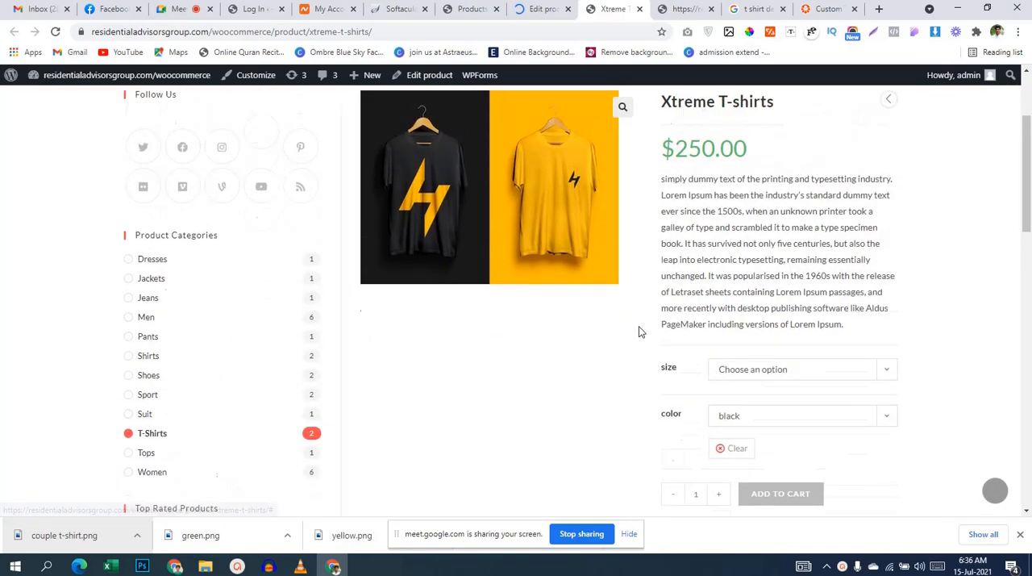
pyautogui.scroll(-2, 728, 368)
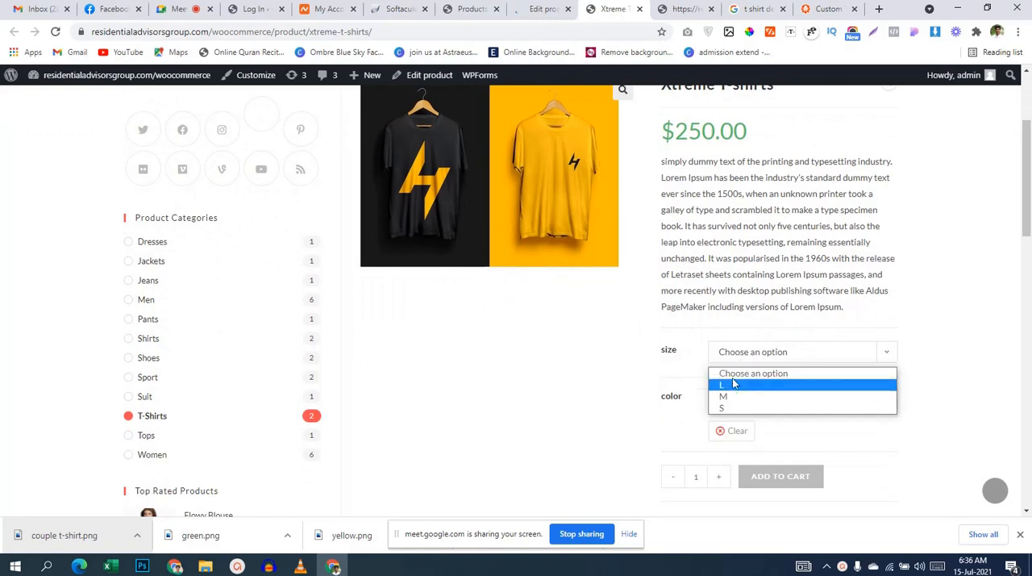
pyautogui.click(733, 386)
pyautogui.scroll(1, 575, 320)
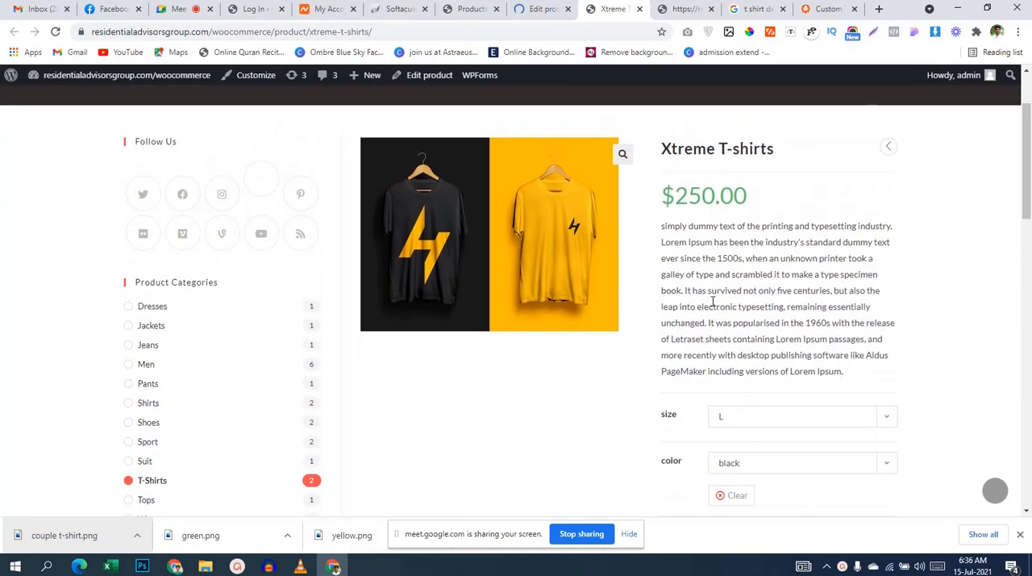
# Step: Switch the color to green, try sizes M and L, and check the product image again
pyautogui.scroll(-2, 709, 311)
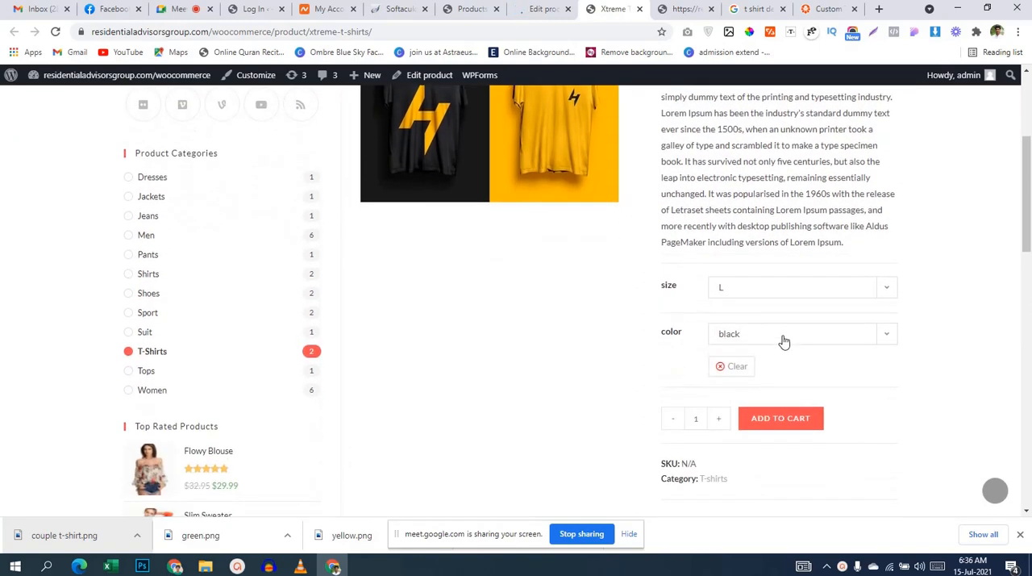
pyautogui.click(774, 336)
pyautogui.click(765, 376)
pyautogui.click(756, 287)
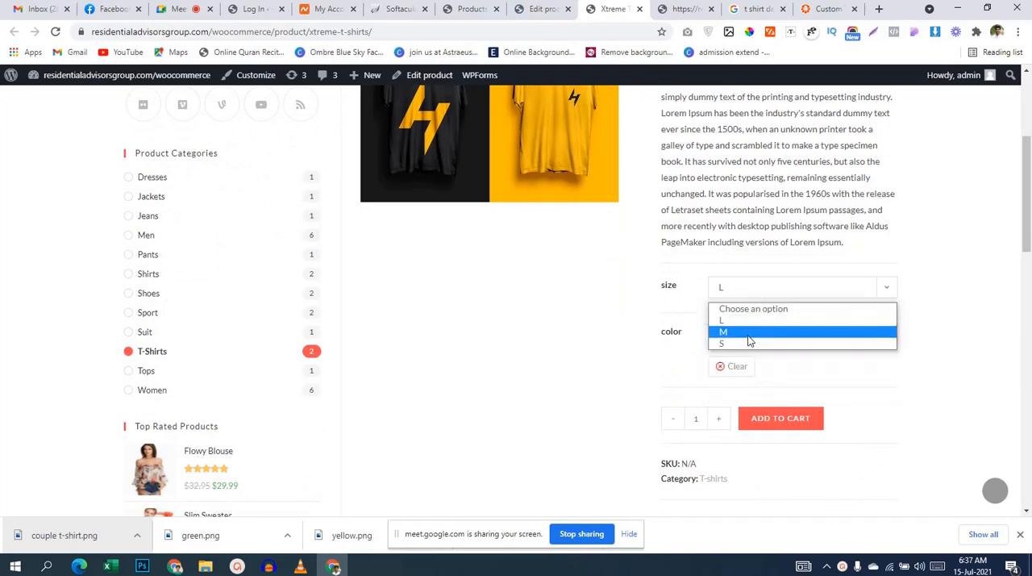
pyautogui.click(749, 341)
pyautogui.click(762, 293)
pyautogui.click(751, 321)
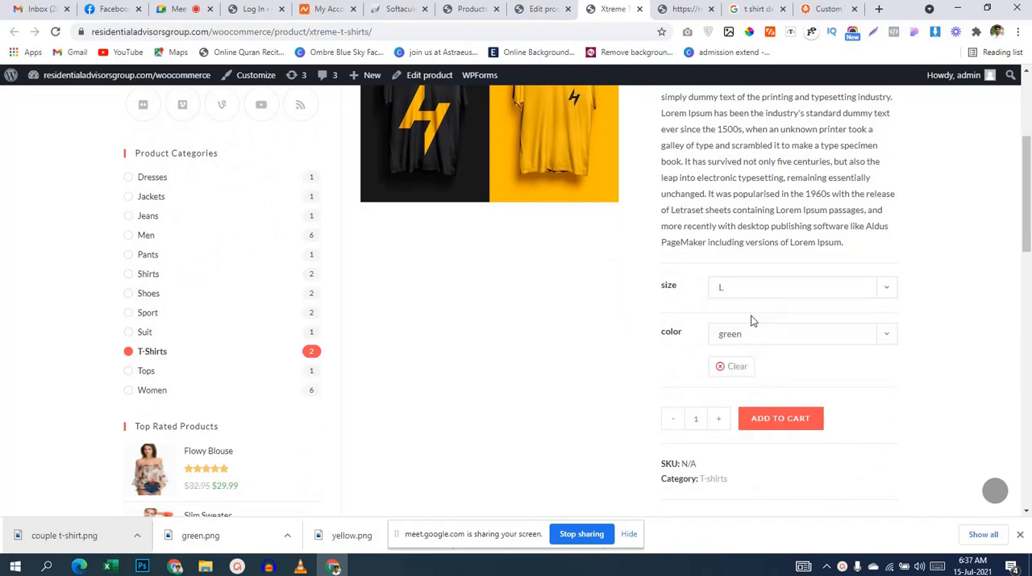
pyautogui.scroll(-1, 751, 321)
pyautogui.scroll(4, 751, 321)
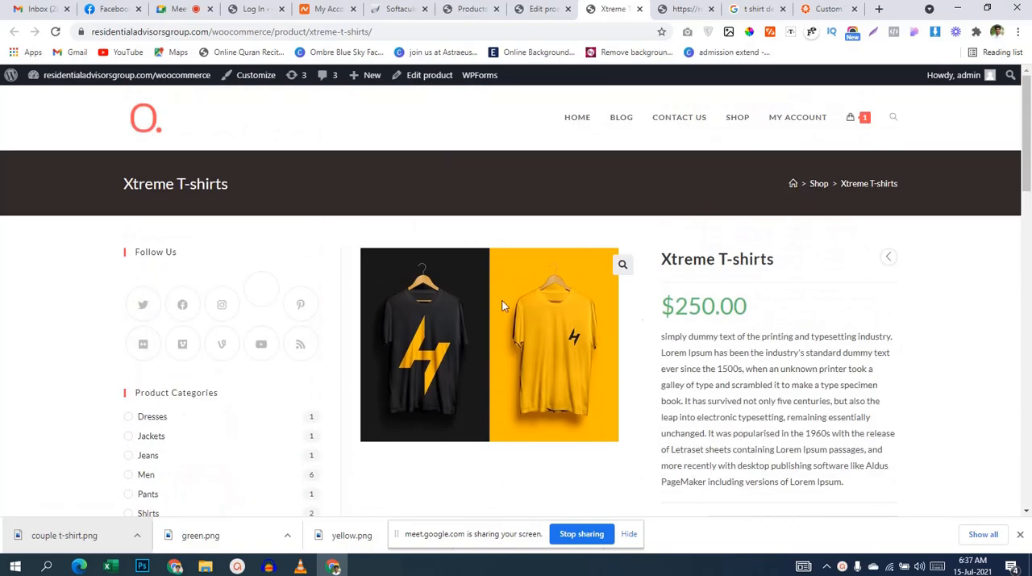
# Step: View the published product from its edit page in a new tab and choose size L with color black
pyautogui.click(536, 10)
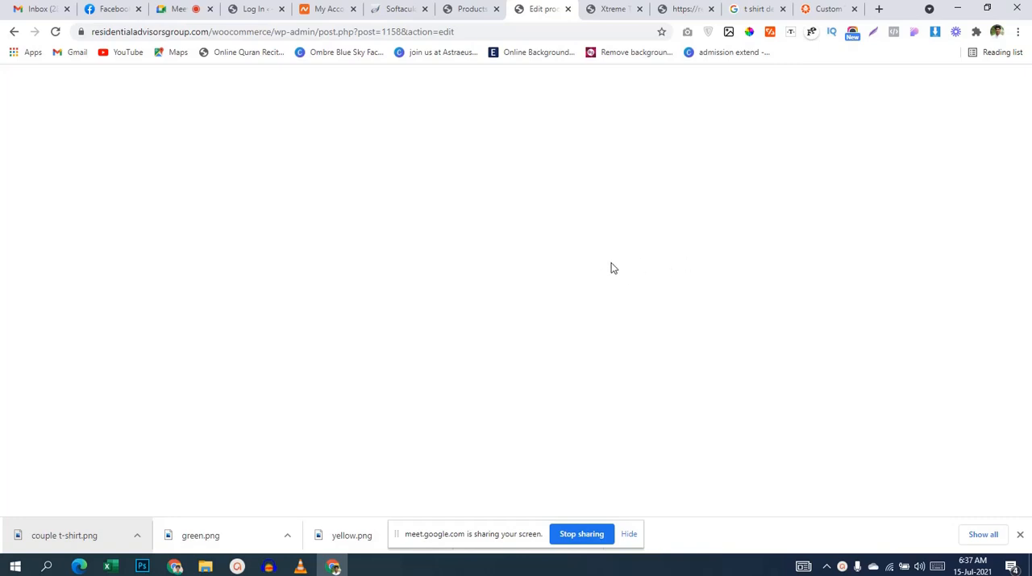
pyautogui.scroll(-1, 207, 361)
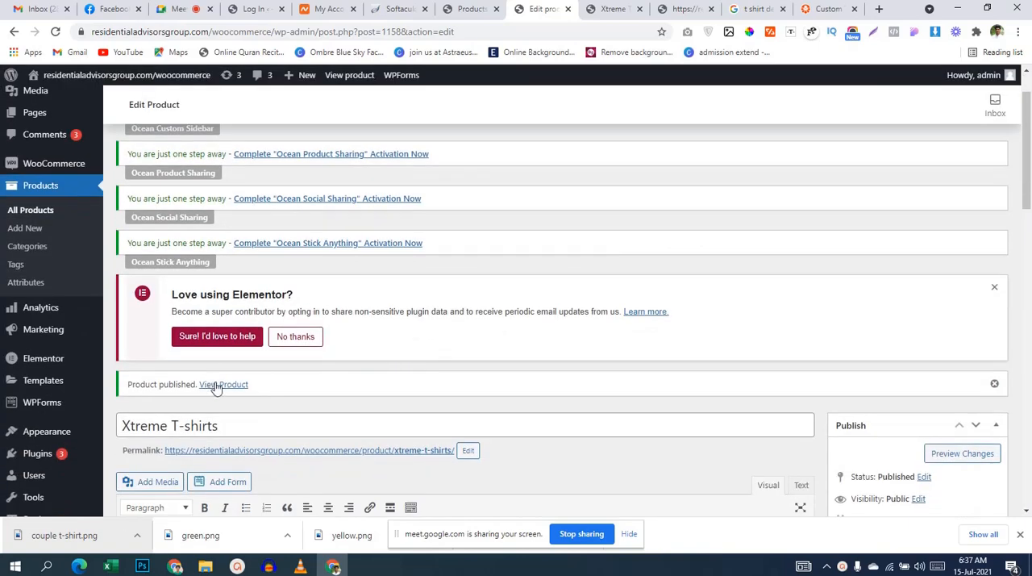
pyautogui.keyDown('ctrl'); pyautogui.click(215, 387); pyautogui.keyUp('ctrl')
pyautogui.click(570, 18)
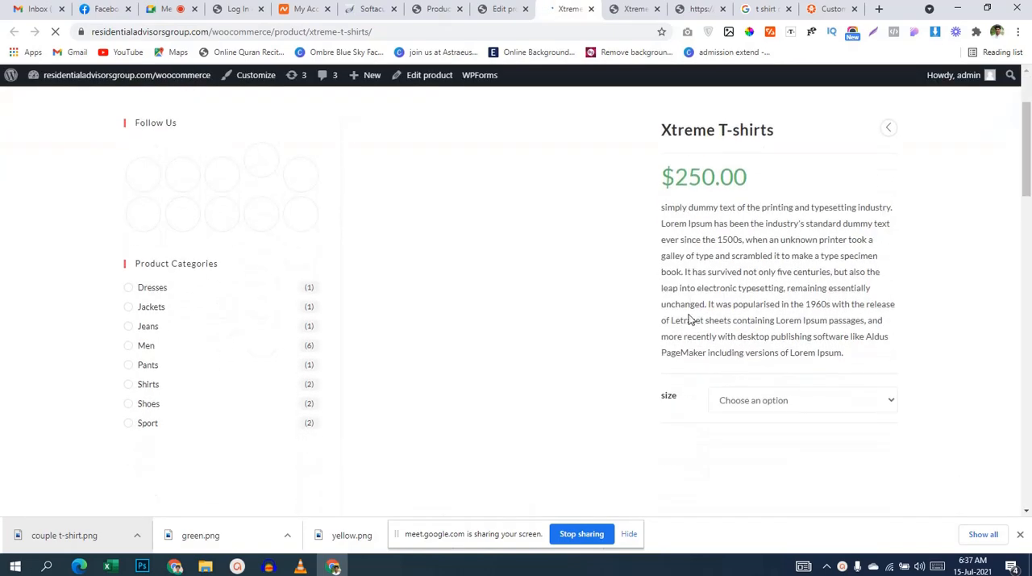
pyautogui.scroll(-2, 695, 315)
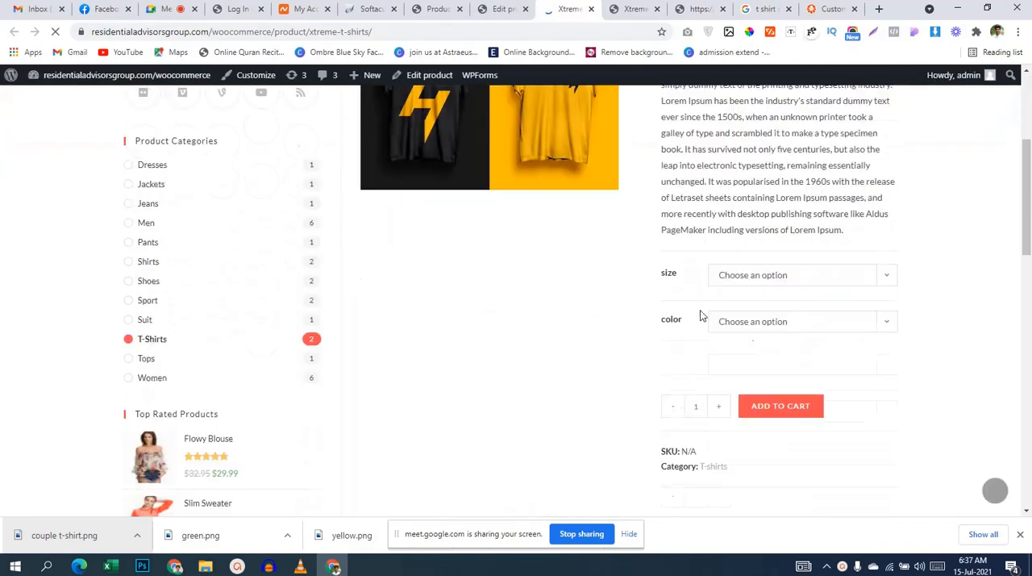
pyautogui.click(757, 279)
pyautogui.click(741, 302)
pyautogui.click(753, 314)
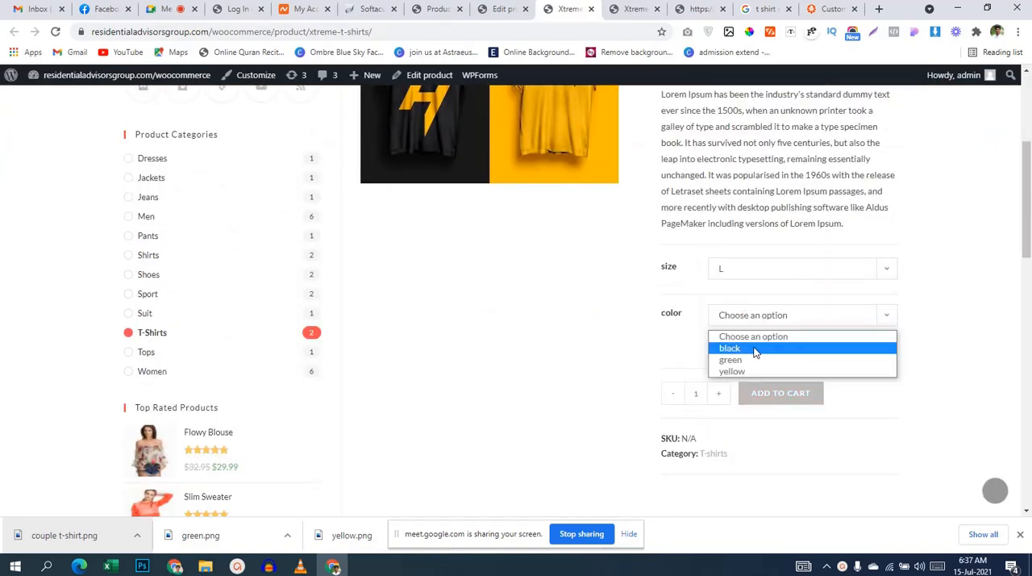
pyautogui.click(755, 352)
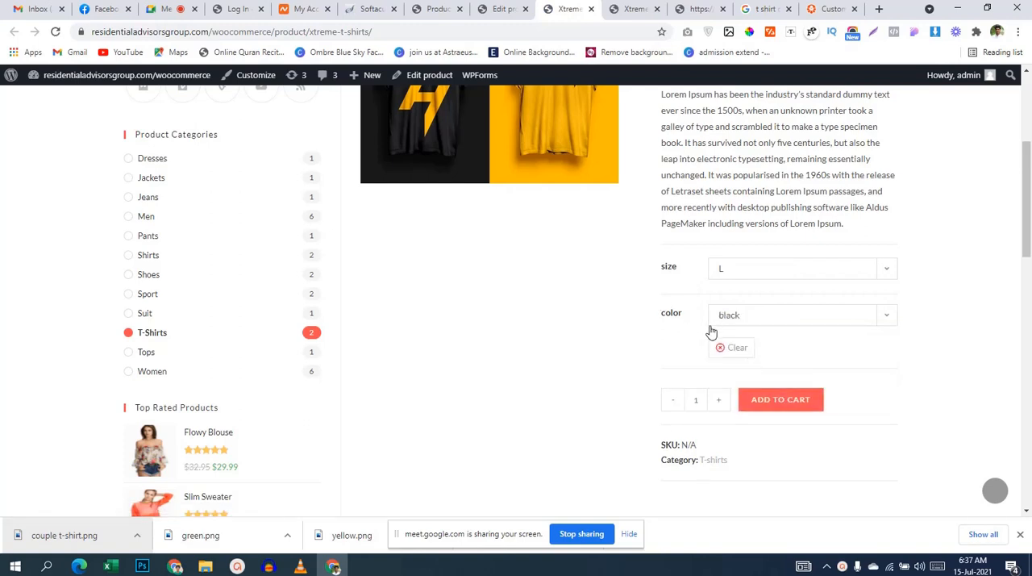
# Step: Try the green and yellow colors and size M on the store page and check the product image
pyautogui.click(798, 322)
pyautogui.click(779, 360)
pyautogui.click(789, 315)
pyautogui.click(773, 371)
pyautogui.click(772, 270)
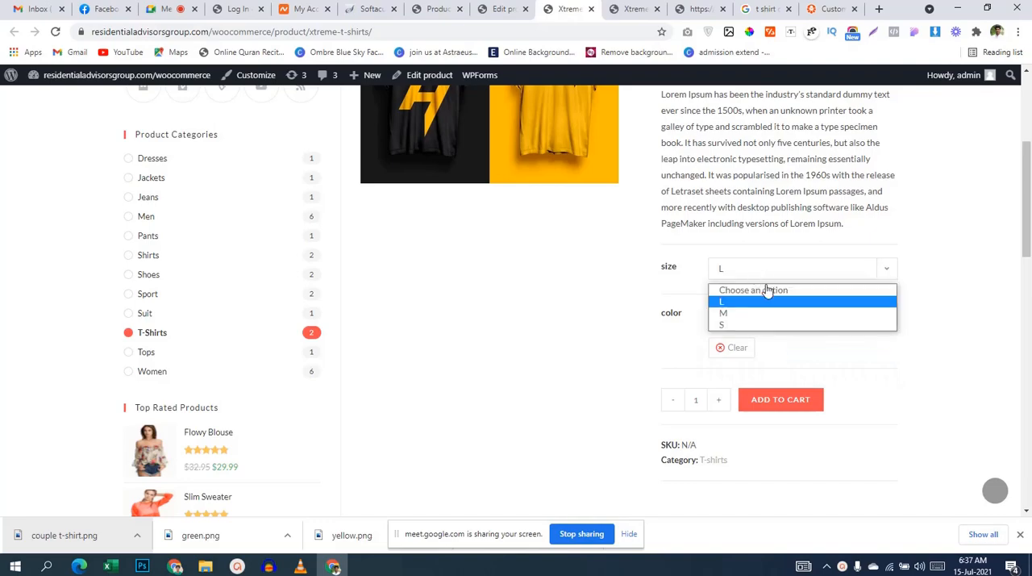
pyautogui.click(752, 313)
pyautogui.scroll(4, 749, 313)
# Step: Return to the product's edit page, enter a regular price for the L black variation and collapse its details
pyautogui.click(480, 9)
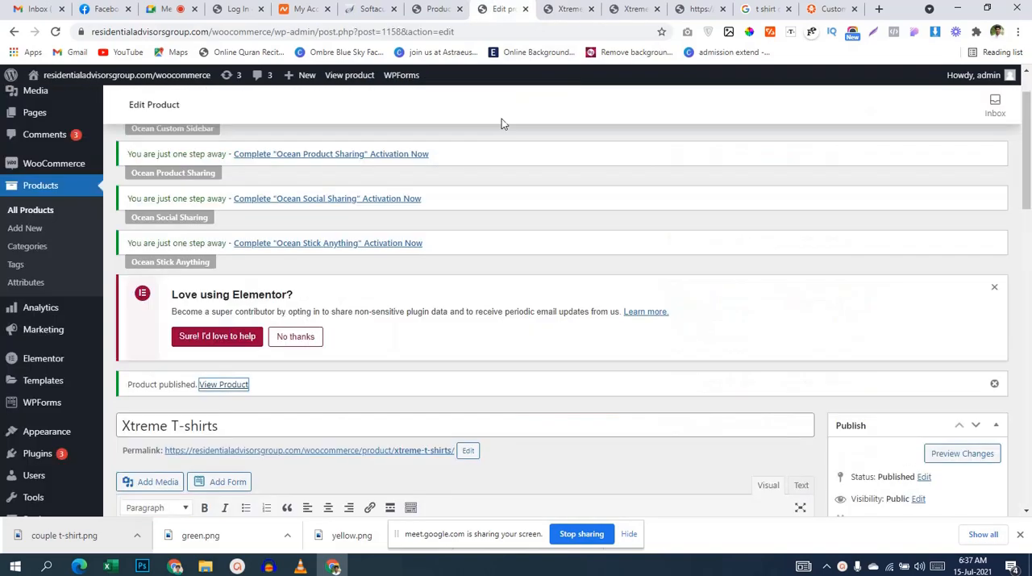
pyautogui.scroll(-5, 475, 301)
pyautogui.scroll(-10, 476, 306)
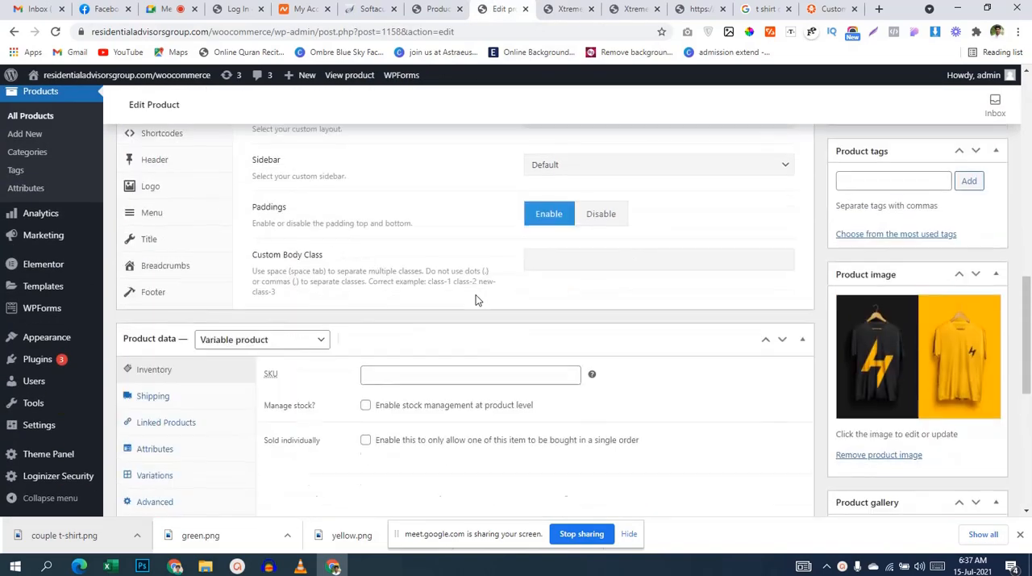
pyautogui.scroll(4, 475, 300)
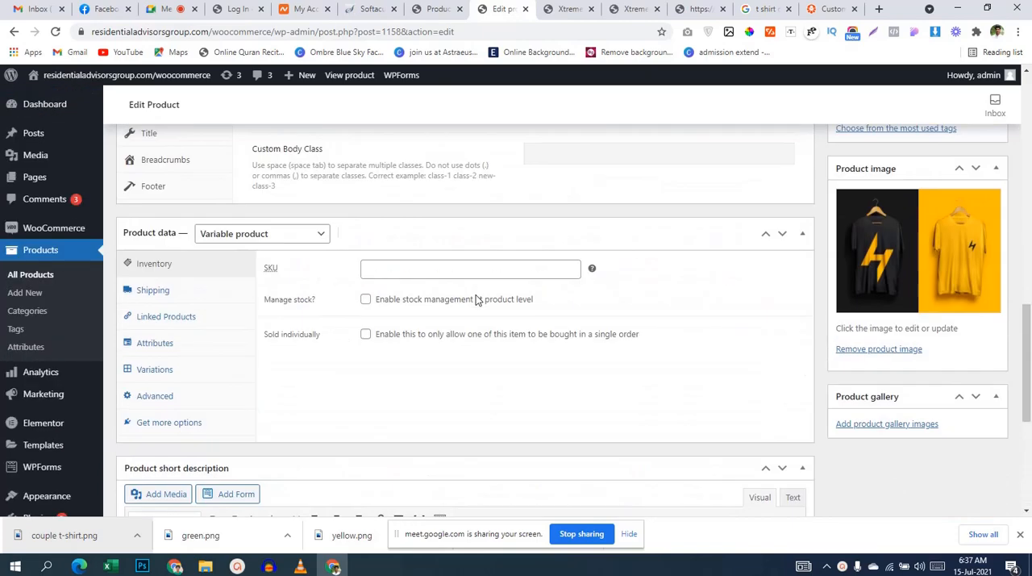
pyautogui.click(209, 370)
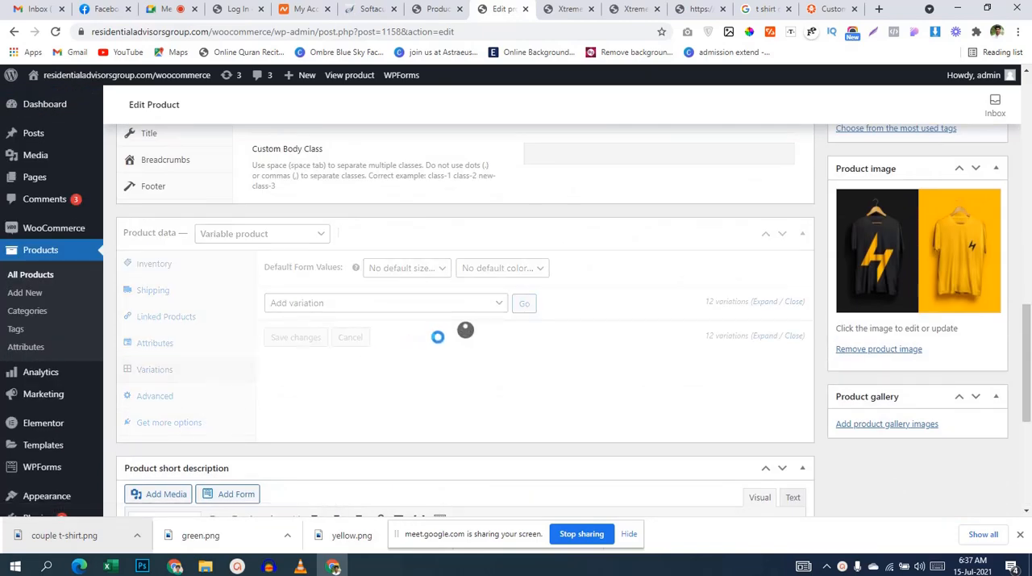
pyautogui.scroll(-3, 444, 332)
pyautogui.click(482, 194)
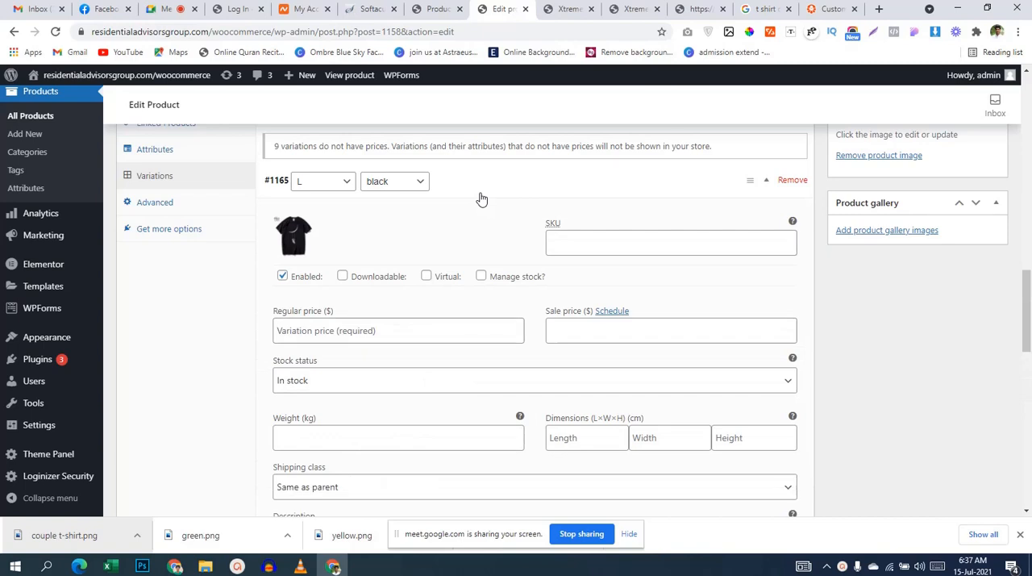
pyautogui.click(438, 339)
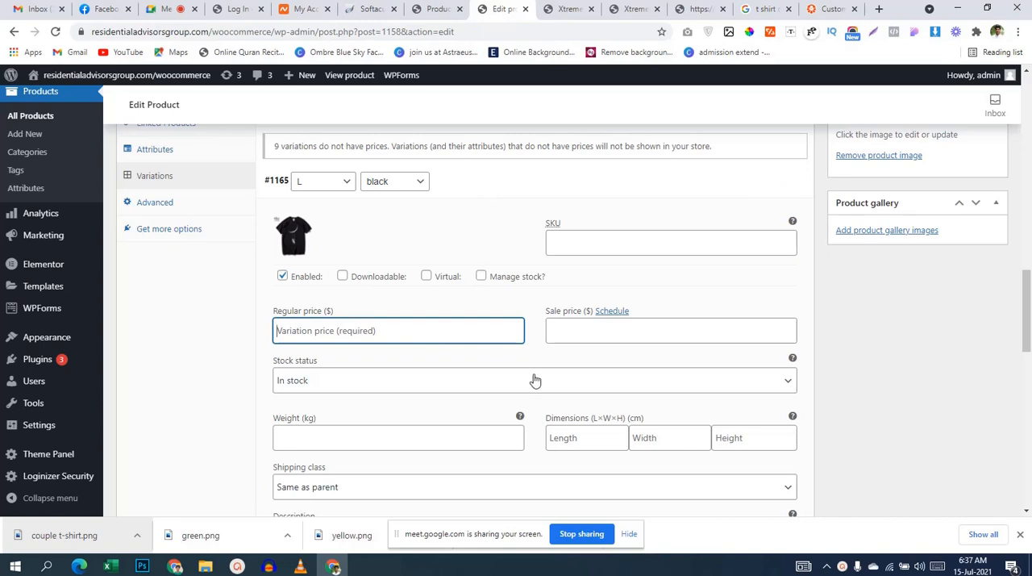
pyautogui.write('1')
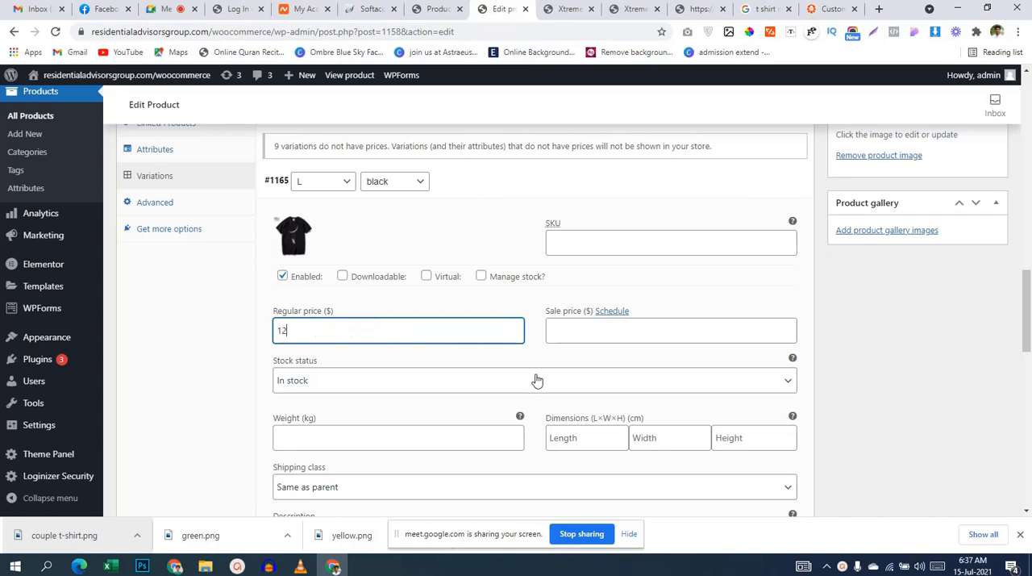
pyautogui.press('BackSpace')
pyautogui.write('2')
pyautogui.click(537, 183)
# Step: Set the regular price of the L green variation to 220 and collapse its details
pyautogui.click(473, 214)
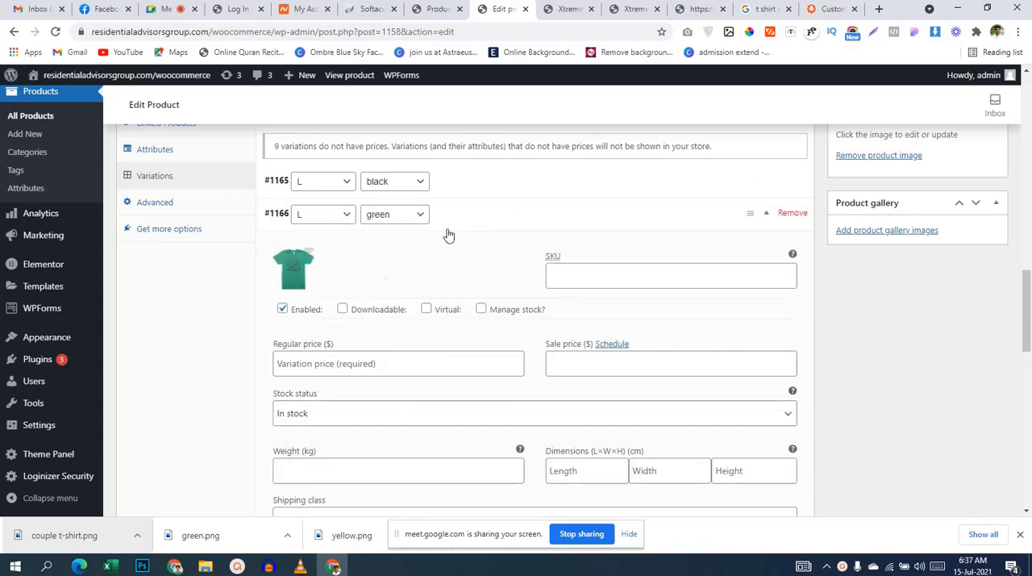
pyautogui.click(352, 365)
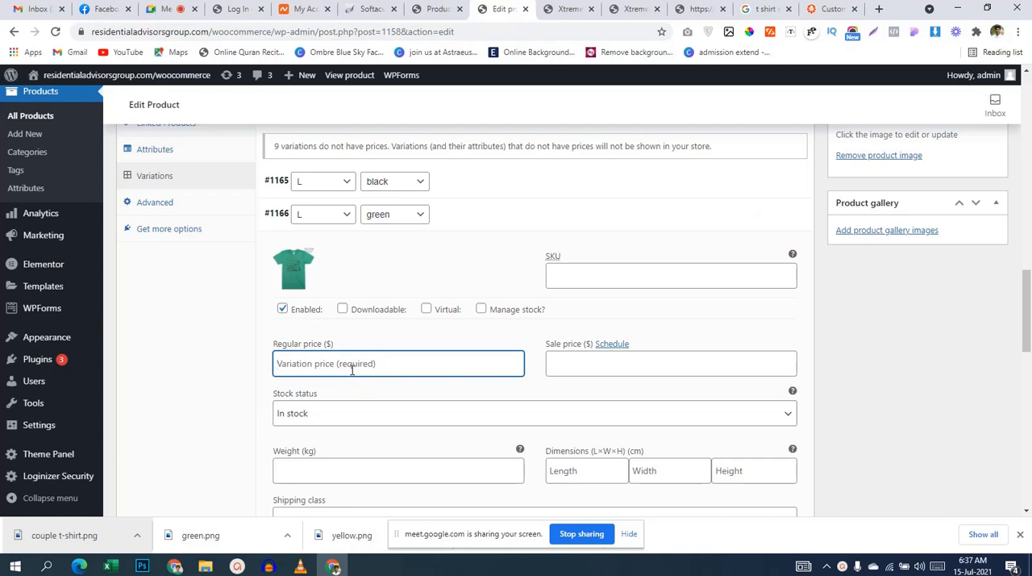
pyautogui.write('220')
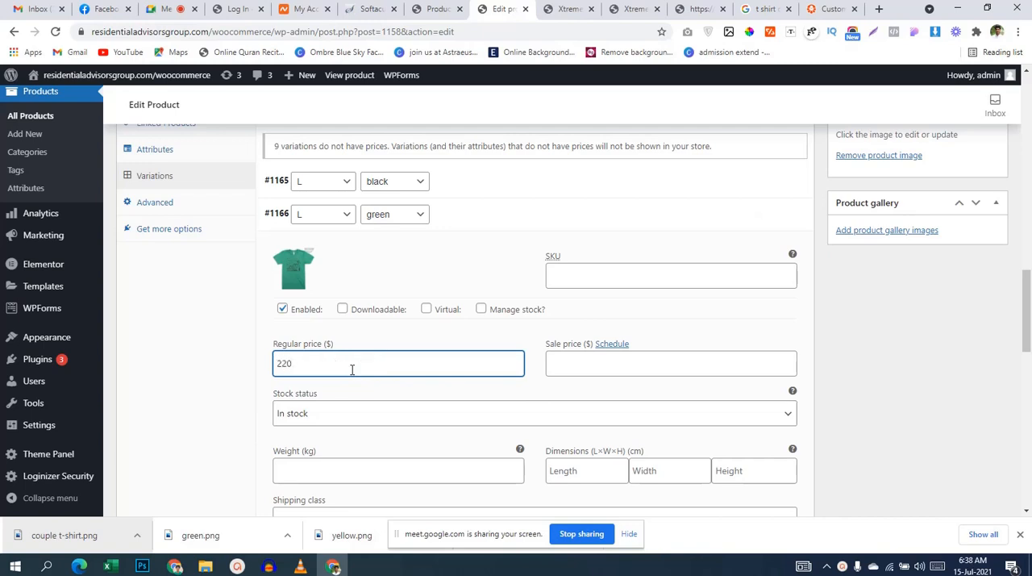
pyautogui.click(473, 206)
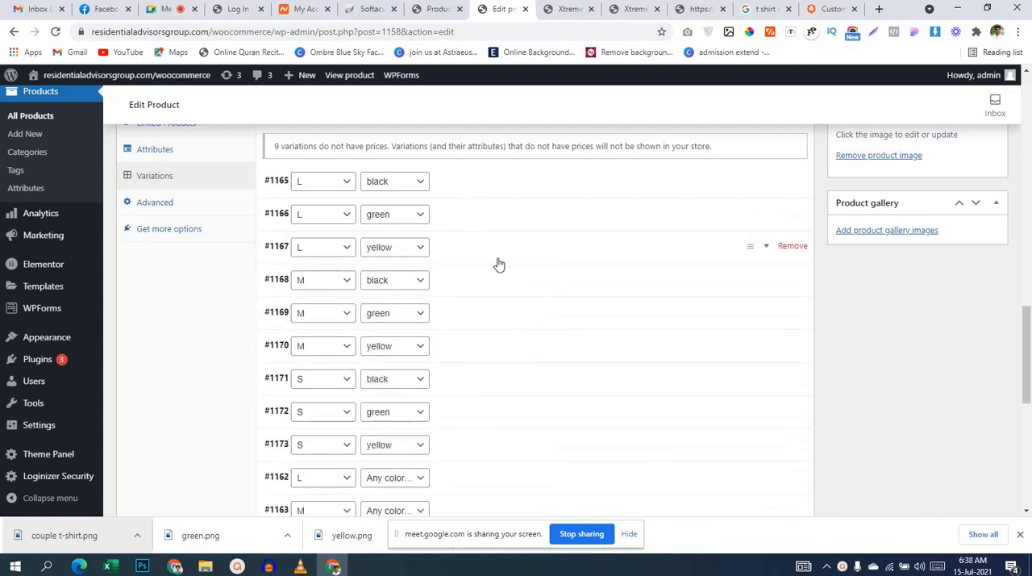
pyautogui.click(498, 264)
pyautogui.click(359, 397)
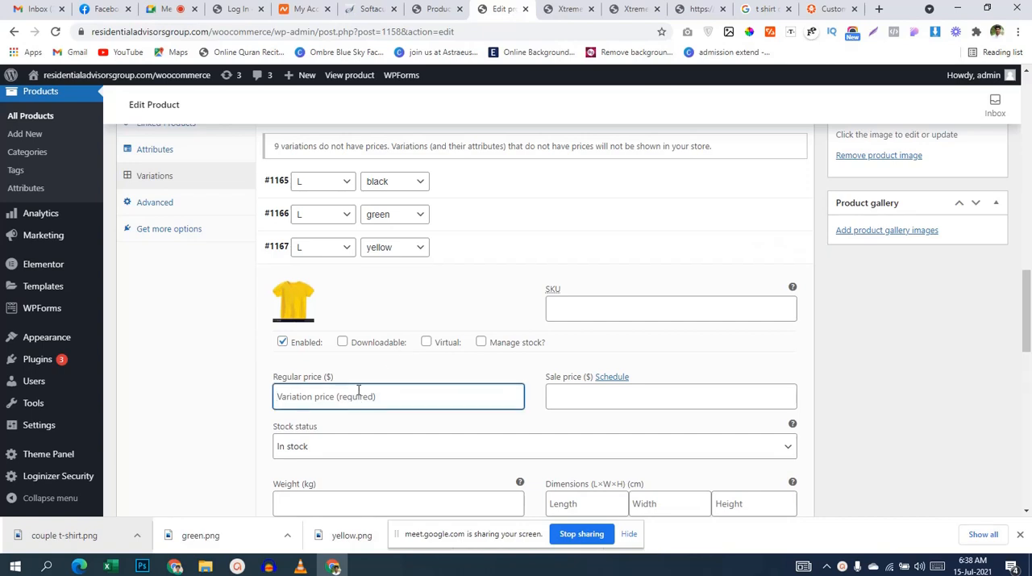
pyautogui.write('2')
pyautogui.press('BackSpace')
pyautogui.click(577, 239)
# Step: Reopen the L green variation to check its regular price, and collapse its details
pyautogui.click(442, 216)
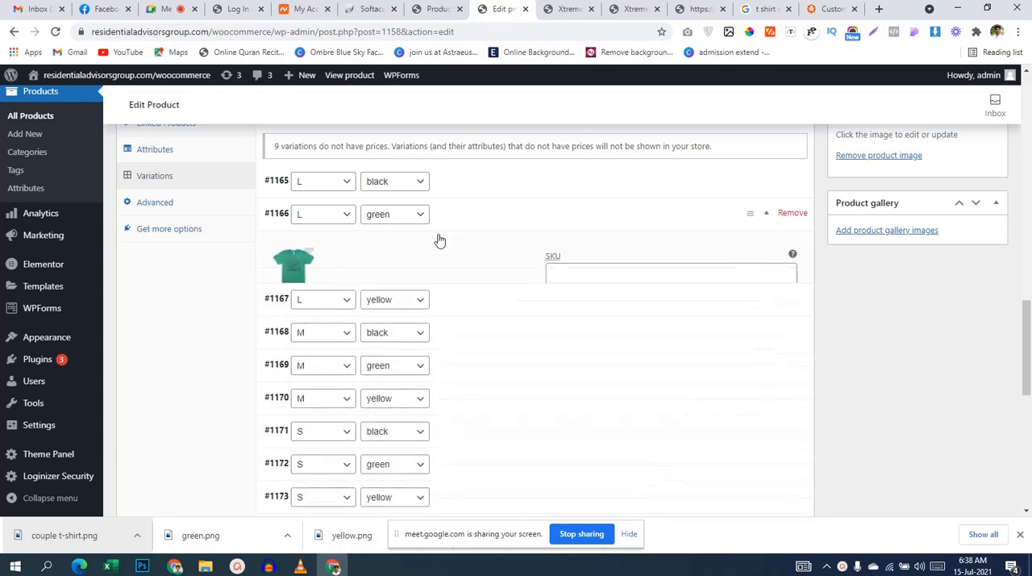
pyautogui.click(284, 363)
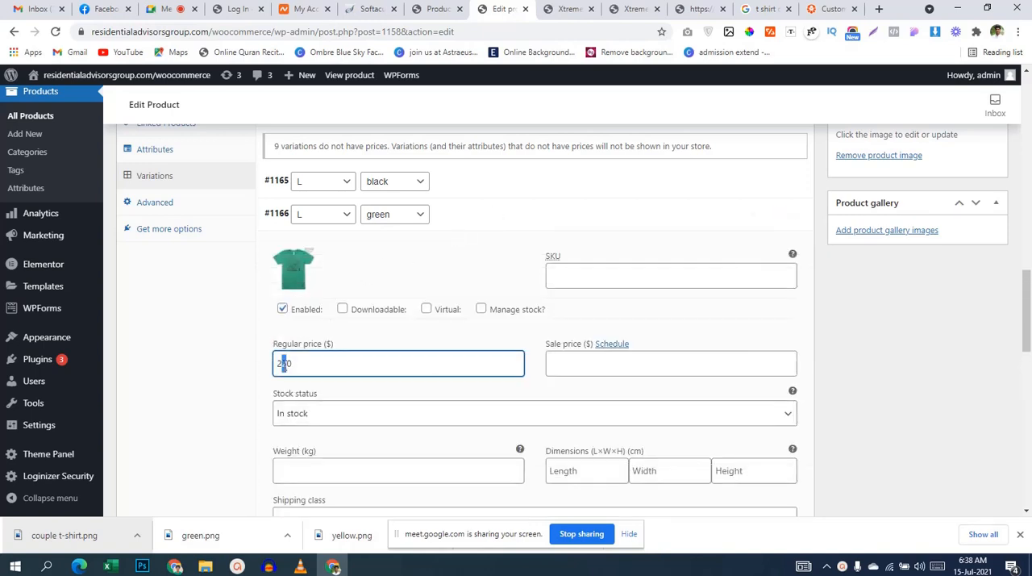
pyautogui.click(473, 223)
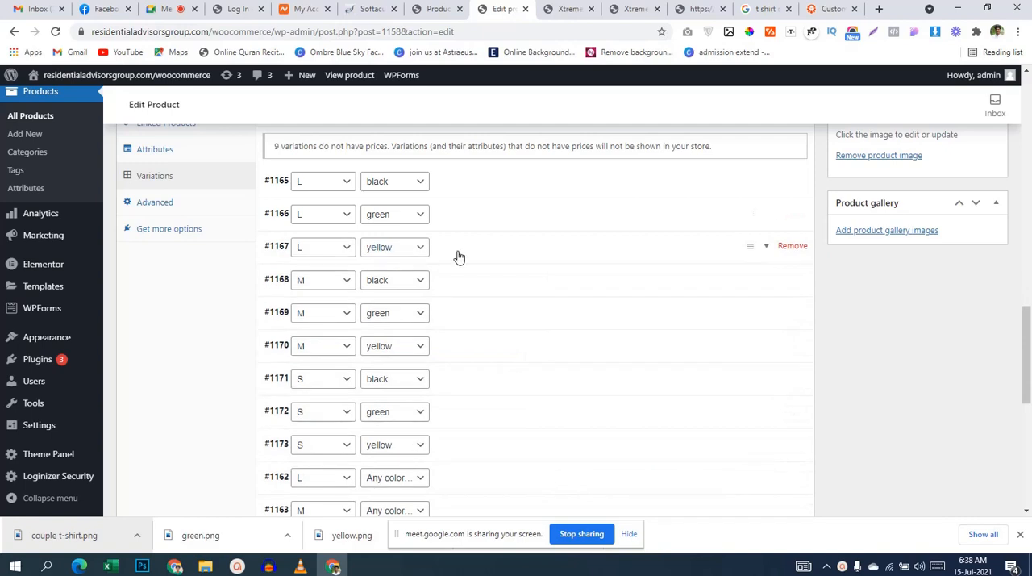
# Step: Set the regular price of the L yellow variation to 250
pyautogui.click(476, 255)
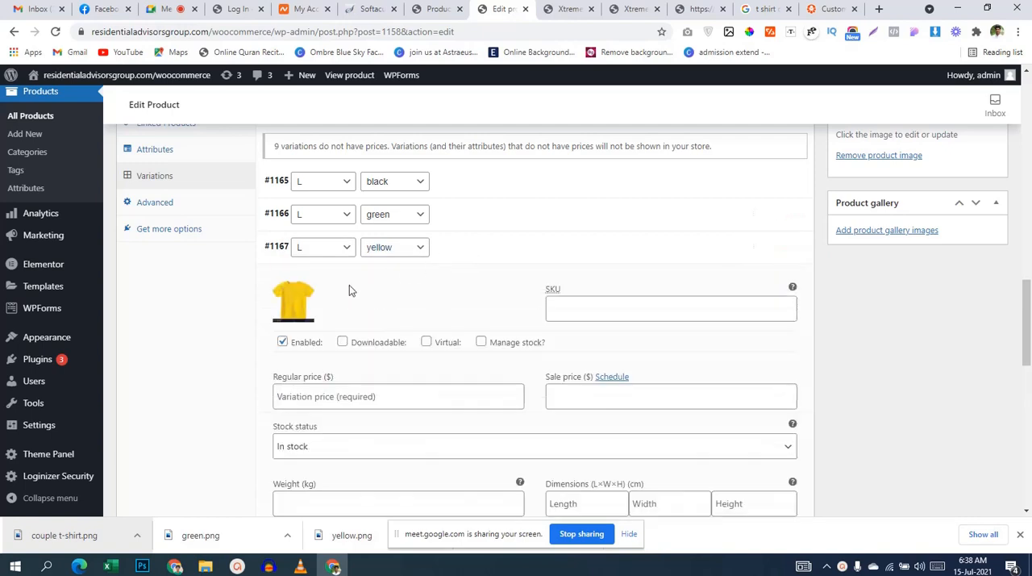
pyautogui.click(311, 403)
pyautogui.write('25')
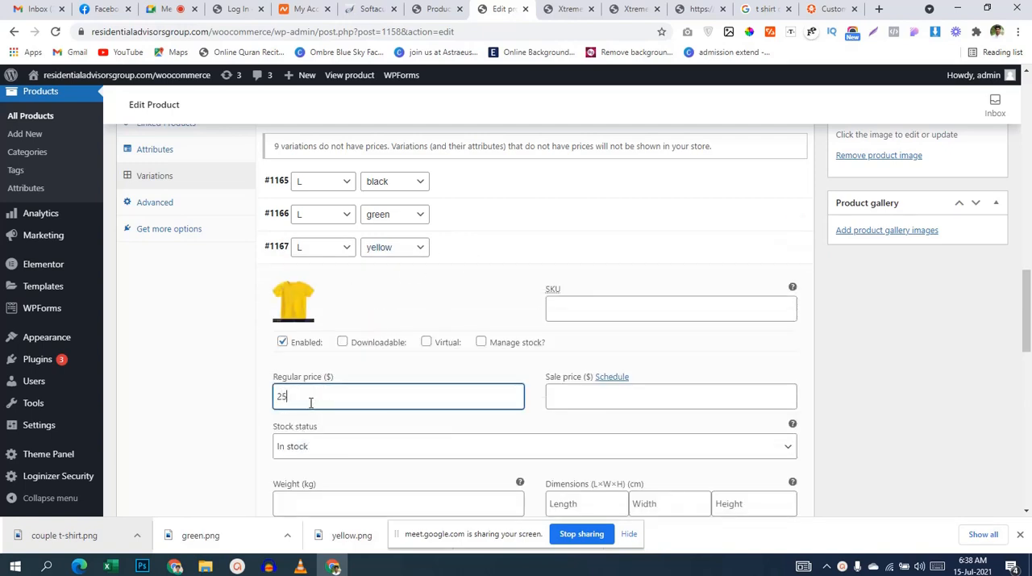
pyautogui.write('0')
pyautogui.scroll(-3, 669, 271)
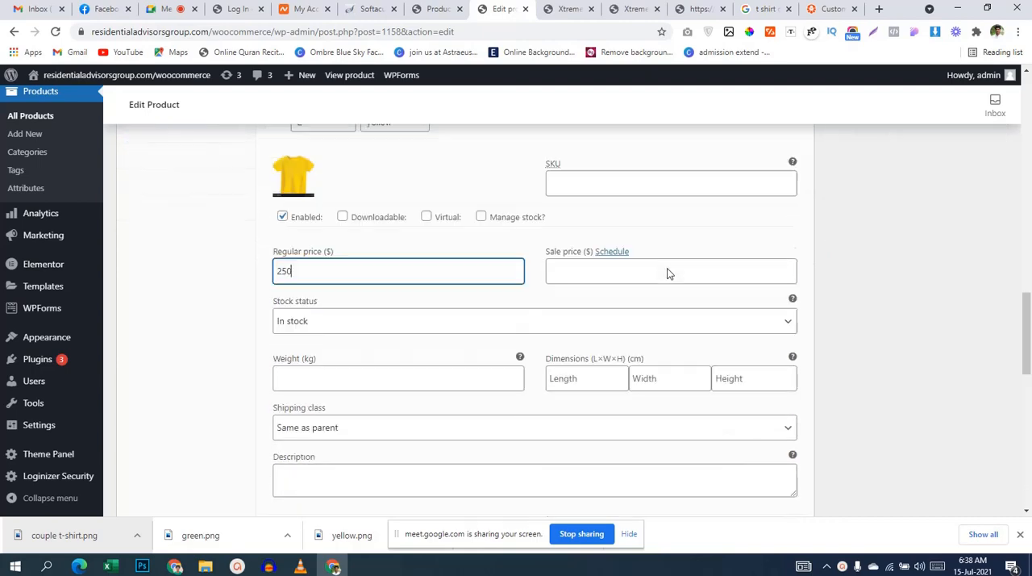
pyautogui.scroll(7, 986, 355)
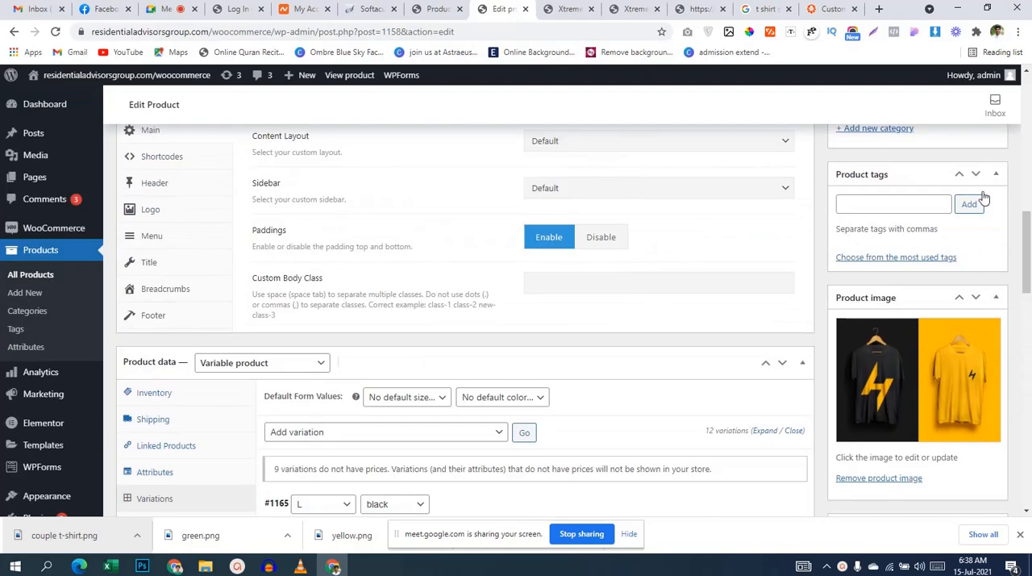
# Step: Update the Xtreme T-shirts product and switch to its store page
pyautogui.scroll(3, 984, 198)
pyautogui.click(978, 168)
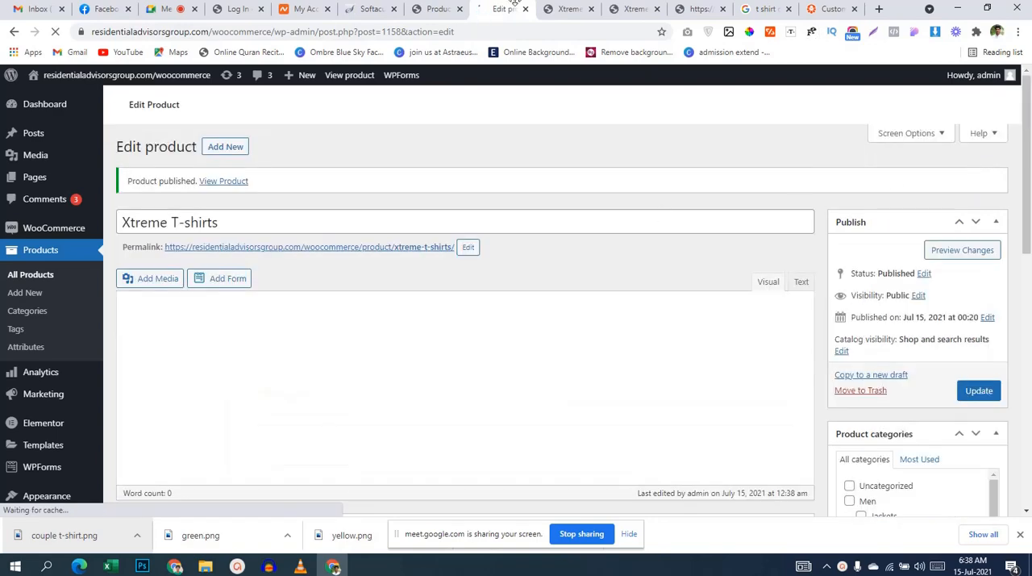
pyautogui.click(557, 10)
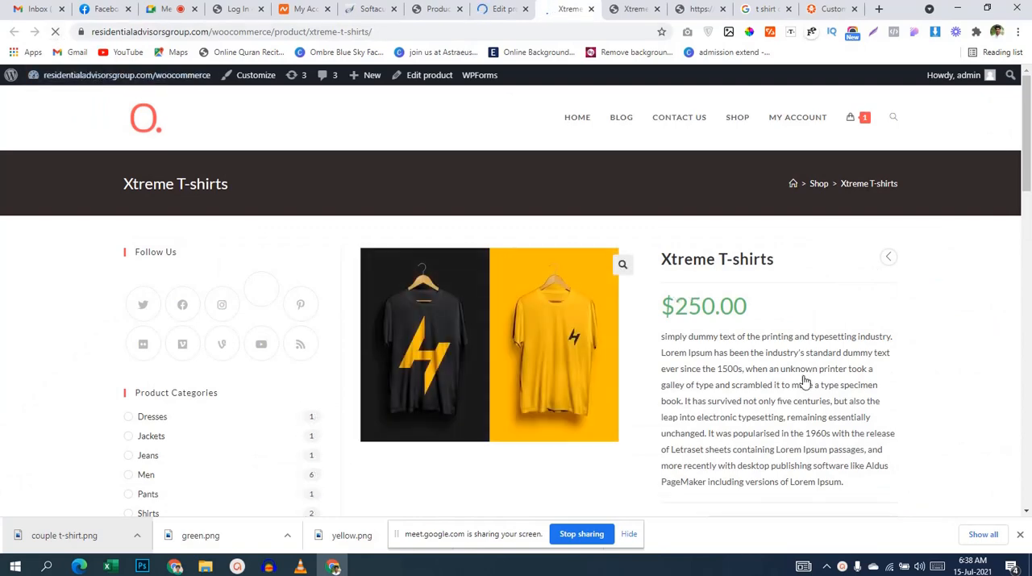
# Step: Select size L on the store page and preview the black, green and yellow colors in turn
pyautogui.scroll(-2, 808, 348)
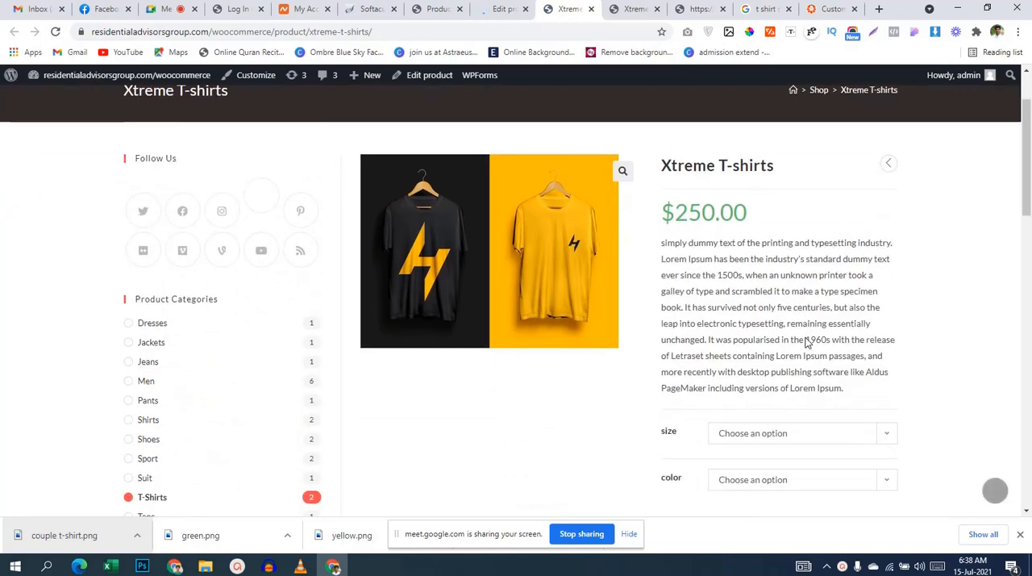
pyautogui.click(809, 385)
pyautogui.click(777, 406)
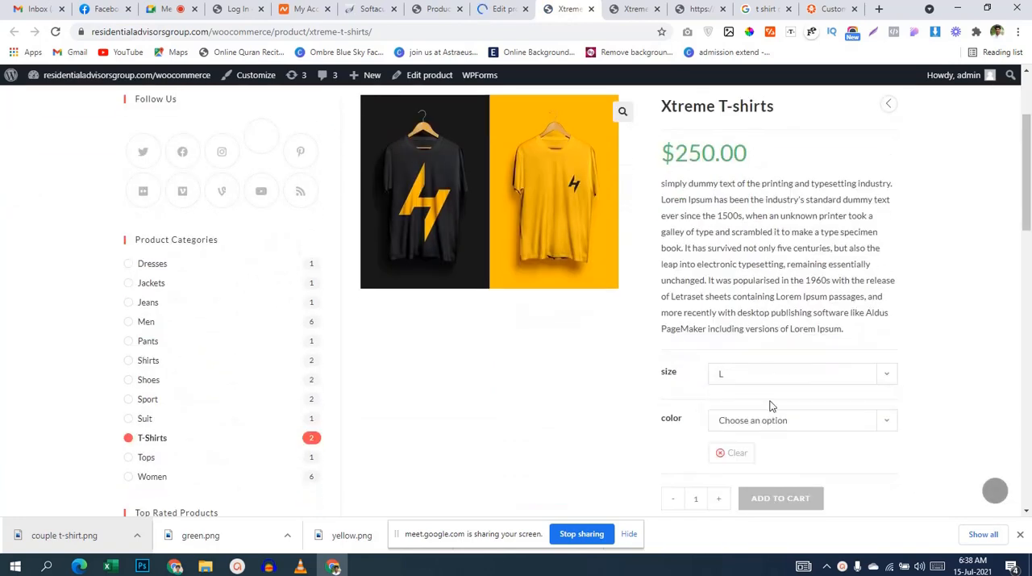
pyautogui.click(772, 426)
pyautogui.click(743, 454)
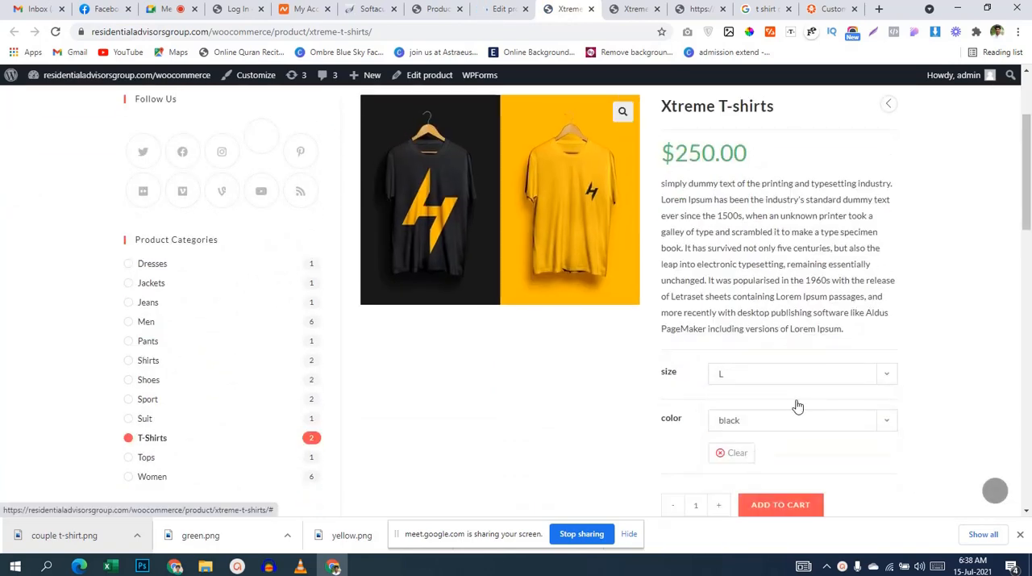
pyautogui.click(791, 427)
pyautogui.click(766, 463)
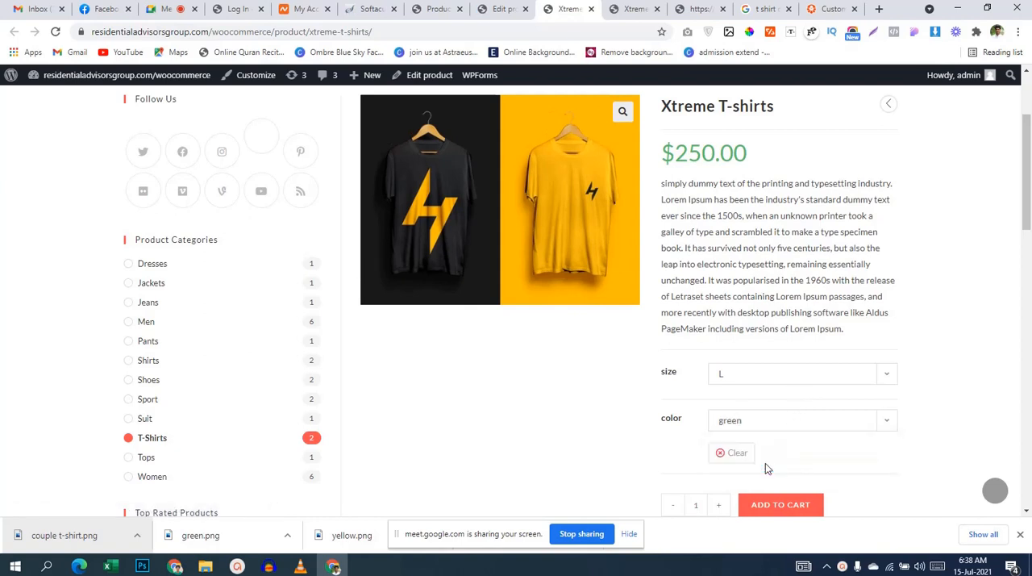
pyautogui.click(782, 422)
pyautogui.click(768, 473)
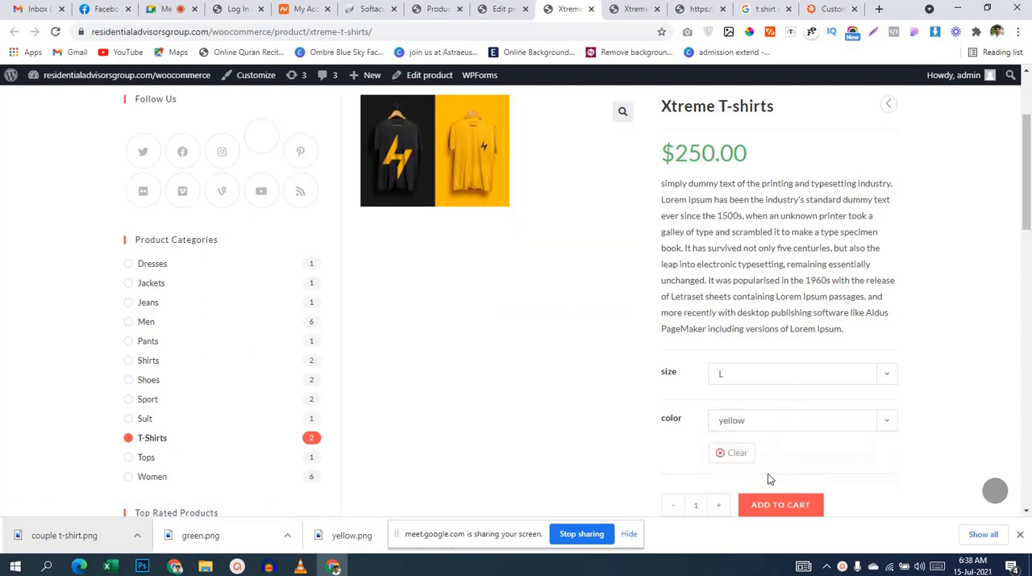
# Step: Switch the size to M and back to L, and preview the black and green colors
pyautogui.click(788, 375)
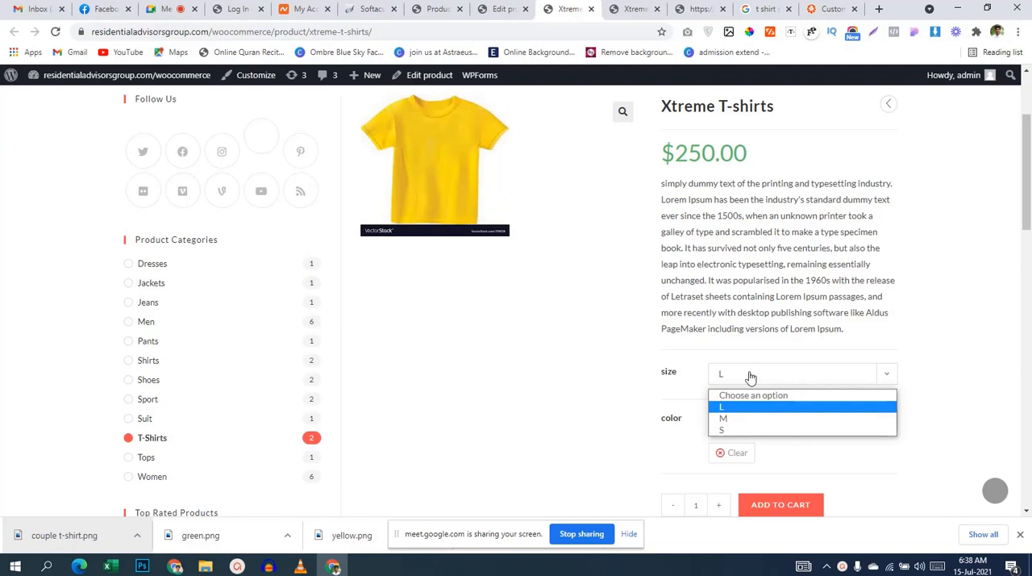
pyautogui.click(749, 417)
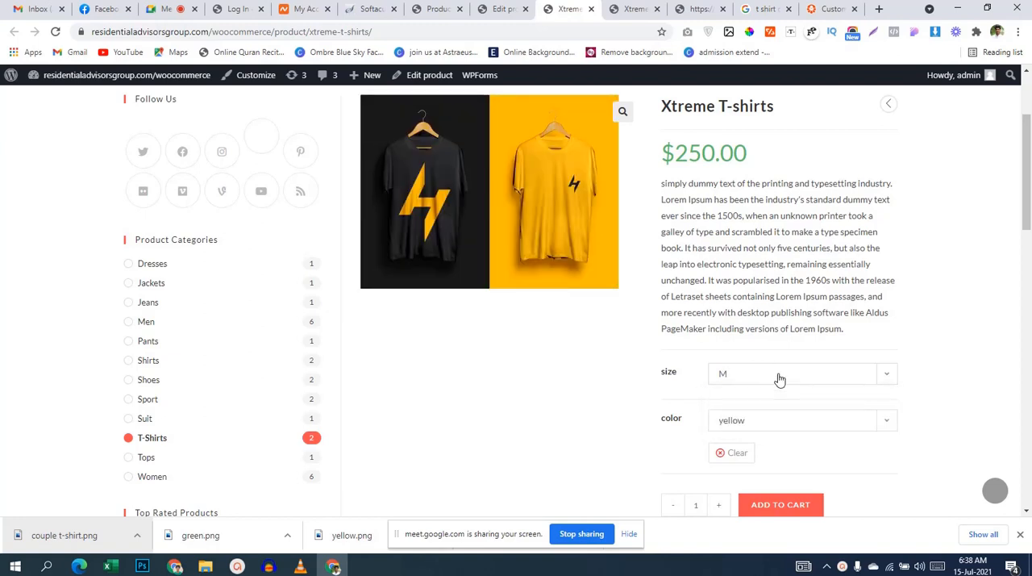
pyautogui.click(777, 378)
pyautogui.click(767, 409)
pyautogui.click(767, 422)
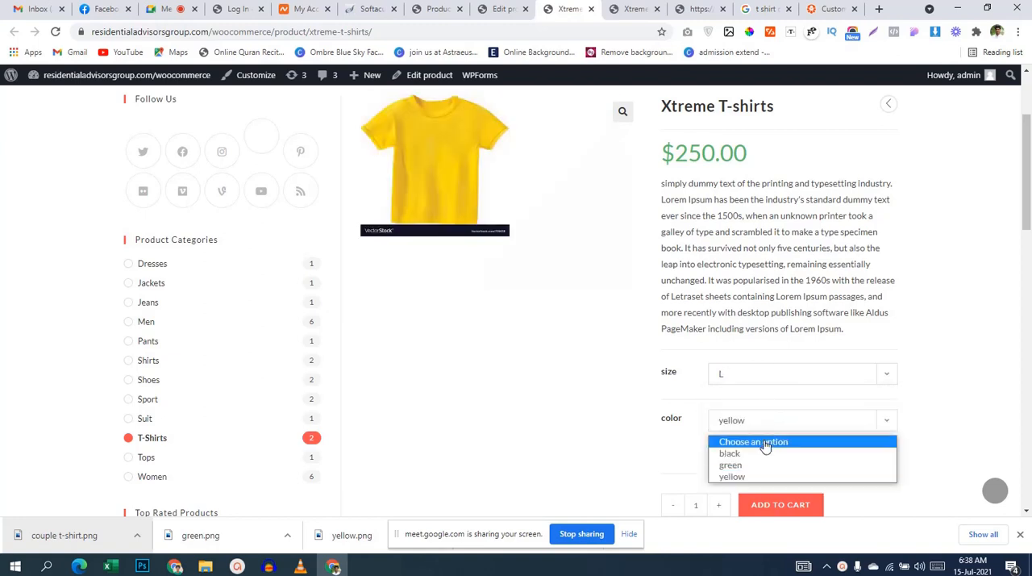
pyautogui.click(763, 453)
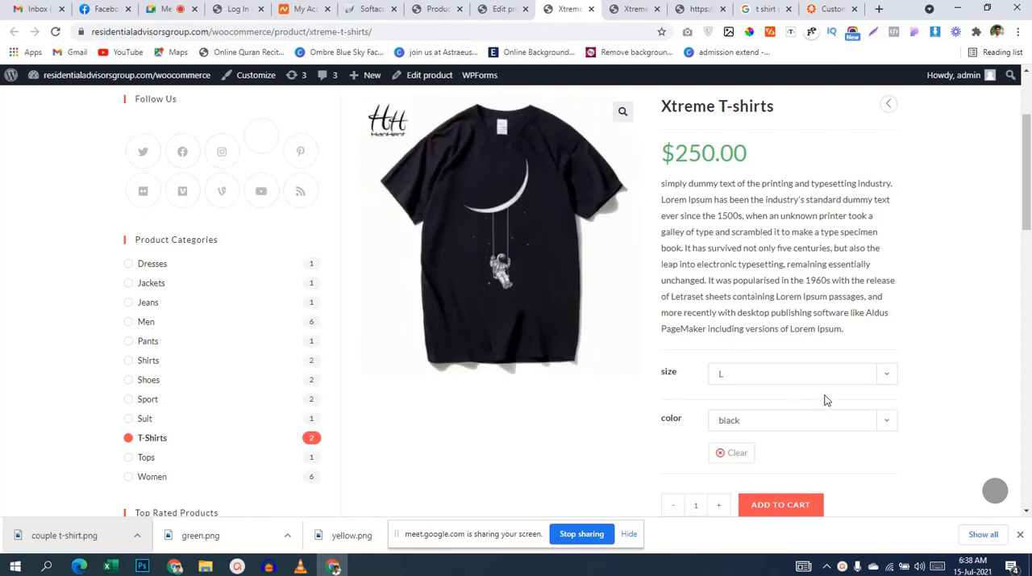
pyautogui.click(732, 415)
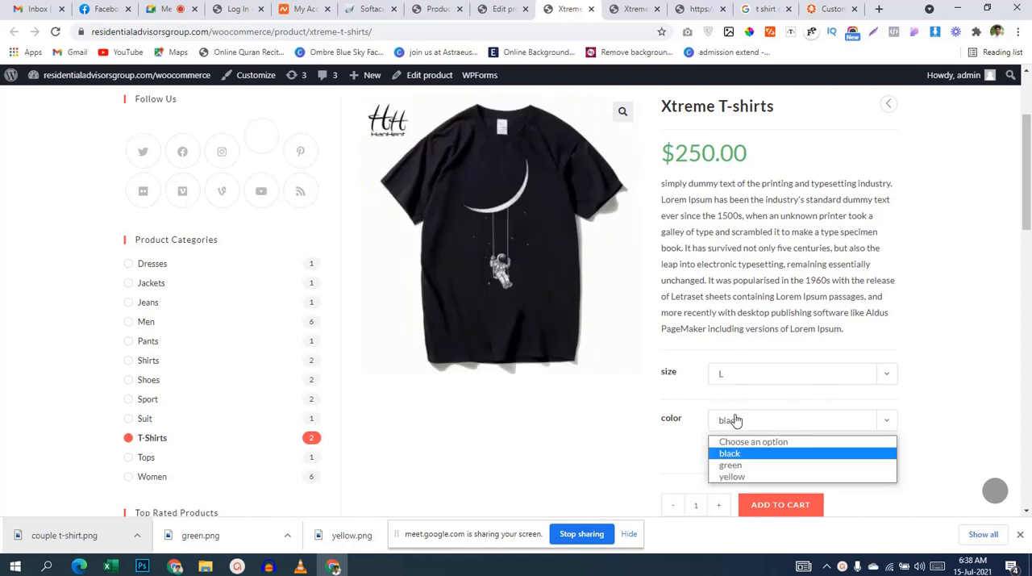
pyautogui.click(740, 464)
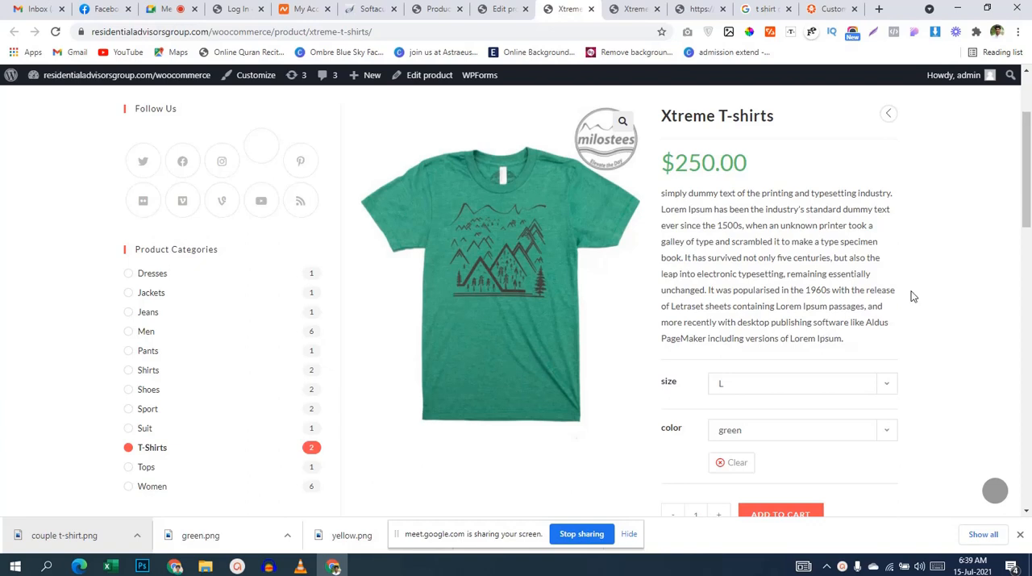
# Step: Change the color from green back to black and check the product image for size L
pyautogui.scroll(-2, 903, 292)
pyautogui.click(795, 308)
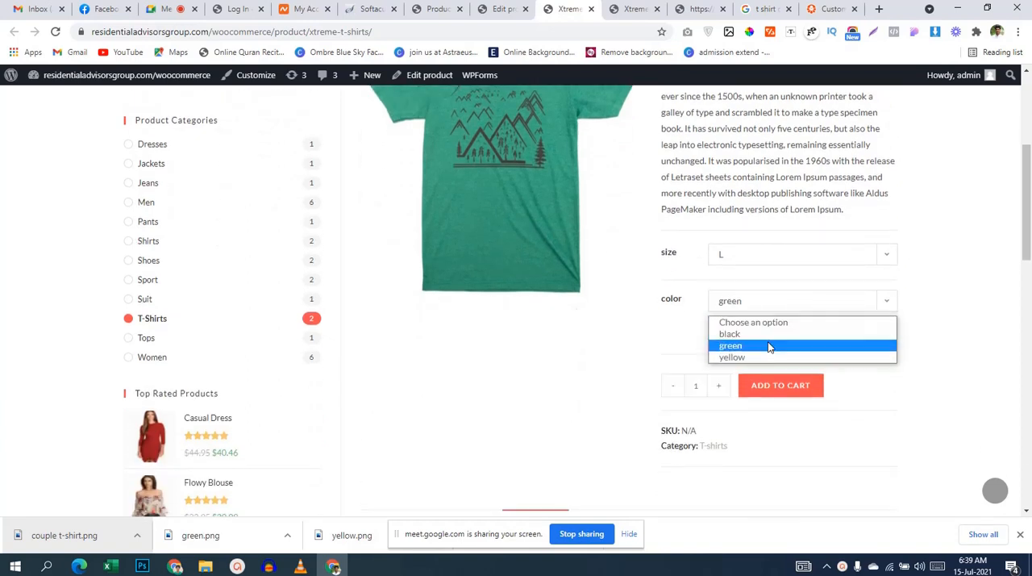
pyautogui.click(767, 333)
pyautogui.scroll(2, 475, 221)
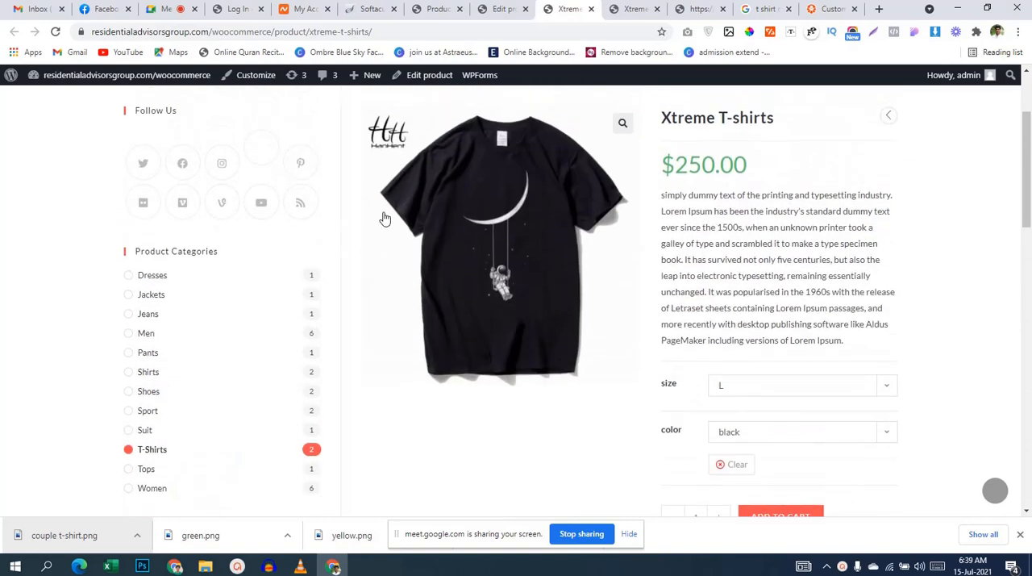
pyautogui.scroll(2, 476, 221)
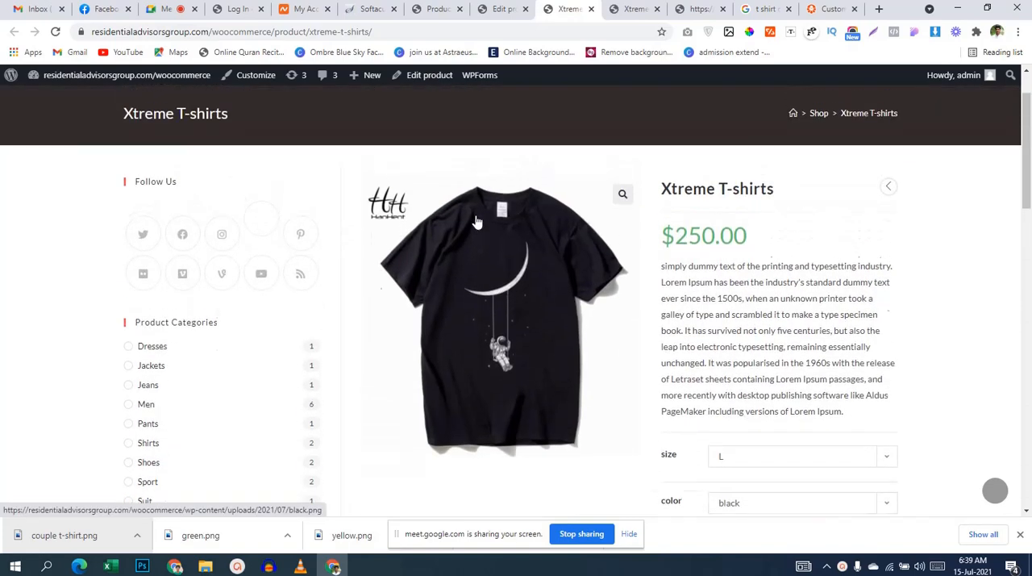
# Step: Examine the price, description and available color options of the L black variation on the store page
pyautogui.scroll(-2, 477, 219)
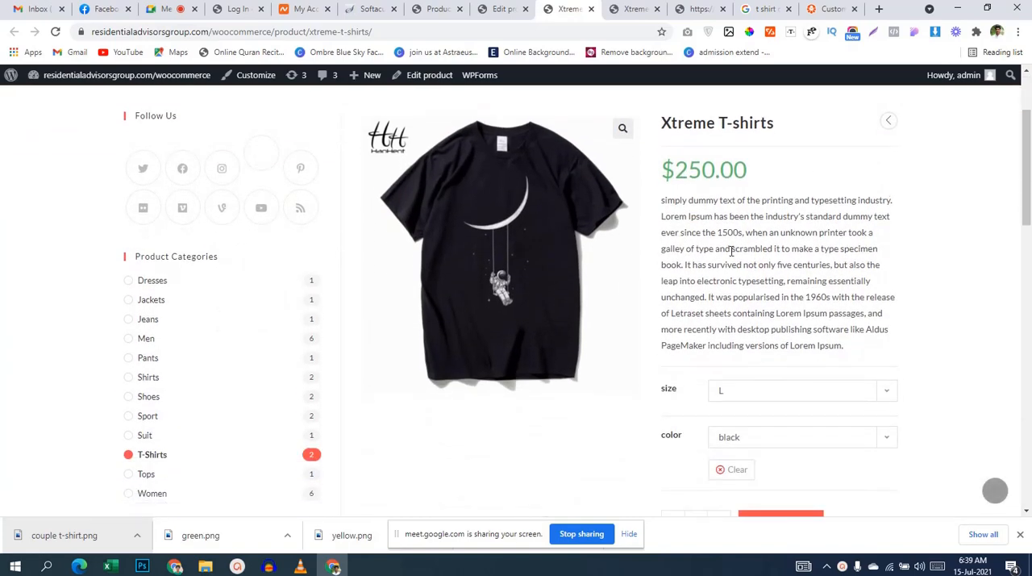
pyautogui.tripleClick(795, 203)
pyautogui.click(932, 208)
pyautogui.scroll(-2, 923, 306)
pyautogui.click(807, 312)
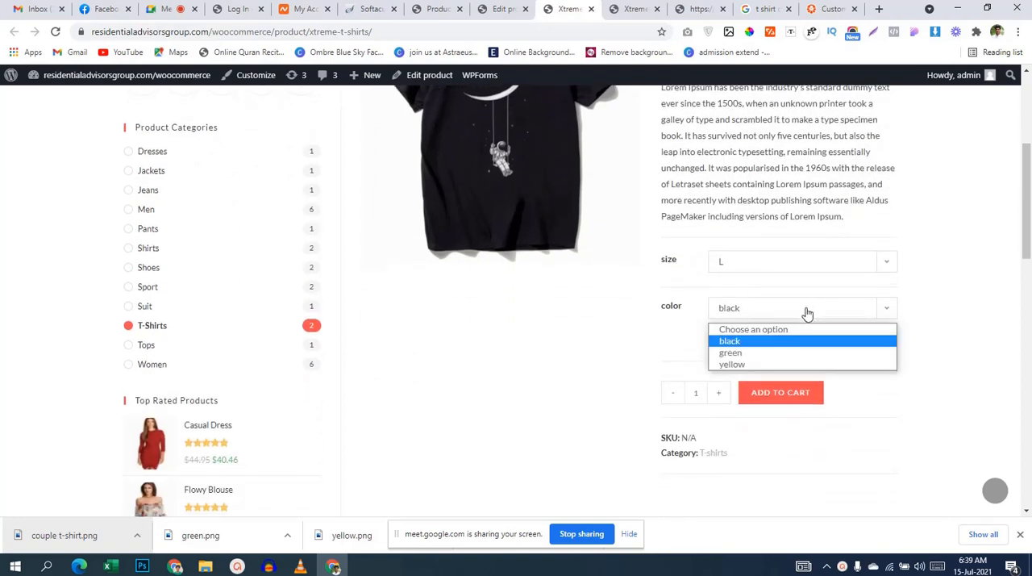
pyautogui.click(947, 387)
pyautogui.scroll(2, 947, 385)
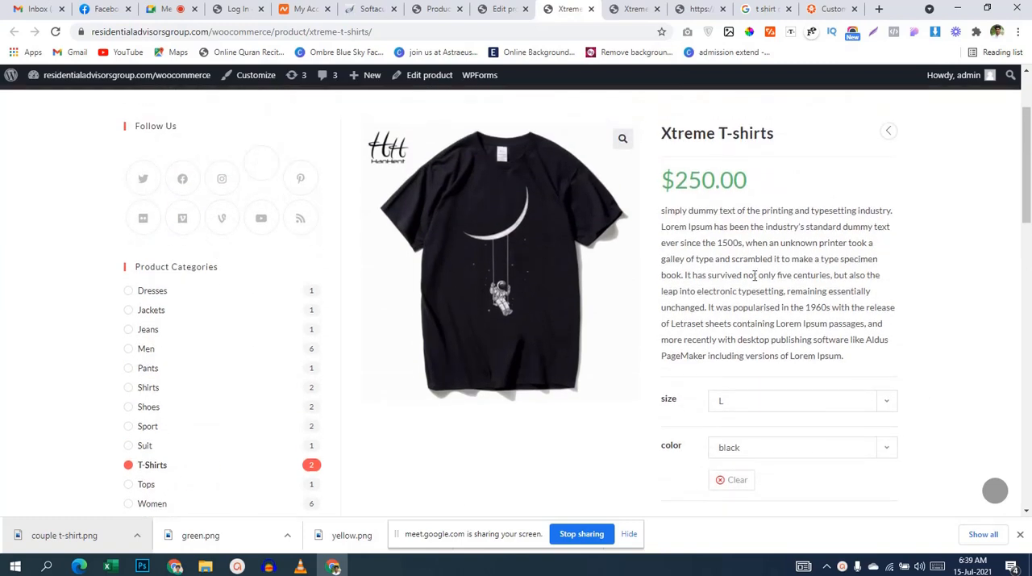
pyautogui.scroll(-1, 754, 275)
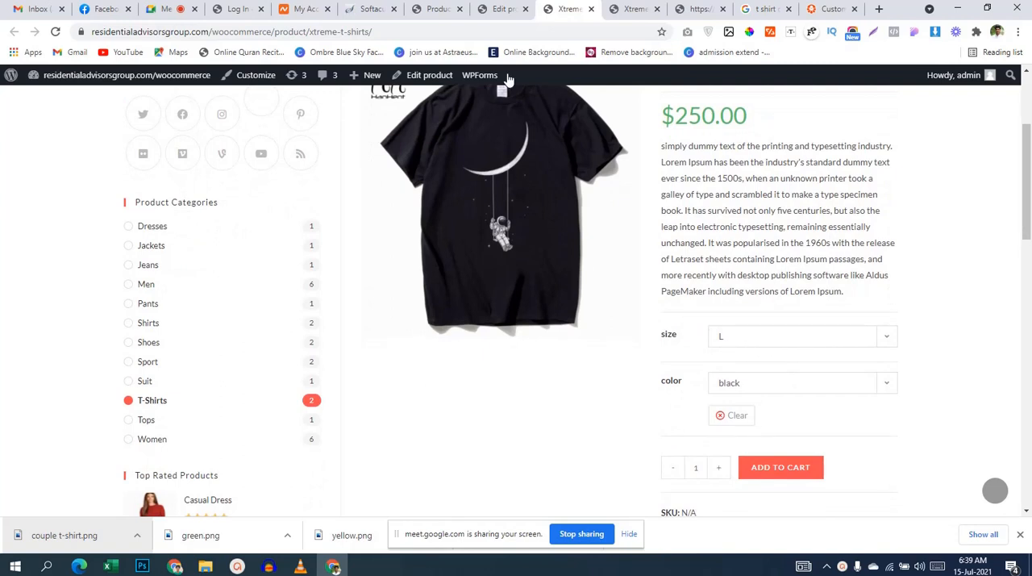
# Step: Return to the WordPress admin and search for new plugins with the keyword "variation"
pyautogui.click(435, 9)
pyautogui.moveTo(62, 369)
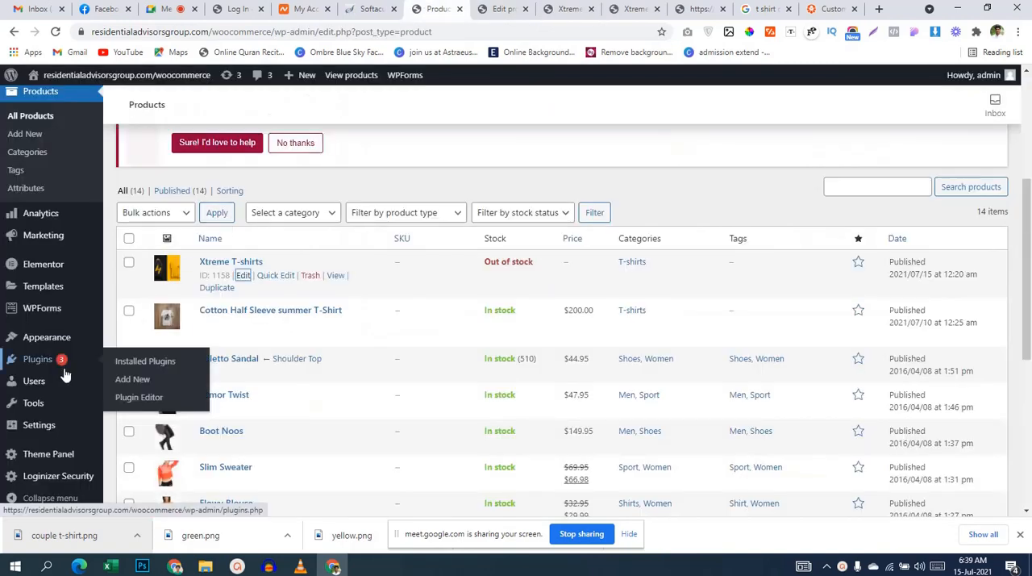
pyautogui.click(142, 386)
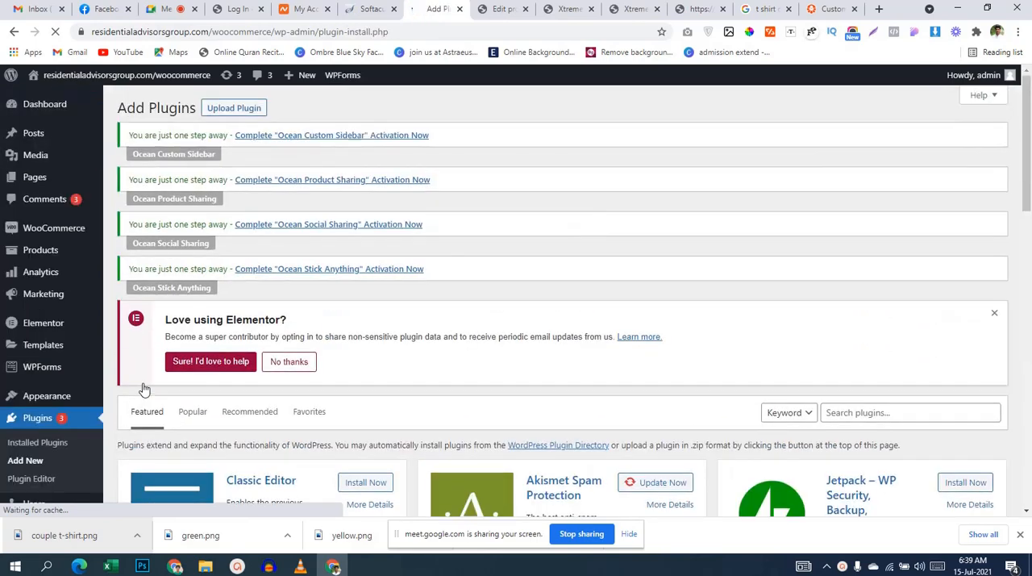
pyautogui.scroll(-2, 652, 327)
pyautogui.click(890, 281)
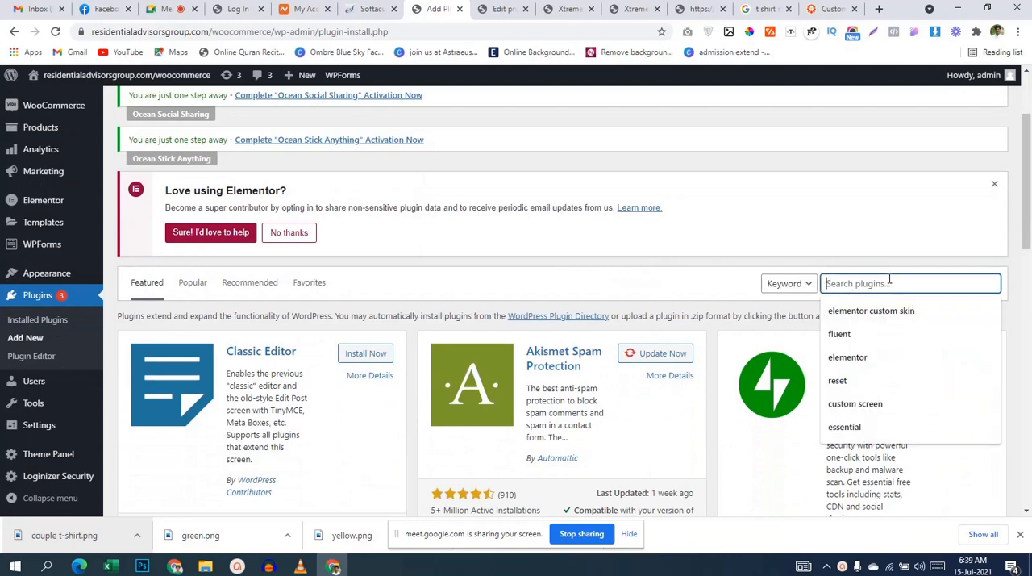
pyautogui.write('variation')
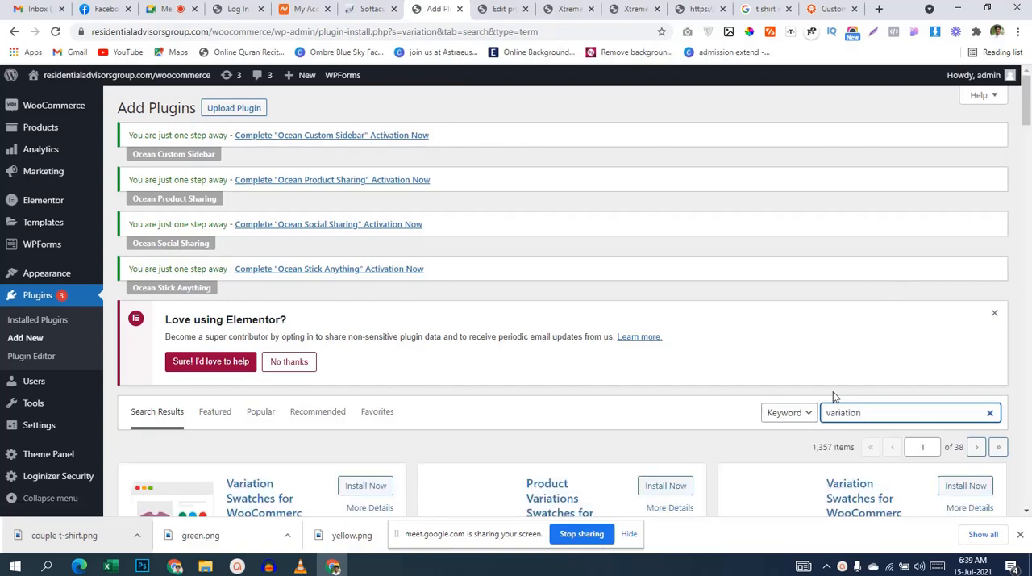
# Step: Install and activate the first listed Variation Swatches for WooCommerce plugin, rated by 521 users
pyautogui.scroll(-2, 833, 391)
pyautogui.click(363, 358)
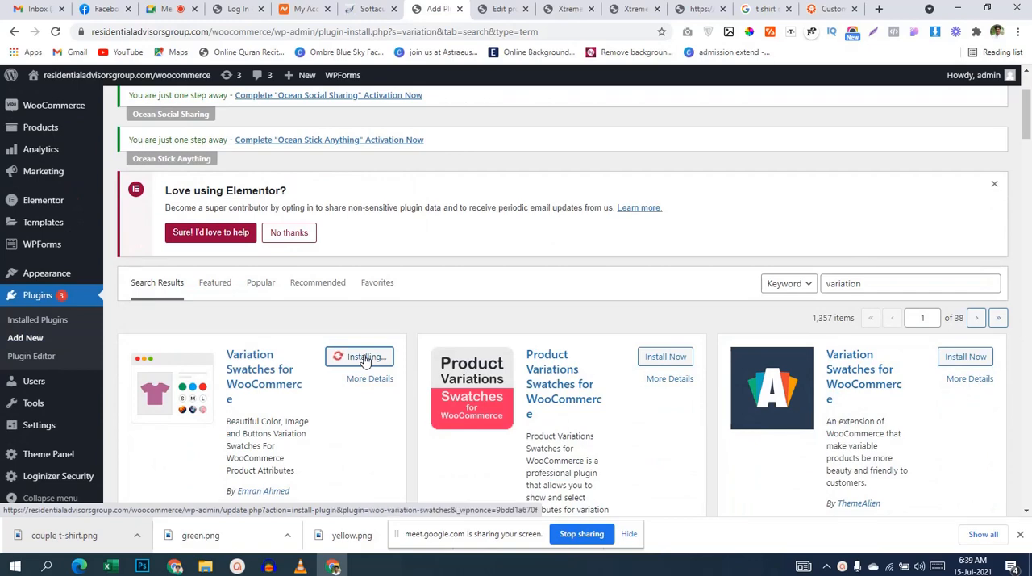
pyautogui.scroll(-2, 596, 364)
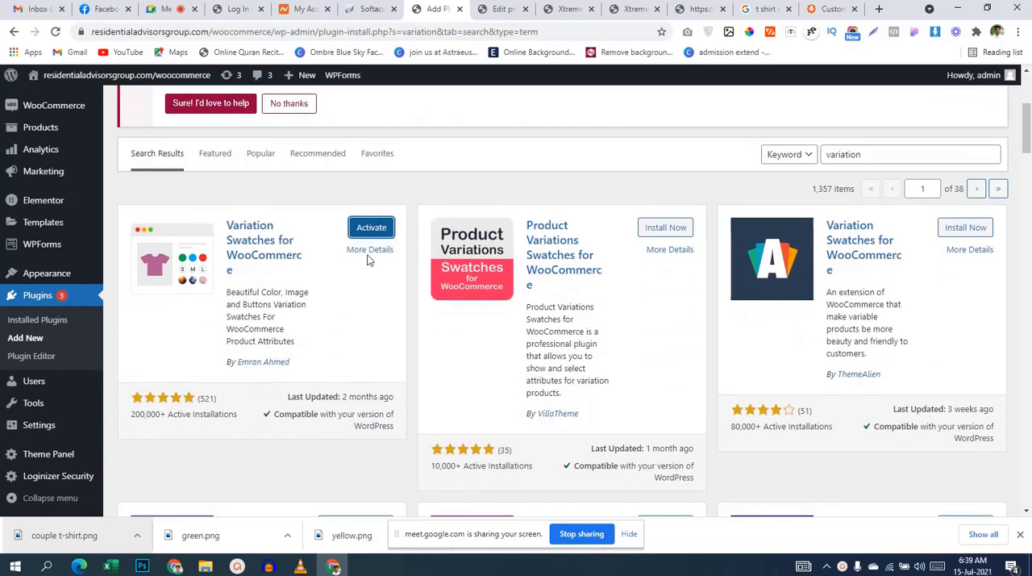
pyautogui.click(376, 229)
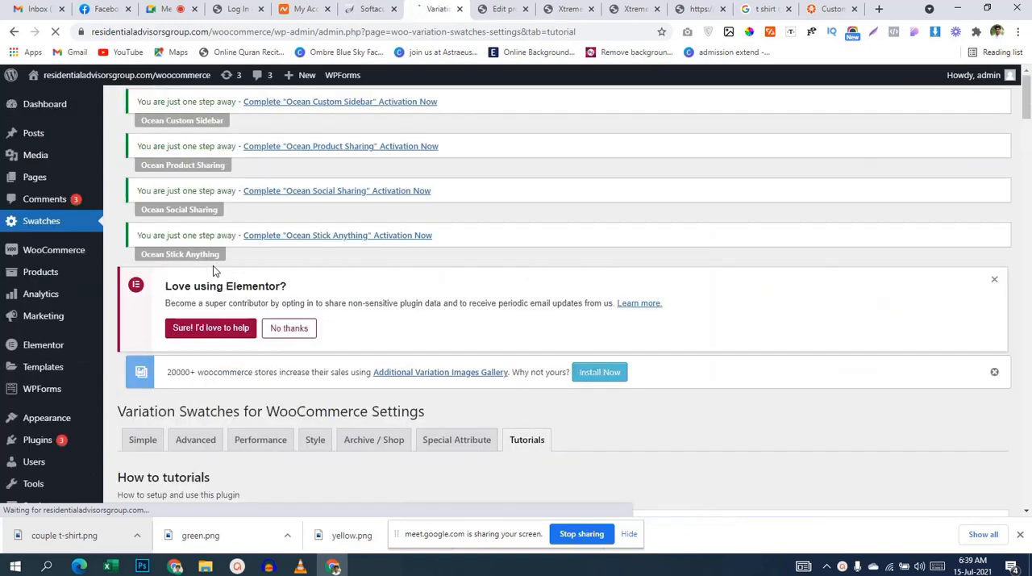
# Step: Leave the swatches settings and open the list of product attributes
pyautogui.scroll(-1, 201, 309)
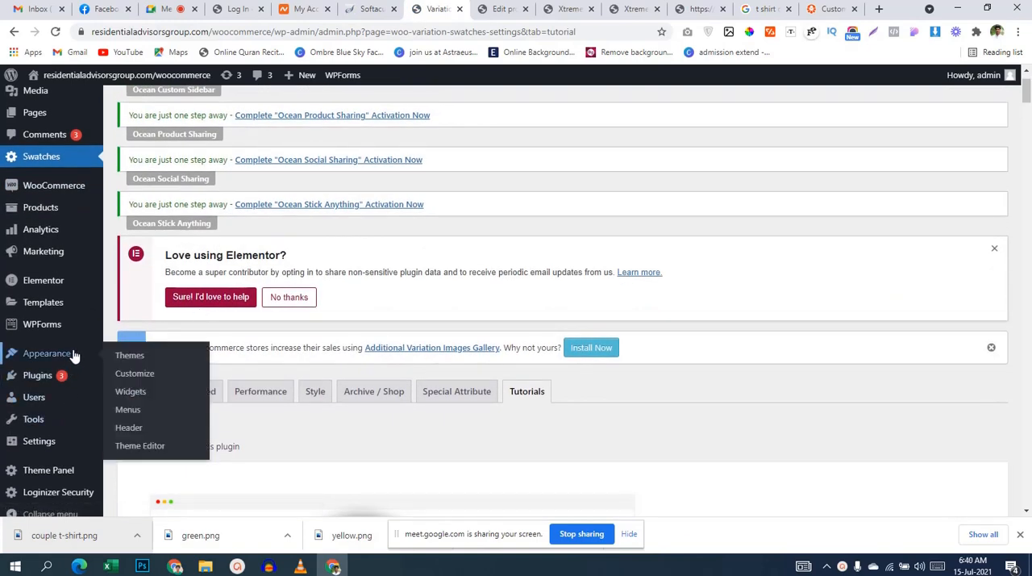
pyautogui.scroll(1, 73, 357)
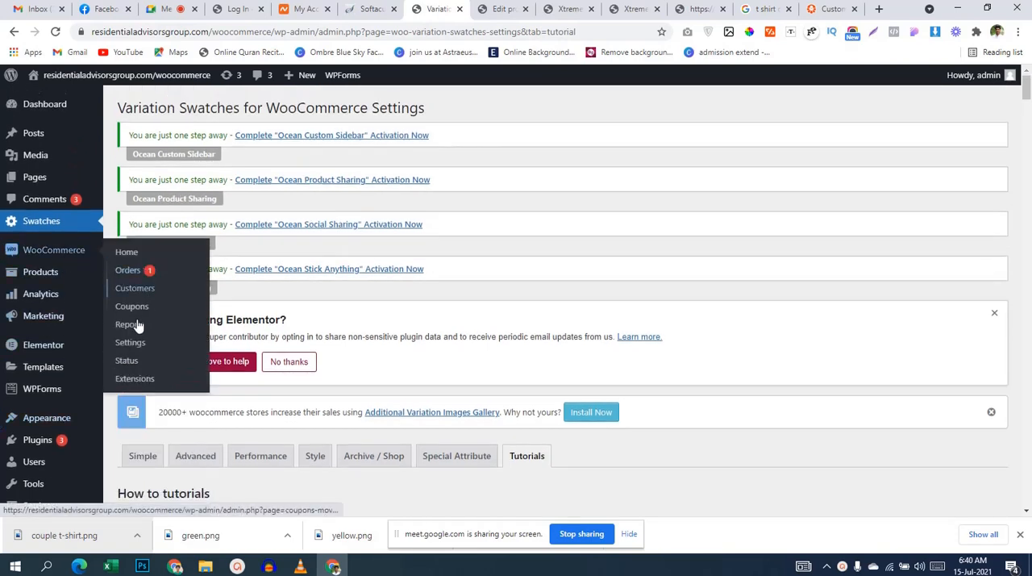
pyautogui.moveTo(48, 284)
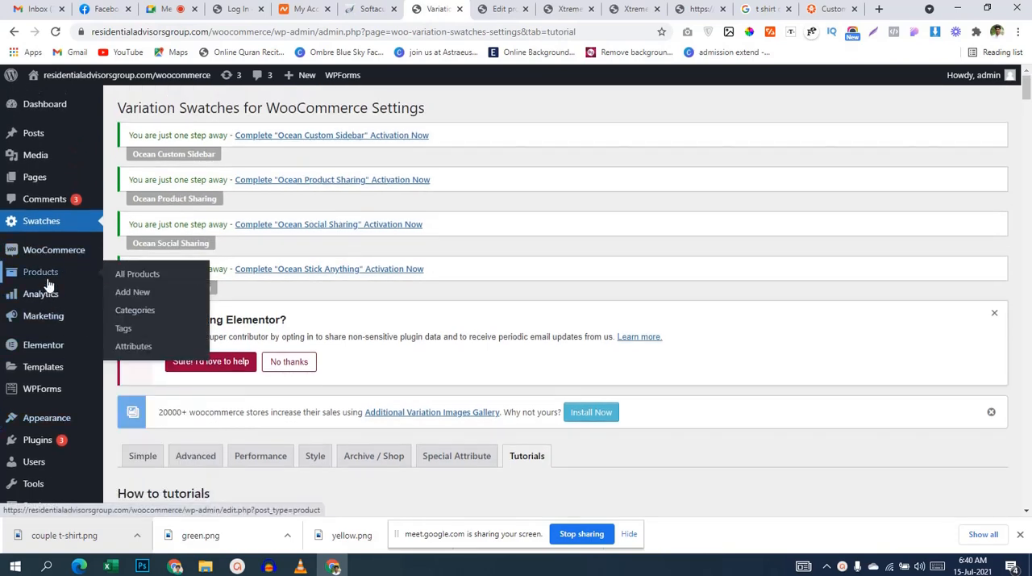
pyautogui.click(133, 346)
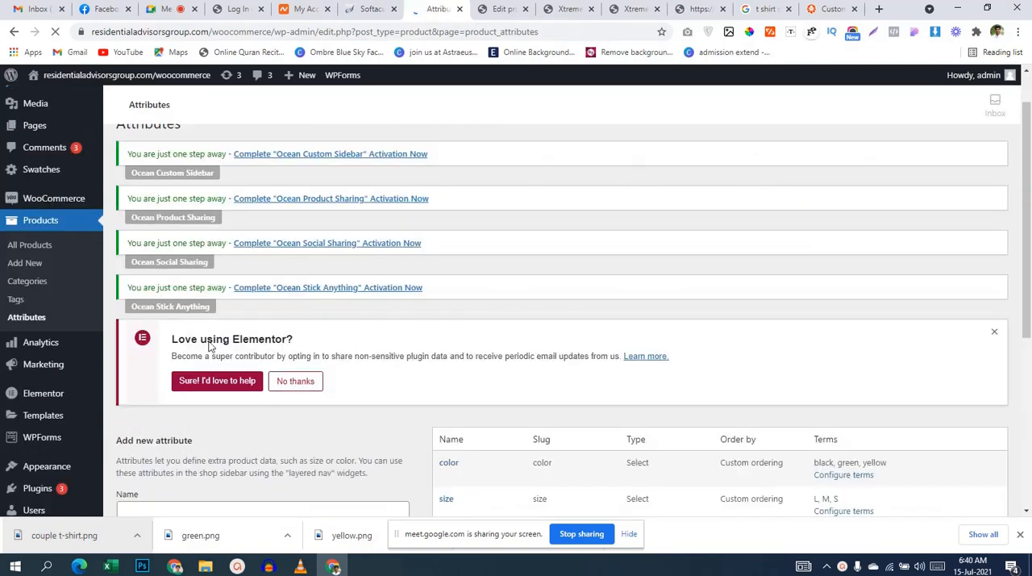
# Step: Try to add a new attribute with a different display type, leaving its name empty
pyautogui.scroll(-5, 512, 311)
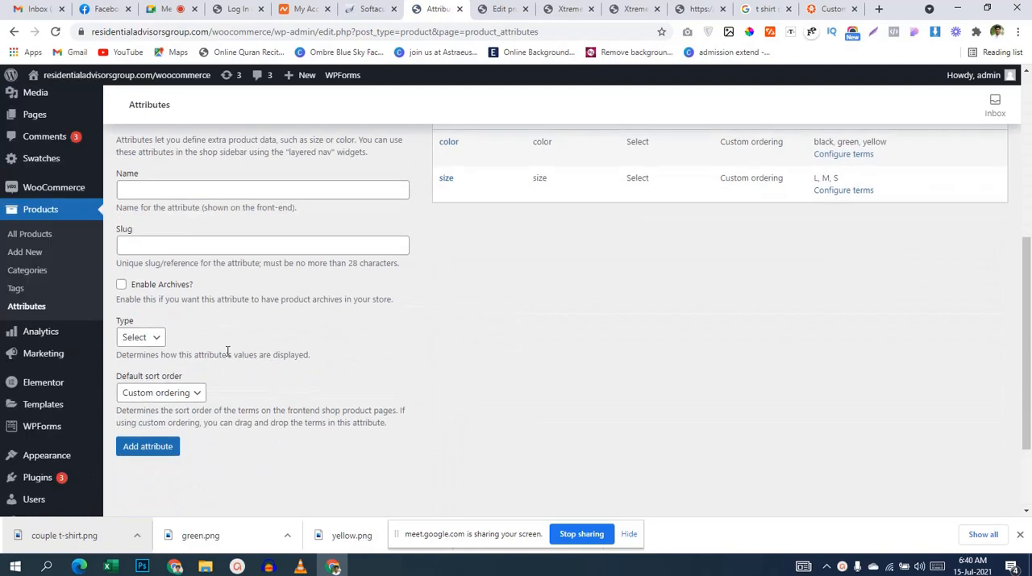
pyautogui.click(141, 337)
pyautogui.click(151, 366)
pyautogui.click(161, 446)
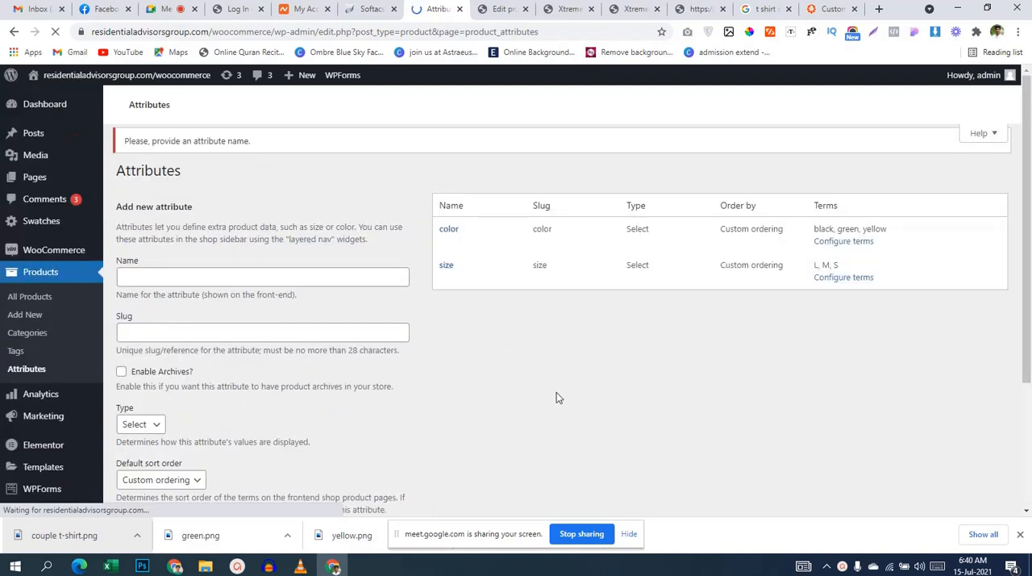
# Step: Open the existing color attribute for editing
pyautogui.scroll(-5, 556, 392)
pyautogui.scroll(1, 556, 392)
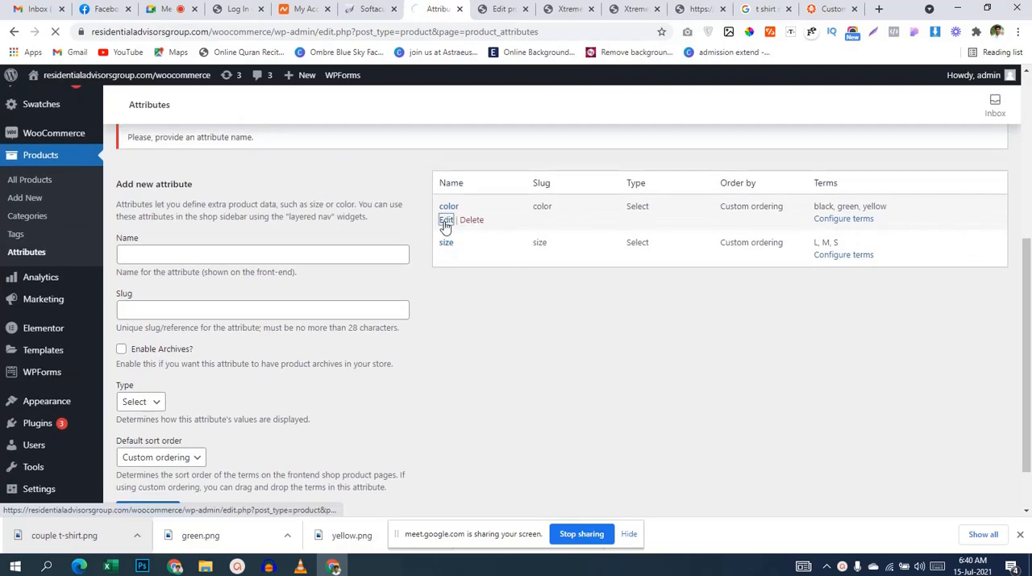
pyautogui.click(446, 221)
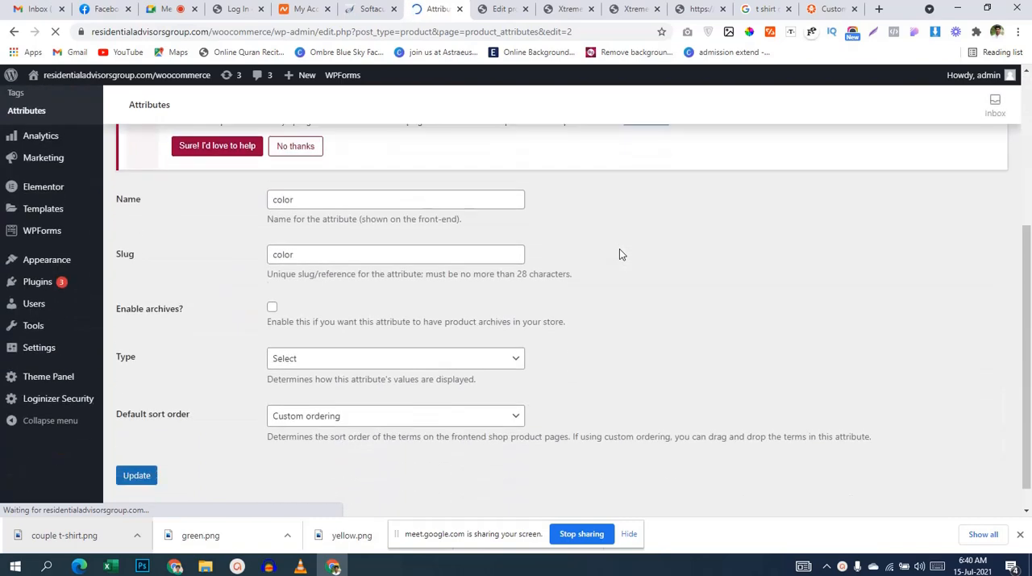
# Step: Set the color attribute's display type to Color, leave its archives disabled, and save the attribute
pyautogui.click(407, 359)
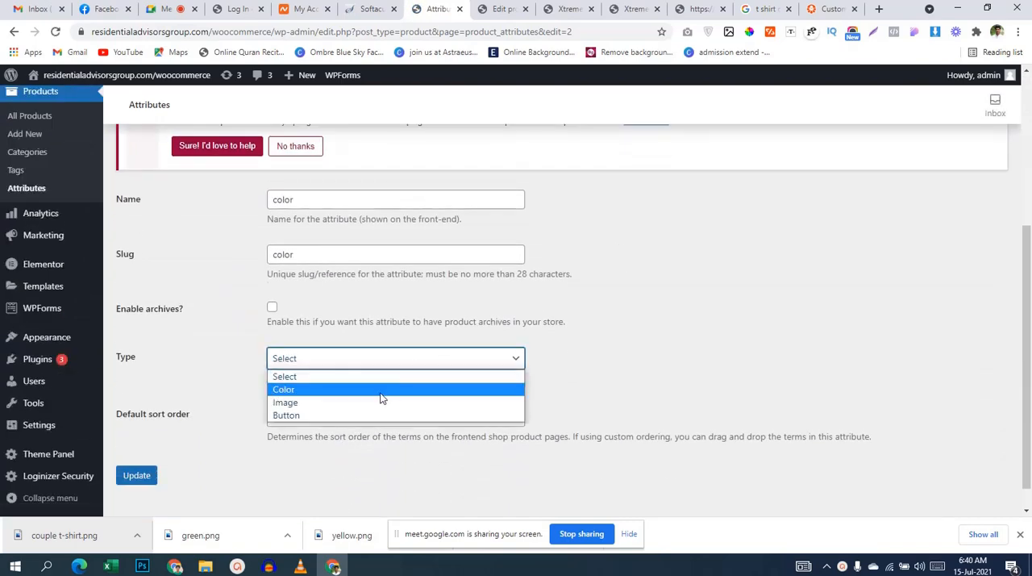
pyautogui.click(383, 390)
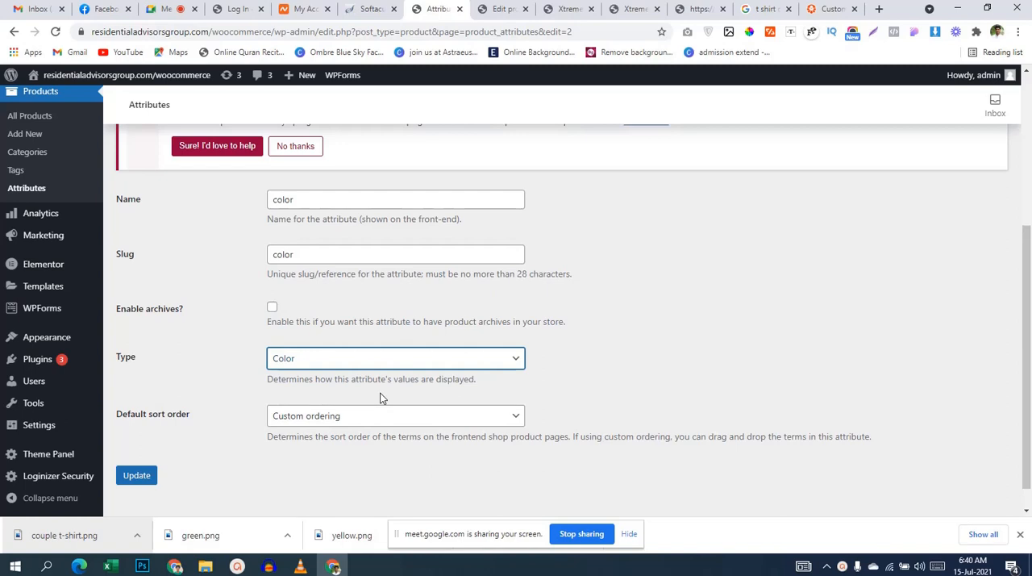
pyautogui.click(272, 310)
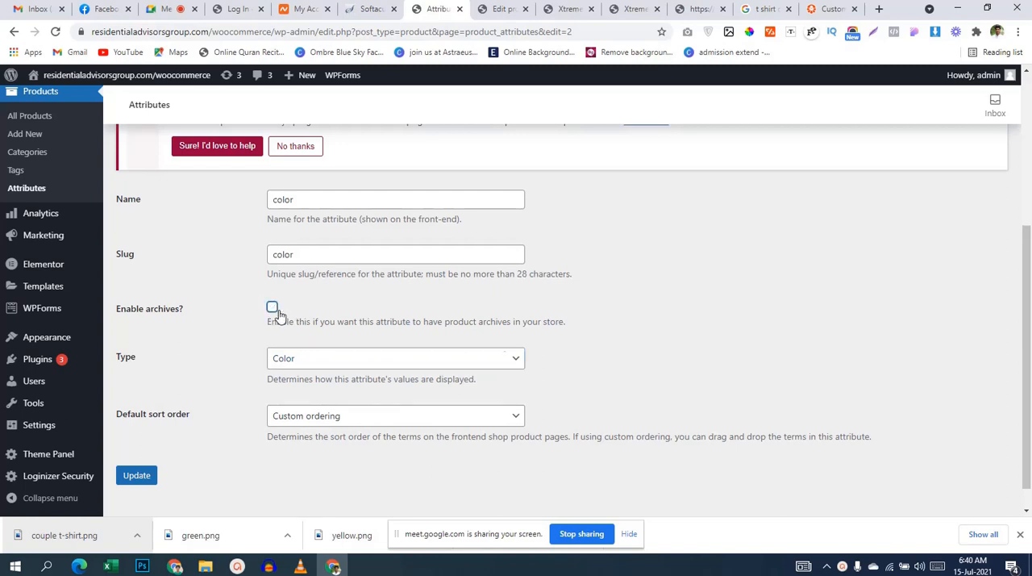
pyautogui.scroll(-1, 590, 349)
pyautogui.click(141, 449)
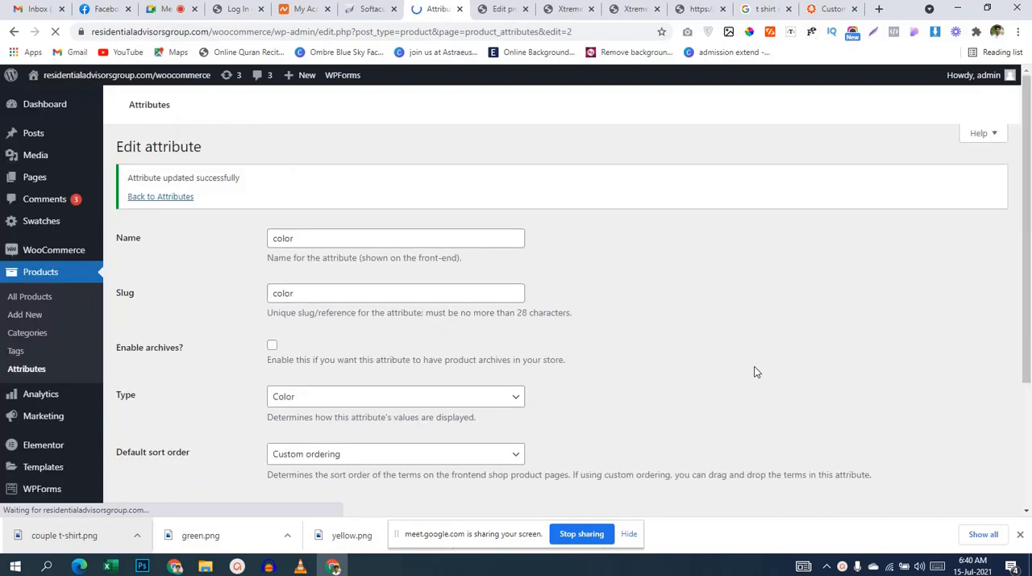
pyautogui.scroll(-1, 509, 306)
pyautogui.scroll(-3, 507, 304)
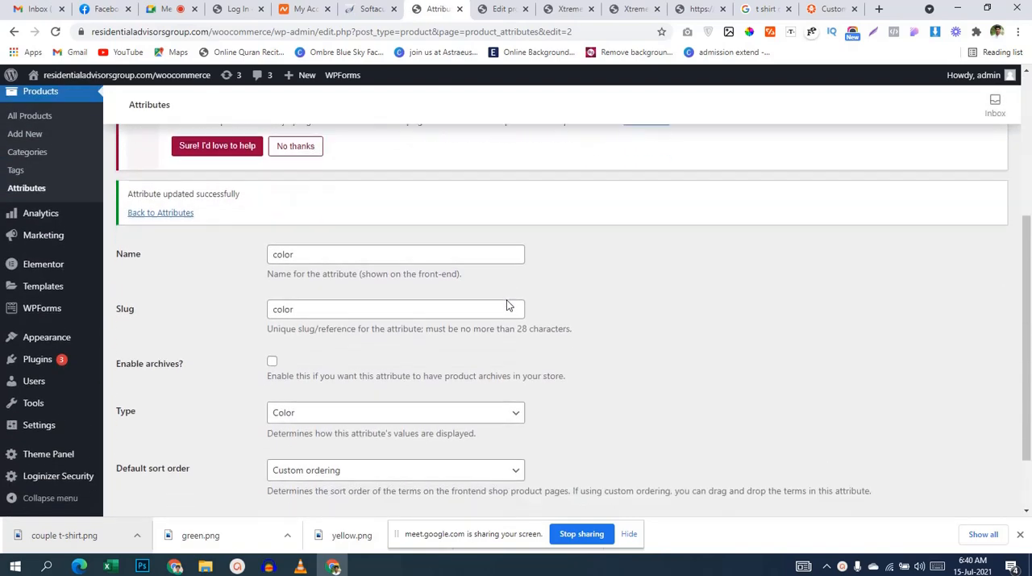
pyautogui.scroll(4, 263, 336)
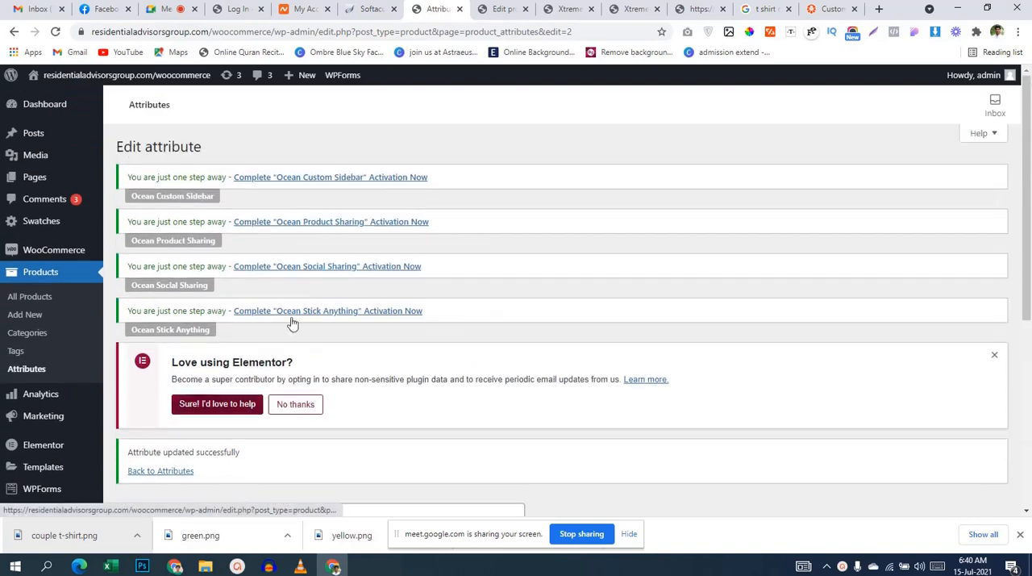
# Step: Reload the Xtreme T-shirts store page and examine how its size and color options are displayed
pyautogui.click(568, 9)
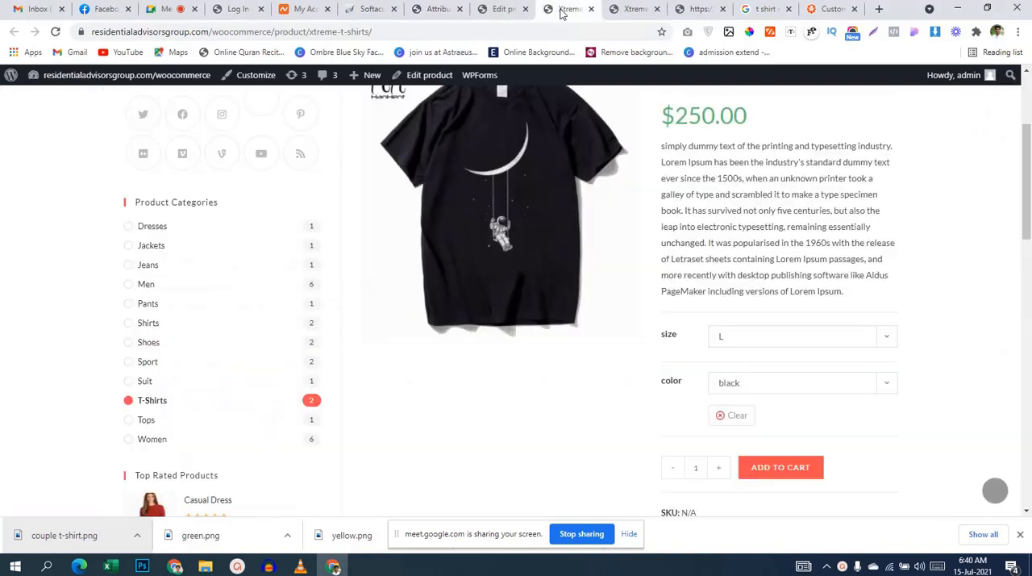
pyautogui.click(55, 33)
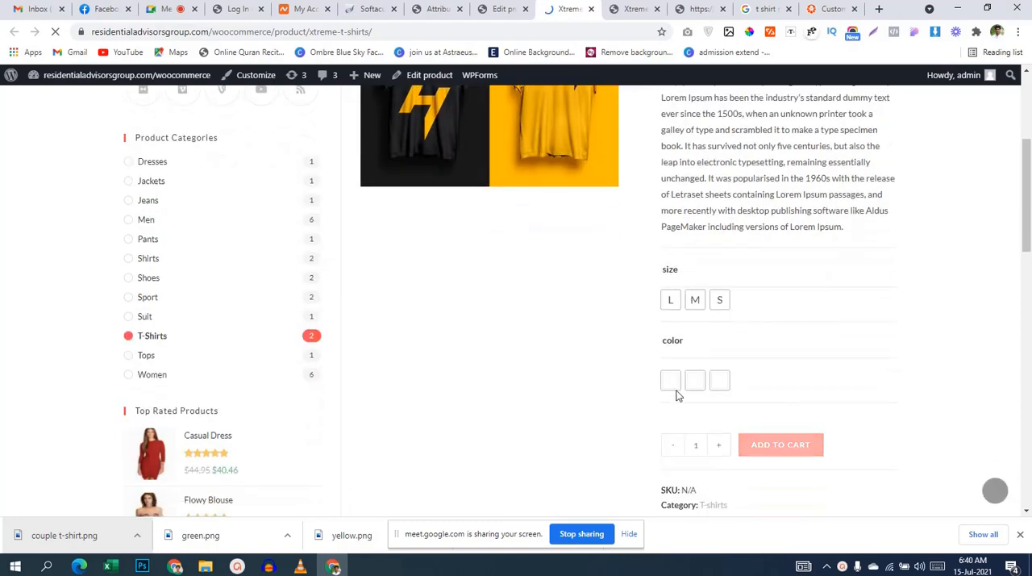
pyautogui.scroll(-2, 722, 400)
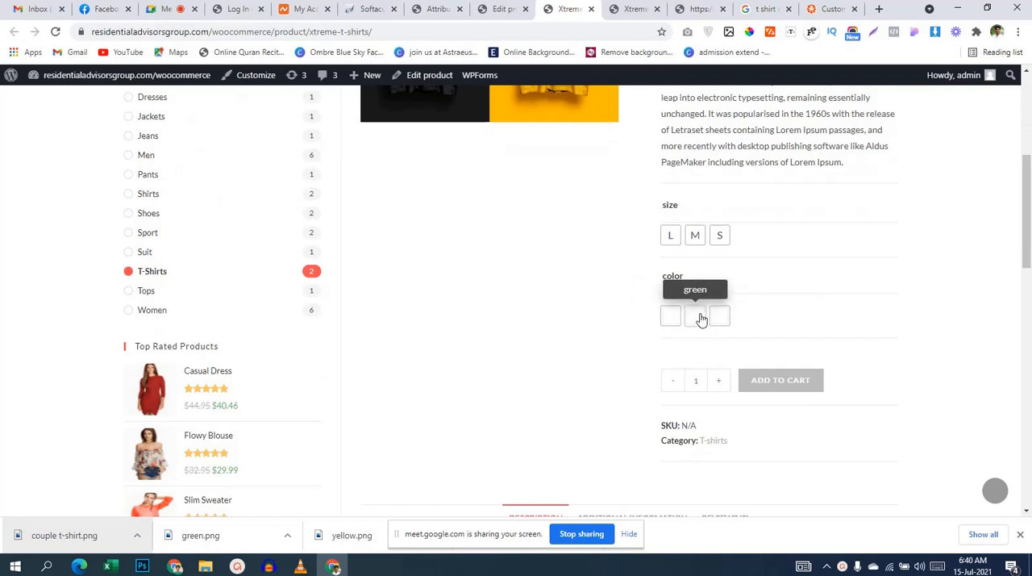
# Step: Reload the Xtreme T-shirts product for editing and look through its product data sections
pyautogui.click(505, 6)
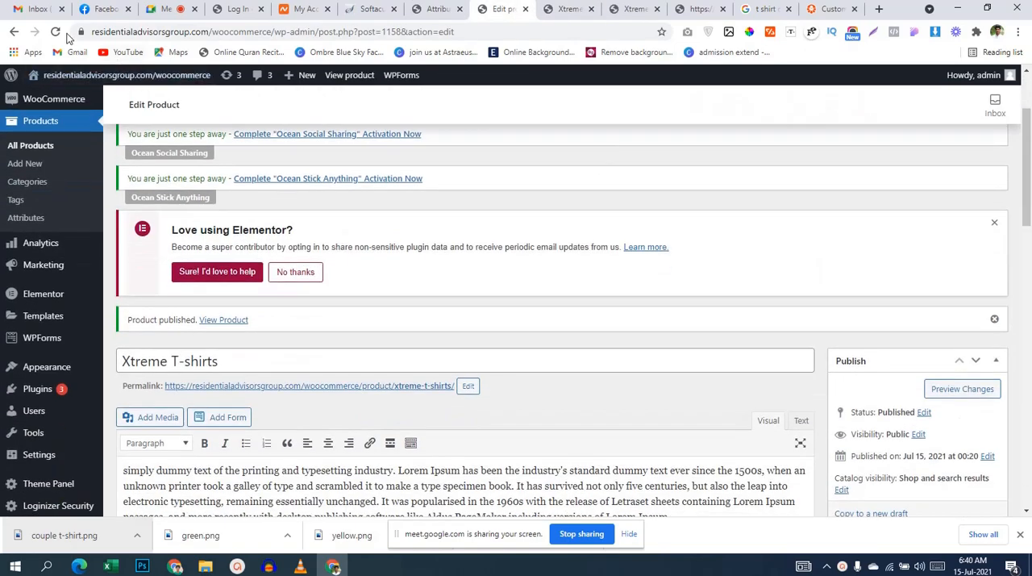
pyautogui.click(55, 32)
pyautogui.scroll(-7, 693, 241)
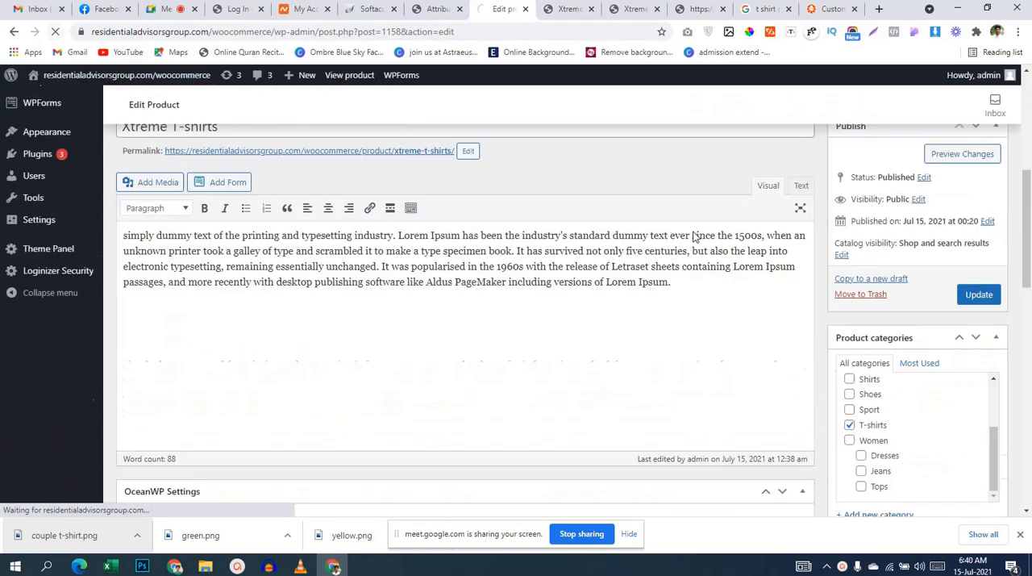
pyautogui.scroll(-4, 480, 283)
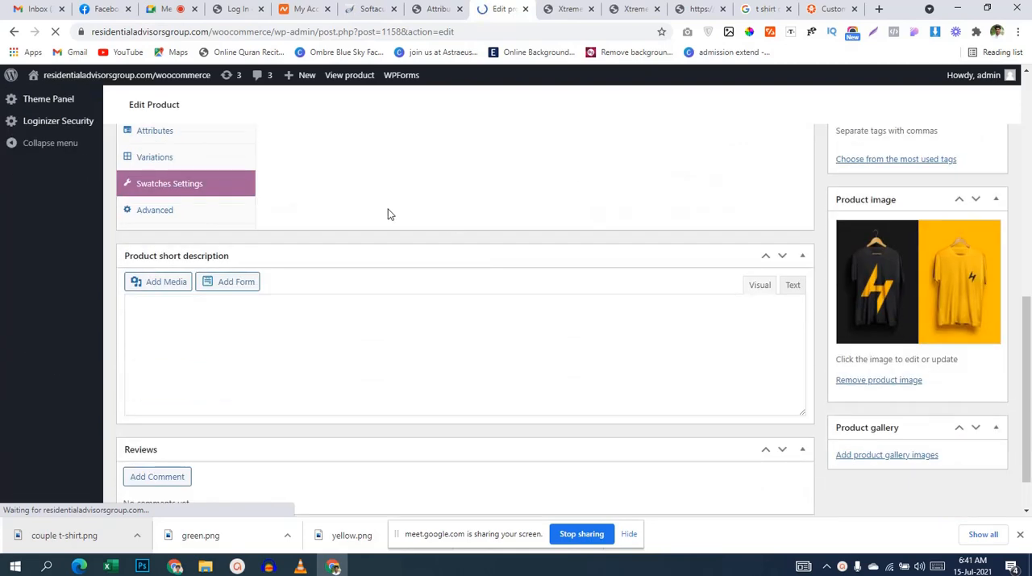
pyautogui.click(173, 231)
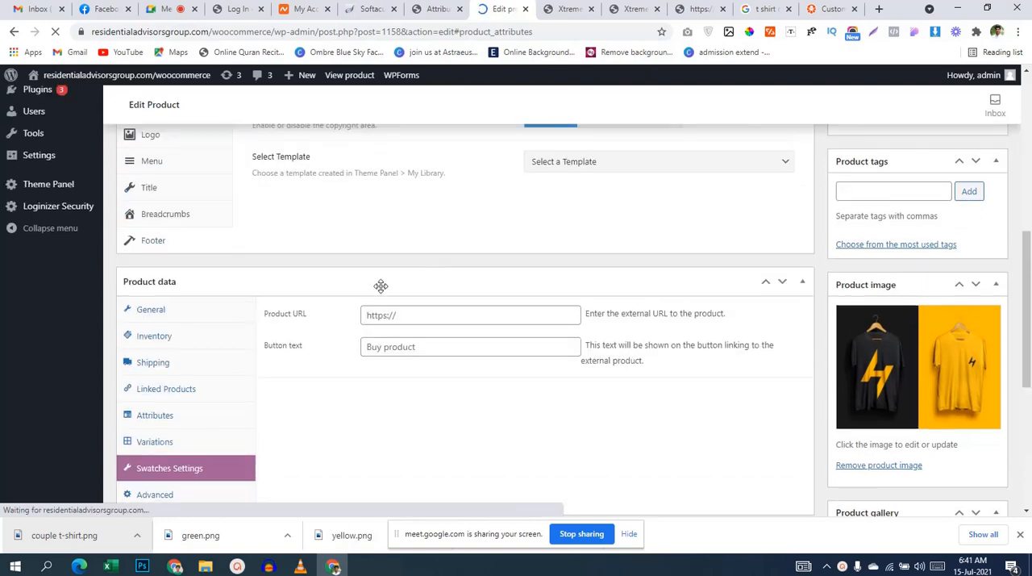
pyautogui.scroll(4, 216, 422)
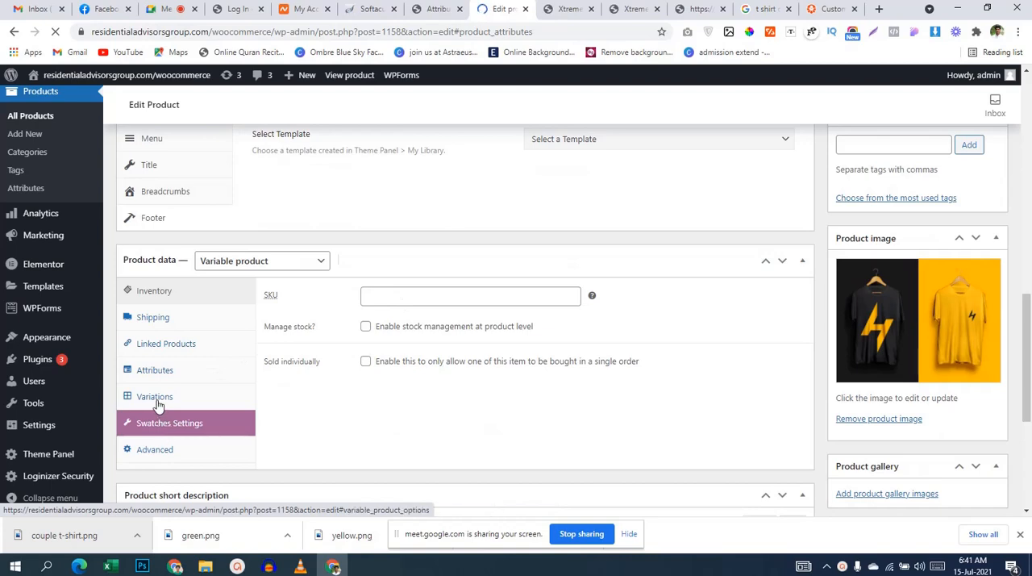
pyautogui.scroll(2, 399, 369)
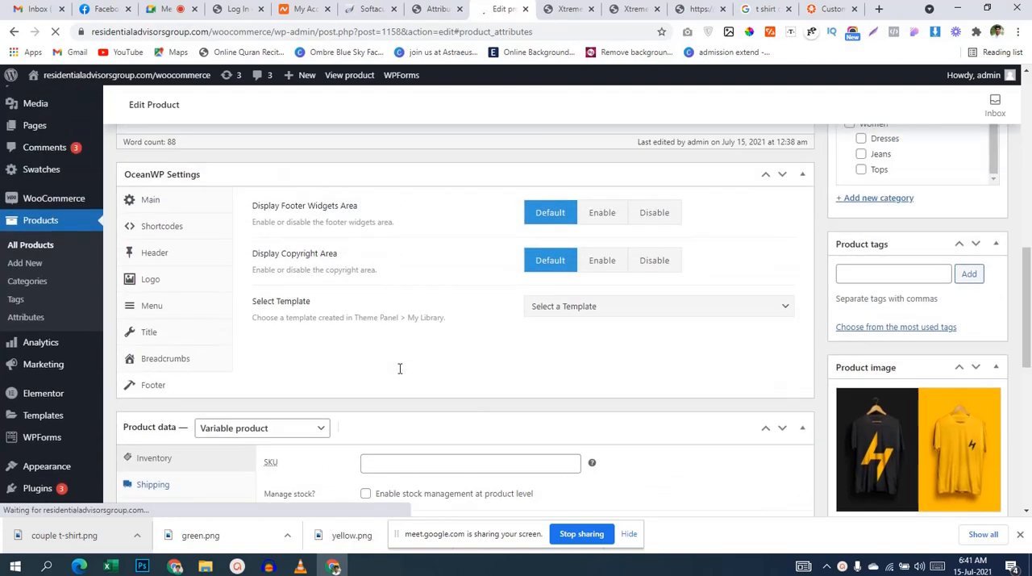
pyautogui.scroll(-3, 399, 368)
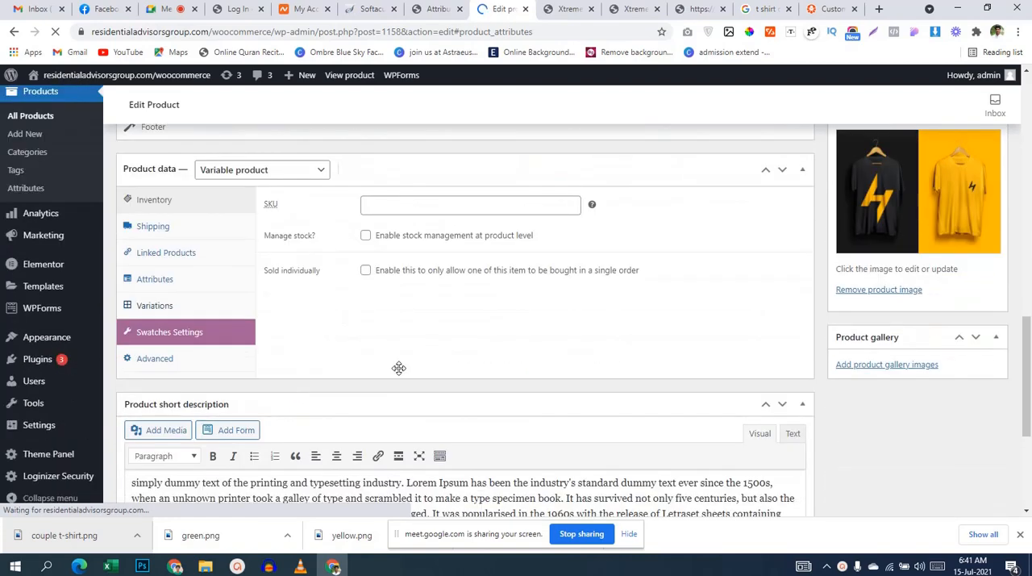
# Step: List the product's variations and inspect the details of the L black variation
pyautogui.click(175, 307)
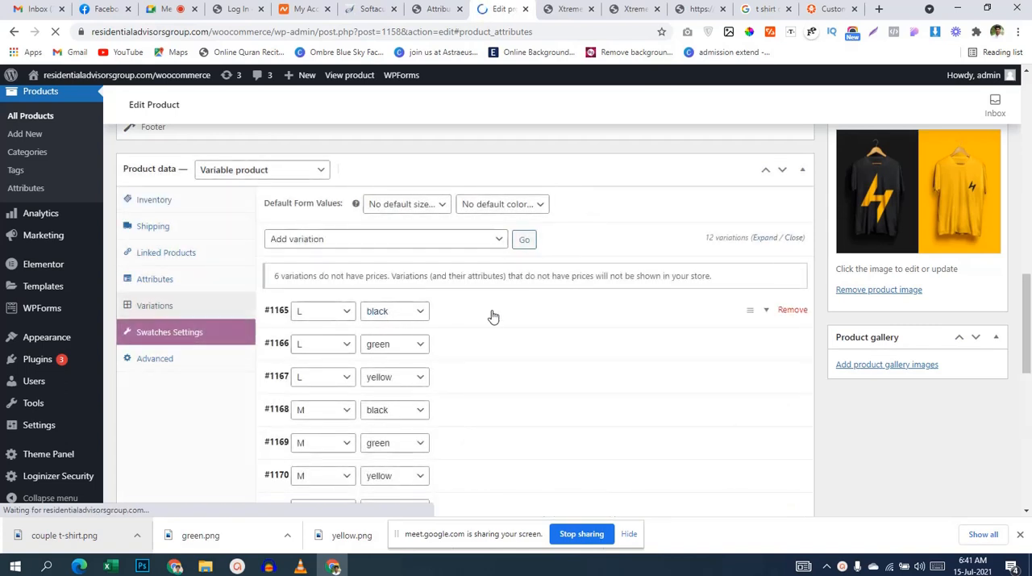
pyautogui.click(494, 316)
pyautogui.scroll(-1, 495, 314)
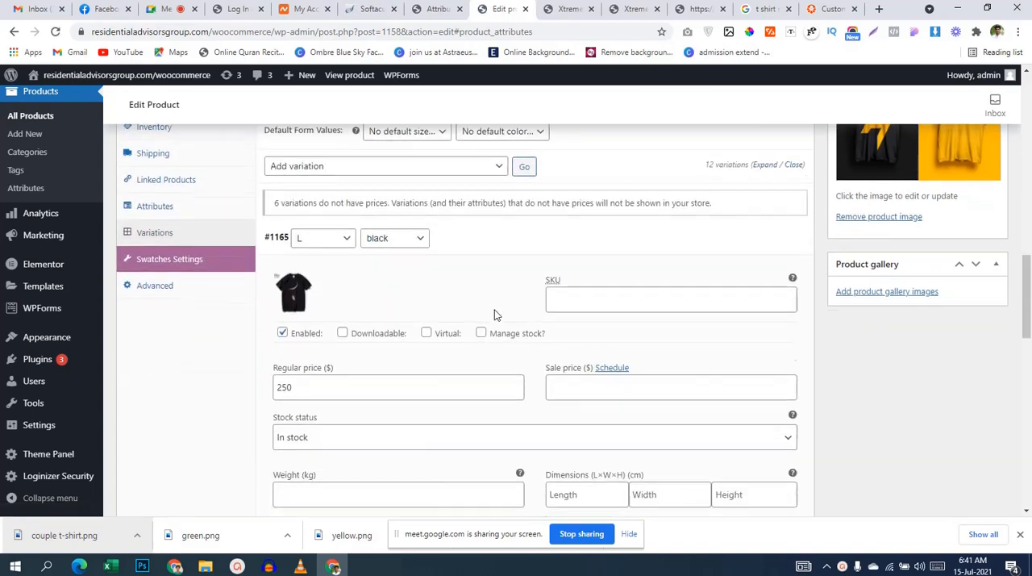
pyautogui.scroll(-2, 495, 313)
pyautogui.scroll(3, 484, 282)
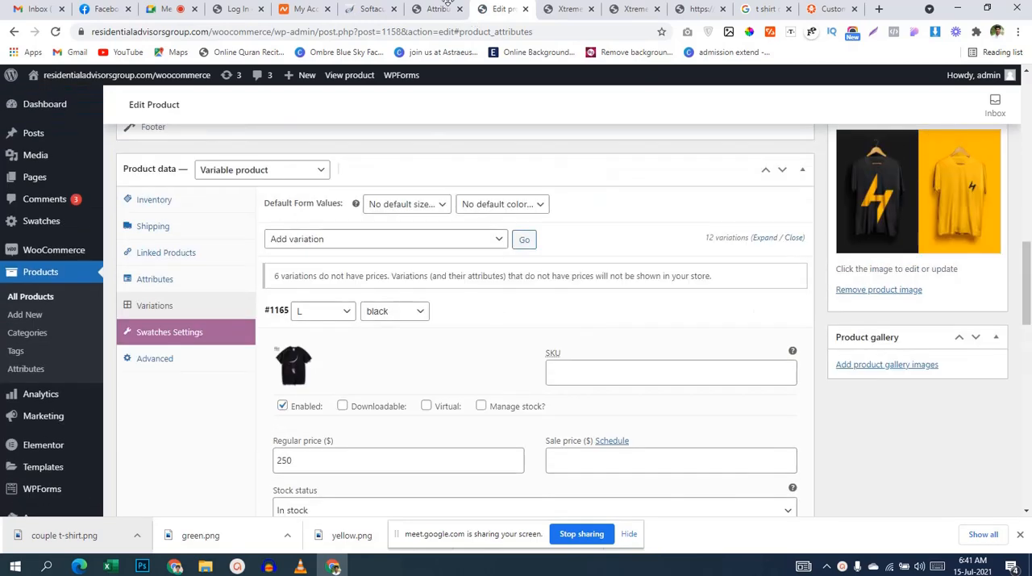
# Step: Go back to the product attributes list and open the terms of the color attribute for configuration
pyautogui.click(437, 8)
pyautogui.scroll(-3, 318, 306)
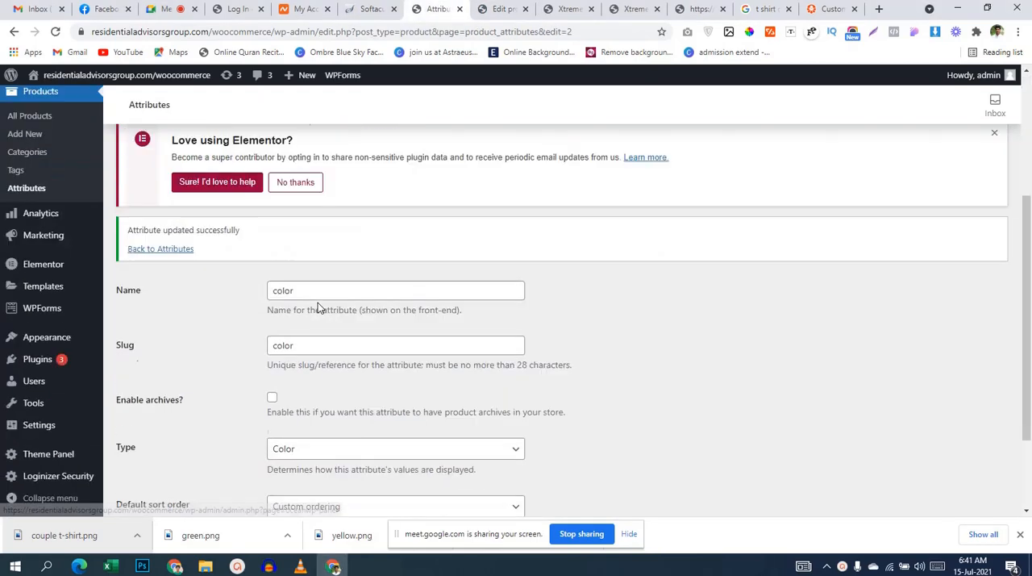
pyautogui.scroll(-2, 215, 331)
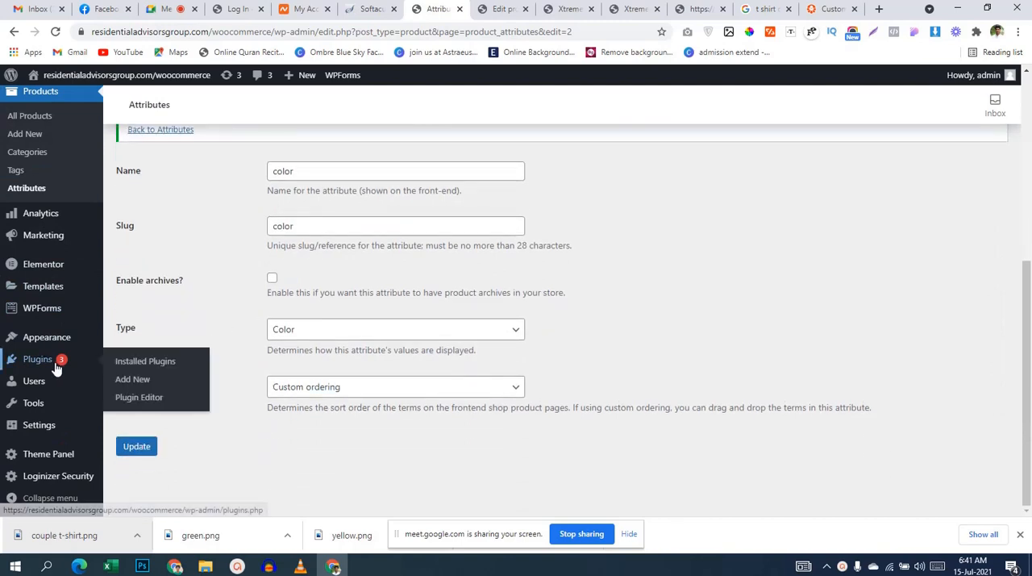
pyautogui.scroll(2, 242, 280)
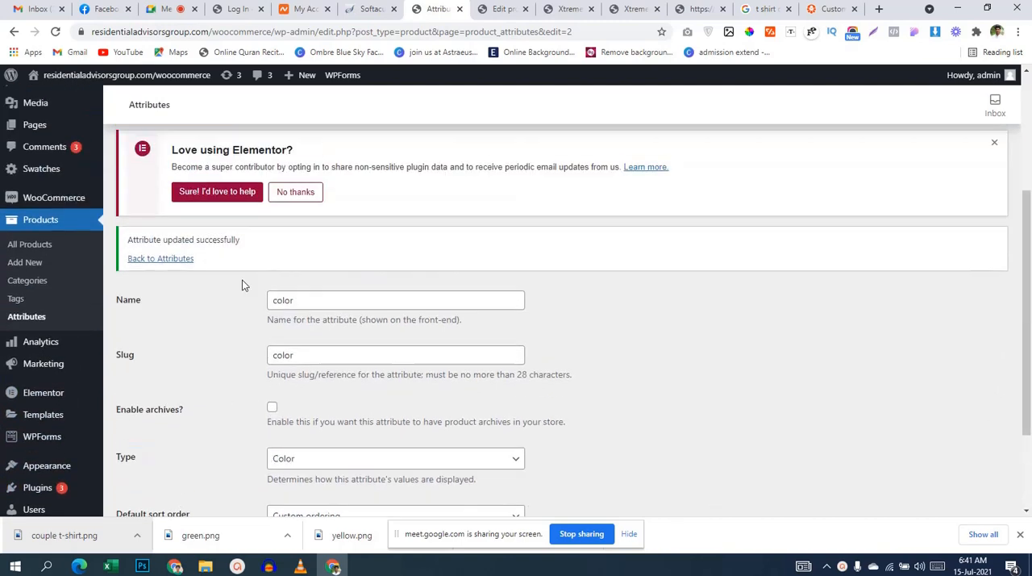
pyautogui.click(38, 316)
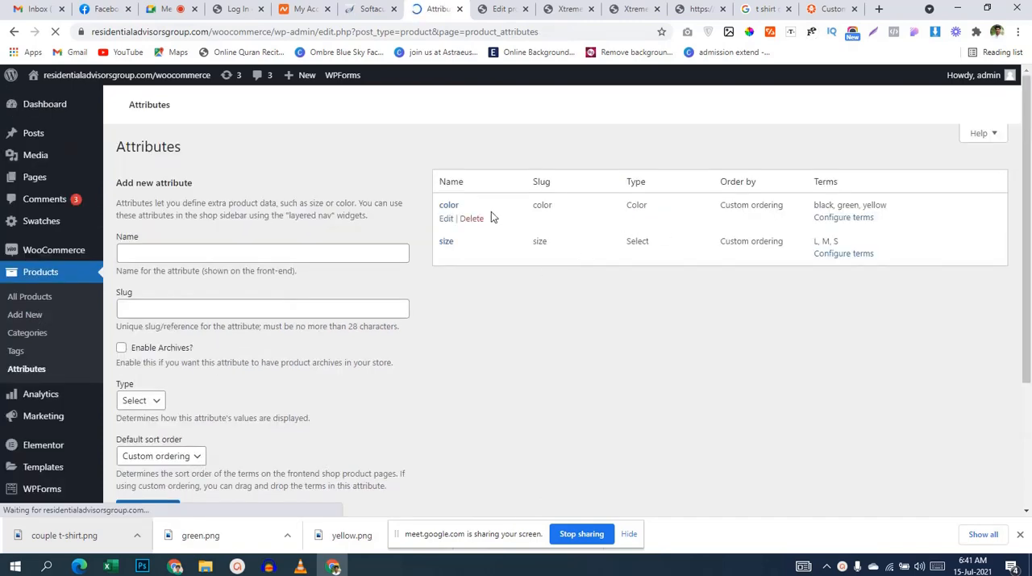
pyautogui.scroll(-3, 810, 301)
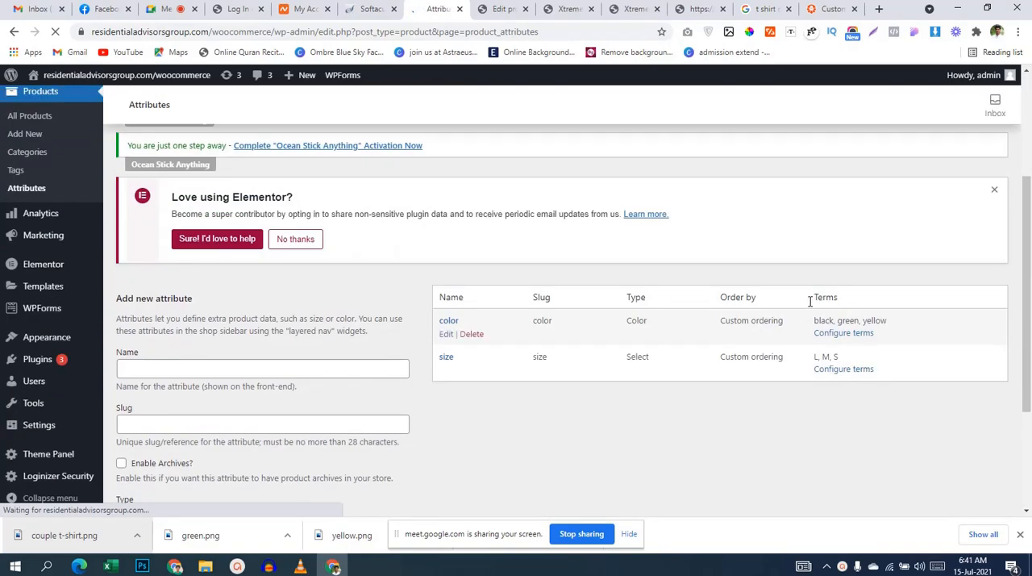
pyautogui.click(841, 337)
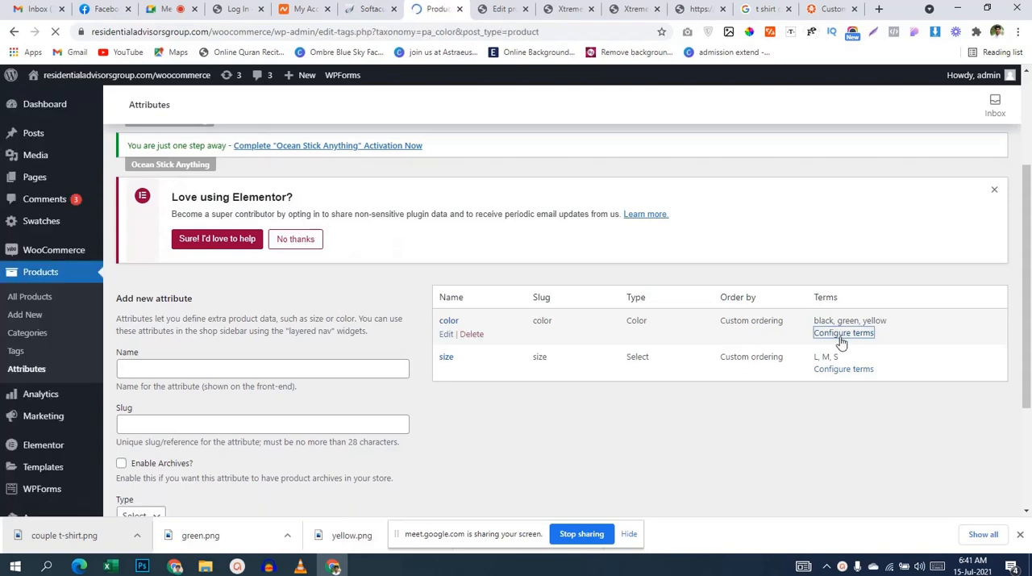
pyautogui.scroll(-1, 624, 329)
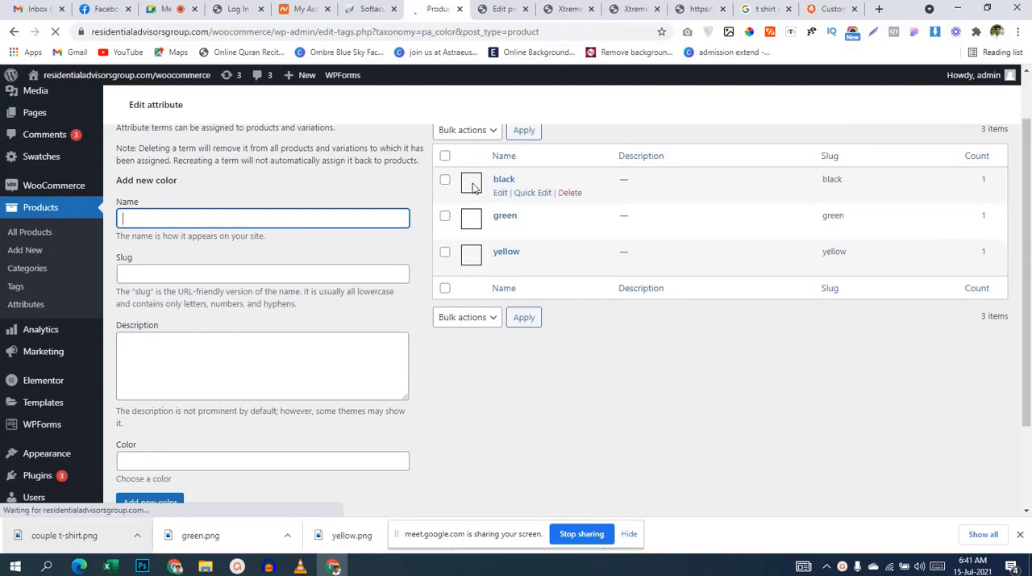
# Step: Set the black term's swatch color to #000000, save it, and return to the list of color terms
pyautogui.click(501, 194)
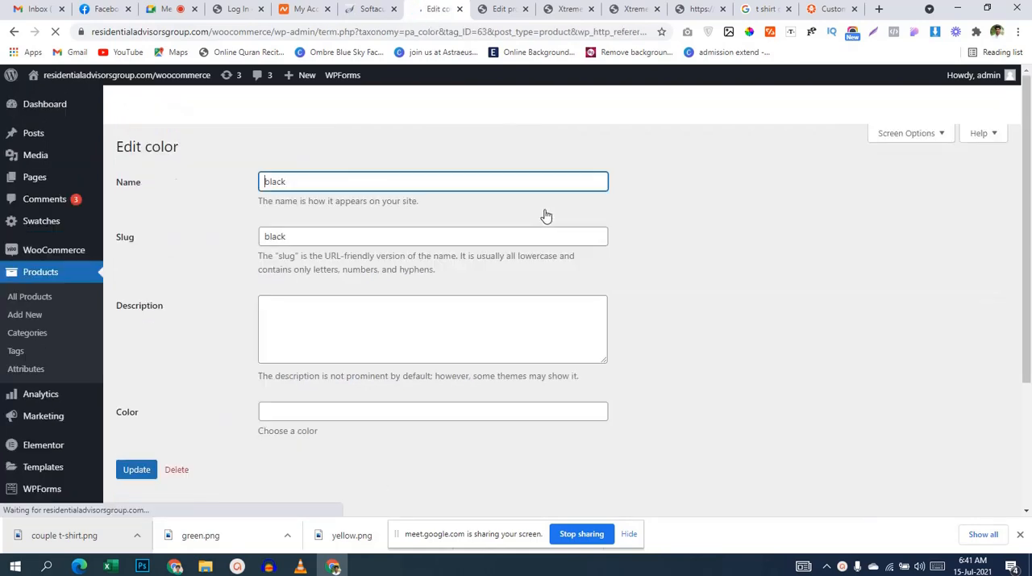
pyautogui.scroll(-3, 299, 345)
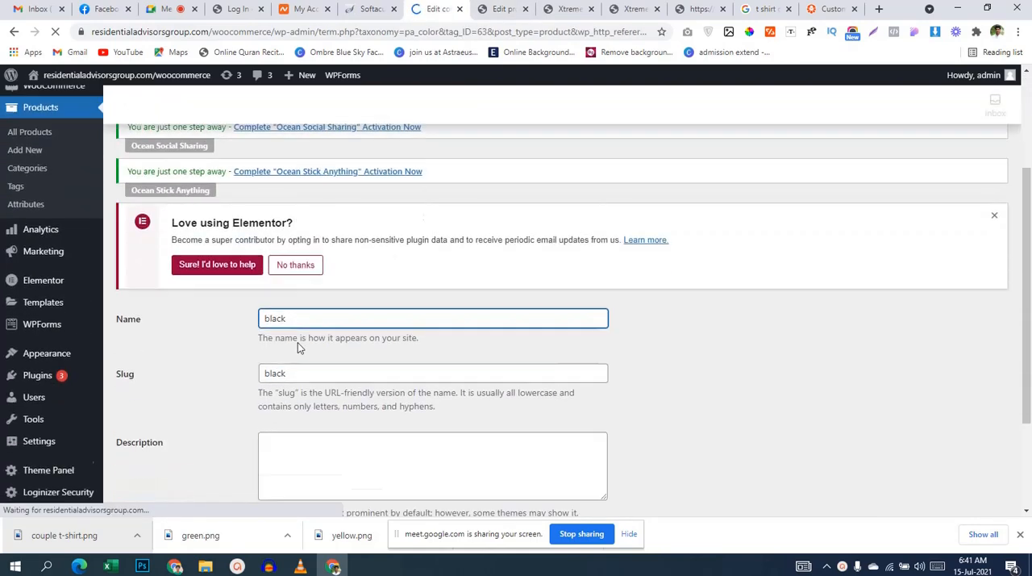
pyautogui.click(269, 405)
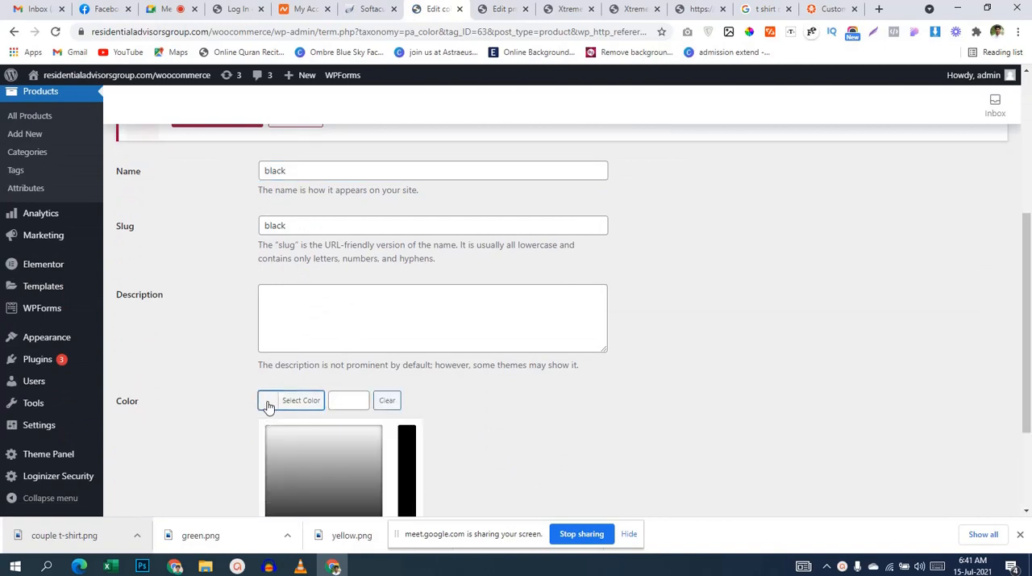
pyautogui.click(412, 450)
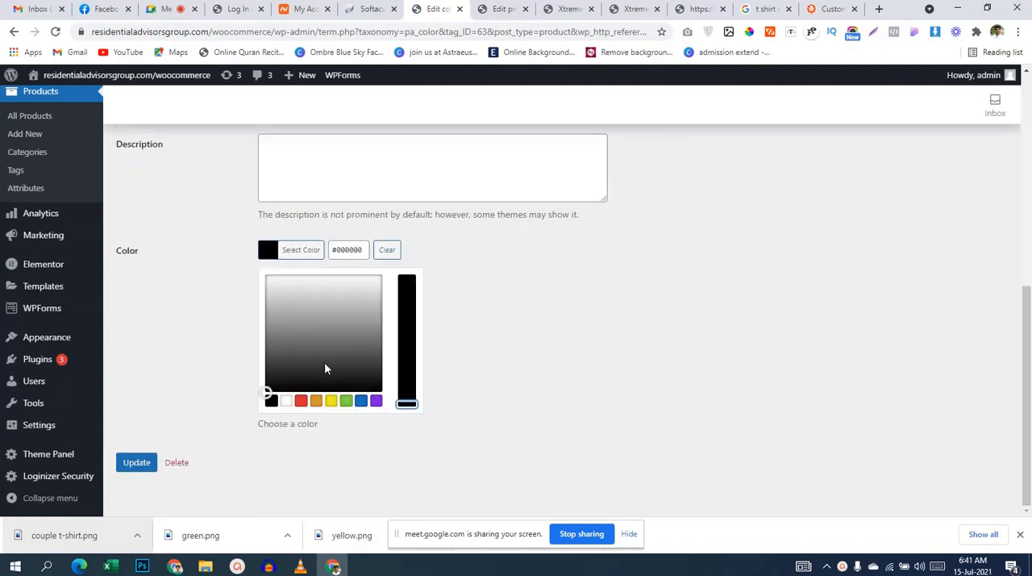
pyautogui.click(275, 407)
pyautogui.click(174, 365)
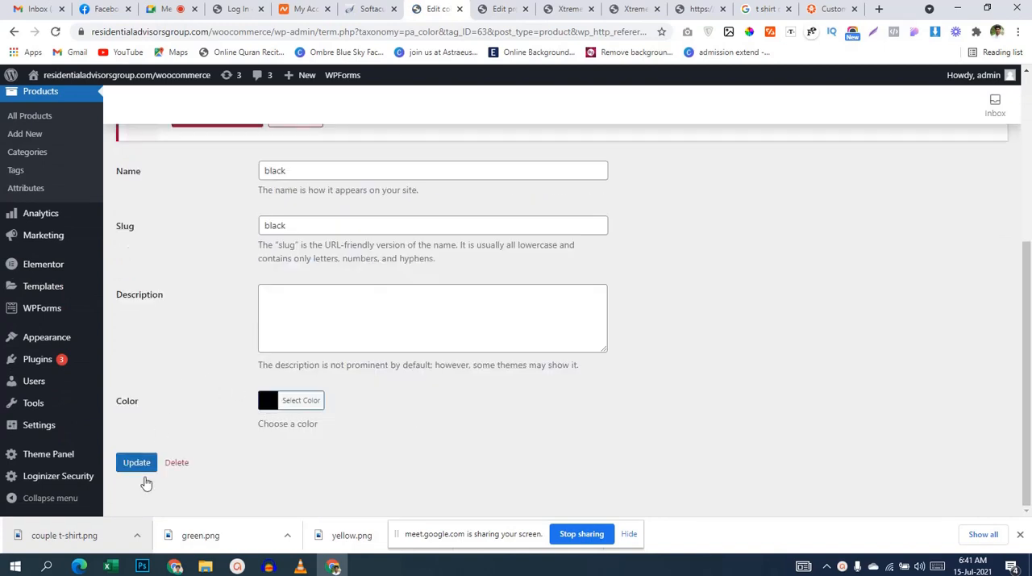
pyautogui.click(136, 462)
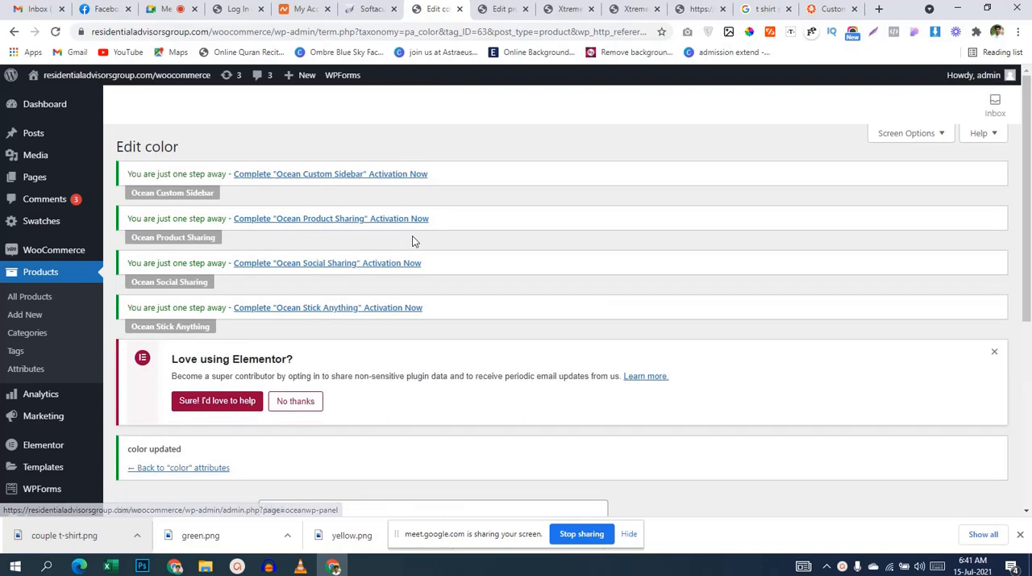
pyautogui.scroll(-3, 415, 235)
pyautogui.scroll(-1, 420, 236)
pyautogui.click(210, 145)
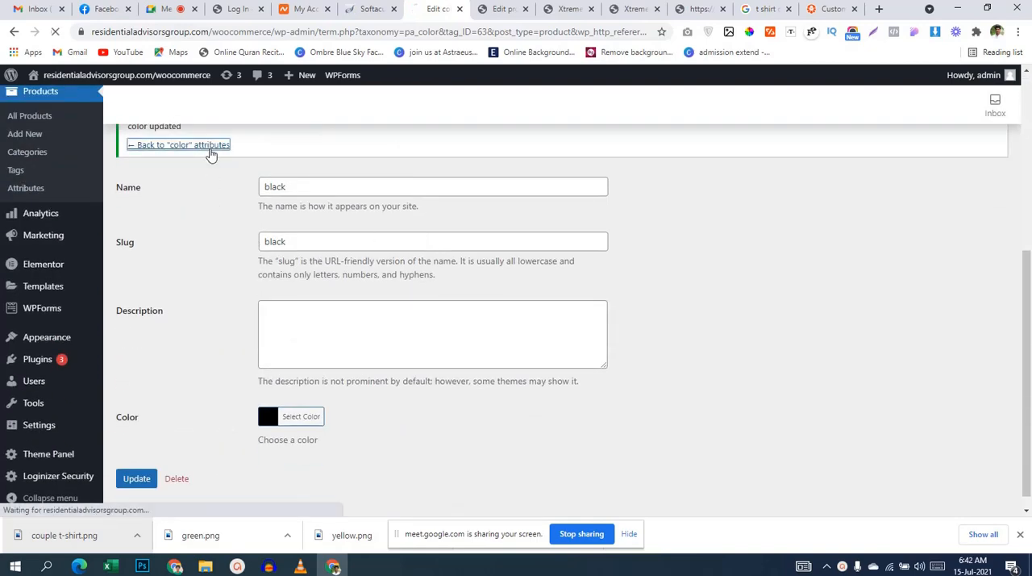
pyautogui.scroll(-2, 806, 258)
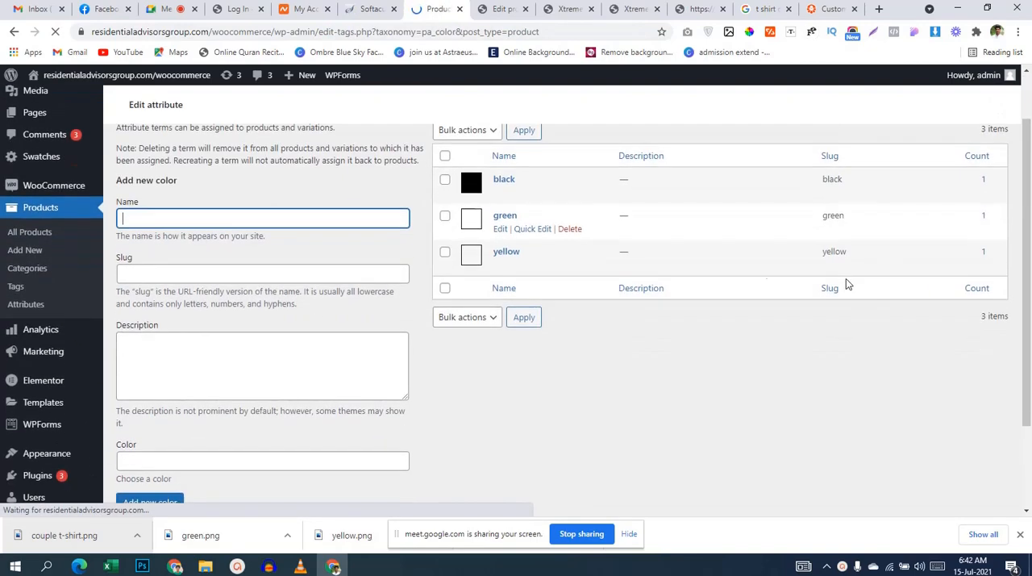
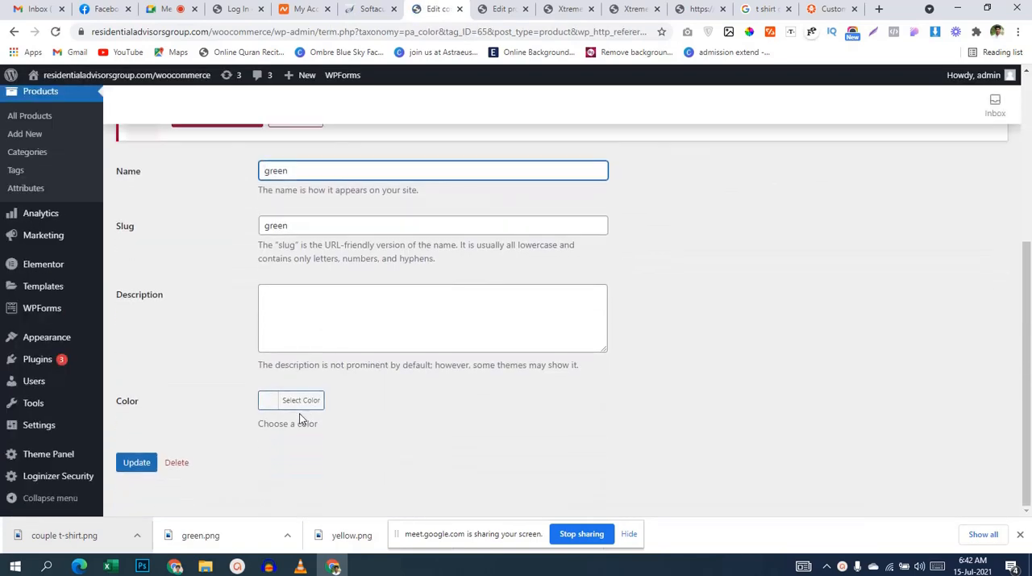
# Step: Set the green term's swatch color to fully saturated green #59d600, save it, and return to the list of color terms
pyautogui.click(297, 406)
pyautogui.scroll(-2, 347, 403)
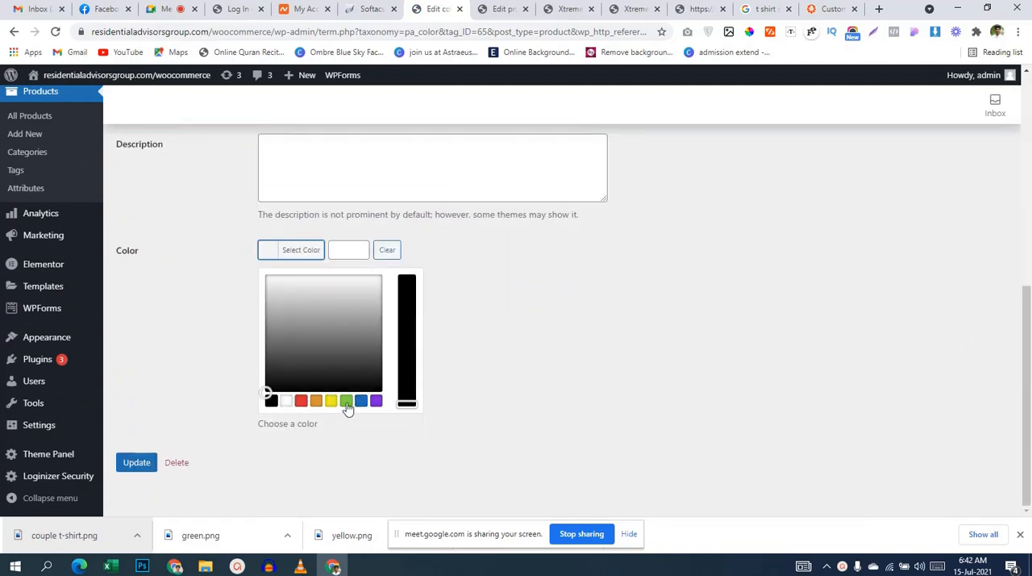
pyautogui.click(346, 401)
pyautogui.moveTo(405, 317); pyautogui.dragTo(404, 273)
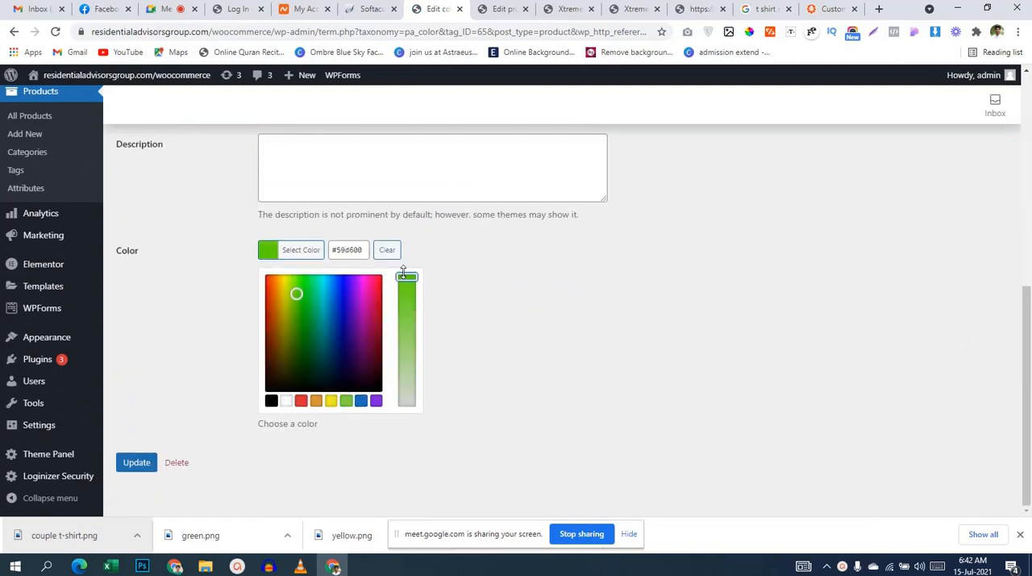
pyautogui.click(230, 316)
pyautogui.click(138, 462)
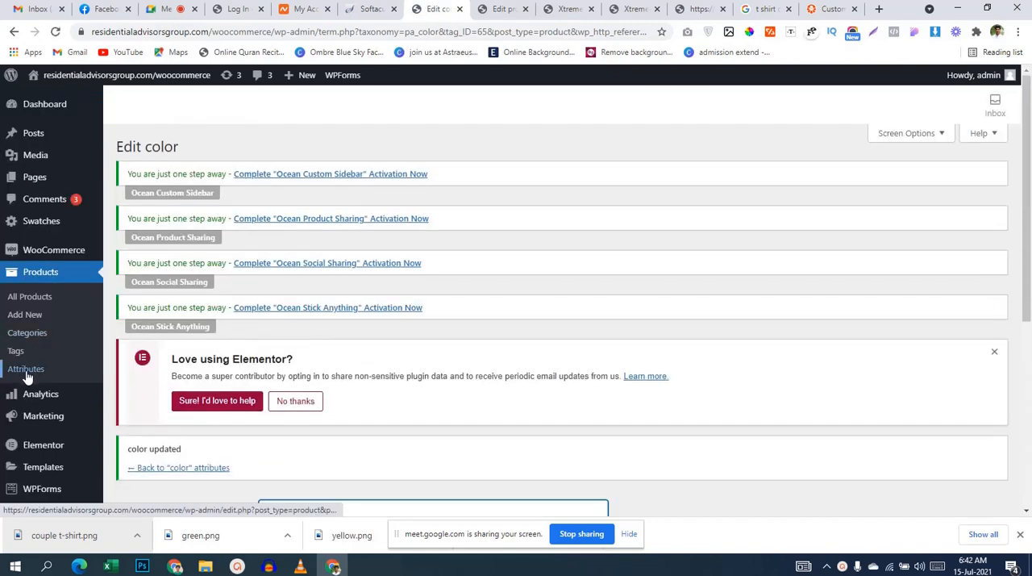
pyautogui.scroll(-2, 253, 341)
pyautogui.click(176, 275)
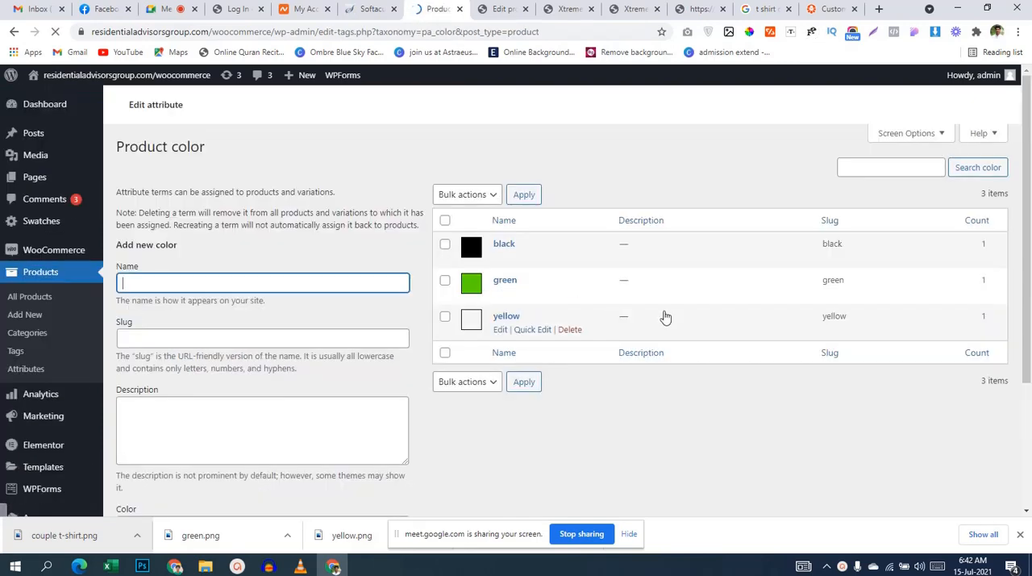
# Step: Open the yellow term for editing, set its swatch color to #eded00, and save it
pyautogui.scroll(-1, 666, 315)
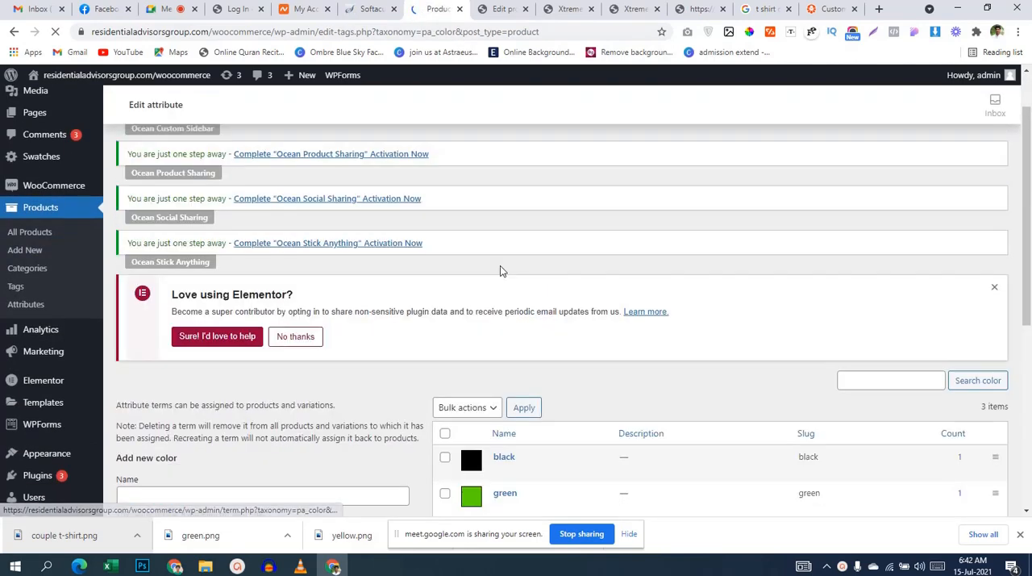
pyautogui.scroll(-4, 508, 362)
pyautogui.click(503, 291)
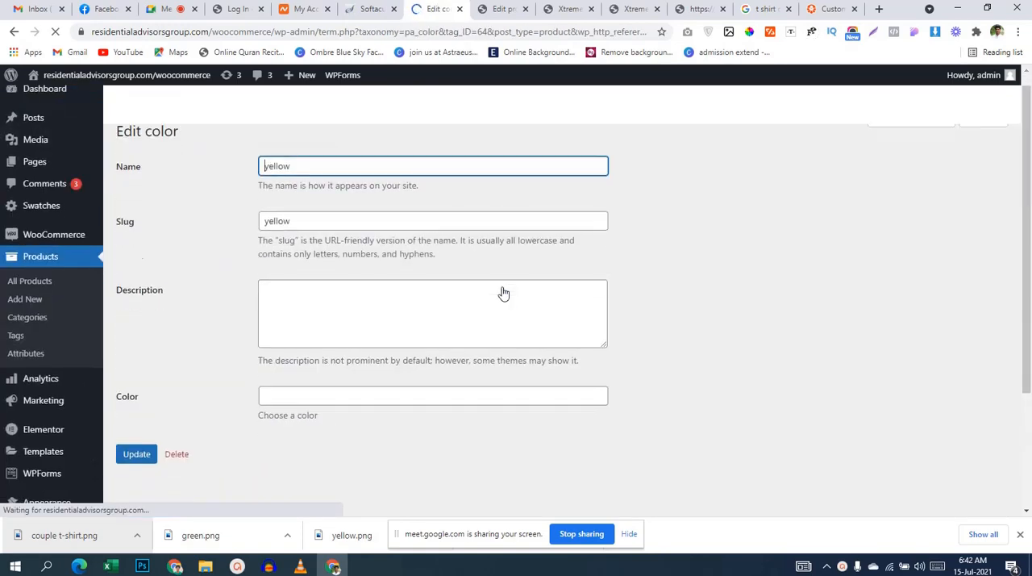
pyautogui.scroll(-3, 503, 293)
pyautogui.scroll(-2, 381, 270)
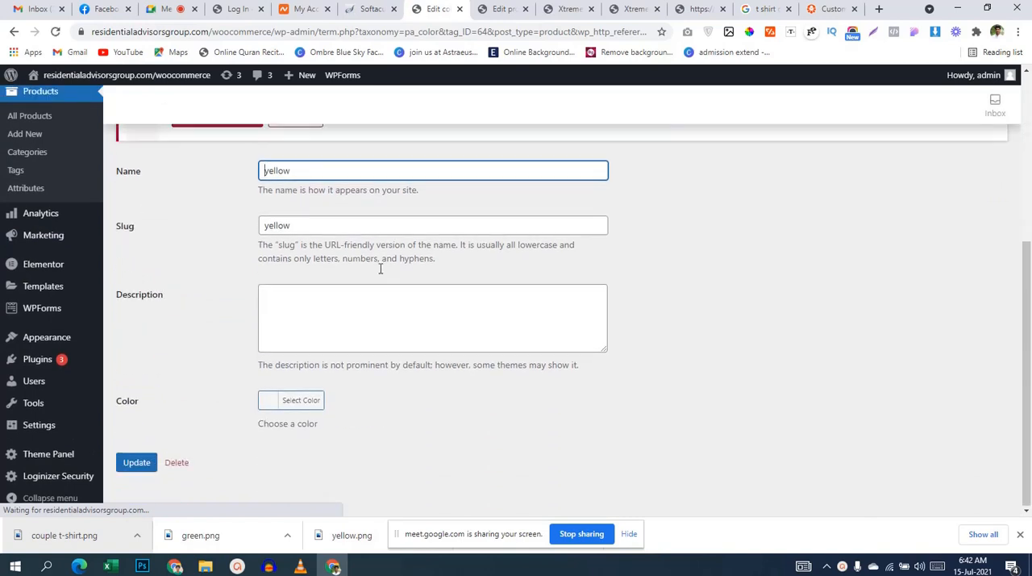
pyautogui.click(316, 399)
pyautogui.scroll(-2, 387, 411)
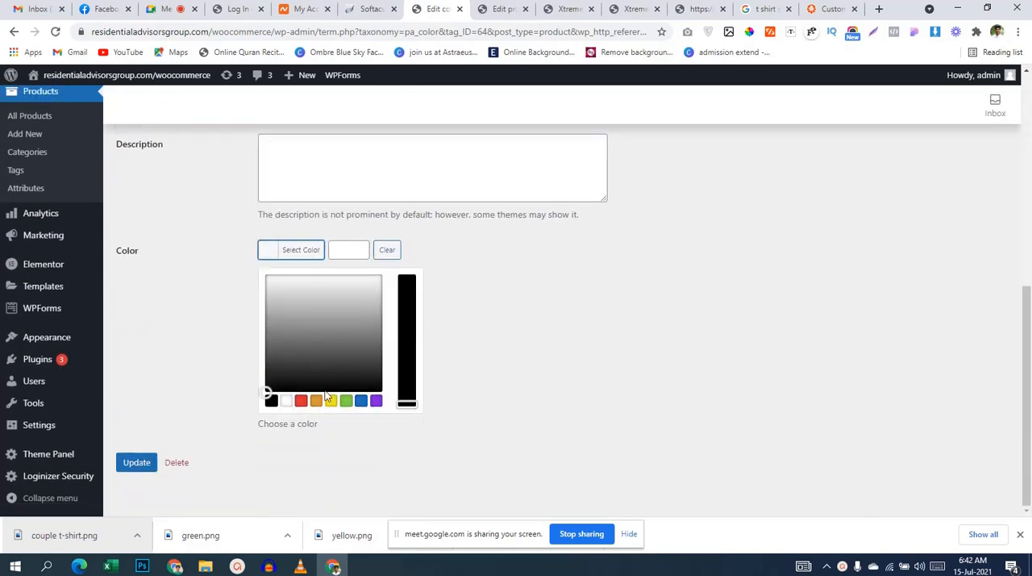
pyautogui.click(330, 400)
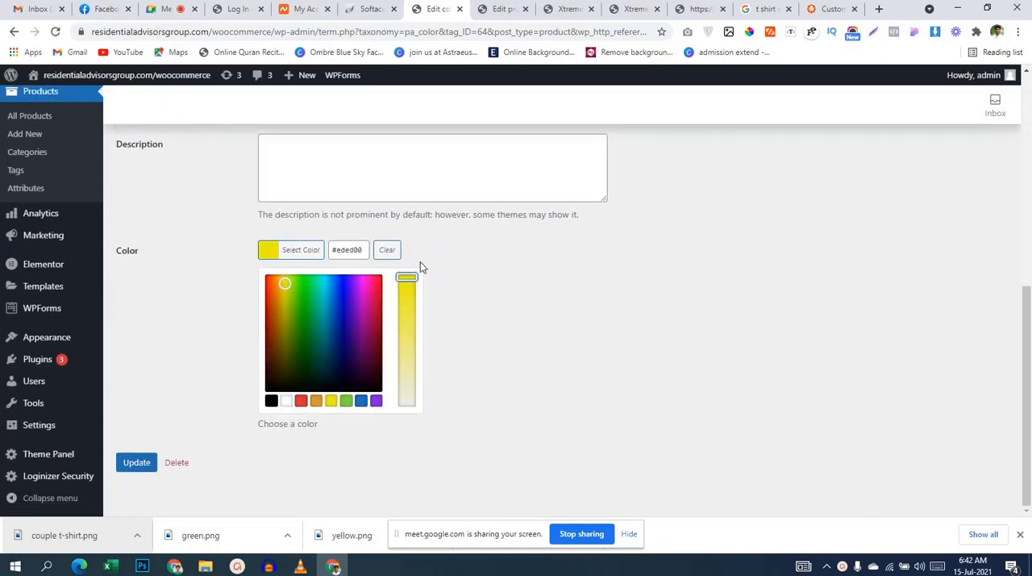
pyautogui.click(508, 266)
pyautogui.click(136, 462)
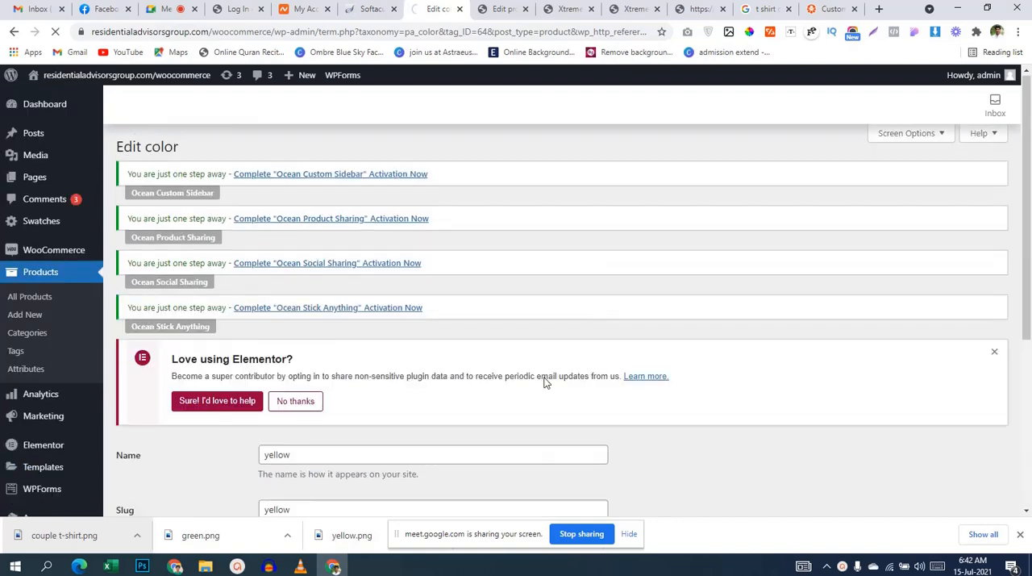
# Step: Check the color swatches on the Xtreme T-shirts product page, reloading the yellow term's page, and come back to the term
pyautogui.click(566, 9)
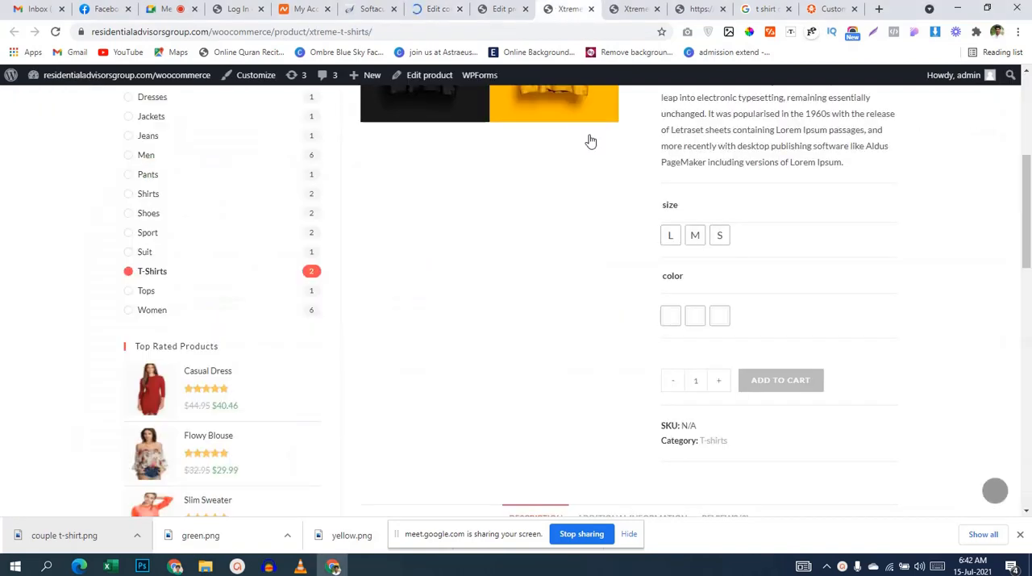
pyautogui.click(442, 10)
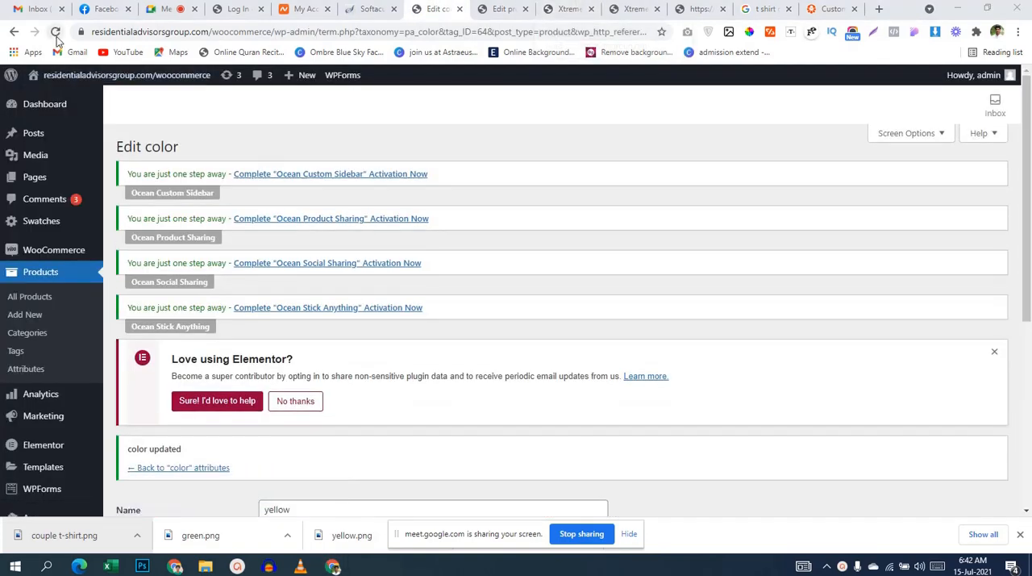
pyautogui.click(56, 32)
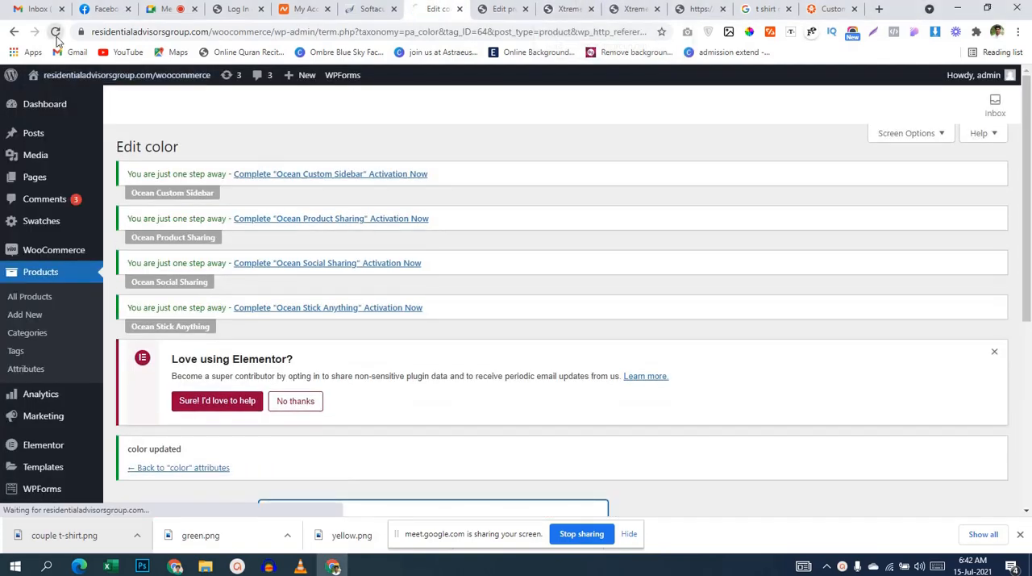
pyautogui.click(566, 9)
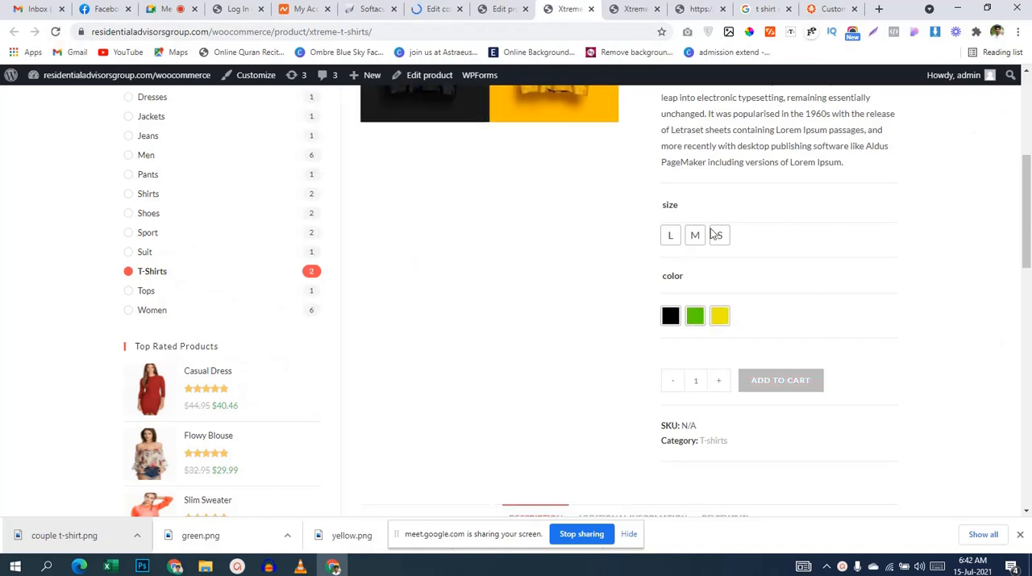
pyautogui.click(506, 12)
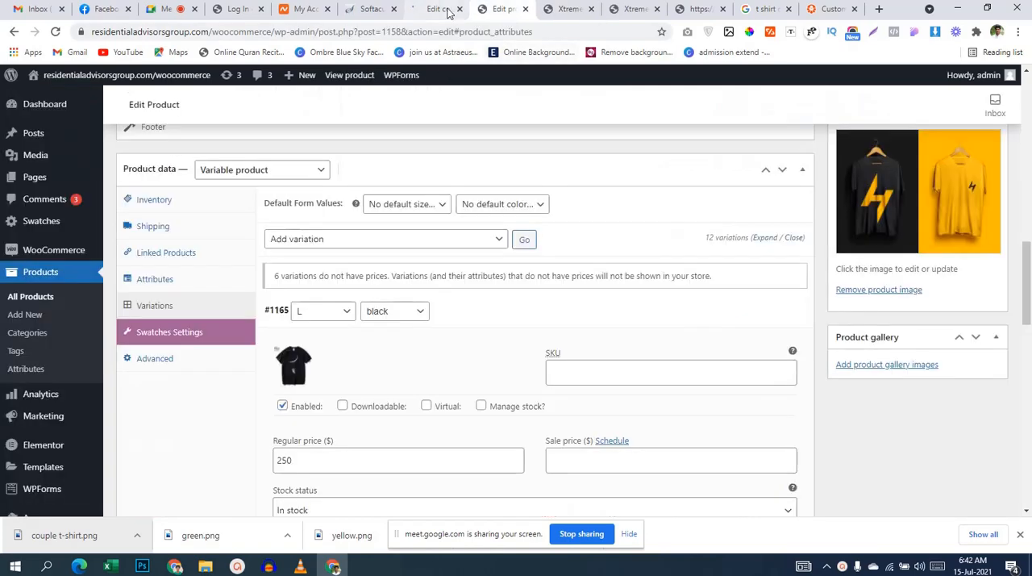
pyautogui.click(443, 11)
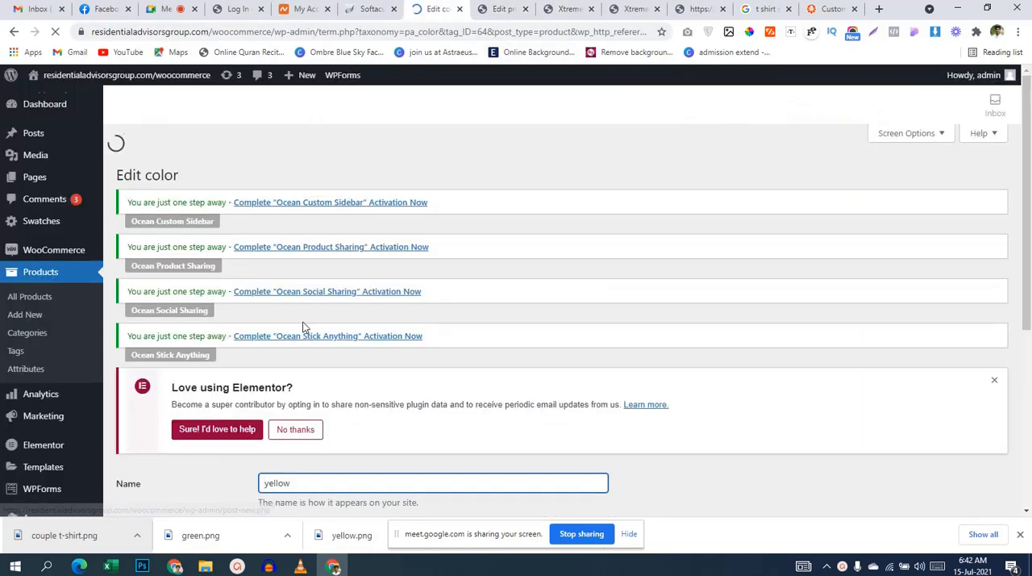
# Step: Go back to the product attributes list and look through the type options offered for a new attribute
pyautogui.scroll(-4, 304, 322)
pyautogui.scroll(3, 223, 352)
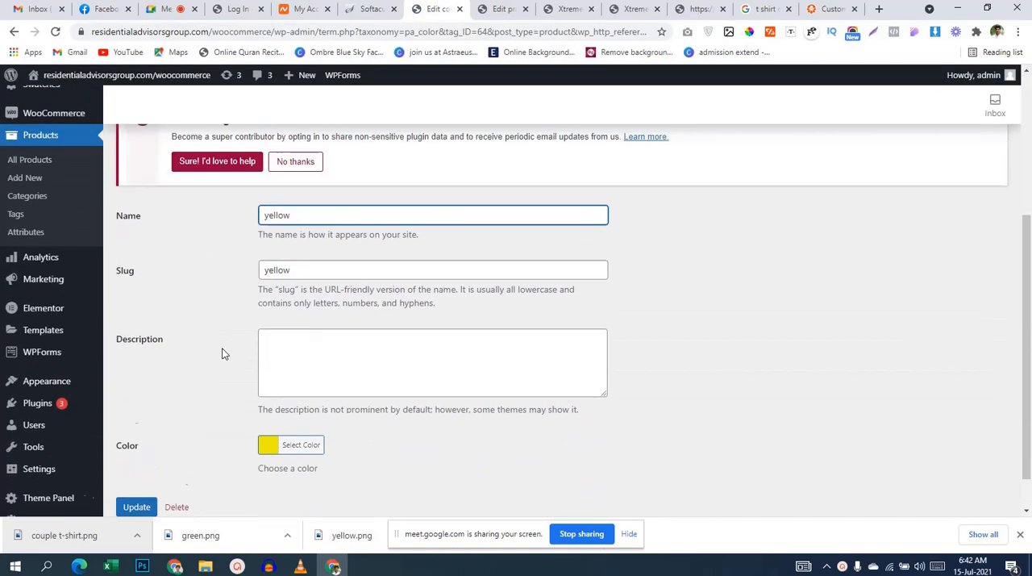
pyautogui.scroll(2, 223, 352)
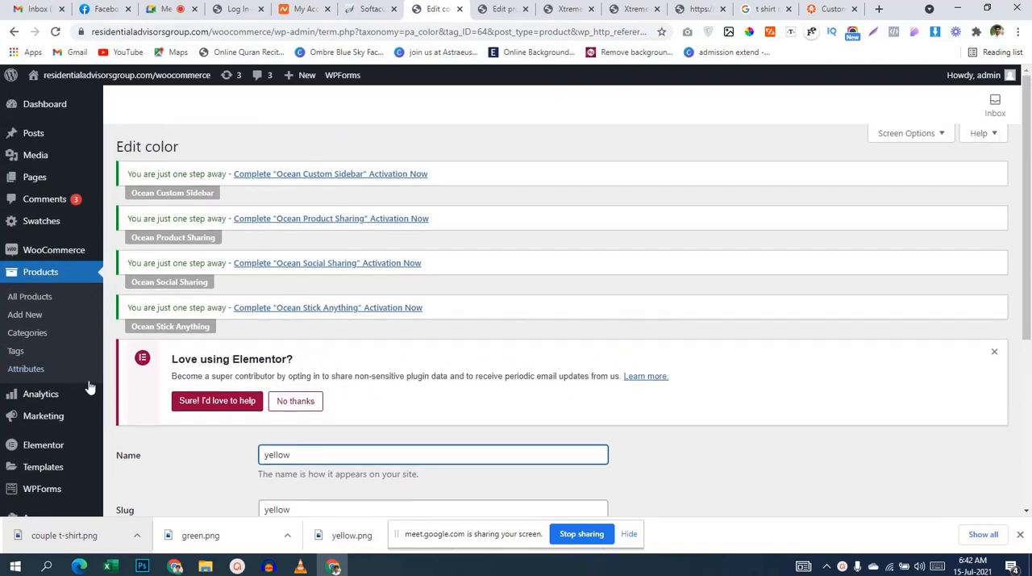
pyautogui.click(39, 369)
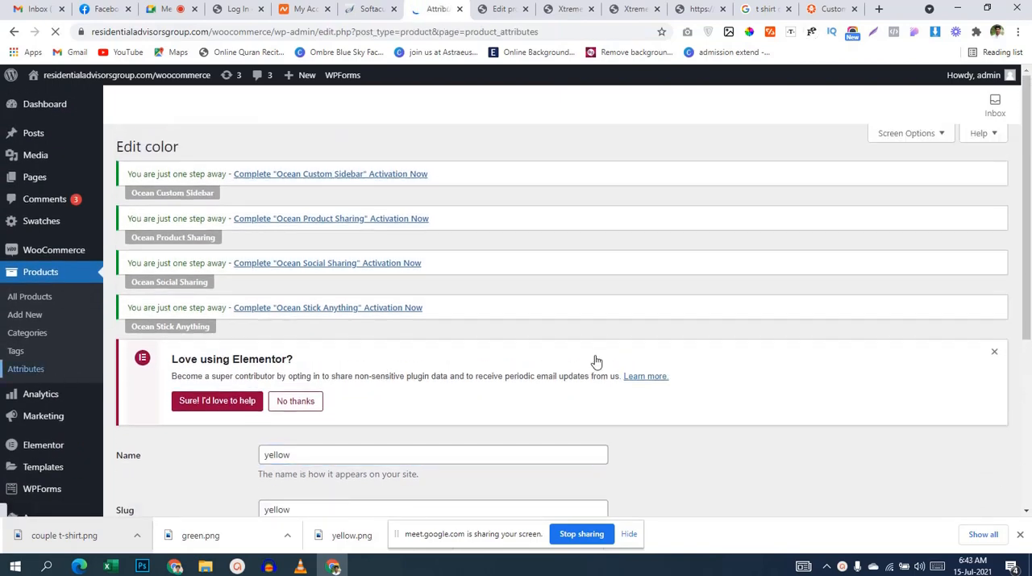
pyautogui.scroll(-1, 594, 357)
pyautogui.scroll(-1, 596, 351)
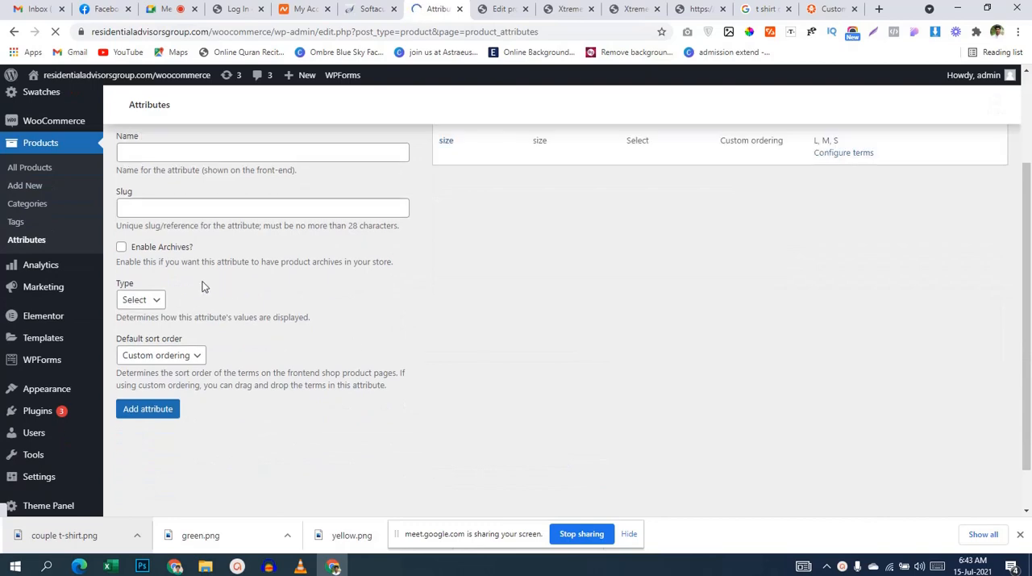
pyautogui.scroll(-3, 171, 350)
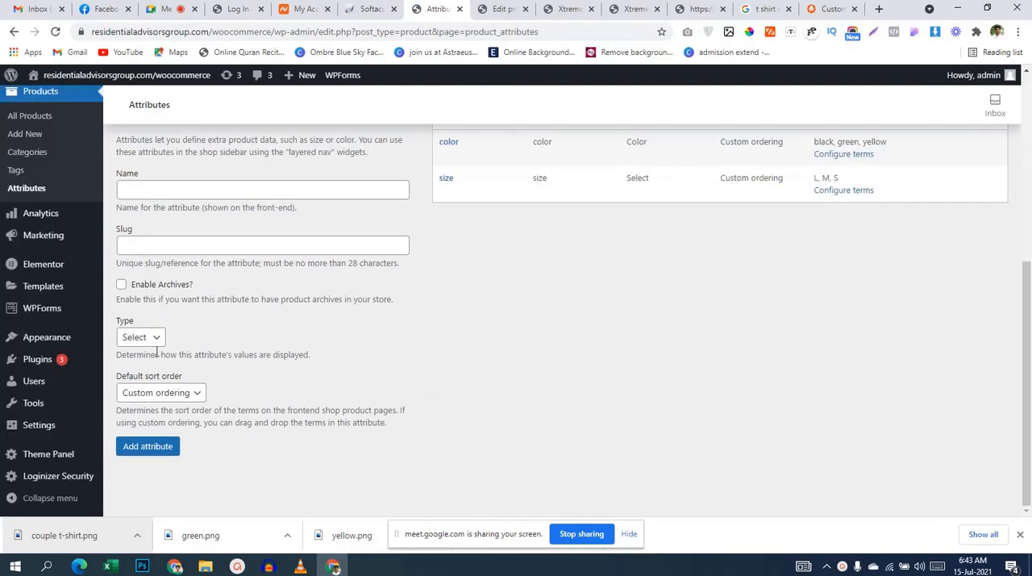
pyautogui.click(155, 338)
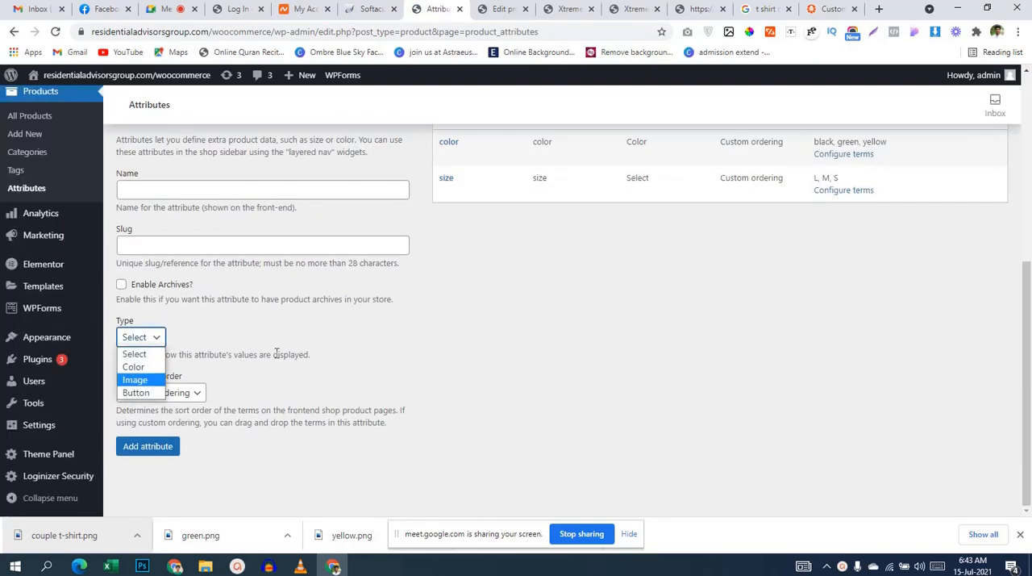
pyautogui.click(545, 346)
pyautogui.scroll(1, 547, 345)
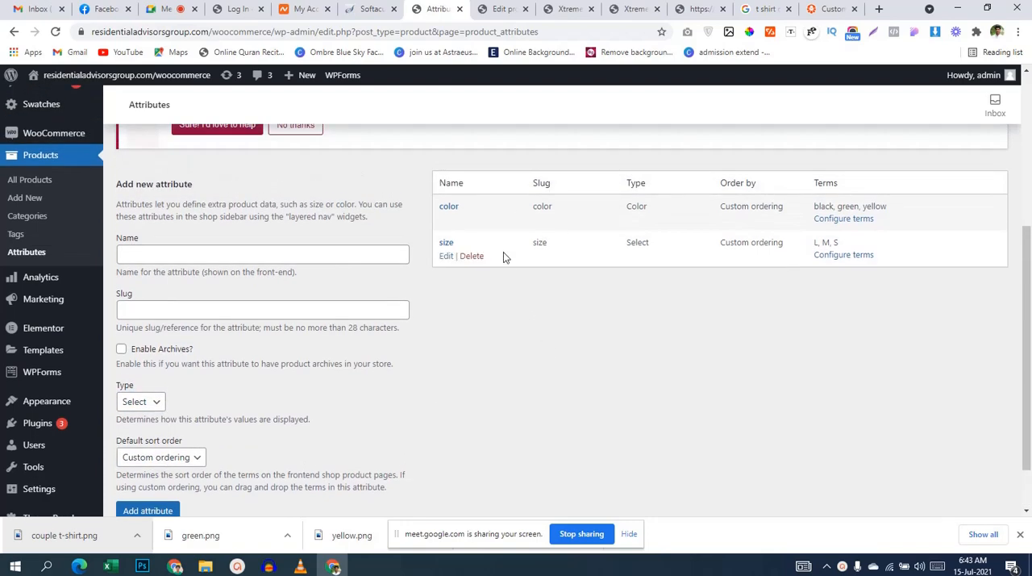
# Step: Change the size attribute's type to Button, save it, and return to the attributes list
pyautogui.click(446, 256)
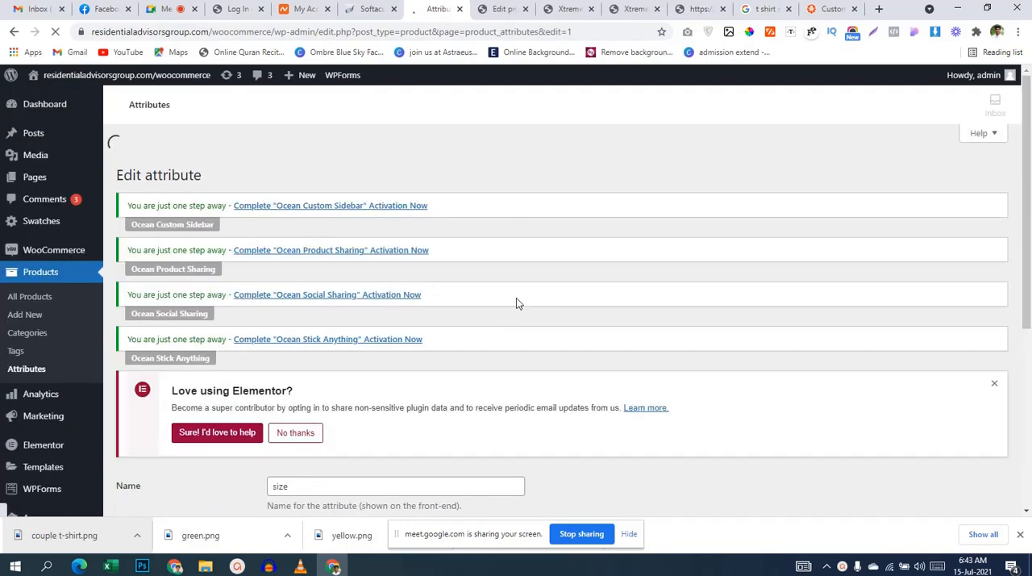
pyautogui.scroll(-4, 516, 303)
pyautogui.click(392, 358)
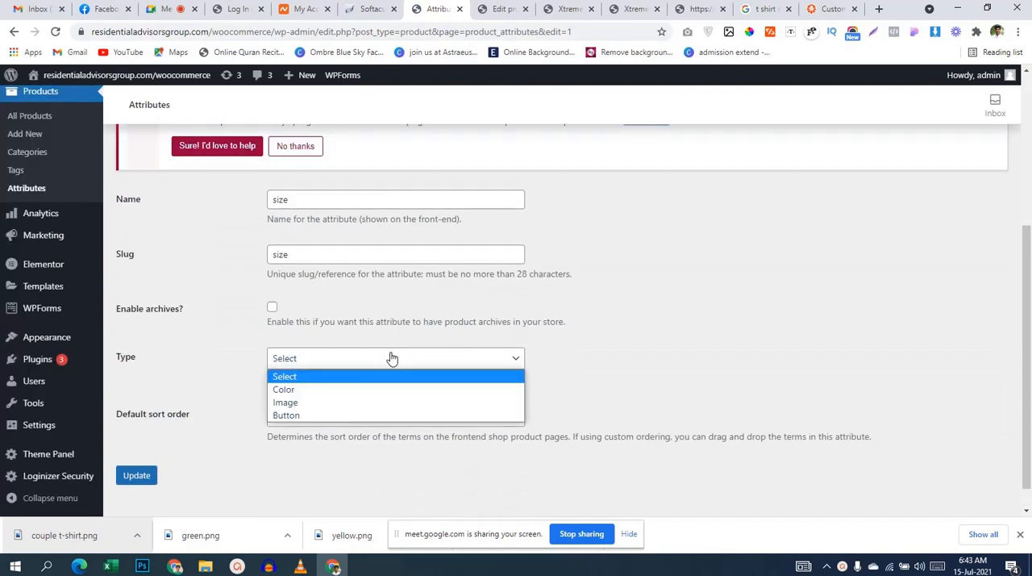
pyautogui.click(348, 413)
pyautogui.scroll(-1, 359, 375)
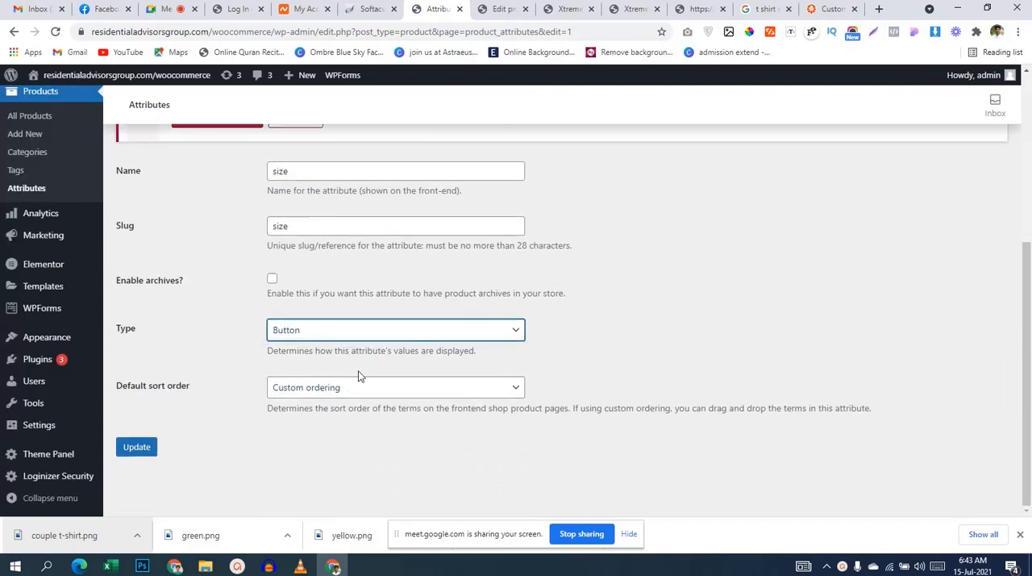
pyautogui.click(142, 448)
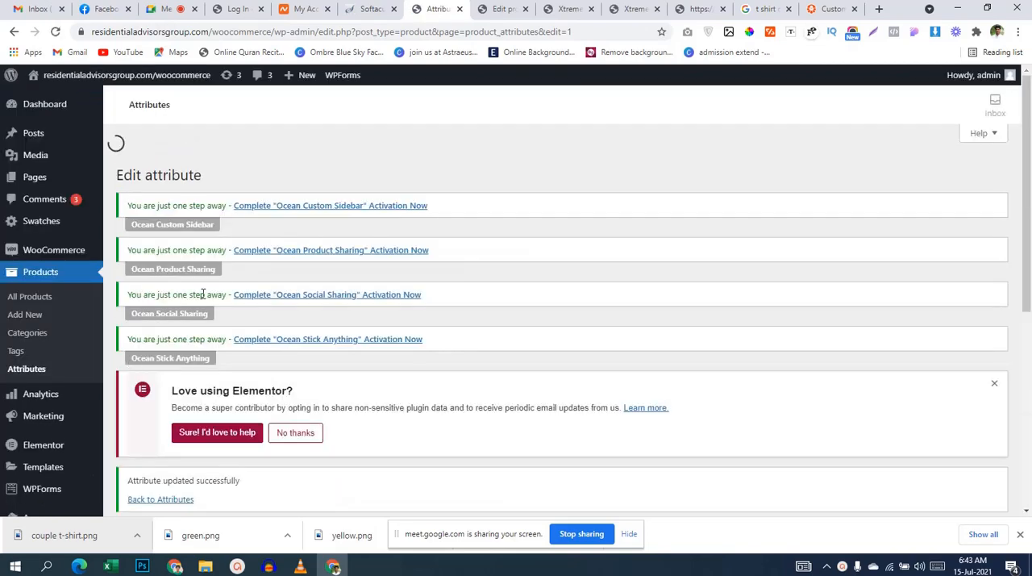
pyautogui.scroll(-4, 423, 266)
pyautogui.click(161, 213)
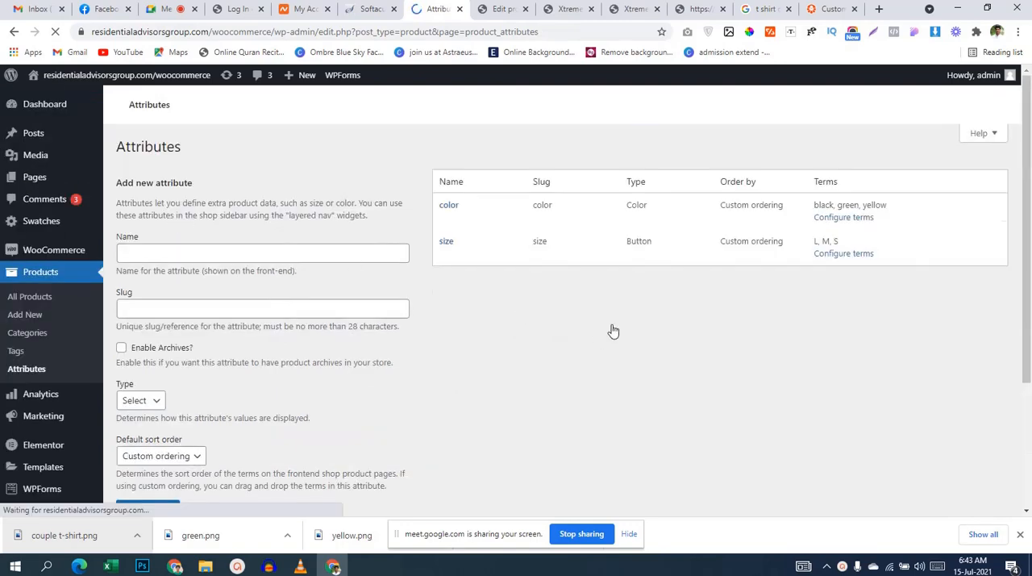
# Step: Open the terms of the size attribute and examine the L term's edit form for swatch options
pyautogui.scroll(-5, 695, 342)
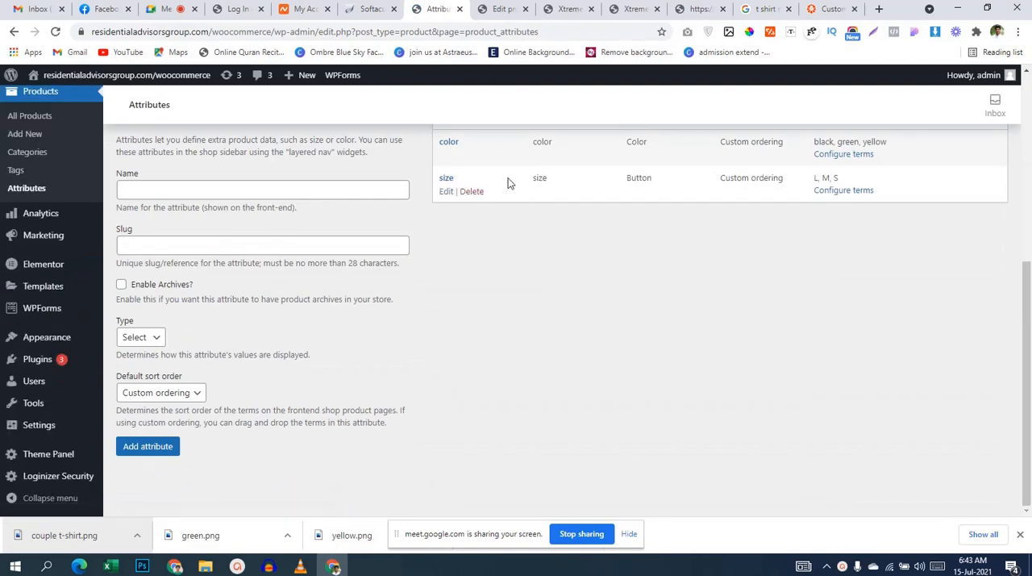
pyautogui.click(830, 195)
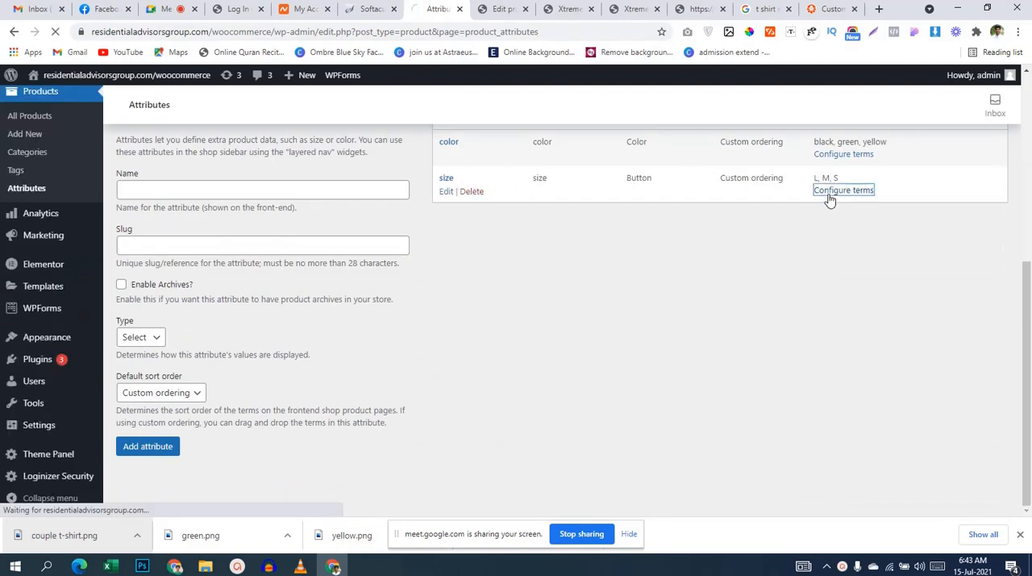
pyautogui.scroll(-1, 778, 255)
pyautogui.scroll(-1, 778, 256)
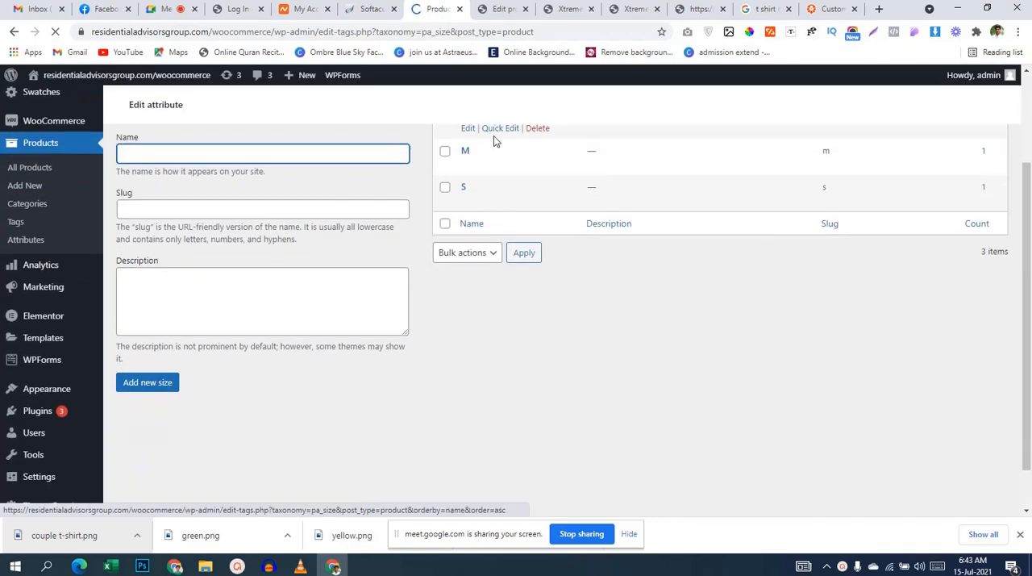
pyautogui.scroll(1, 480, 211)
pyautogui.scroll(-2, 463, 395)
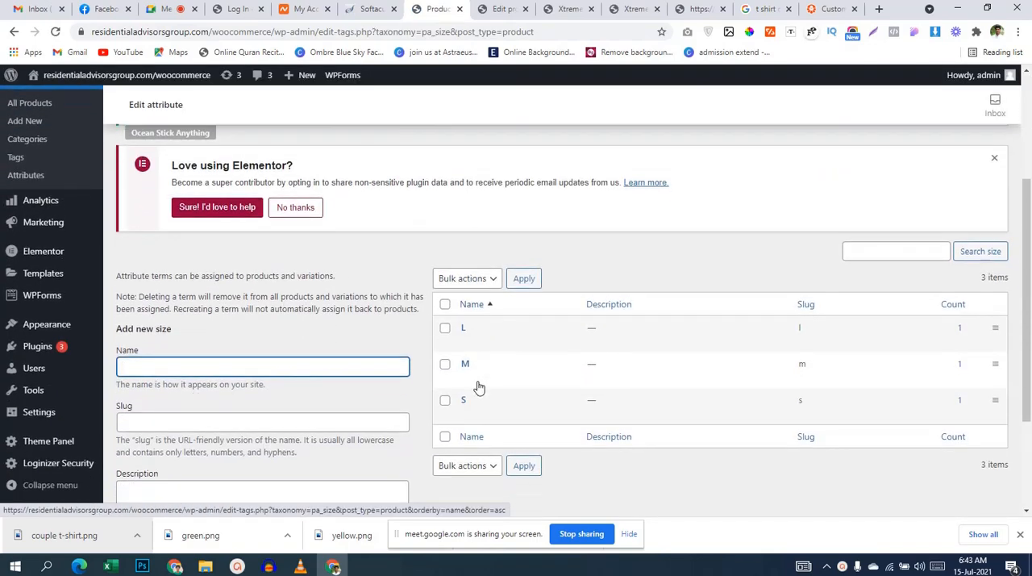
pyautogui.click(469, 342)
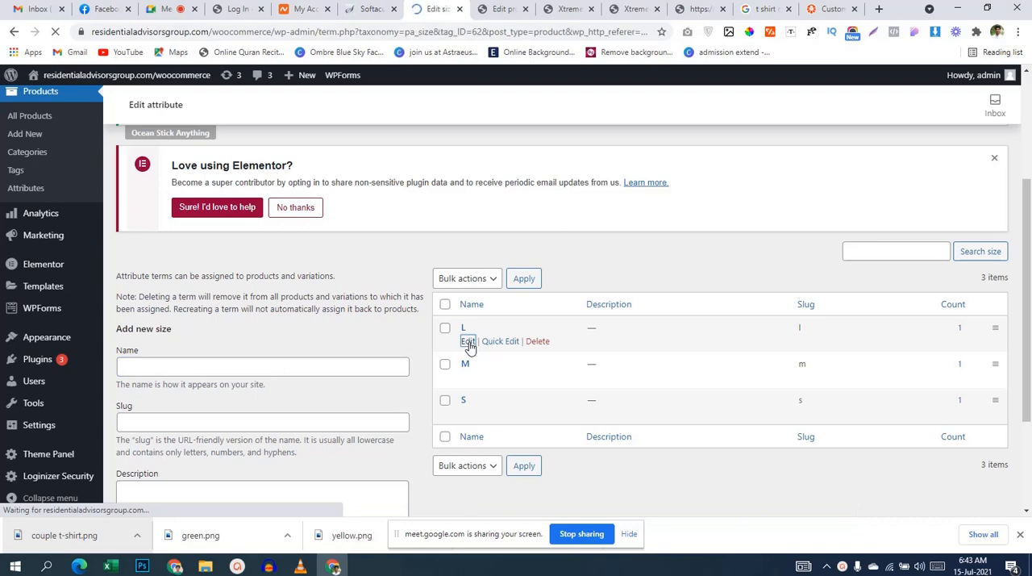
pyautogui.scroll(-3, 469, 346)
pyautogui.scroll(1, 471, 349)
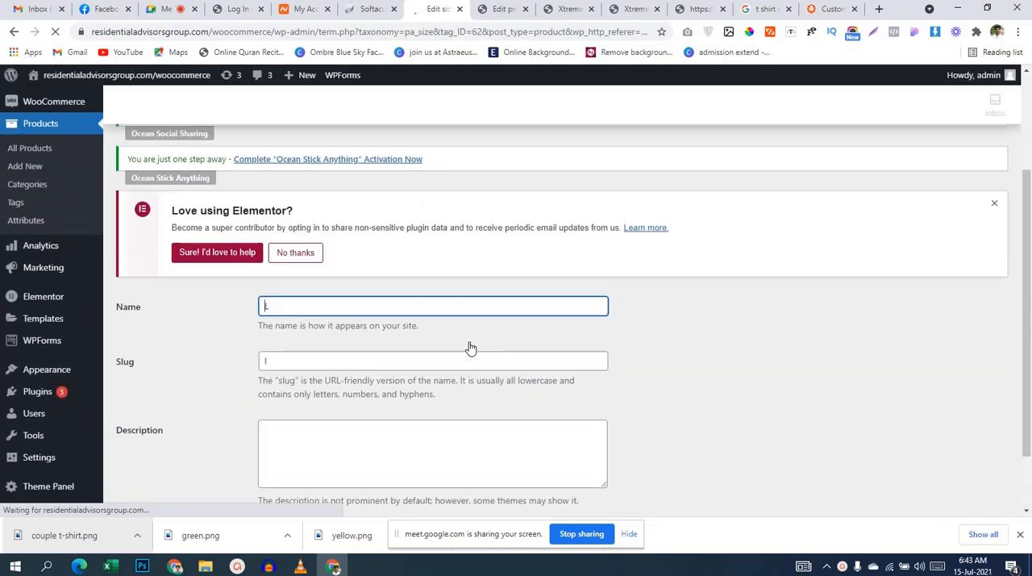
pyautogui.scroll(-2, 471, 348)
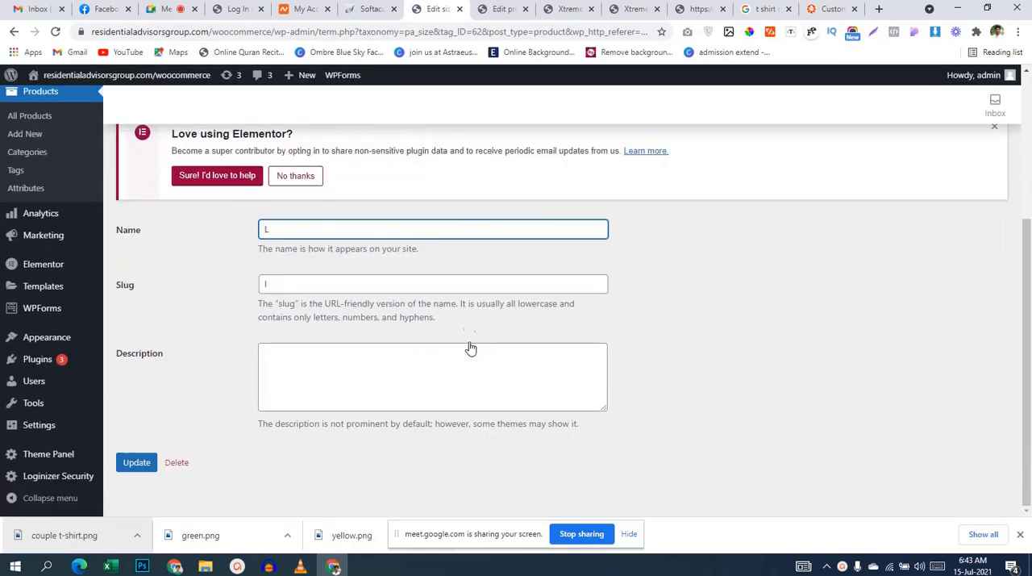
# Step: Reload the Xtreme T-shirts product page and check its size buttons and color swatches
pyautogui.click(624, 10)
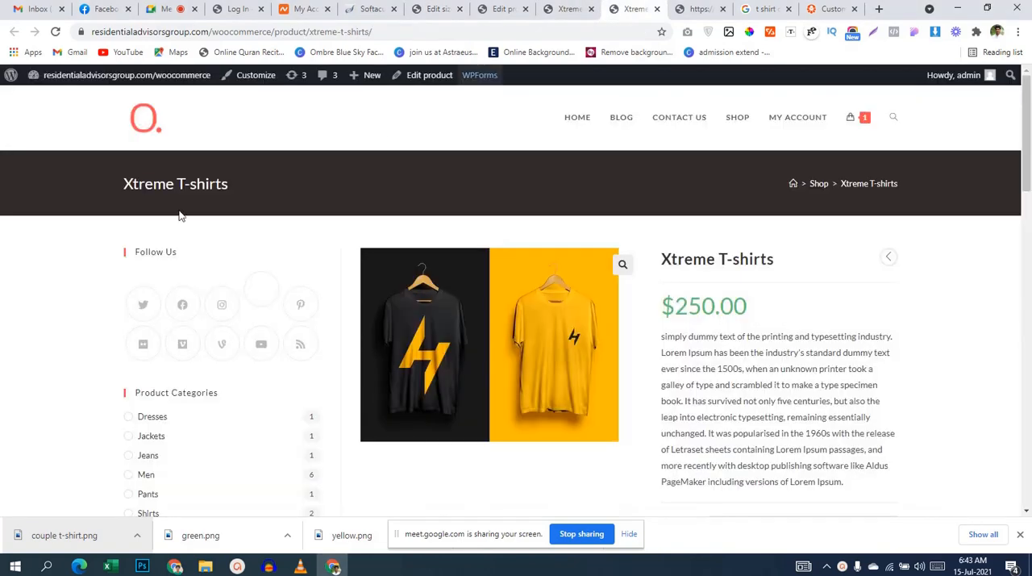
pyautogui.click(55, 31)
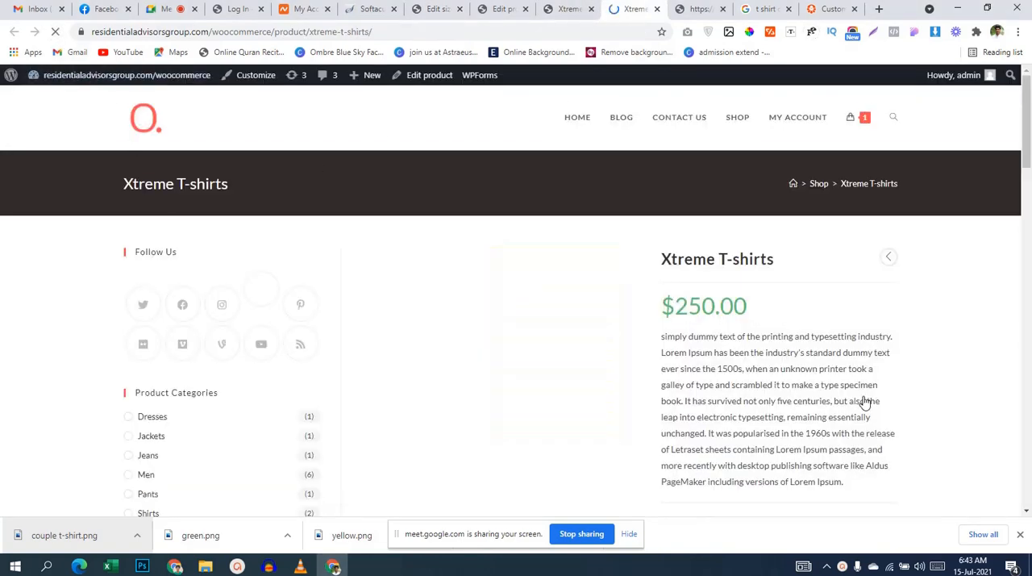
pyautogui.scroll(-5, 865, 396)
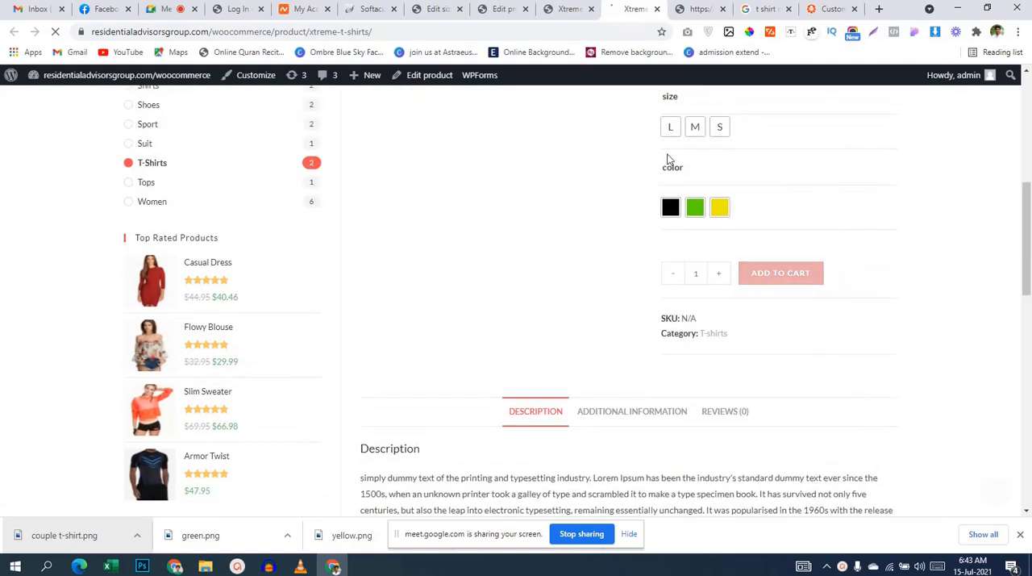
# Step: Look over the variations of Xtreme T-shirts in the product editor and return to the L term's edit form
pyautogui.click(551, 9)
pyautogui.click(500, 9)
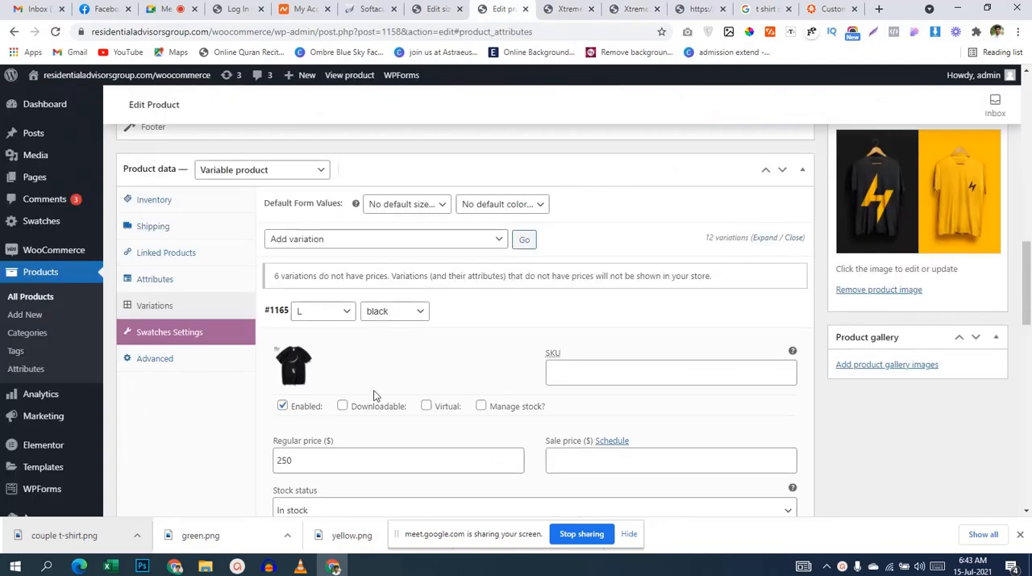
pyautogui.scroll(-1, 374, 389)
pyautogui.scroll(-4, 399, 381)
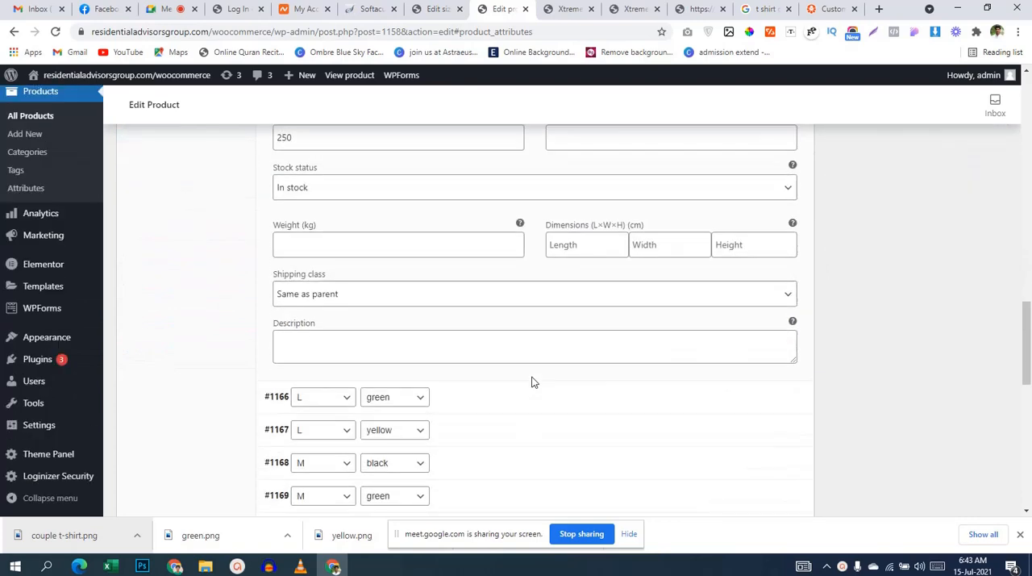
pyautogui.scroll(6, 531, 382)
pyautogui.click(435, 9)
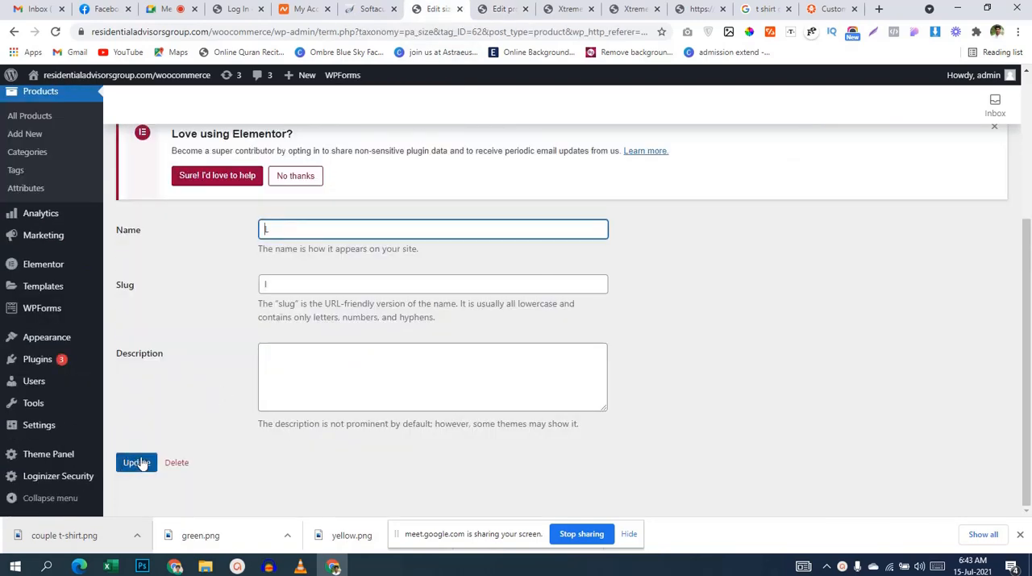
# Step: Return to the product attributes list and try to add an unnamed attribute of type Button
pyautogui.click(40, 194)
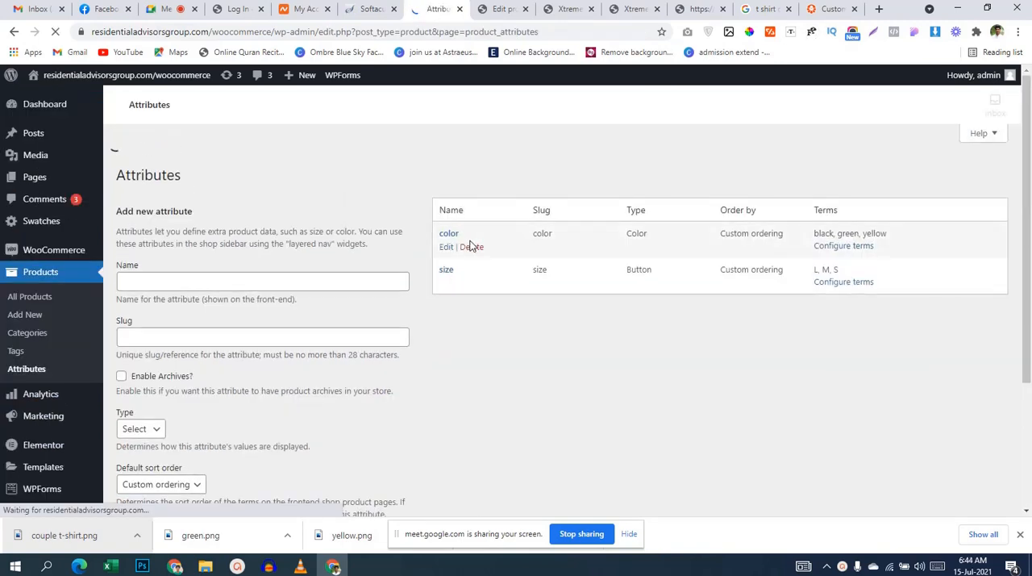
pyautogui.scroll(-4, 307, 350)
pyautogui.scroll(-1, 267, 387)
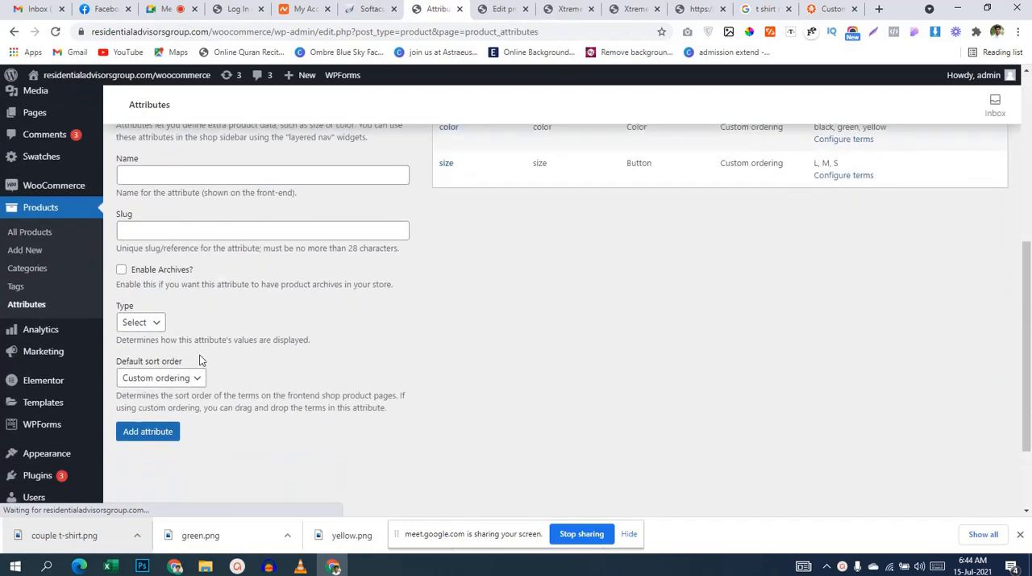
pyautogui.click(141, 322)
pyautogui.click(142, 378)
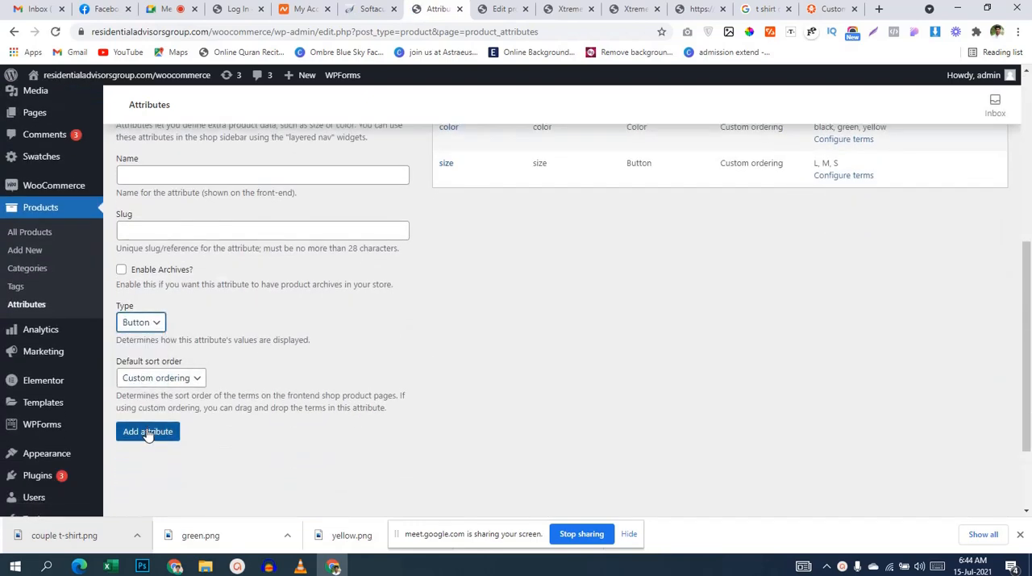
pyautogui.click(149, 440)
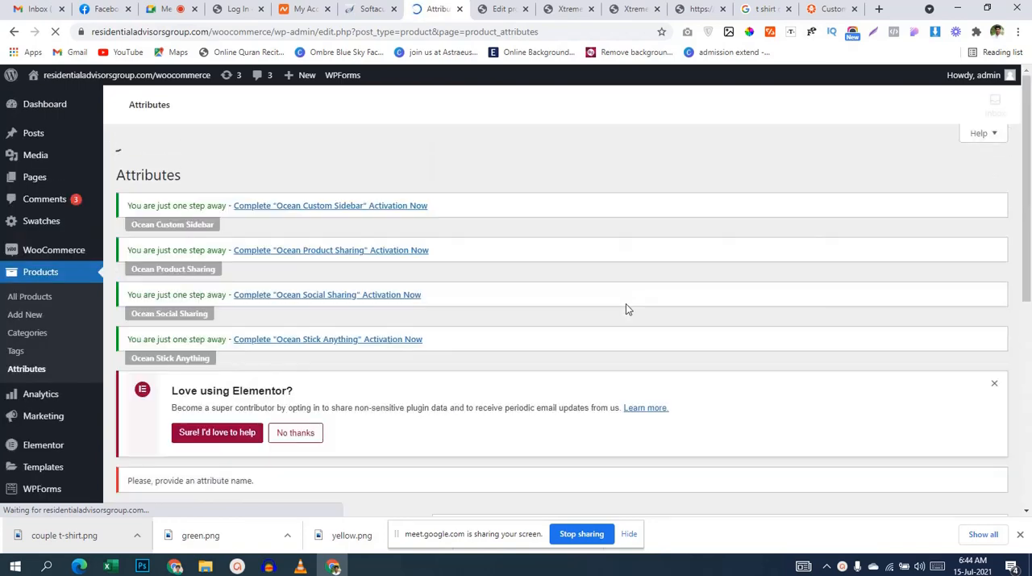
# Step: Open the size attribute for editing, review its type and default sort order options, and save it with Button and Custom ordering
pyautogui.scroll(-4, 626, 304)
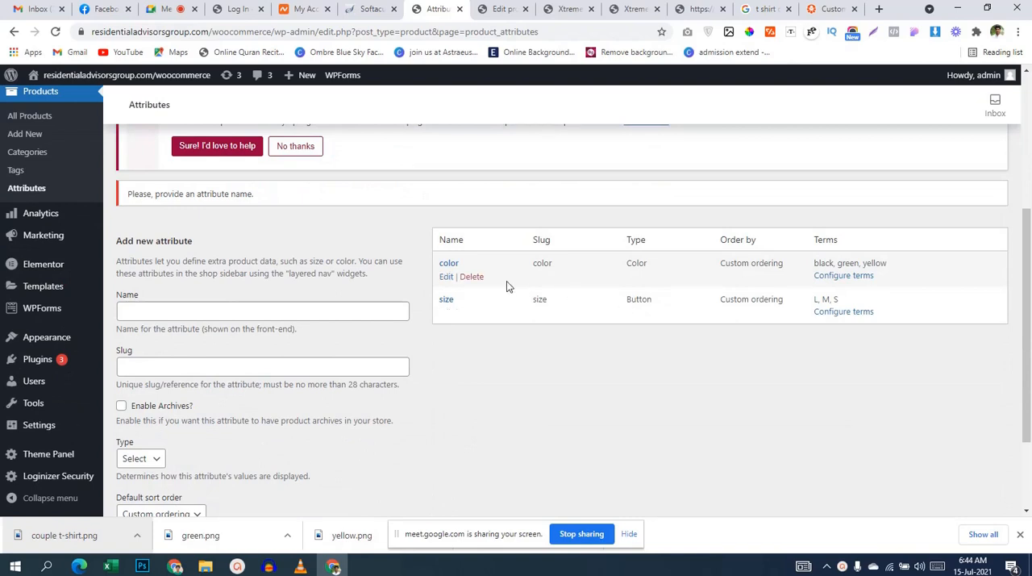
pyautogui.click(448, 316)
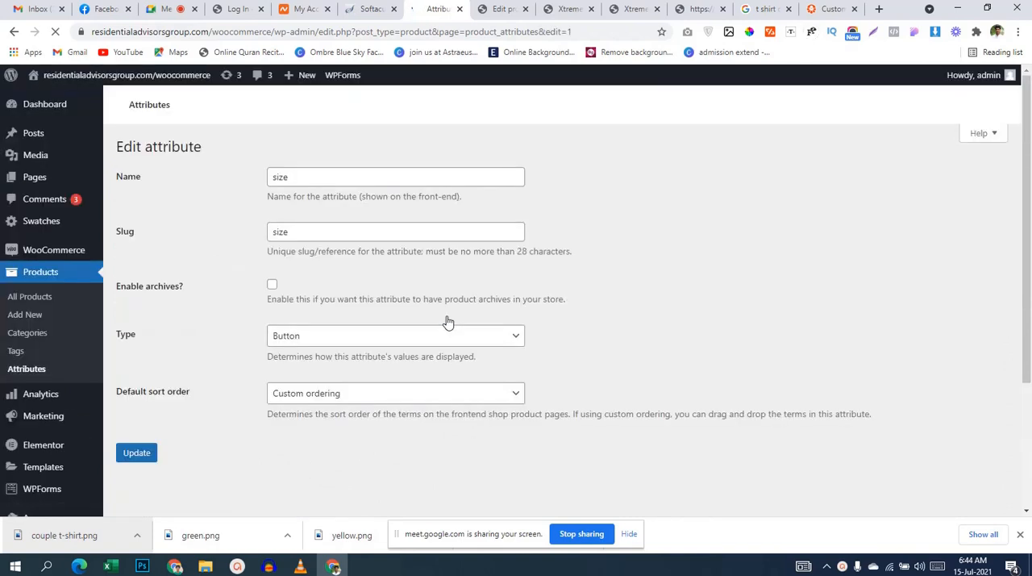
pyautogui.scroll(-1, 447, 321)
pyautogui.scroll(-4, 445, 340)
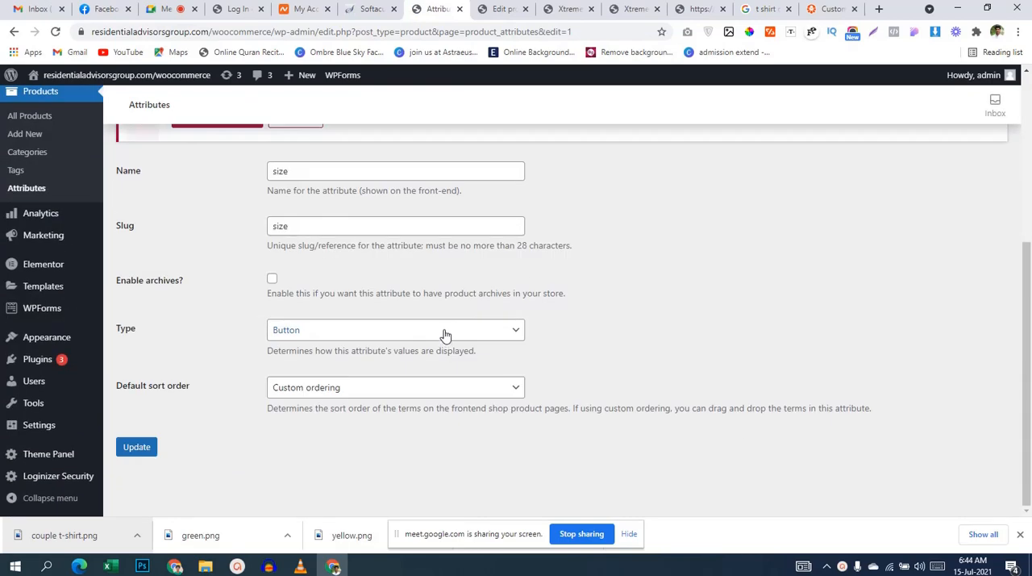
pyautogui.click(398, 335)
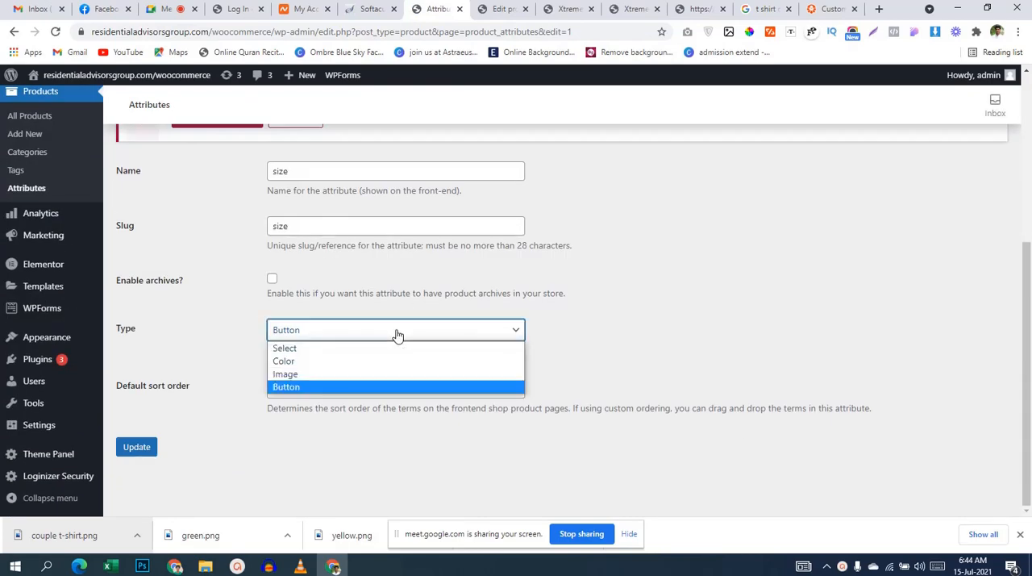
pyautogui.click(398, 335)
pyautogui.click(387, 391)
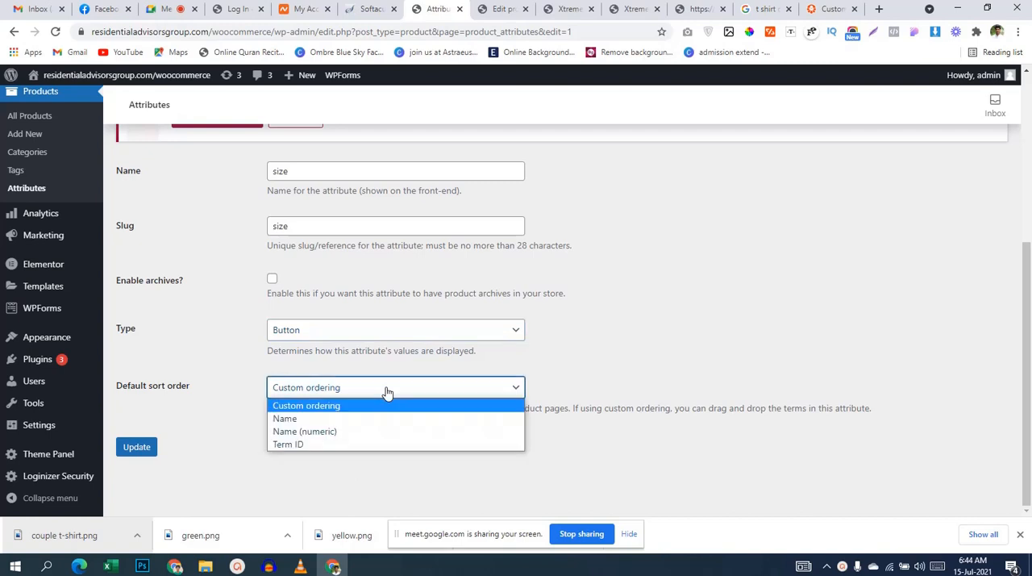
pyautogui.click(387, 390)
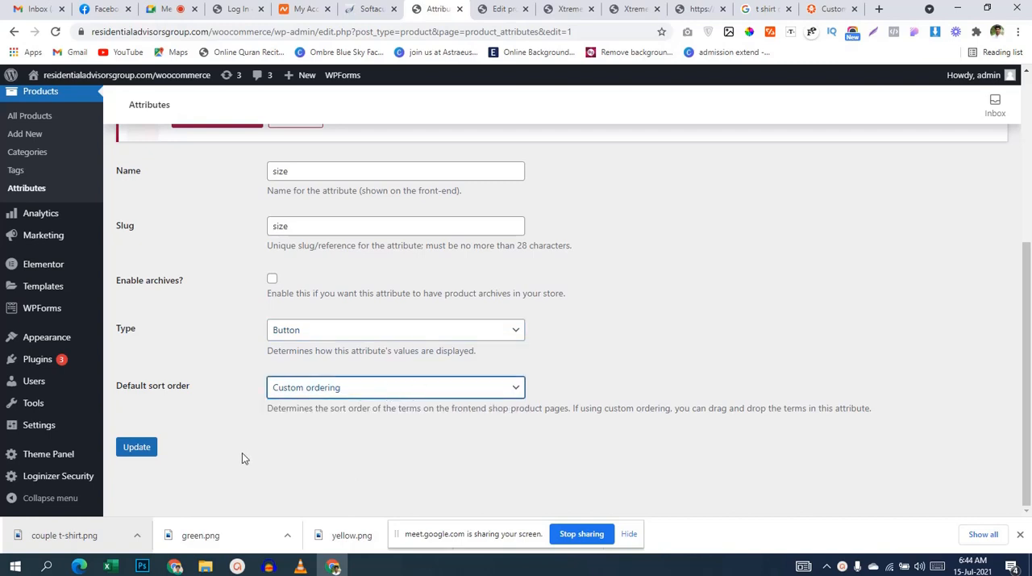
pyautogui.click(136, 451)
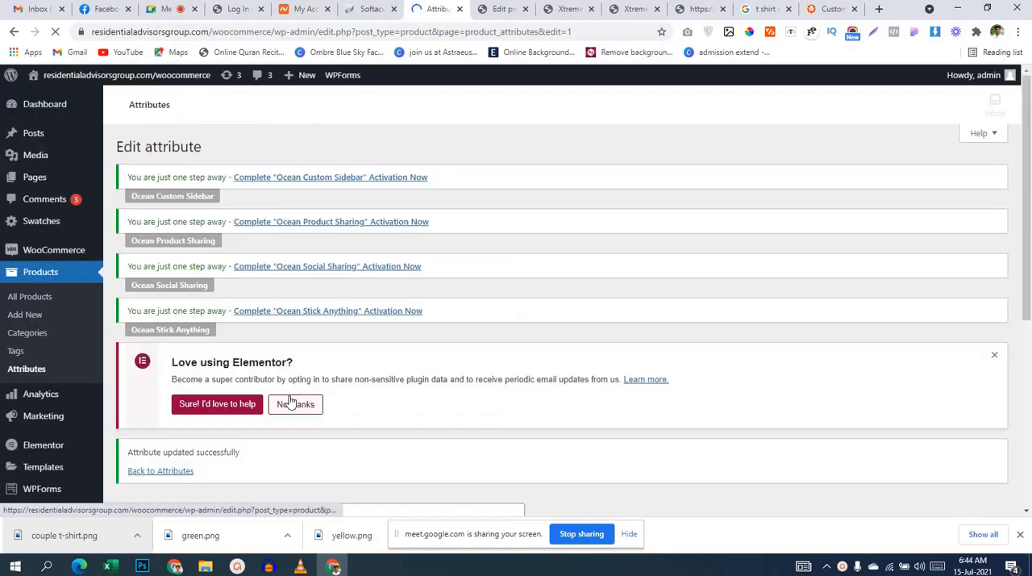
pyautogui.click(171, 9)
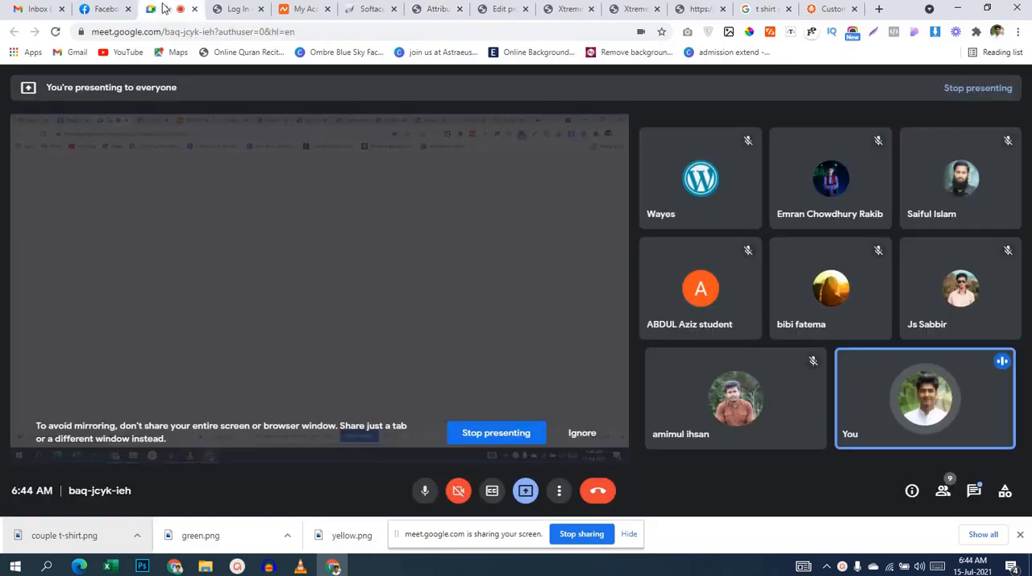
pyautogui.click(439, 9)
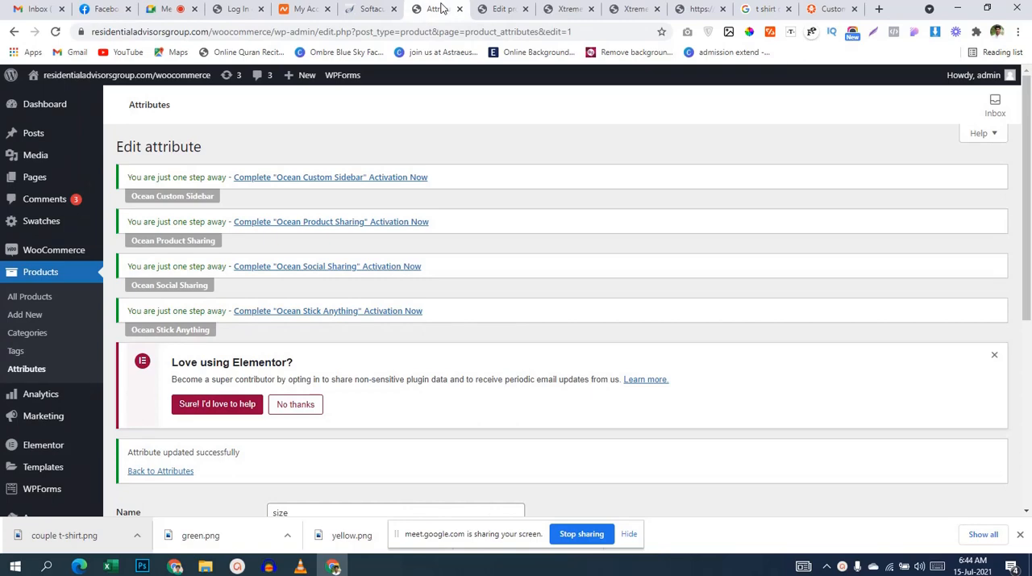
pyautogui.scroll(-4, 562, 144)
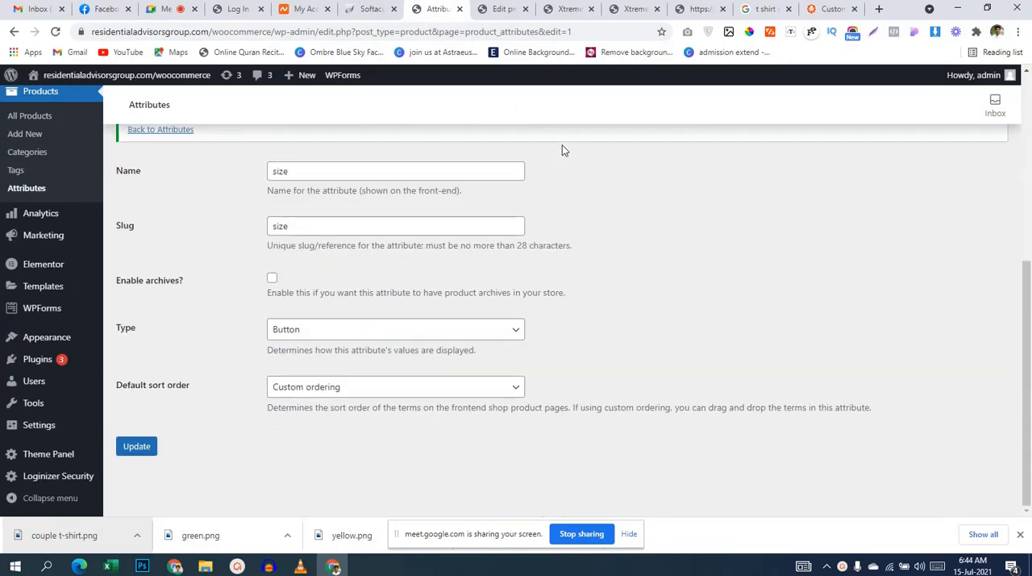
# Step: Reload the Xtreme T-shirts product page and choose size L with color black to view that variation
pyautogui.click(558, 9)
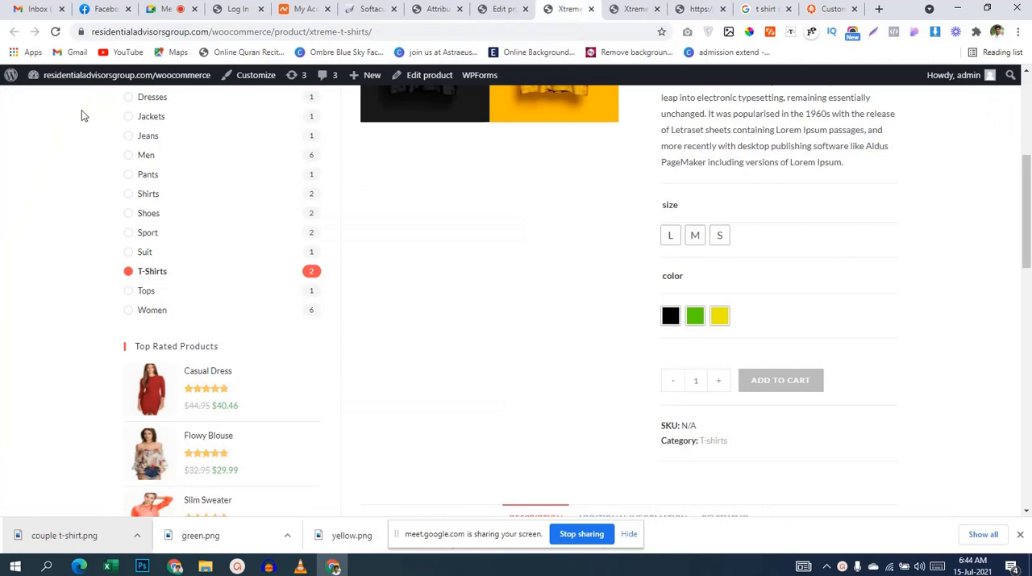
pyautogui.click(57, 33)
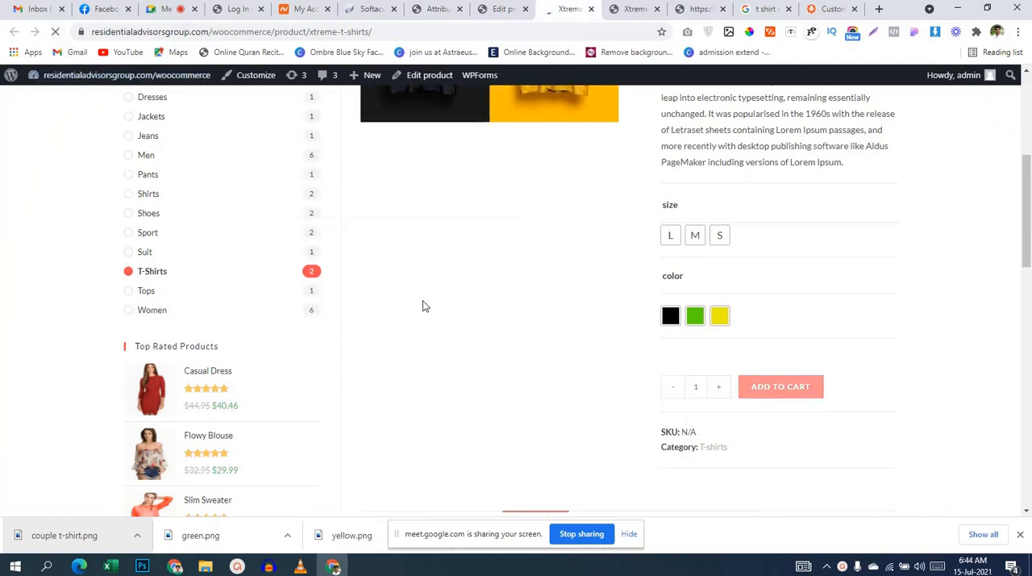
pyautogui.click(670, 240)
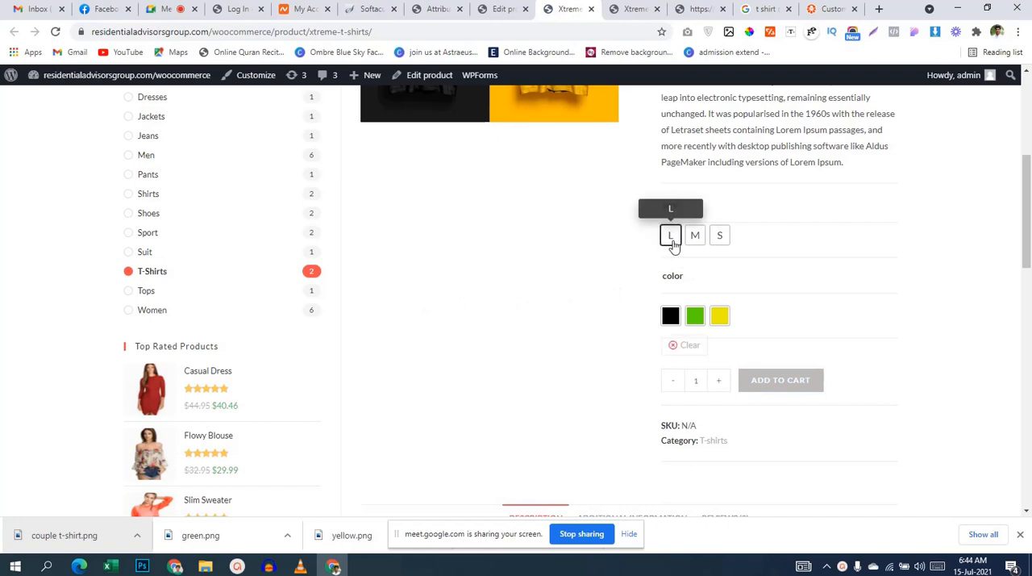
pyautogui.click(671, 316)
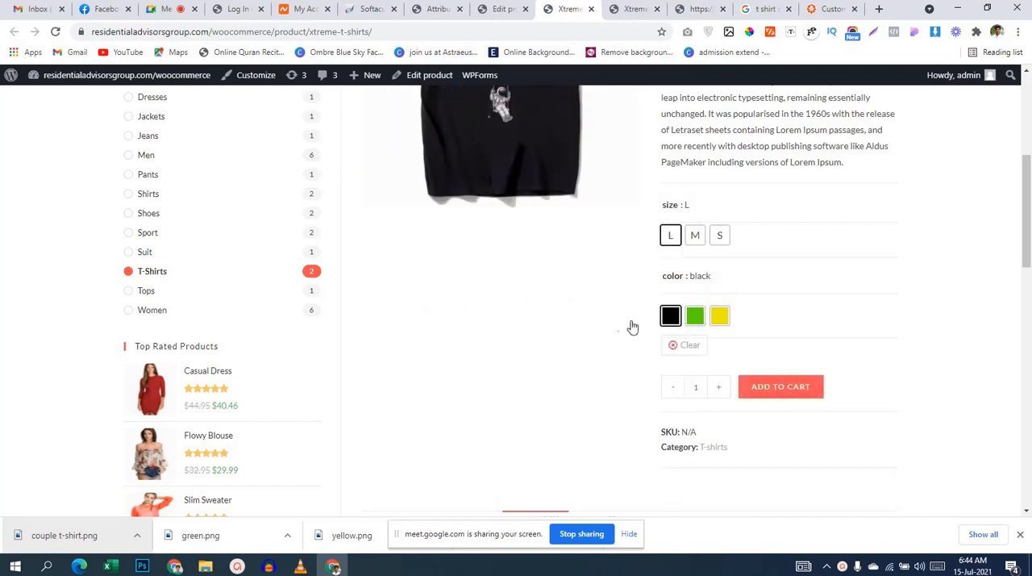
pyautogui.scroll(3, 590, 333)
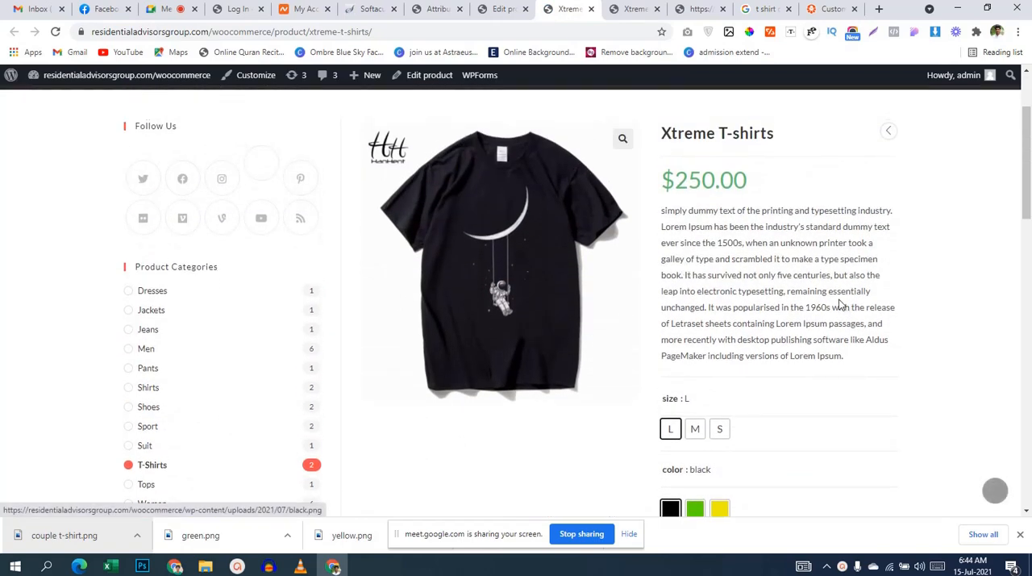
# Step: Choose size M with color green and check the product image and price for that combination
pyautogui.scroll(-2, 796, 399)
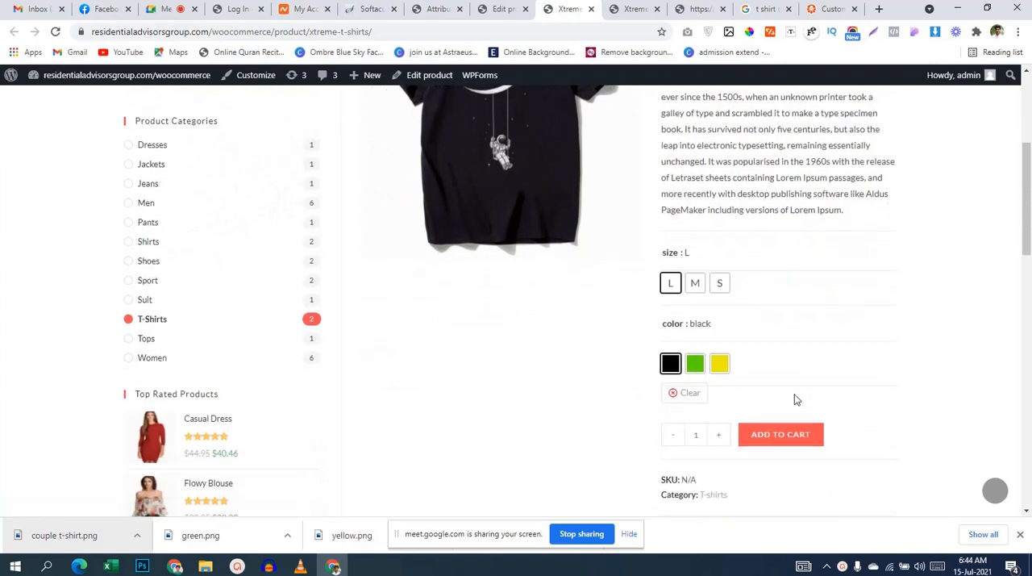
pyautogui.click(692, 284)
pyautogui.click(695, 363)
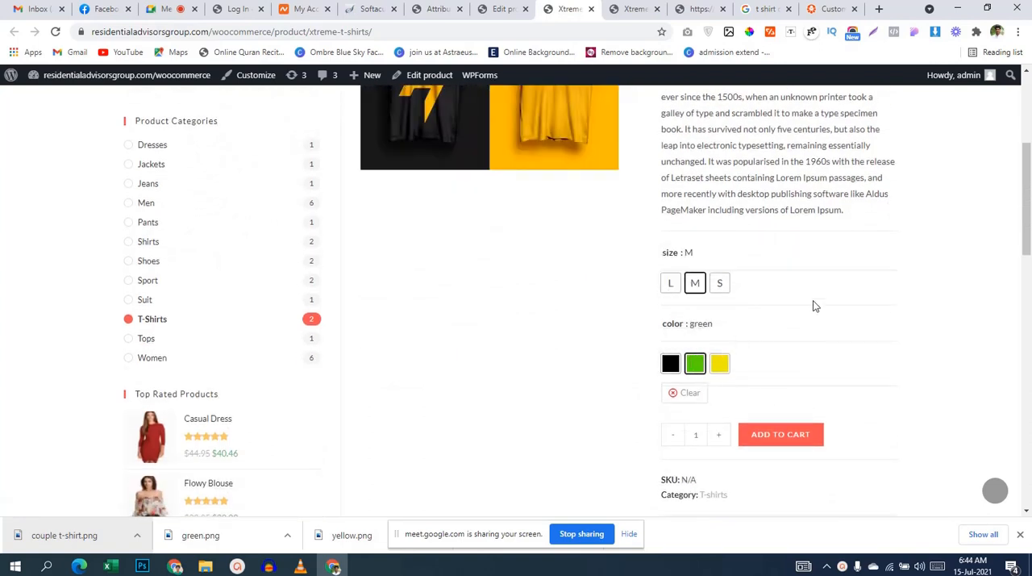
pyautogui.scroll(1, 813, 306)
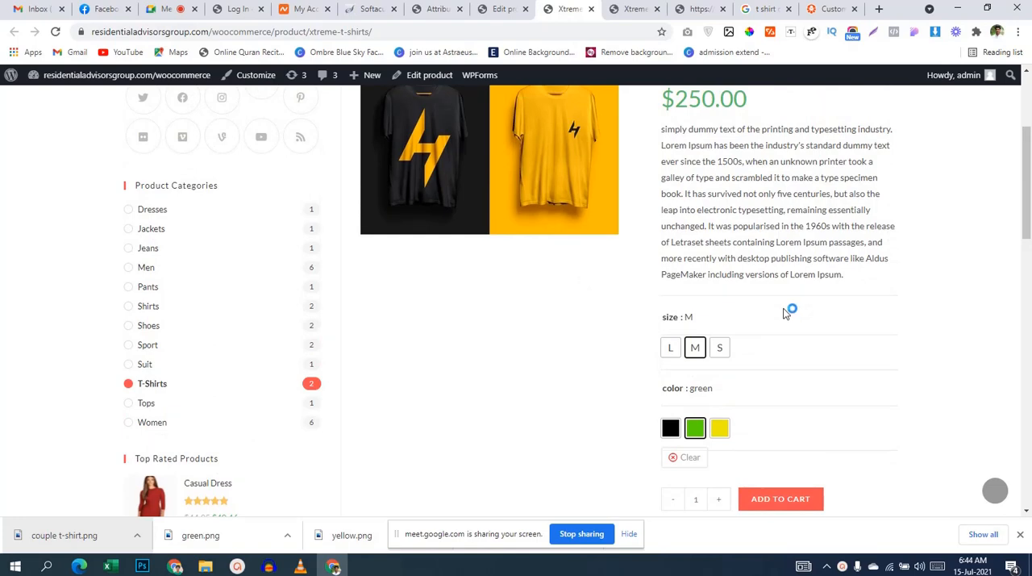
pyautogui.scroll(1, 786, 312)
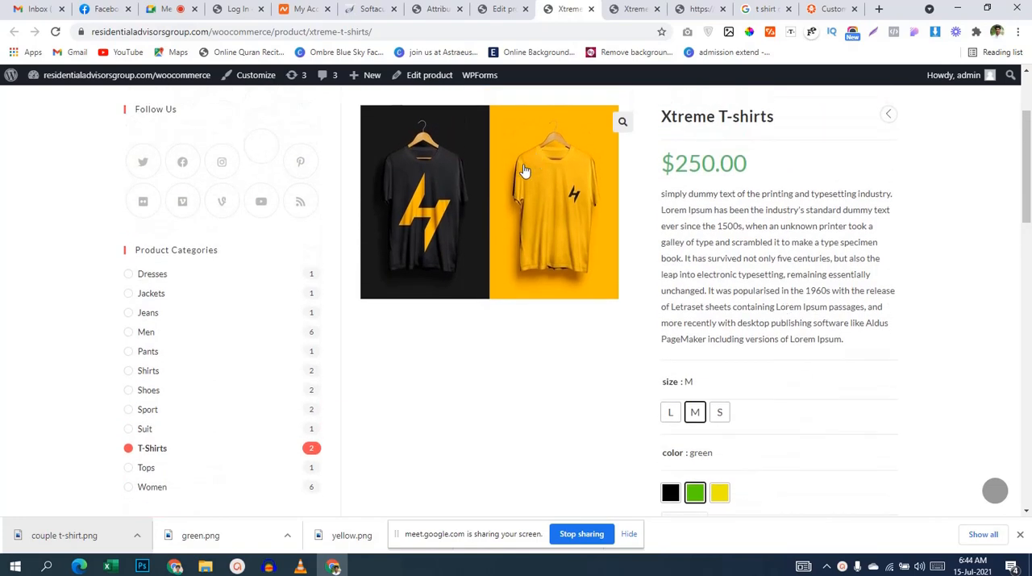
pyautogui.scroll(-3, 970, 304)
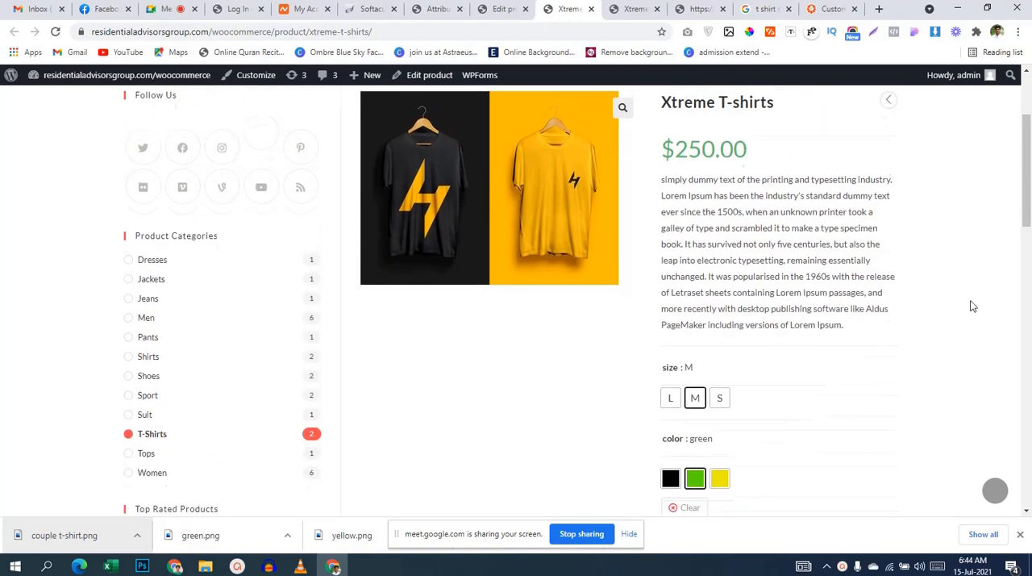
pyautogui.scroll(5, 587, 314)
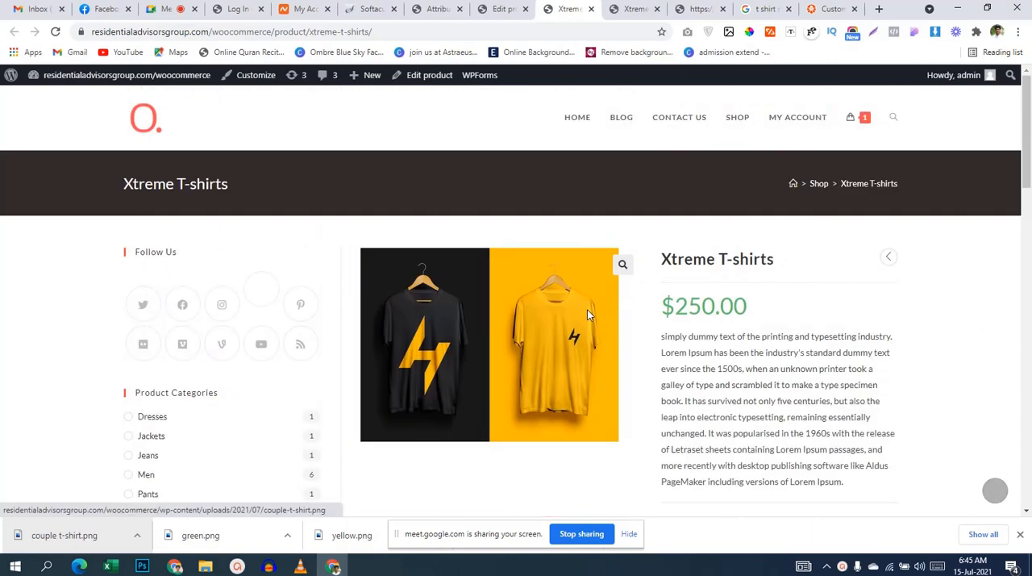
# Step: Look over the saved size attribute once more and bring up the store's home page
pyautogui.click(500, 9)
pyautogui.click(436, 10)
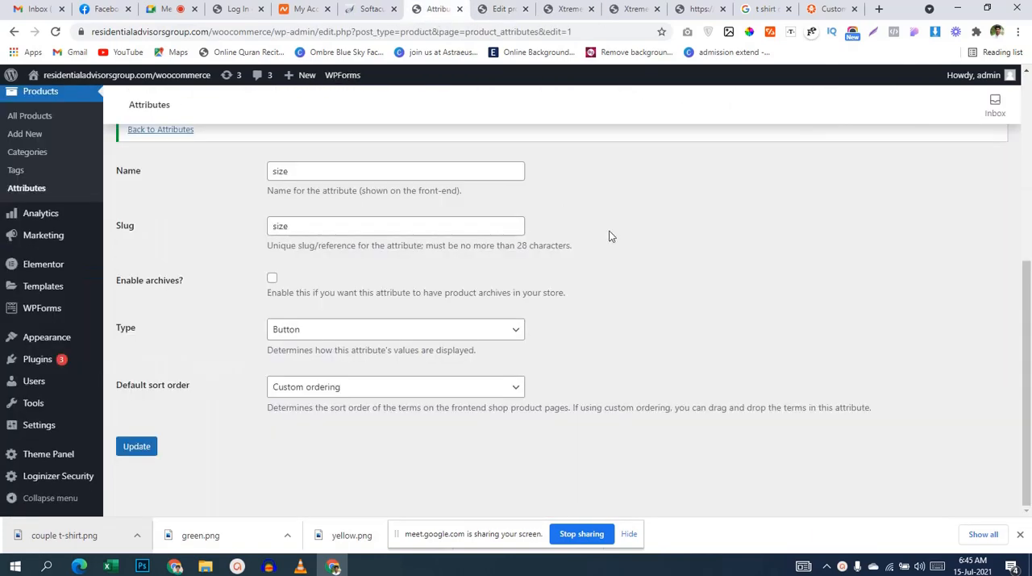
pyautogui.scroll(3, 610, 236)
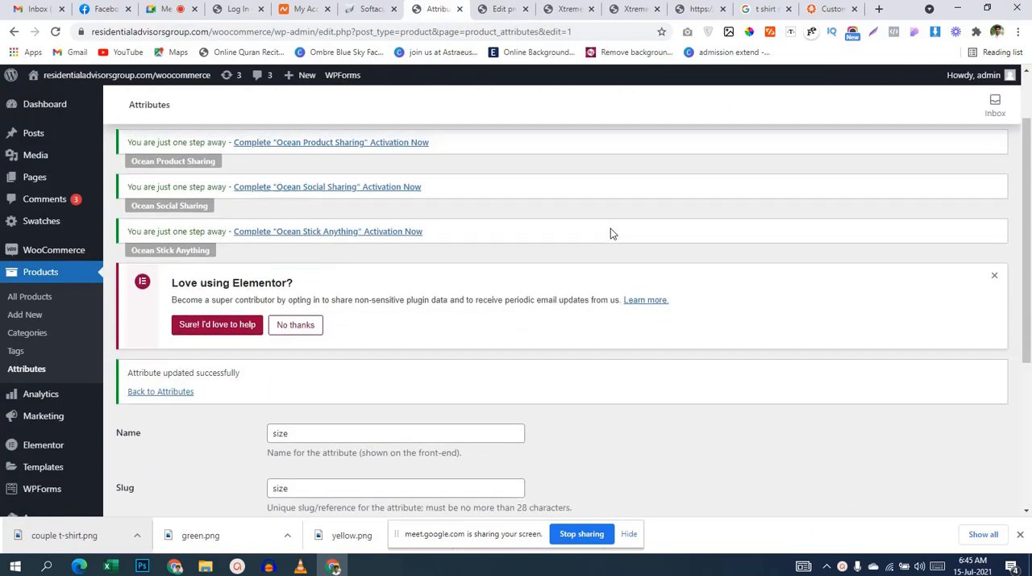
pyautogui.scroll(1, 611, 233)
pyautogui.click(634, 9)
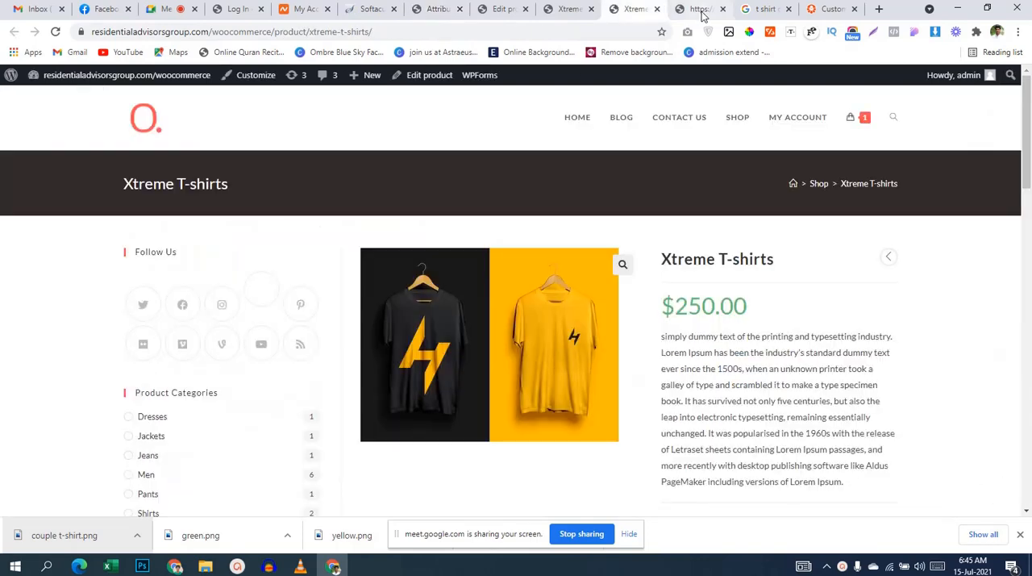
pyautogui.click(699, 9)
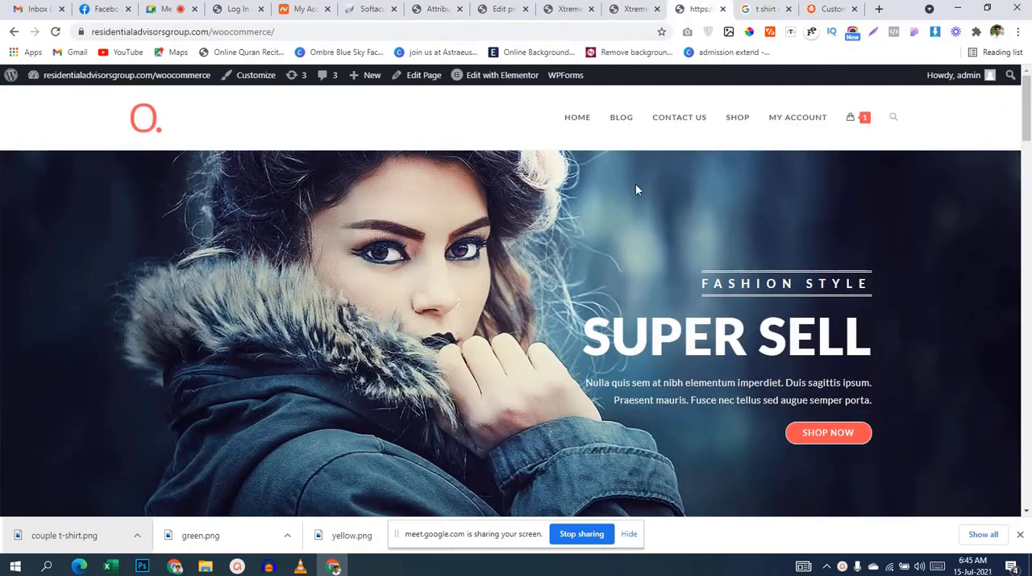
# Step: Go to checkout from the store's mini cart and look over the billing form, order summary and payment options
pyautogui.moveTo(853, 120)
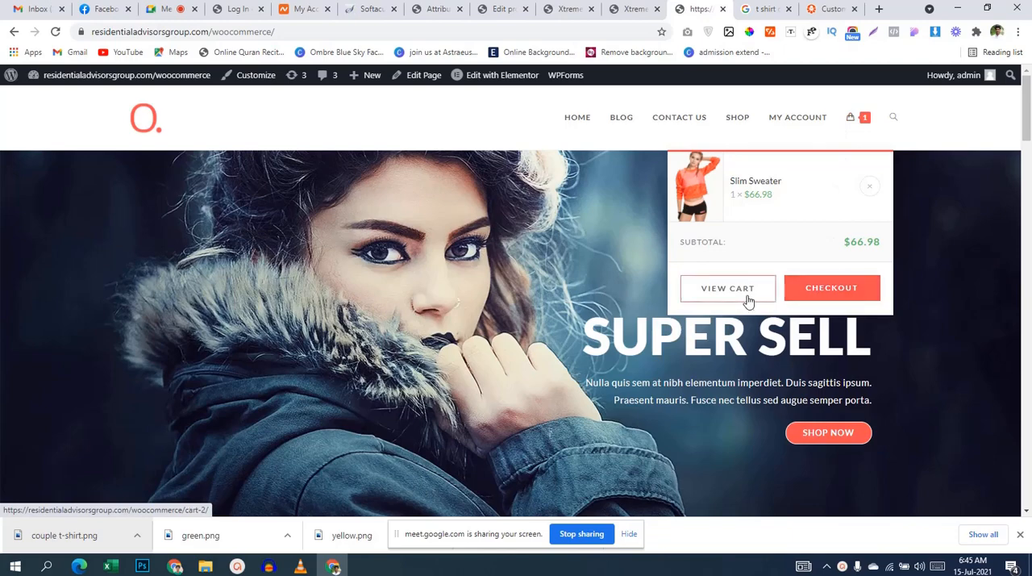
pyautogui.click(820, 291)
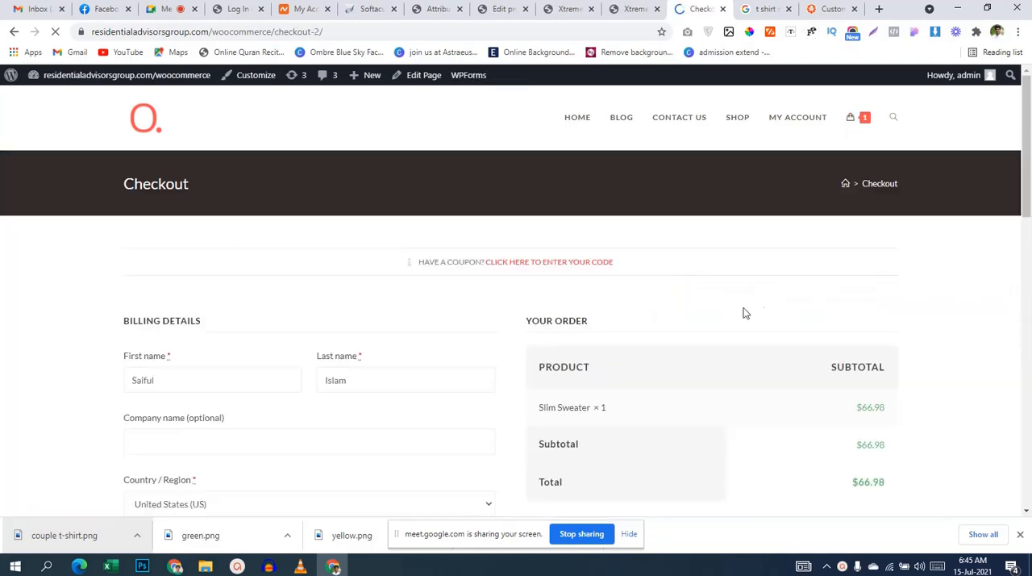
pyautogui.scroll(-2, 728, 312)
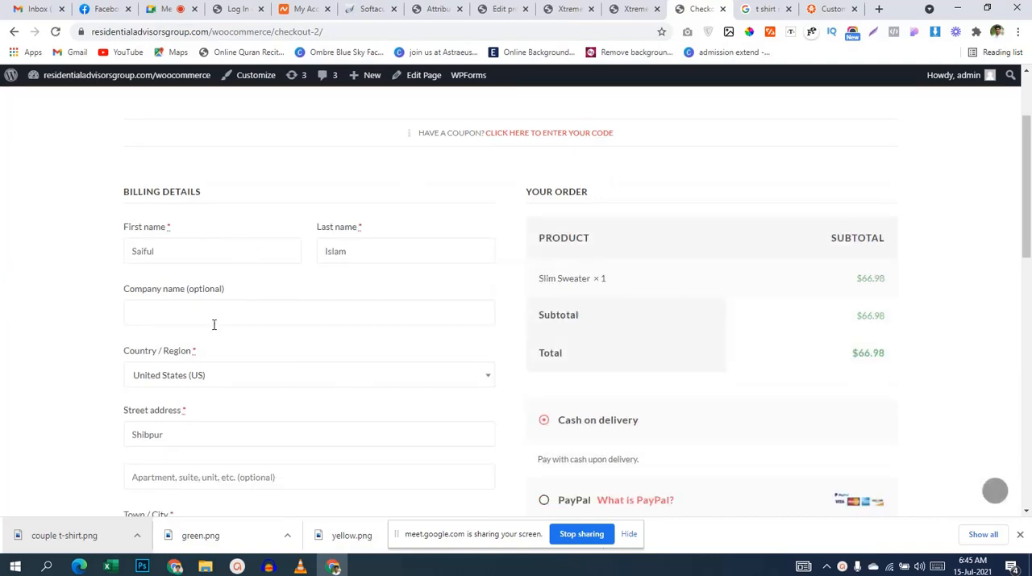
pyautogui.scroll(-5, 214, 324)
# Step: Close the product editing page and return to the size attribute's edit page in the admin area
pyautogui.click(636, 10)
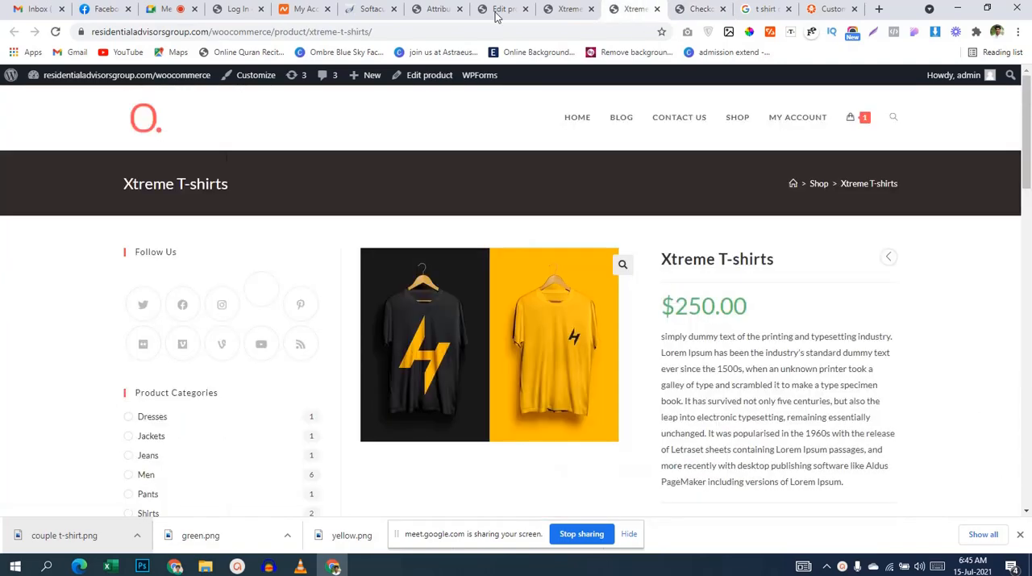
pyautogui.click(574, 11)
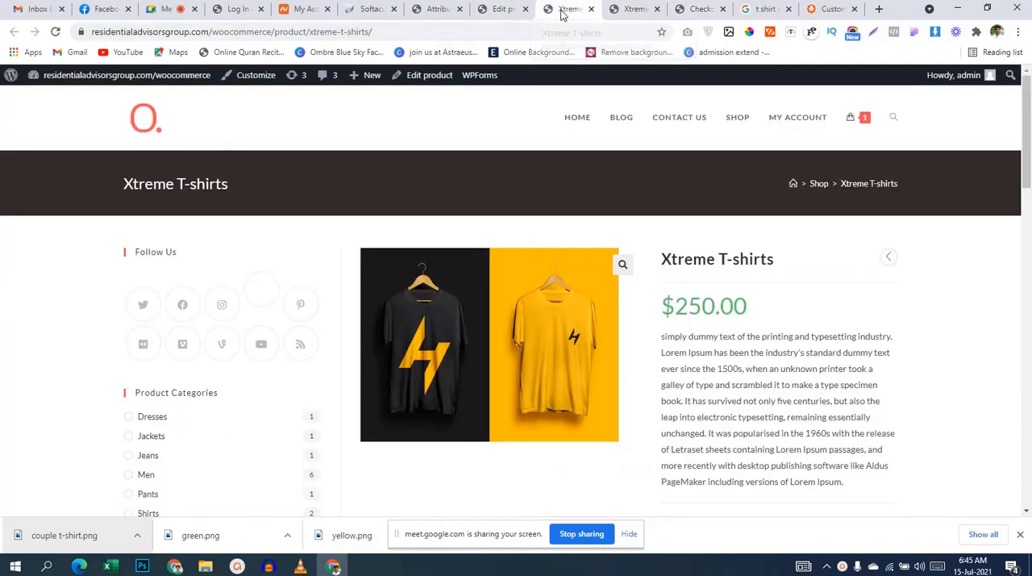
pyautogui.click(635, 10)
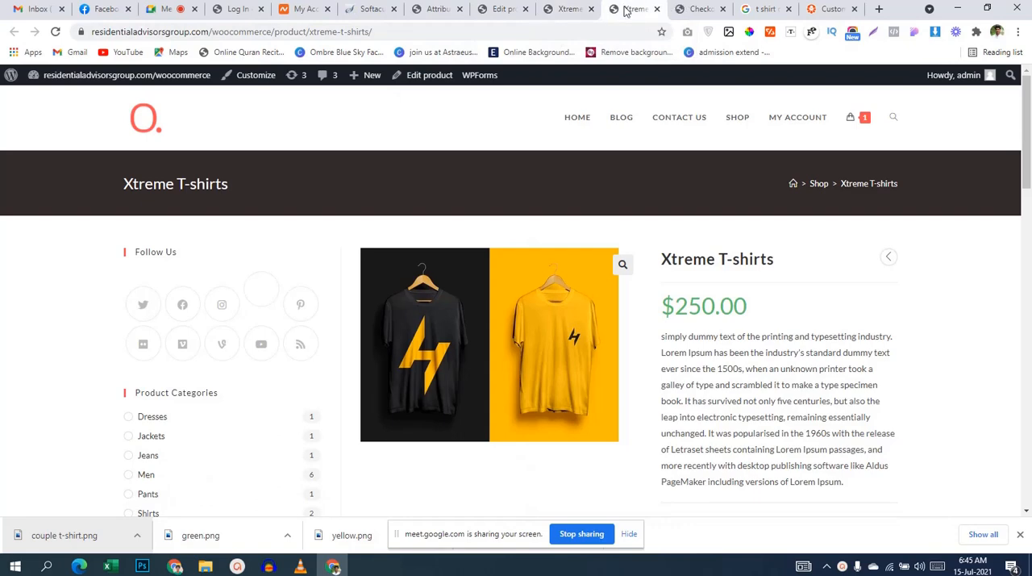
pyautogui.click(524, 9)
pyautogui.click(516, 14)
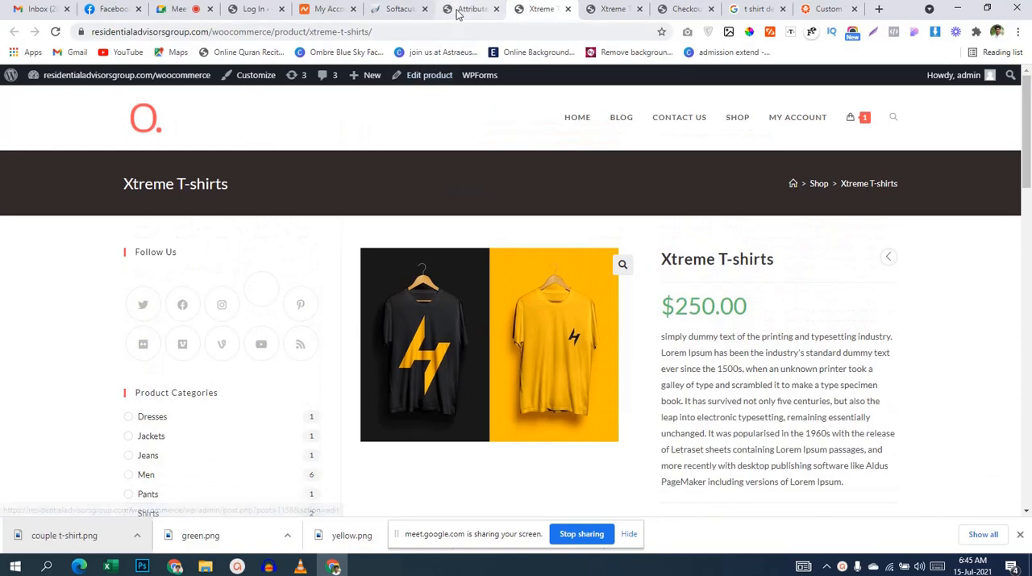
pyautogui.click(472, 10)
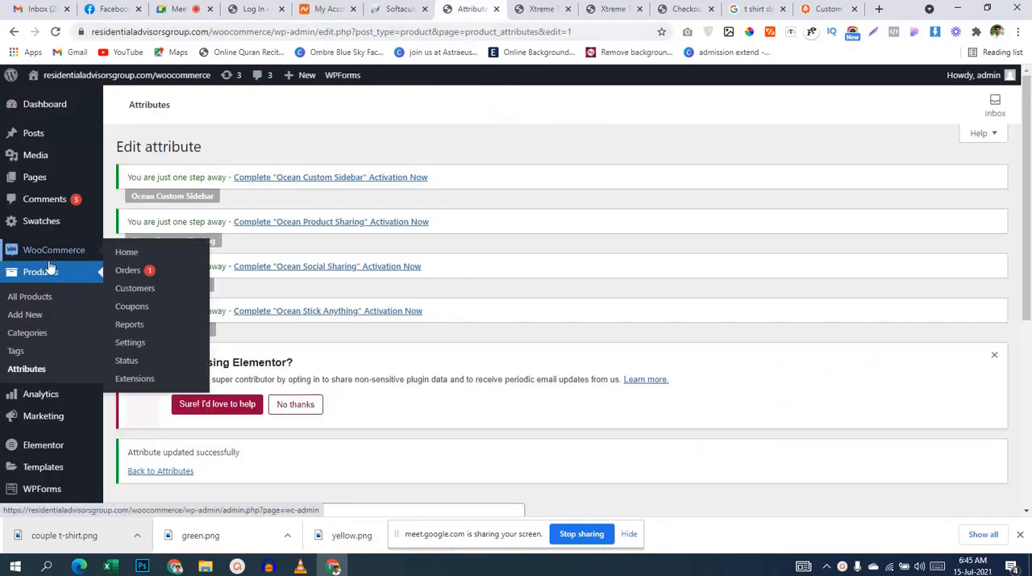
pyautogui.scroll(-2, 68, 274)
pyautogui.moveTo(62, 275)
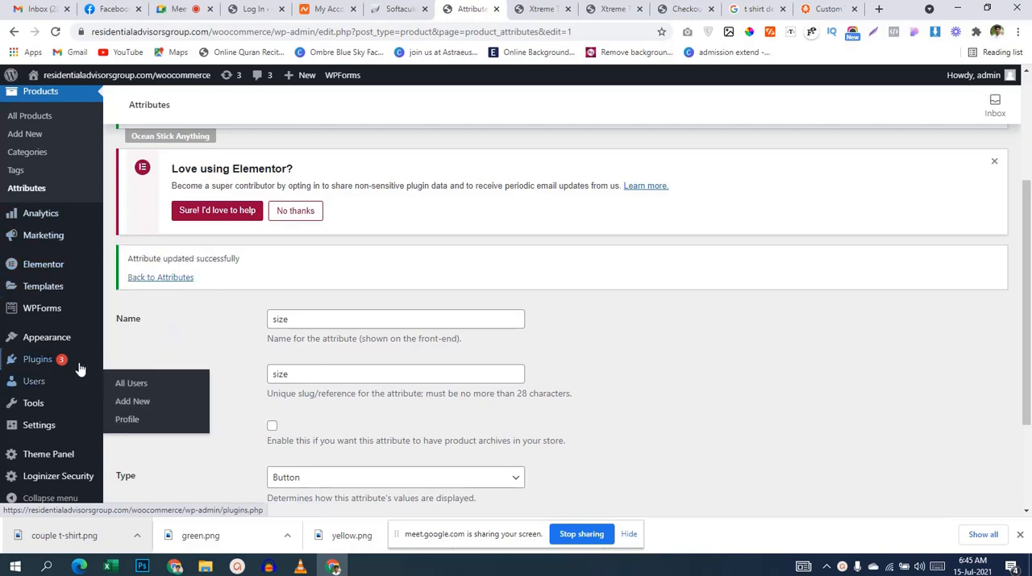
pyautogui.moveTo(79, 343)
pyautogui.scroll(3, 606, 438)
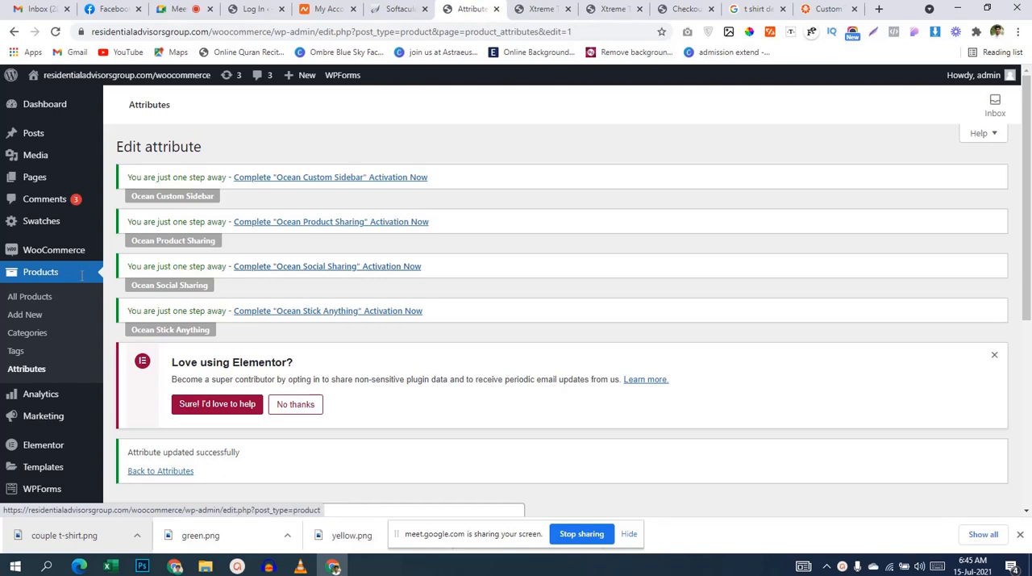
# Step: Open the page for adding new plugins and bring up its plugin zip upload form
pyautogui.scroll(-2, 85, 294)
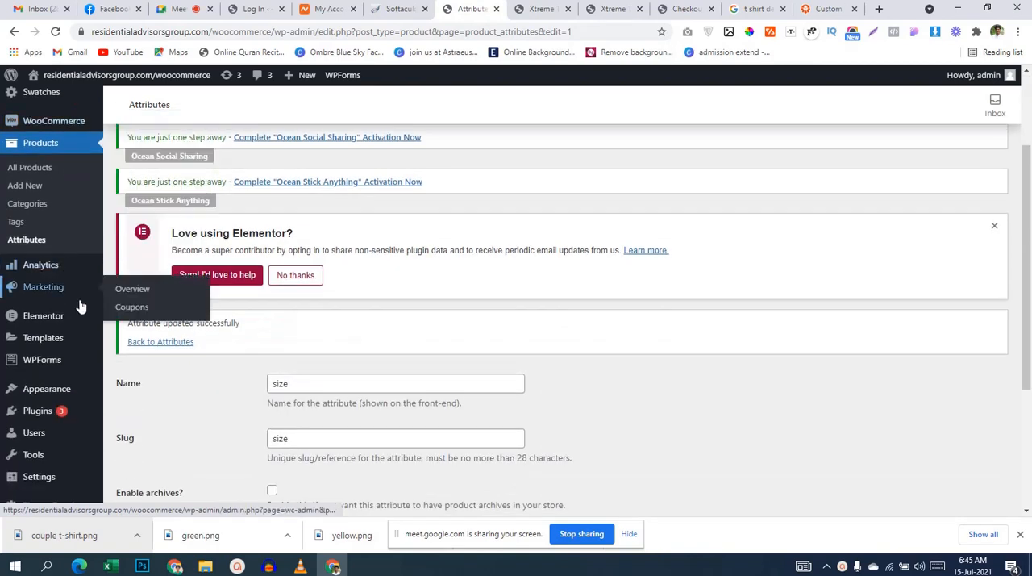
pyautogui.moveTo(57, 317)
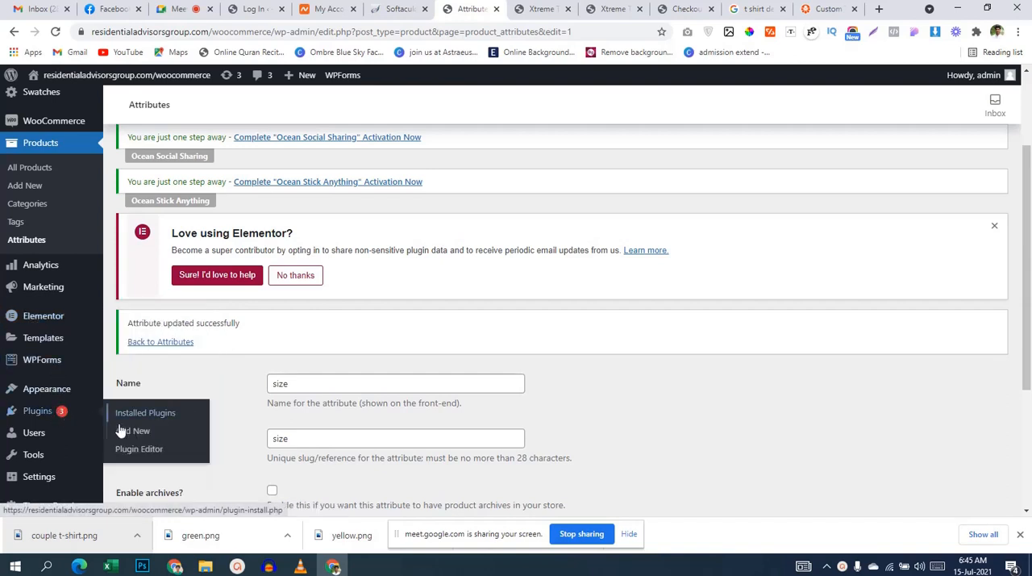
pyautogui.click(120, 431)
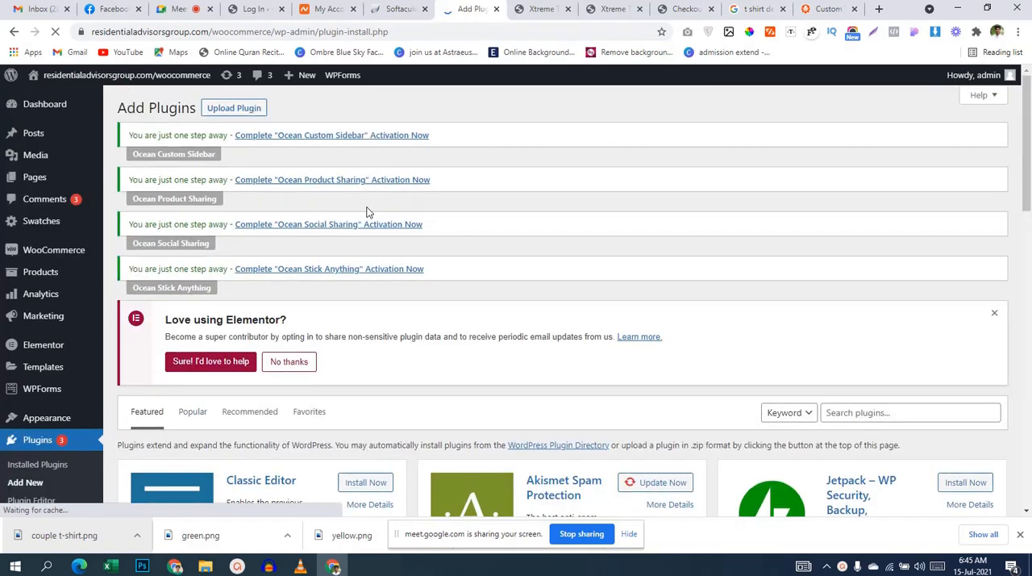
pyautogui.click(228, 108)
pyautogui.scroll(-3, 520, 275)
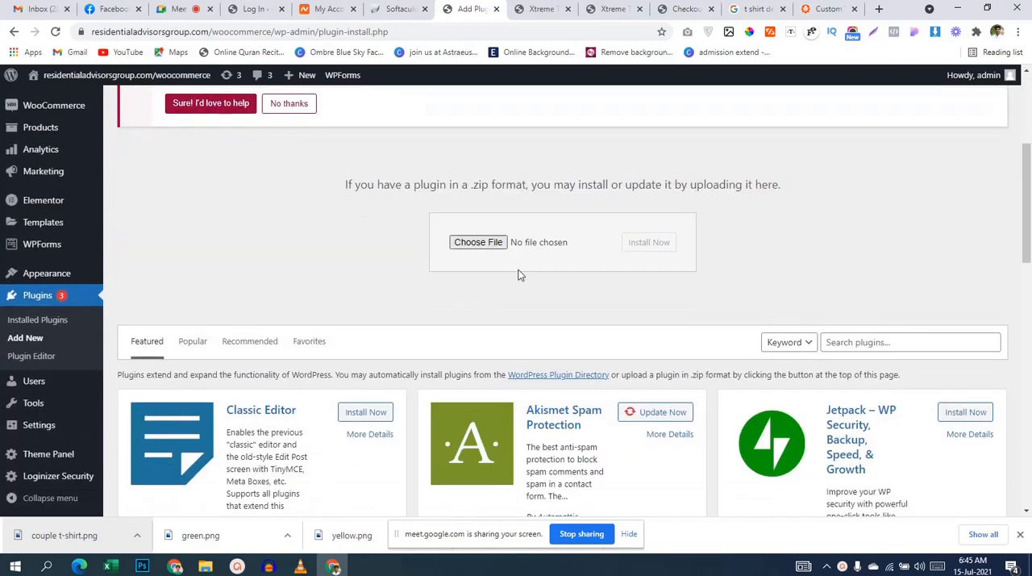
# Step: Upload elementor-pro.zip from the elementor-pro-3.2.1-package folder, install it and activate the plugin
pyautogui.click(486, 246)
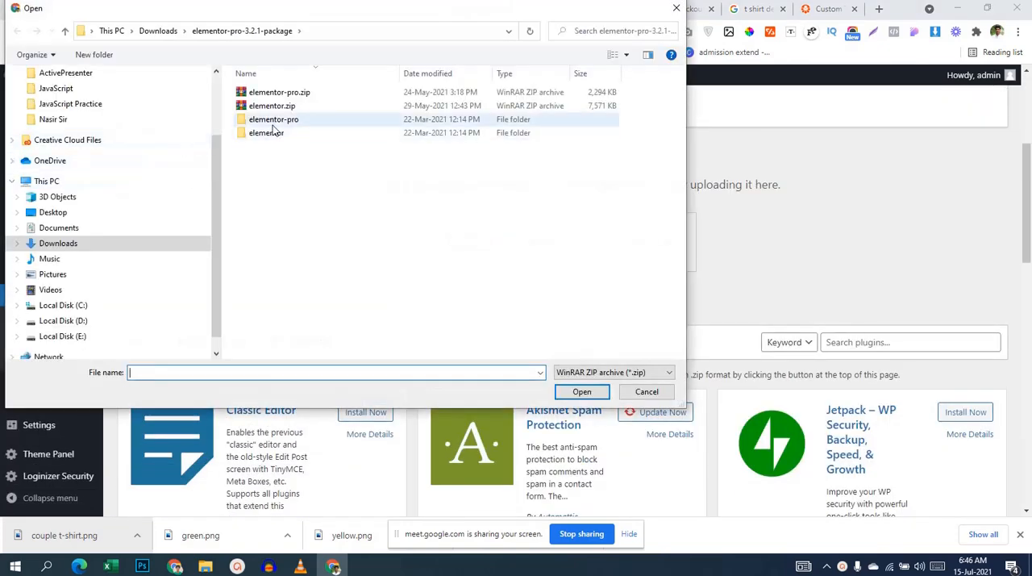
pyautogui.click(278, 92)
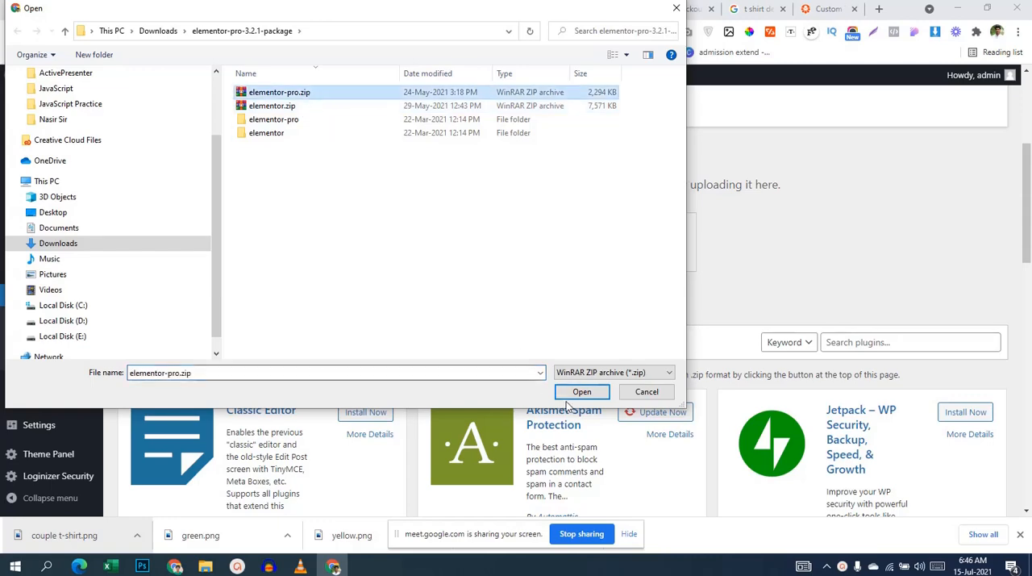
pyautogui.click(578, 391)
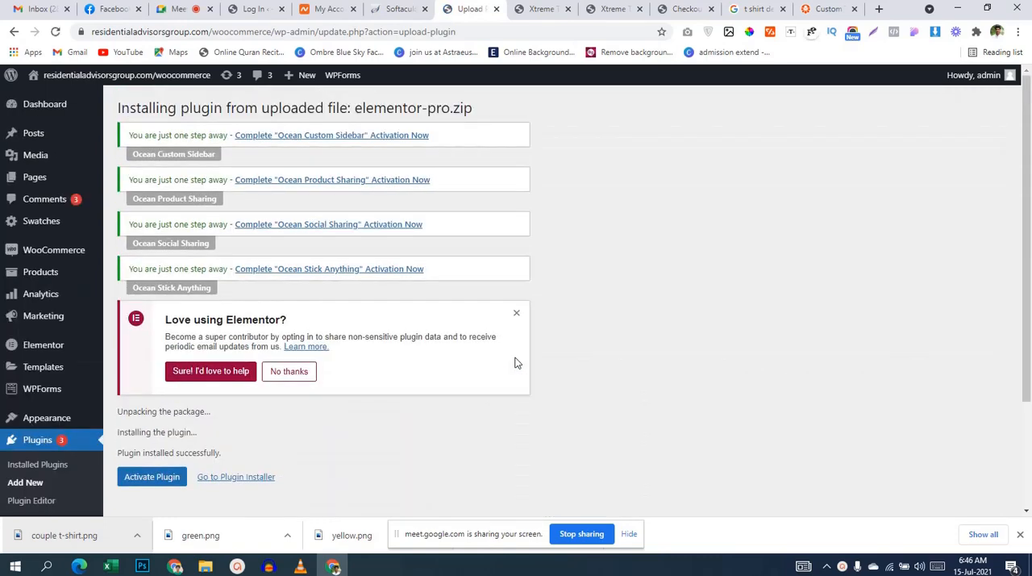
pyautogui.scroll(-3, 520, 359)
pyautogui.click(133, 334)
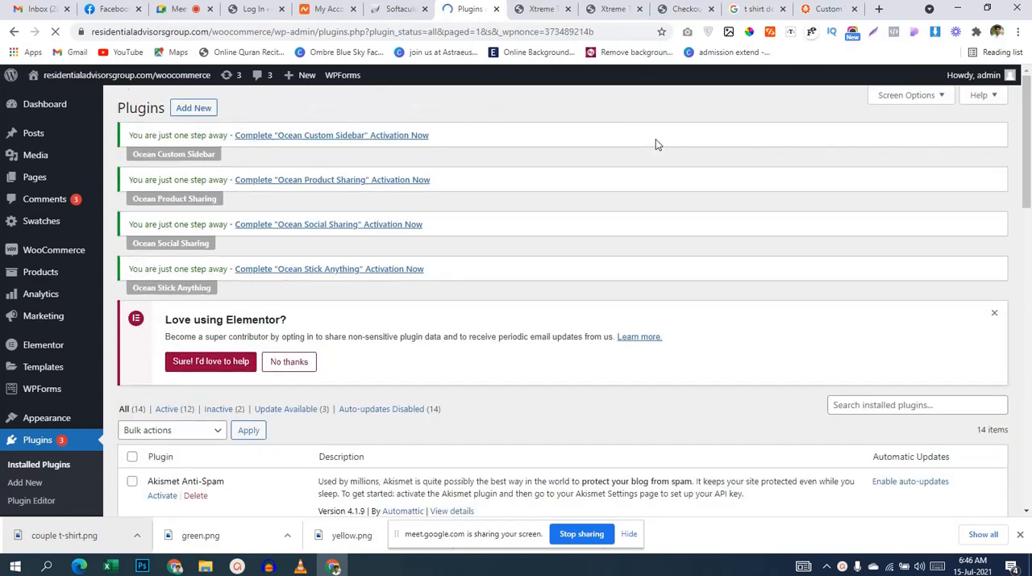
# Step: Update the Elementor plugin to version 3.3.0 from the installed plugins list
pyautogui.scroll(-5, 706, 306)
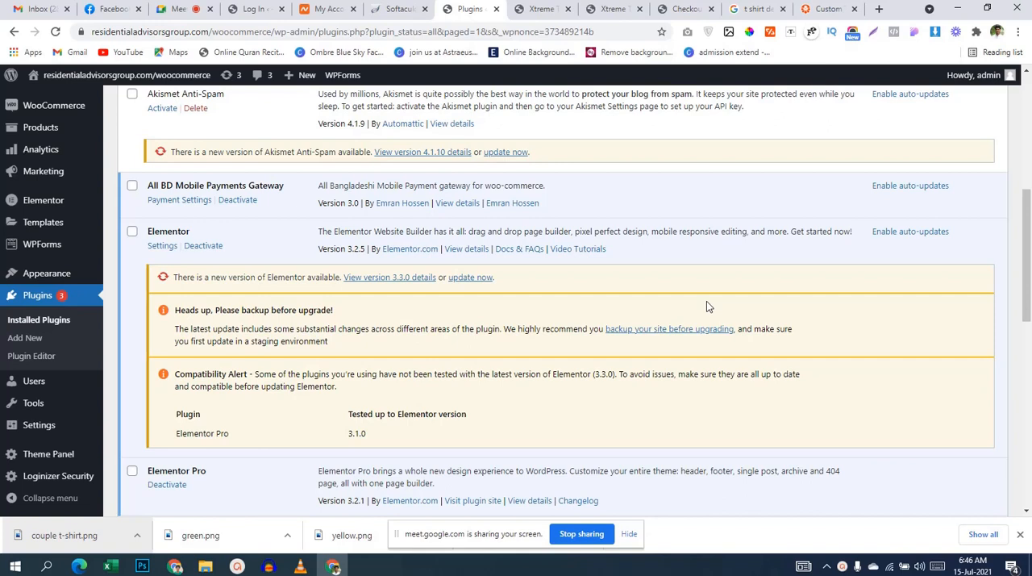
pyautogui.scroll(-1, 706, 301)
pyautogui.scroll(3, 708, 296)
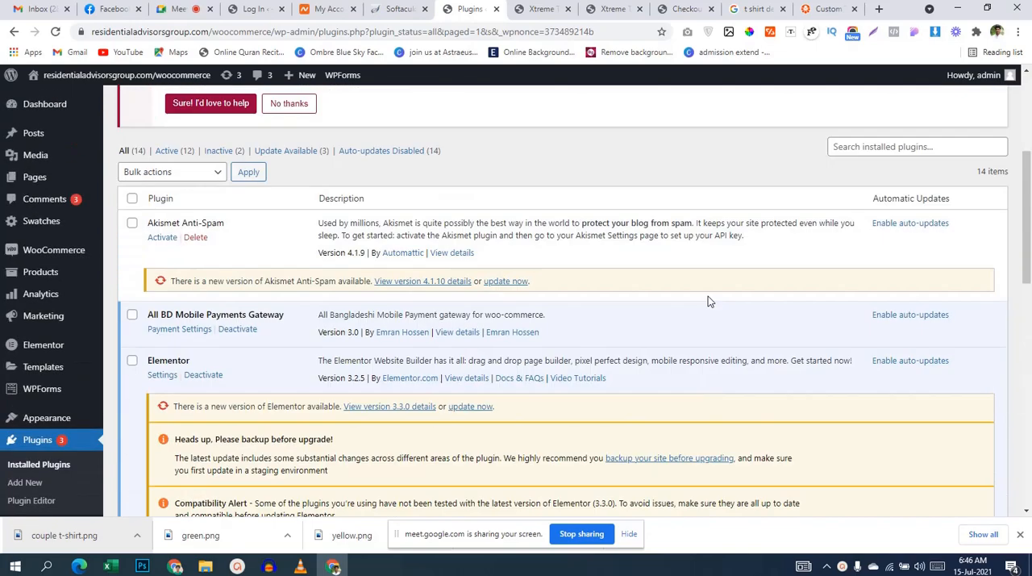
pyautogui.click(476, 406)
pyautogui.click(476, 408)
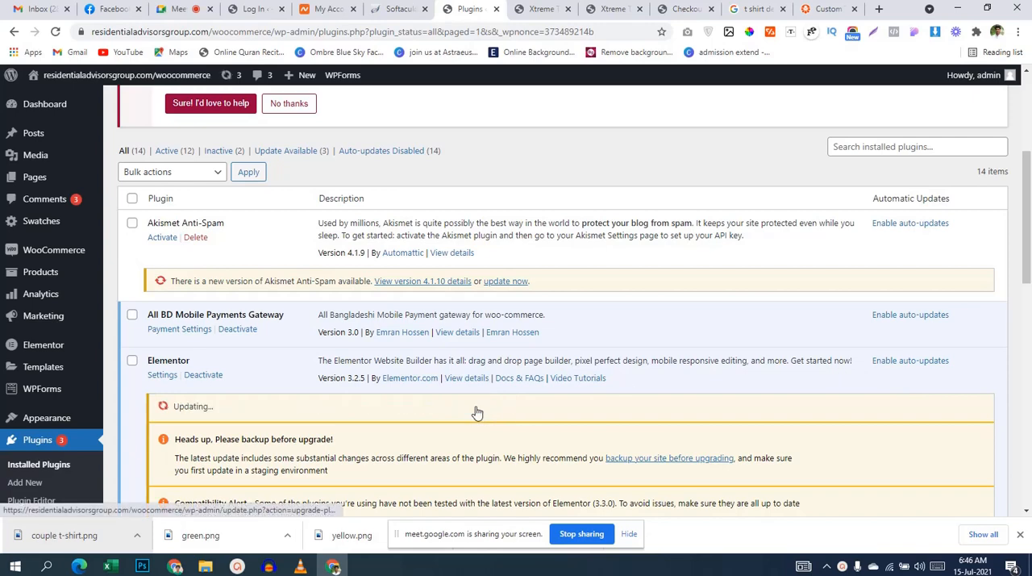
pyautogui.scroll(-3, 579, 380)
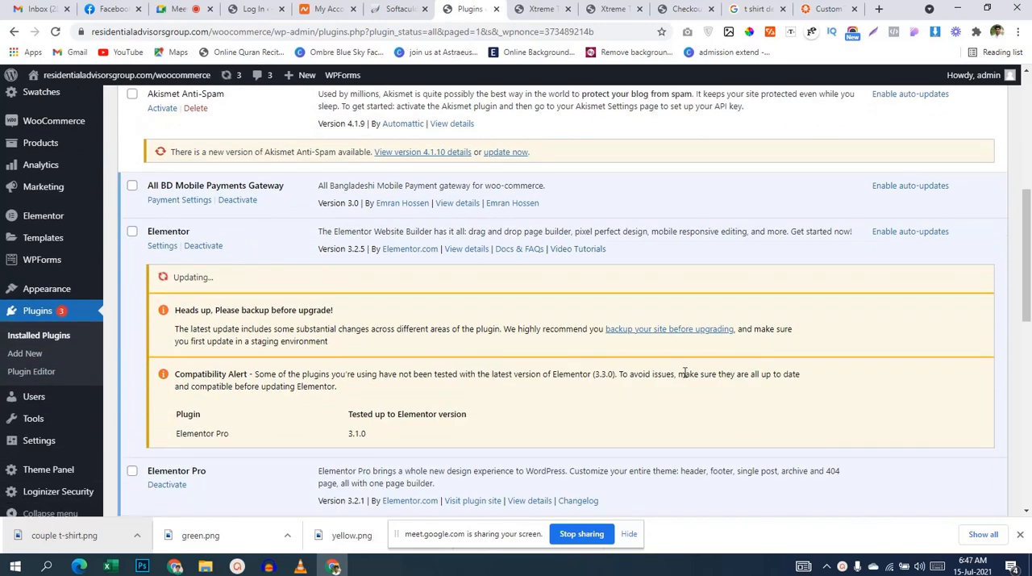
# Step: Look through the installed plugins list, checking the Elementor update and the Elementor Pro entry
pyautogui.scroll(-1, 685, 372)
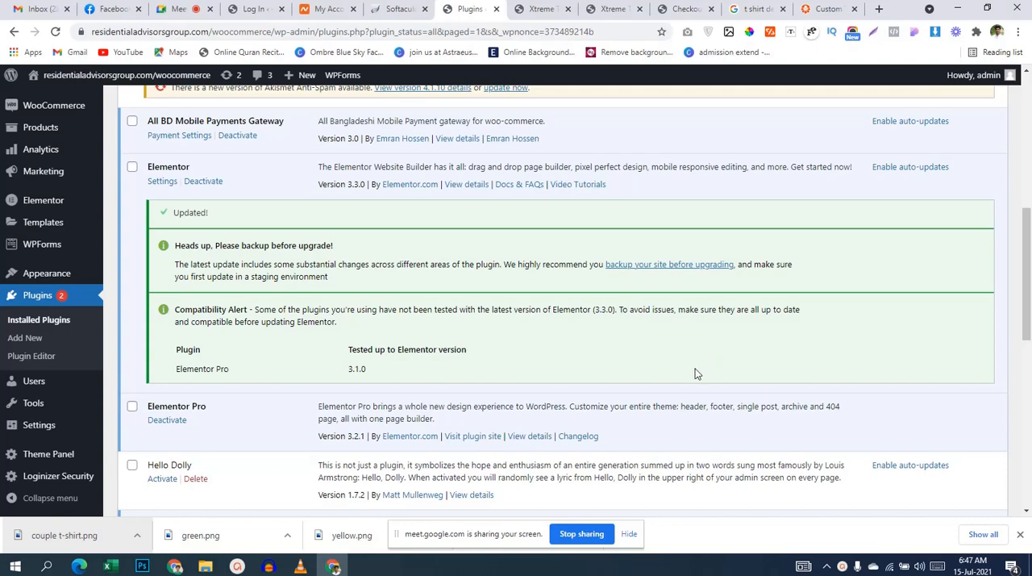
pyautogui.scroll(-1, 690, 368)
pyautogui.scroll(-3, 691, 369)
pyautogui.scroll(4, 690, 369)
pyautogui.scroll(-6, 690, 368)
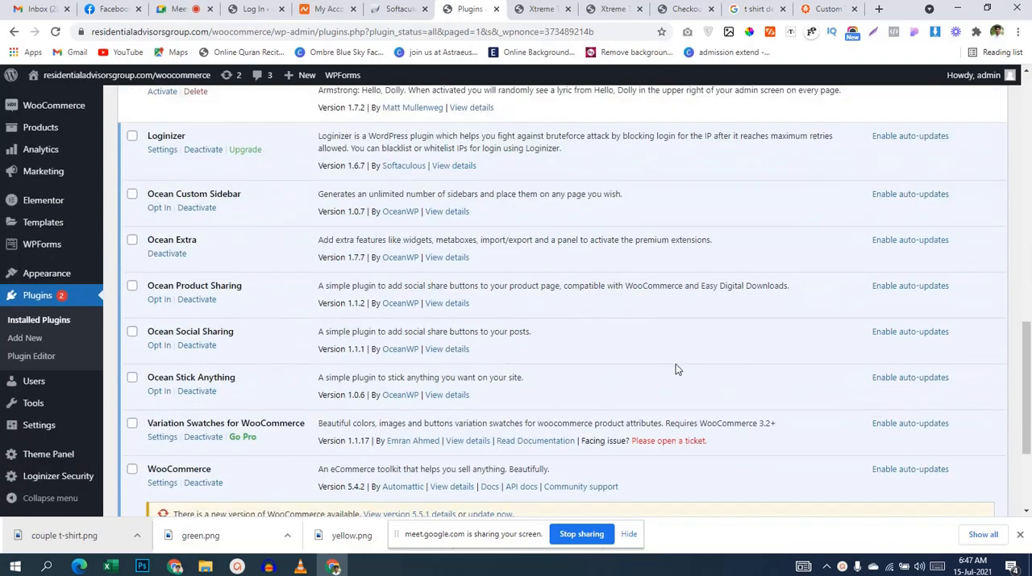
pyautogui.scroll(5, 581, 234)
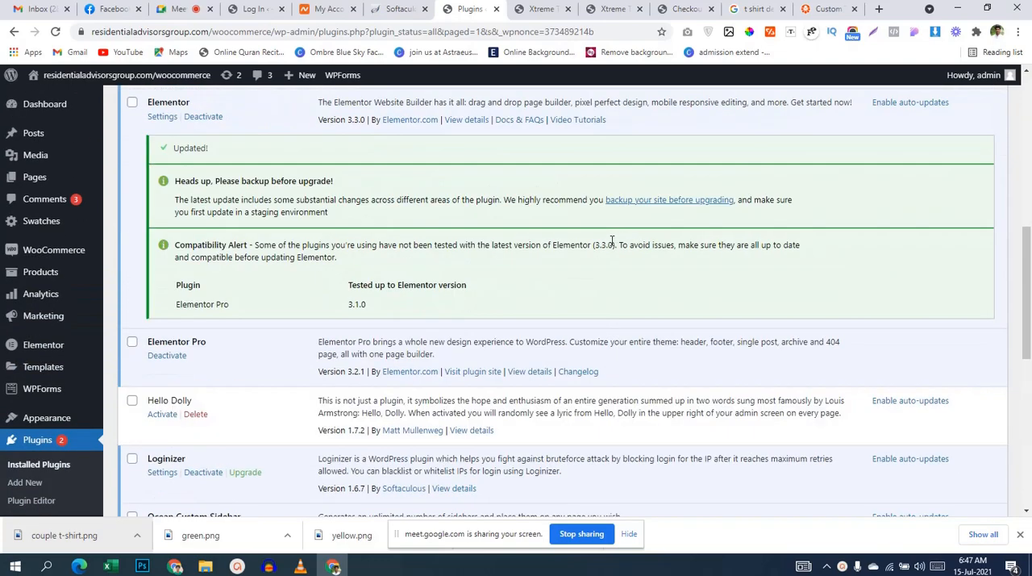
pyautogui.scroll(5, 628, 184)
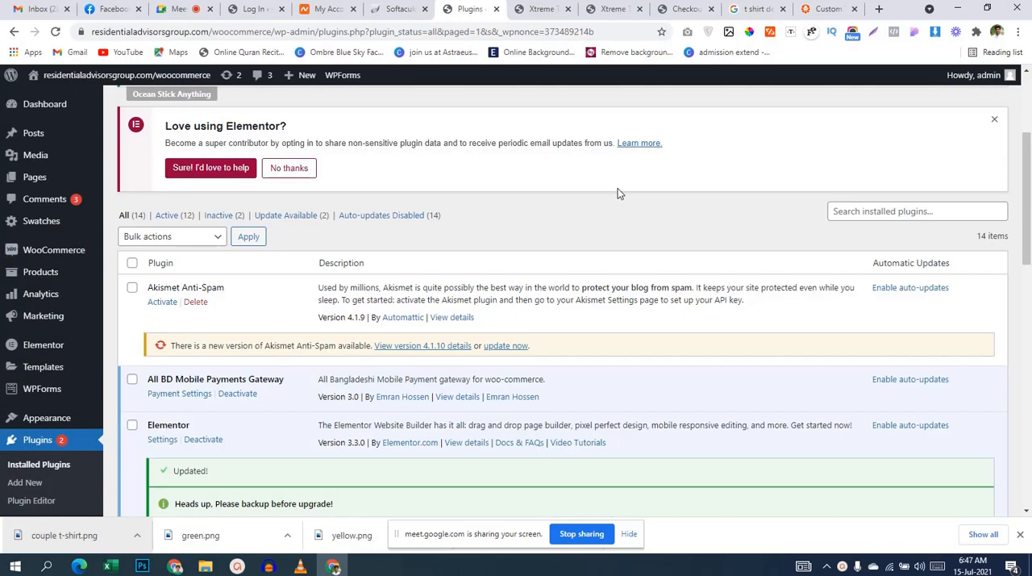
pyautogui.scroll(-1, 617, 195)
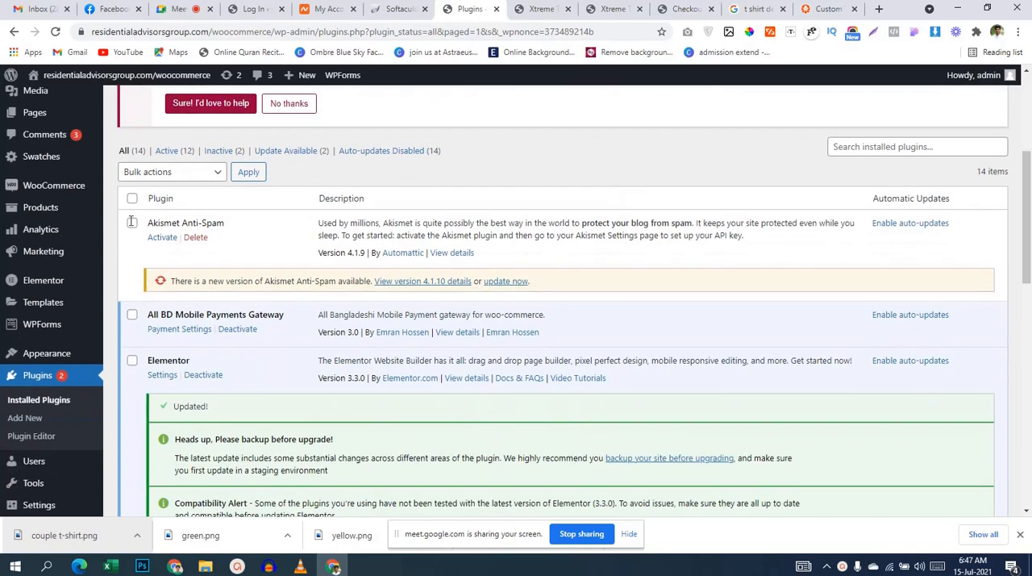
# Step: Review the layout of the Xtreme T-shirts product page on the storefront, from the product image to the description
pyautogui.click(542, 9)
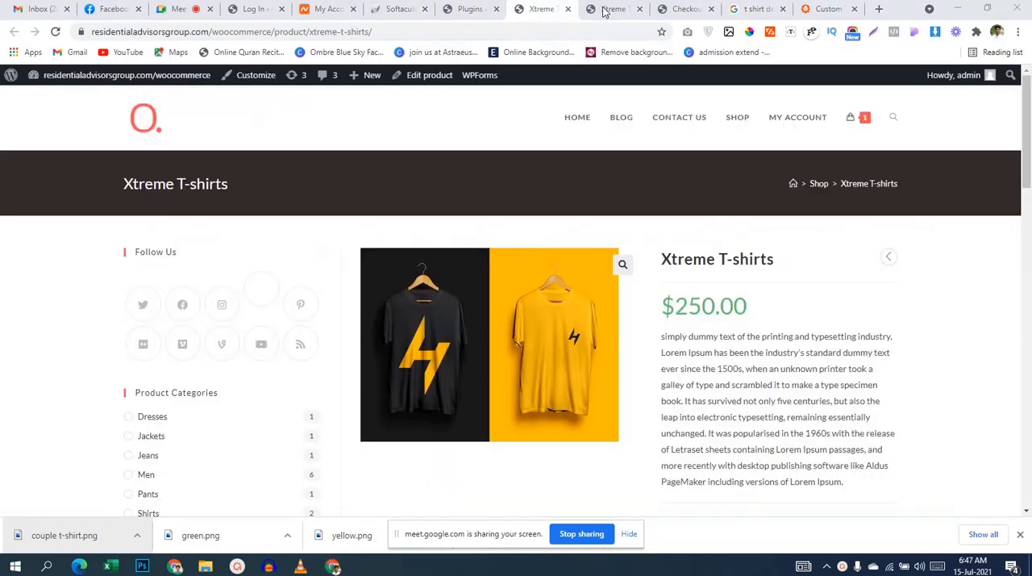
pyautogui.scroll(-3, 738, 252)
pyautogui.scroll(3, 253, 258)
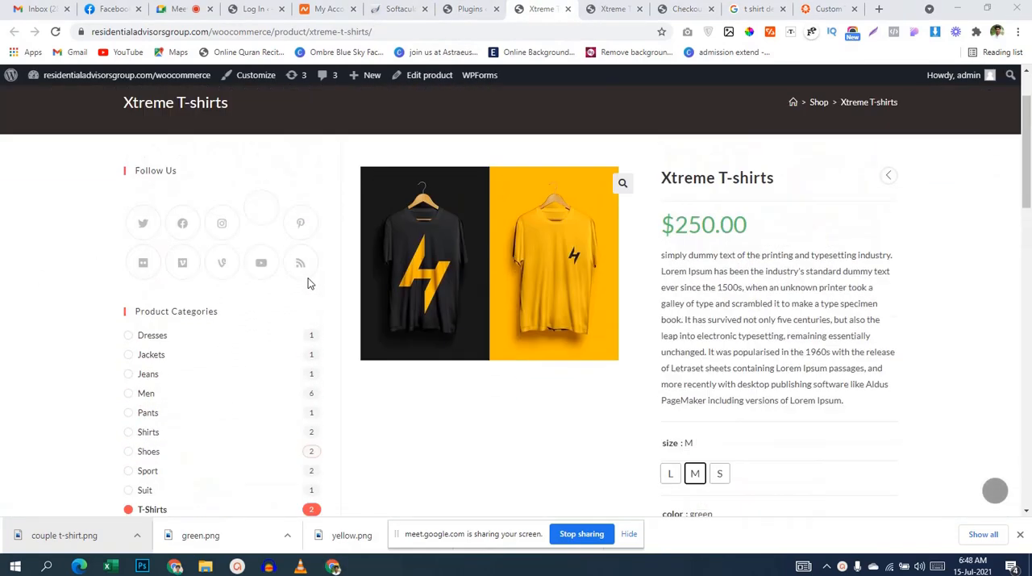
pyautogui.scroll(-7, 411, 324)
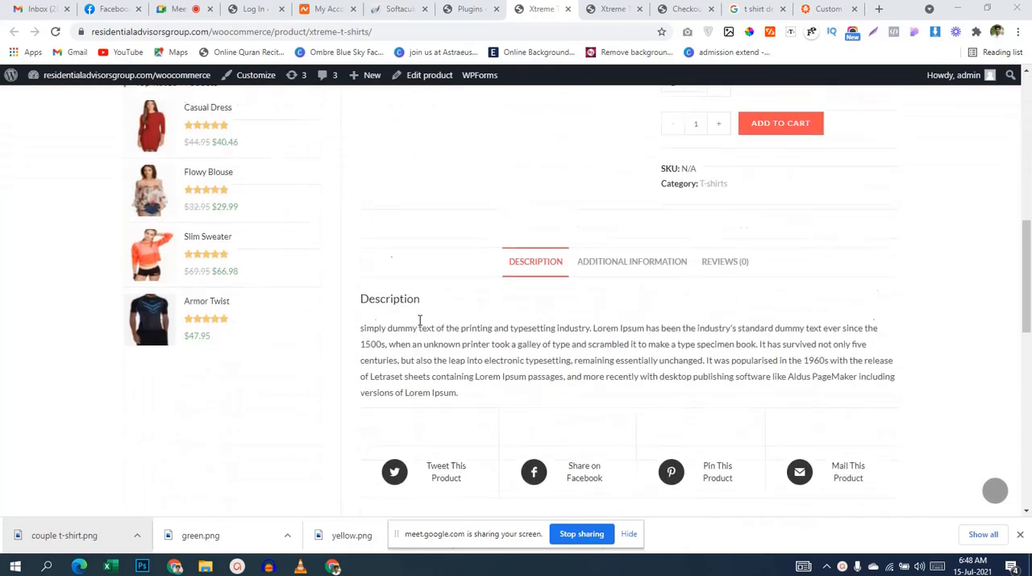
pyautogui.scroll(5, 418, 324)
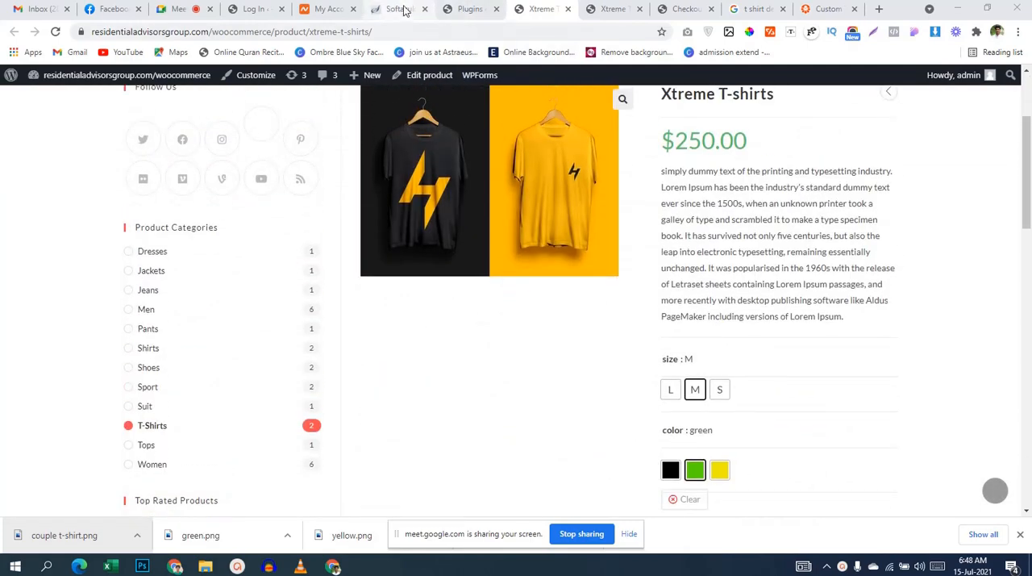
# Step: Open Elementor's Theme Builder template list in the admin area and look over its template types
pyautogui.click(473, 10)
pyautogui.scroll(-2, 142, 387)
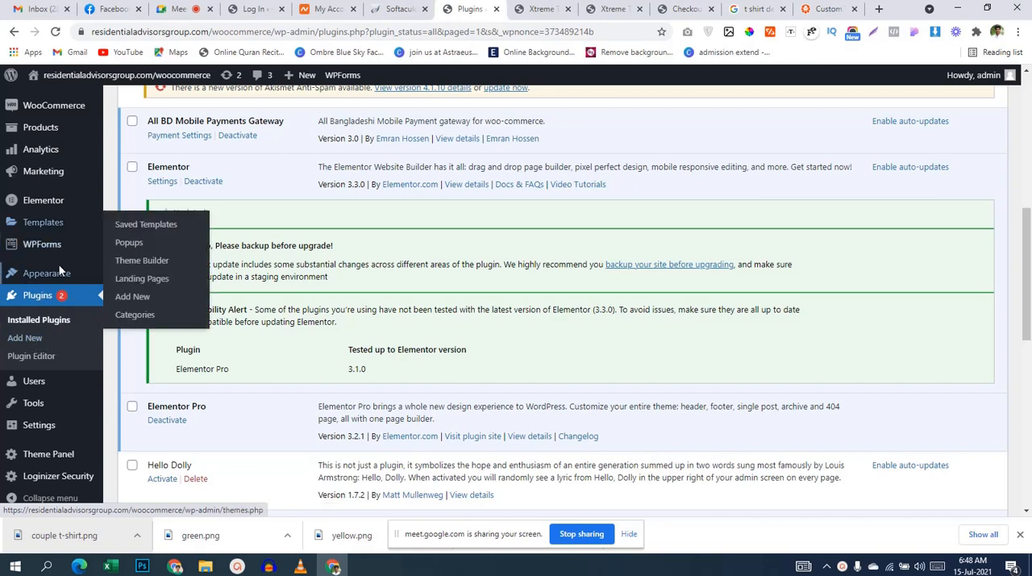
pyautogui.moveTo(55, 223)
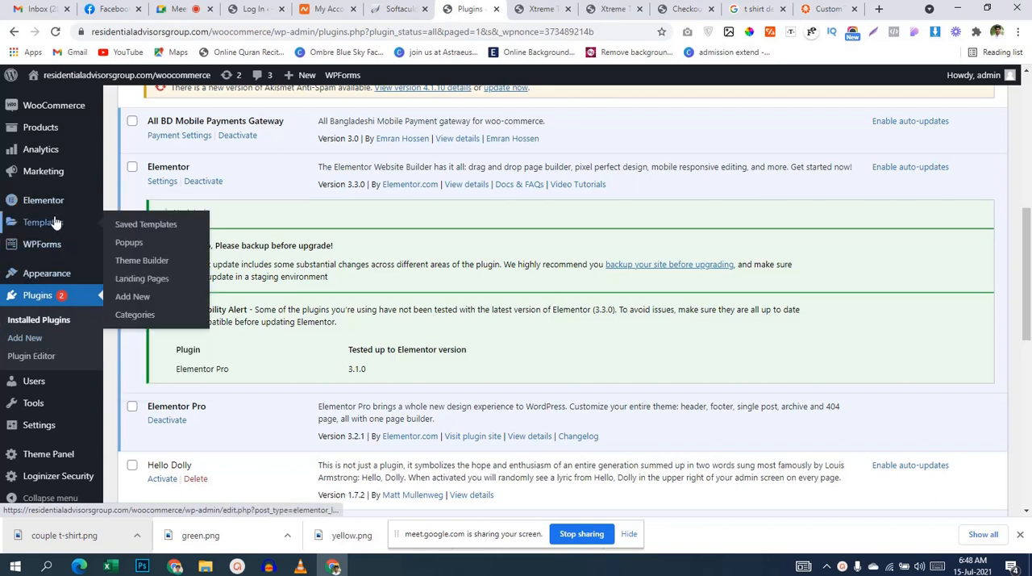
pyautogui.click(156, 264)
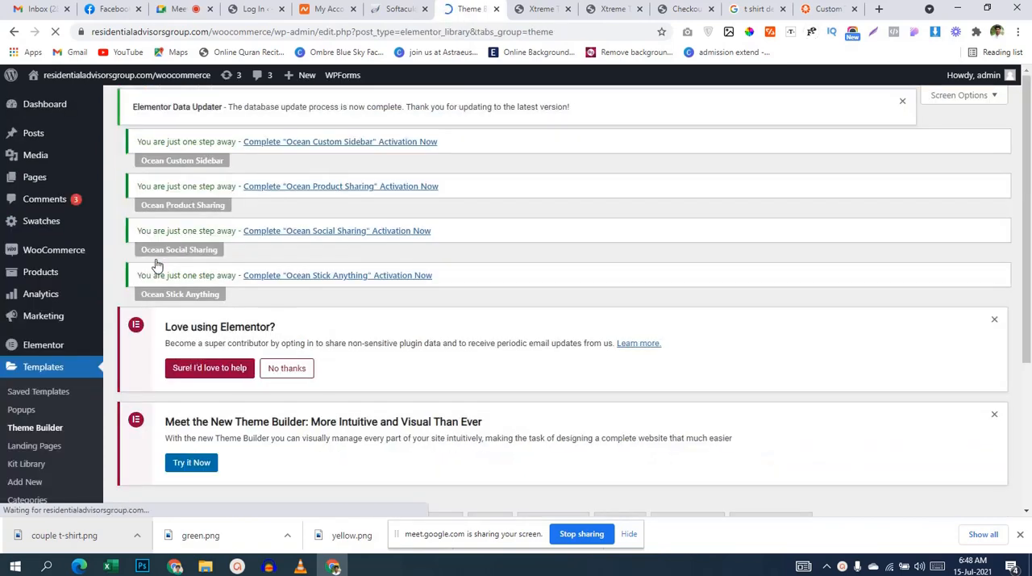
pyautogui.scroll(-3, 392, 214)
pyautogui.scroll(1, 408, 258)
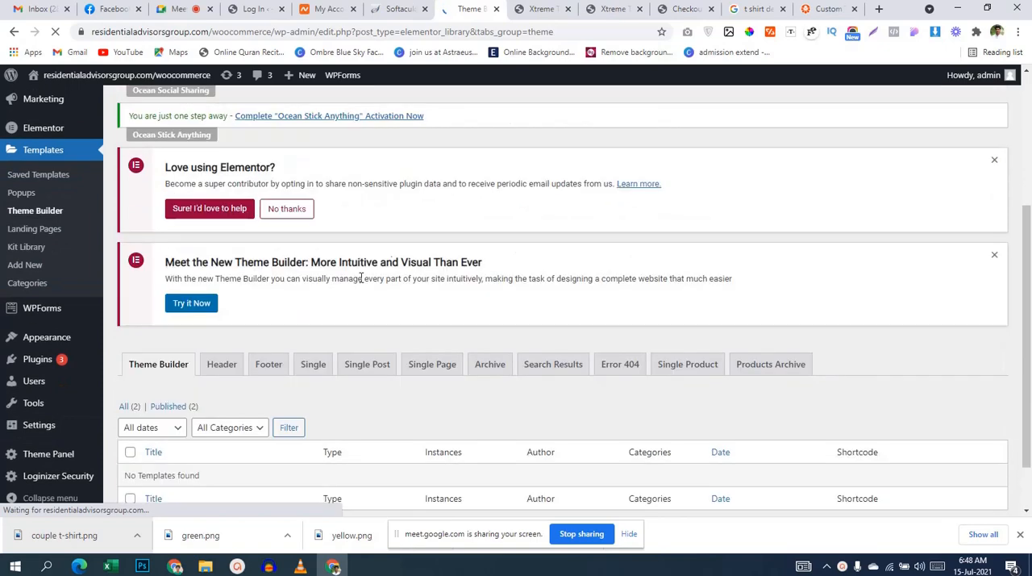
# Step: Create a new theme template of type Single Product named "single product page"
pyautogui.scroll(-1, 357, 269)
pyautogui.scroll(5, 320, 334)
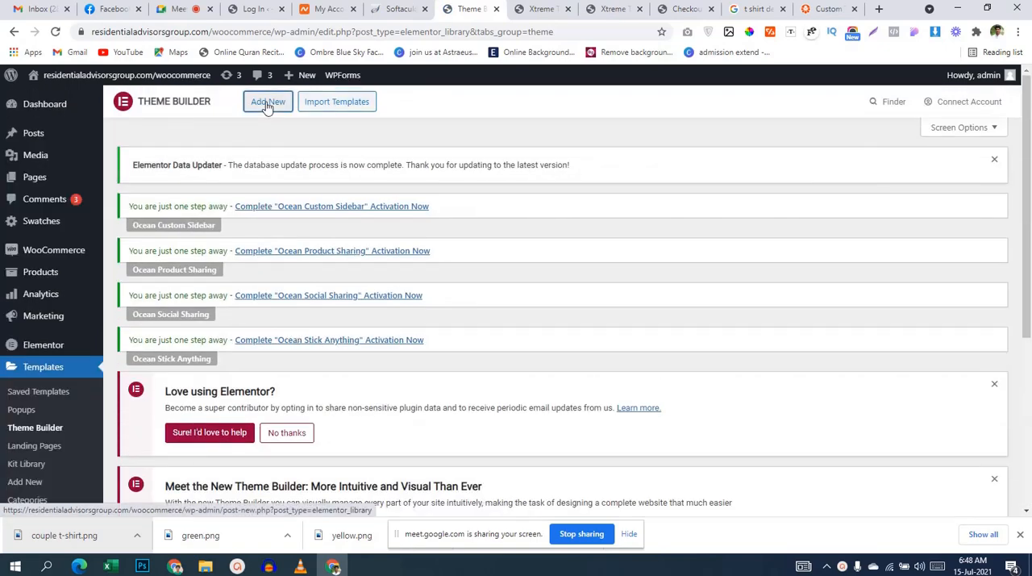
pyautogui.click(262, 101)
pyautogui.click(590, 287)
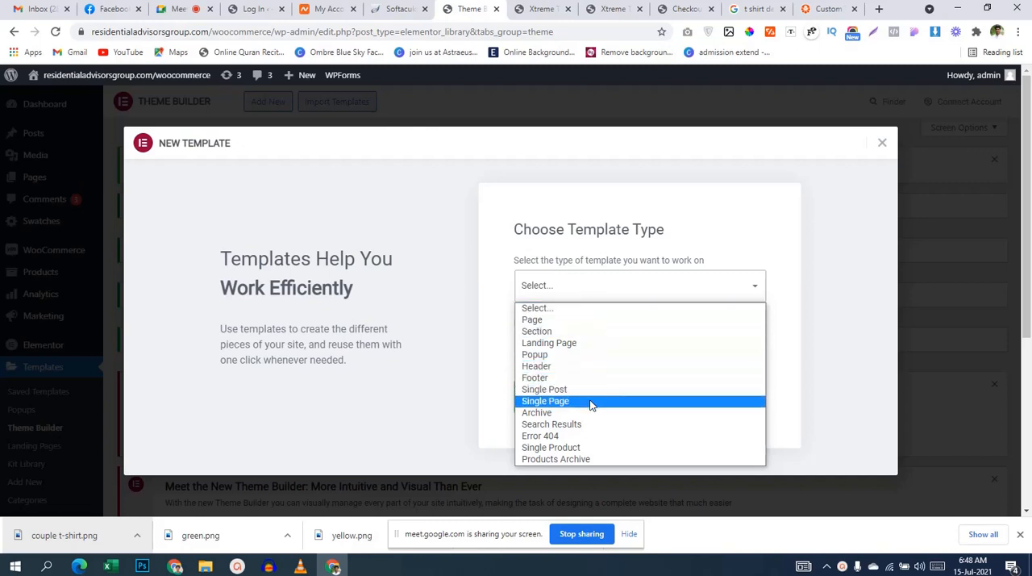
pyautogui.click(578, 447)
pyautogui.click(591, 358)
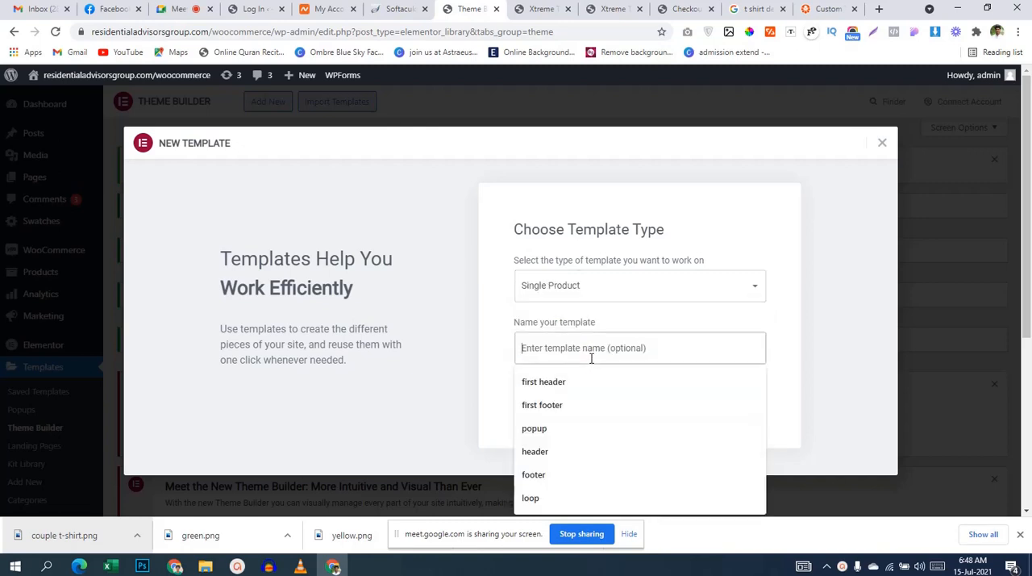
pyautogui.write('s')
pyautogui.press('BackSpace')
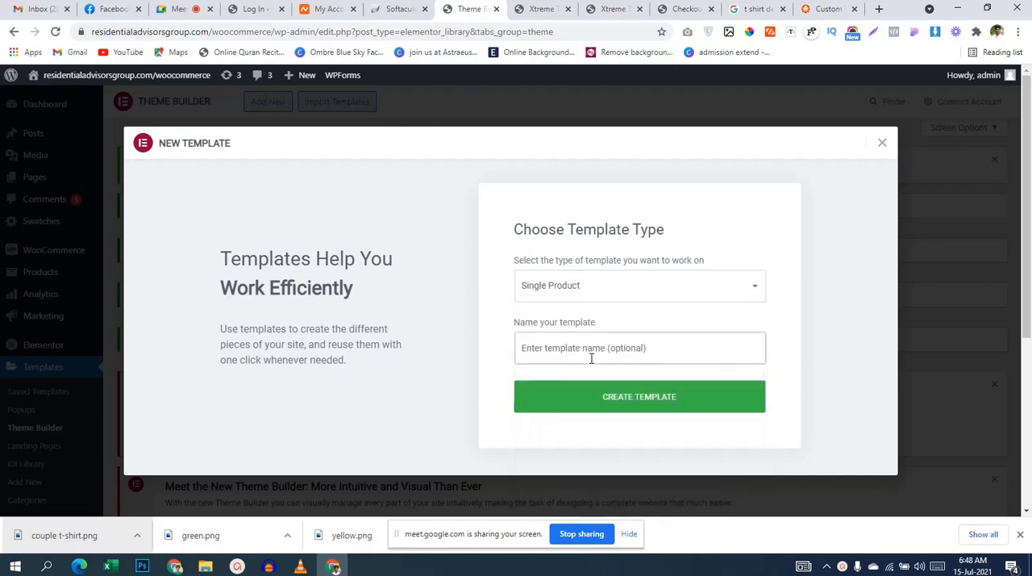
pyautogui.write('single p')
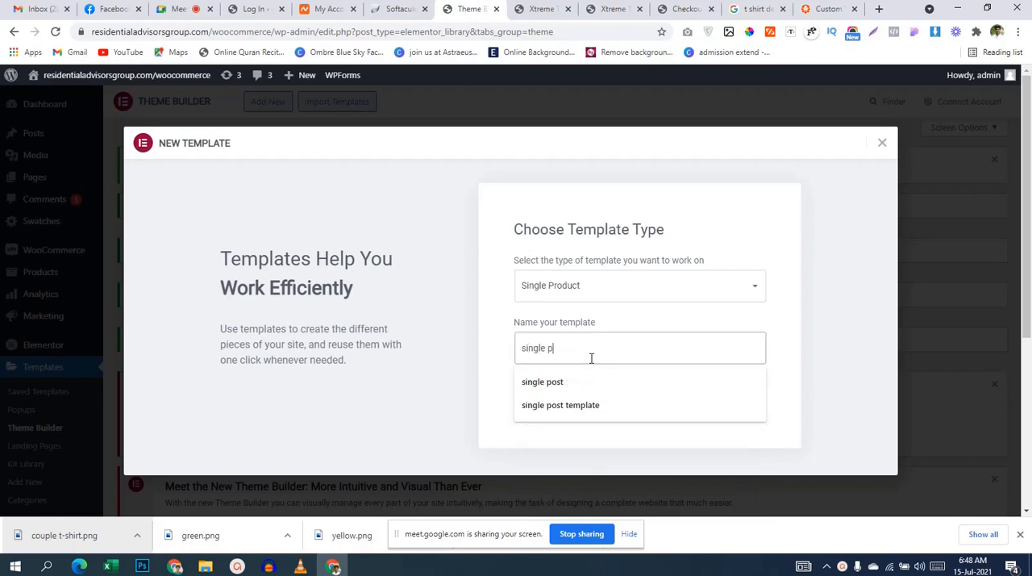
pyautogui.write('roduct page')
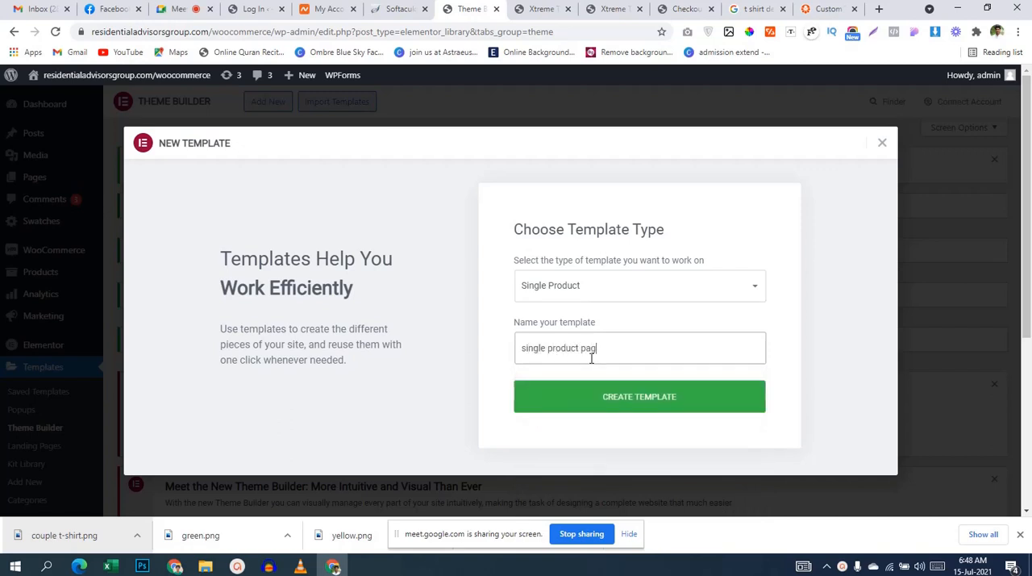
pyautogui.click(616, 398)
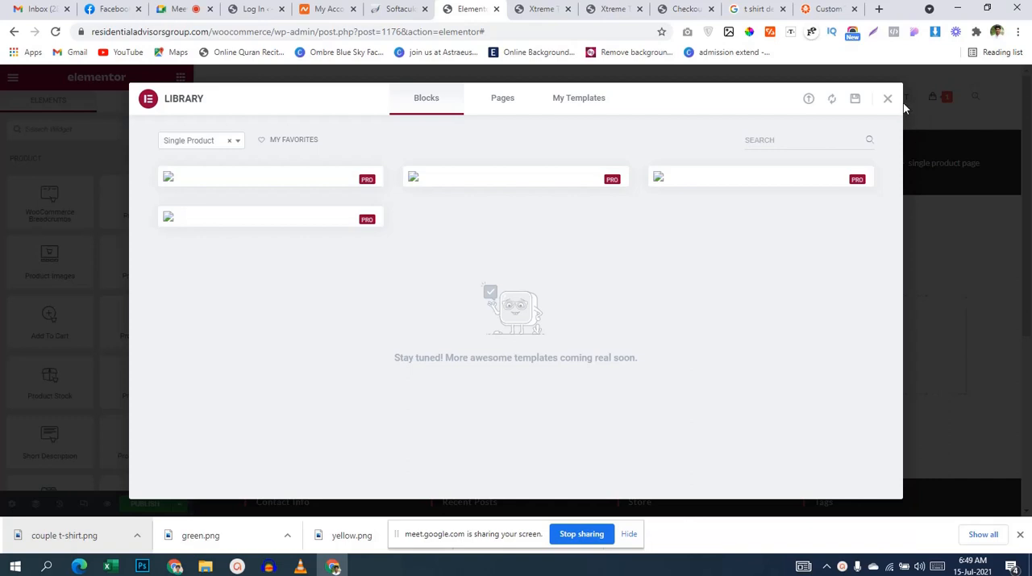
# Step: Browse the template library's saved templates, blocks and block categories, and close the library without inserting anything
pyautogui.click(576, 107)
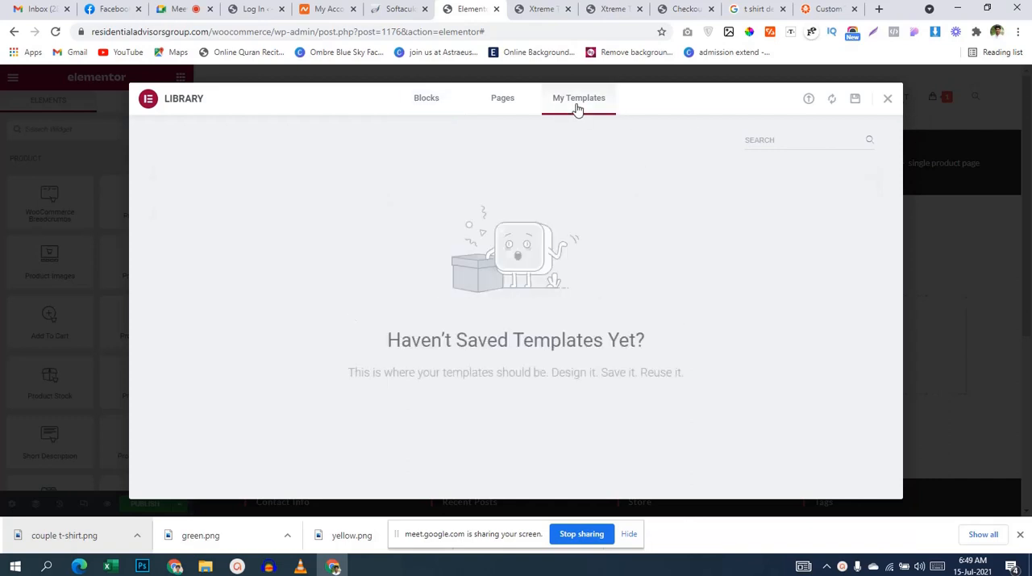
pyautogui.click(424, 100)
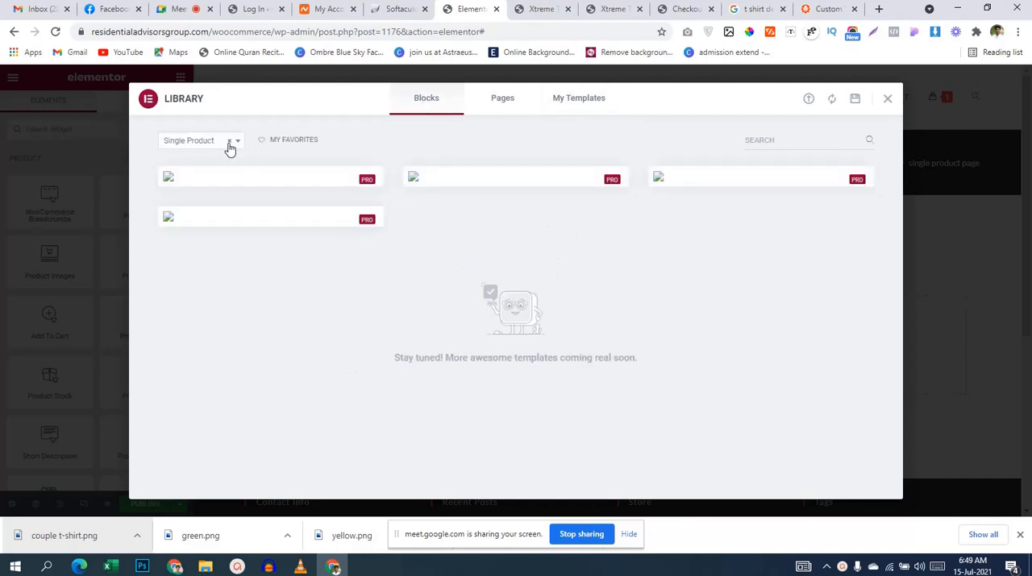
pyautogui.click(199, 143)
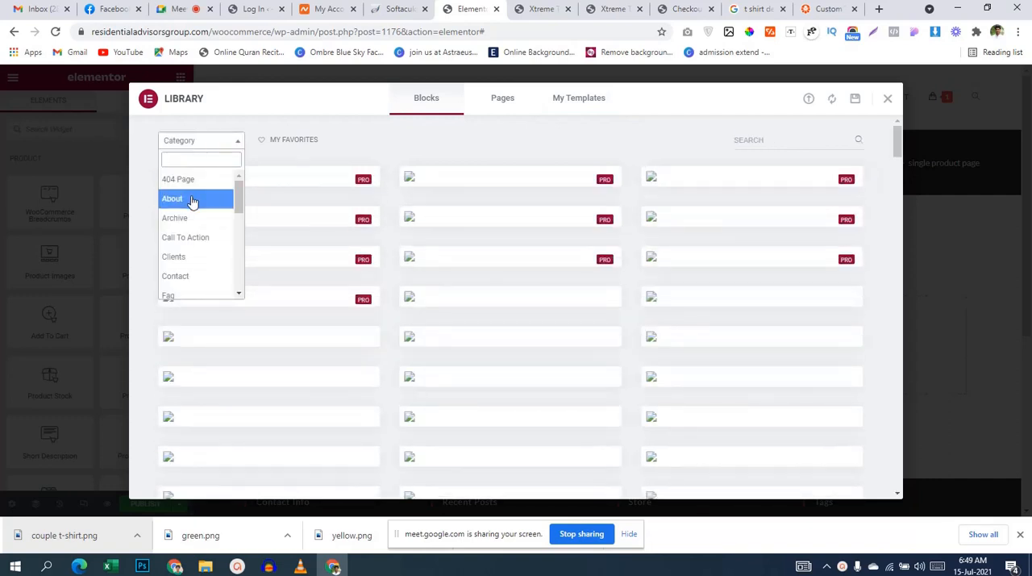
pyautogui.scroll(-5, 204, 267)
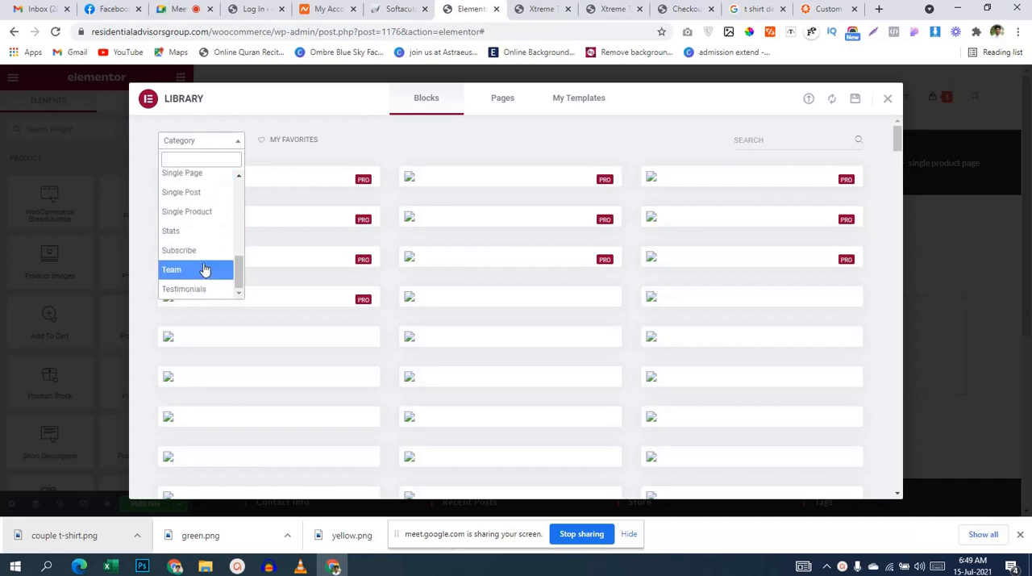
pyautogui.click(887, 99)
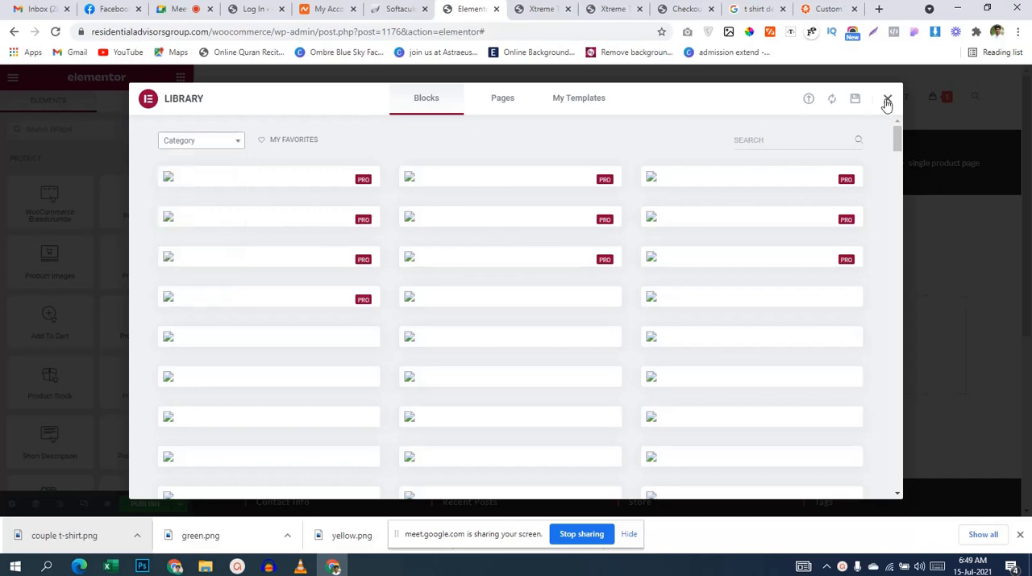
pyautogui.click(887, 99)
# Step: Look over the empty template canvas and compare it with the Xtreme T-shirts product page layout on the storefront
pyautogui.scroll(-3, 429, 289)
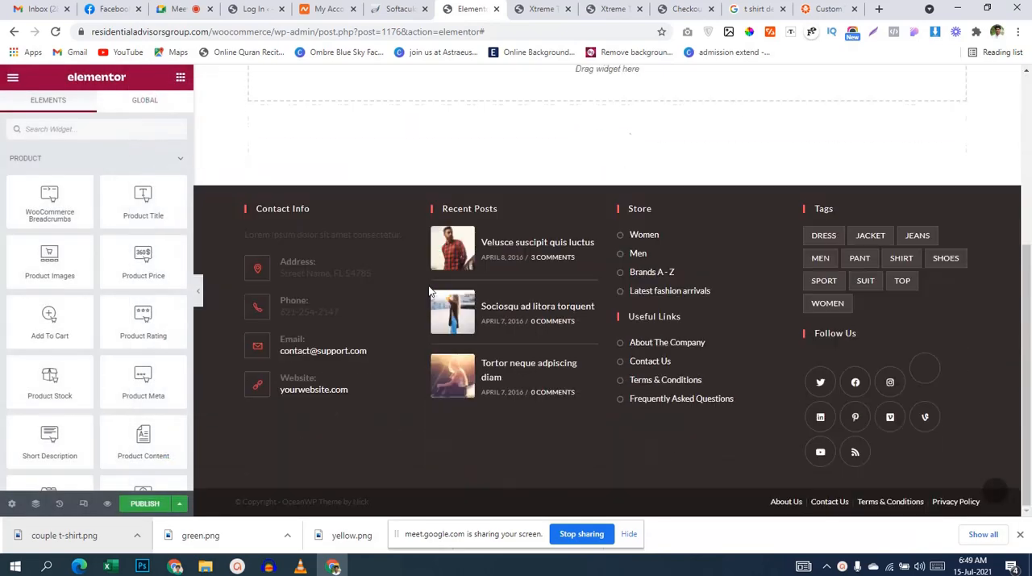
pyautogui.scroll(3, 429, 289)
pyautogui.scroll(-3, 429, 287)
pyautogui.scroll(5, 621, 424)
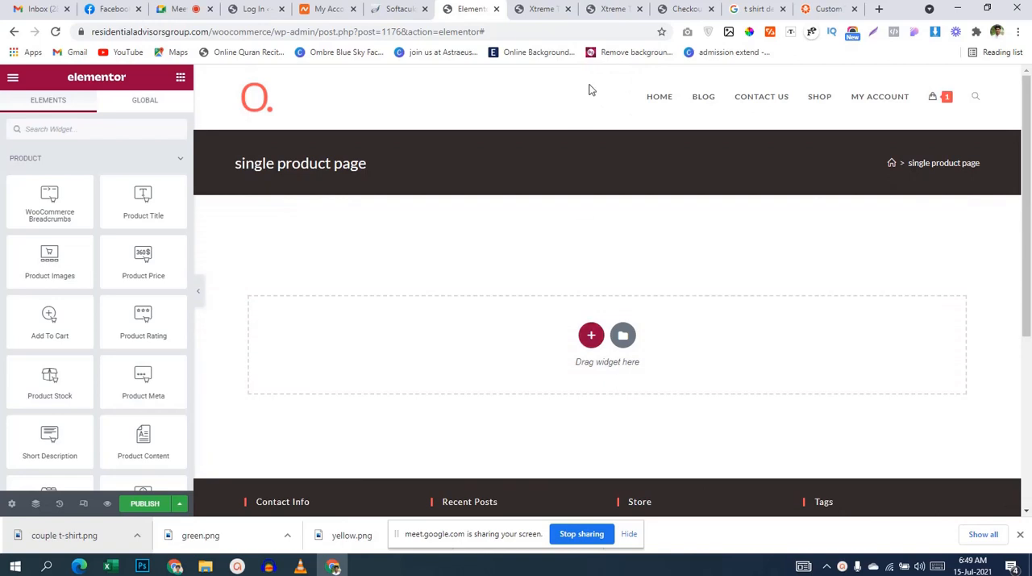
pyautogui.click(684, 9)
pyautogui.click(610, 9)
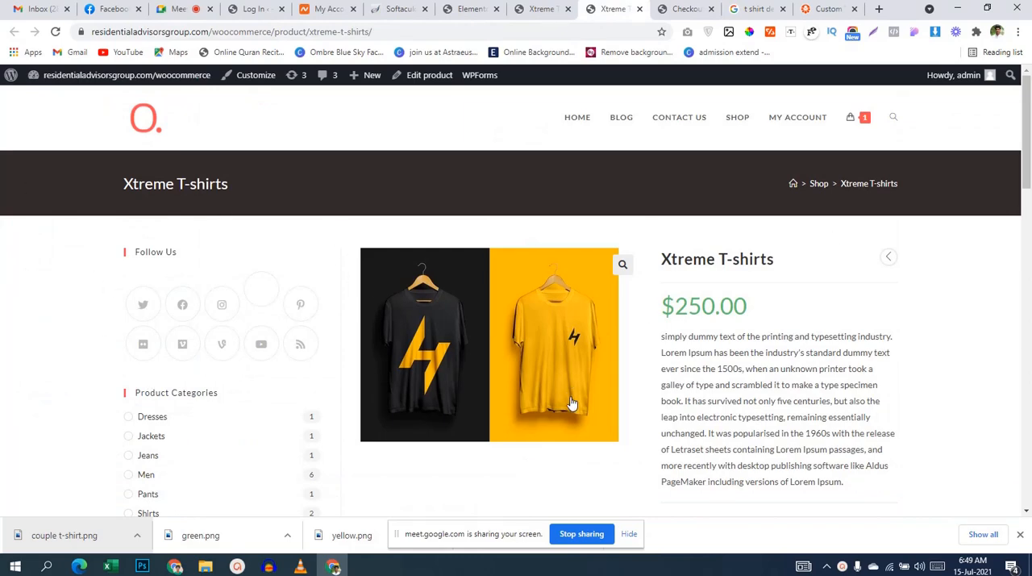
pyautogui.scroll(-2, 573, 395)
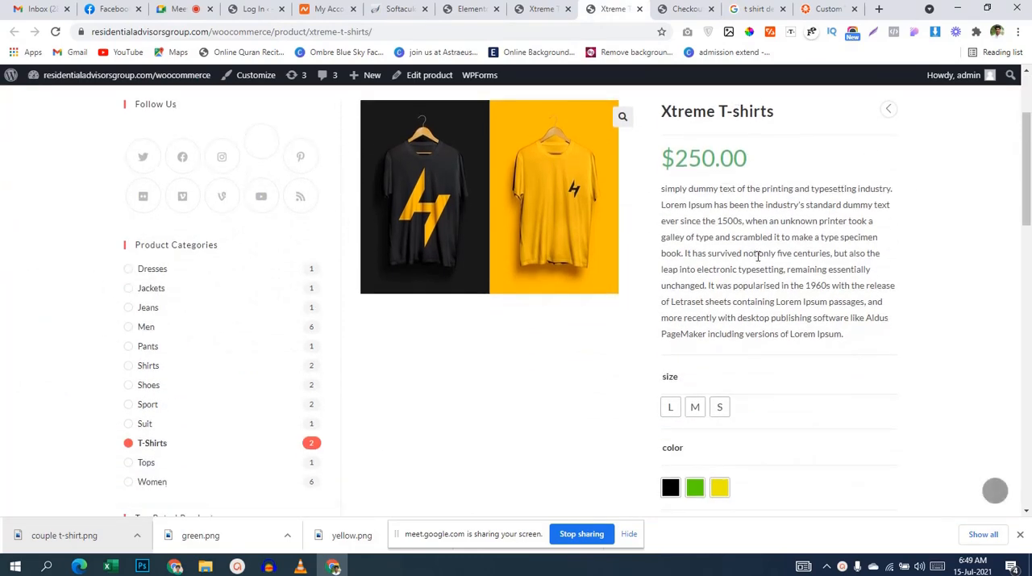
pyautogui.scroll(-2, 756, 256)
pyautogui.click(545, 8)
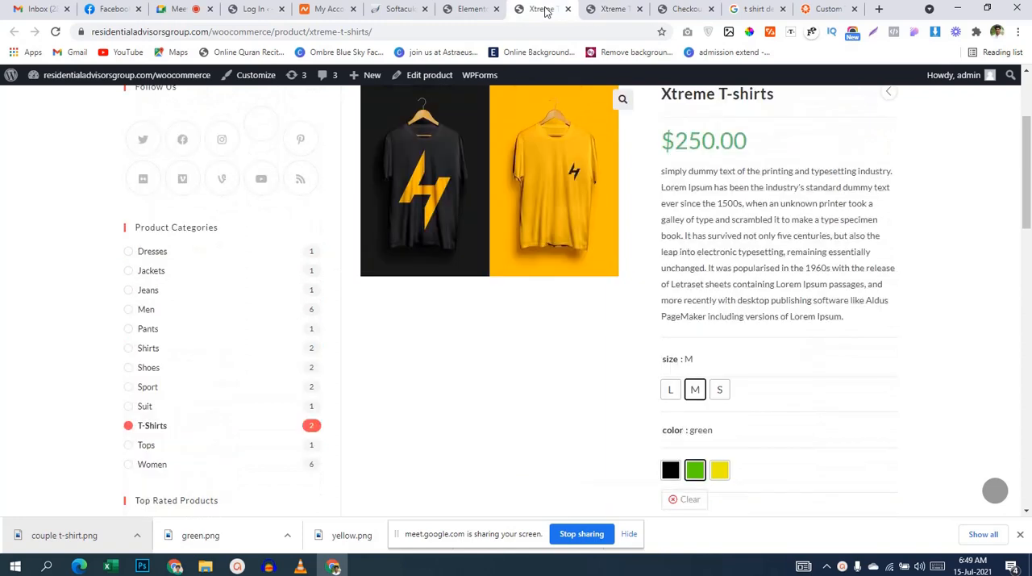
pyautogui.click(466, 8)
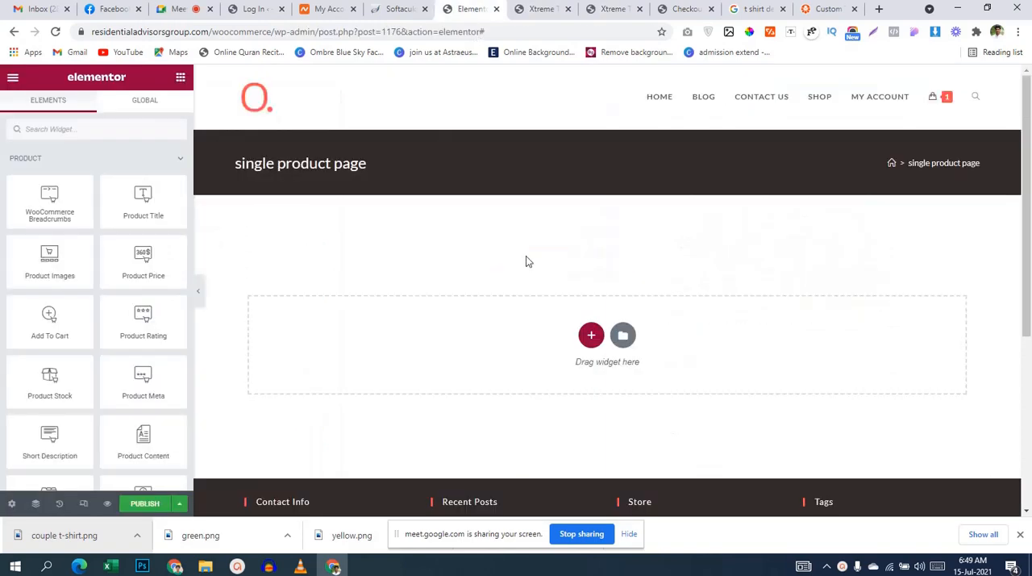
# Step: Add a two-column section with a one-third and two-thirds split, and place the Product Title widget in the wider column
pyautogui.click(589, 334)
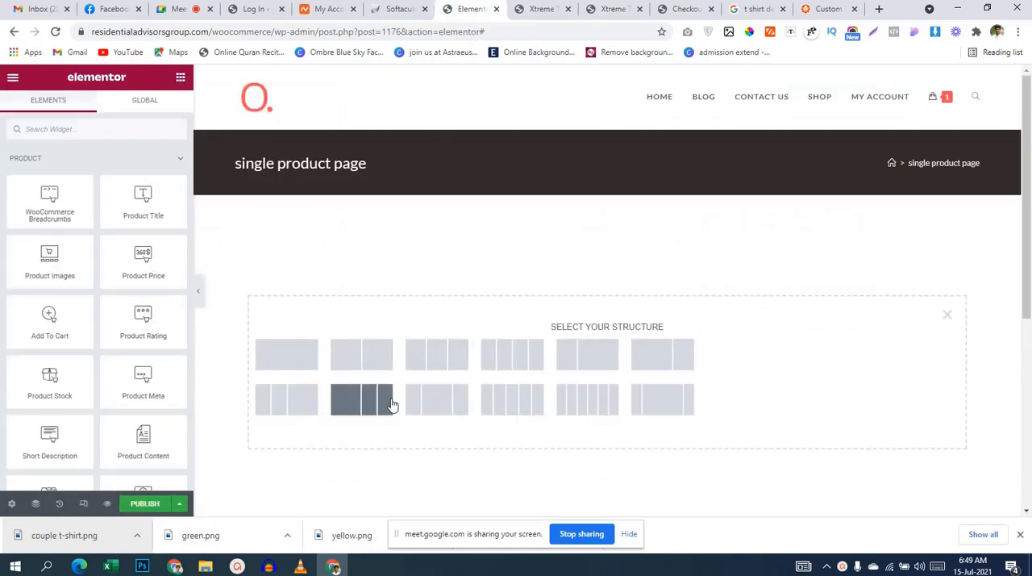
pyautogui.click(579, 364)
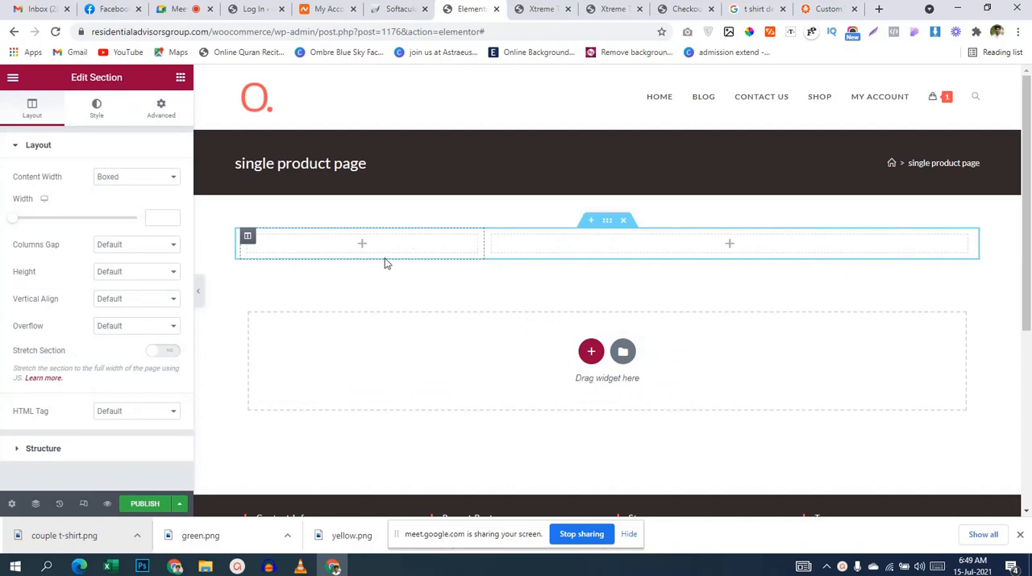
pyautogui.click(575, 255)
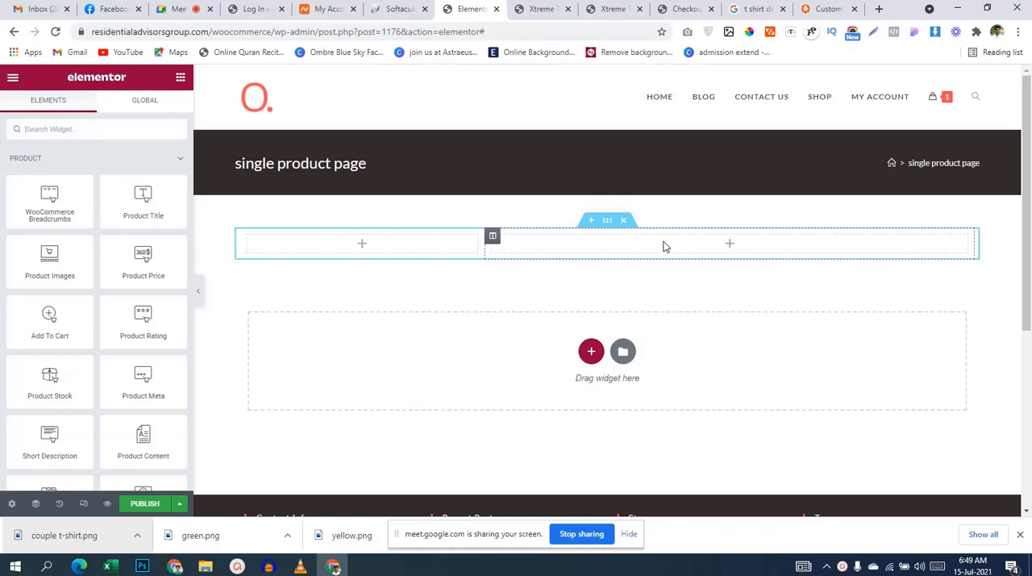
pyautogui.moveTo(138, 212); pyautogui.dragTo(692, 242)
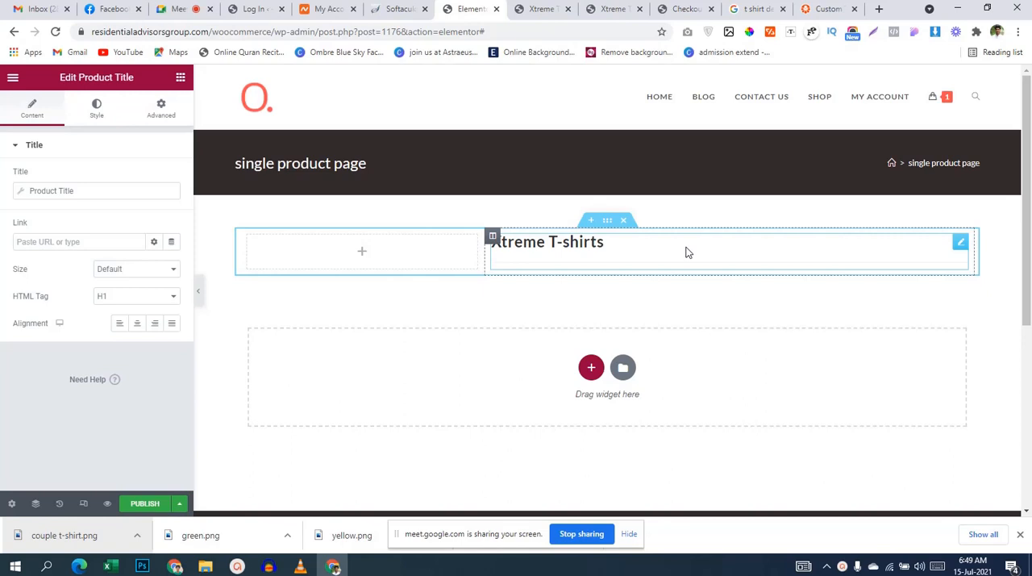
# Step: Find the Divider widget and place it below the product title in the wider column
pyautogui.click(181, 78)
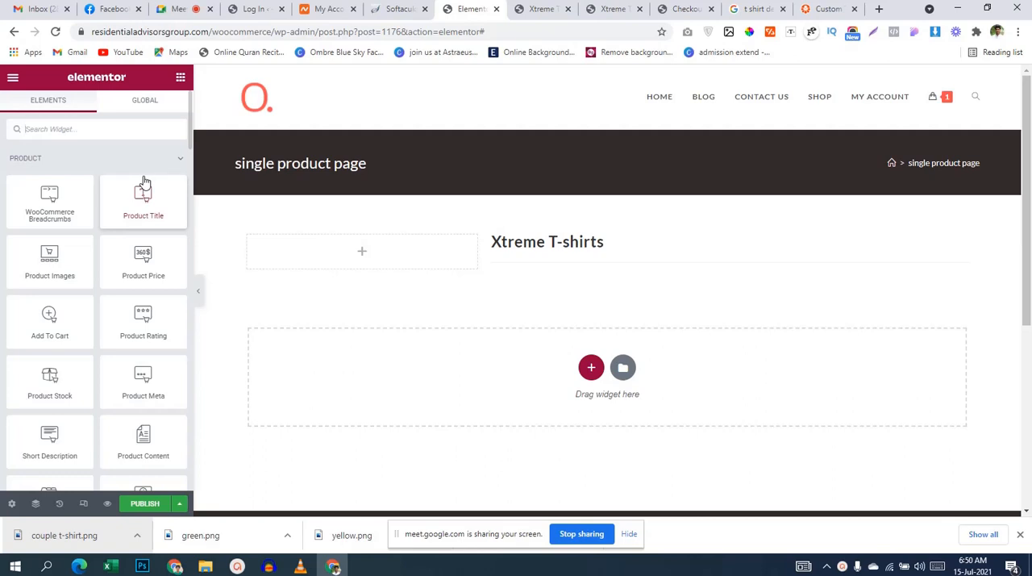
pyautogui.write('i')
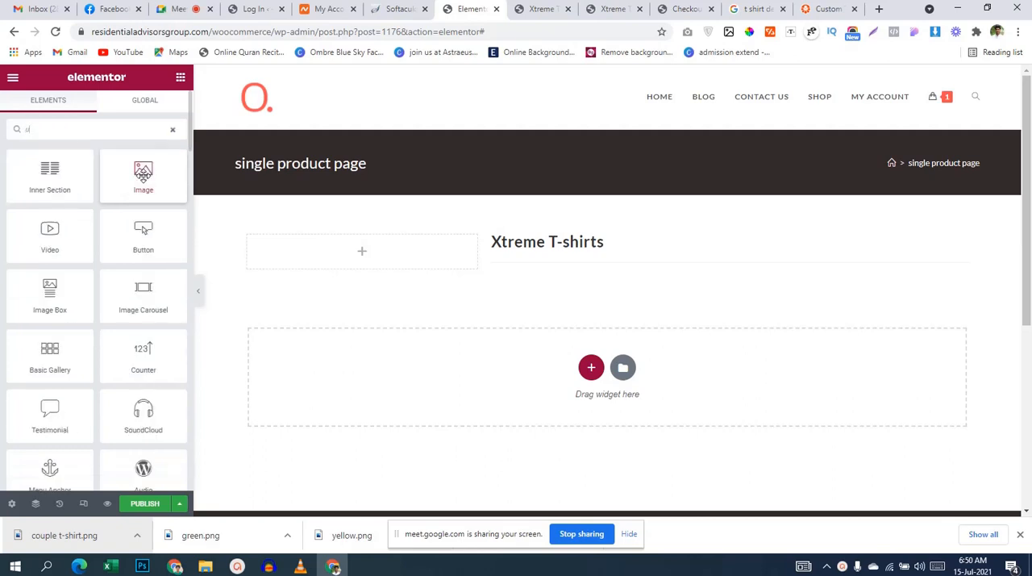
pyautogui.press('BackSpace')
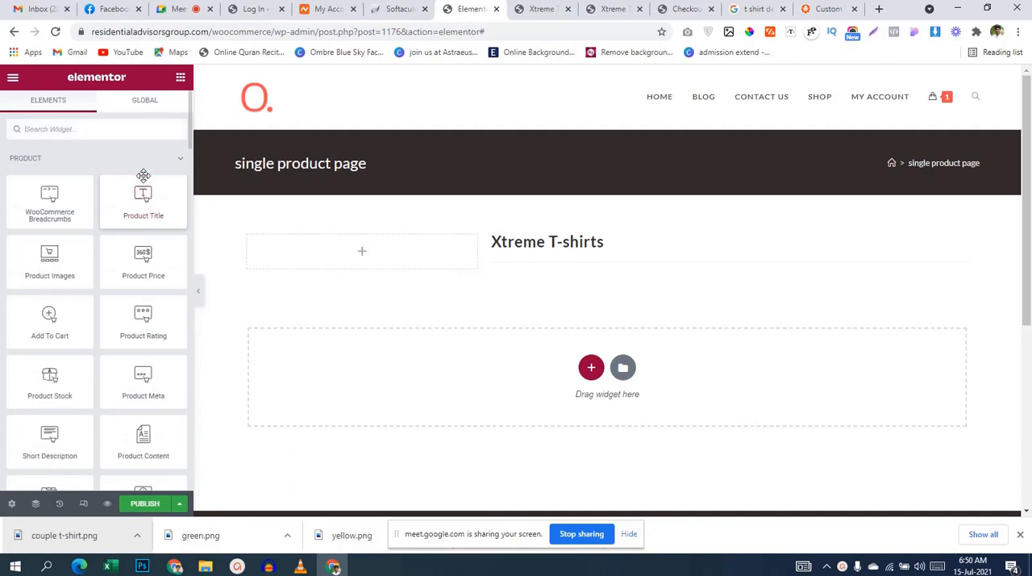
pyautogui.write('di')
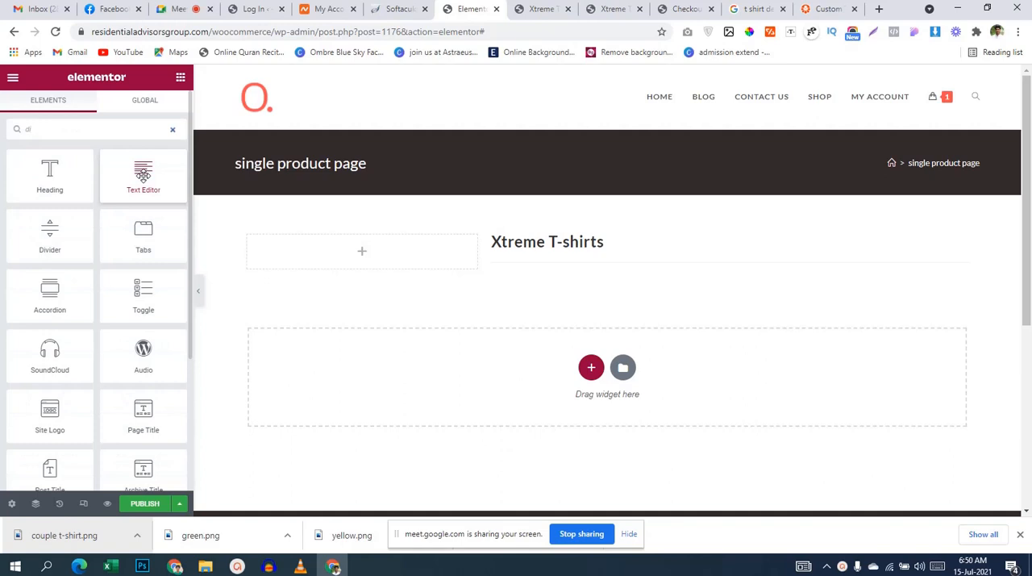
pyautogui.write('vi')
pyautogui.moveTo(49, 169); pyautogui.dragTo(595, 275)
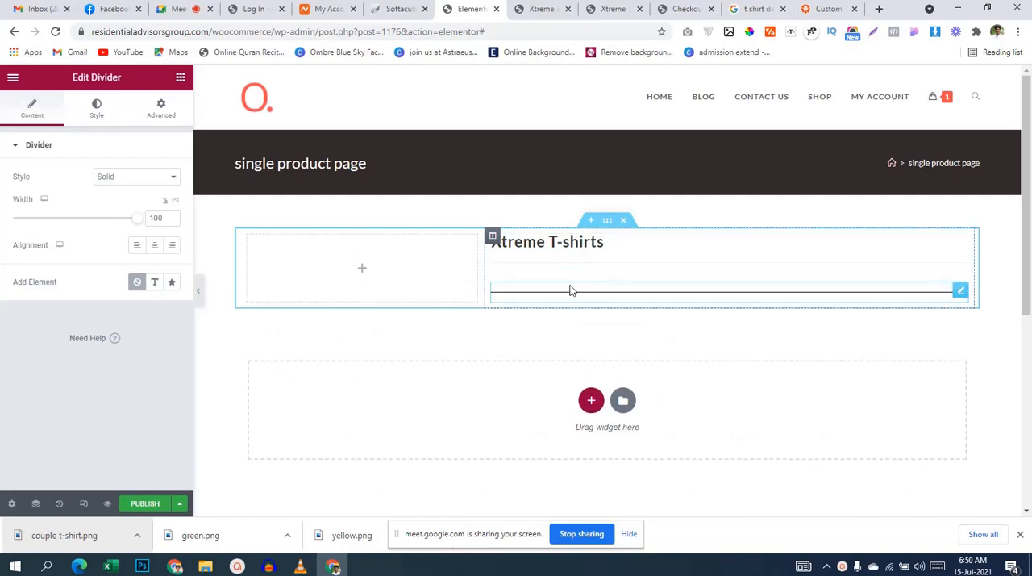
# Step: Try bright green #76FF00 as the product title's text color, and reset the color to its default
pyautogui.click(581, 258)
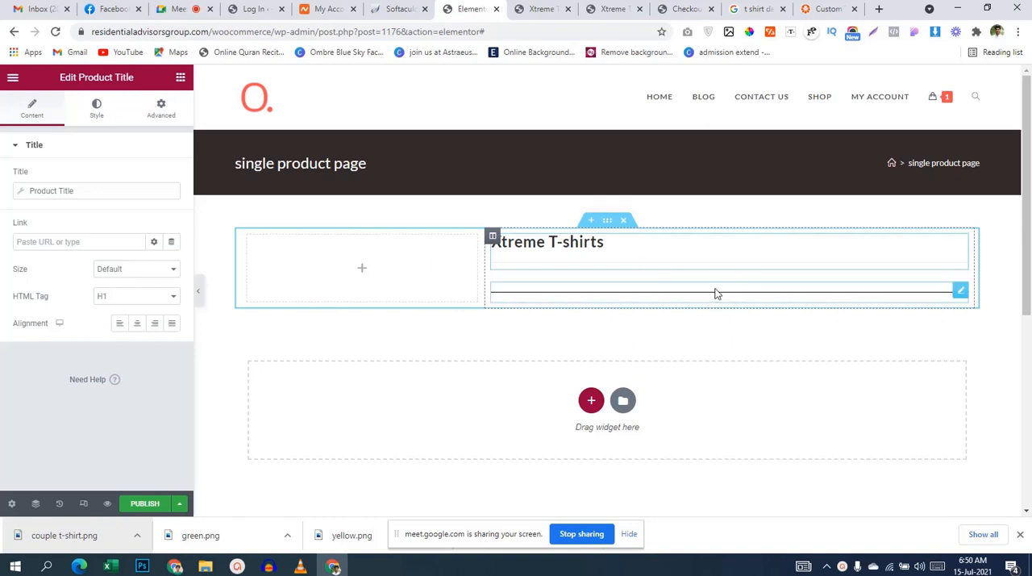
pyautogui.click(97, 116)
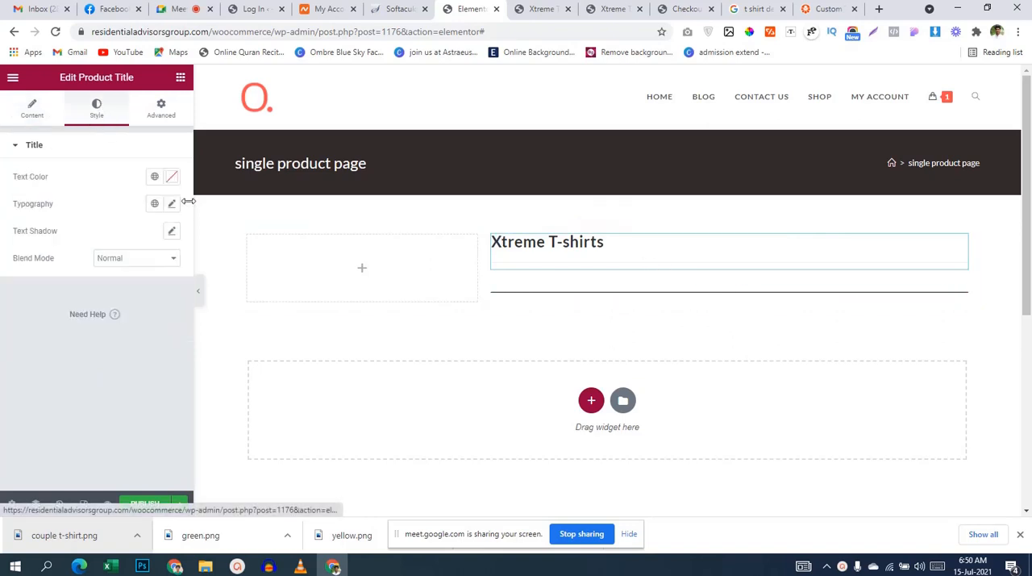
pyautogui.click(170, 177)
pyautogui.click(104, 260)
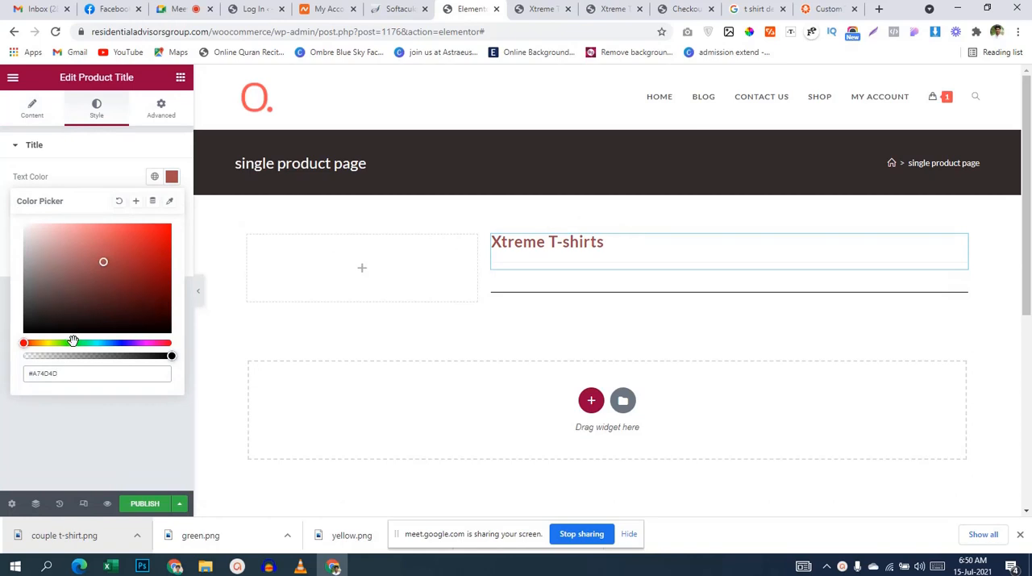
pyautogui.moveTo(53, 343); pyautogui.dragTo(61, 343)
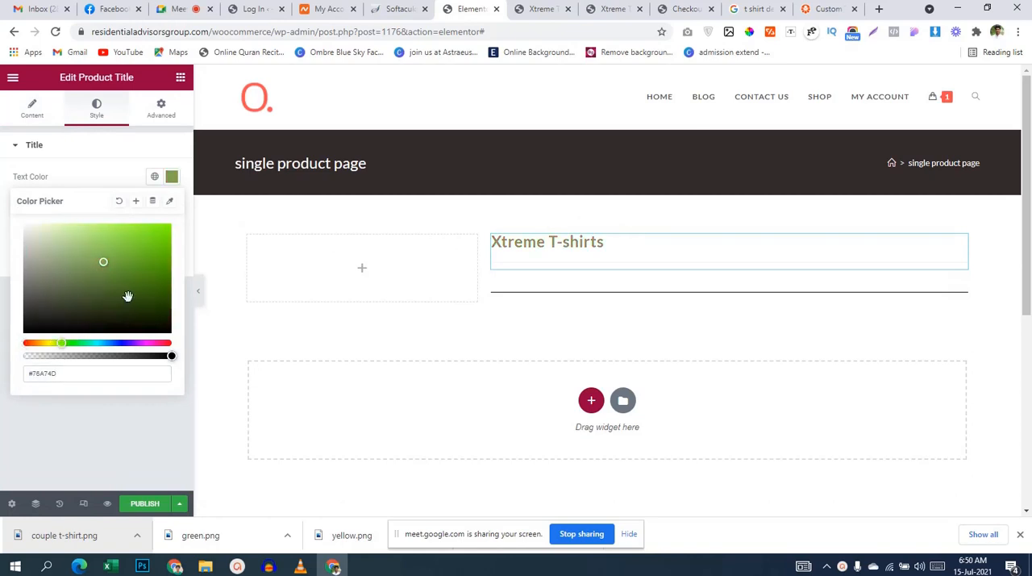
pyautogui.moveTo(128, 296); pyautogui.dragTo(175, 225)
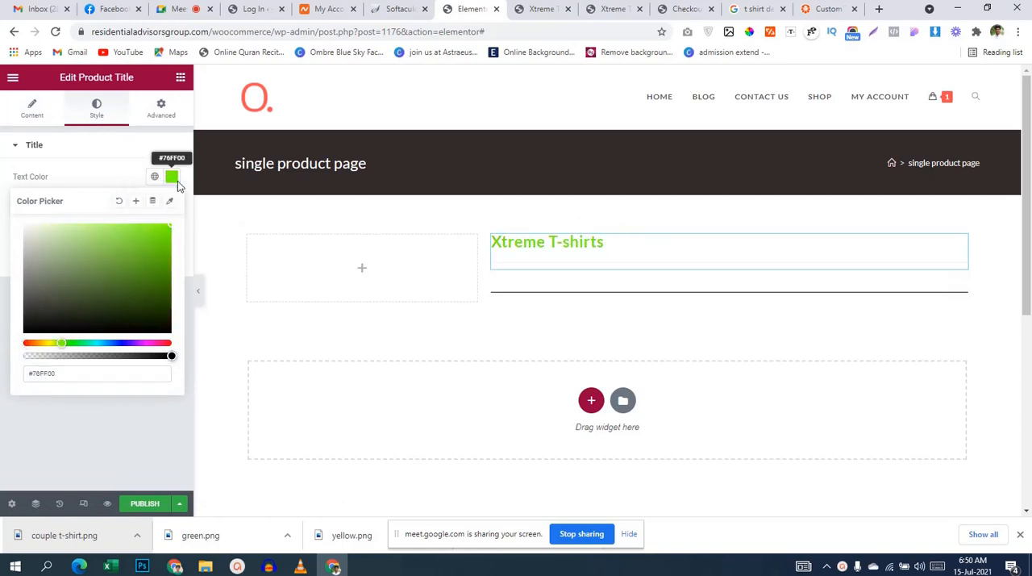
pyautogui.click(120, 201)
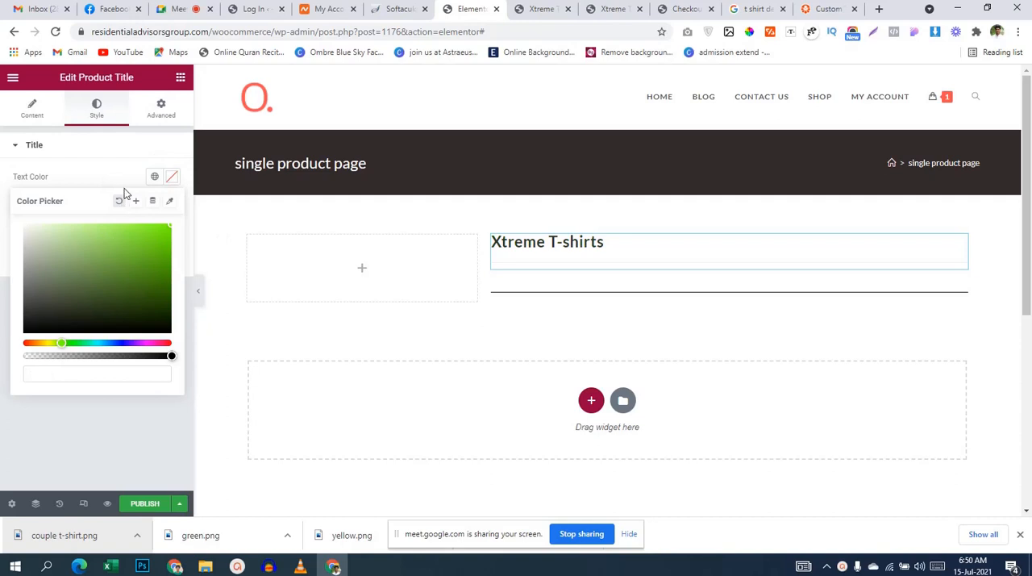
# Step: Set the width of the divider below the product title to 50%
pyautogui.click(523, 295)
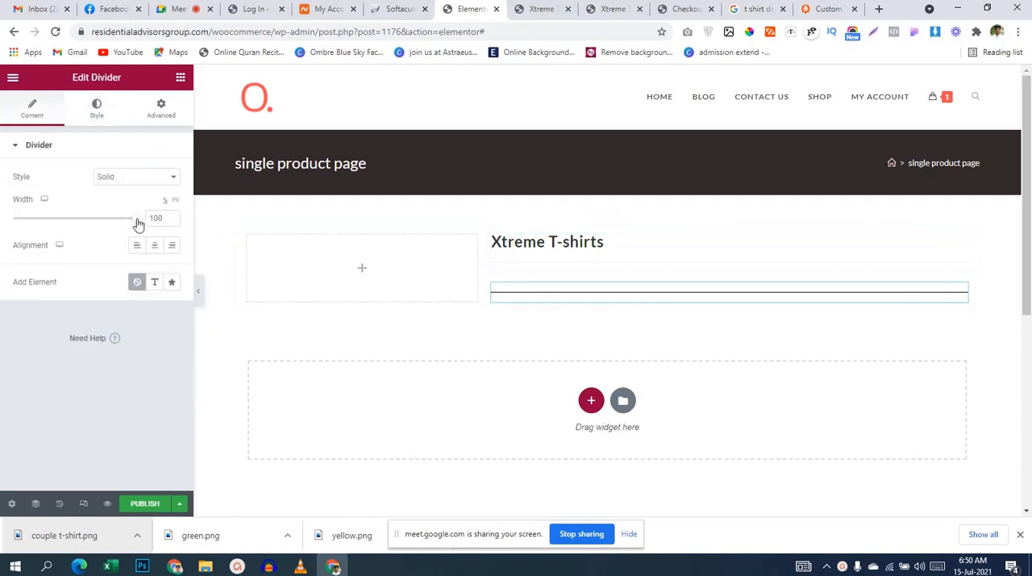
pyautogui.moveTo(127, 225); pyautogui.dragTo(76, 231)
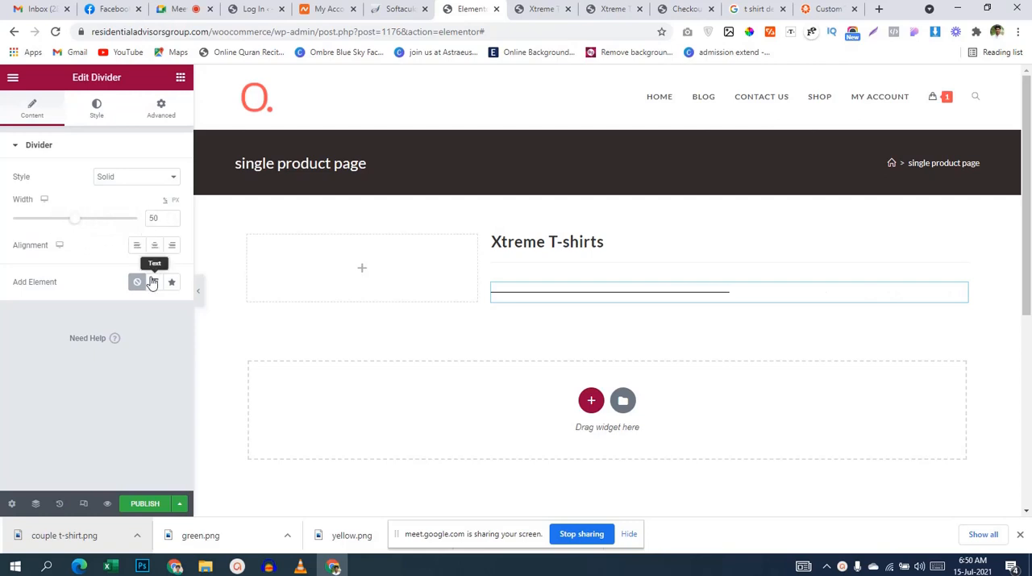
# Step: Set the divider's color to bright green #12FF00 and its weight to 2
pyautogui.click(97, 111)
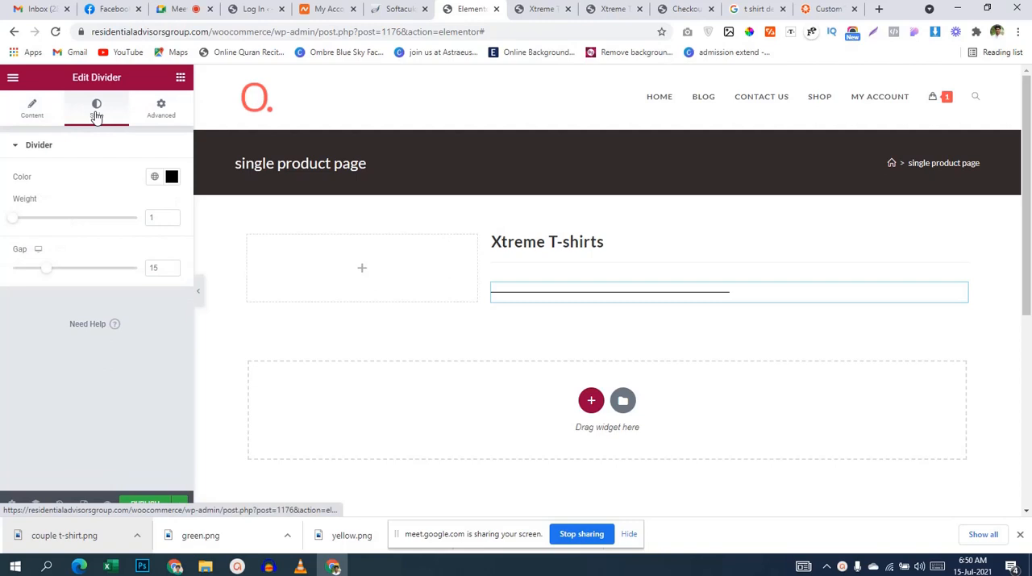
pyautogui.click(171, 176)
pyautogui.moveTo(118, 255); pyautogui.dragTo(176, 215)
pyautogui.click(70, 343)
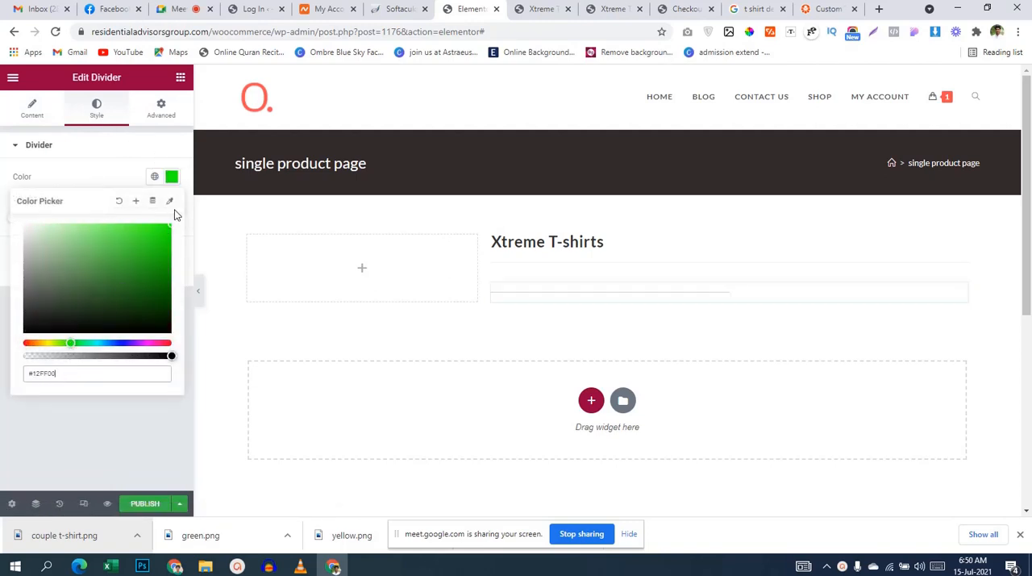
pyautogui.click(7, 240)
pyautogui.moveTo(14, 219); pyautogui.dragTo(26, 218)
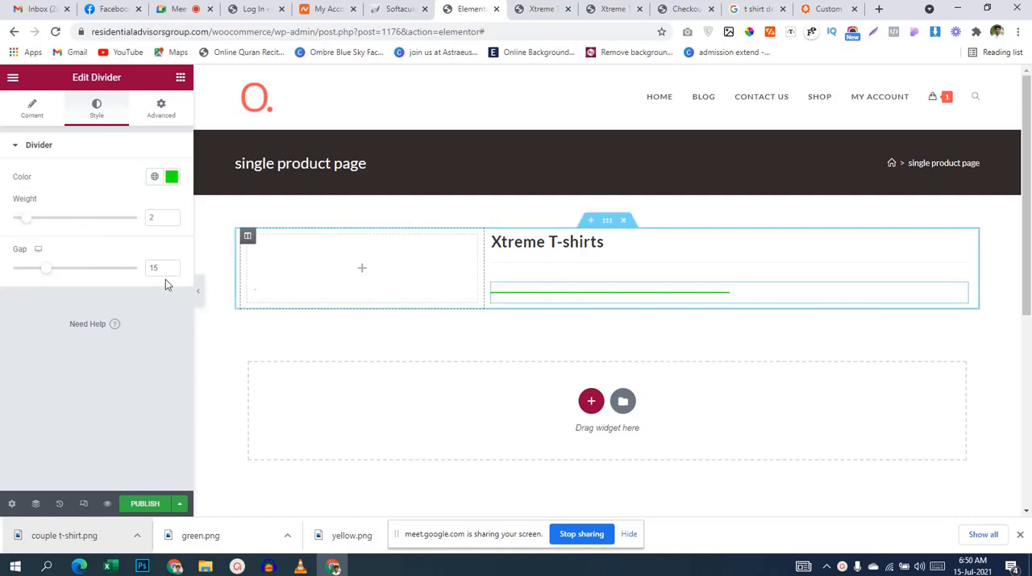
# Step: Try a solid border 1 px wide on all sides of the product title, and return the border type to None
pyautogui.click(604, 266)
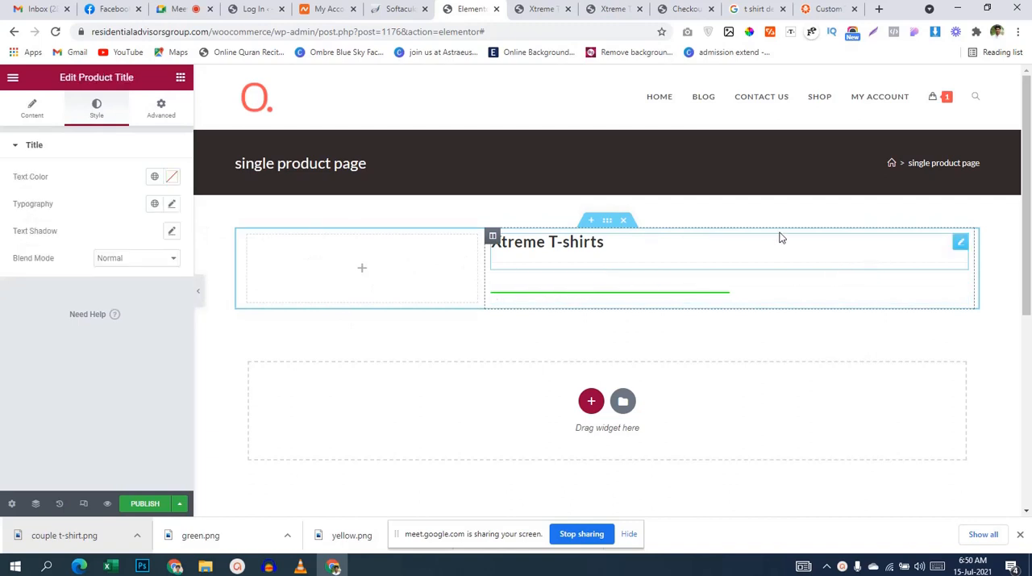
pyautogui.click(160, 107)
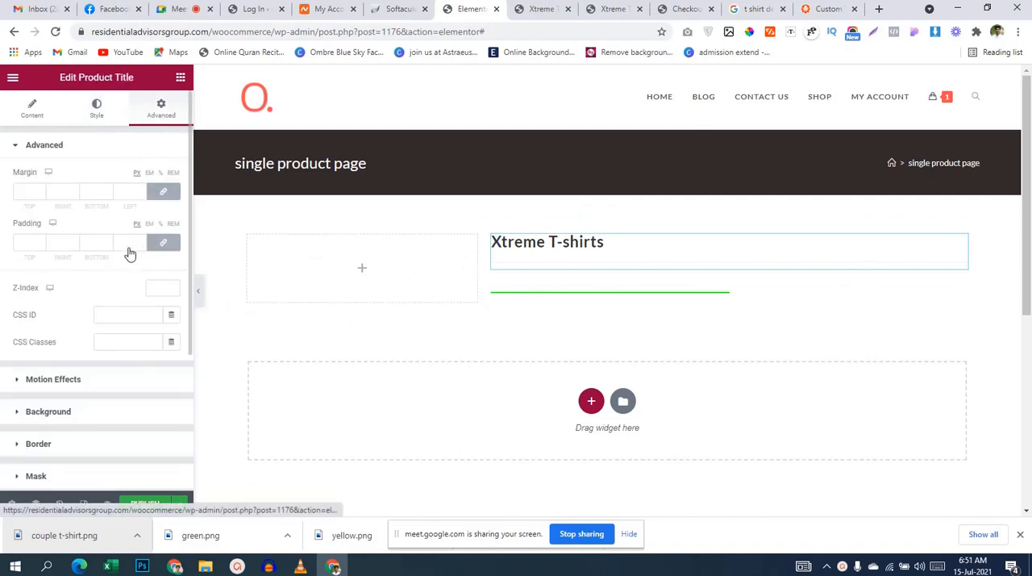
pyautogui.scroll(-3, 84, 290)
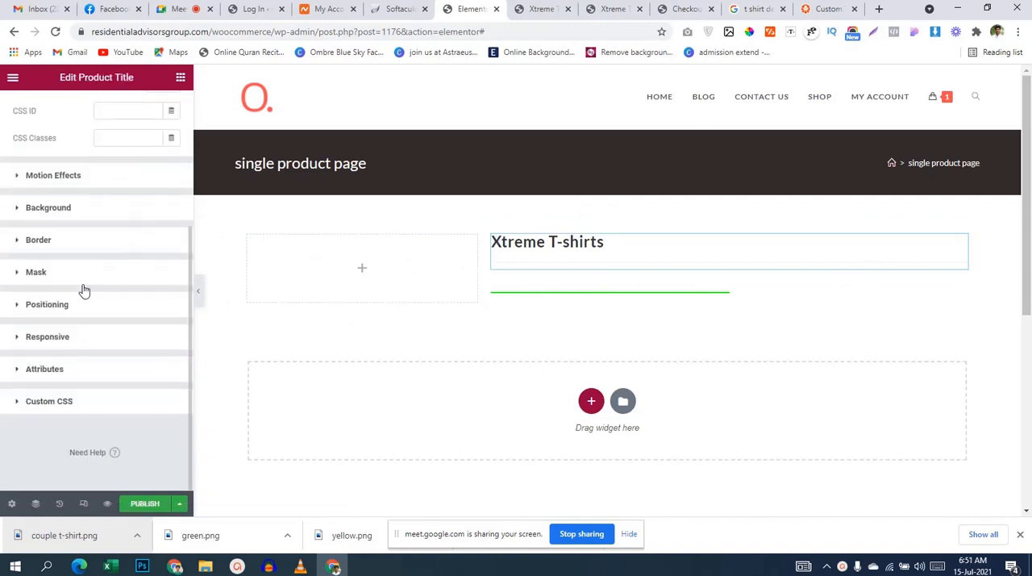
pyautogui.click(77, 241)
pyautogui.click(134, 300)
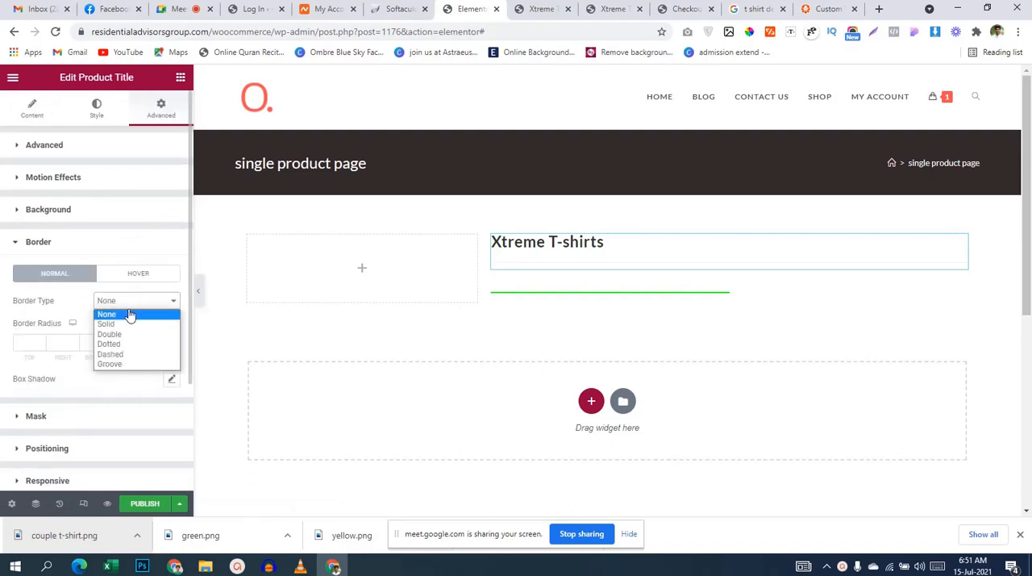
pyautogui.click(125, 324)
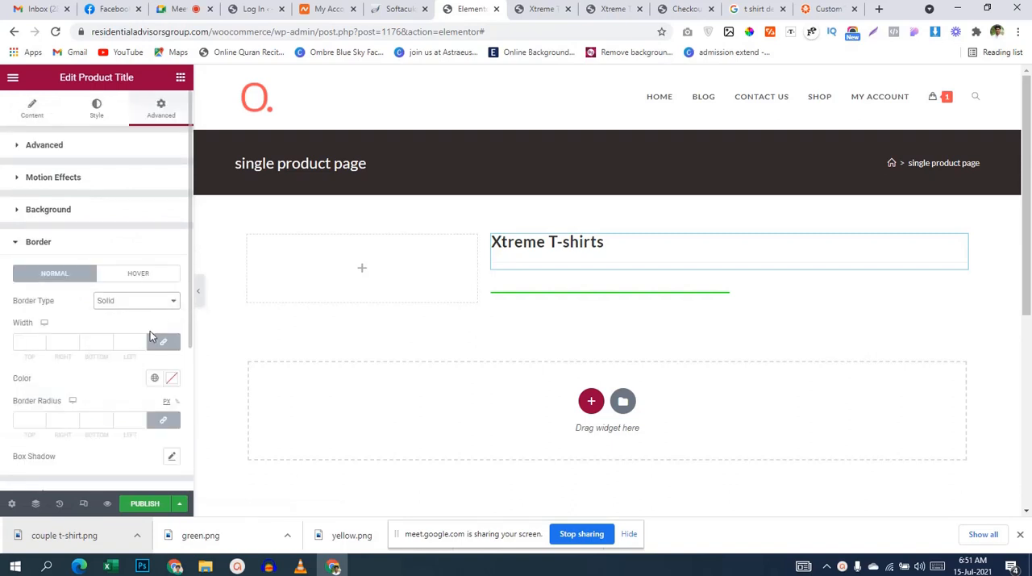
pyautogui.click(40, 343)
pyautogui.write('1')
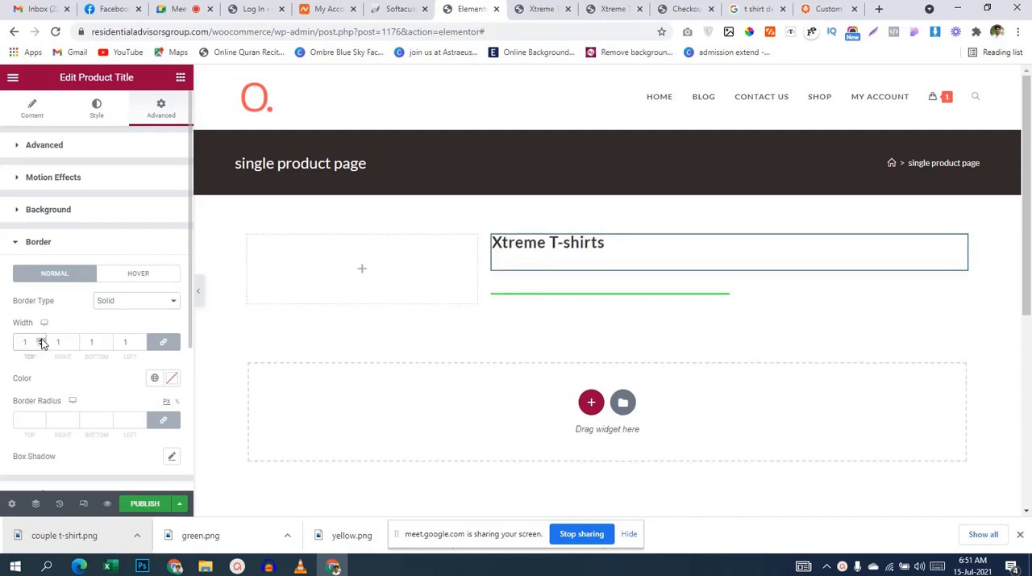
pyautogui.click(99, 303)
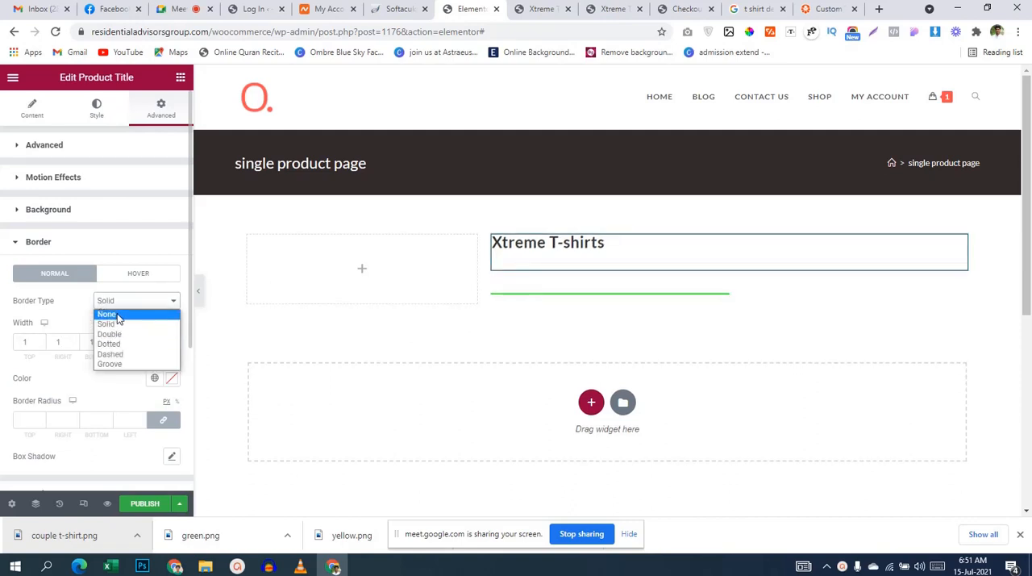
pyautogui.click(117, 313)
# Step: Try the default box shadow on the product title and reset it
pyautogui.click(787, 291)
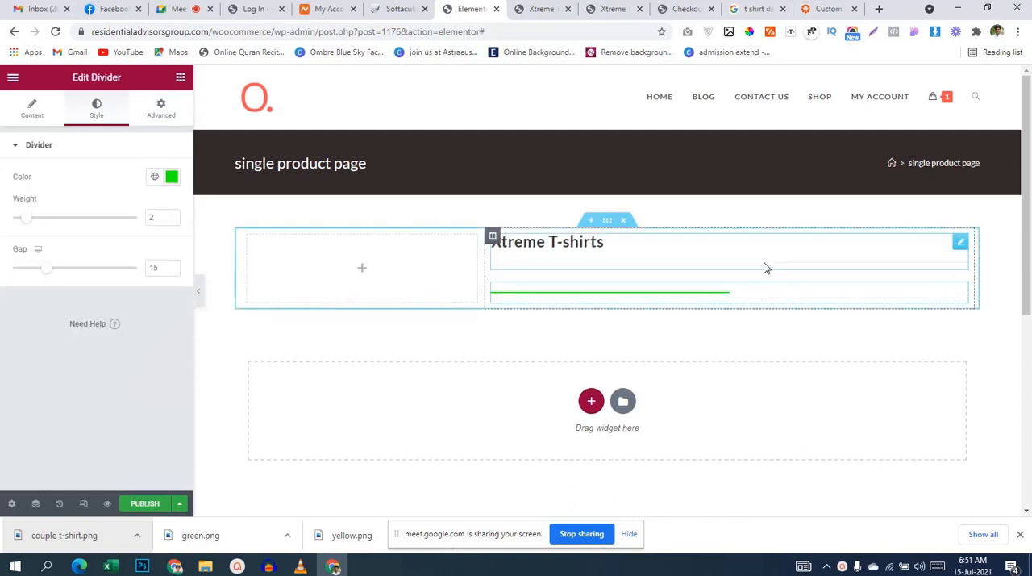
pyautogui.click(764, 262)
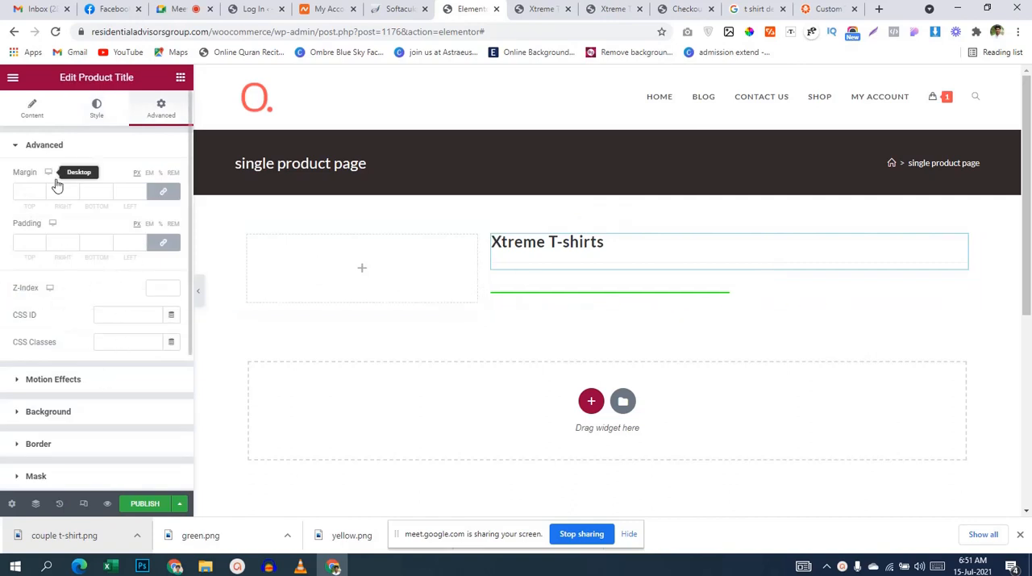
pyautogui.scroll(-3, 112, 339)
pyautogui.click(95, 248)
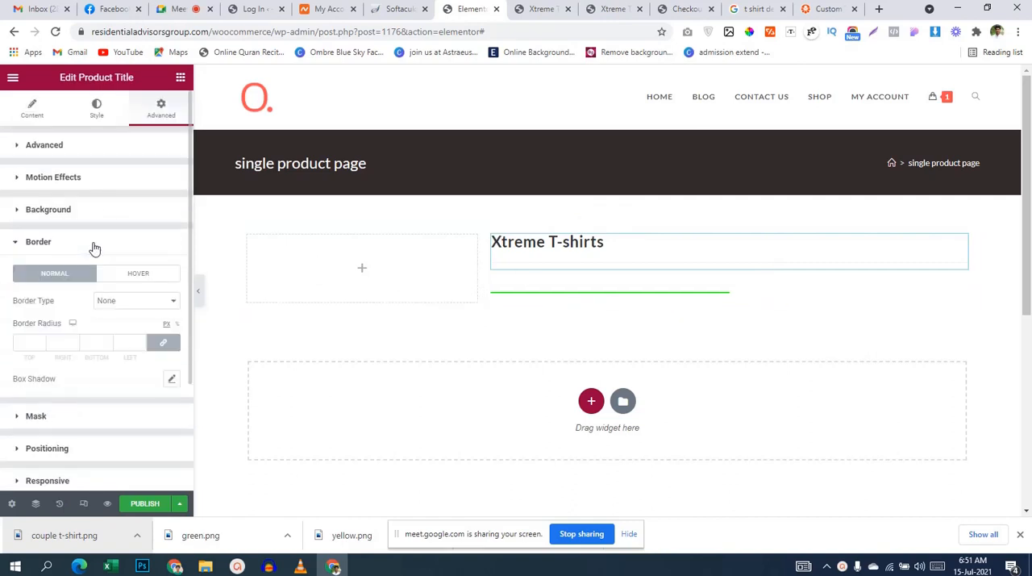
pyautogui.click(169, 251)
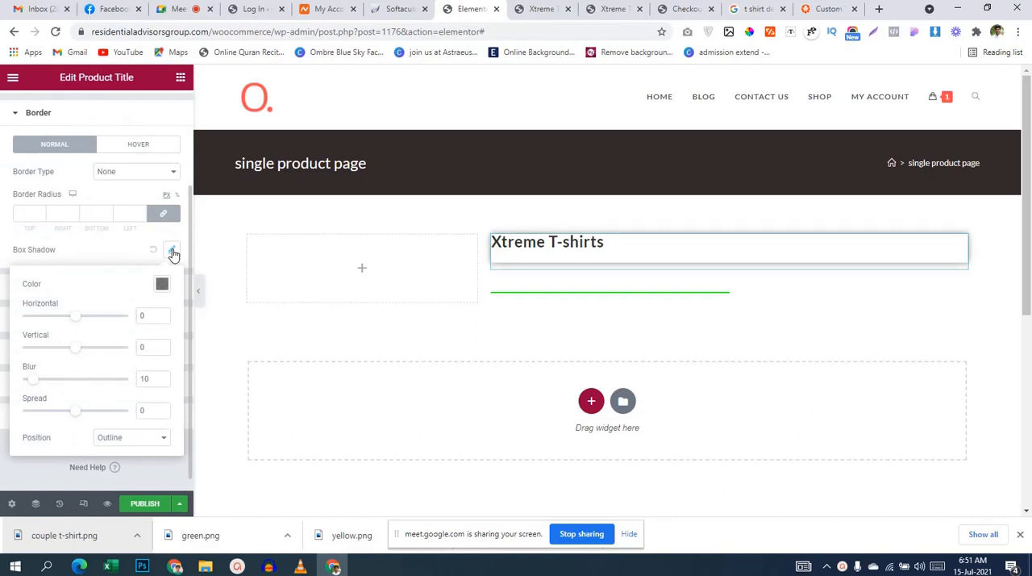
pyautogui.click(172, 252)
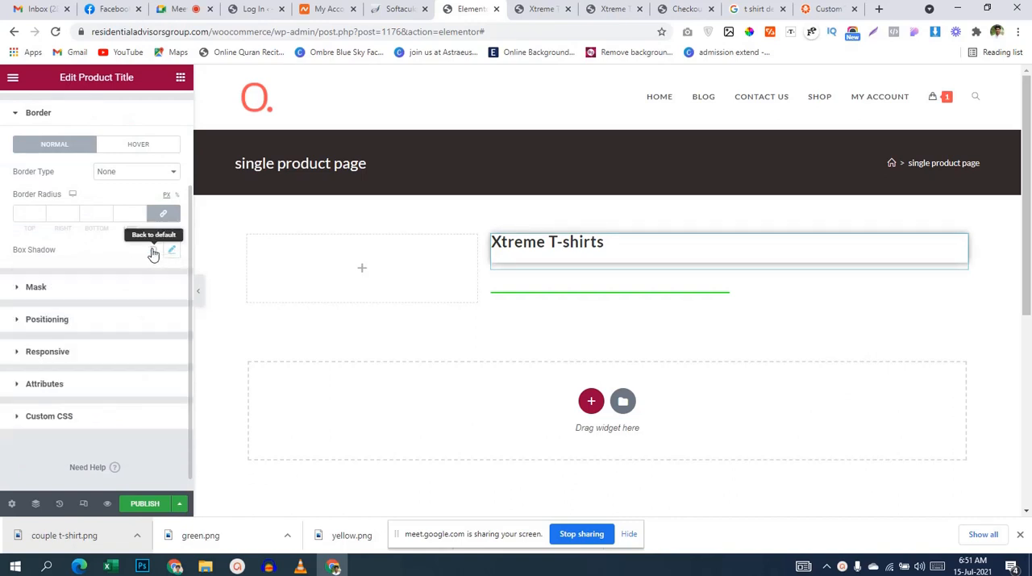
pyautogui.click(153, 249)
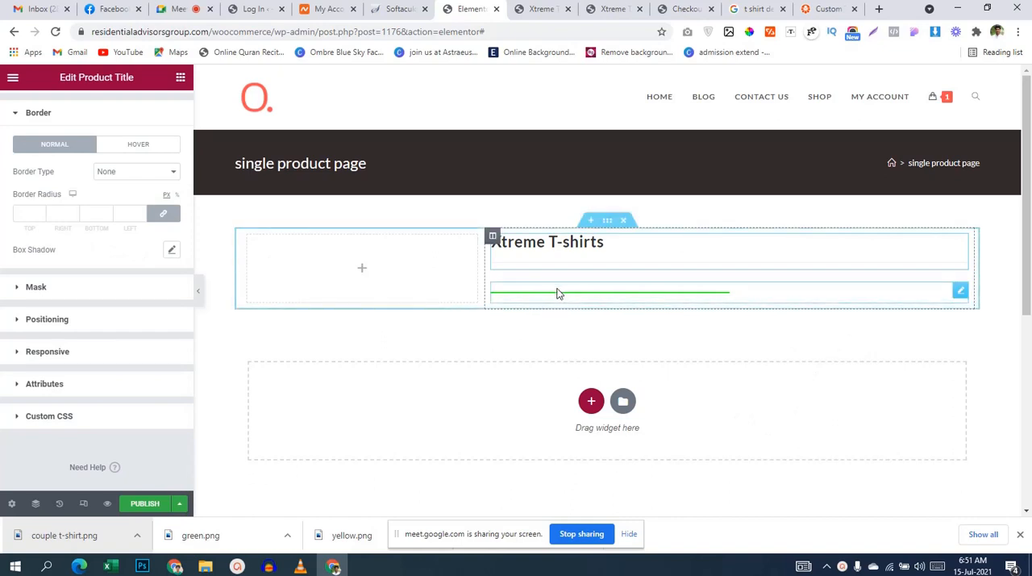
# Step: Reduce the gap of the divider below the product title to 2
pyautogui.click(586, 297)
pyautogui.click(96, 105)
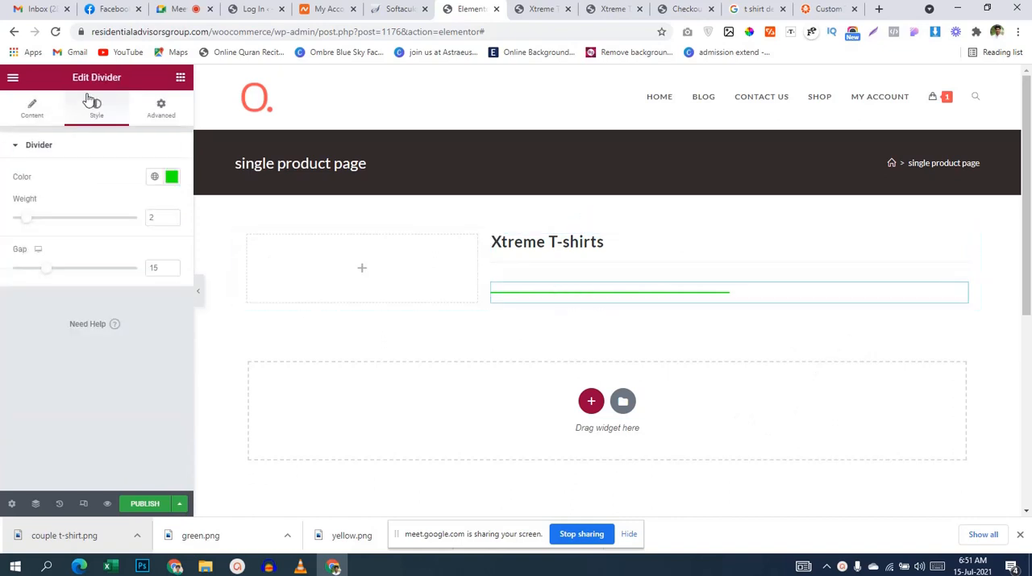
pyautogui.moveTo(46, 269); pyautogui.dragTo(2, 272)
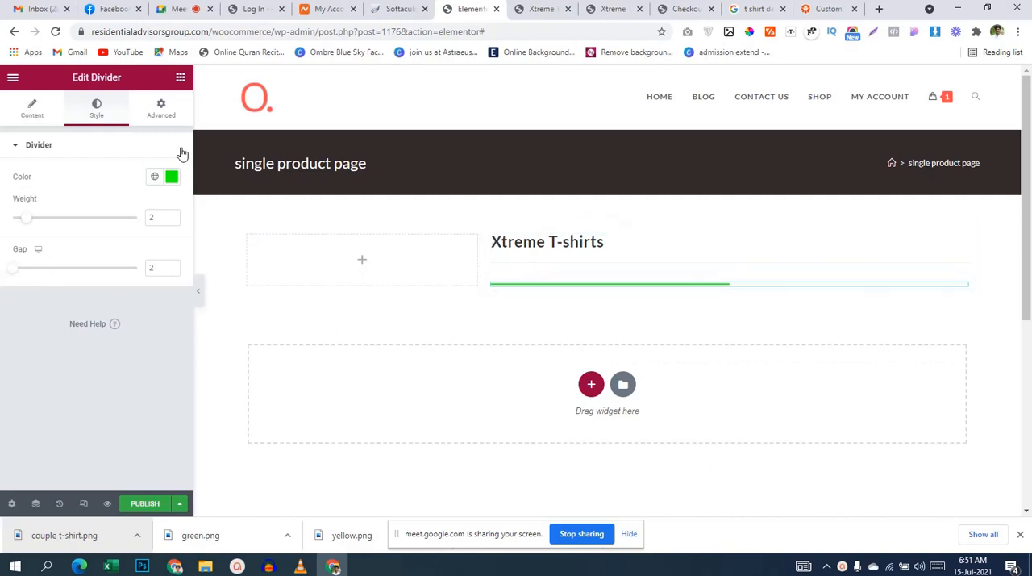
# Step: Unlink the divider's margin and padding sides, and set its top margin to -33 px to pull it up under the title
pyautogui.click(163, 119)
pyautogui.click(166, 237)
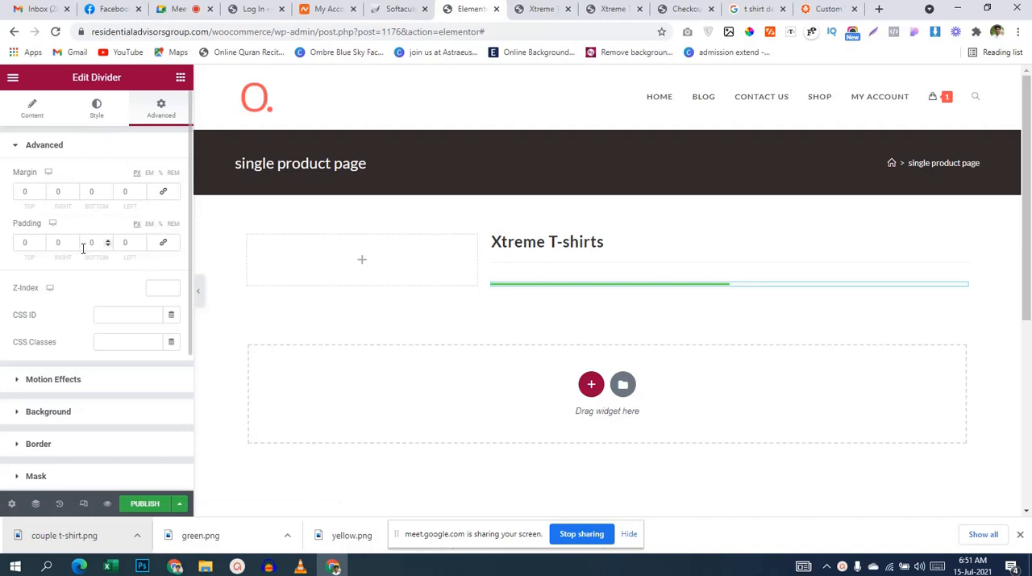
pyautogui.click(39, 193)
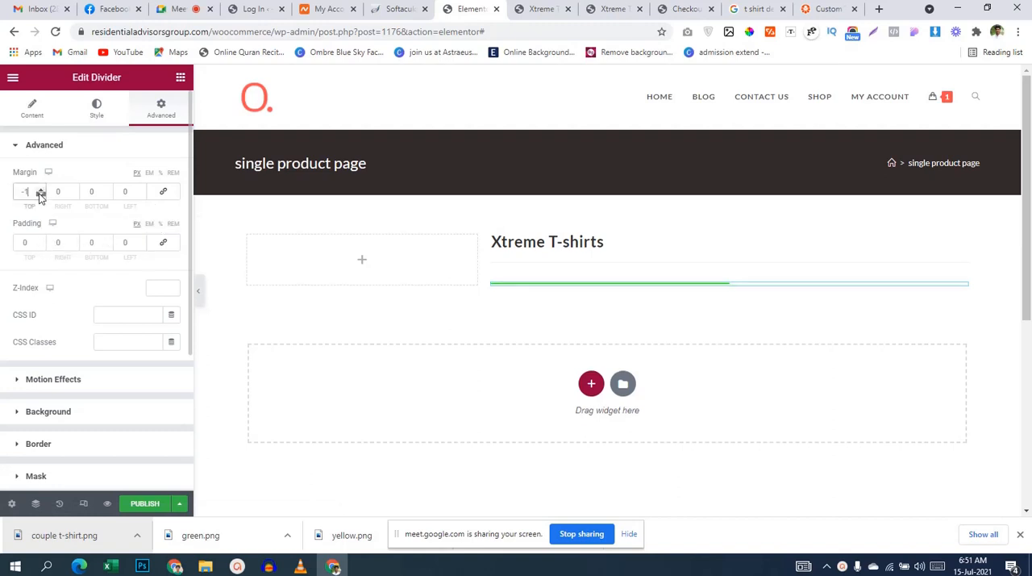
pyautogui.moveTo(38, 193); pyautogui.dragTo(38, 192)
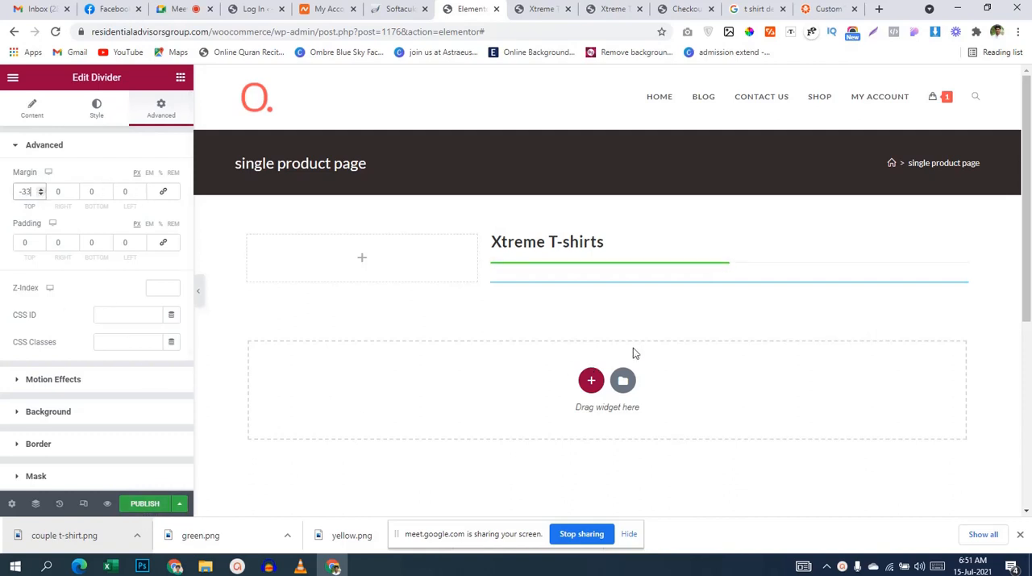
pyautogui.scroll(-1, 633, 353)
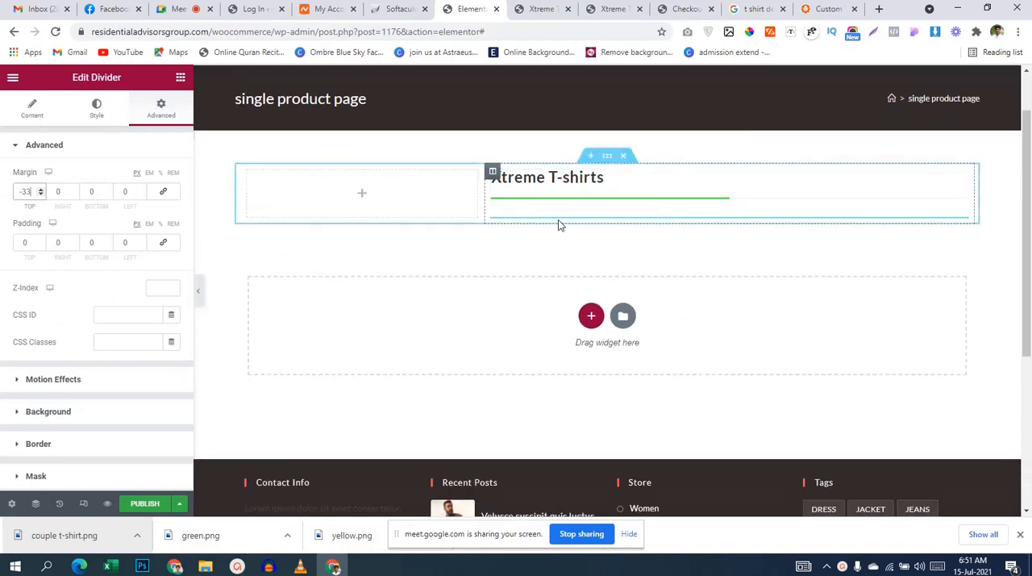
# Step: Check the live product page's layout, and widen the template's empty column to about half of the section
pyautogui.click(181, 78)
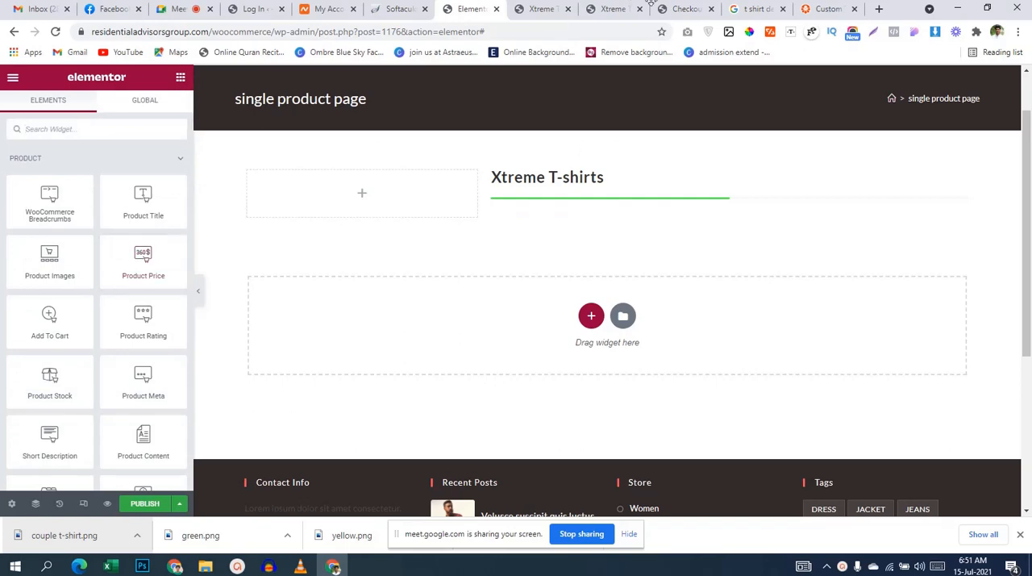
pyautogui.click(610, 10)
pyautogui.scroll(4, 682, 364)
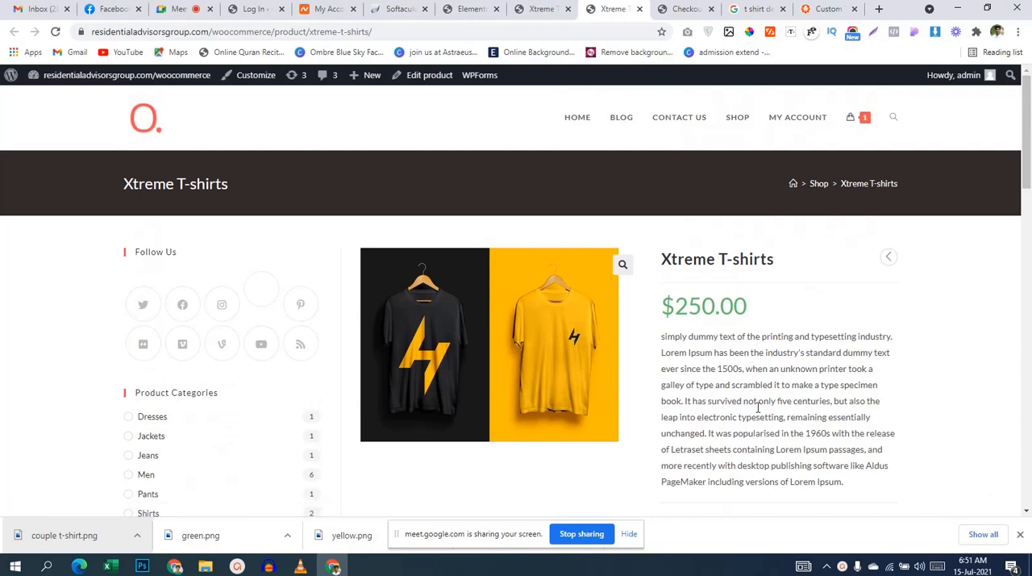
pyautogui.click(541, 11)
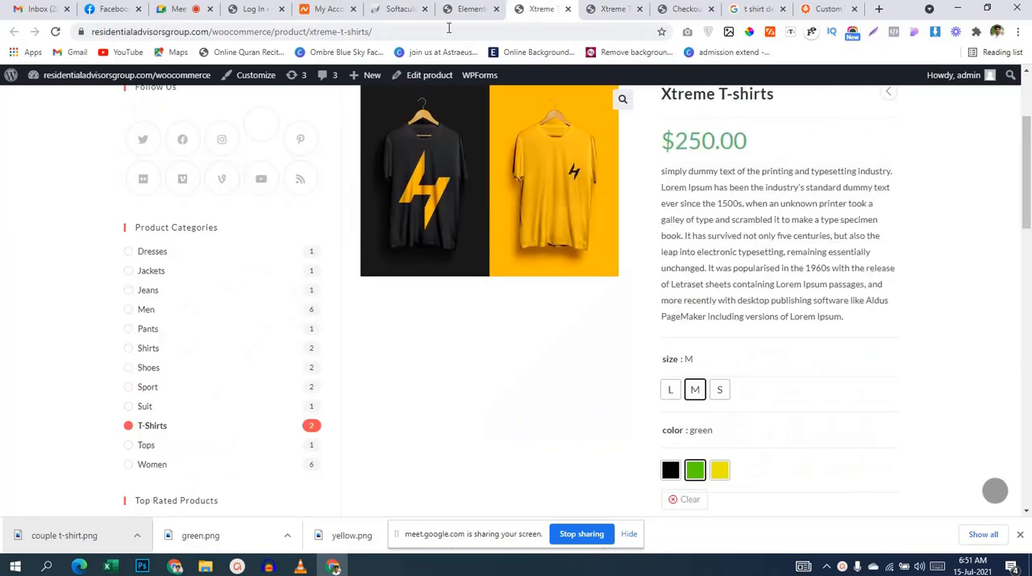
pyautogui.click(468, 10)
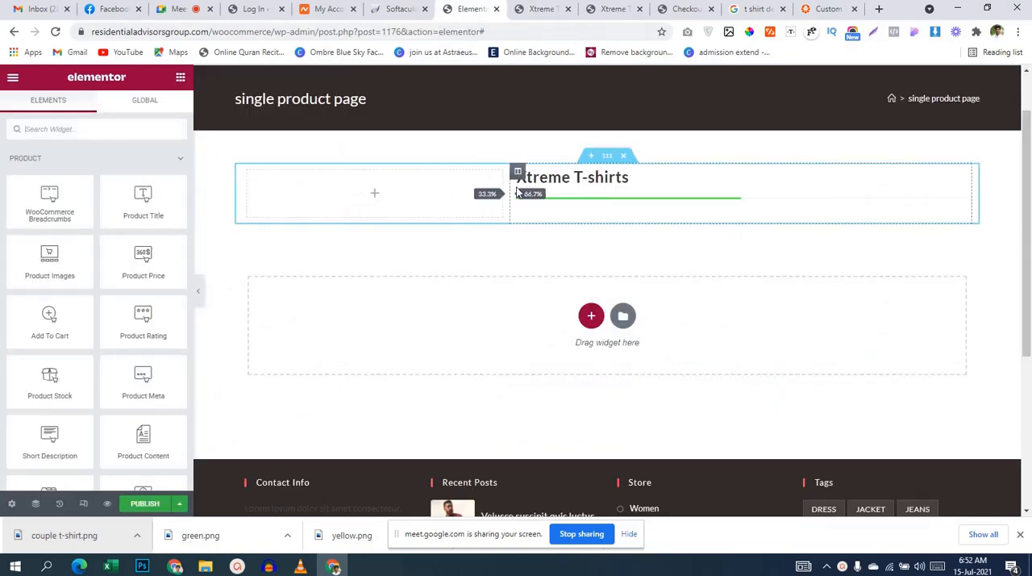
pyautogui.moveTo(517, 191); pyautogui.dragTo(607, 191)
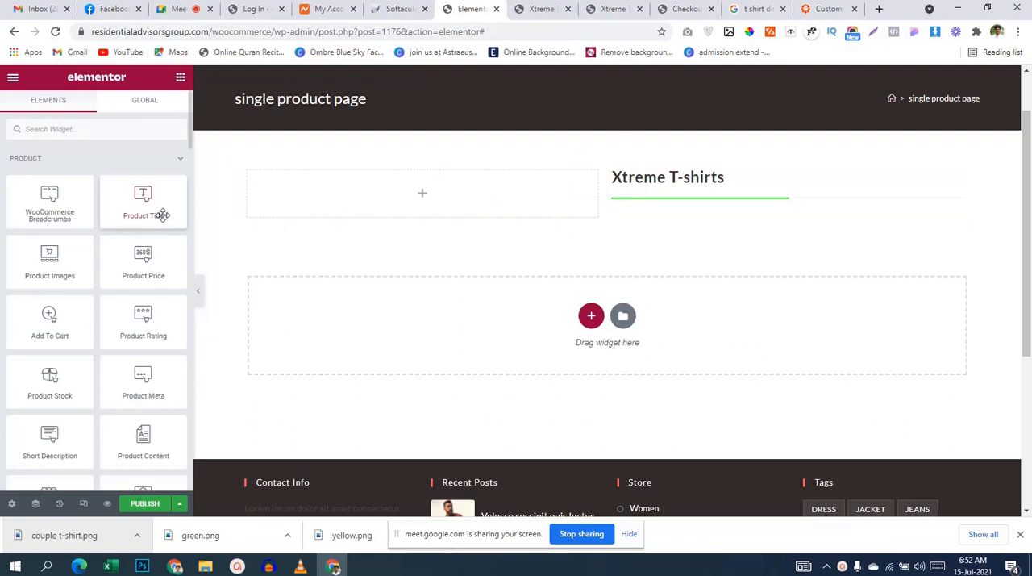
# Step: Place the Product Images widget in the empty column and look through its style options, keeping the border type None
pyautogui.moveTo(49, 258); pyautogui.dragTo(455, 207)
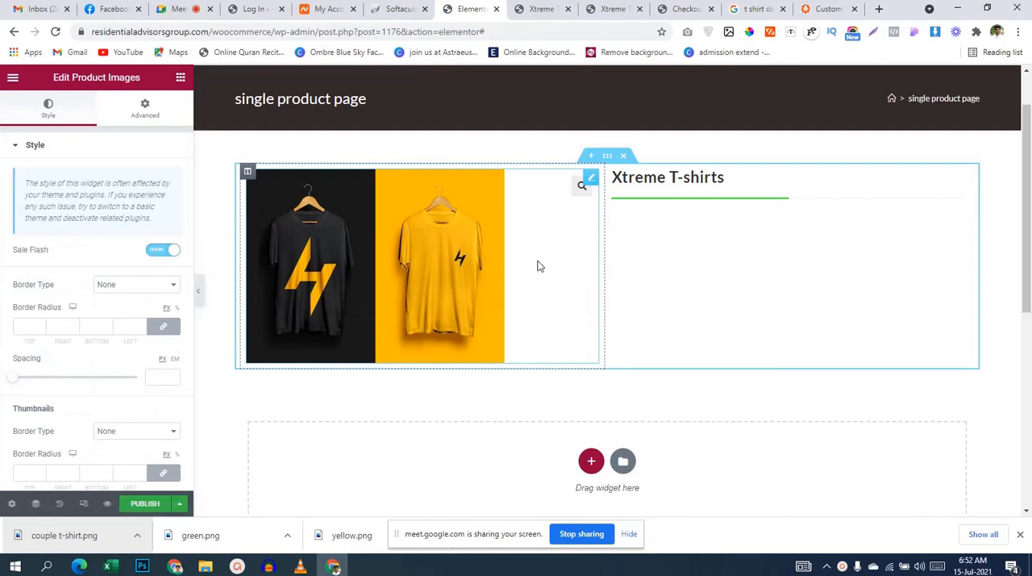
pyautogui.click(145, 288)
pyautogui.click(145, 295)
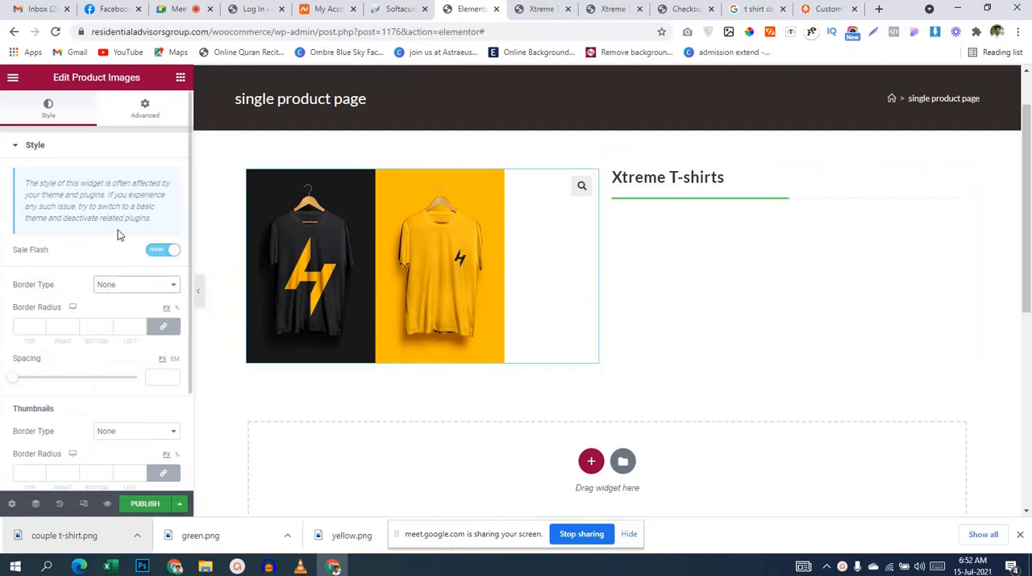
pyautogui.scroll(-2, 111, 331)
pyautogui.scroll(2, 110, 330)
pyautogui.click(60, 152)
pyautogui.click(60, 152)
# Step: Set the left margin of the product images to 60 px, with the other sides at 0
pyautogui.click(153, 111)
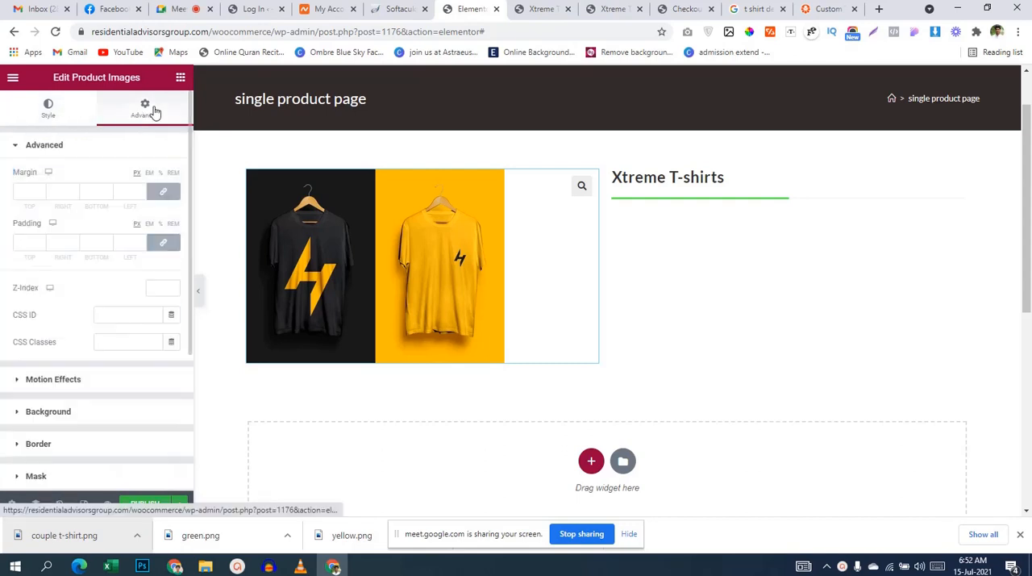
pyautogui.click(120, 187)
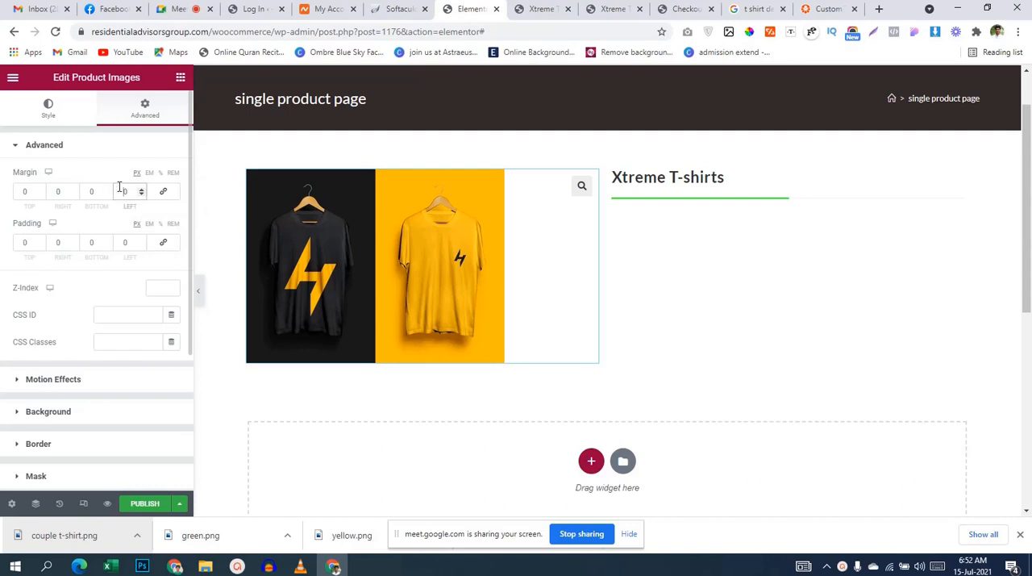
pyautogui.write('5')
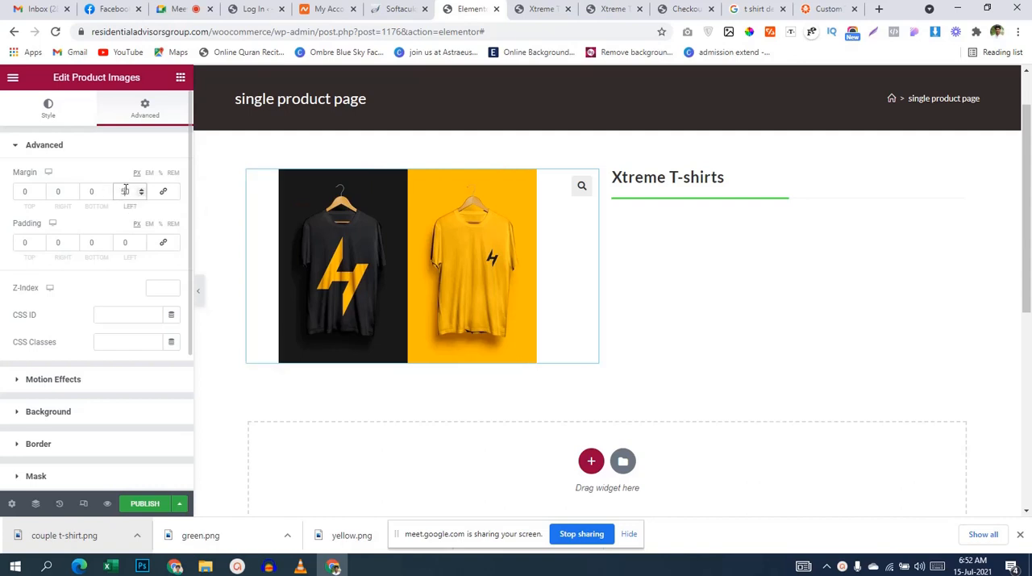
pyautogui.write('6')
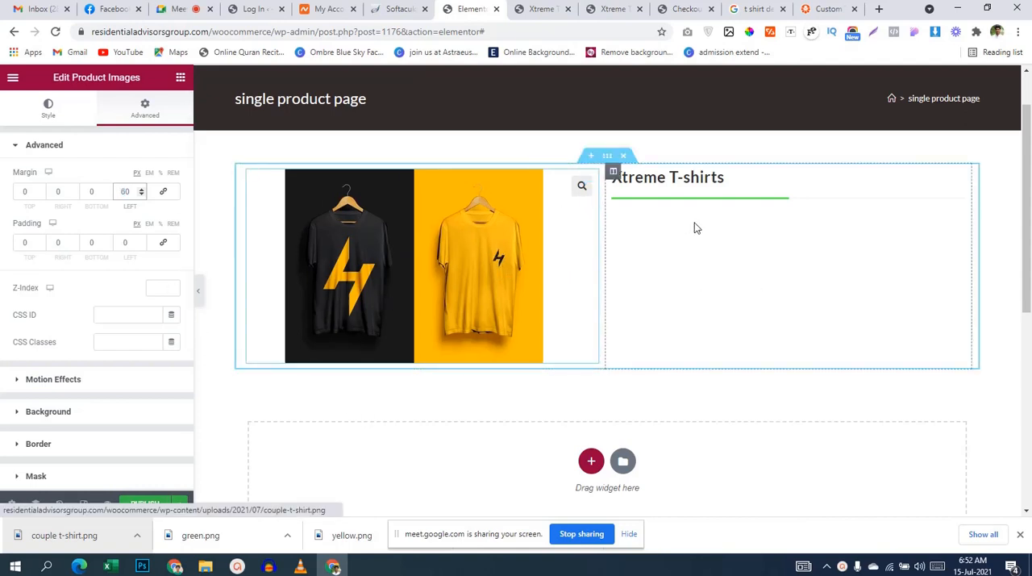
# Step: Check the live product page's layout, and place the Product Price widget under the product title in the template
pyautogui.click(608, 9)
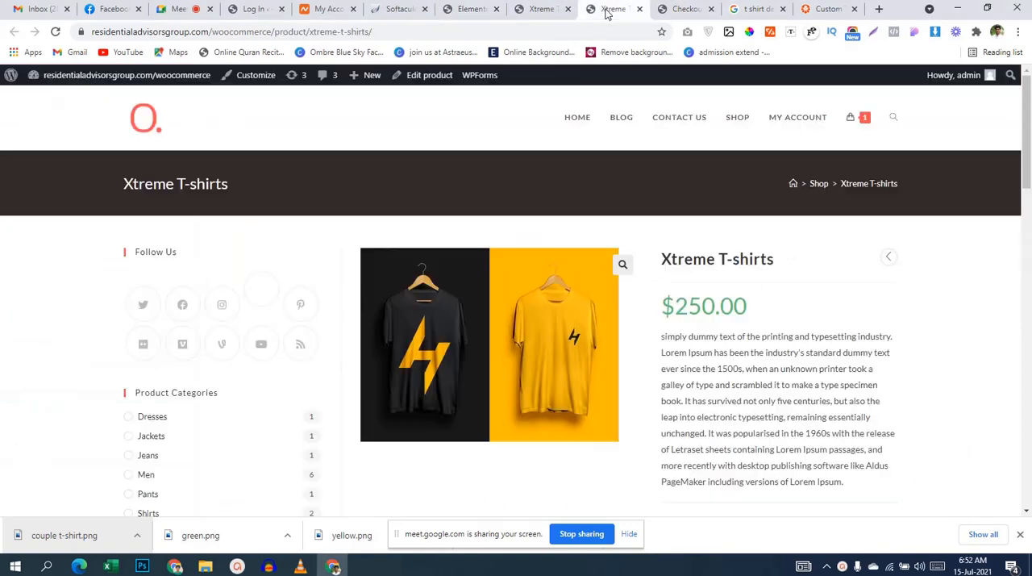
pyautogui.click(530, 9)
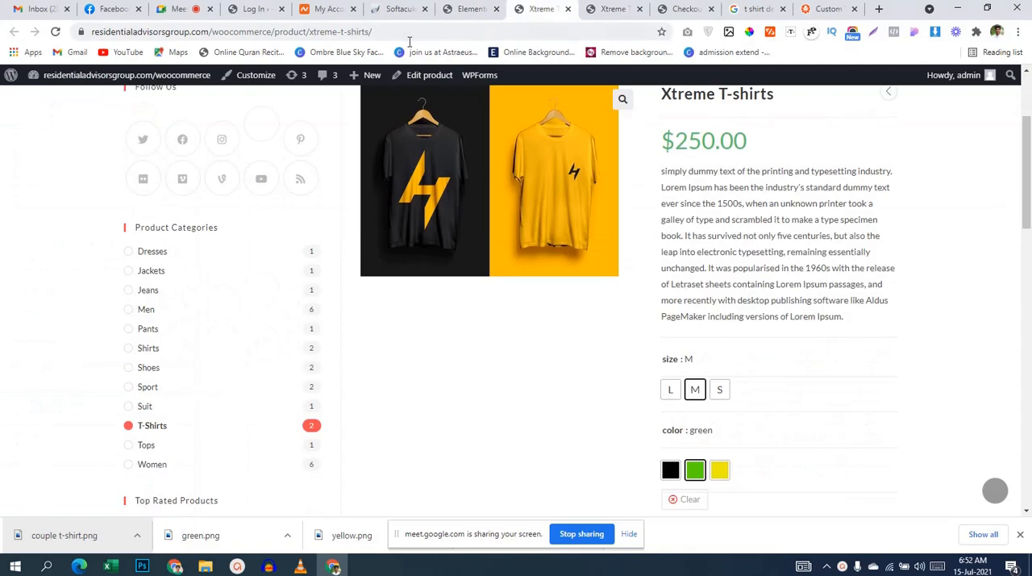
pyautogui.click(473, 8)
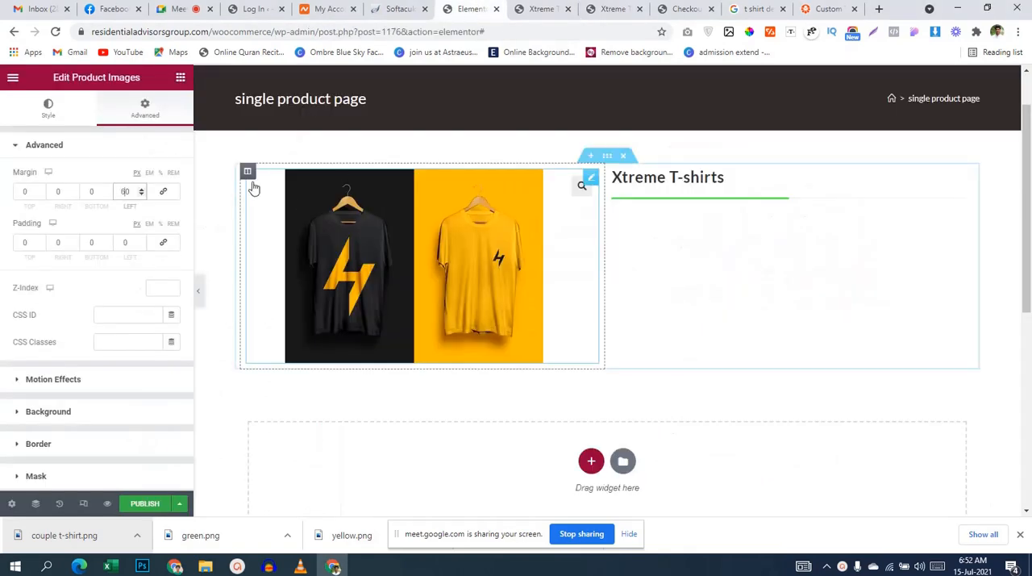
pyautogui.click(181, 77)
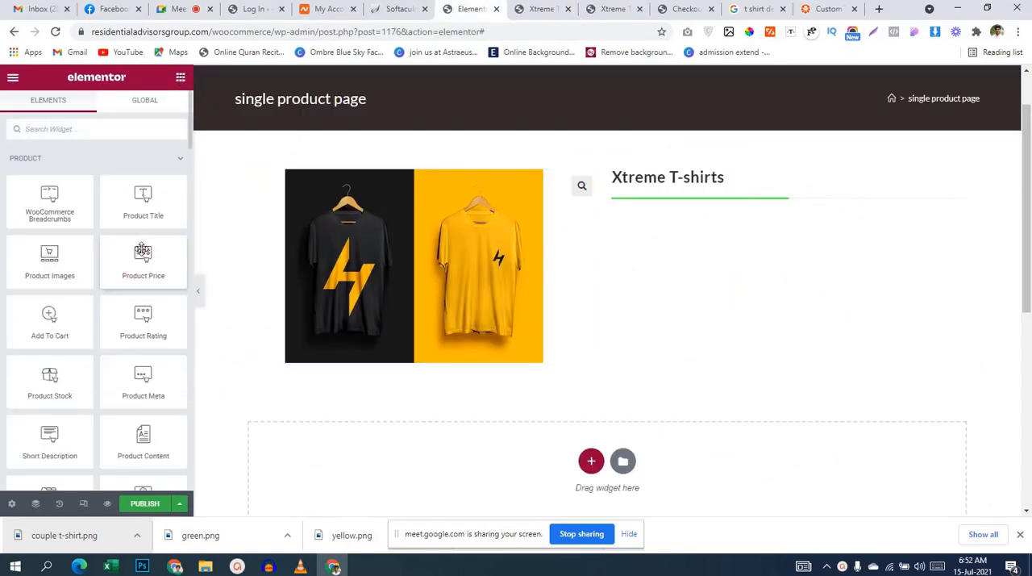
pyautogui.moveTo(143, 262); pyautogui.dragTo(689, 195)
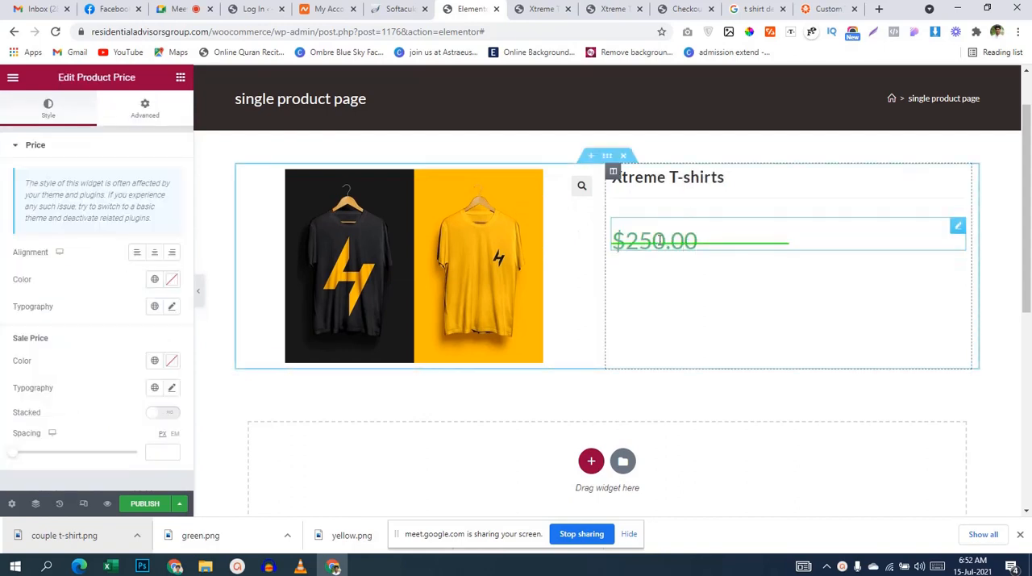
# Step: Move the divider between the product title and the product price in the column's element order
pyautogui.moveTo(958, 231); pyautogui.dragTo(938, 266)
pyautogui.rightClick(835, 287)
pyautogui.click(885, 442)
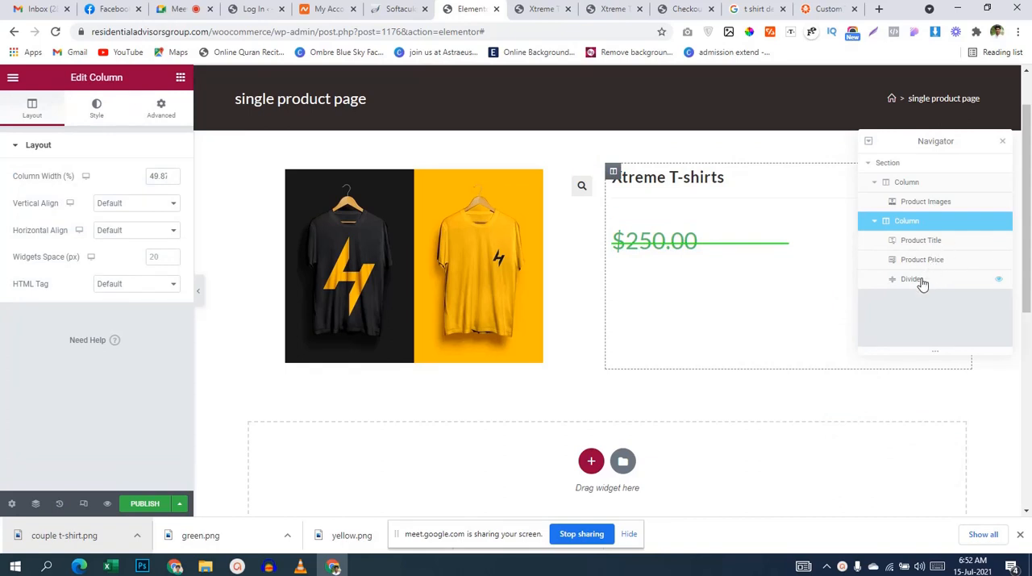
pyautogui.moveTo(921, 281); pyautogui.dragTo(922, 254)
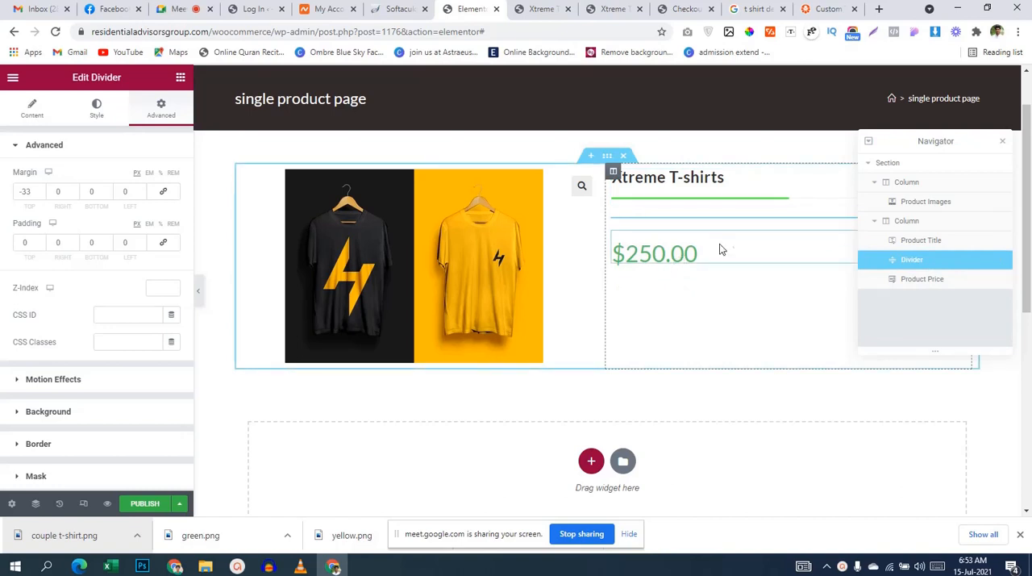
# Step: Copy the title divider's color and apply it to the Product Price as #12FF00
pyautogui.click(723, 202)
pyautogui.click(659, 212)
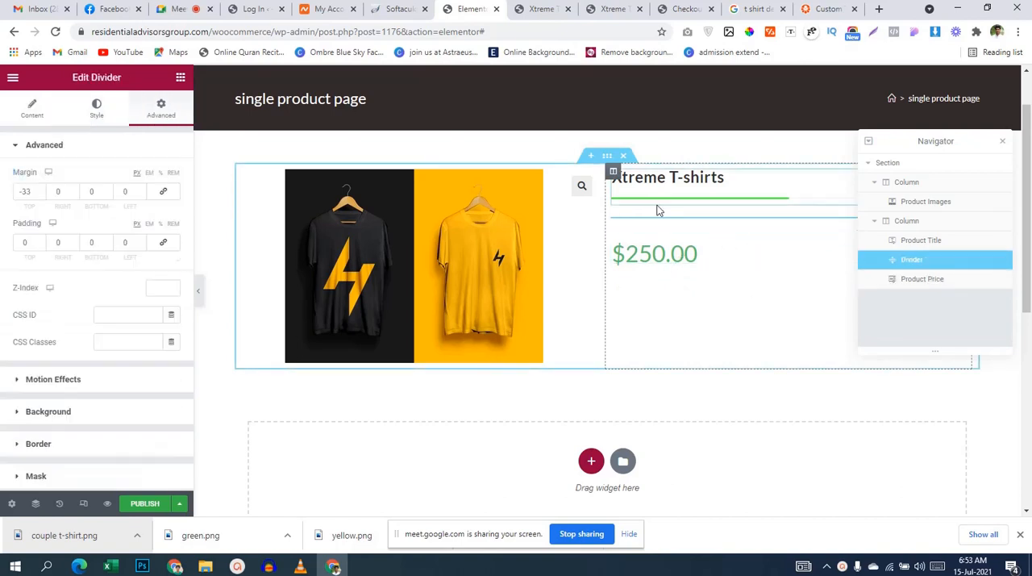
pyautogui.click(95, 115)
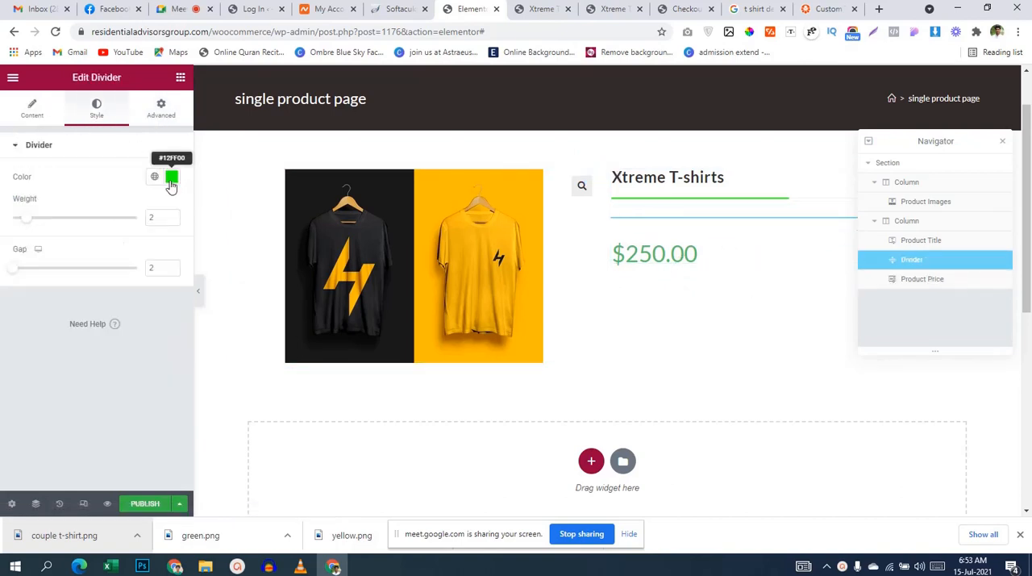
pyautogui.click(171, 178)
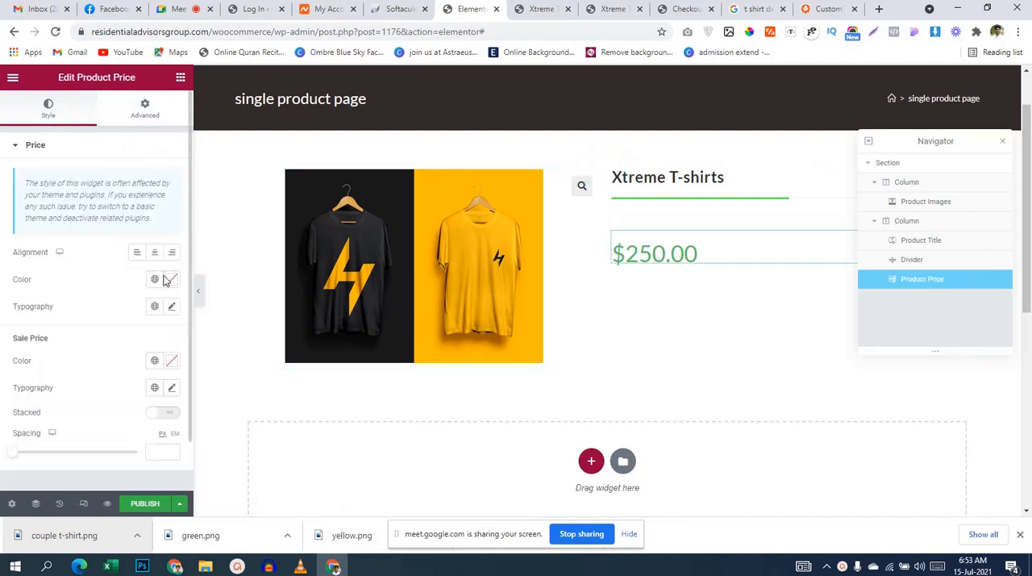
pyautogui.click(166, 281)
pyautogui.hotkey('ctrl', 'v')
pyautogui.click(1, 289)
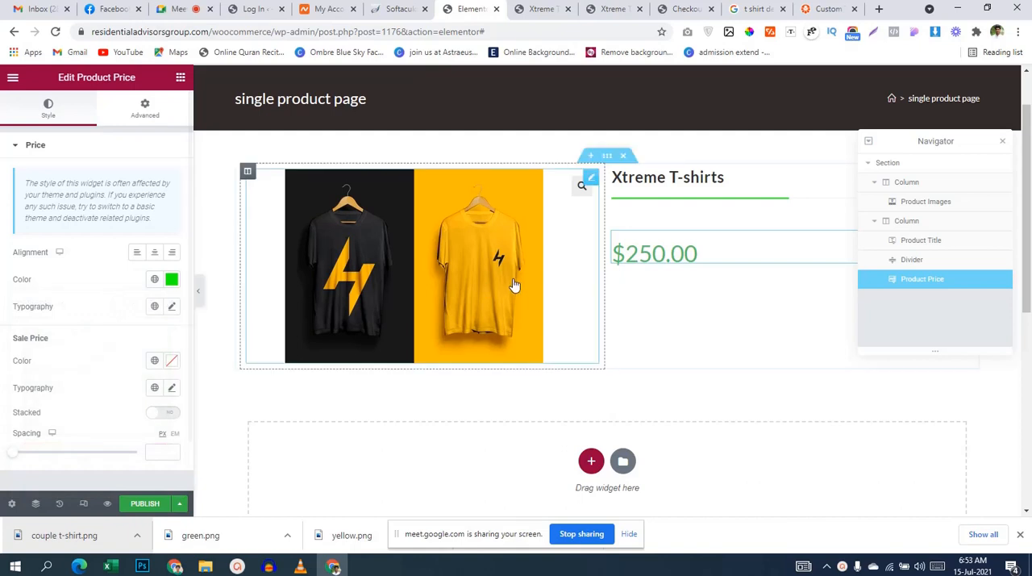
# Step: Copy the divider's color again and set the Sale Price color of the Product Price widget to #12FF00
pyautogui.click(687, 204)
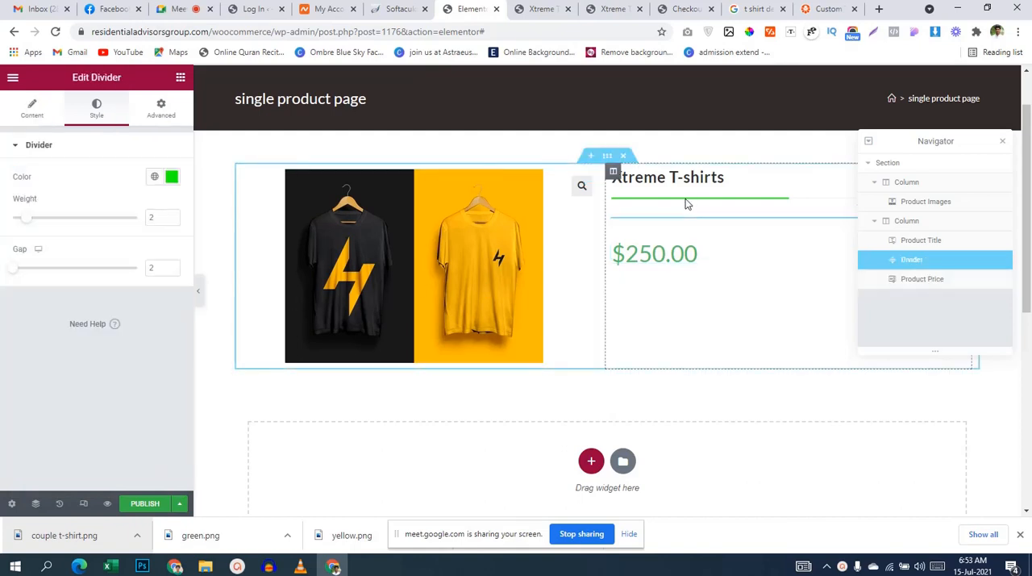
pyautogui.click(171, 177)
pyautogui.hotkey('ctrl', 'c')
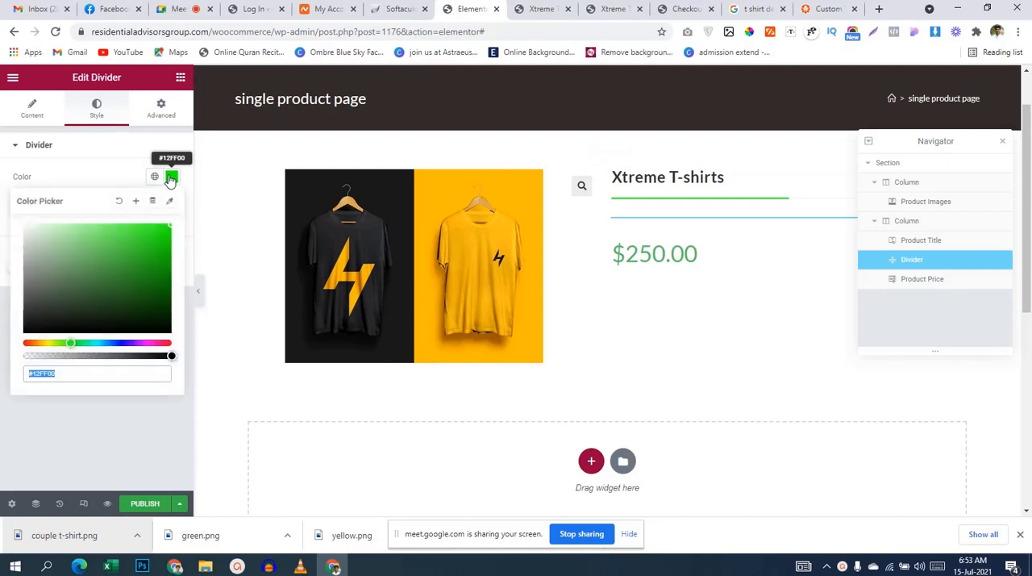
pyautogui.click(712, 248)
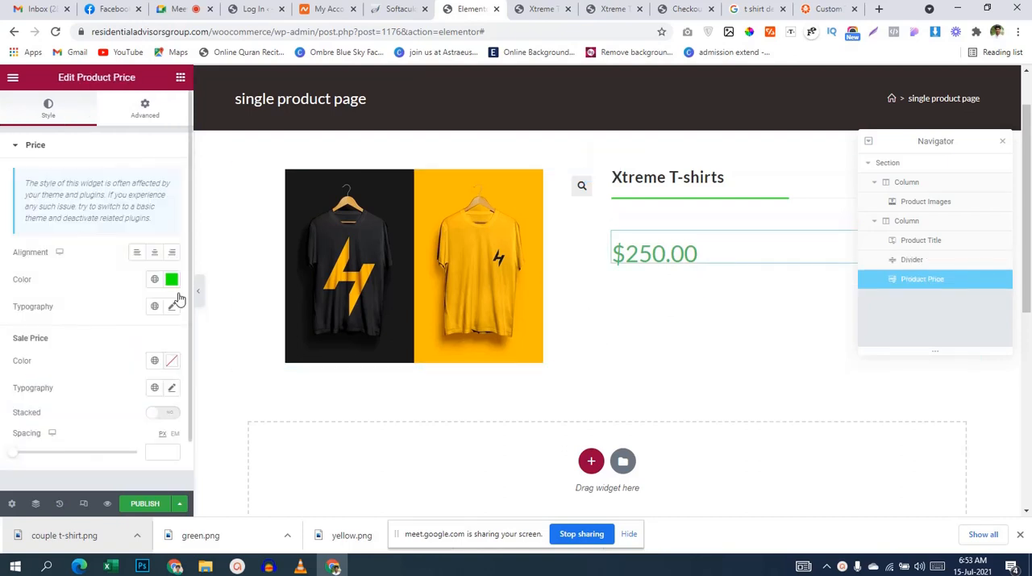
pyautogui.click(170, 362)
pyautogui.hotkey('ctrl', 'v')
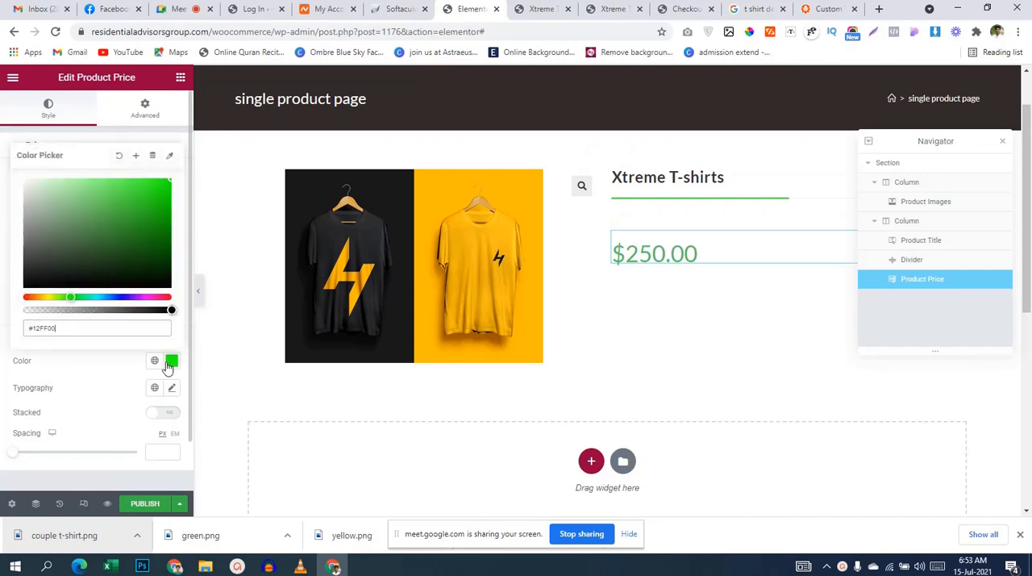
pyautogui.click(2, 311)
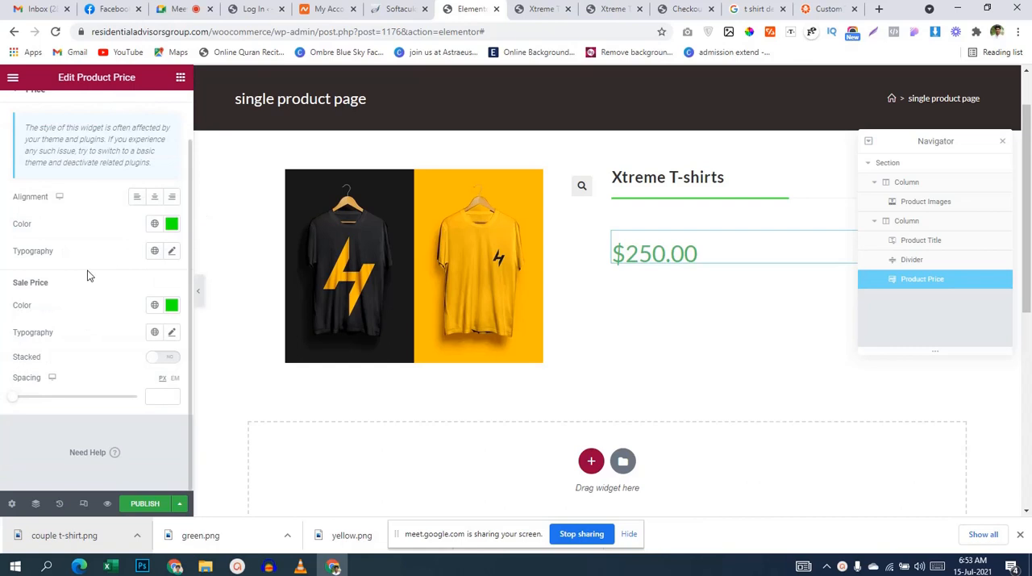
pyautogui.scroll(1, 89, 275)
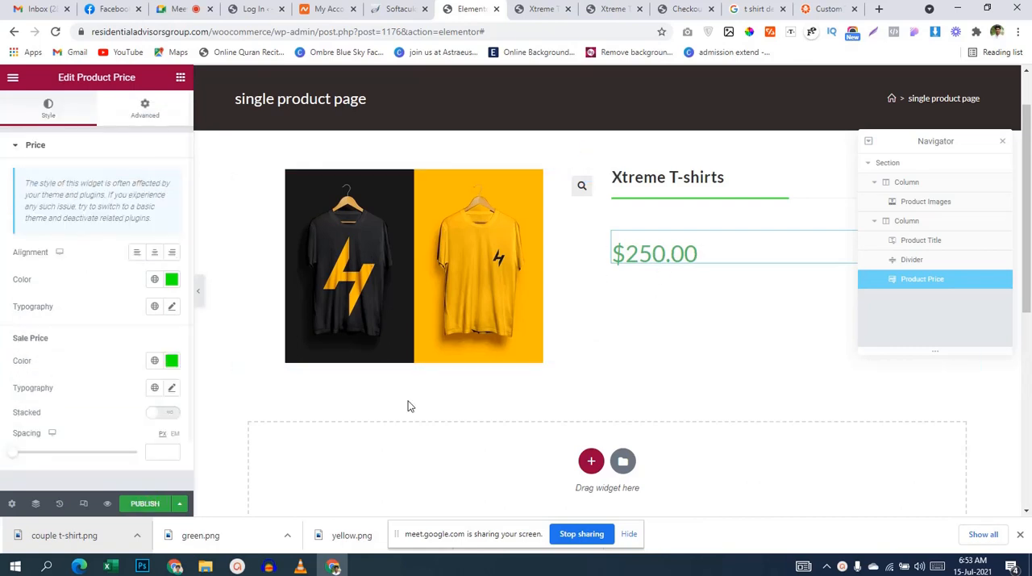
# Step: Check which element follows the price on the live product page, and place the Short Description widget below the price
pyautogui.scroll(-1, 587, 357)
pyautogui.scroll(-2, 587, 354)
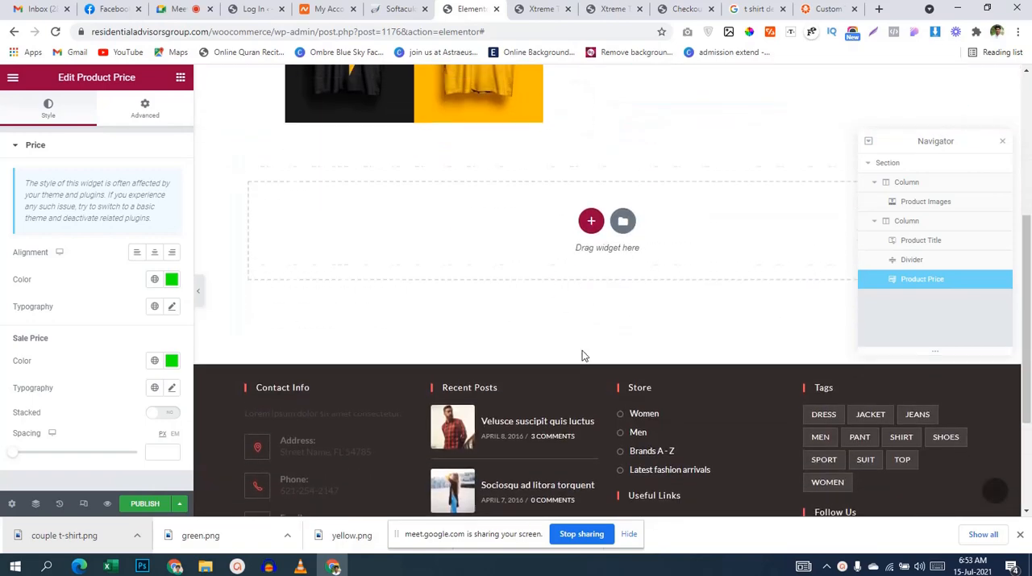
pyautogui.scroll(3, 583, 354)
pyautogui.click(543, 10)
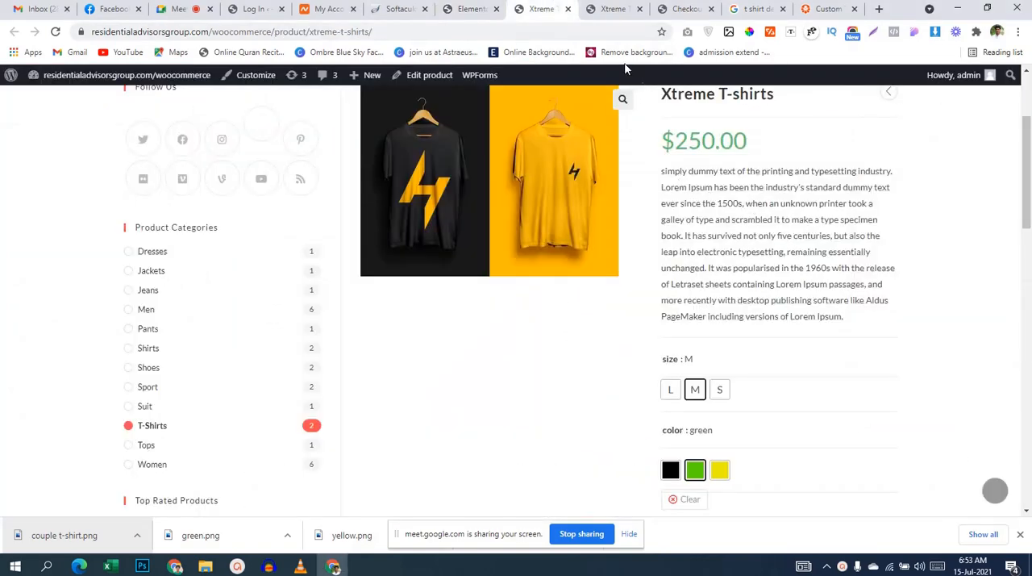
pyautogui.click(595, 13)
pyautogui.click(459, 8)
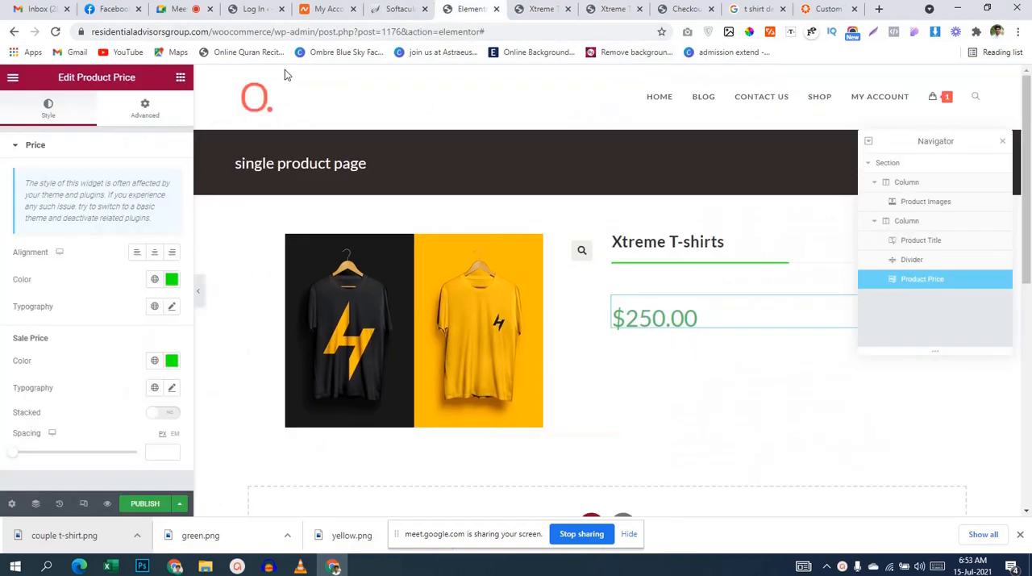
pyautogui.click(180, 78)
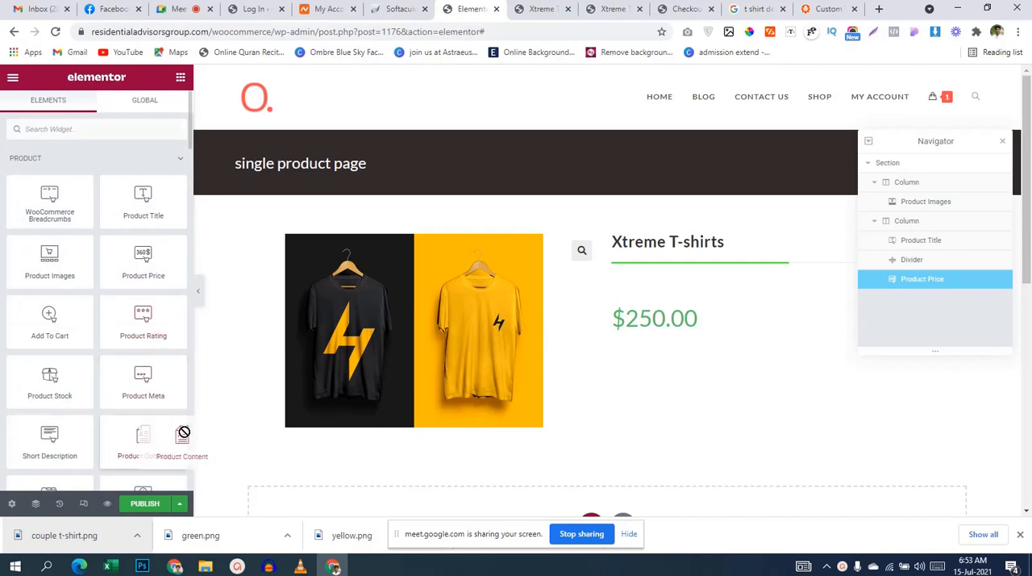
pyautogui.moveTo(81, 444); pyautogui.dragTo(666, 333)
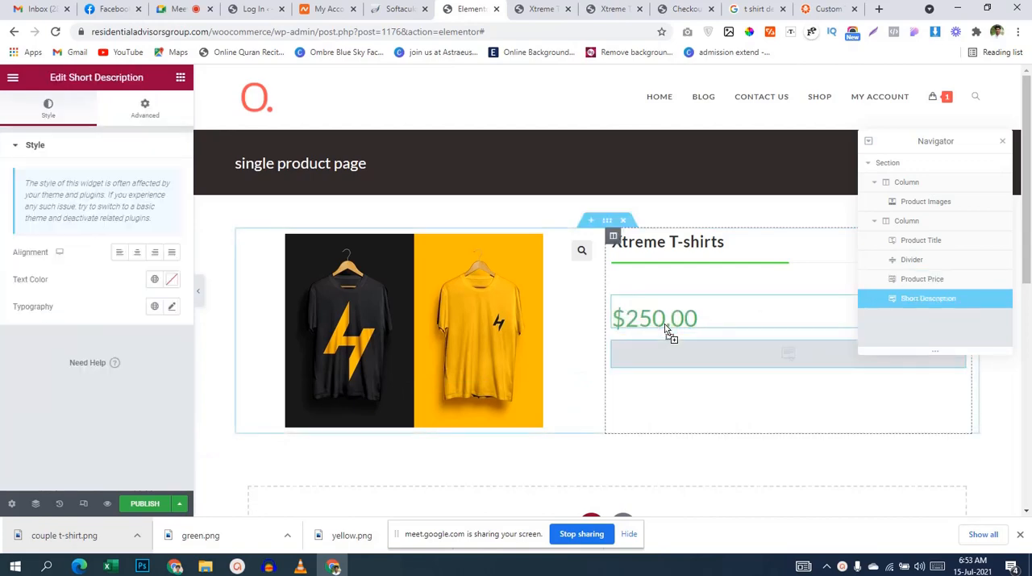
# Step: Review the placed short description and compare it with the elements under the description on the live product page
pyautogui.scroll(-3, 709, 323)
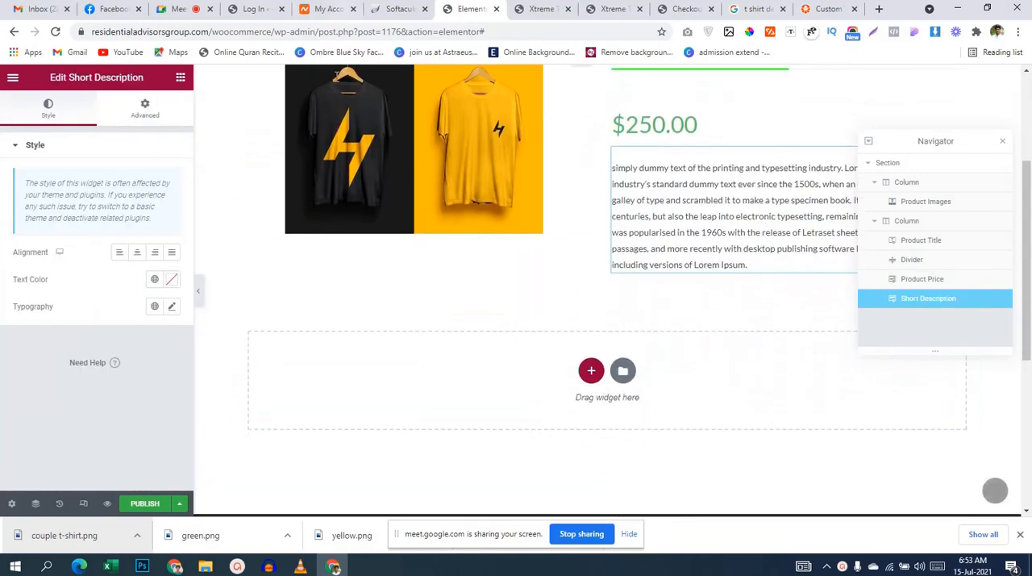
pyautogui.scroll(1, 678, 180)
pyautogui.click(619, 9)
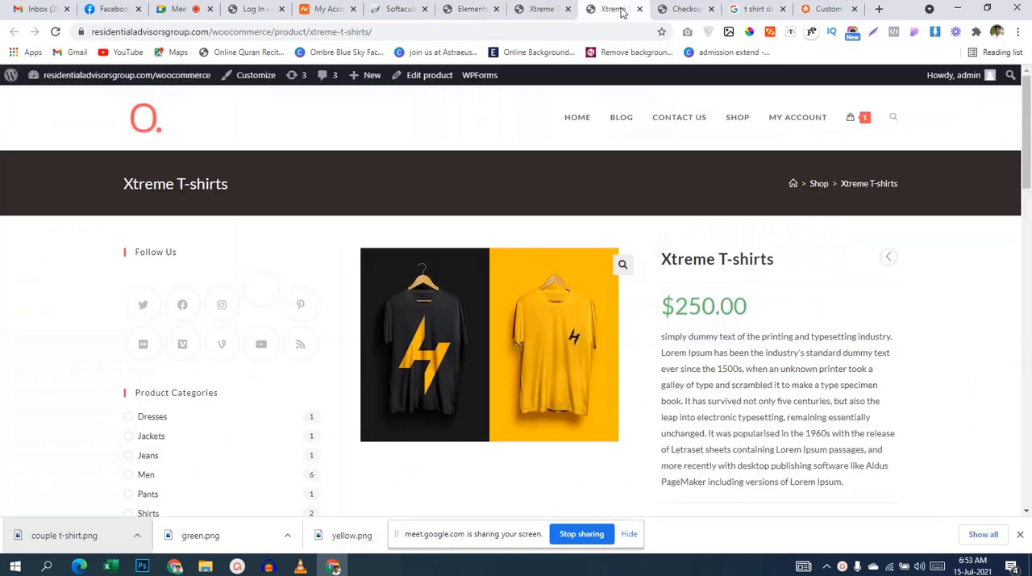
pyautogui.scroll(-4, 756, 318)
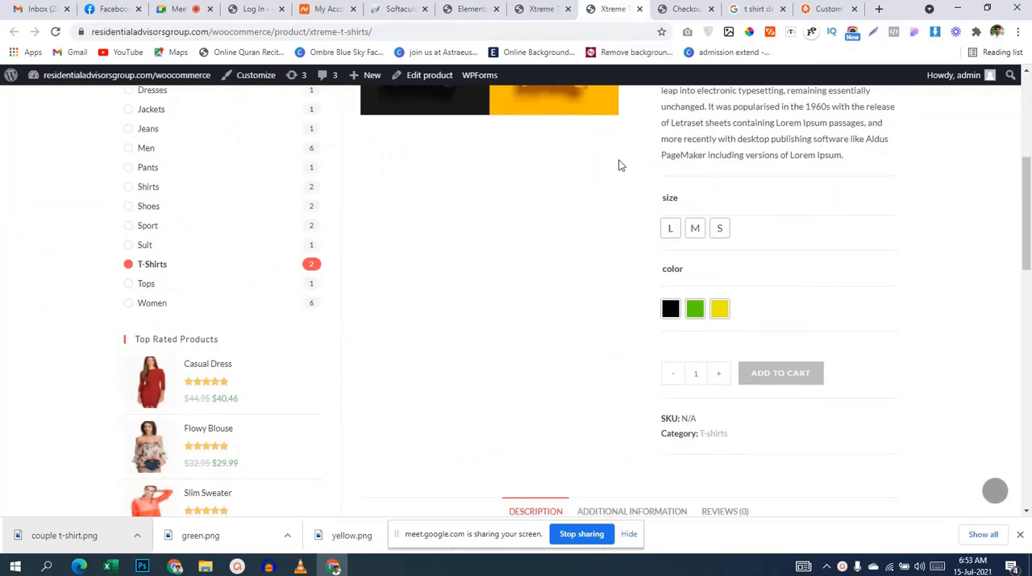
pyautogui.click(551, 15)
pyautogui.scroll(3, 224, 268)
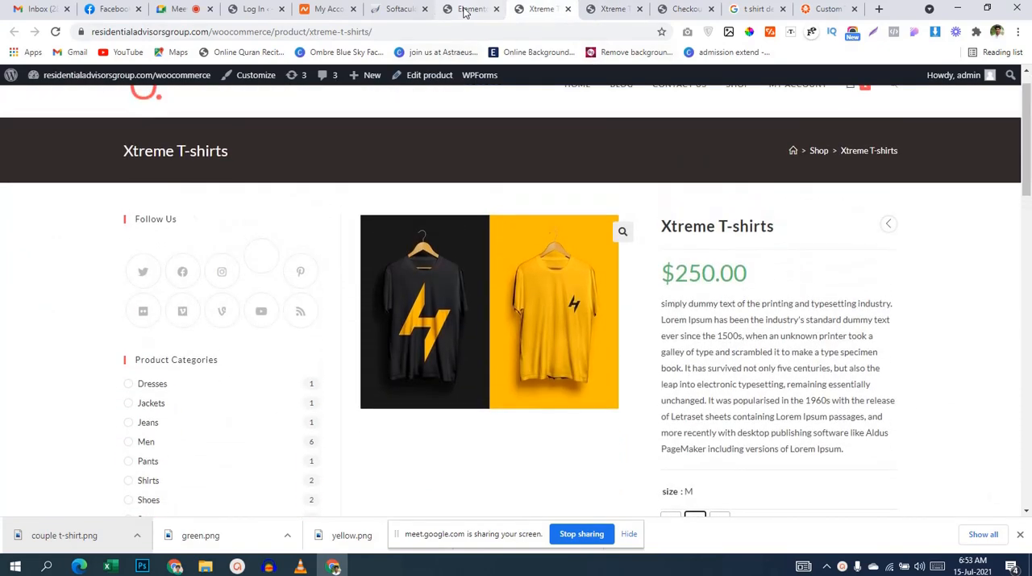
pyautogui.click(464, 11)
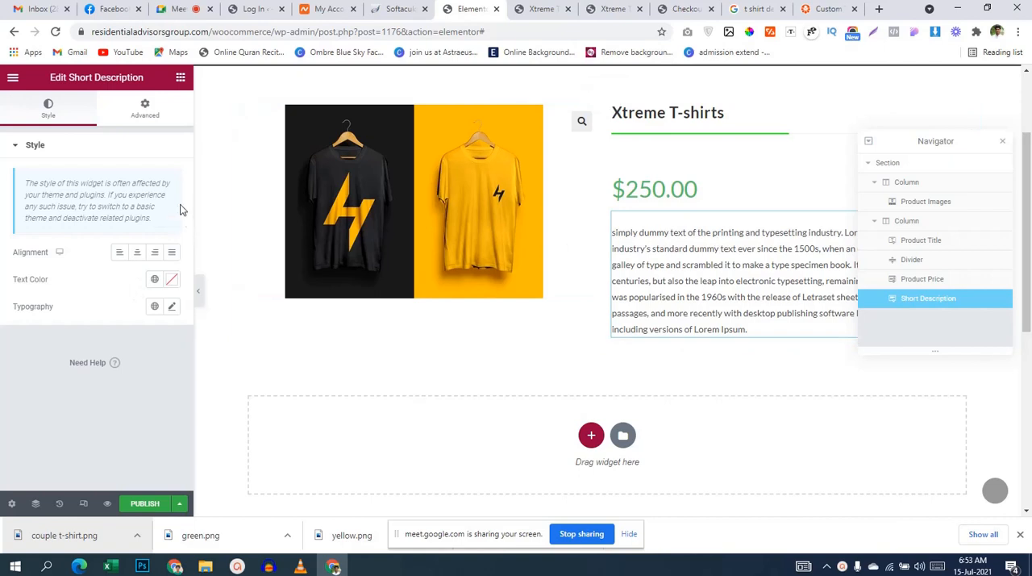
# Step: Try the Product Meta widget between the price and the short description, and delete it from the column
pyautogui.click(180, 78)
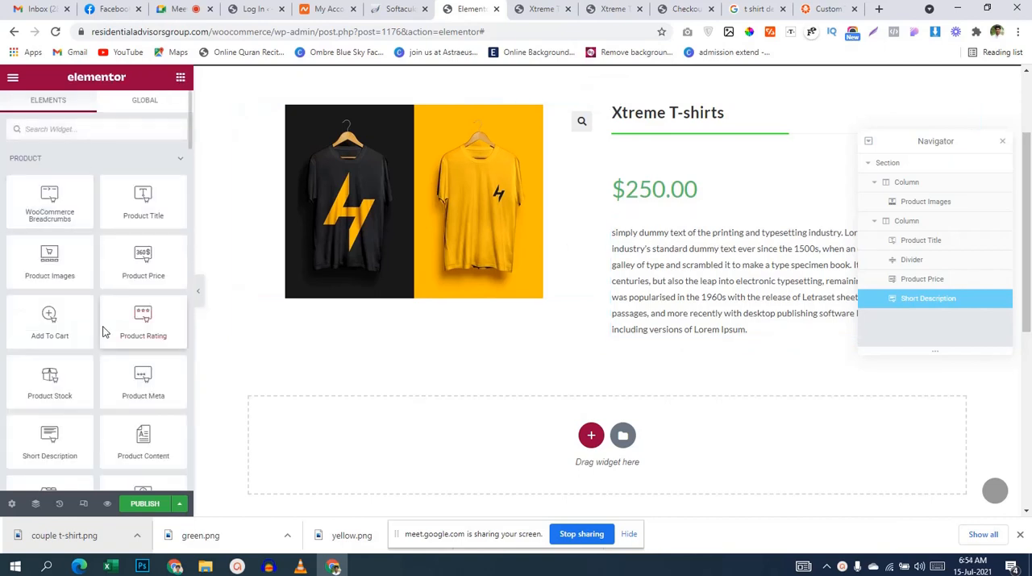
pyautogui.scroll(-2, 103, 331)
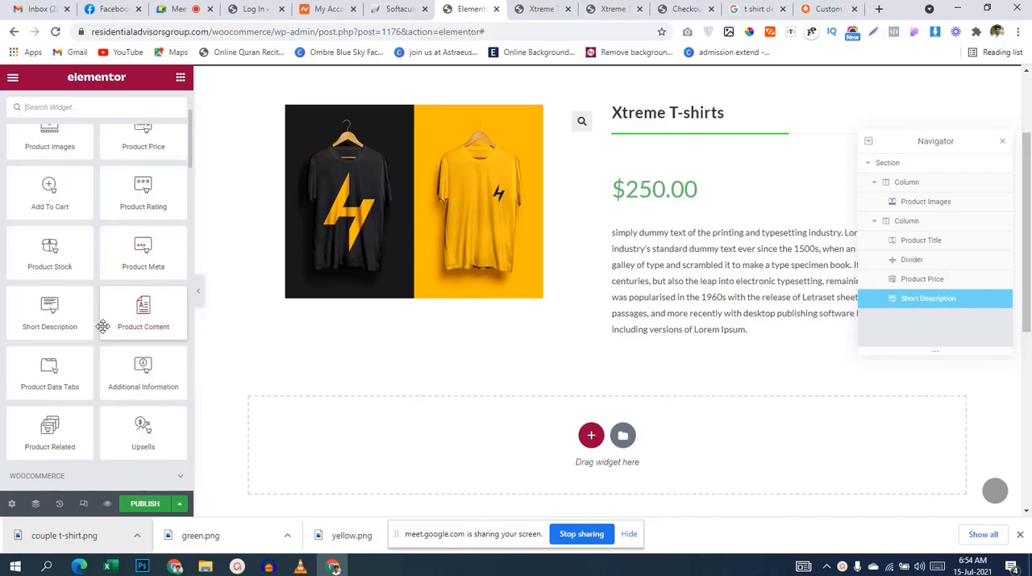
pyautogui.scroll(2, 102, 326)
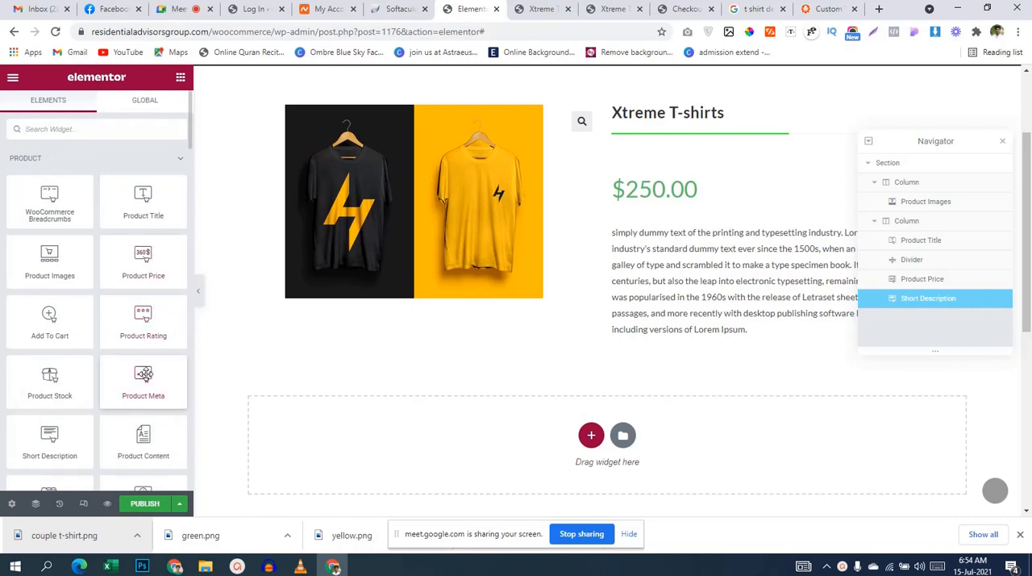
pyautogui.moveTo(143, 372); pyautogui.dragTo(719, 240)
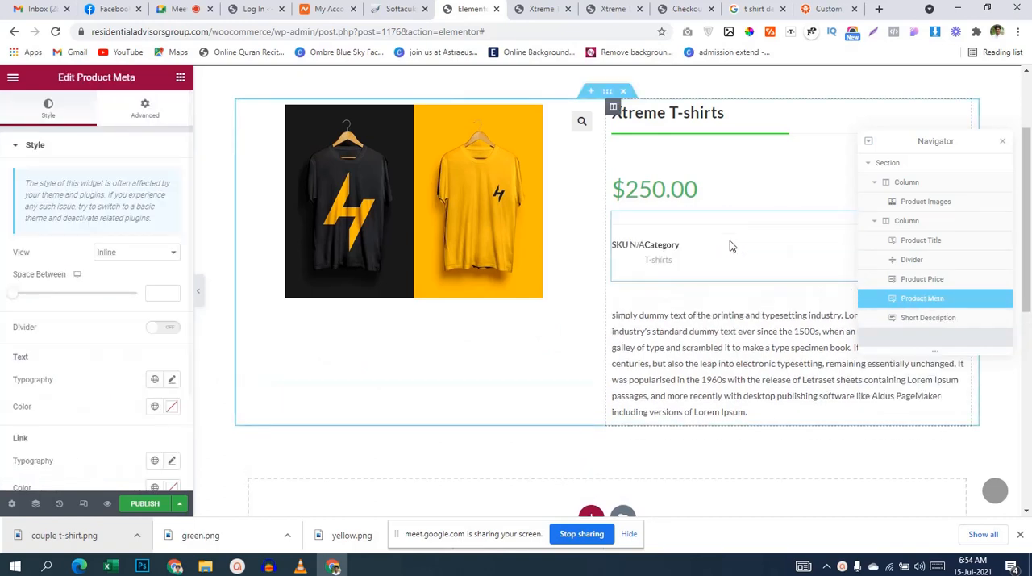
pyautogui.rightClick(717, 245)
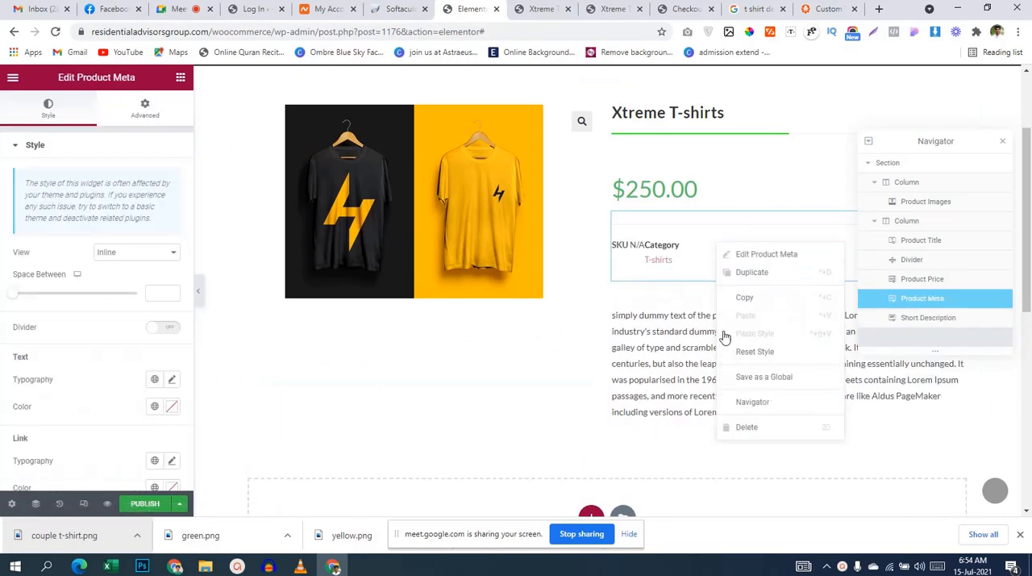
pyautogui.click(747, 429)
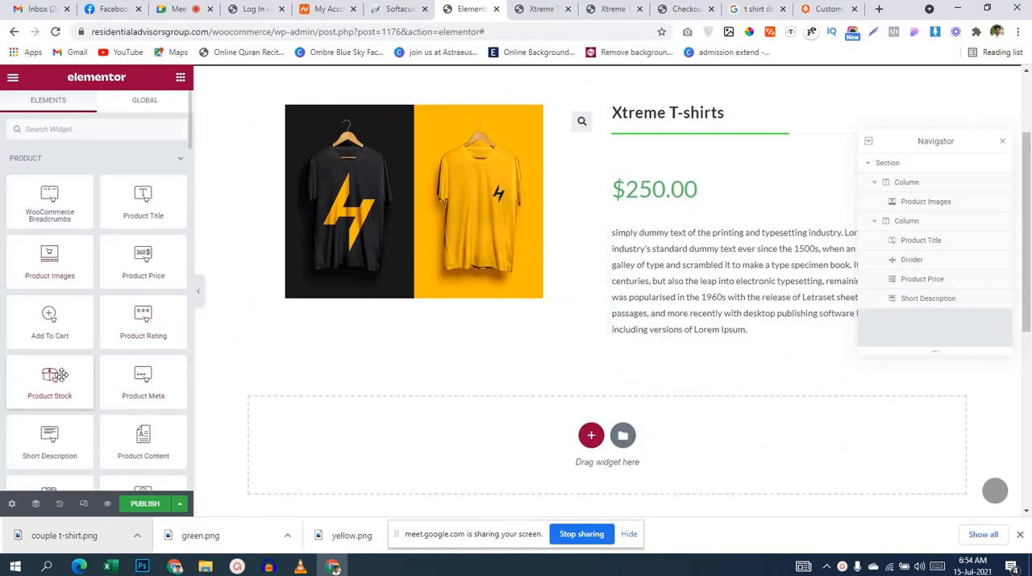
# Step: Find the Add To Cart widget among the product widgets and place it below the short description
pyautogui.scroll(-1, 64, 369)
pyautogui.scroll(-4, 77, 364)
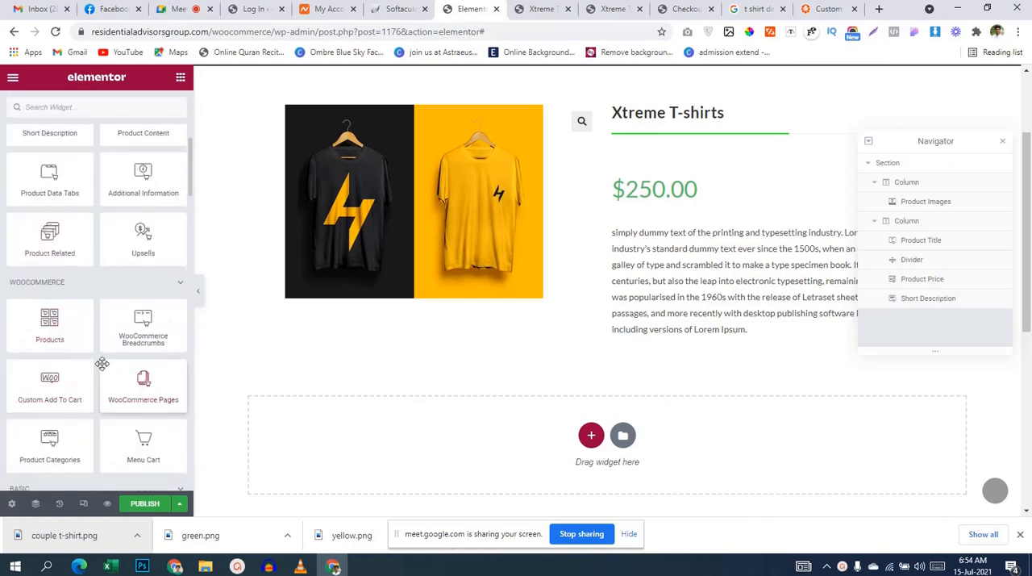
pyautogui.scroll(-1, 96, 368)
pyautogui.scroll(-1, 95, 368)
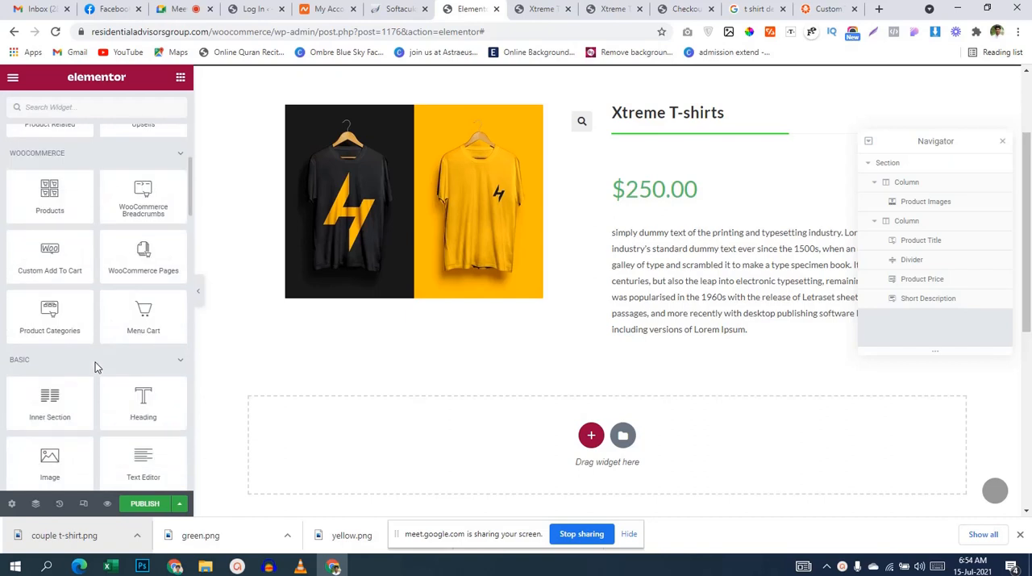
pyautogui.scroll(-1, 95, 367)
pyautogui.scroll(6, 96, 368)
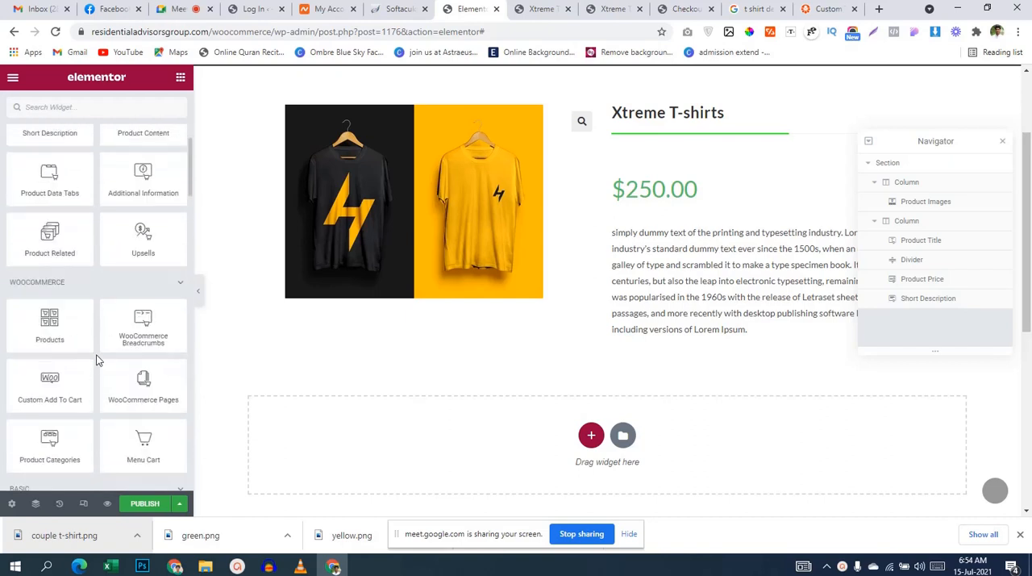
pyautogui.scroll(1, 96, 360)
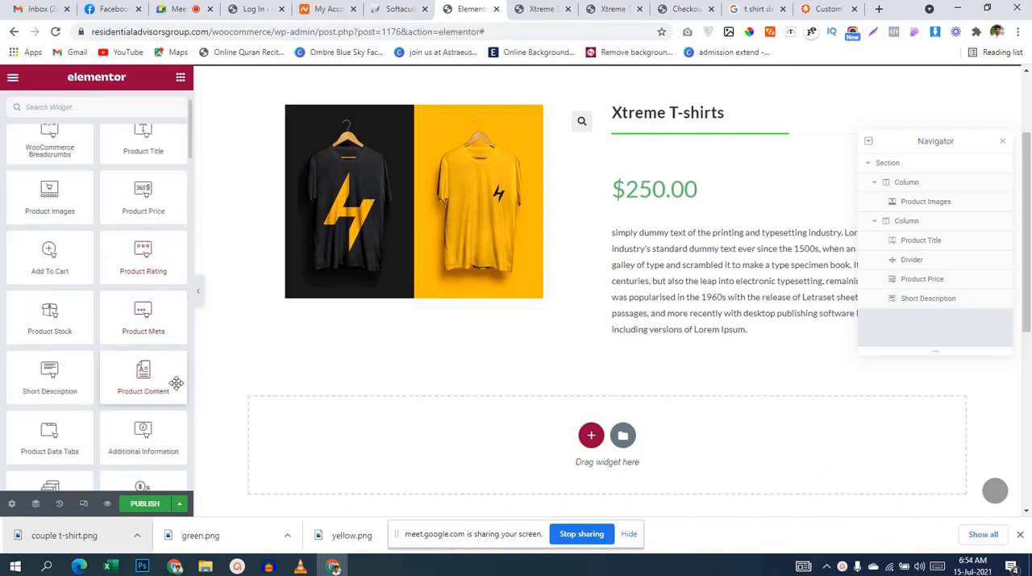
pyautogui.moveTo(48, 266); pyautogui.dragTo(717, 326)
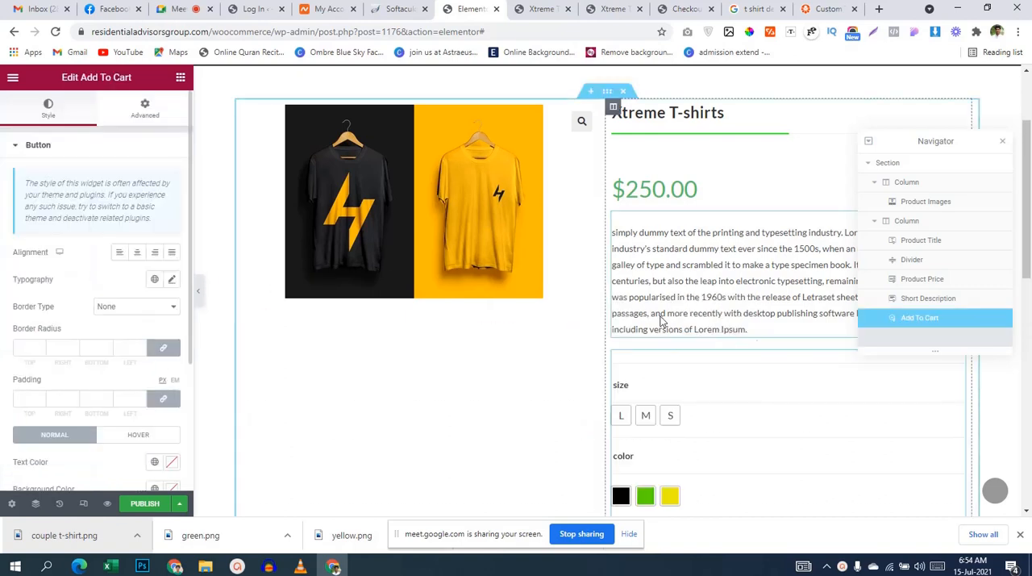
pyautogui.scroll(-2, 700, 385)
pyautogui.scroll(-1, 699, 383)
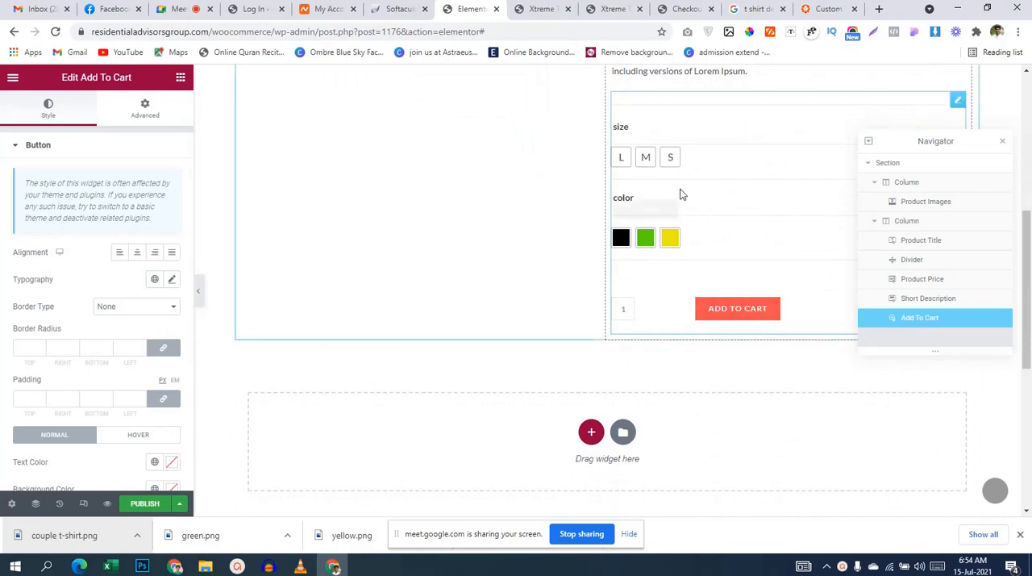
pyautogui.scroll(1, 726, 190)
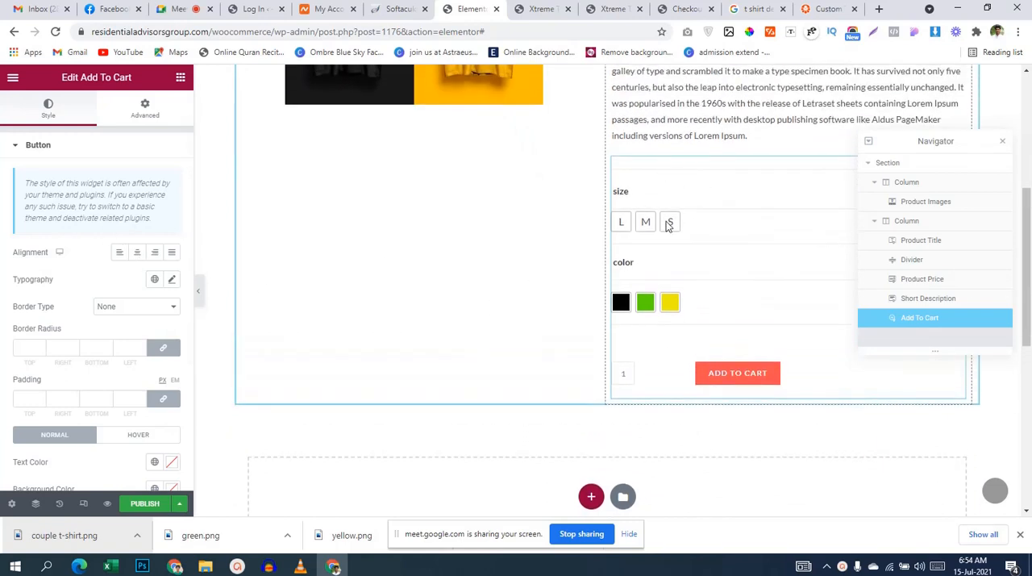
# Step: Close the Navigator, try the alignment options for the Add To Cart button, and set its alignment to Right
pyautogui.click(1002, 141)
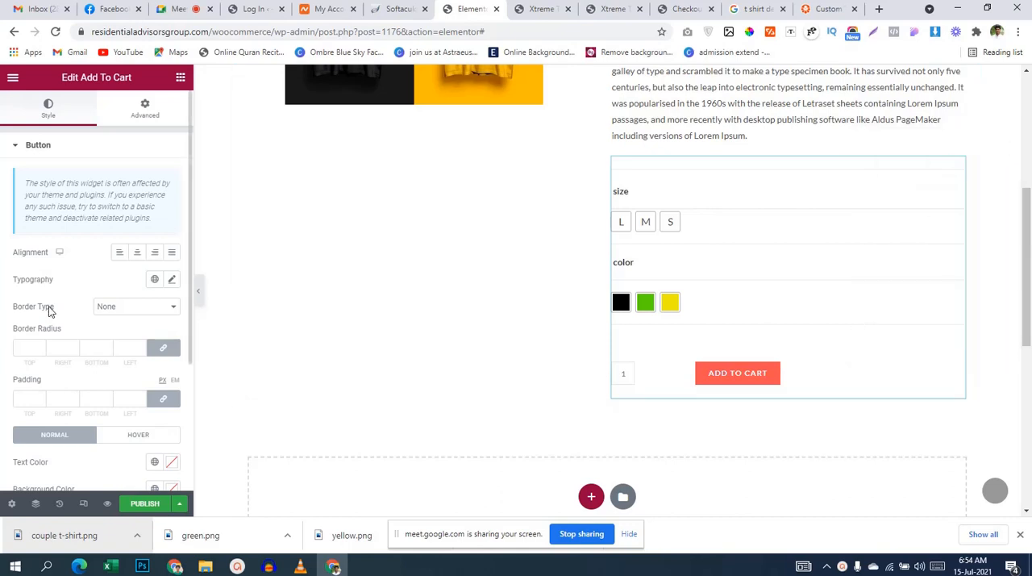
pyautogui.scroll(-1, 50, 312)
pyautogui.click(155, 190)
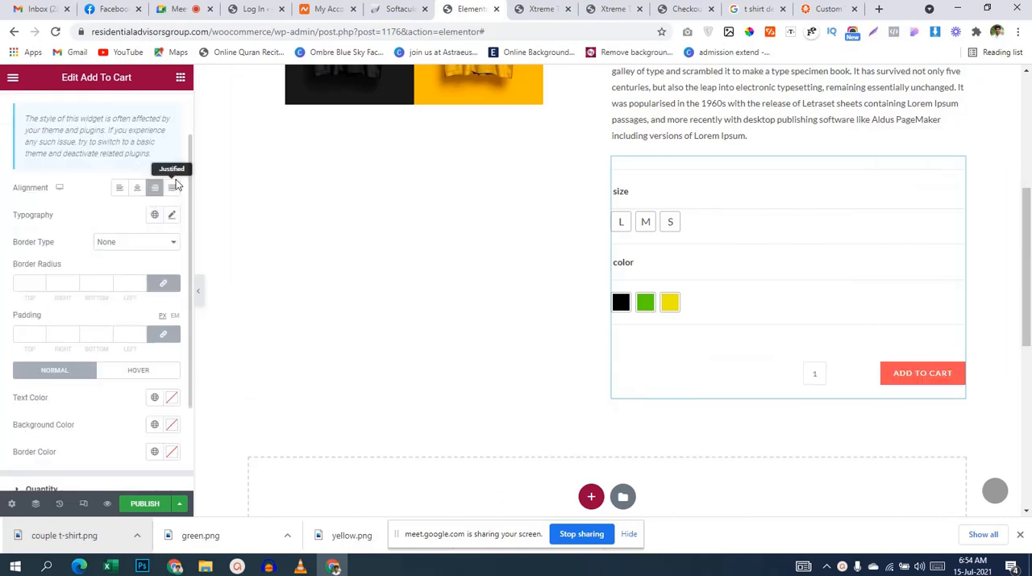
pyautogui.scroll(1, 68, 227)
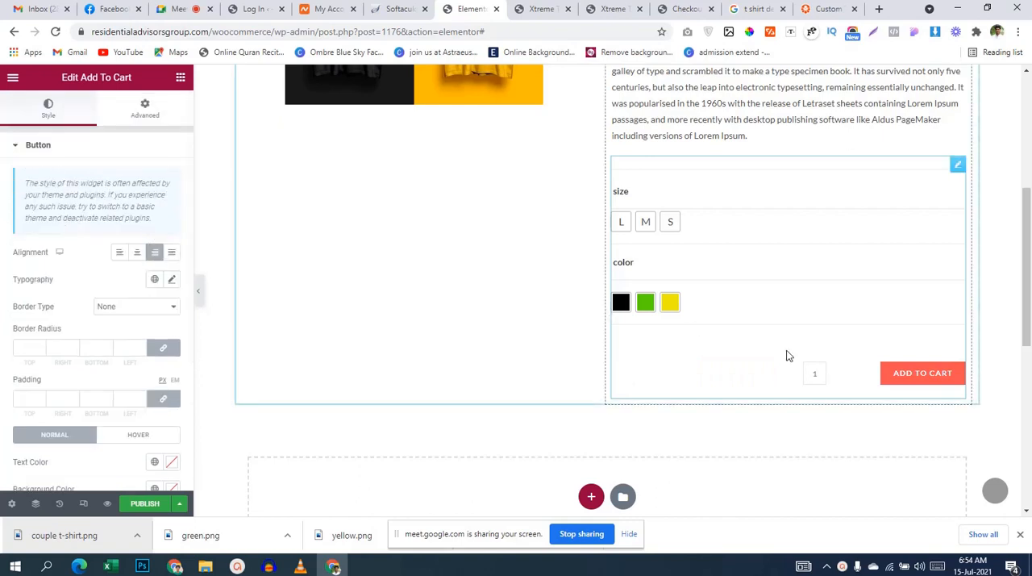
pyautogui.click(138, 253)
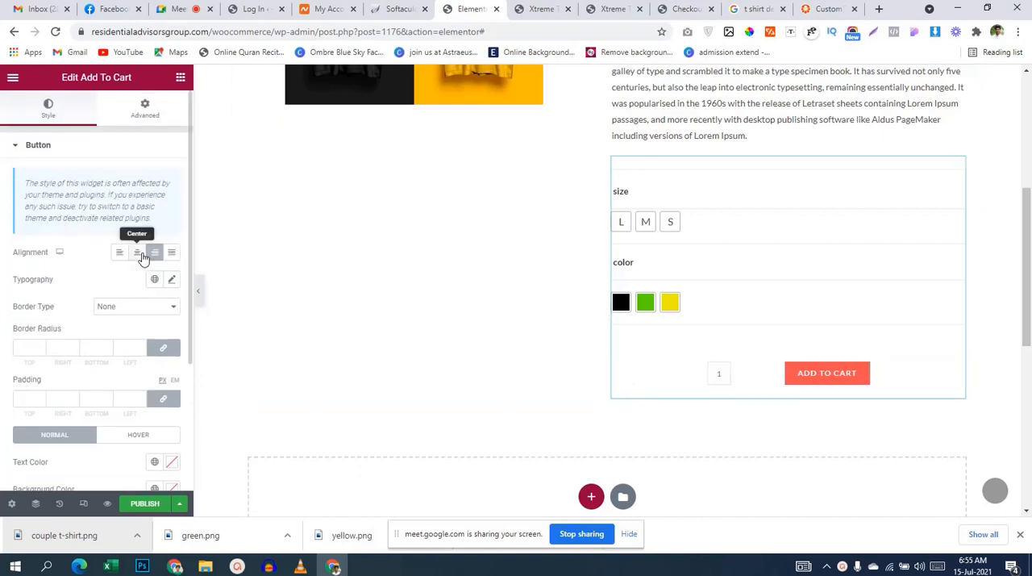
pyautogui.click(171, 254)
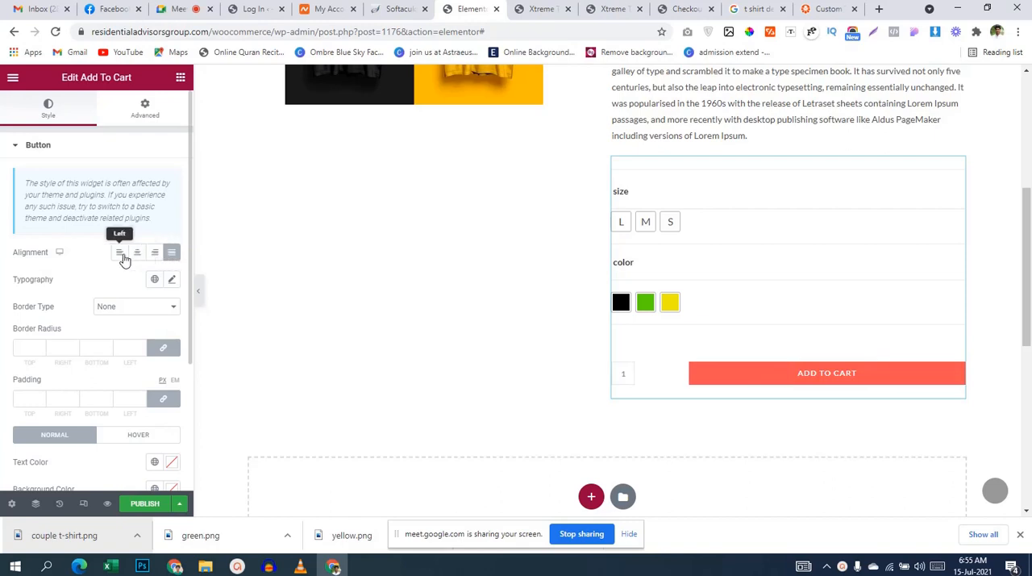
pyautogui.click(122, 255)
pyautogui.click(154, 253)
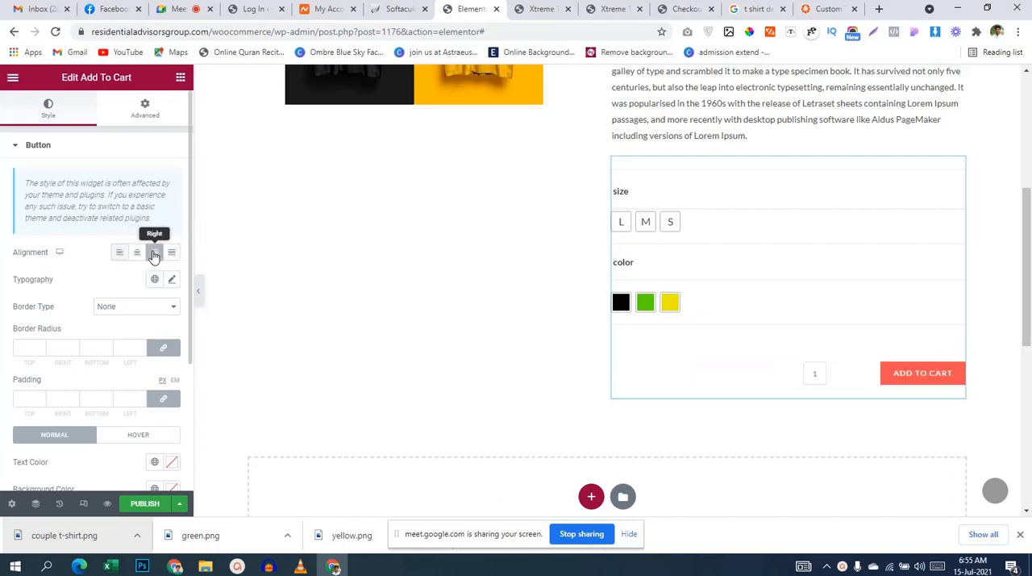
# Step: Set the quantity spacing of the Add To Cart widget to 0 px
pyautogui.scroll(-2, 93, 305)
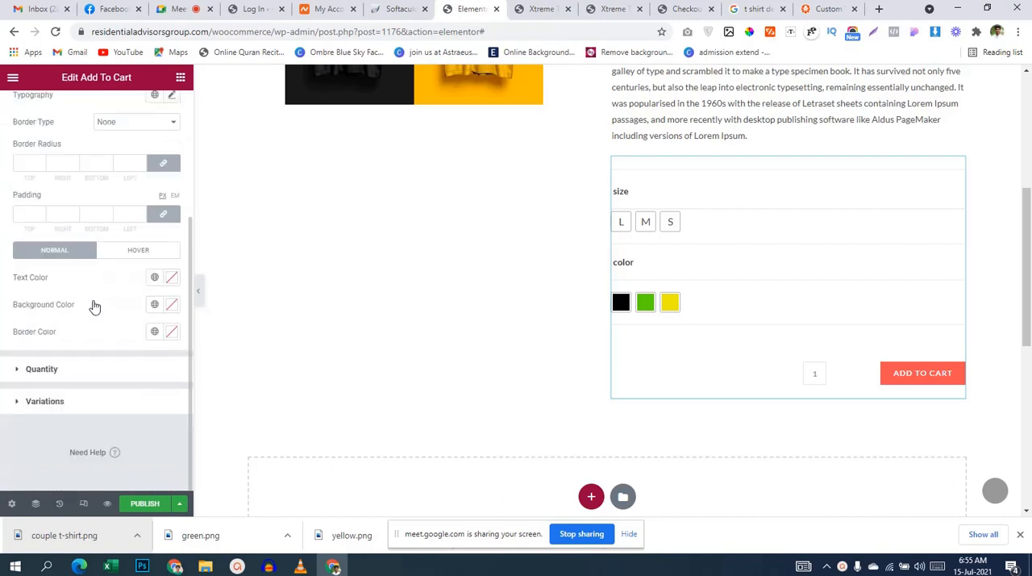
pyautogui.click(98, 377)
pyautogui.scroll(-2, 112, 307)
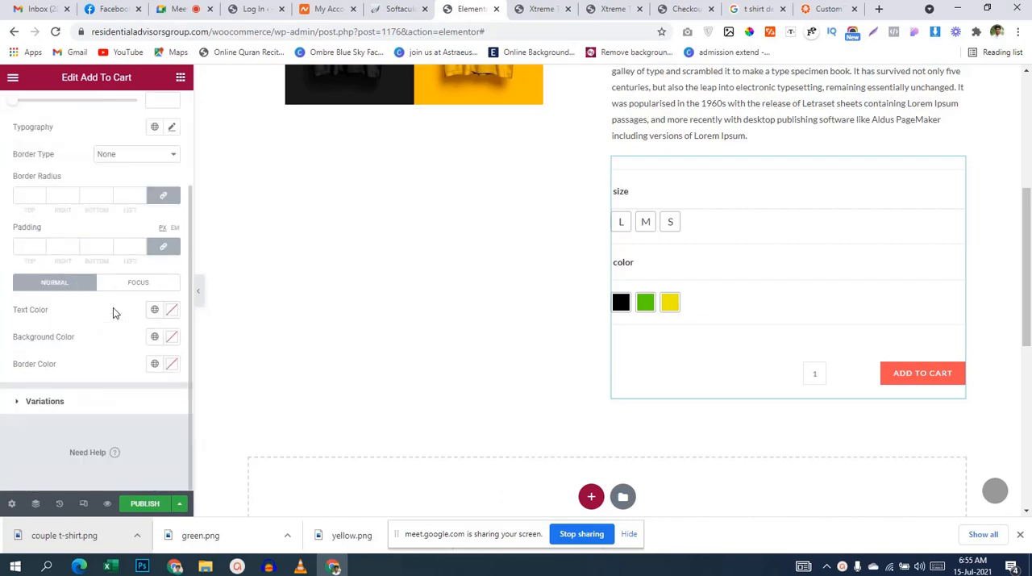
pyautogui.scroll(1, 113, 307)
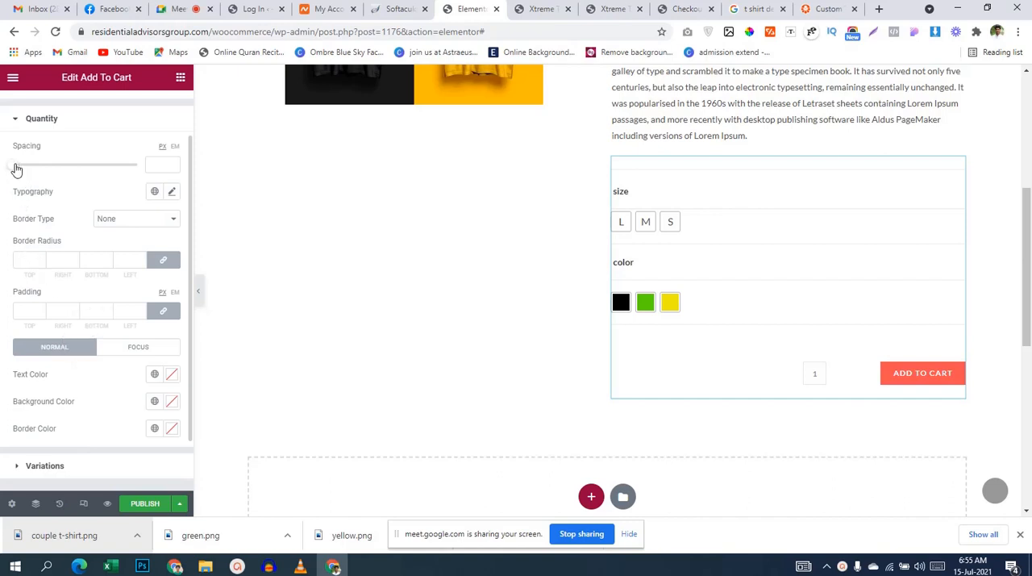
pyautogui.moveTo(16, 169)
pyautogui.mouseDown()
pyautogui.moveTo(49, 167)
pyautogui.moveTo(3, 168)
pyautogui.mouseUp()
pyautogui.scroll(1, 57, 349)
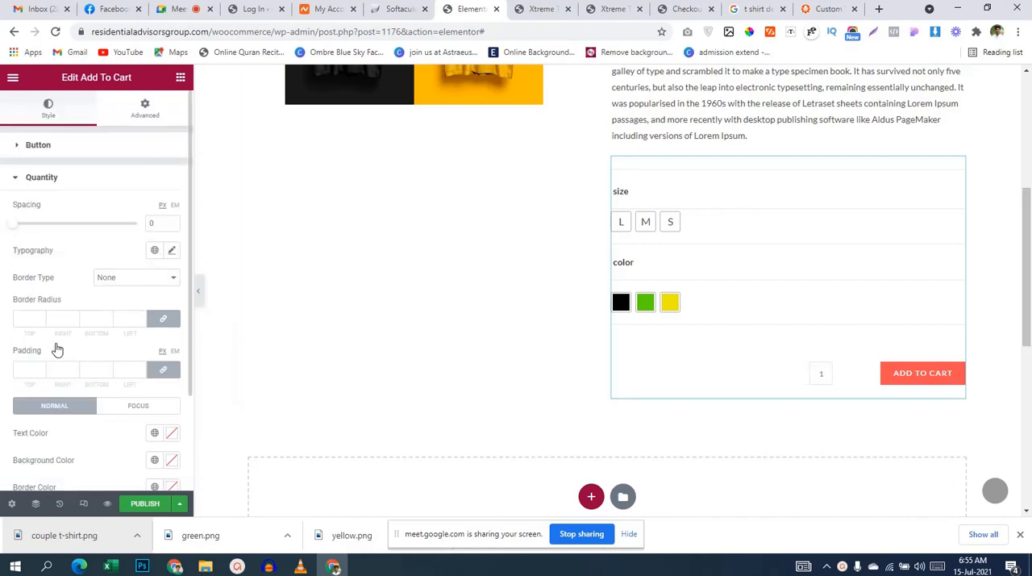
# Step: Look through the button styling and advanced options of the Add To Cart widget, and review the page layout
pyautogui.click(37, 145)
pyautogui.scroll(-3, 73, 325)
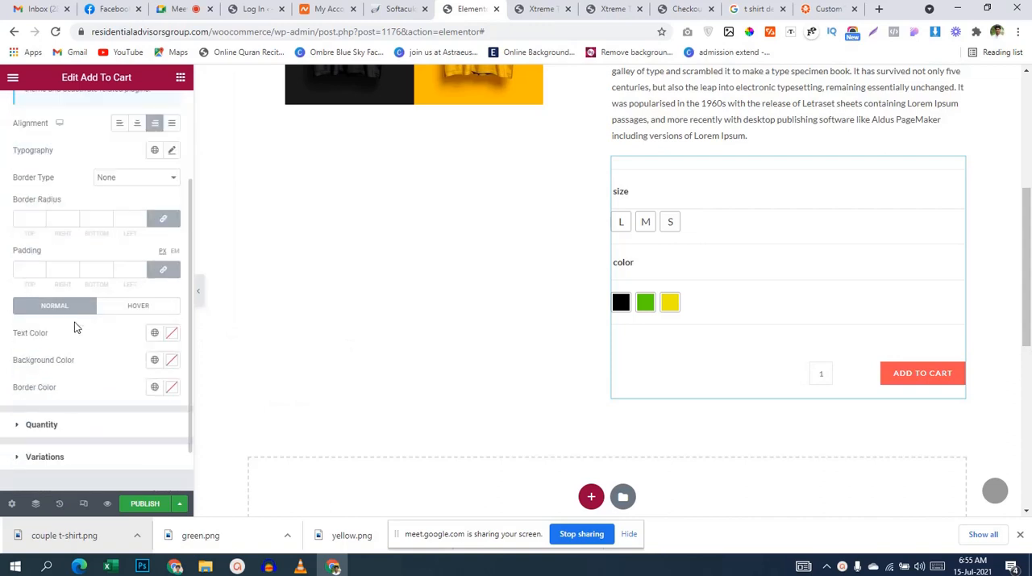
pyautogui.scroll(3, 75, 326)
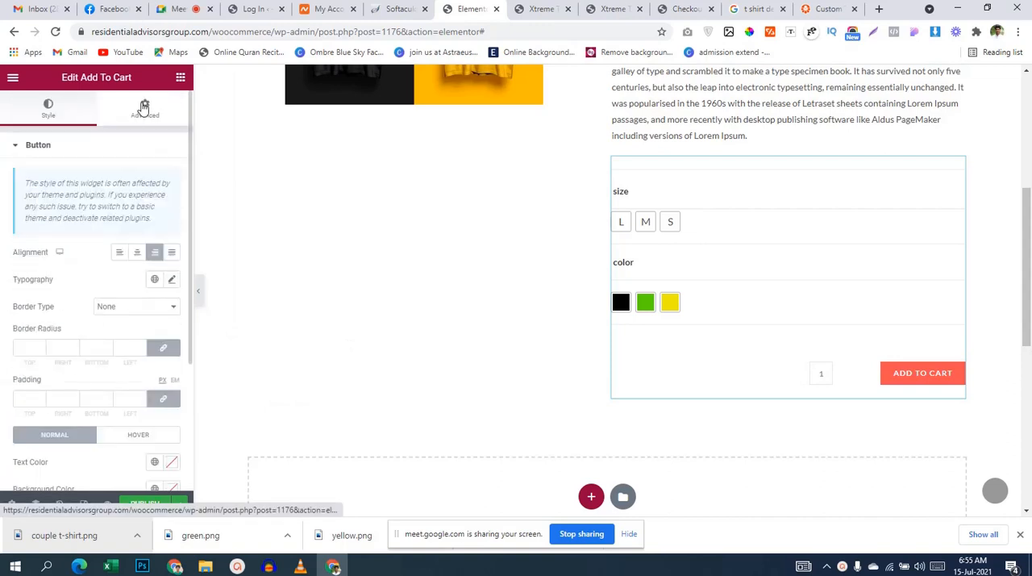
pyautogui.click(144, 109)
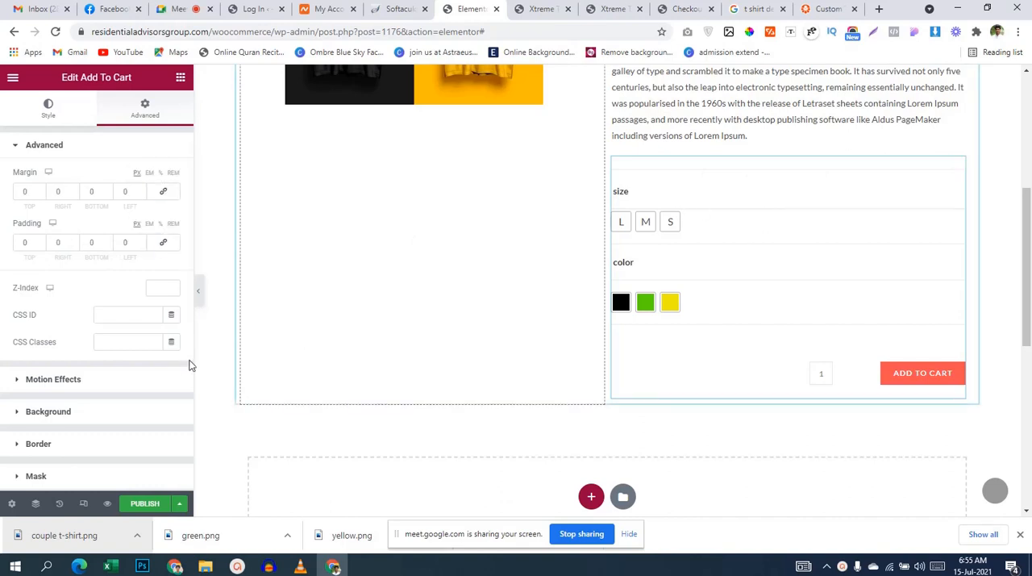
pyautogui.scroll(-3, 4, 401)
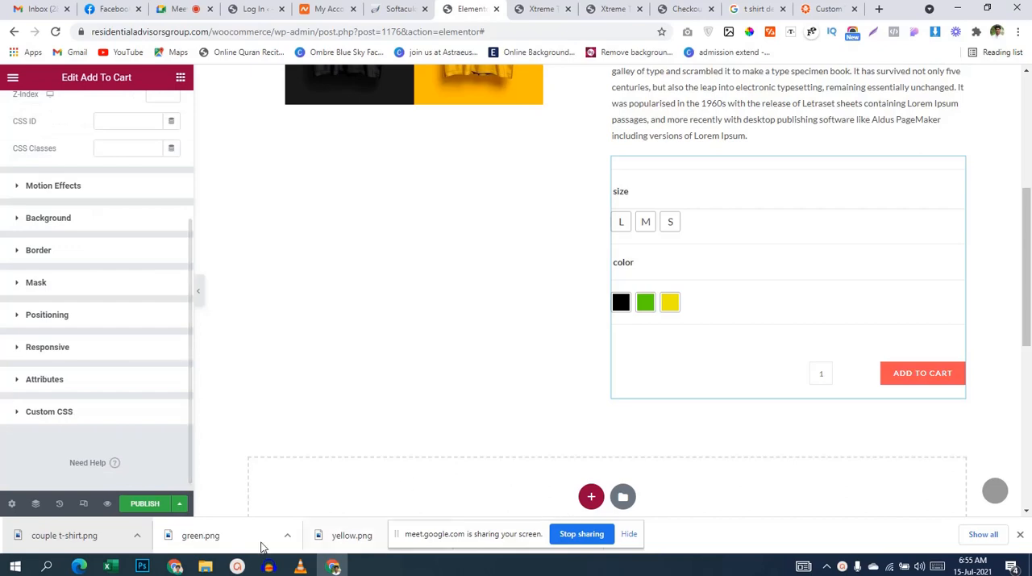
pyautogui.scroll(4, 895, 419)
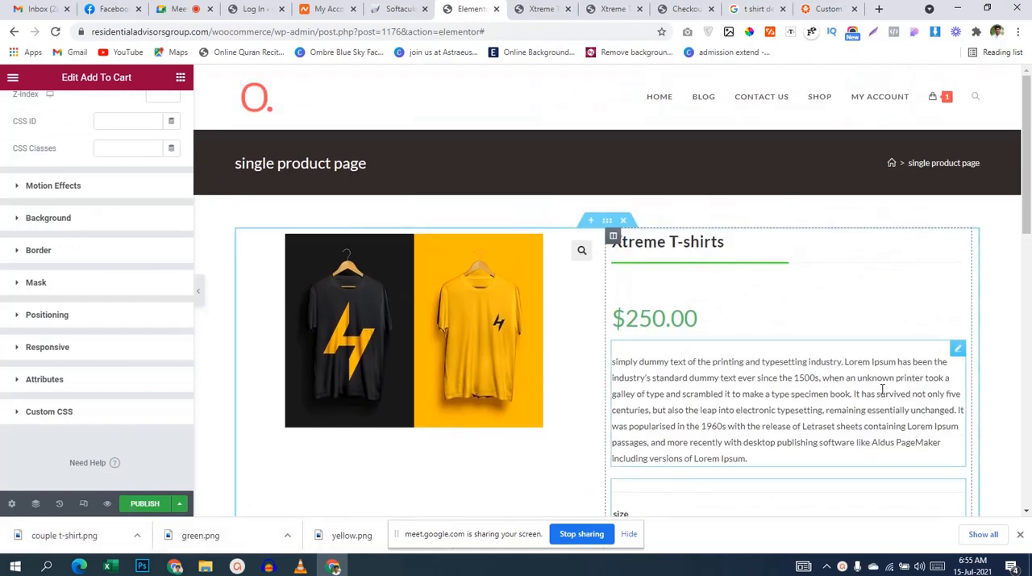
pyautogui.scroll(-6, 680, 286)
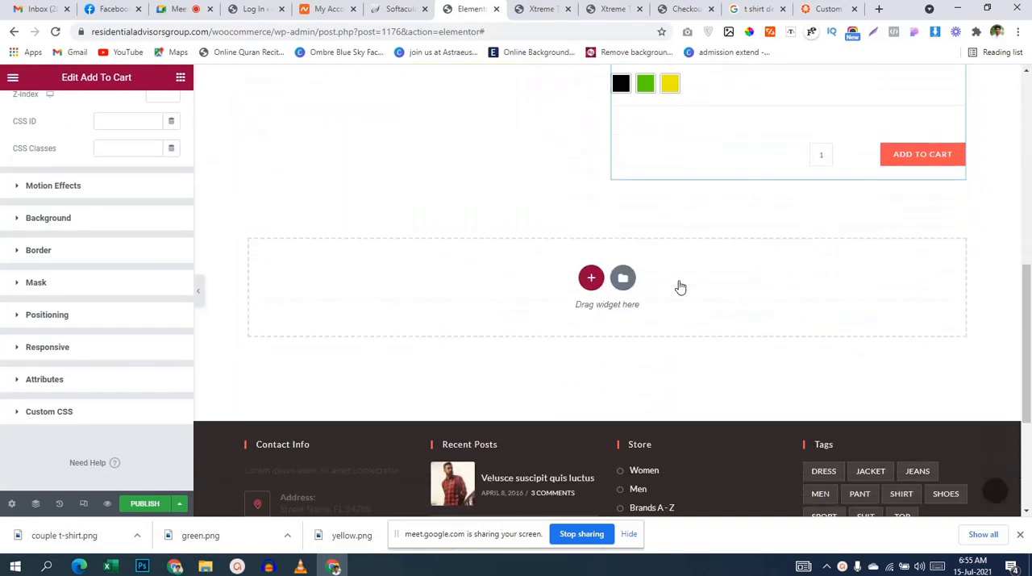
pyautogui.scroll(3, 680, 286)
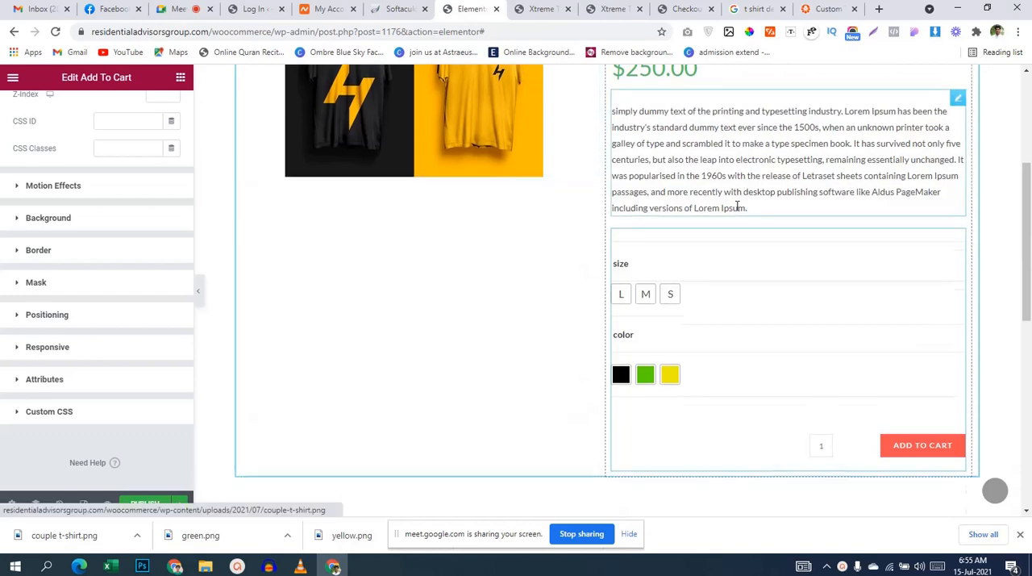
# Step: Add a single-column section below the product section and place the Product Related widget in it
pyautogui.scroll(-3, 736, 206)
pyautogui.click(591, 185)
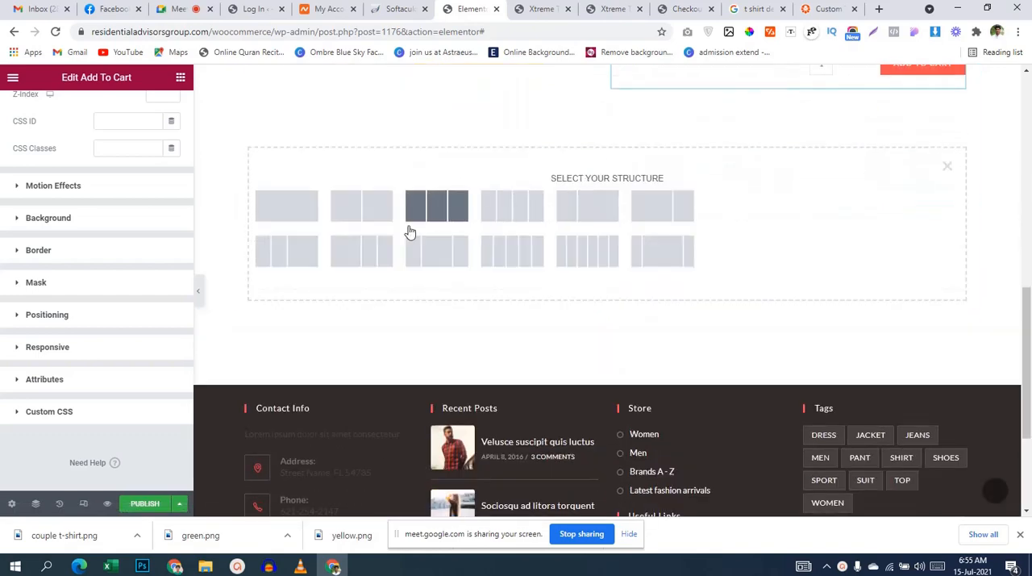
pyautogui.click(299, 218)
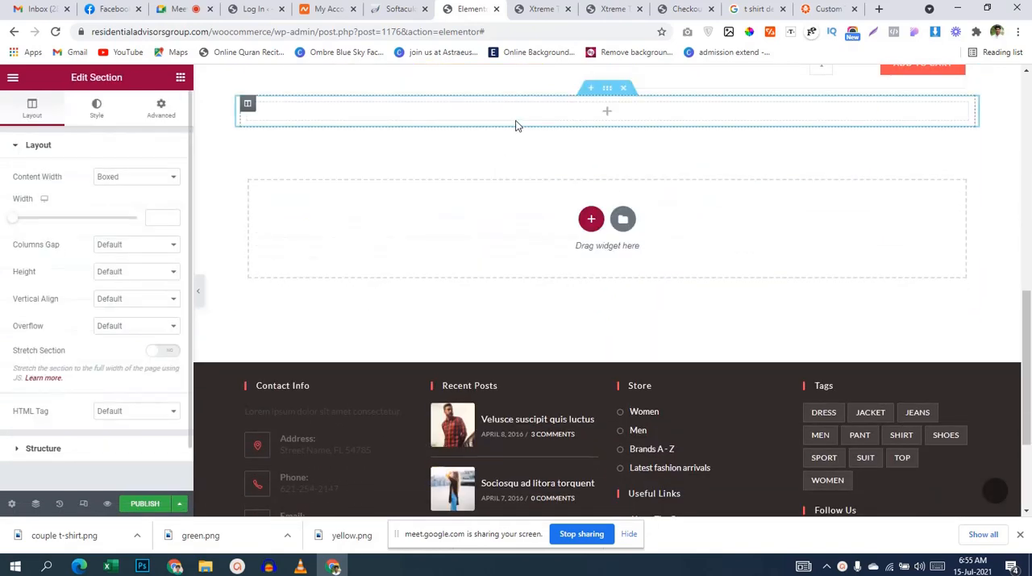
pyautogui.click(516, 123)
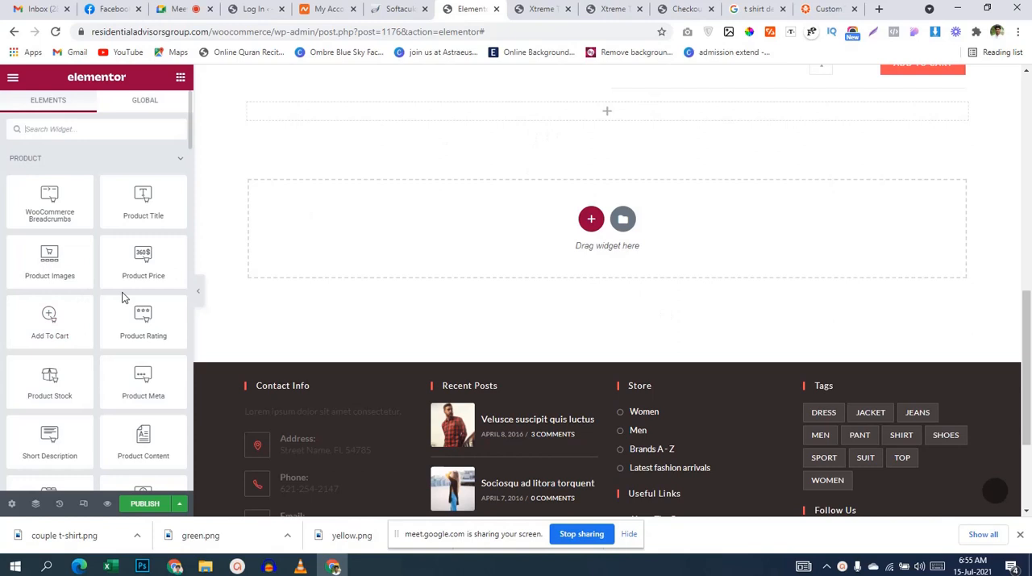
pyautogui.scroll(-3, 122, 297)
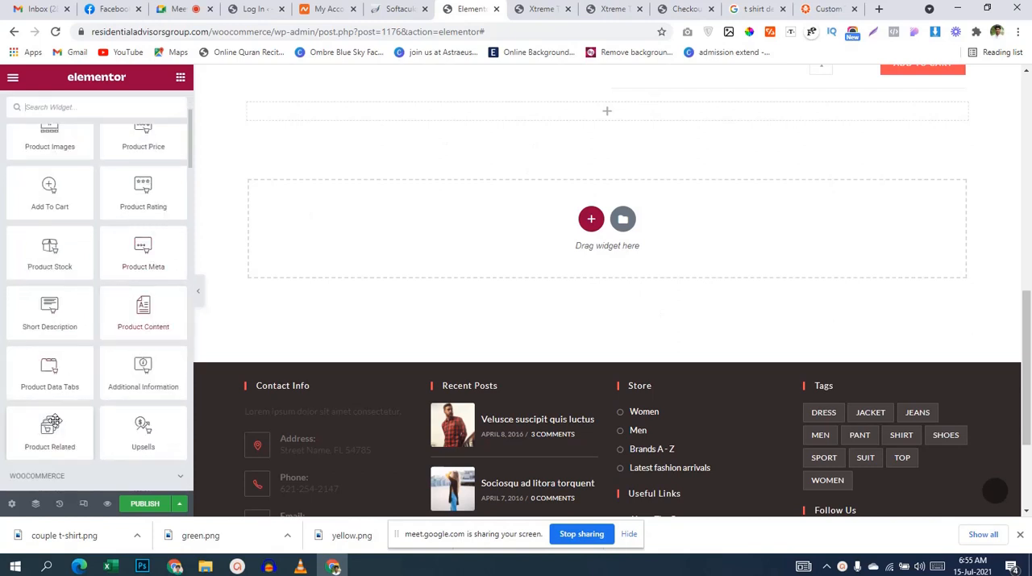
pyautogui.moveTo(49, 430); pyautogui.dragTo(652, 123)
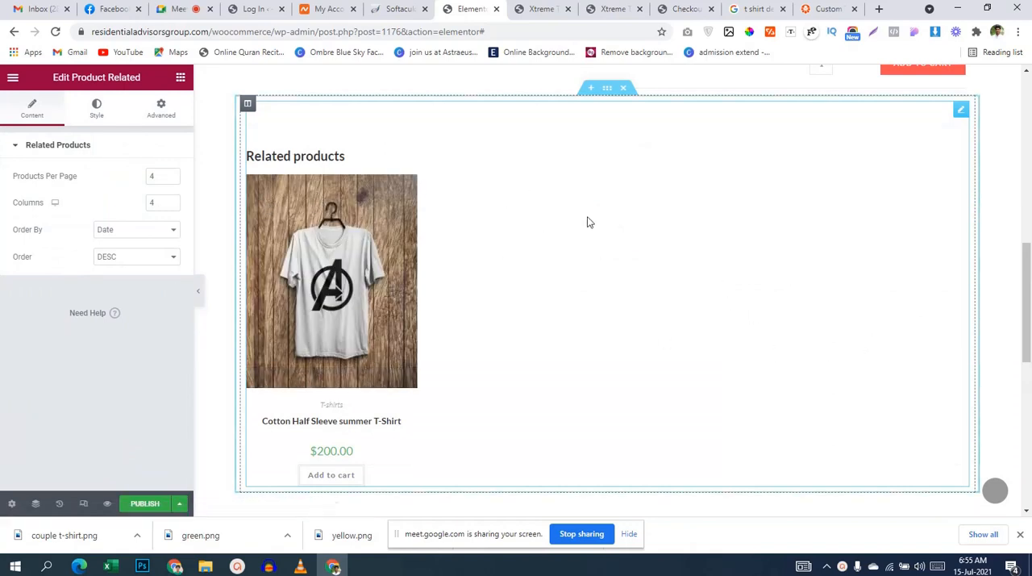
pyautogui.scroll(10, 811, 306)
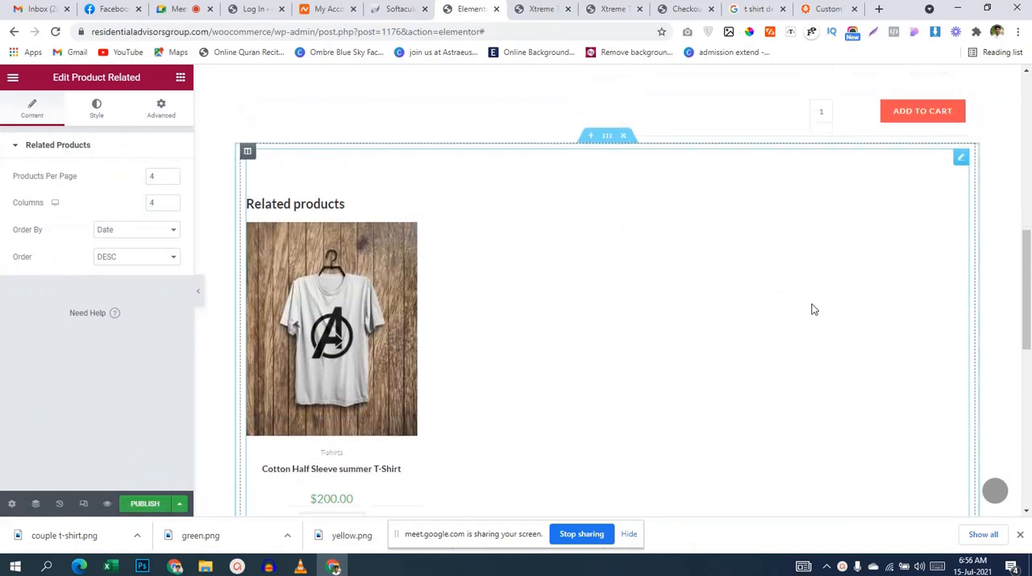
pyautogui.scroll(-3, 661, 315)
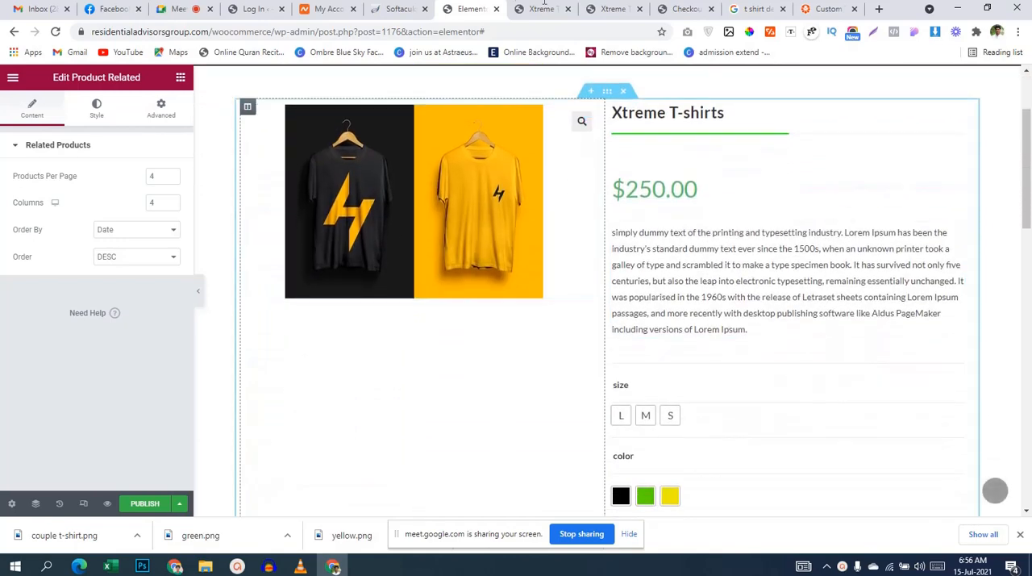
# Step: Start publishing the template and add a display condition that includes Products
pyautogui.click(146, 504)
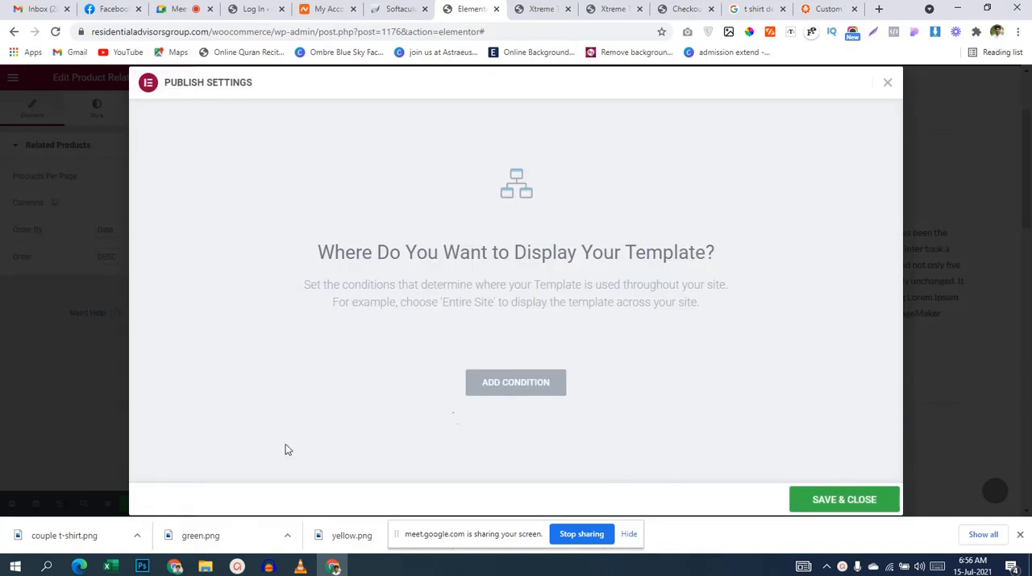
pyautogui.click(499, 385)
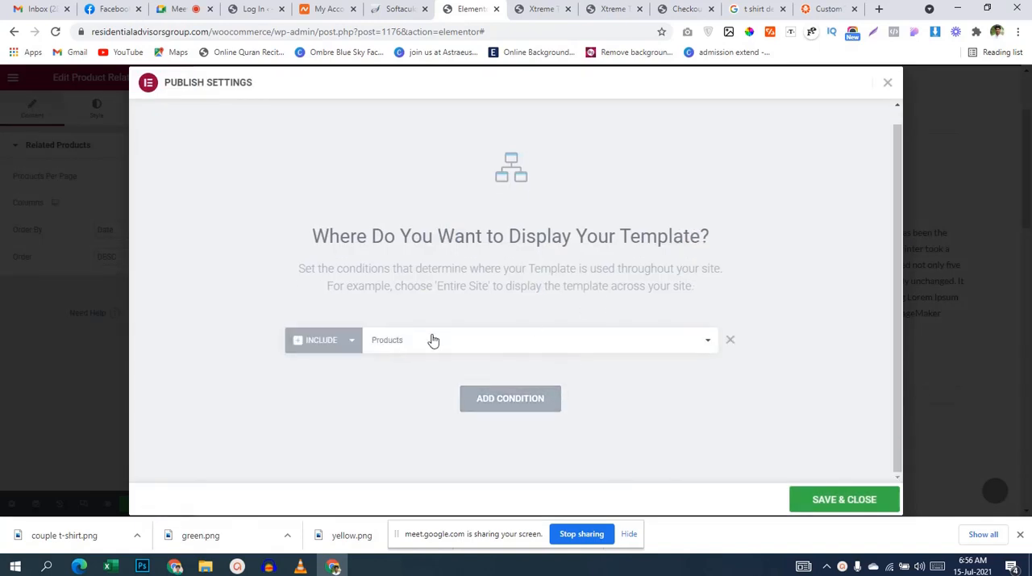
pyautogui.click(523, 341)
pyautogui.click(524, 341)
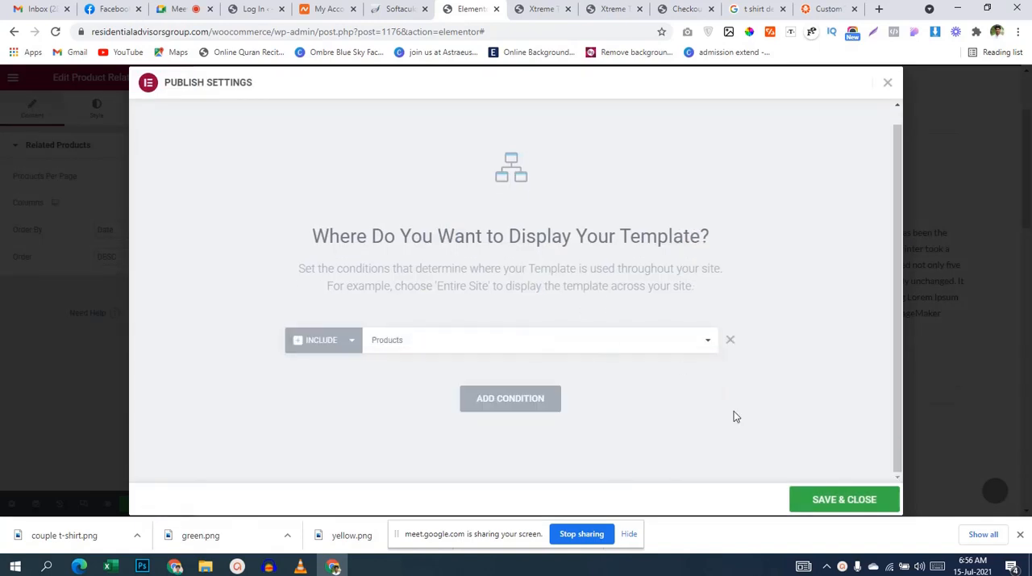
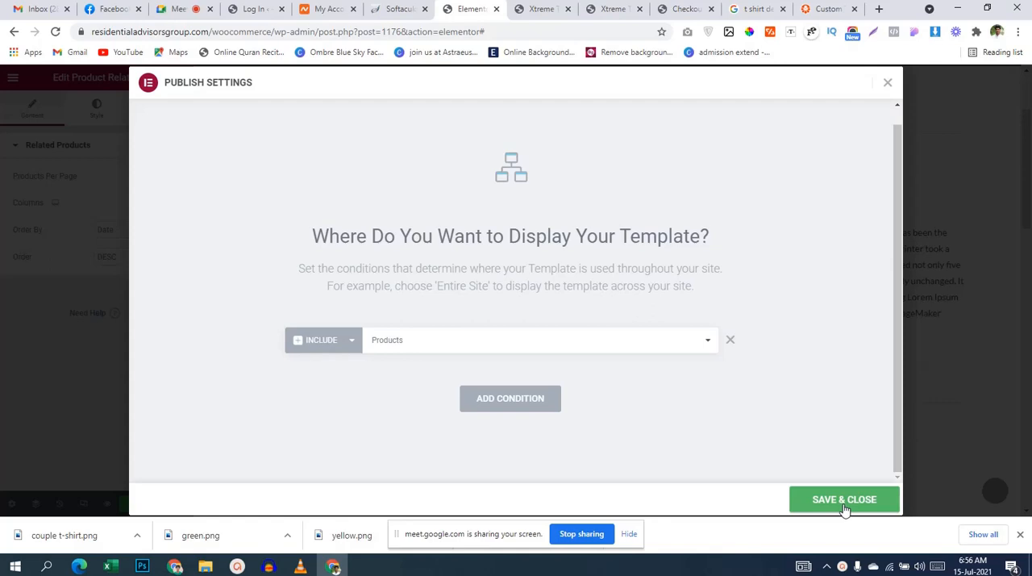
# Step: Save the display condition to publish the template, then reload the live Xtreme T-shirts product page and review its layout
pyautogui.click(844, 508)
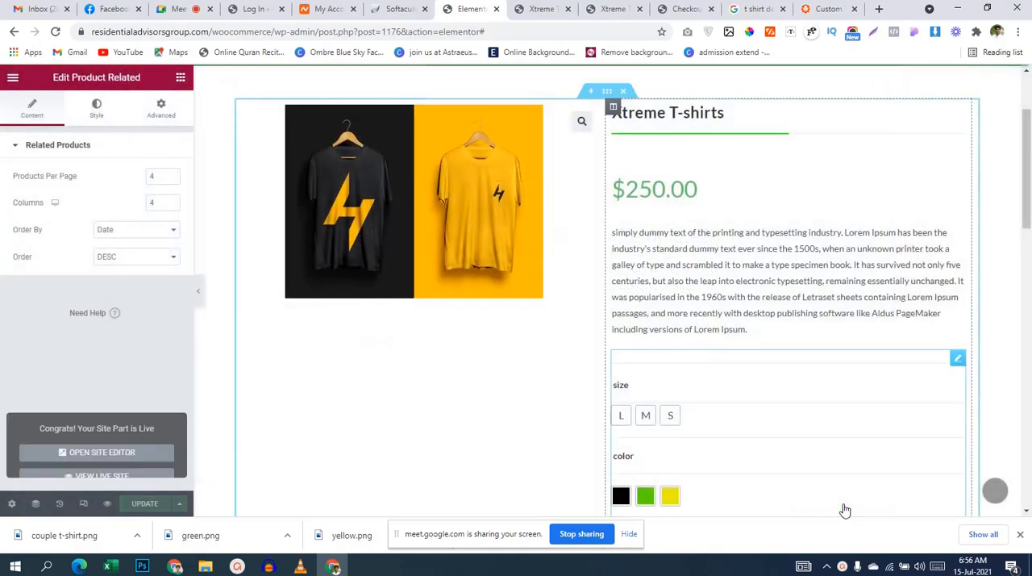
pyautogui.click(597, 11)
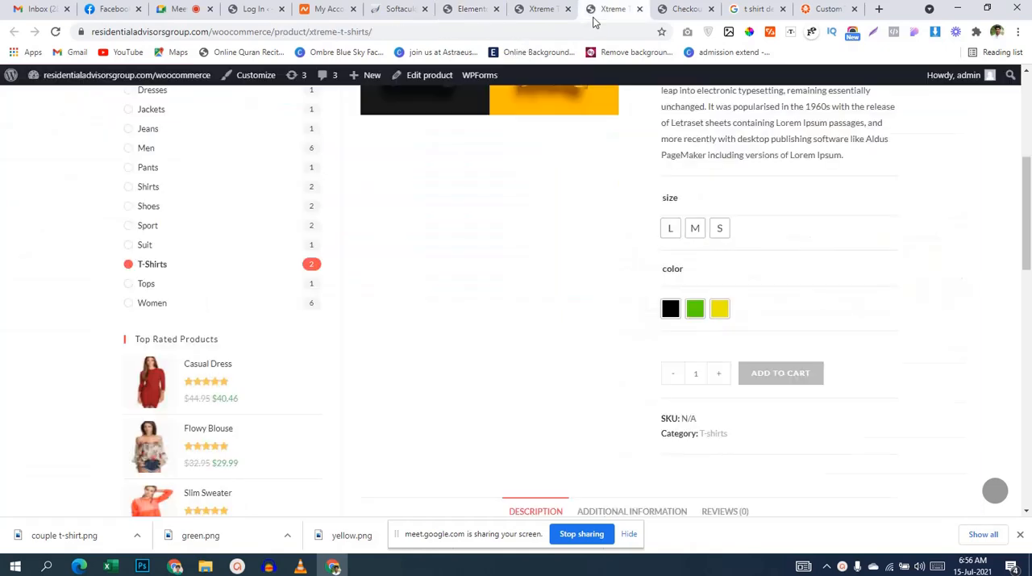
pyautogui.scroll(4, 2, 98)
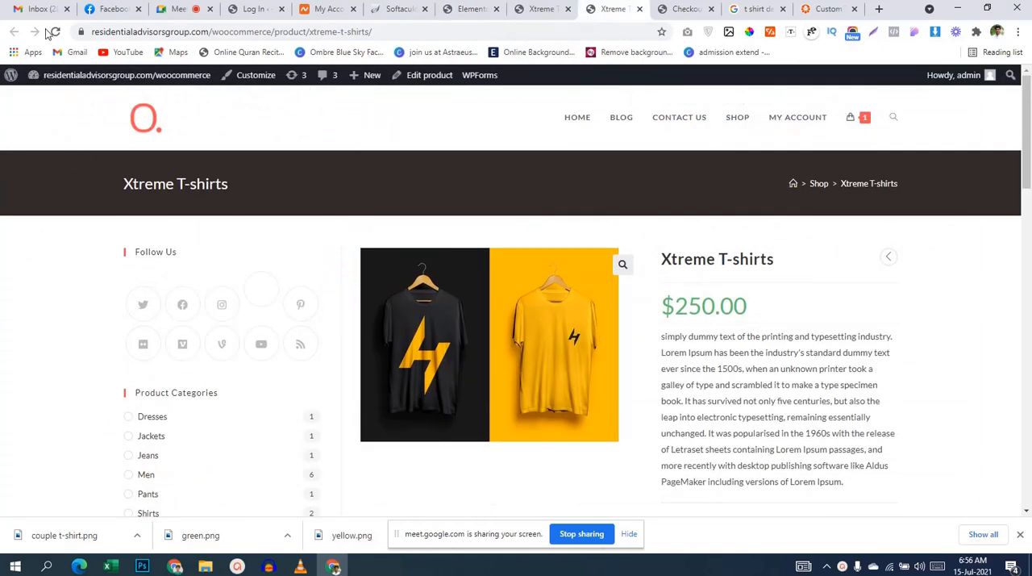
pyautogui.click(50, 32)
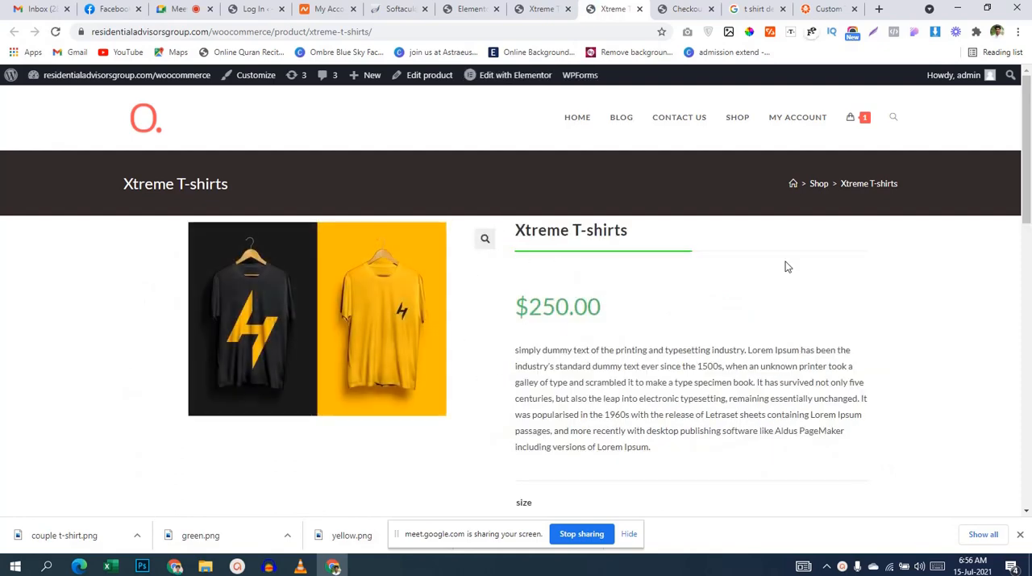
pyautogui.scroll(-4, 807, 270)
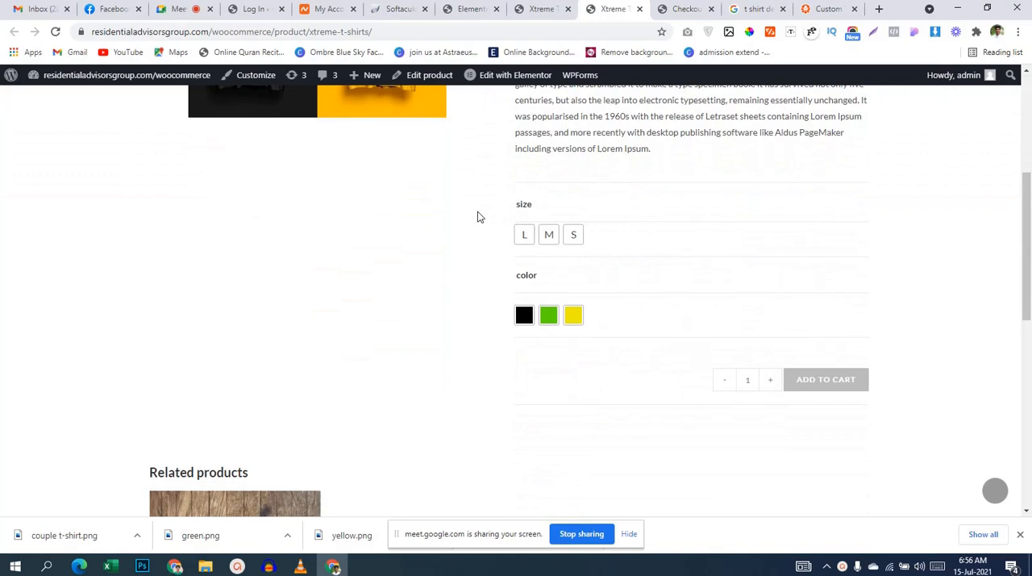
pyautogui.scroll(4, 478, 214)
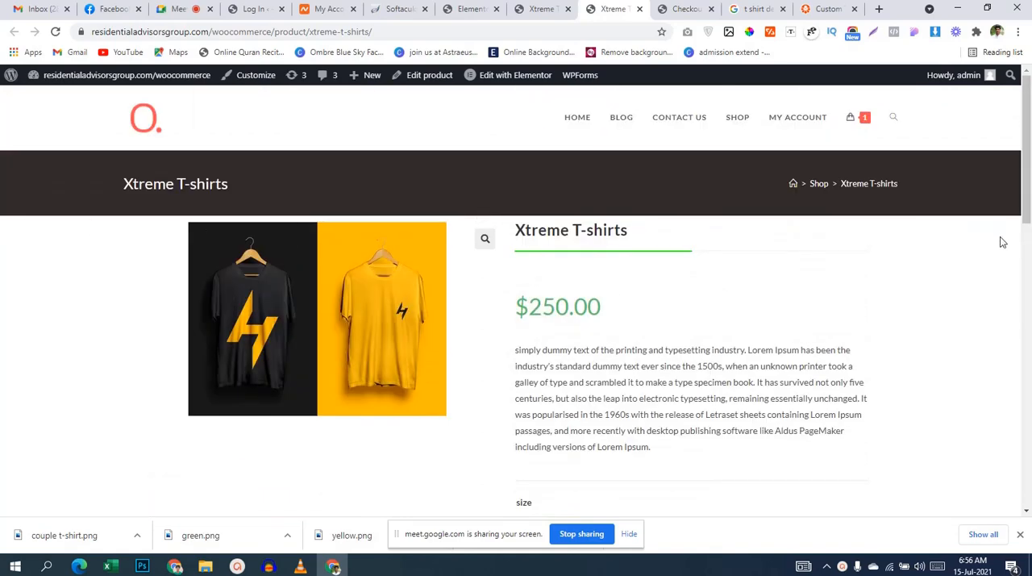
pyautogui.scroll(-7, 1000, 246)
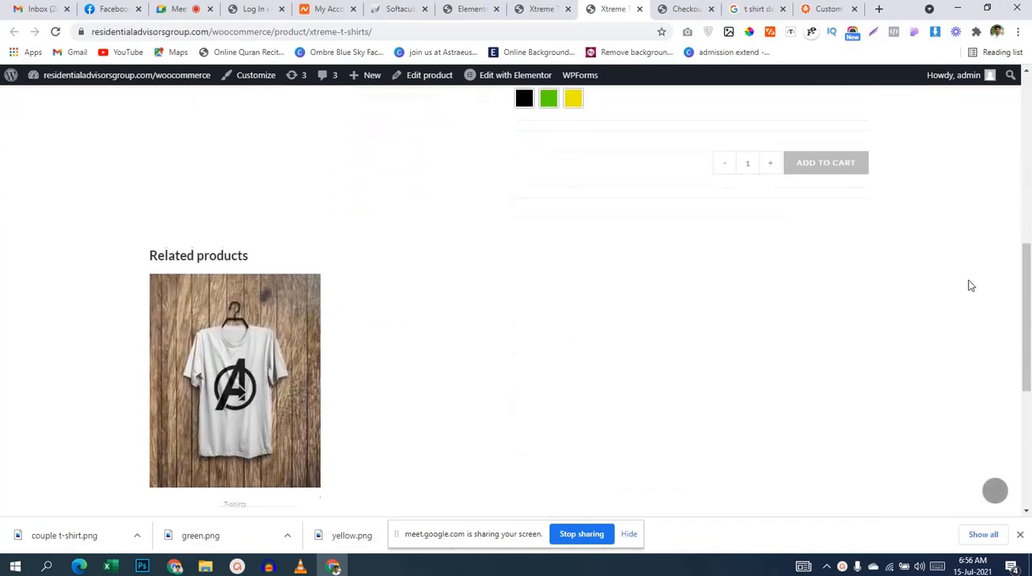
pyautogui.scroll(4, 475, 312)
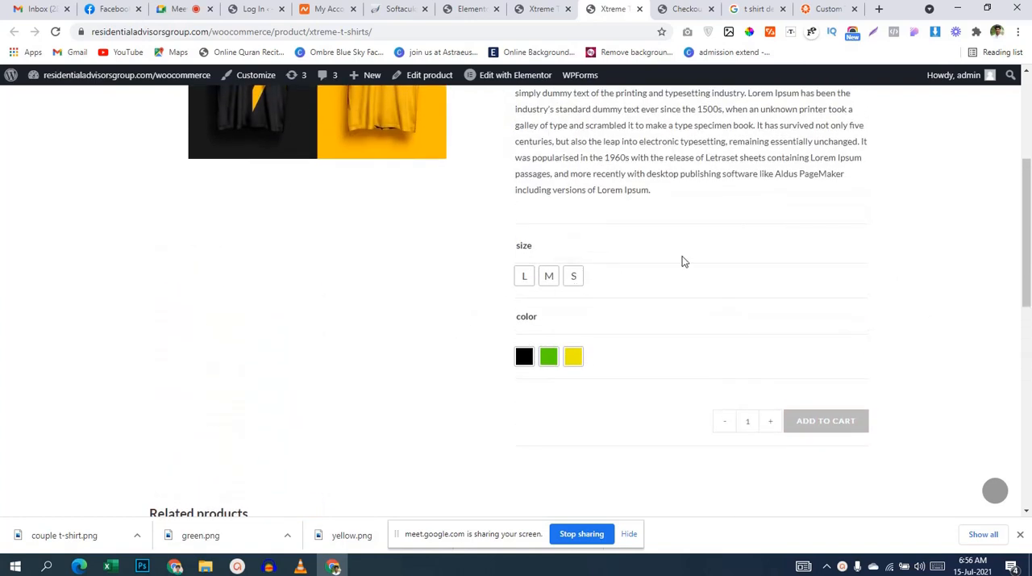
# Step: Open the browser developer tools on the live product page and inspect the variations form around the size and color options
pyautogui.rightClick(622, 230)
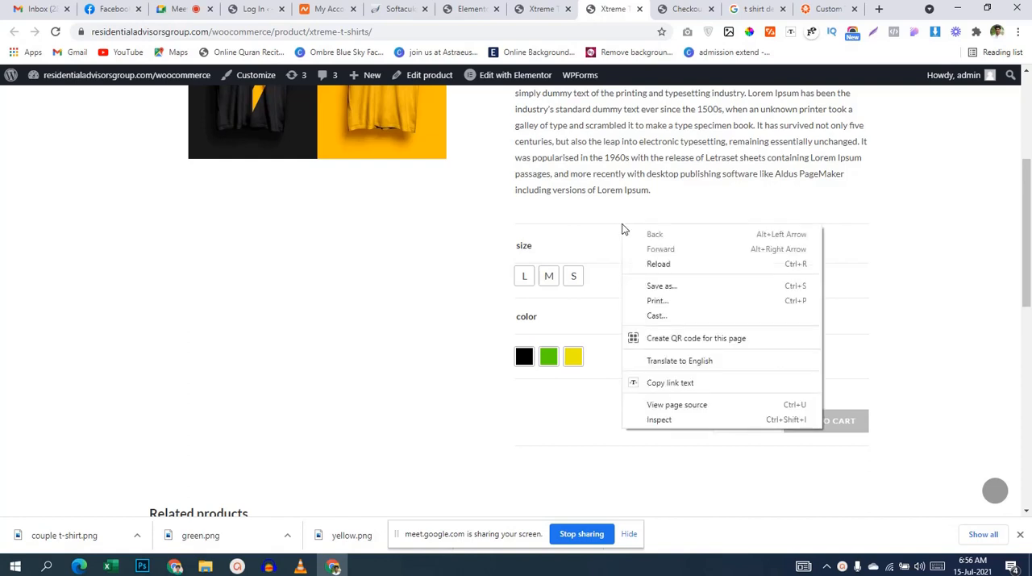
pyautogui.click(663, 420)
pyautogui.hotkey('ctrl', 'shift', 'i')
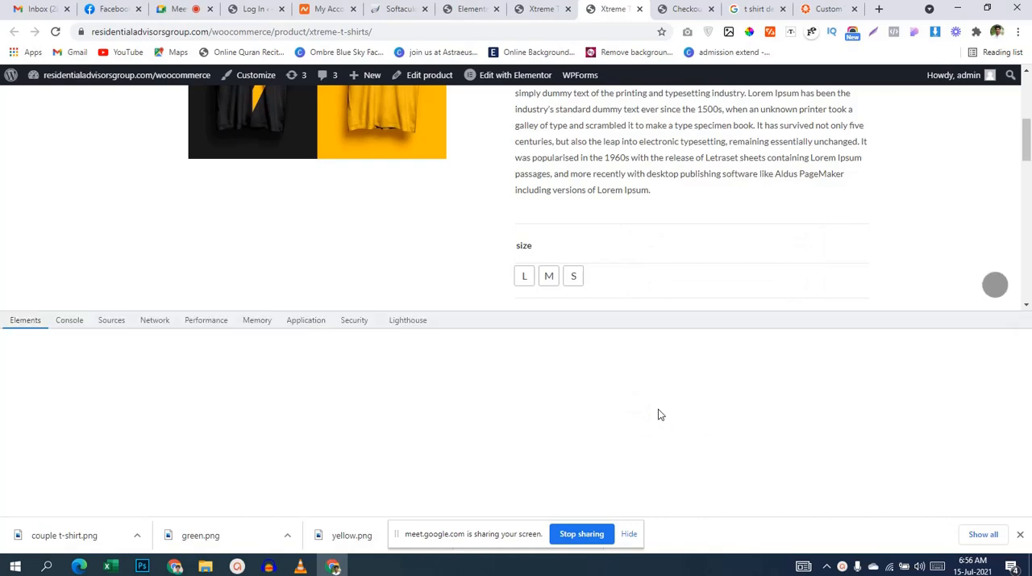
pyautogui.click(12, 321)
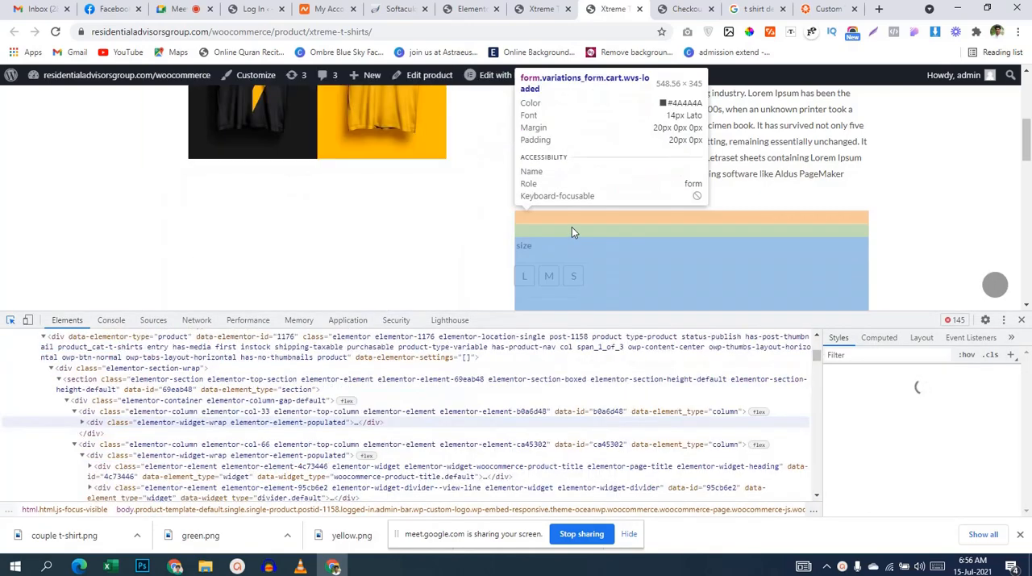
pyautogui.click(572, 226)
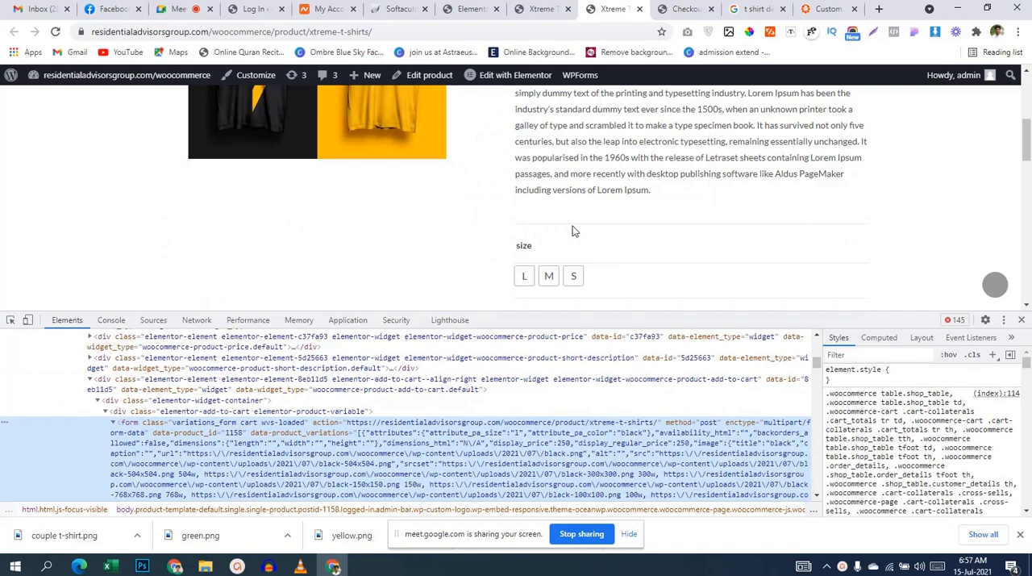
pyautogui.click(12, 320)
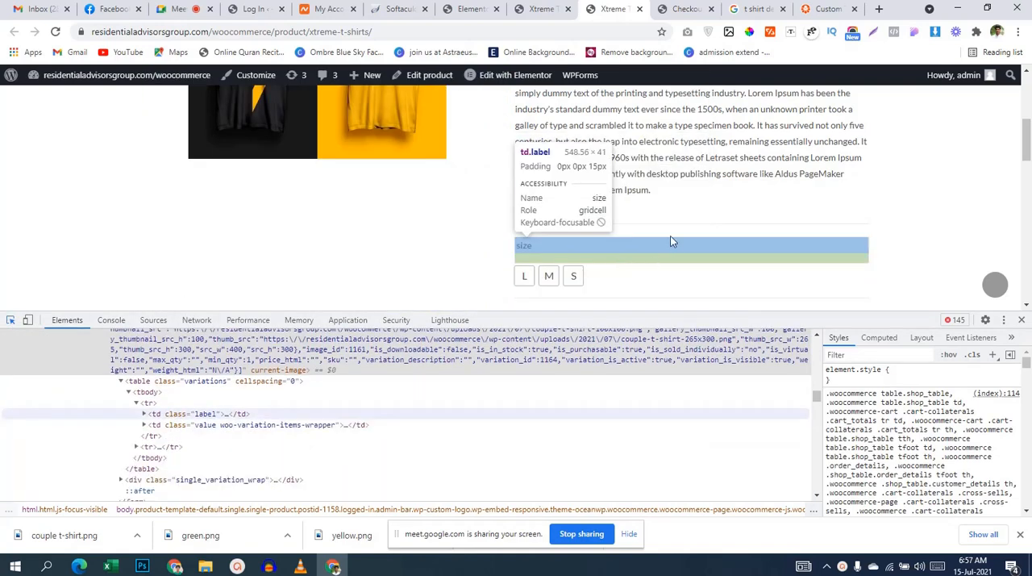
pyautogui.click(662, 225)
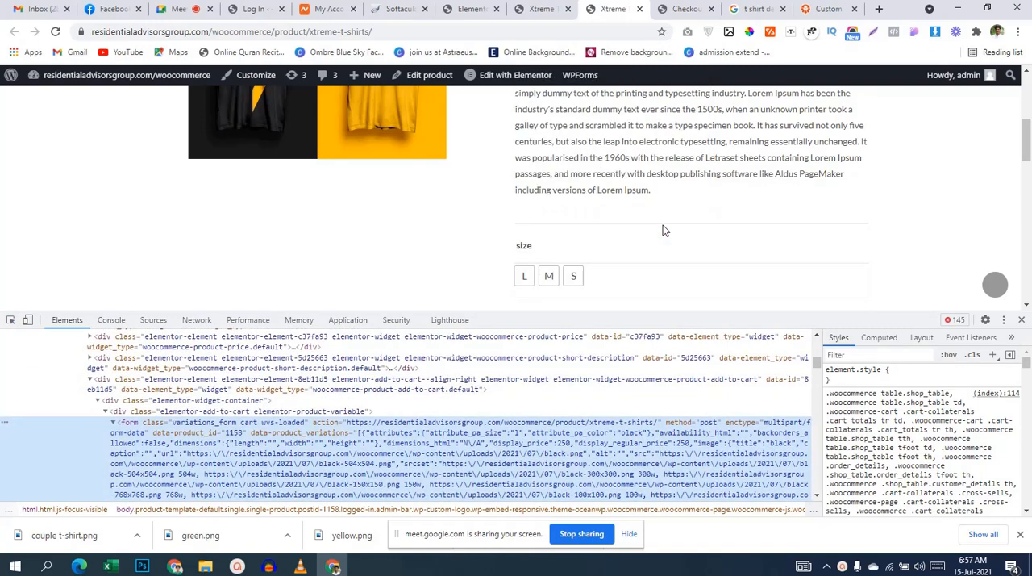
# Step: Make the border color of the ".woocommerce div.product form.cart" rule fully transparent by setting it to #eaeaea00
pyautogui.scroll(-10, 947, 428)
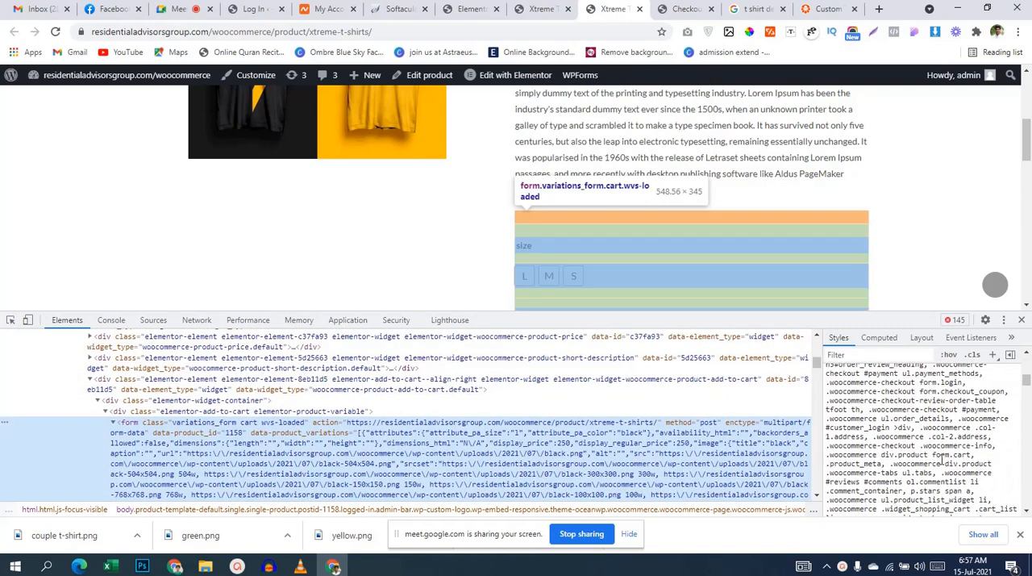
pyautogui.scroll(-6, 940, 459)
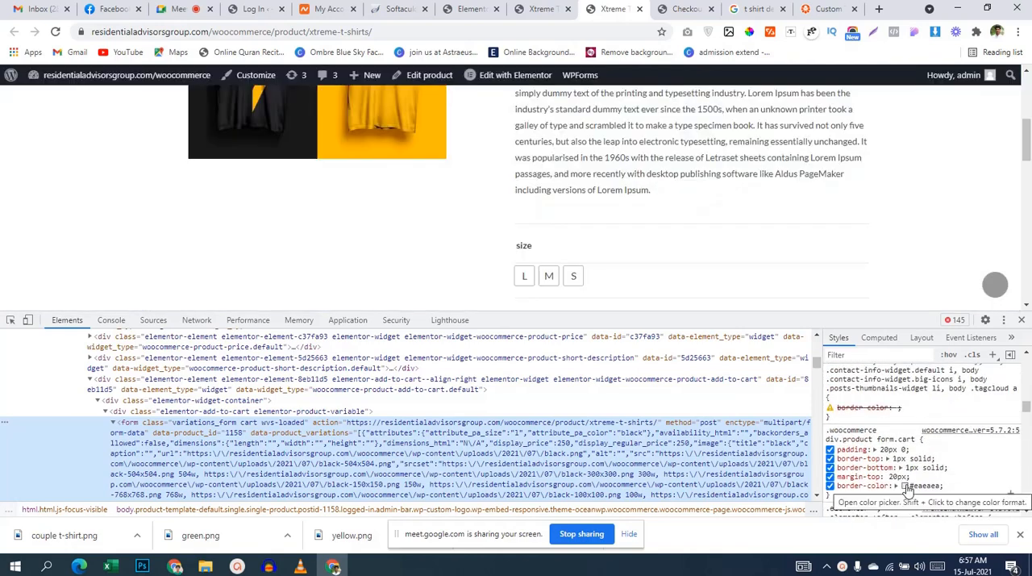
pyautogui.click(830, 487)
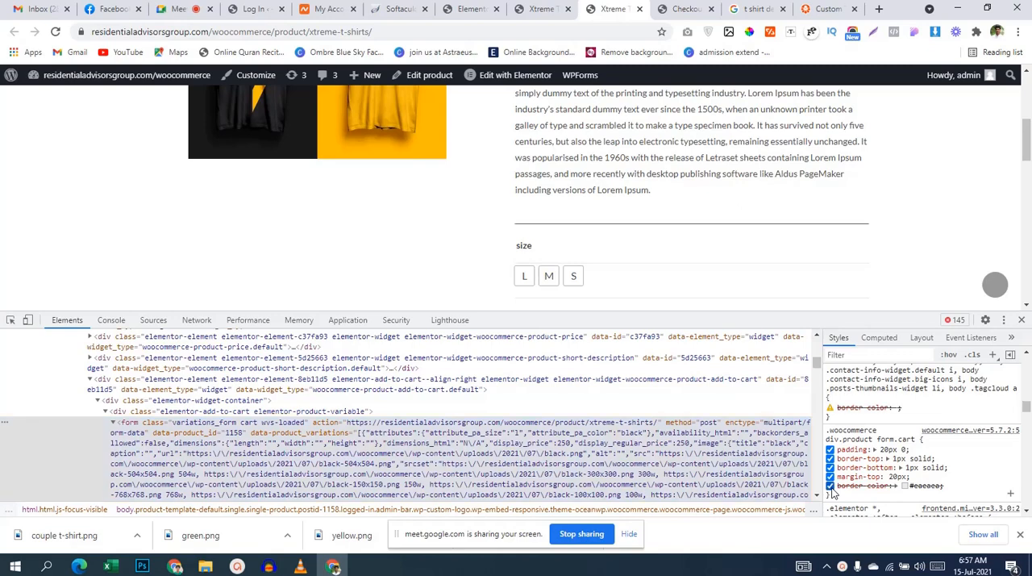
pyautogui.click(831, 486)
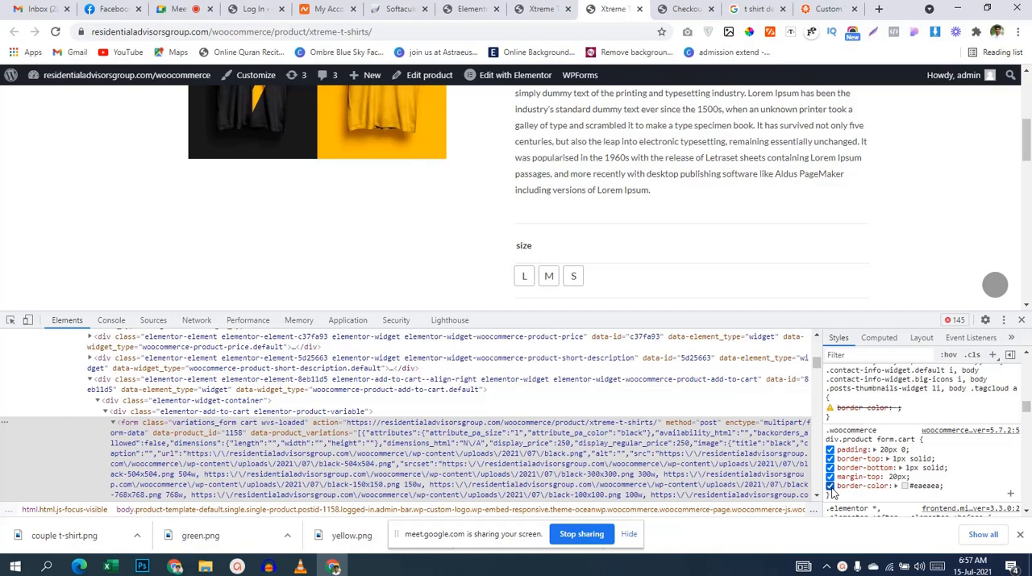
pyautogui.click(903, 486)
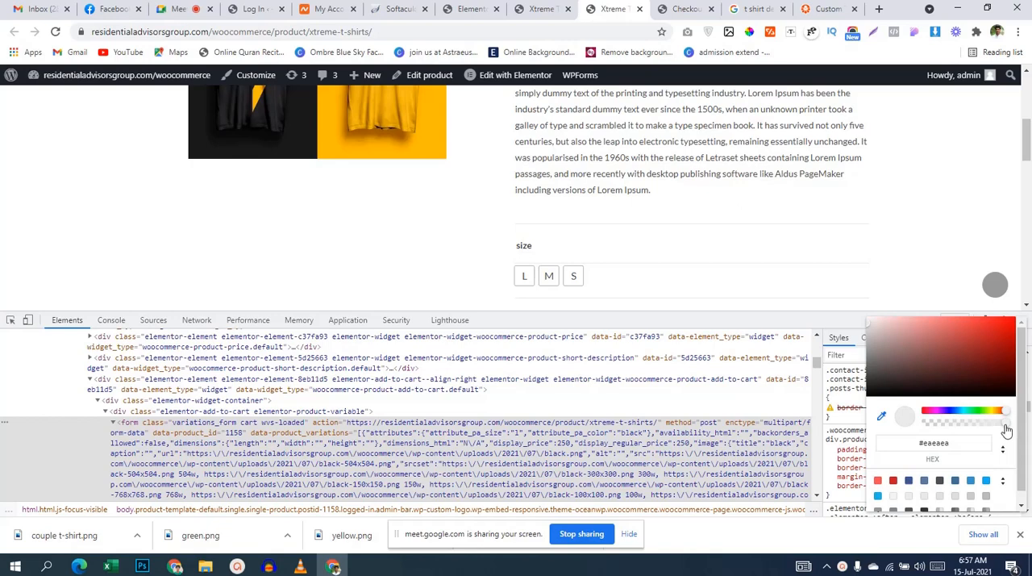
pyautogui.moveTo(1006, 429); pyautogui.dragTo(1028, 436)
pyautogui.moveTo(1005, 427); pyautogui.dragTo(903, 442)
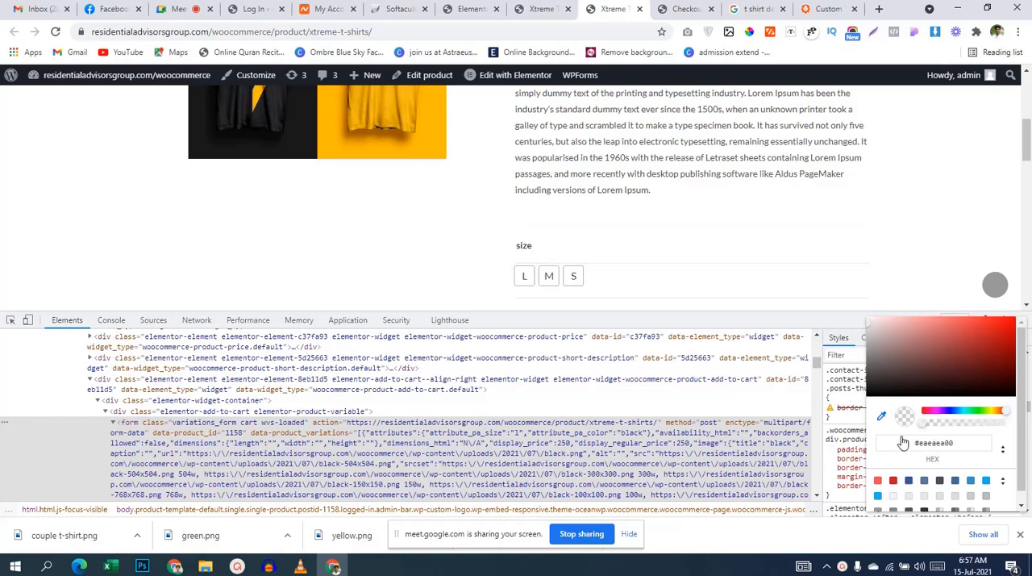
pyautogui.click(844, 504)
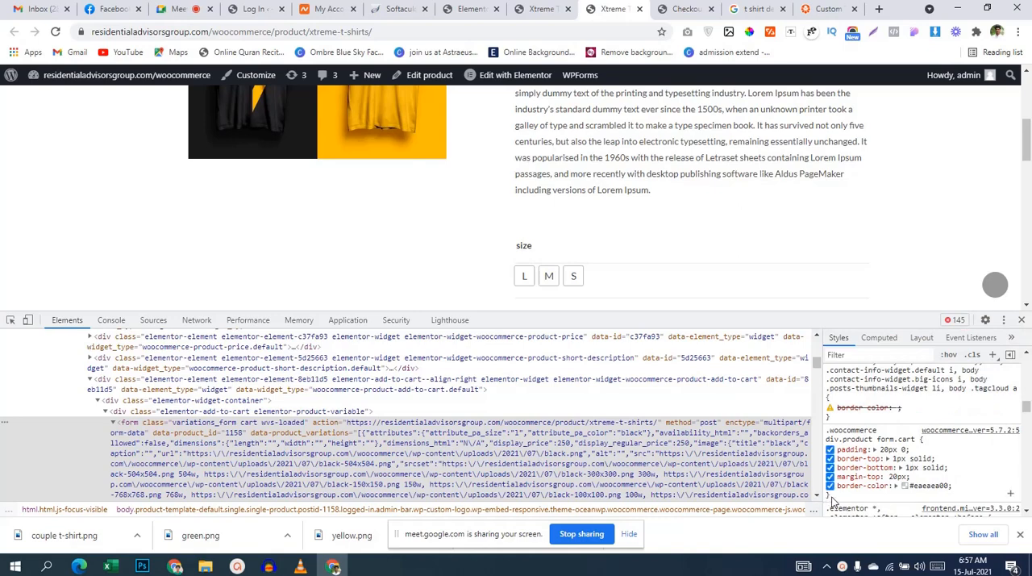
# Step: Copy the complete edited ".woocommerce div.product form.cart" CSS rule from the inspected styles
pyautogui.moveTo(829, 495); pyautogui.dragTo(828, 433)
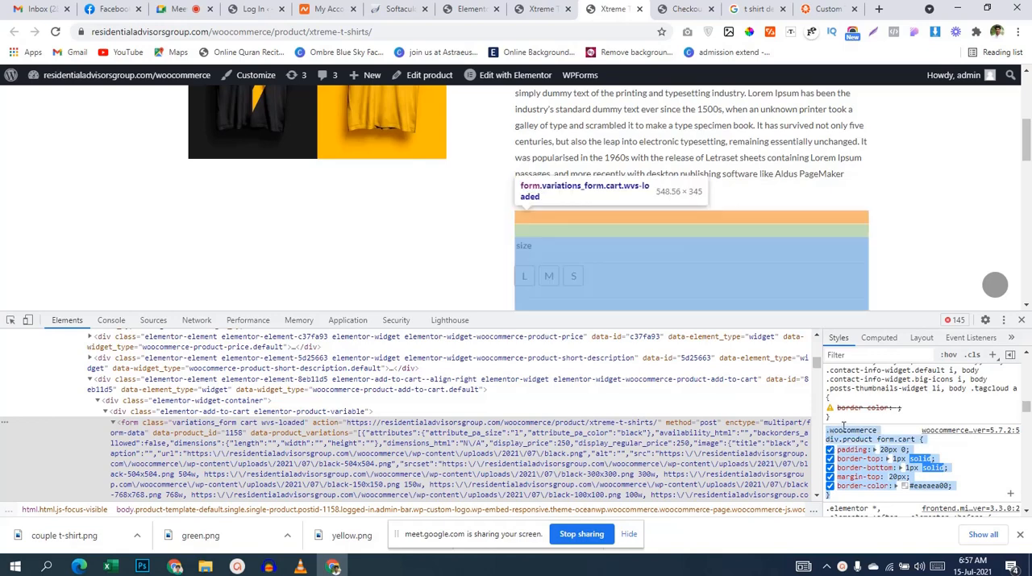
pyautogui.rightClick(844, 425)
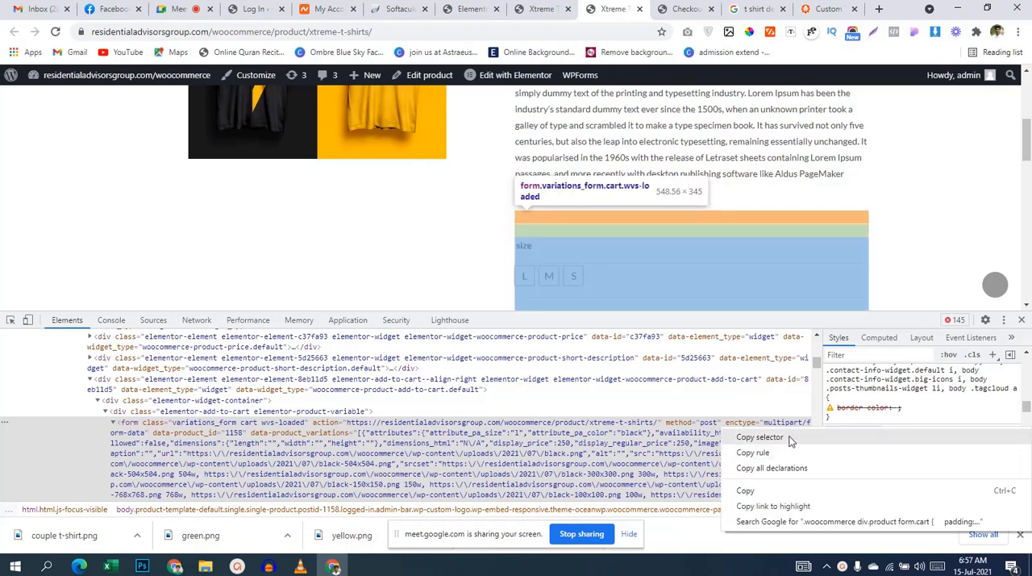
pyautogui.click(754, 491)
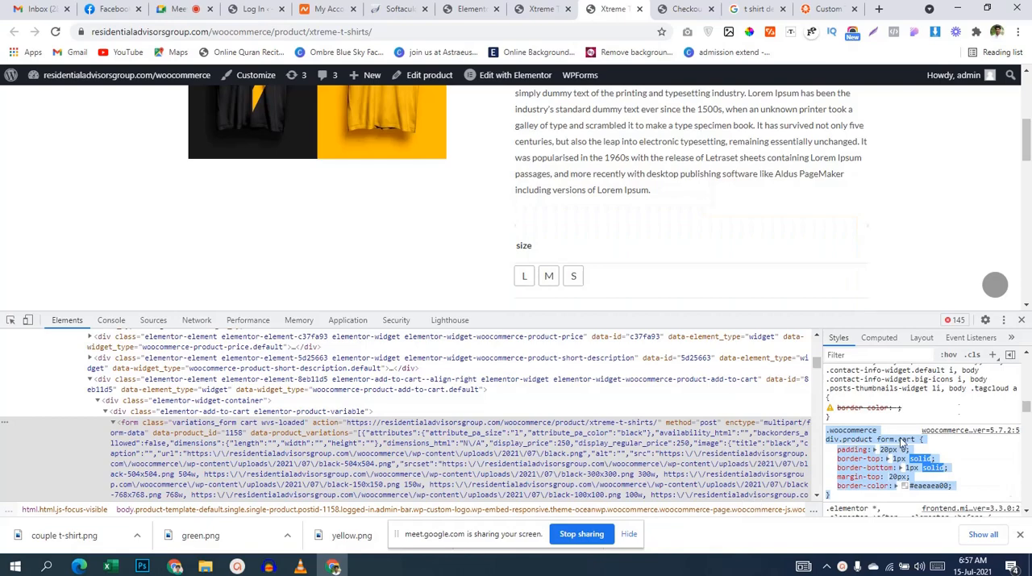
pyautogui.click(524, 6)
pyautogui.scroll(-6, 581, 272)
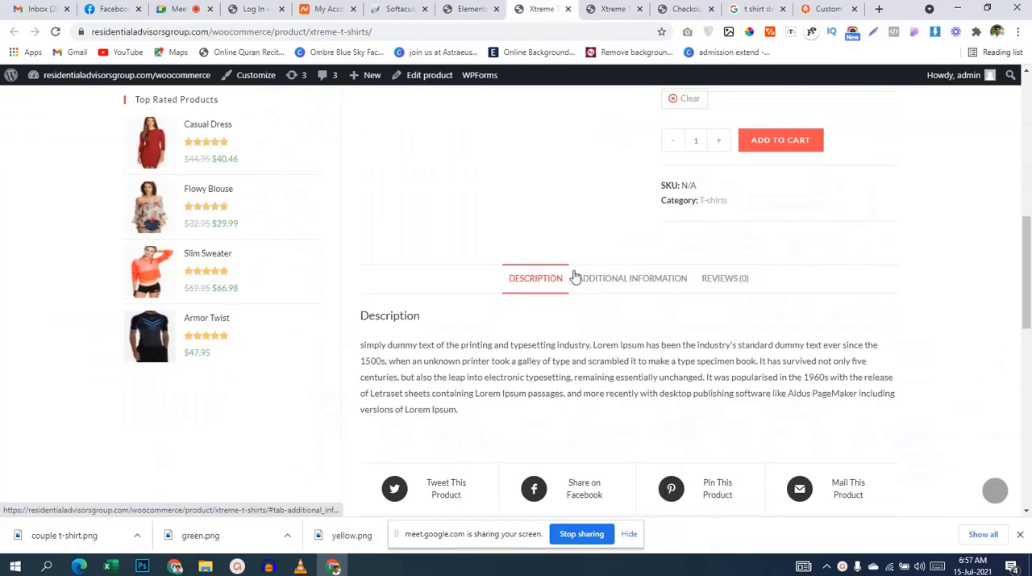
pyautogui.click(613, 8)
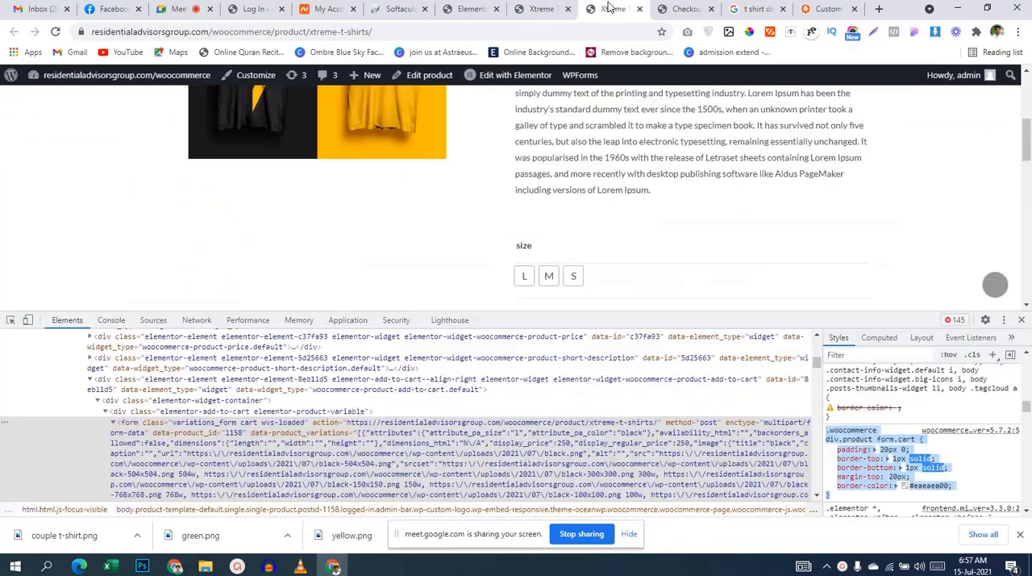
# Step: Return to the Elementor editor and set the product section's top and bottom padding to 50 px each, with padding values unlinked
pyautogui.click(457, 9)
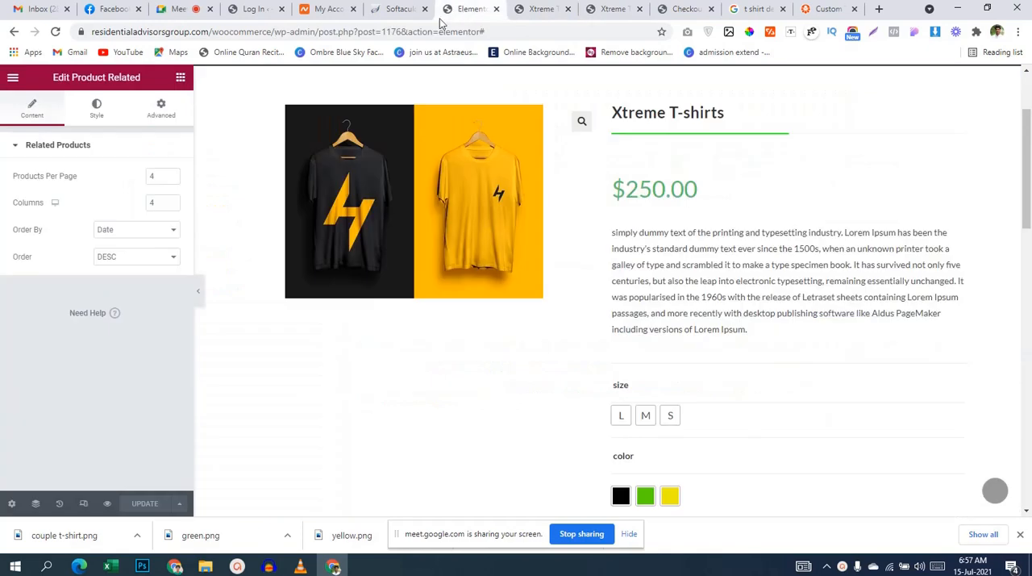
pyautogui.click(162, 107)
pyautogui.click(180, 76)
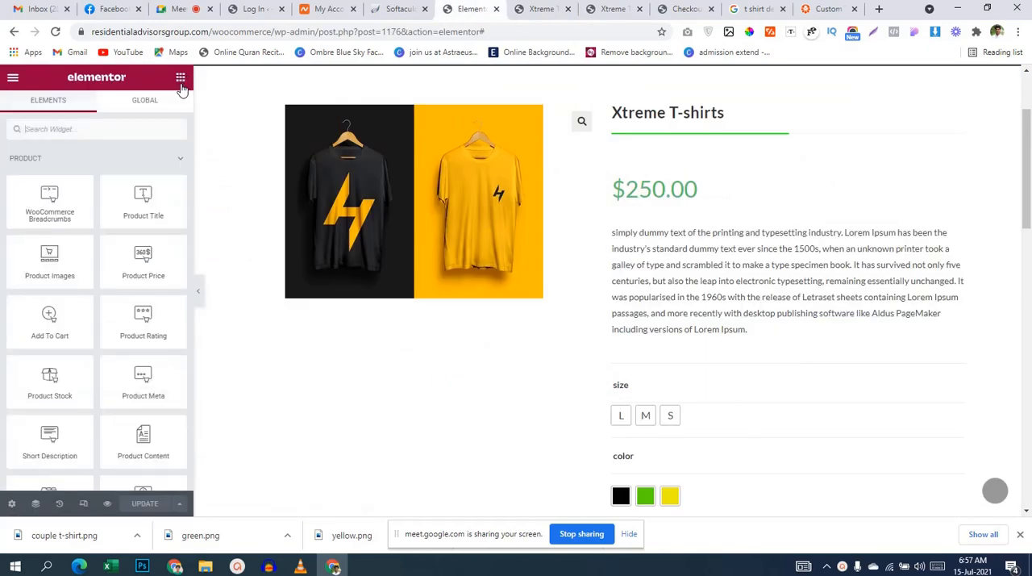
pyautogui.scroll(3, 592, 290)
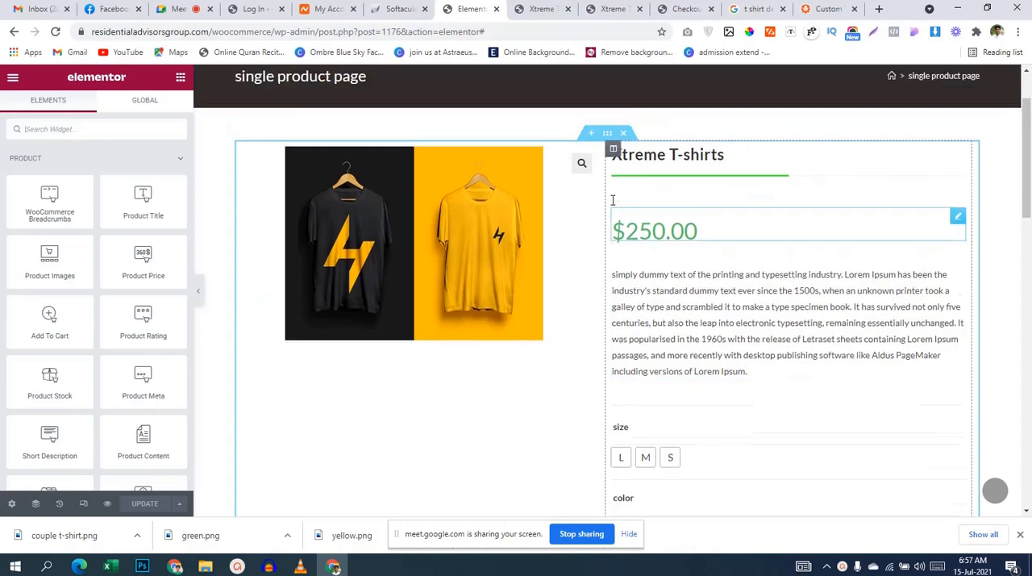
pyautogui.click(607, 220)
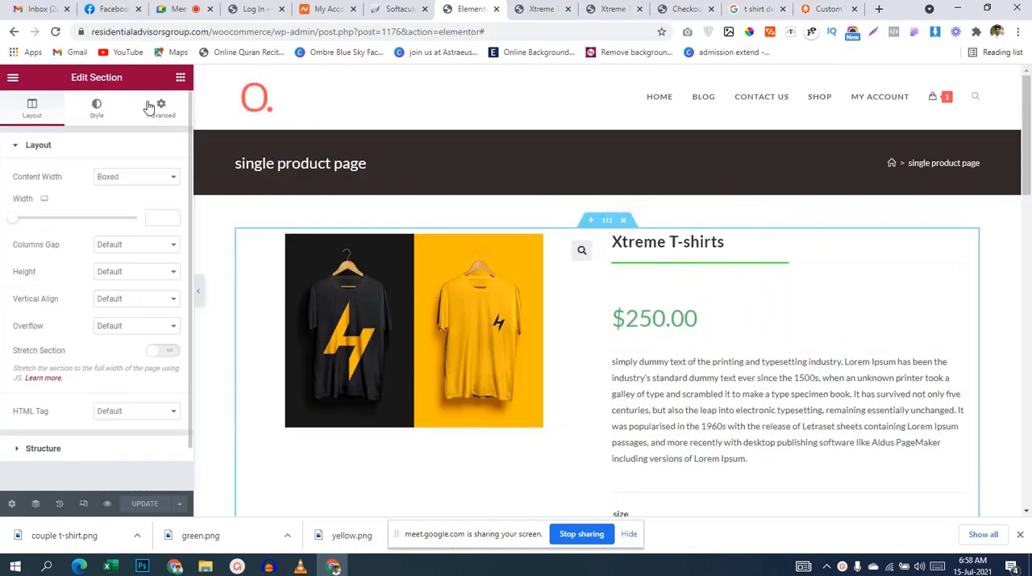
pyautogui.click(161, 108)
pyautogui.click(162, 244)
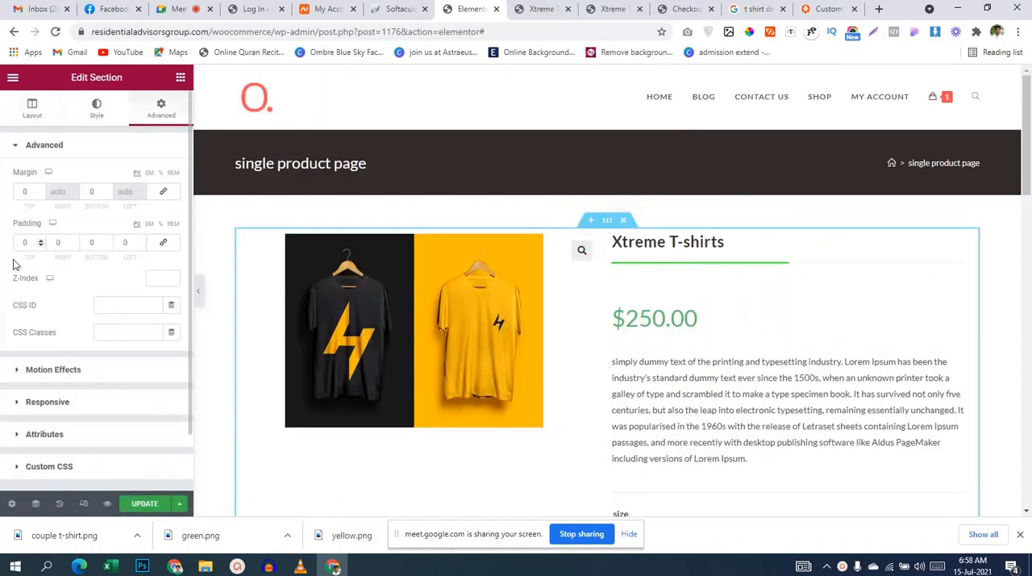
pyautogui.click(17, 245)
pyautogui.write('50')
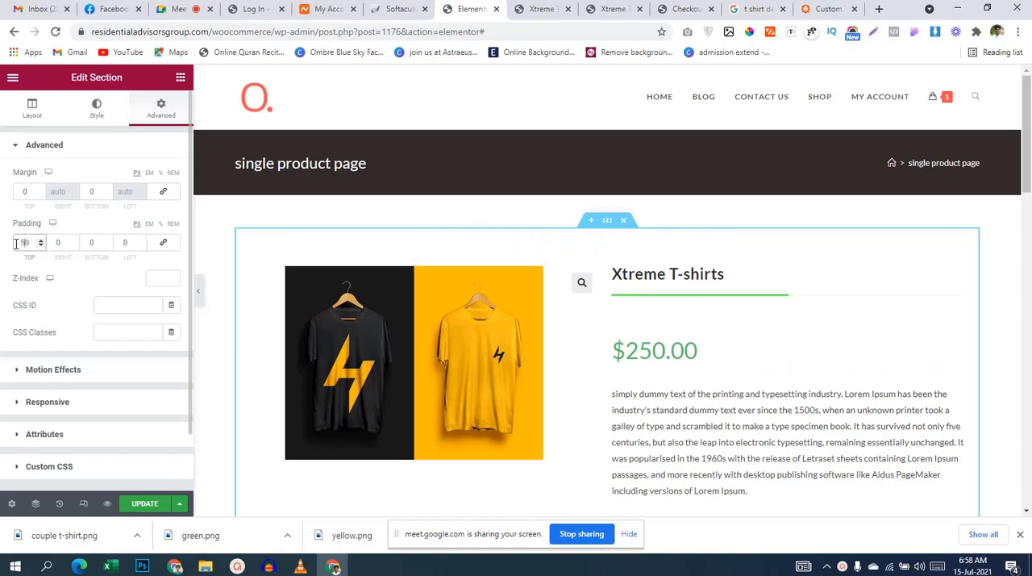
pyautogui.click(91, 242)
pyautogui.write('50')
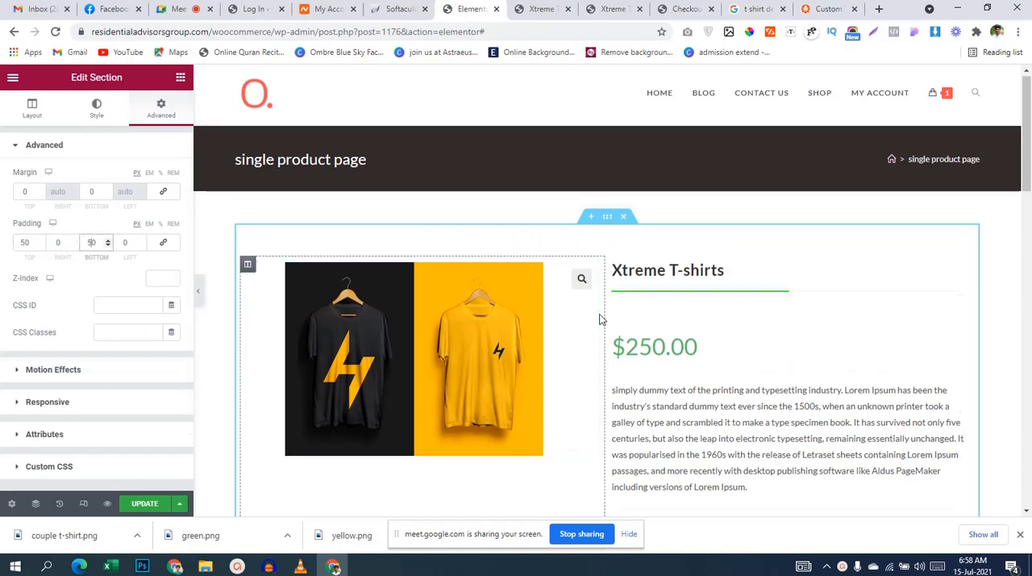
# Step: Open the advanced settings of the Related products section and set its bottom padding to 50 px, with padding values unlinked
pyautogui.scroll(-8, 600, 319)
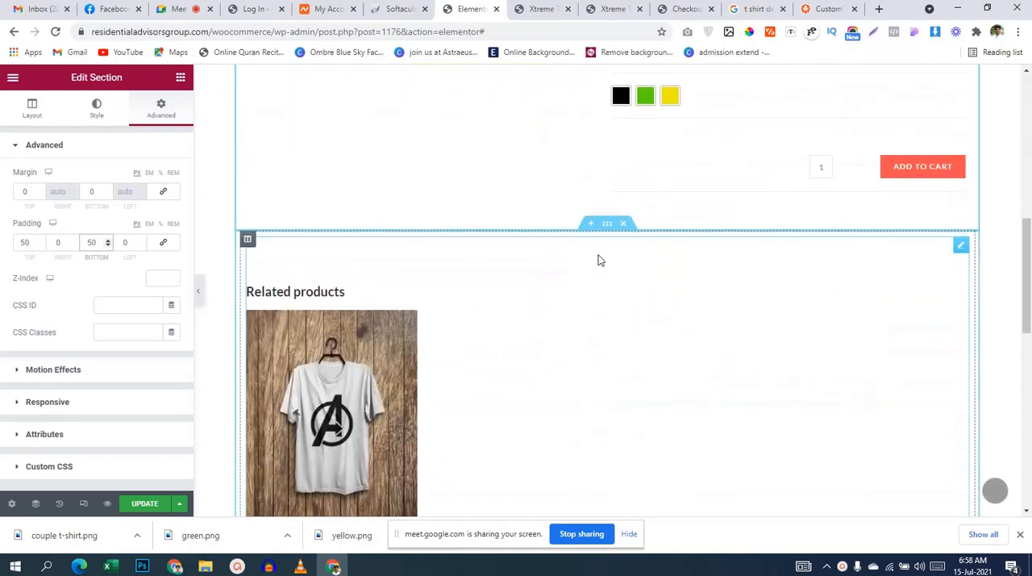
pyautogui.click(607, 226)
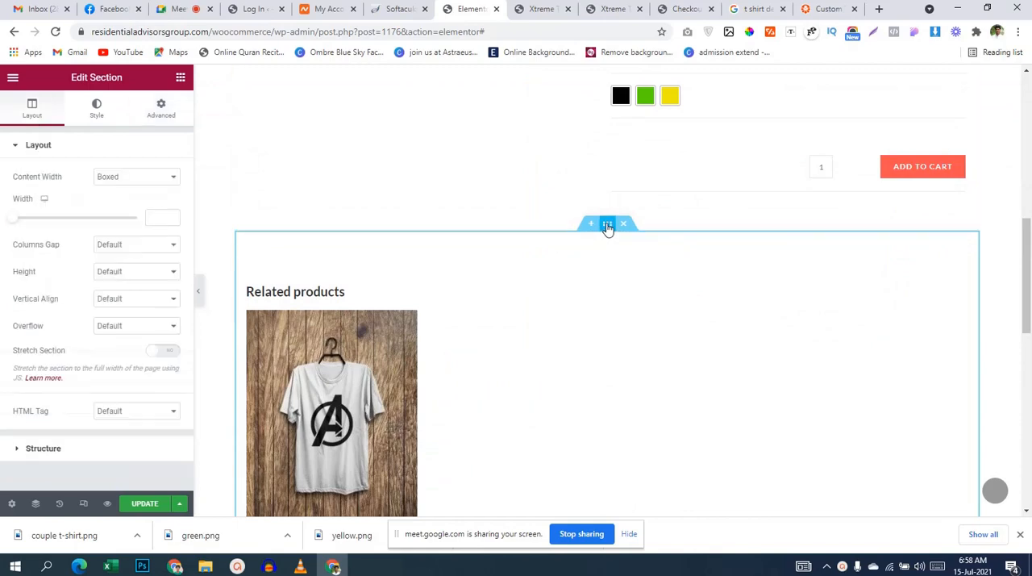
pyautogui.click(136, 121)
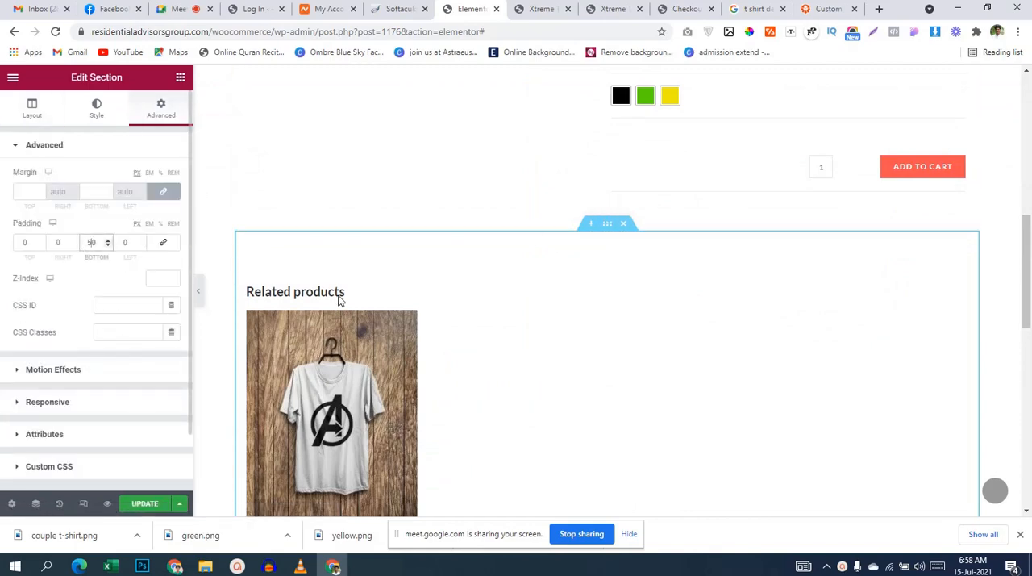
pyautogui.scroll(-2, 506, 337)
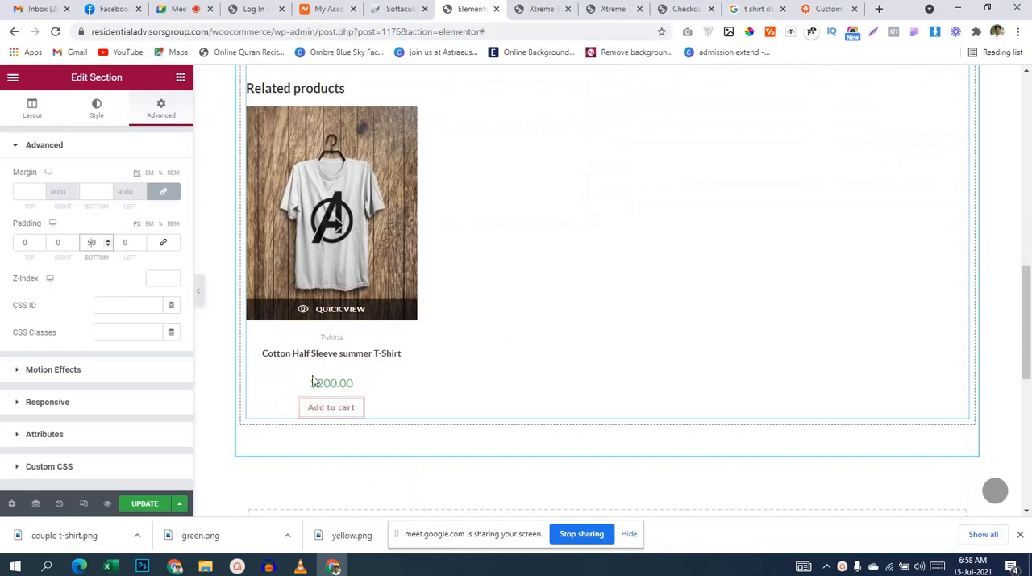
pyautogui.scroll(9, 367, 378)
pyautogui.scroll(2, 375, 364)
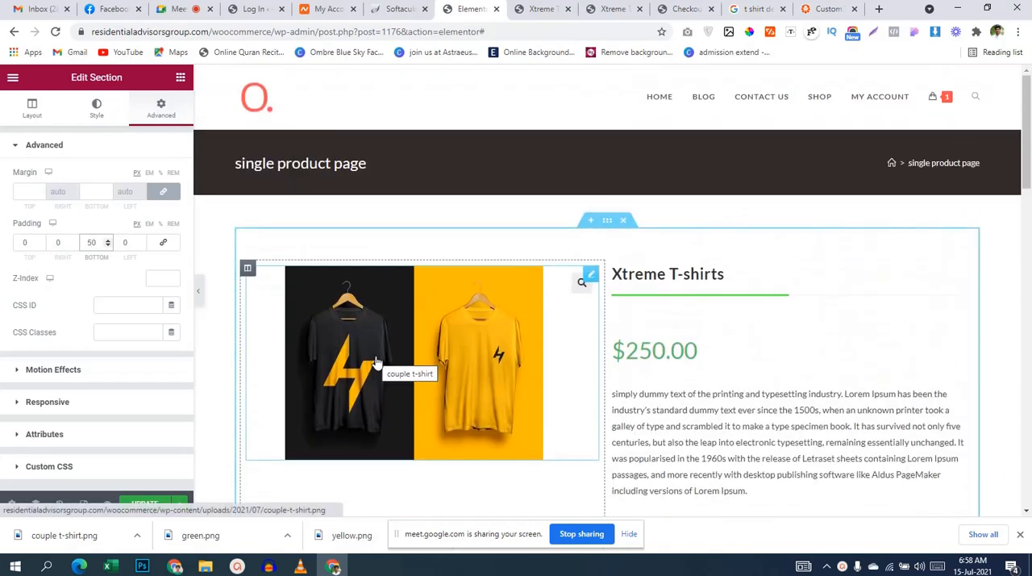
# Step: Paste the copied ".woocommerce div.product form.cart" rule into the Related products section's custom CSS and update the template
pyautogui.scroll(-1, 606, 272)
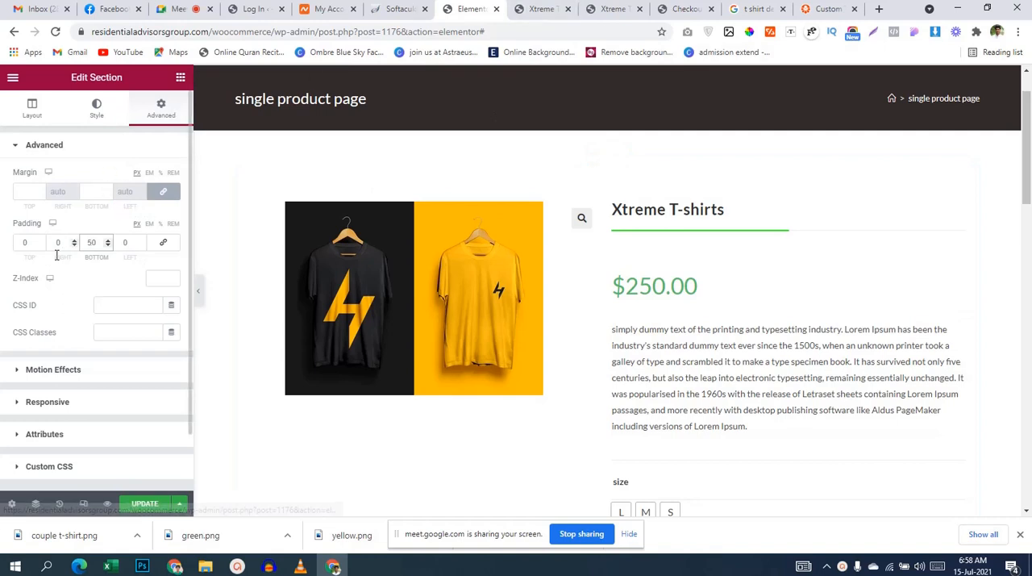
pyautogui.scroll(-1, 60, 290)
pyautogui.click(91, 403)
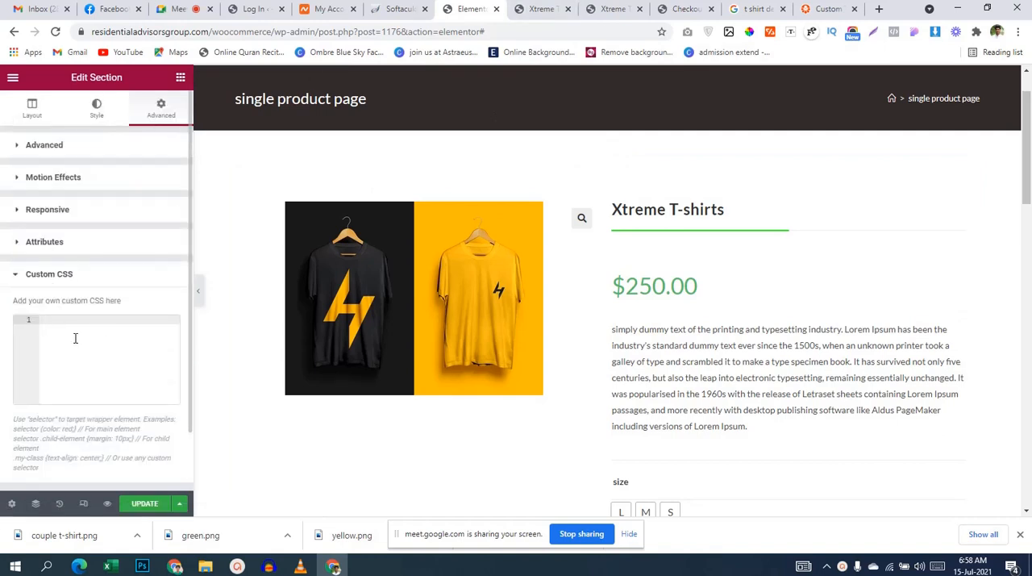
pyautogui.hotkey('ctrl', 'v')
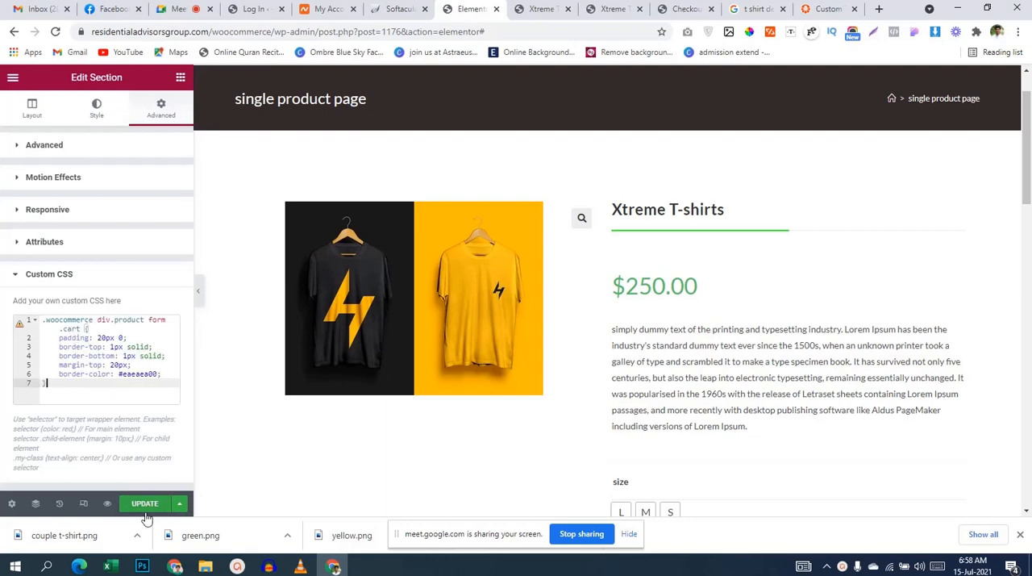
pyautogui.click(141, 503)
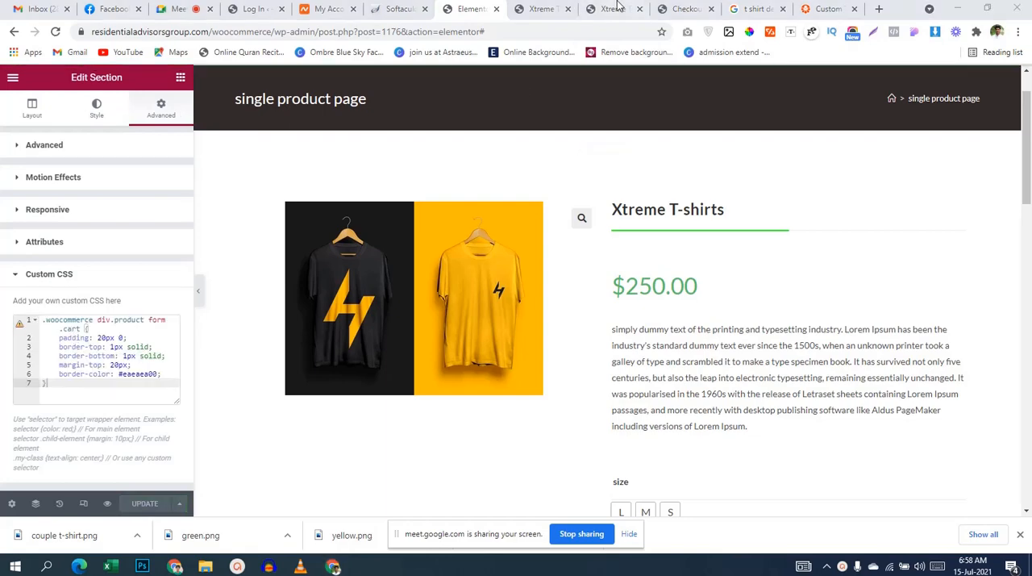
# Step: Close the developer tools on the live Xtreme T-shirts page, reload it and check the section spacing and form borders
pyautogui.click(611, 11)
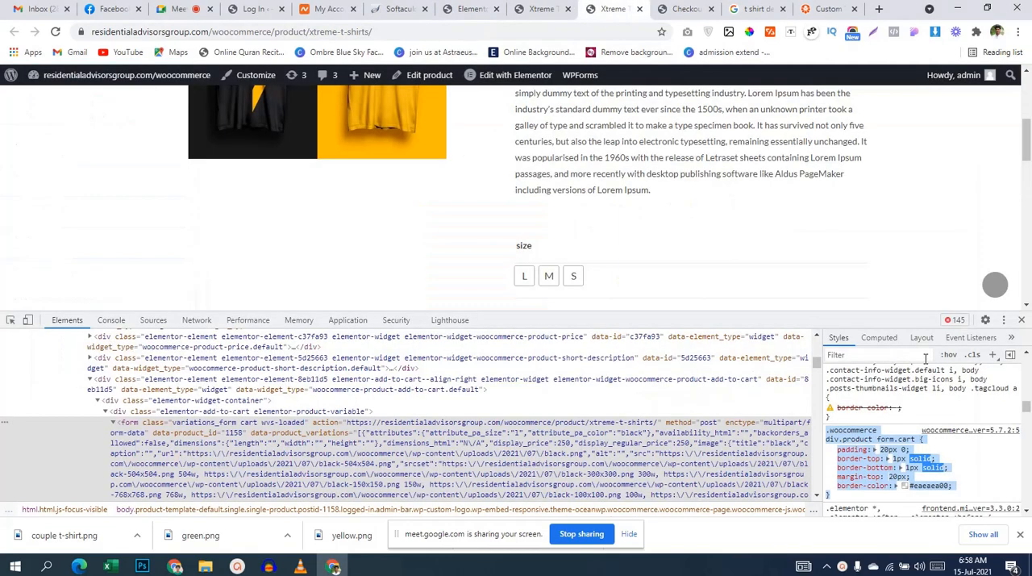
pyautogui.click(1022, 319)
pyautogui.scroll(3, 596, 243)
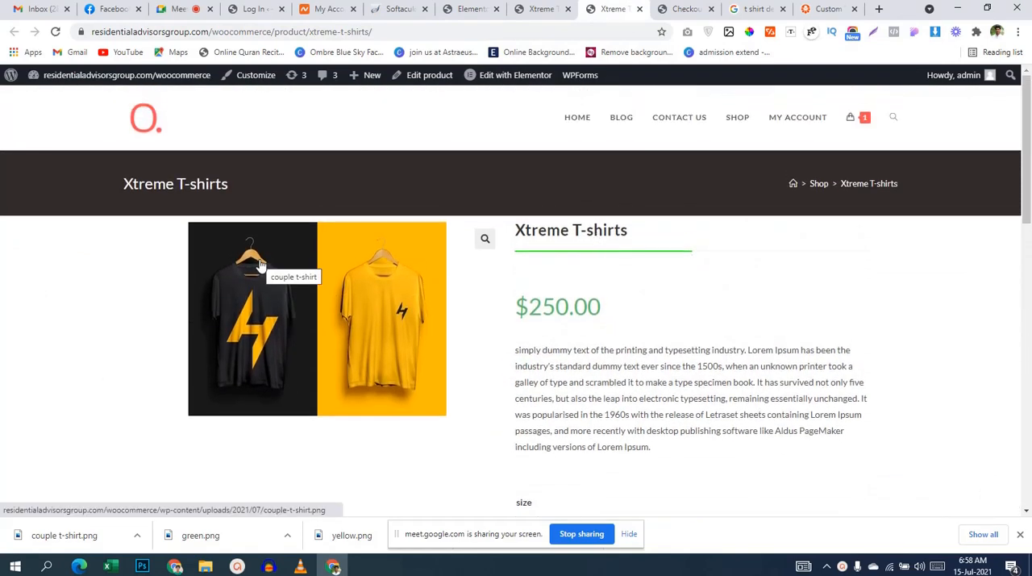
pyautogui.scroll(-2, 476, 306)
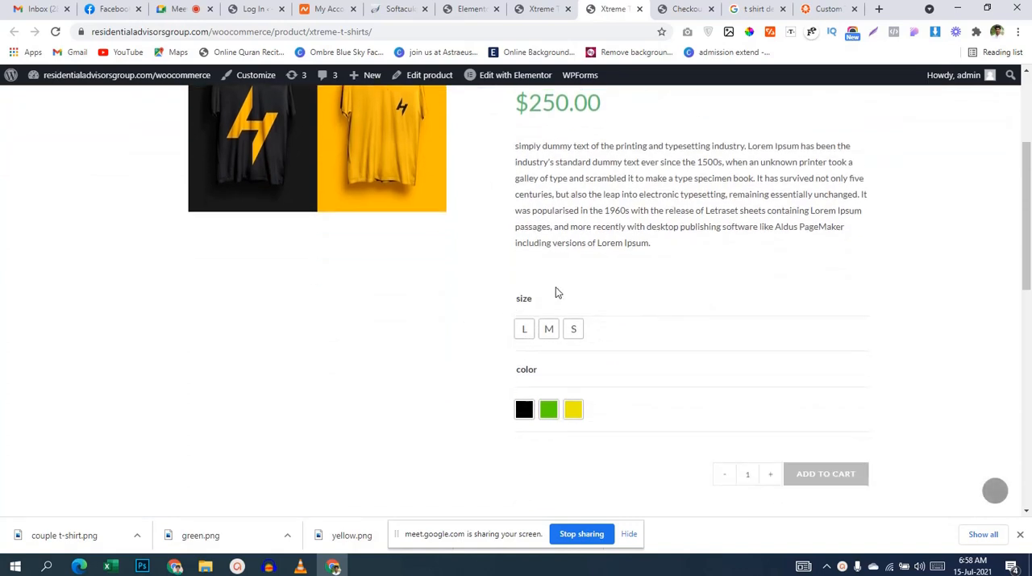
pyautogui.click(55, 32)
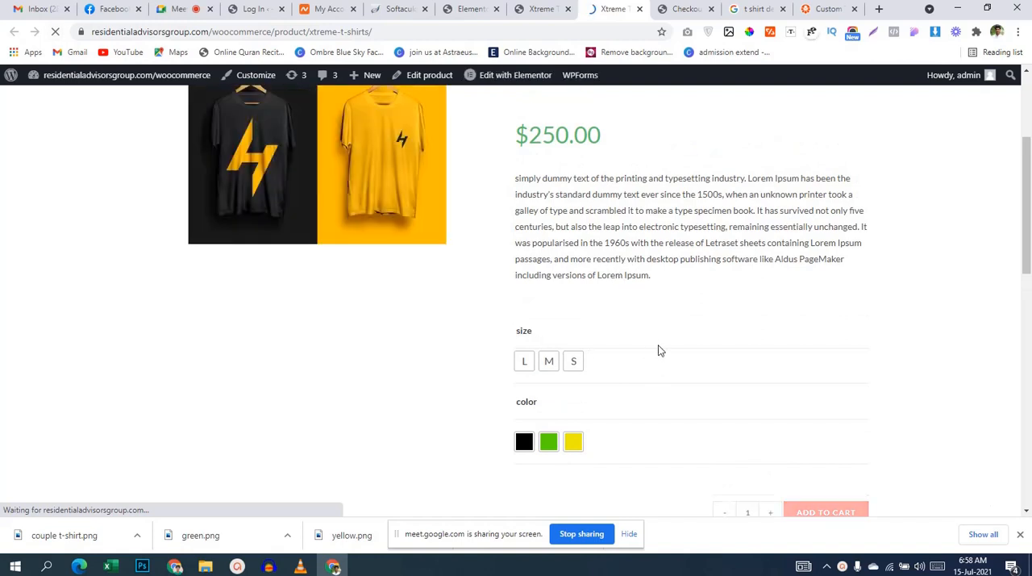
pyautogui.scroll(-2, 669, 379)
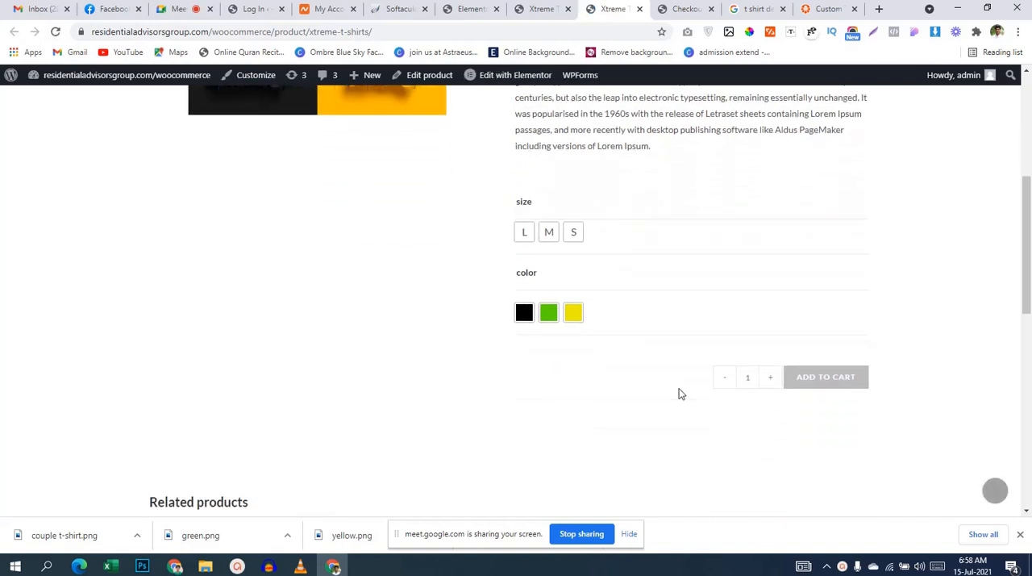
pyautogui.scroll(4, 679, 391)
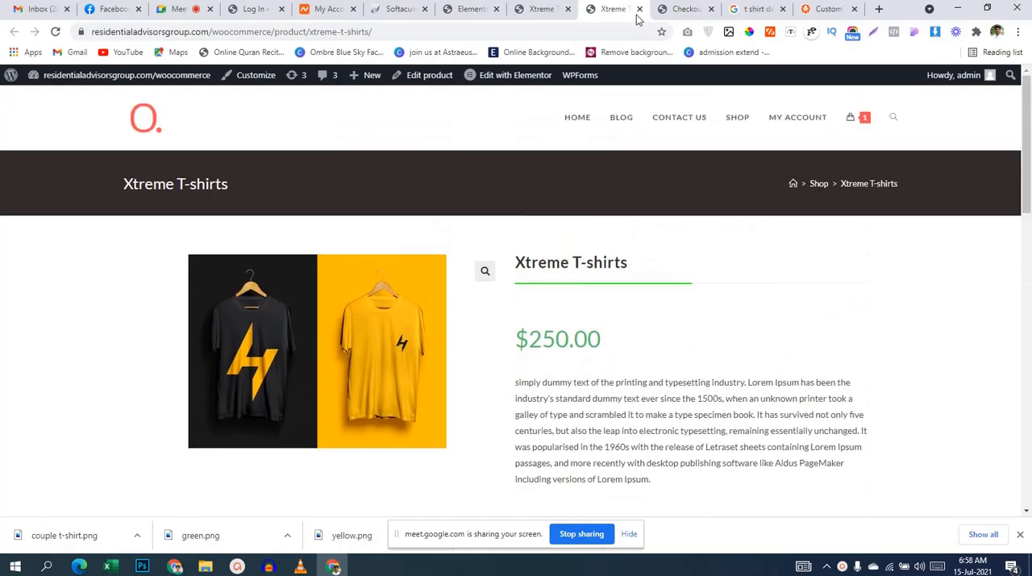
# Step: Review the original sidebar layout of the Xtreme T-shirts page for comparison, and return to the Elementor editor
pyautogui.click(545, 13)
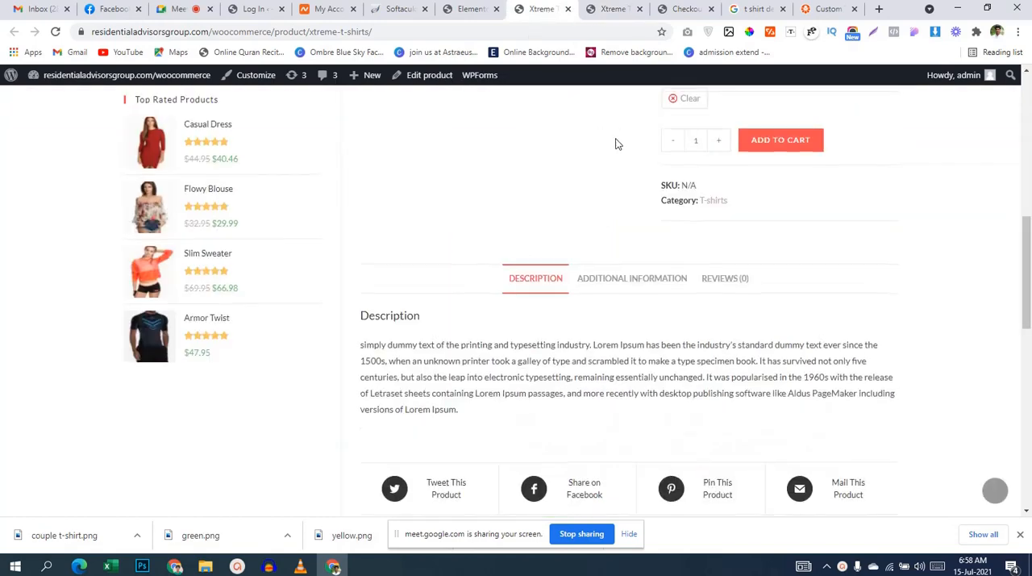
pyautogui.scroll(6, 615, 143)
pyautogui.scroll(-2, 774, 324)
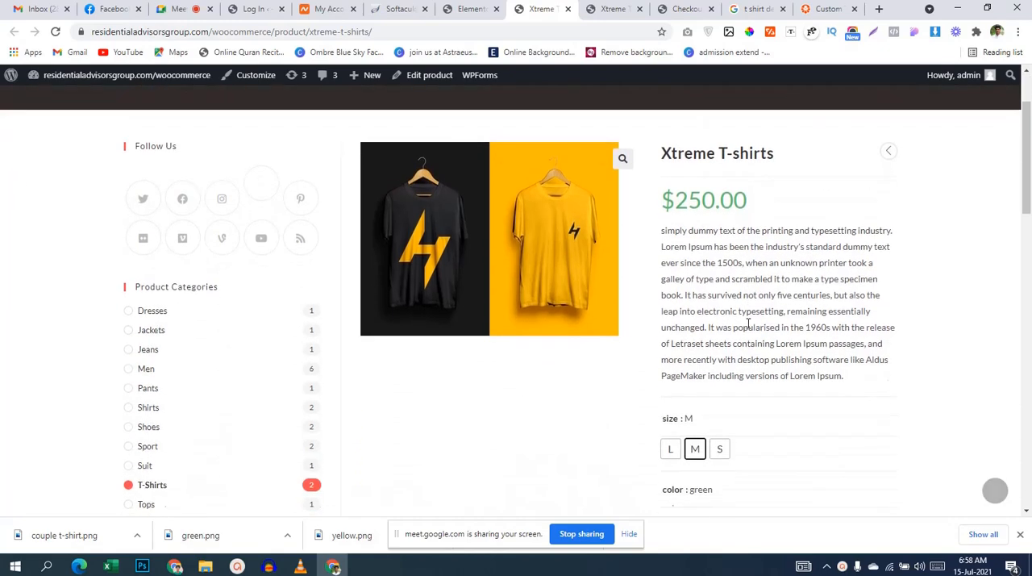
pyautogui.scroll(1, 748, 323)
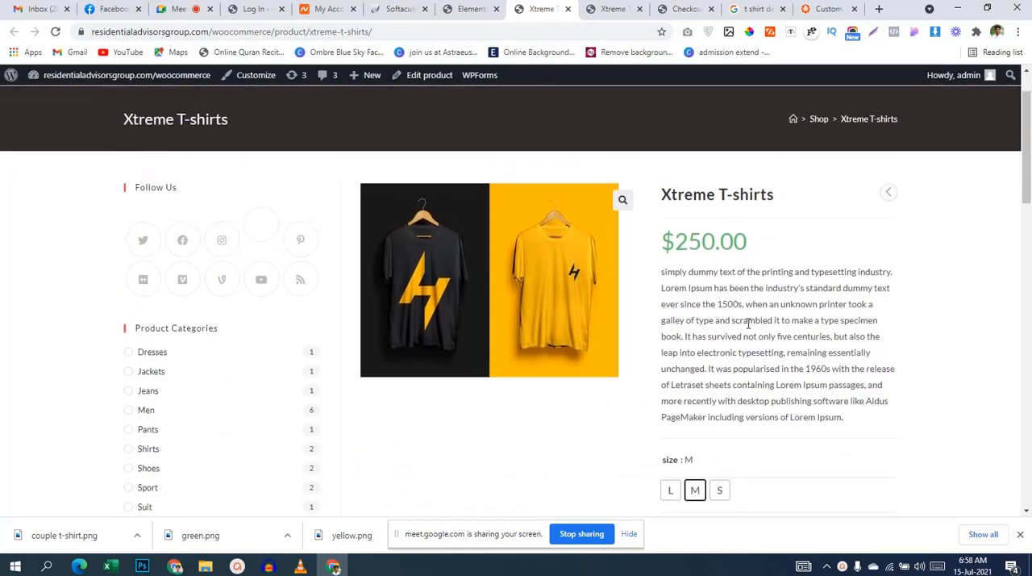
pyautogui.scroll(1, 749, 323)
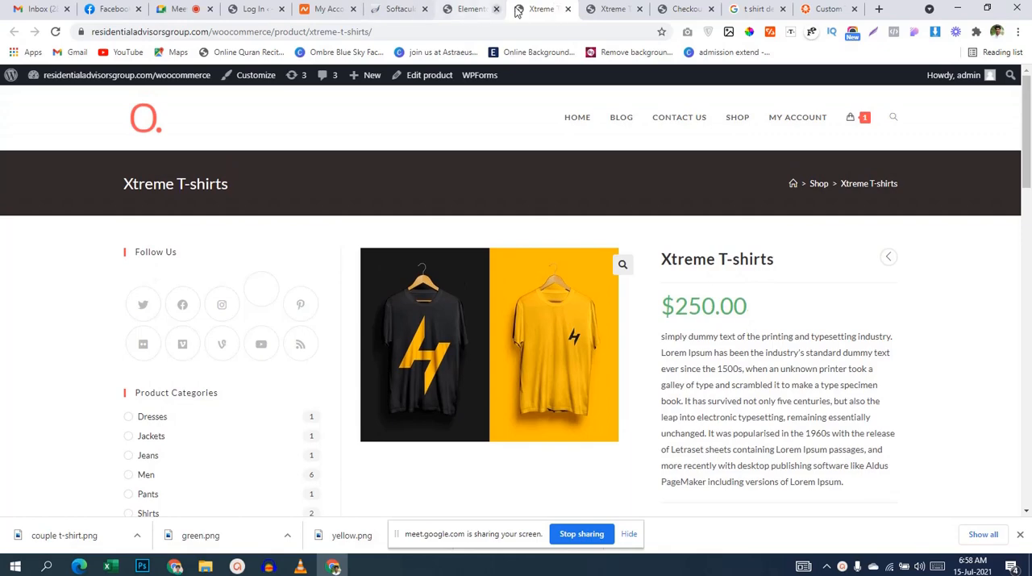
pyautogui.click(611, 9)
pyautogui.click(461, 15)
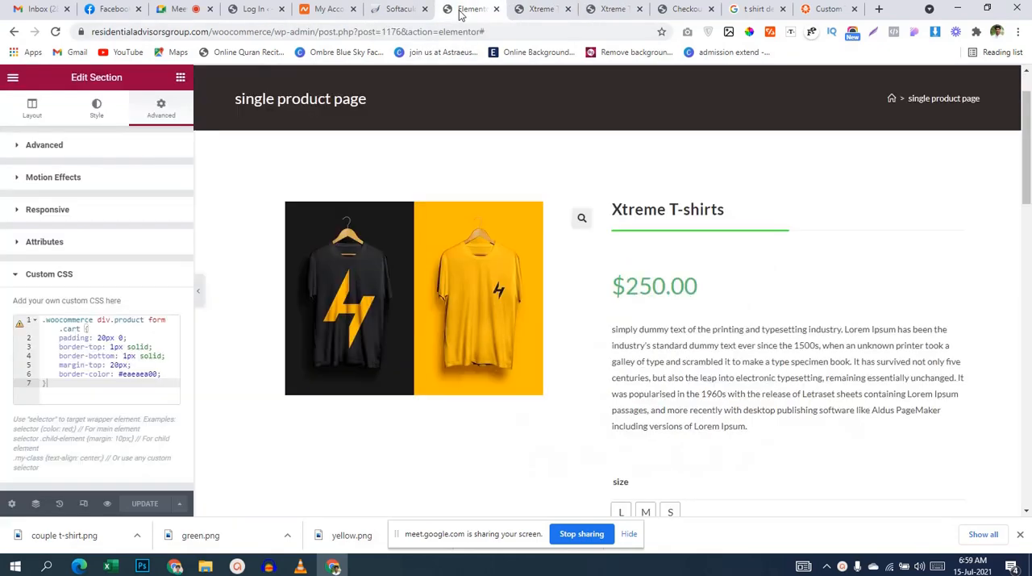
# Step: Open the site's WordPress dashboard from the original Xtreme T-shirts product page
pyautogui.click(543, 7)
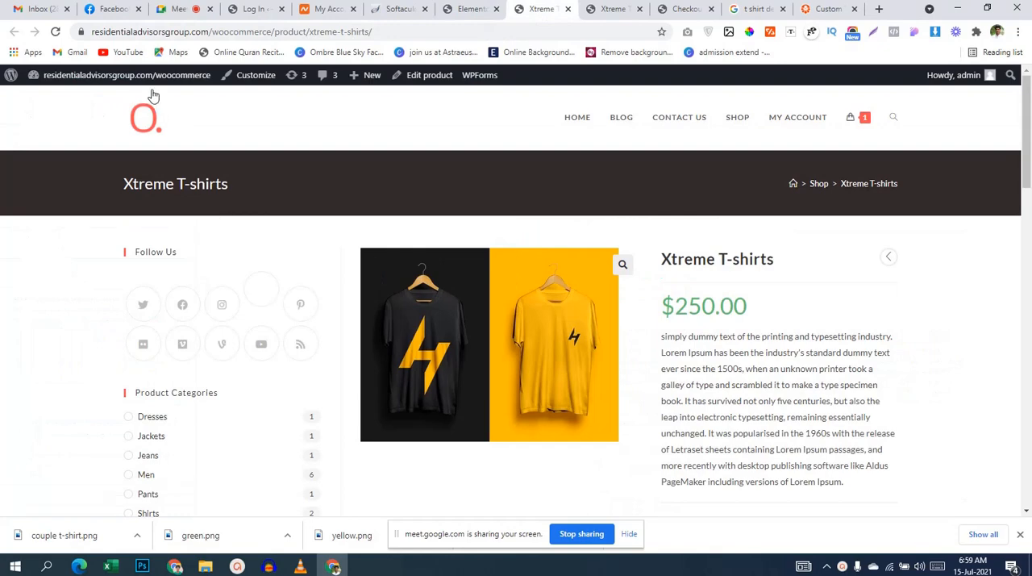
pyautogui.moveTo(121, 75)
pyautogui.click(68, 103)
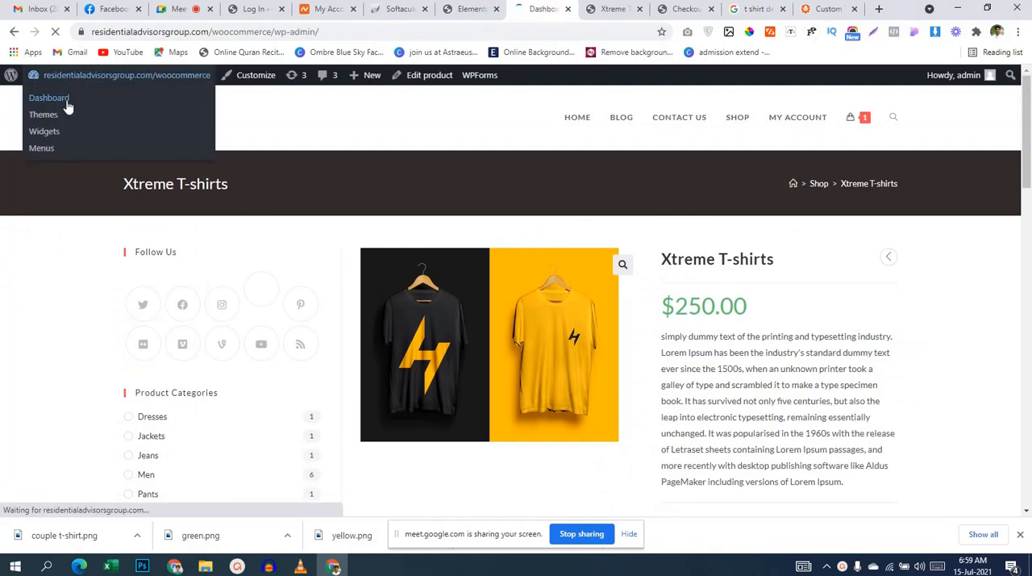
pyautogui.scroll(-1, 98, 292)
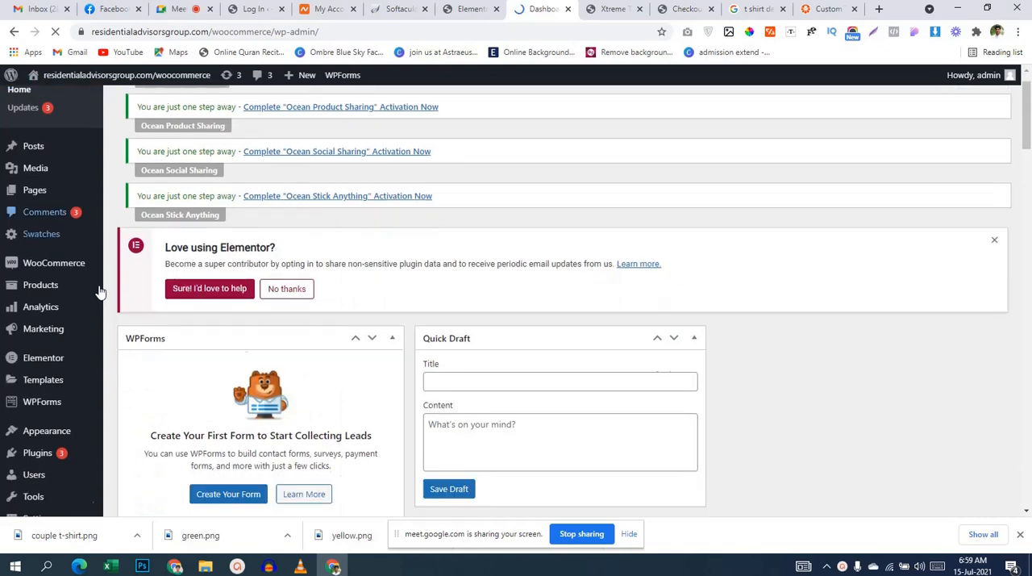
pyautogui.scroll(-4, 98, 292)
pyautogui.scroll(5, 100, 294)
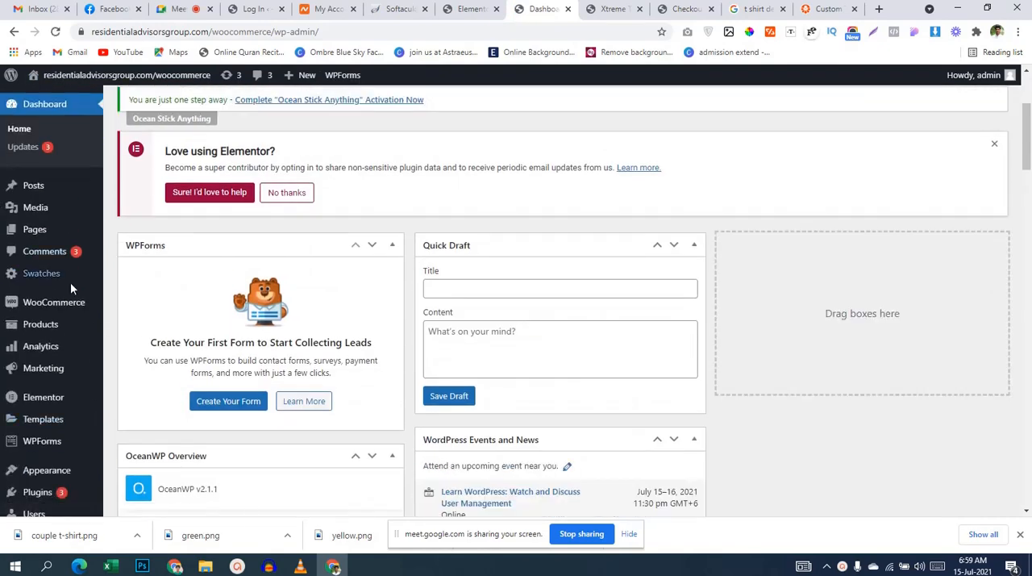
# Step: Go to the page for adding new plugins and search the plugin directory for "cartflow"
pyautogui.scroll(-2, 74, 420)
pyautogui.moveTo(49, 363)
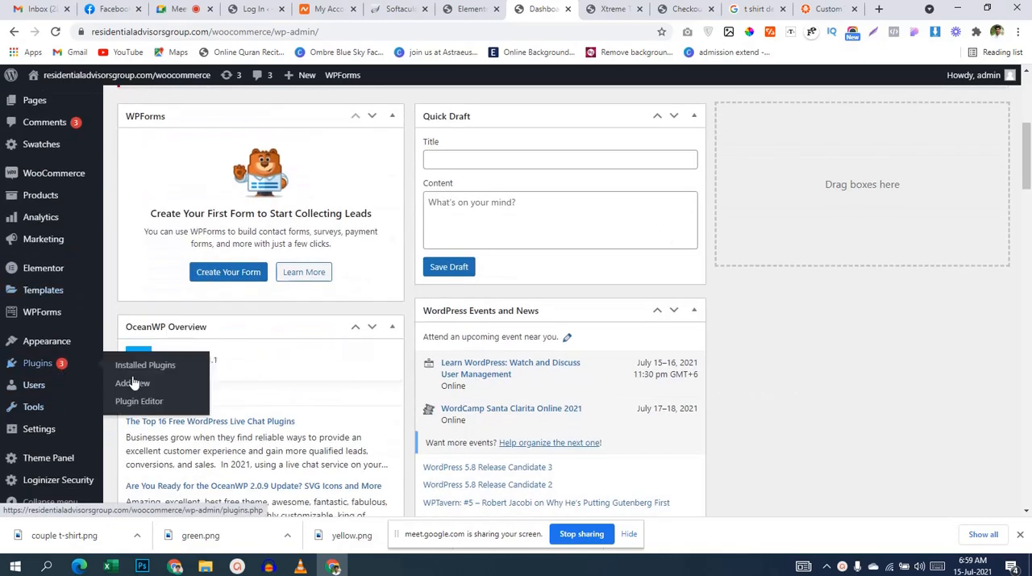
pyautogui.click(133, 384)
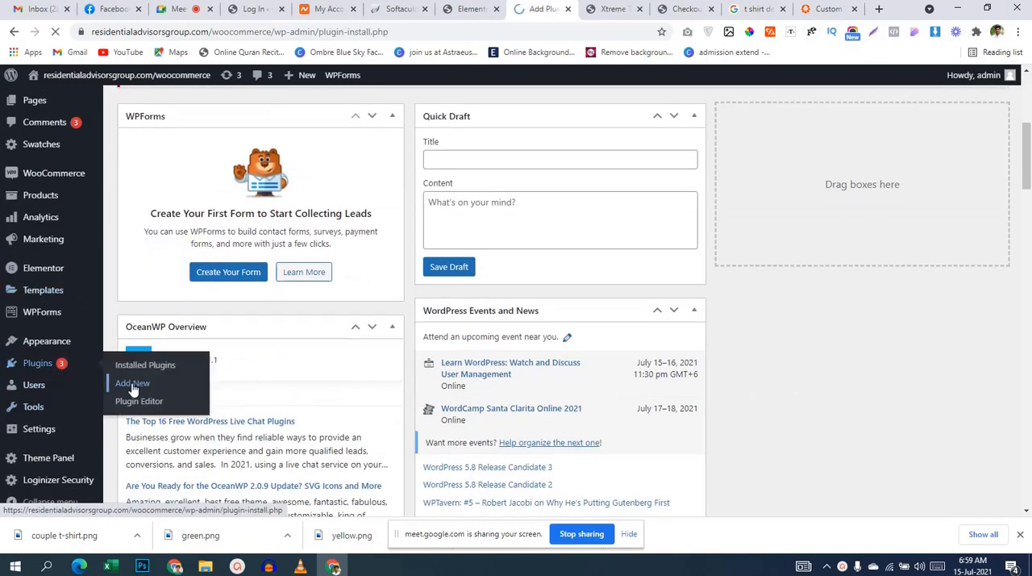
pyautogui.scroll(-2, 689, 272)
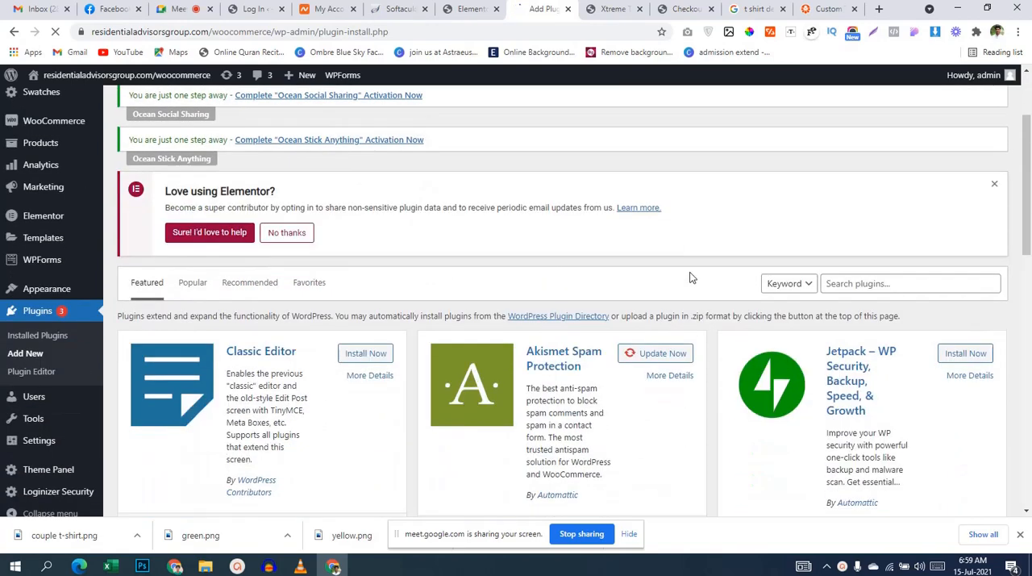
pyautogui.click(928, 283)
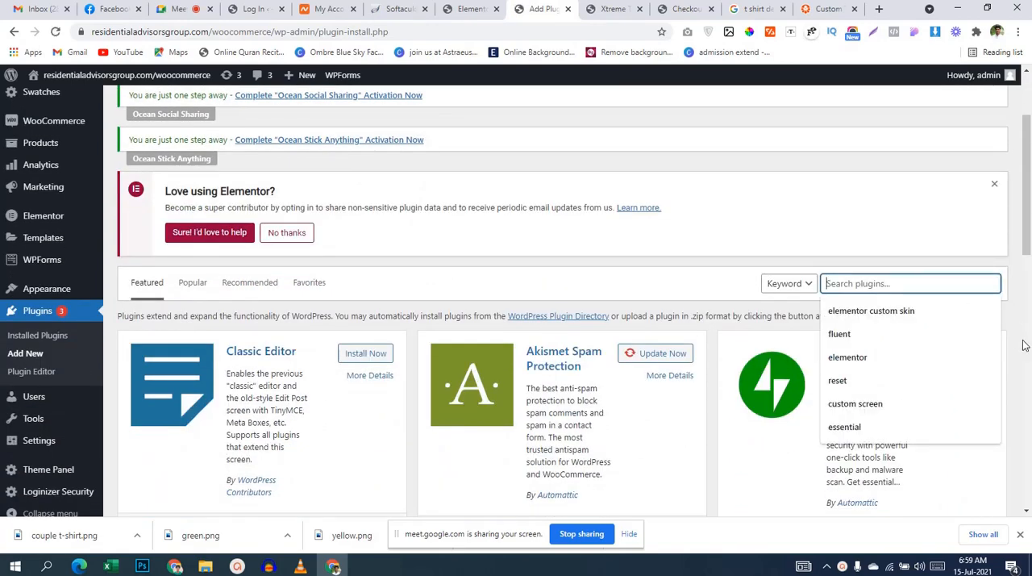
pyautogui.write('cartflow')
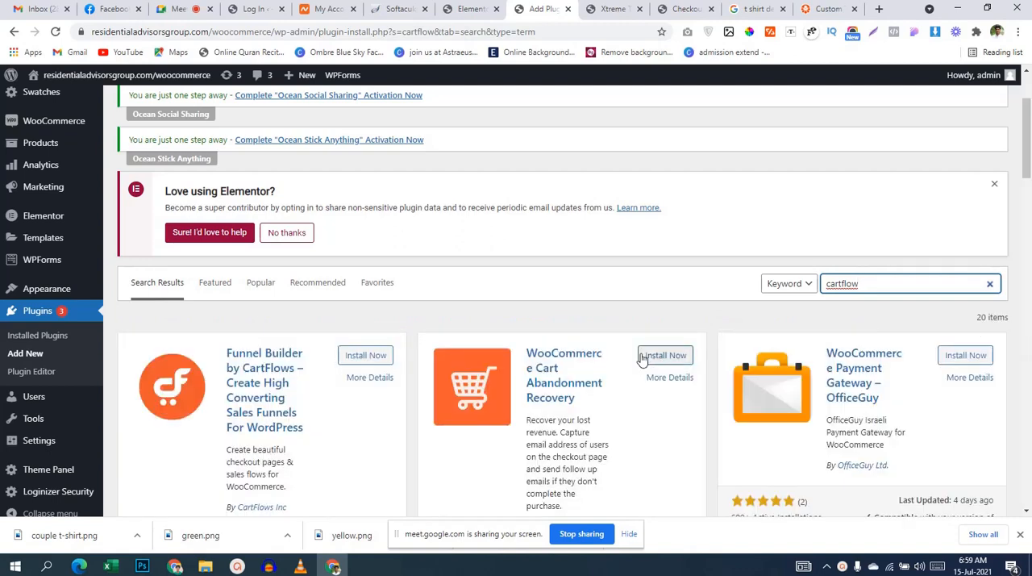
# Step: Install and activate the "Funnel Builder by CartFlows" plugin
pyautogui.scroll(-1, 279, 437)
pyautogui.scroll(-1, 280, 436)
pyautogui.click(356, 292)
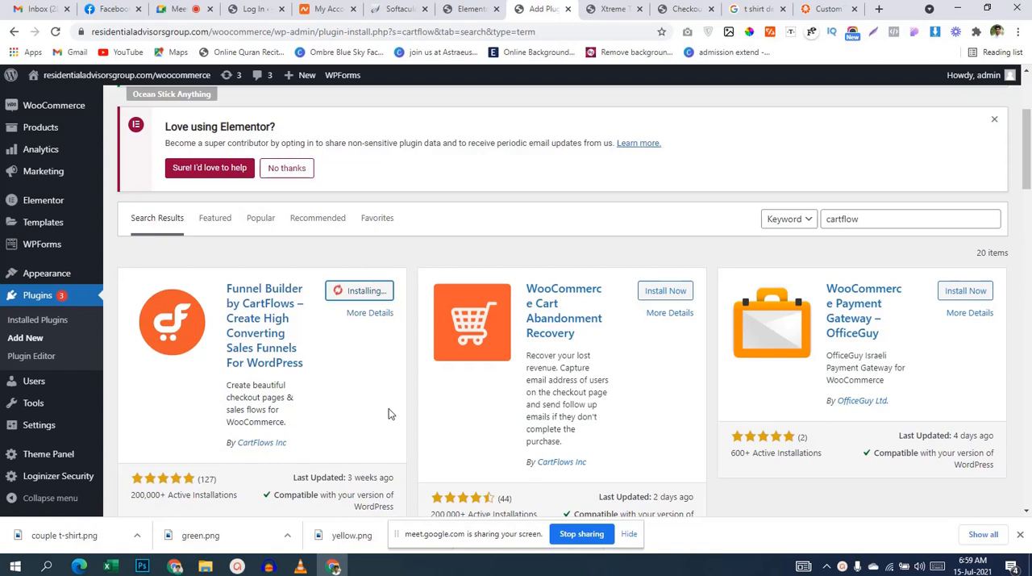
pyautogui.click(371, 291)
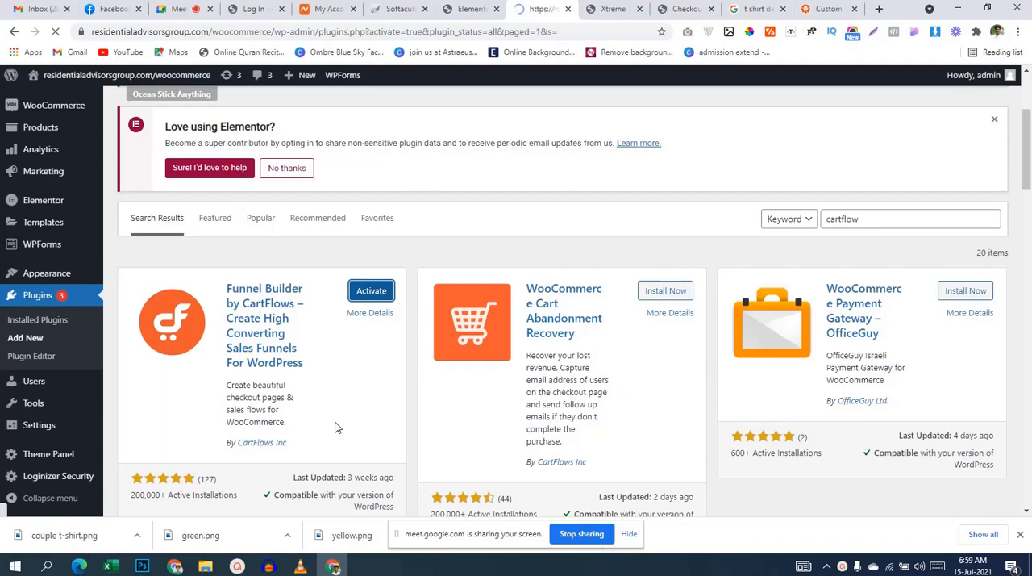
# Step: Find the newly activated CartFlows plugin in the WordPress admin and open its Flows page
pyautogui.scroll(-4, 342, 436)
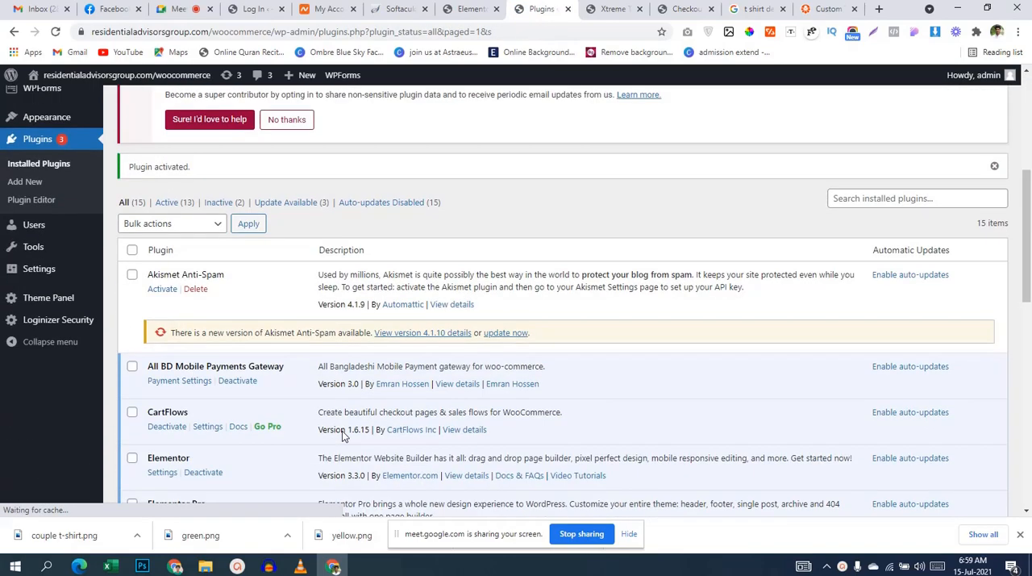
pyautogui.scroll(3, 342, 431)
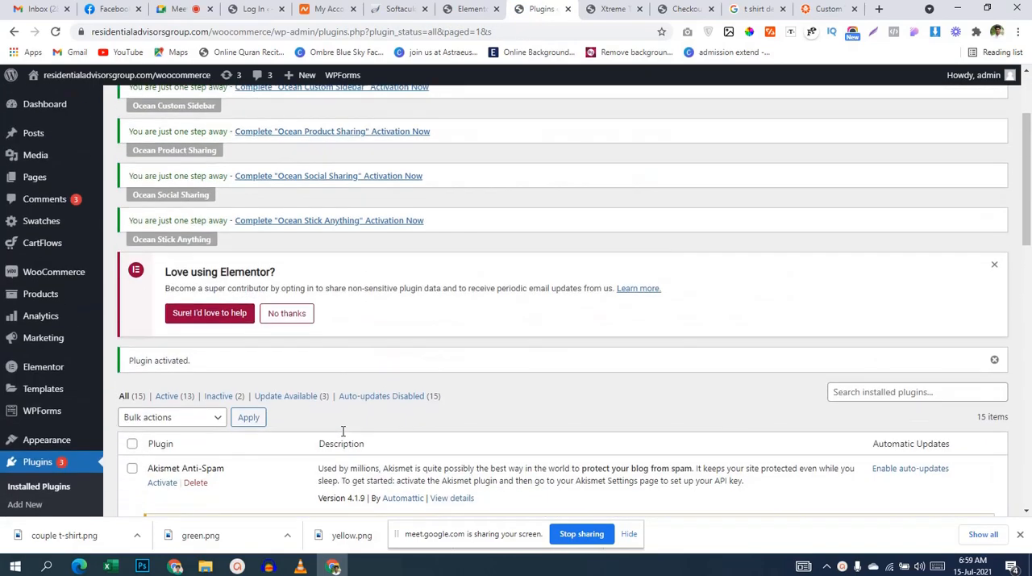
pyautogui.moveTo(42, 240)
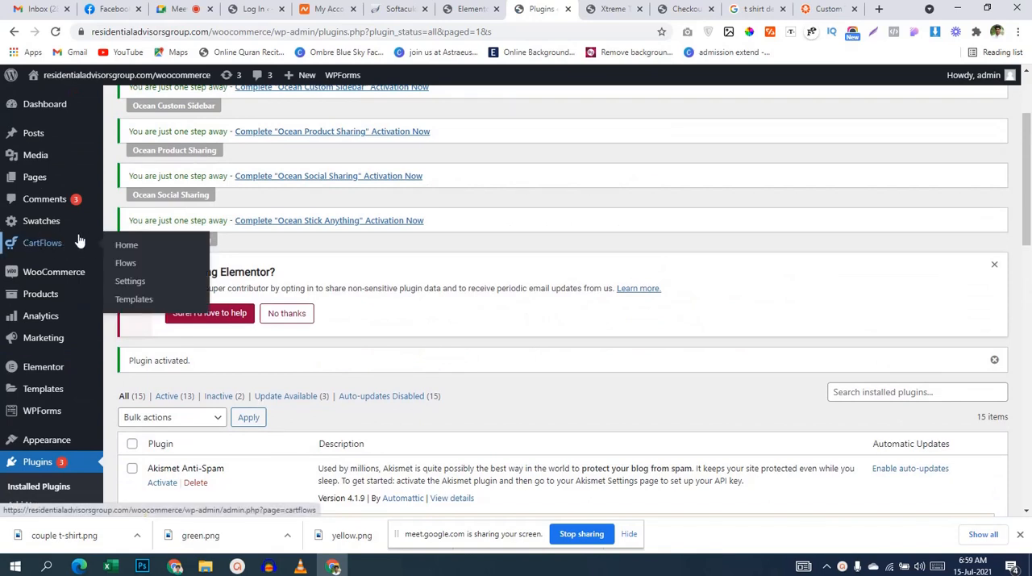
pyautogui.click(131, 266)
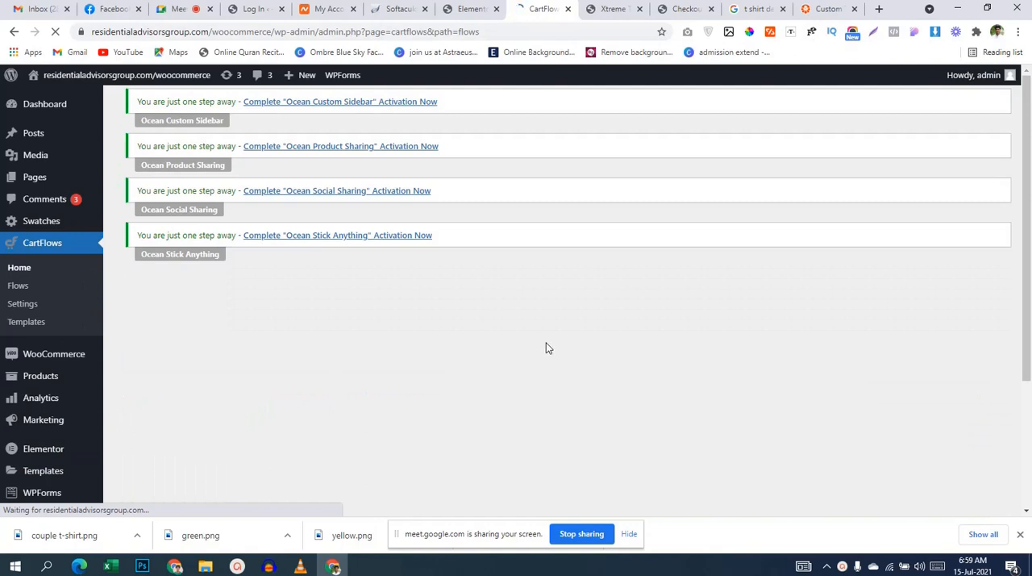
# Step: Start adding a new CartFlows flow and open the Evergreen Product 01 template from the library
pyautogui.scroll(-3, 546, 343)
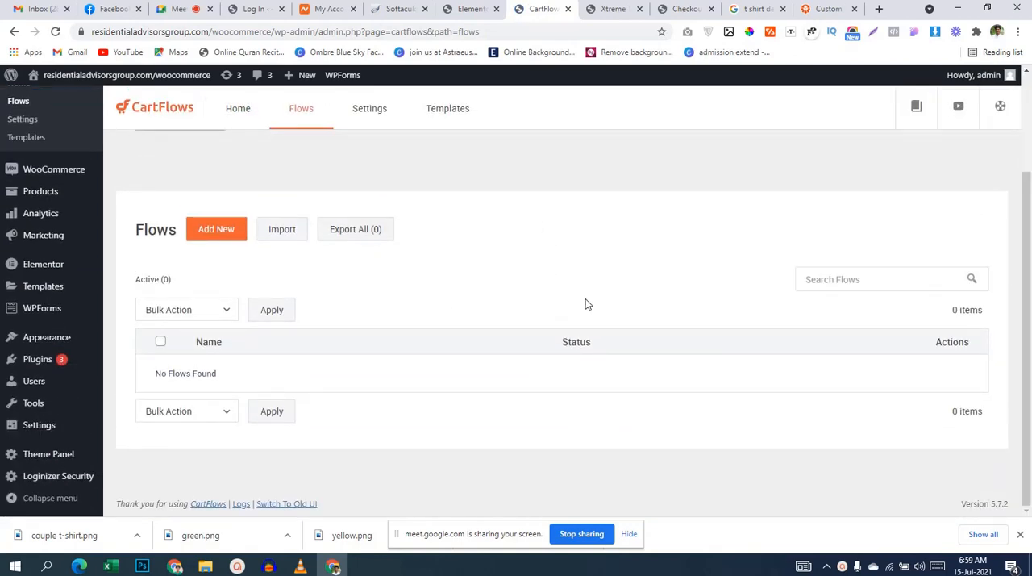
pyautogui.click(214, 233)
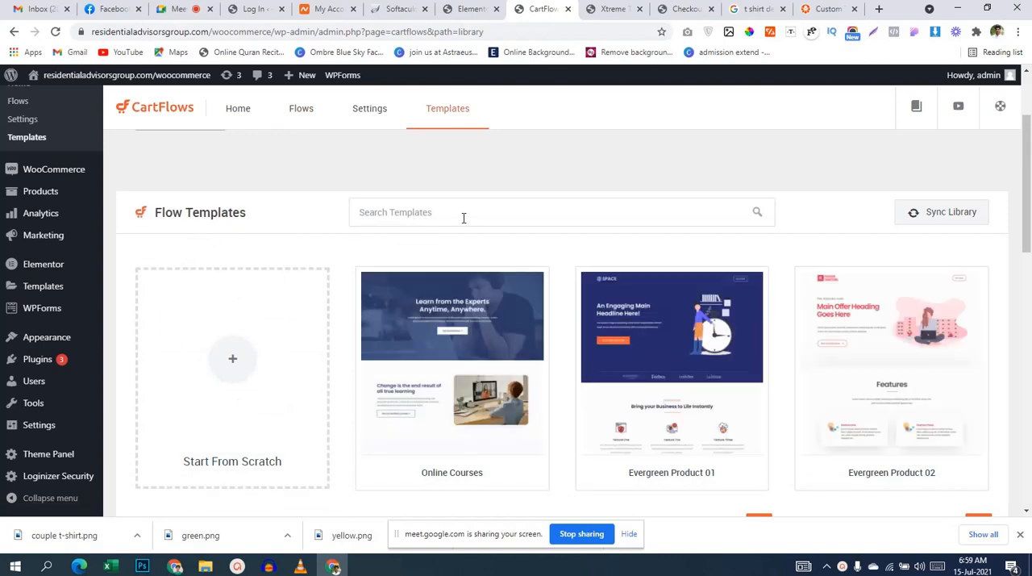
pyautogui.moveTo(492, 317)
pyautogui.scroll(-1, 492, 317)
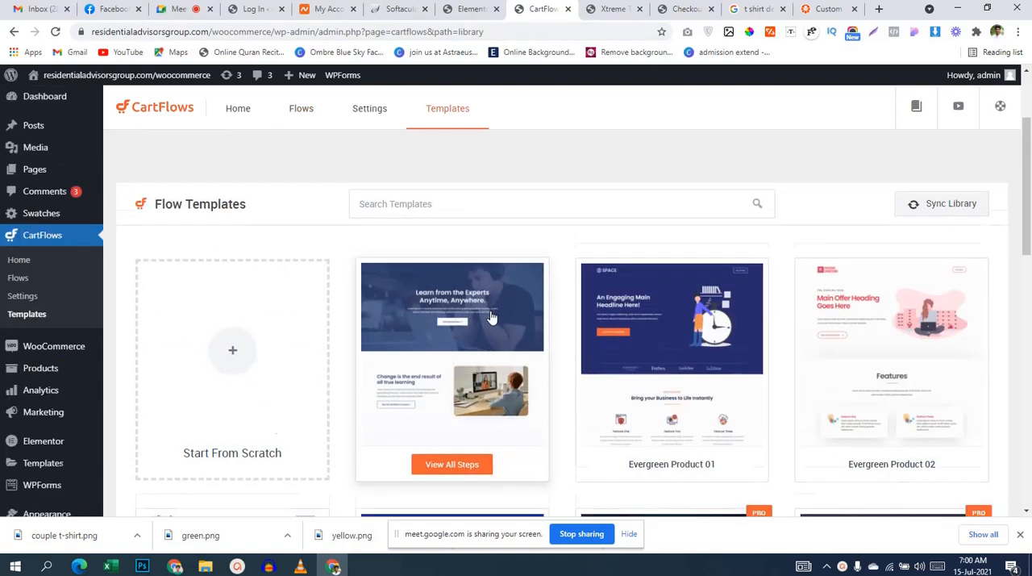
pyautogui.click(722, 336)
# Step: Preview the Checkout Page design included in the Evergreen Product 01 template
pyautogui.scroll(-2, 723, 336)
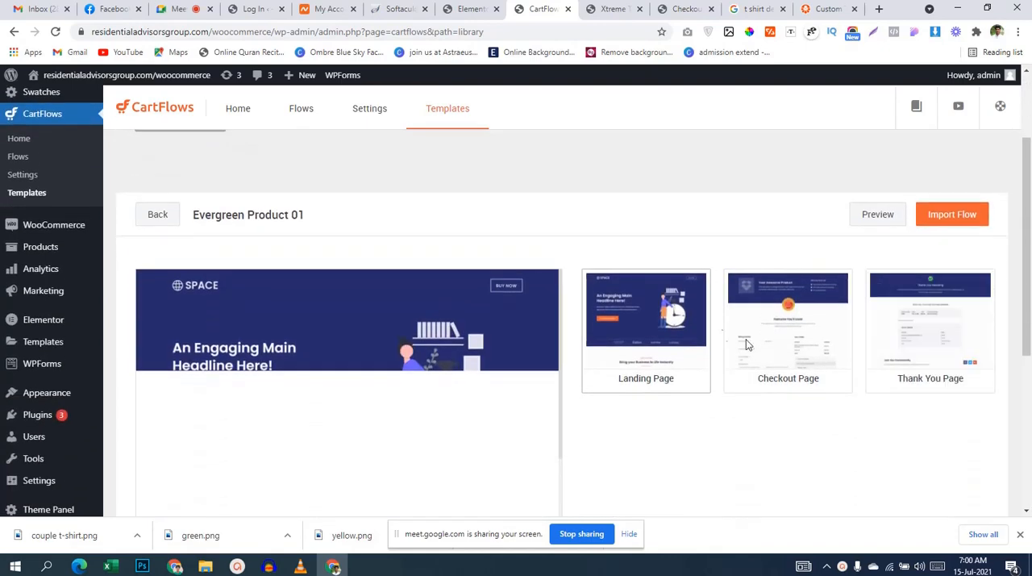
pyautogui.scroll(2, 796, 369)
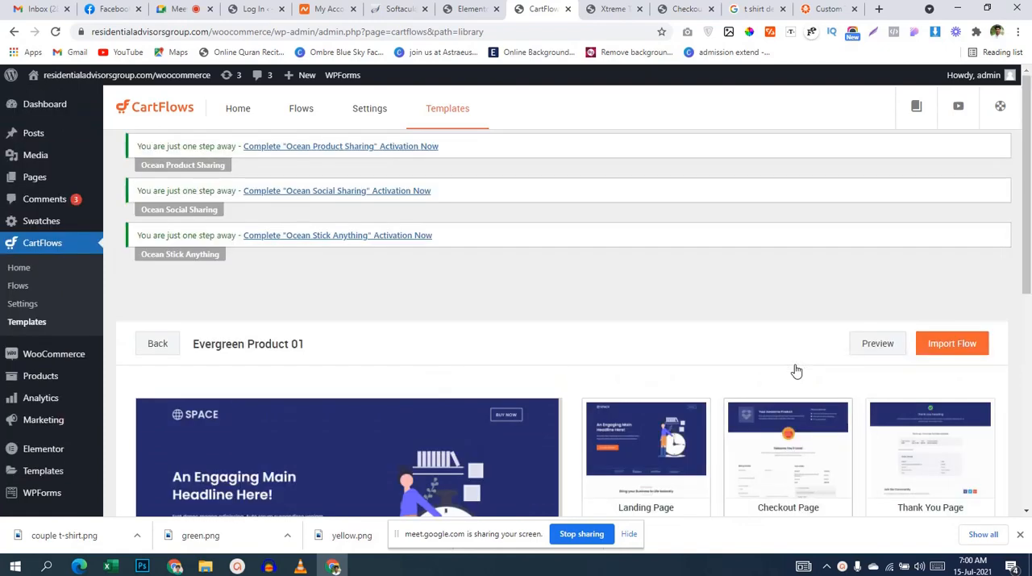
pyautogui.scroll(-2, 796, 369)
pyautogui.click(776, 363)
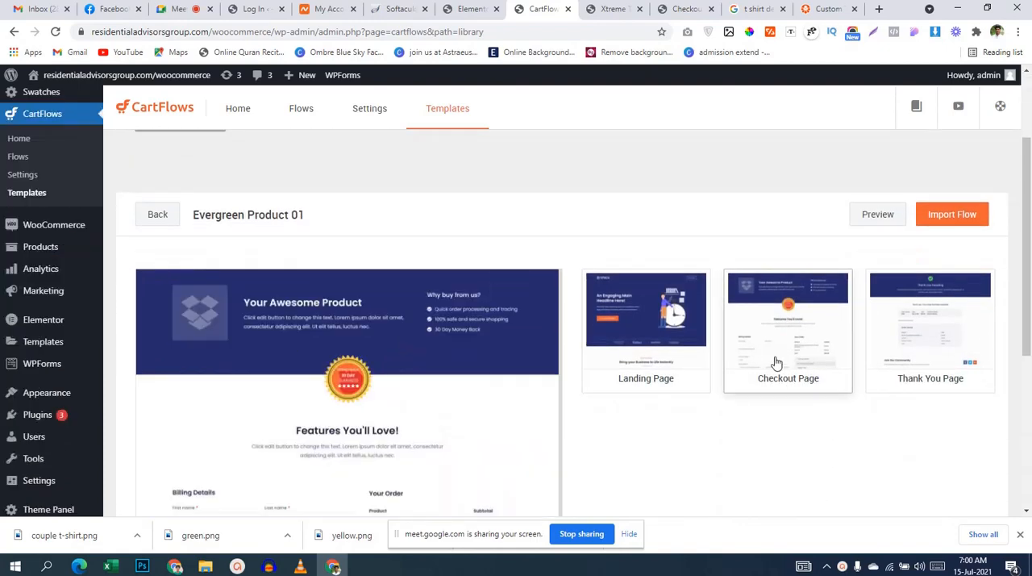
pyautogui.scroll(-1, 776, 362)
pyautogui.scroll(1, 776, 362)
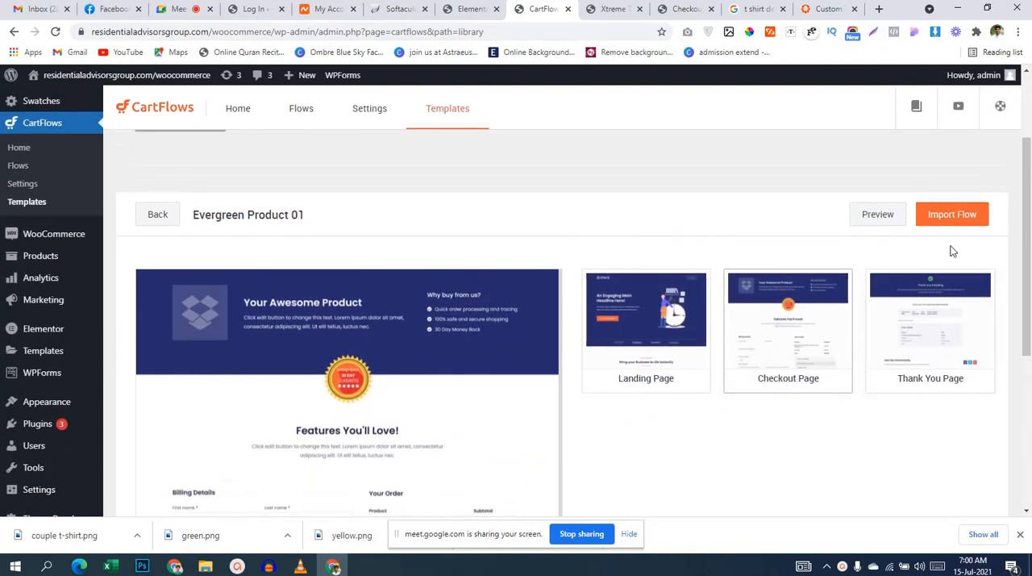
# Step: Import the Evergreen Product 01 flow under the name "checkout page"
pyautogui.click(956, 218)
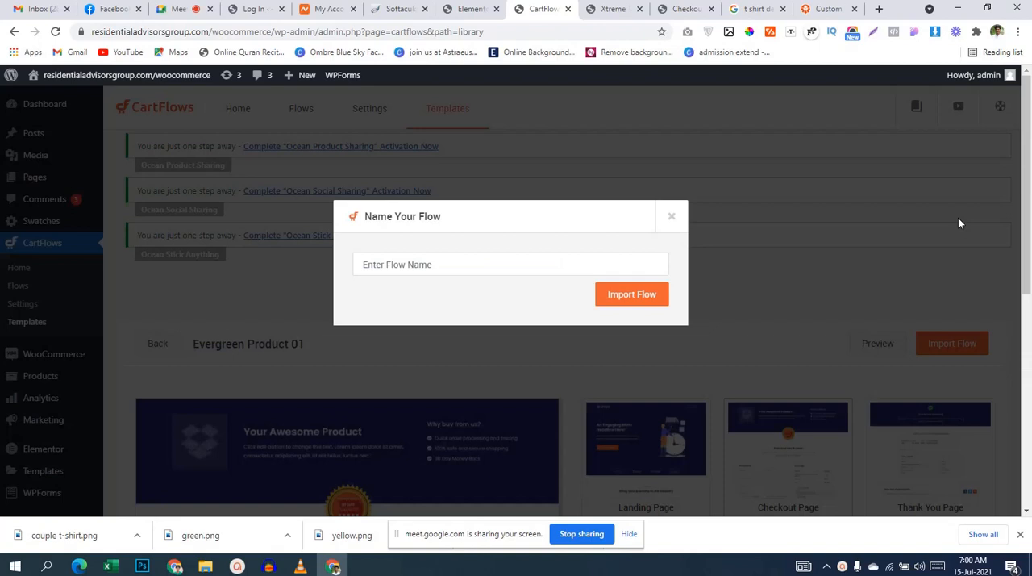
pyautogui.click(464, 275)
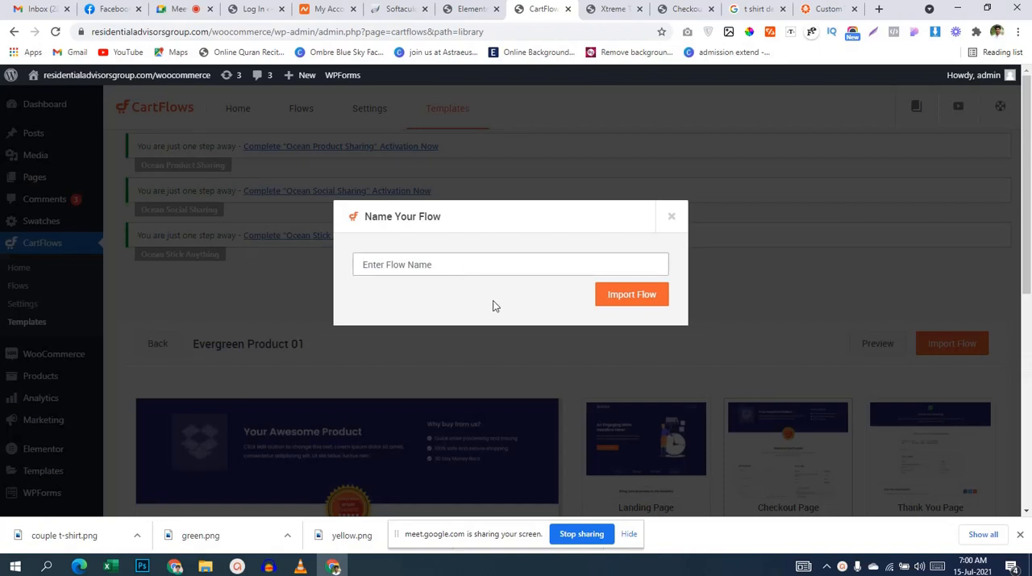
pyautogui.write('checkout page')
pyautogui.click(627, 299)
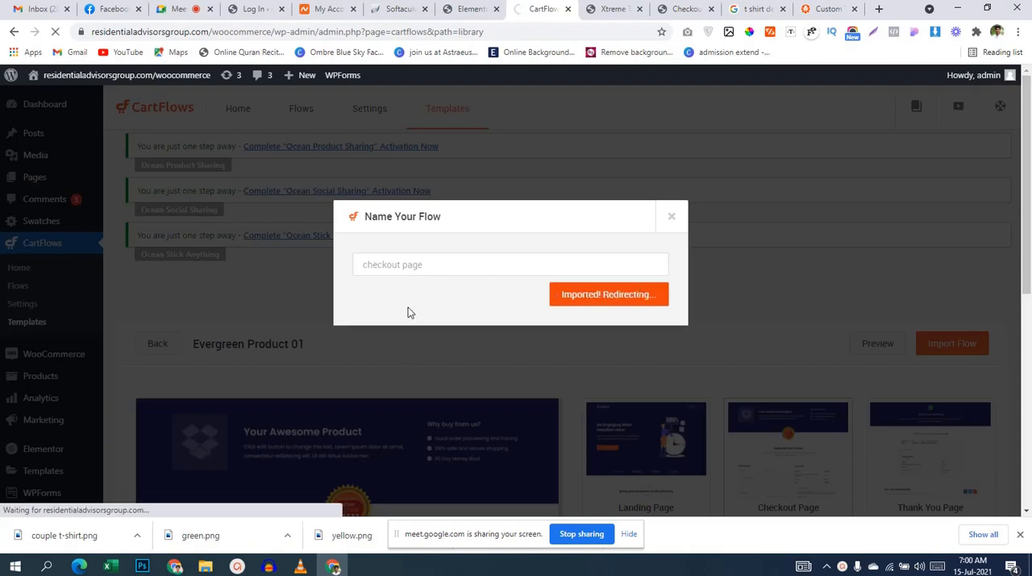
# Step: On the Xtreme T-shirts product page, choose size L and colour black and add the product to the cart
pyautogui.hotkey('ctrl', 'Tab')
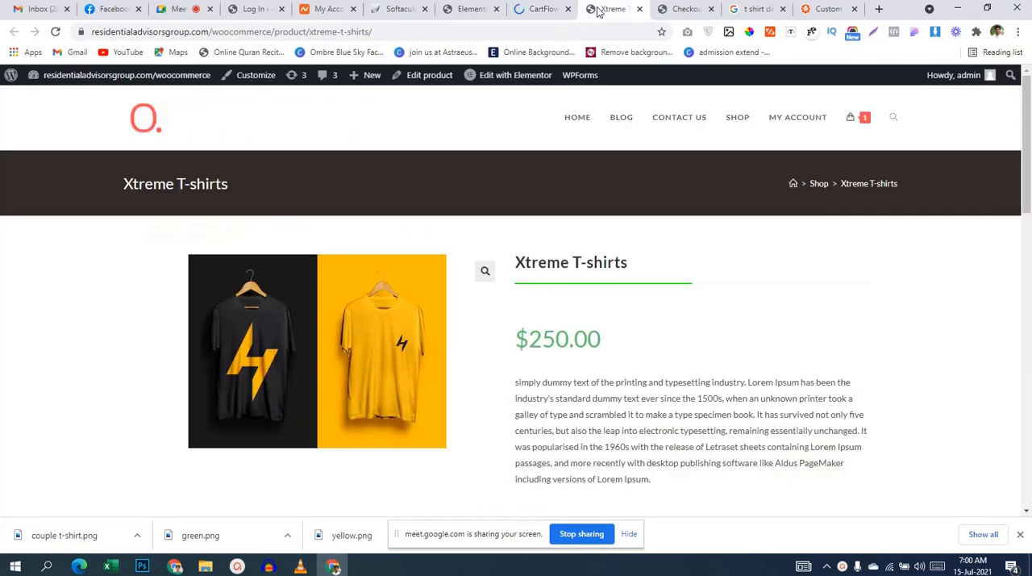
pyautogui.scroll(-5, 750, 298)
pyautogui.click(831, 241)
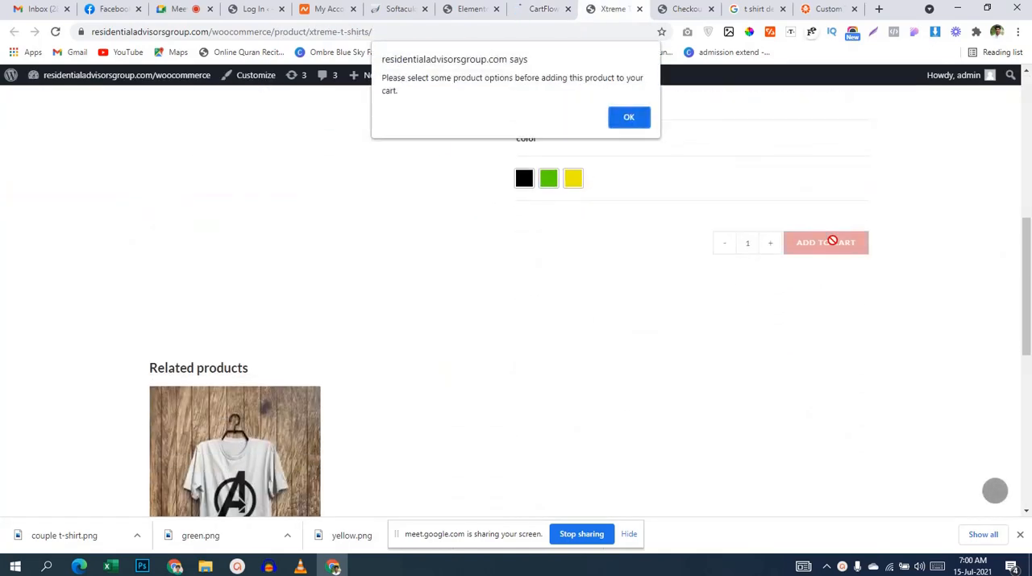
pyautogui.click(629, 120)
pyautogui.scroll(1, 645, 218)
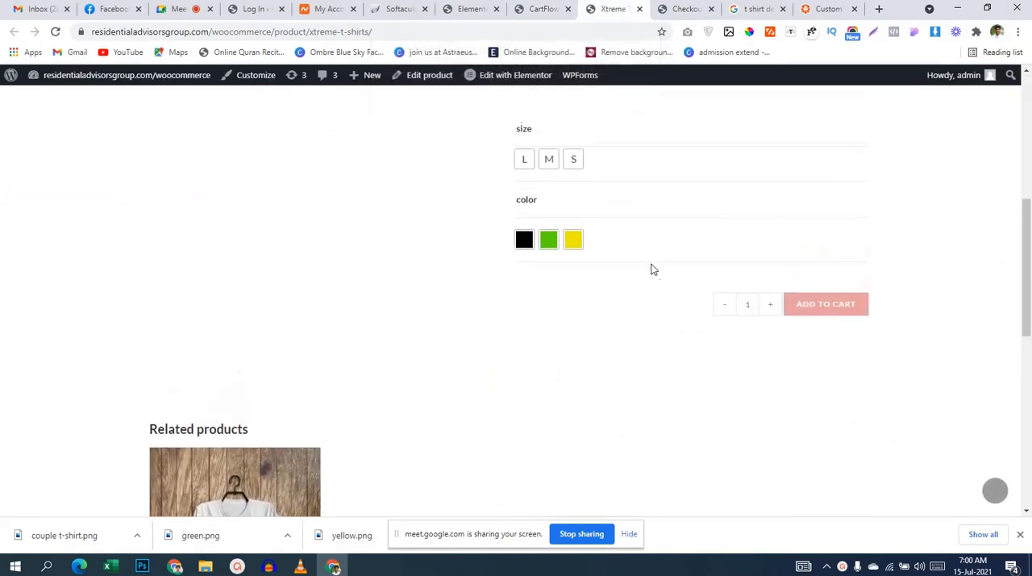
pyautogui.scroll(2, 772, 302)
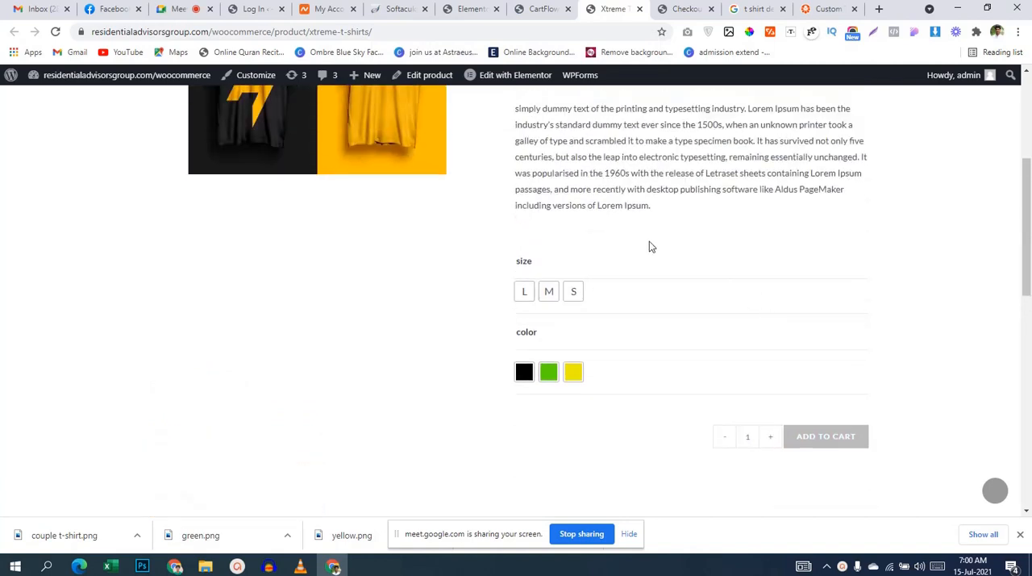
pyautogui.scroll(2, 649, 245)
pyautogui.click(524, 418)
pyautogui.scroll(-1, 585, 351)
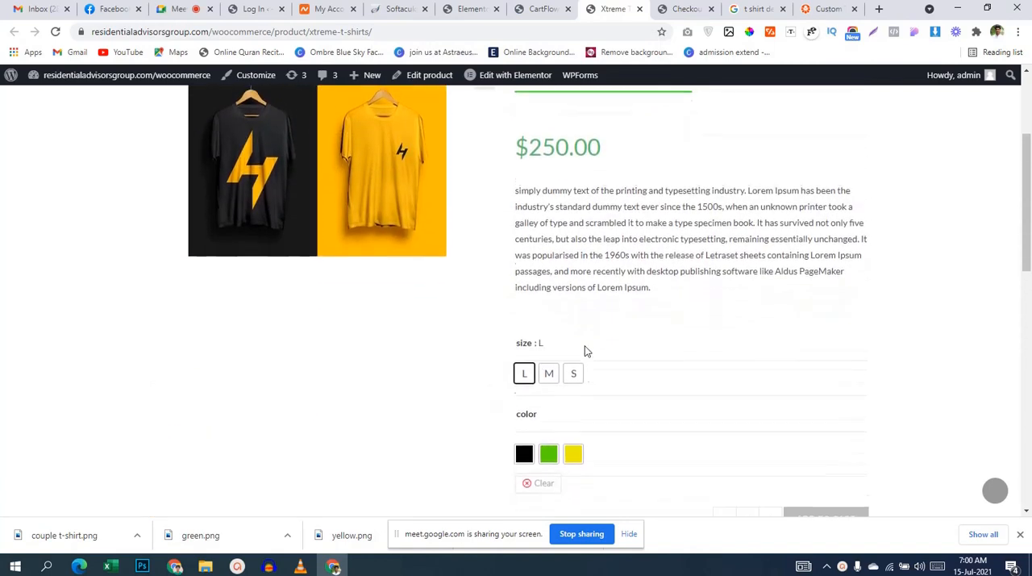
pyautogui.click(524, 437)
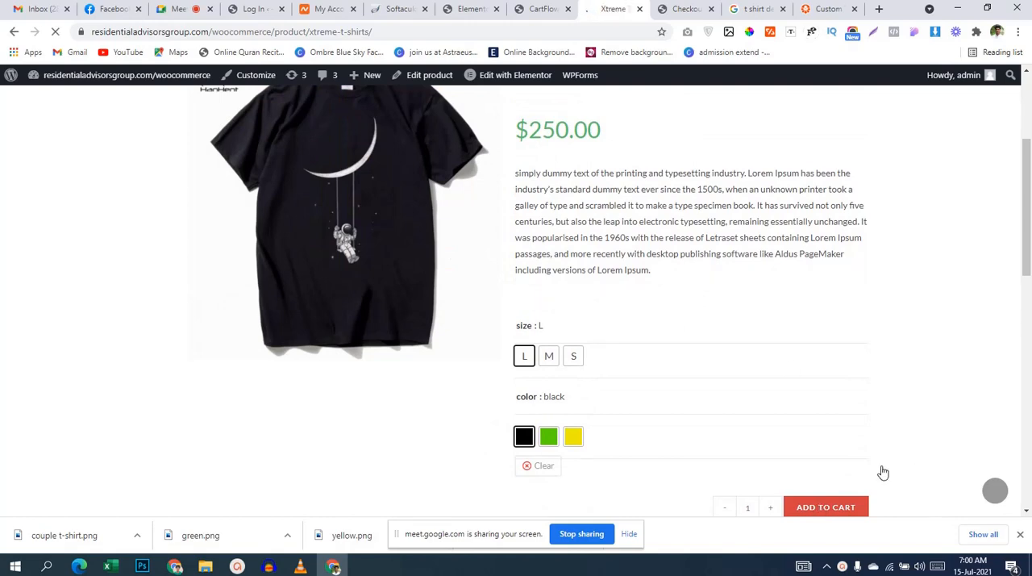
pyautogui.scroll(-2, 855, 476)
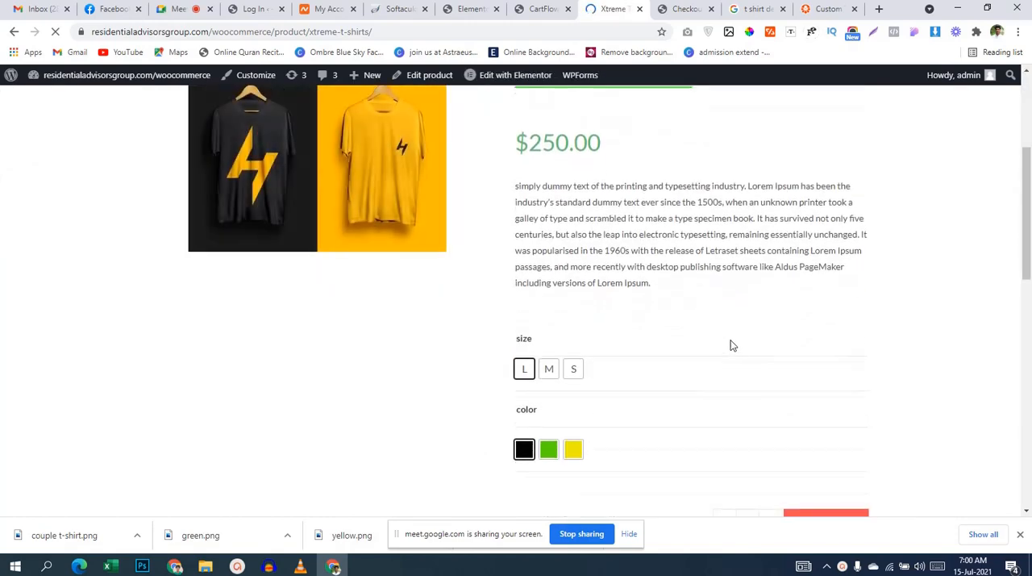
# Step: Open the shopping cart, proceed to checkout and look over the current checkout page's billing form and payment methods
pyautogui.scroll(3, 730, 348)
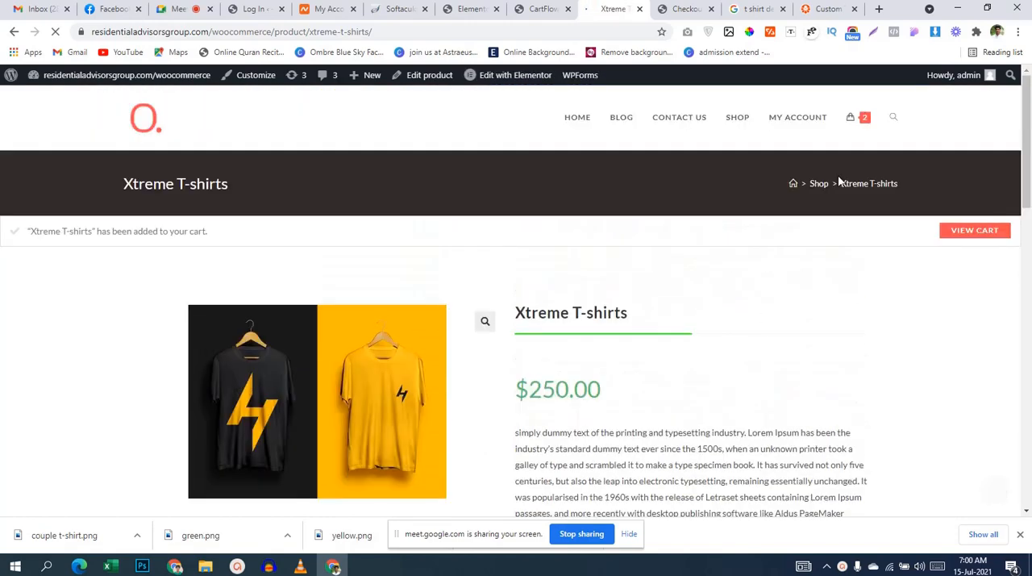
pyautogui.click(852, 119)
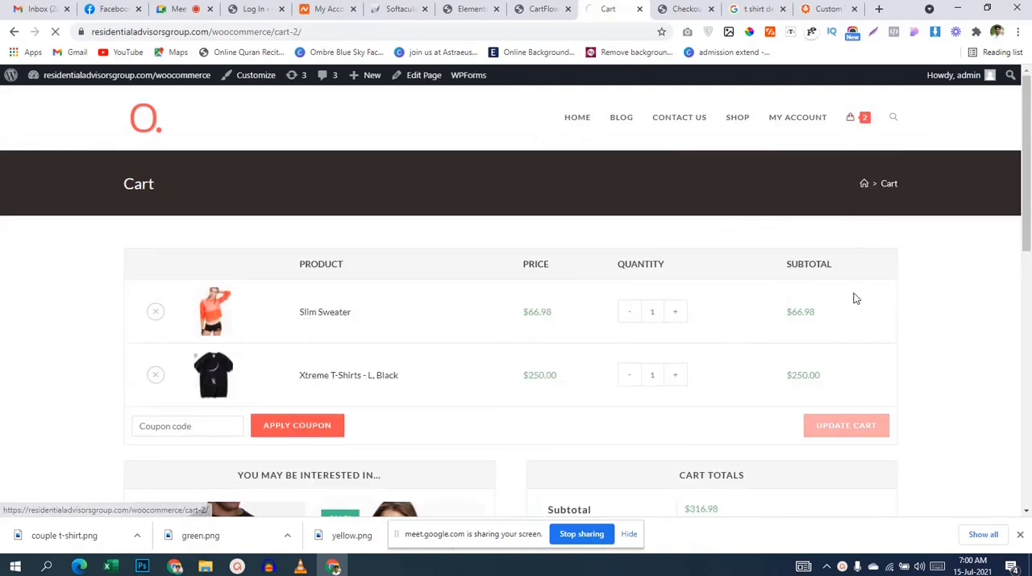
pyautogui.click(870, 125)
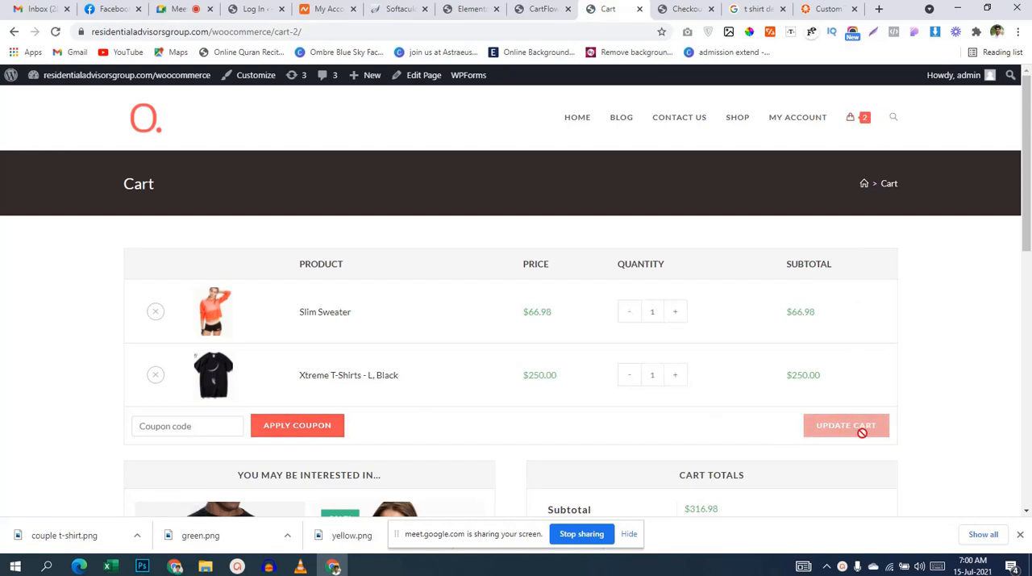
pyautogui.click(870, 125)
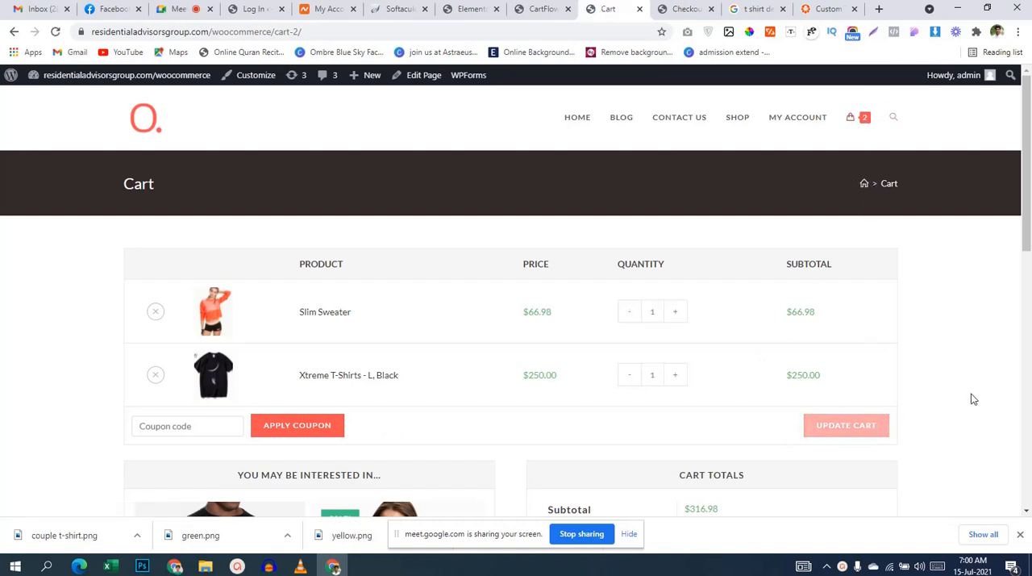
pyautogui.scroll(-3, 965, 396)
pyautogui.click(750, 388)
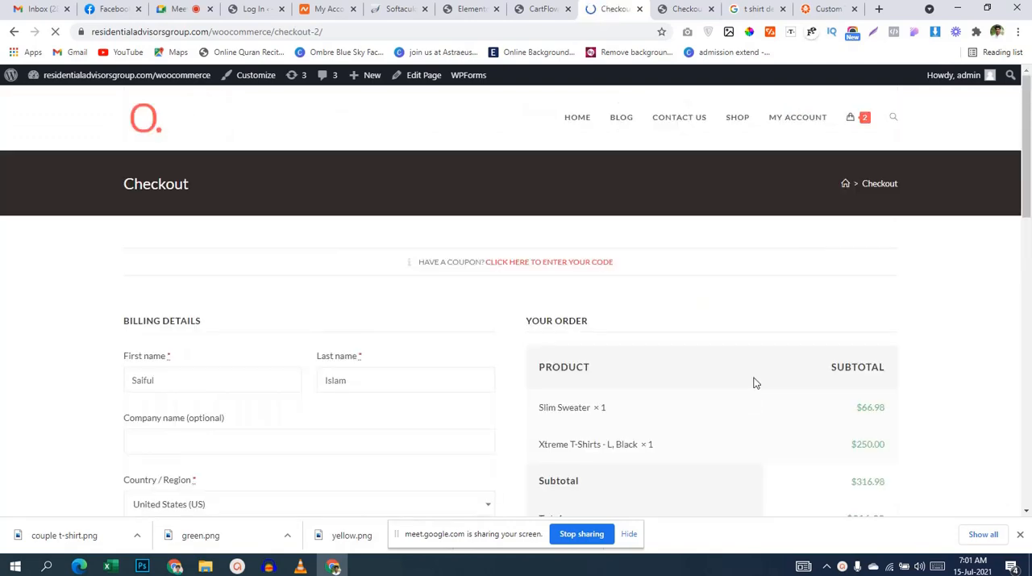
pyautogui.scroll(-2, 454, 456)
pyautogui.scroll(-5, 375, 314)
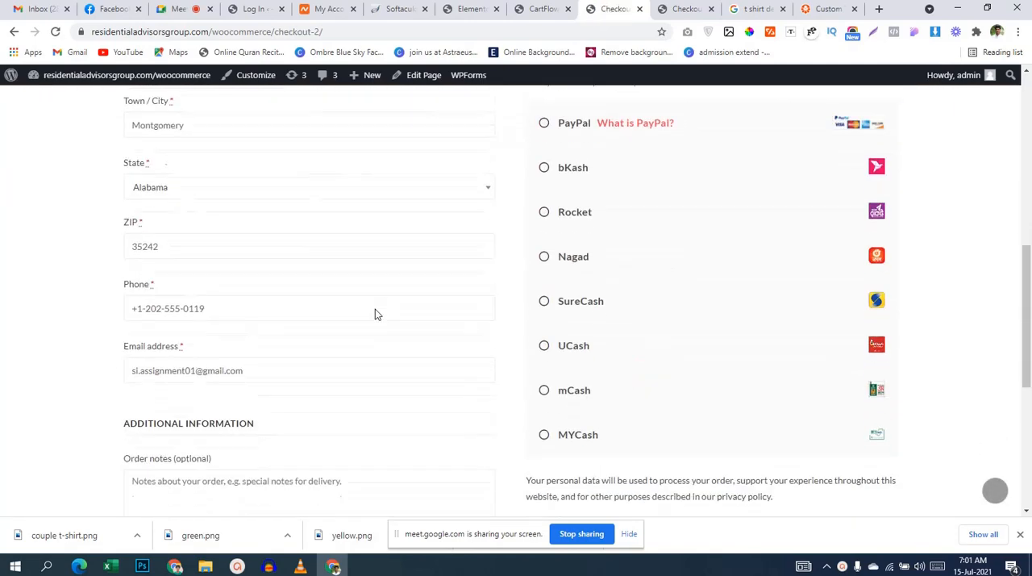
pyautogui.scroll(-2, 375, 319)
pyautogui.scroll(10, 376, 325)
# Step: Return to the imported "checkout page" flow in CartFlows and delete its Landing Page step
pyautogui.click(535, 10)
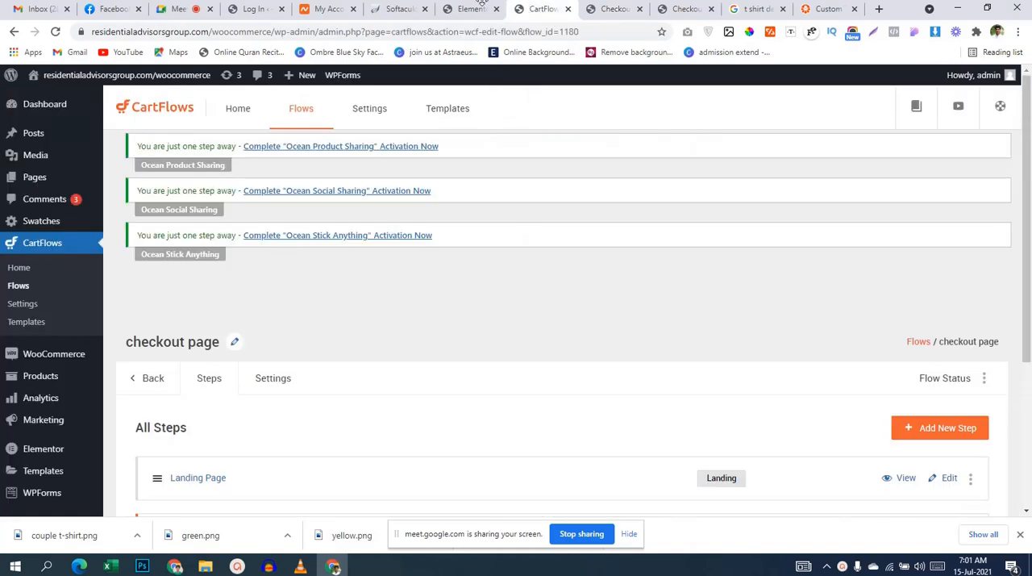
pyautogui.scroll(-3, 465, 294)
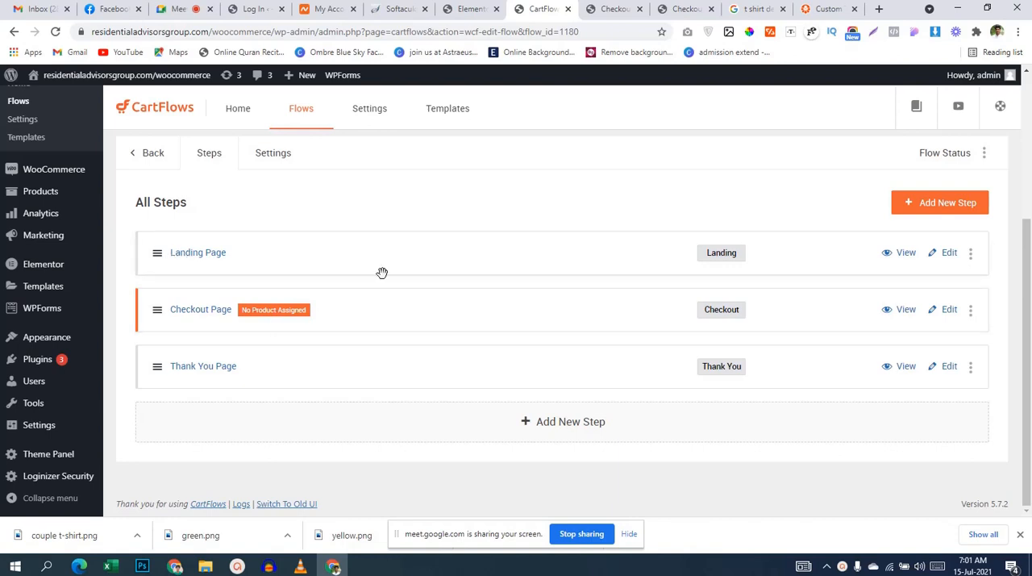
pyautogui.click(969, 253)
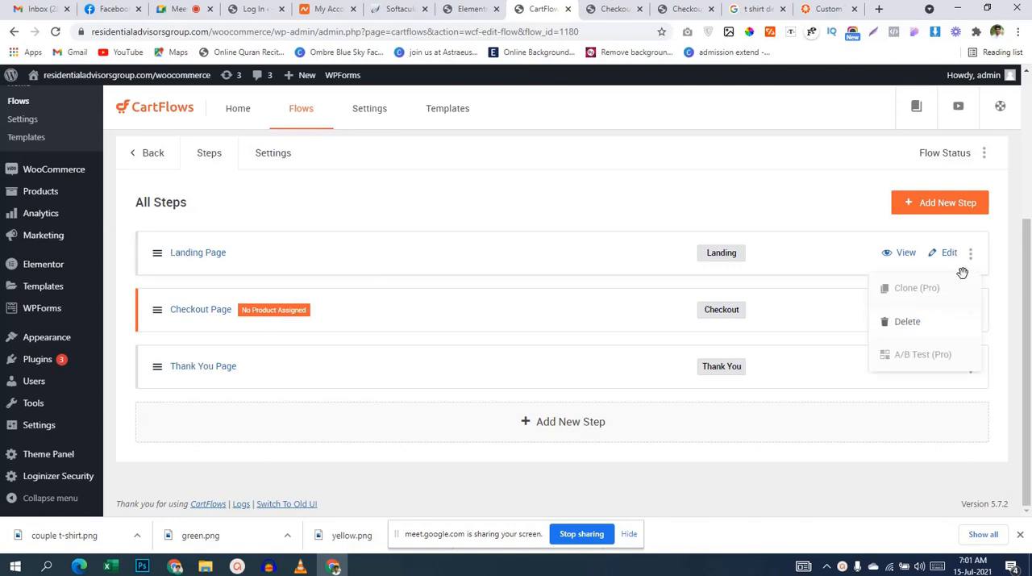
pyautogui.click(919, 322)
pyautogui.click(590, 104)
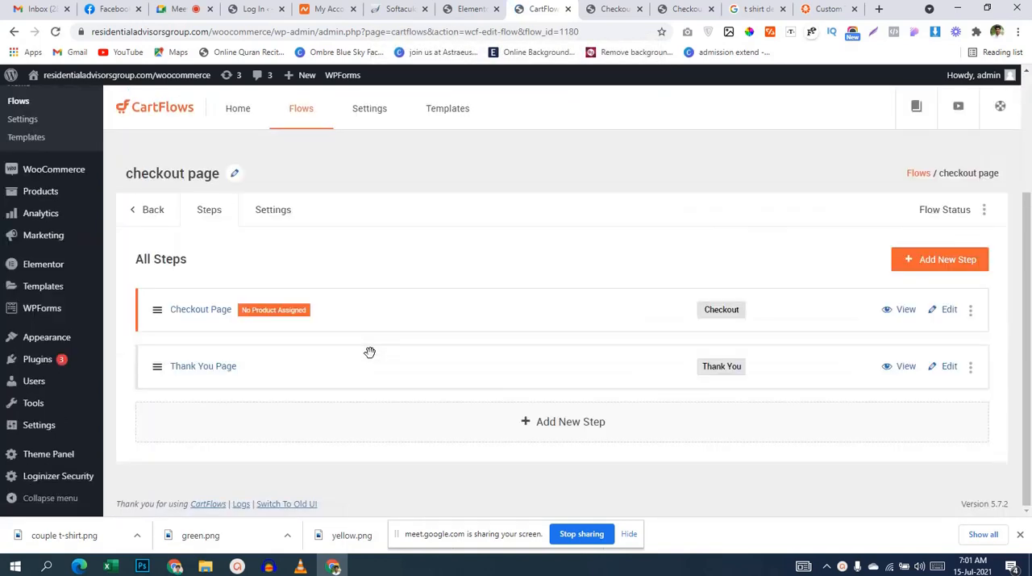
# Step: Open the flow's Checkout Page step in Elementor and select the icon list under "Why buy from us?" for editing
pyautogui.click(606, 8)
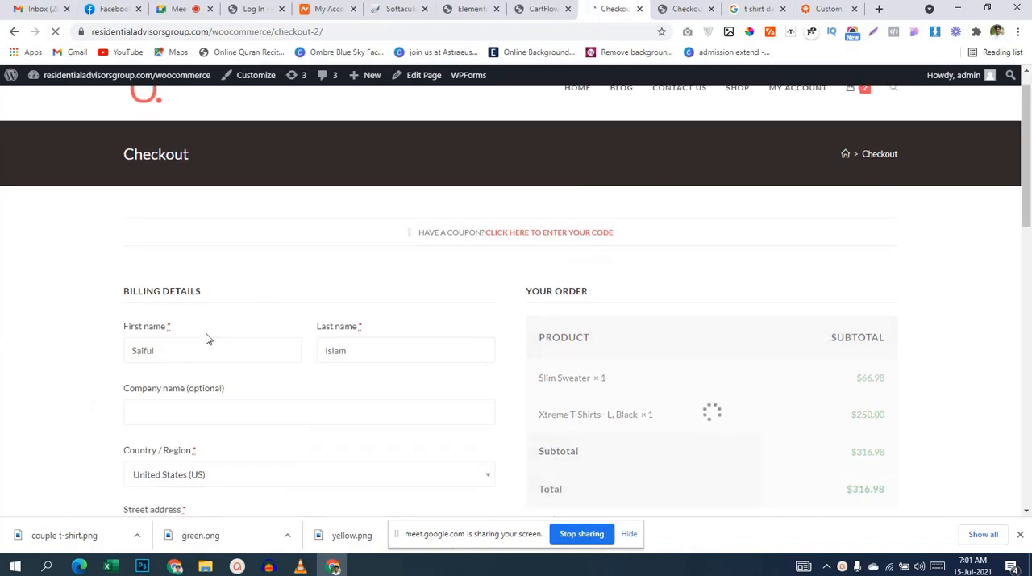
pyautogui.click(541, 9)
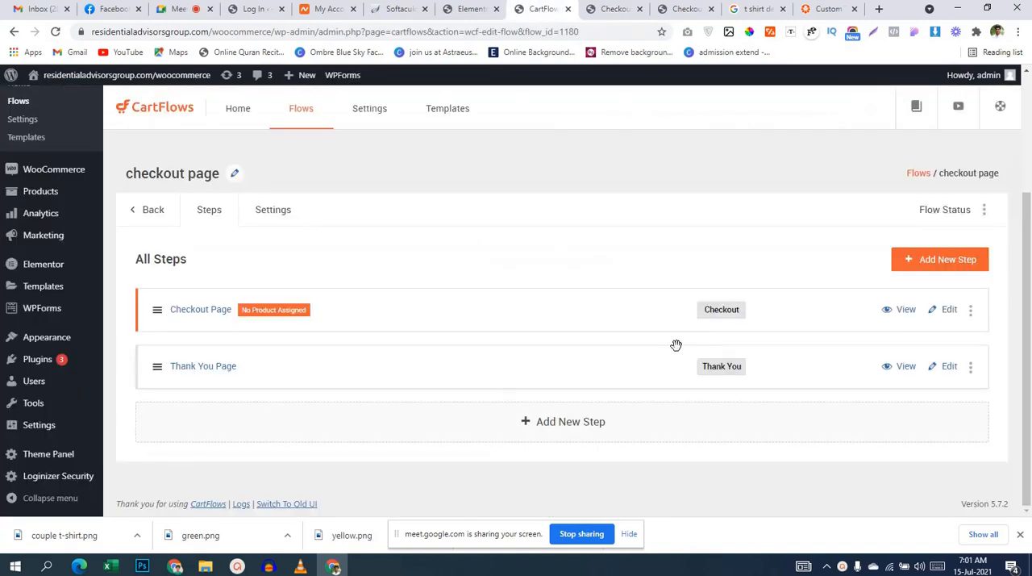
pyautogui.click(947, 319)
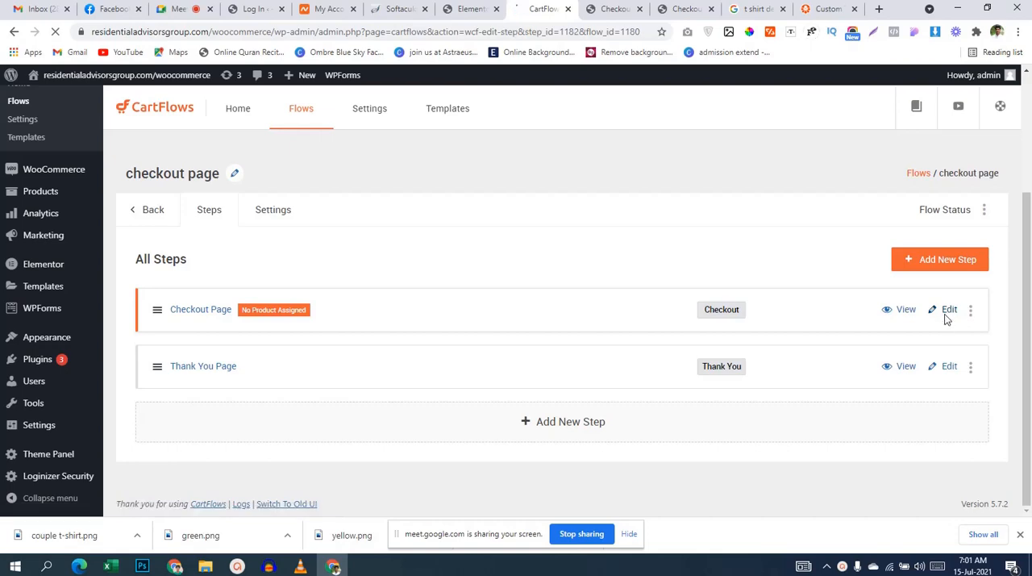
pyautogui.scroll(-2, 732, 339)
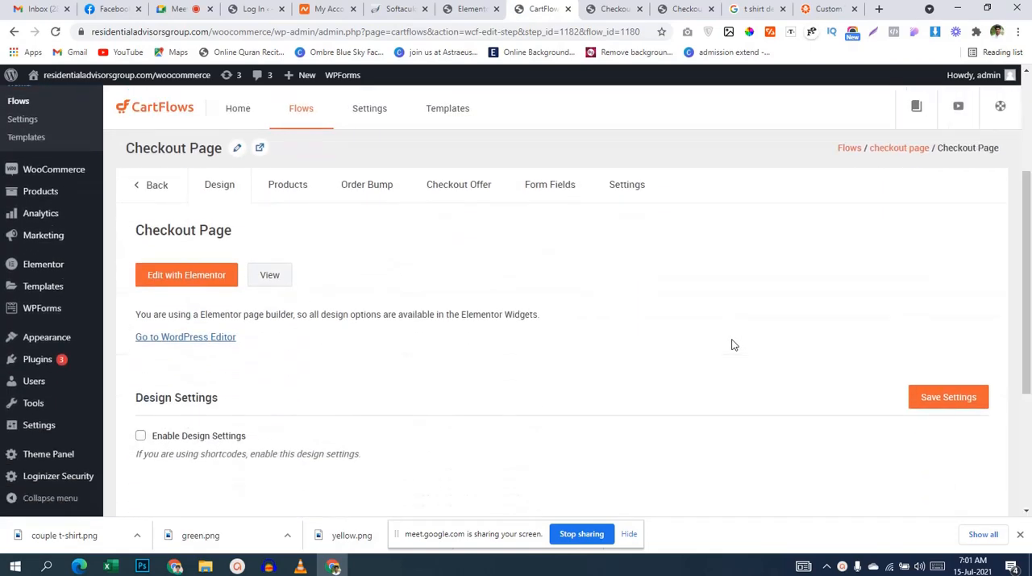
pyautogui.scroll(-3, 520, 393)
pyautogui.scroll(2, 521, 392)
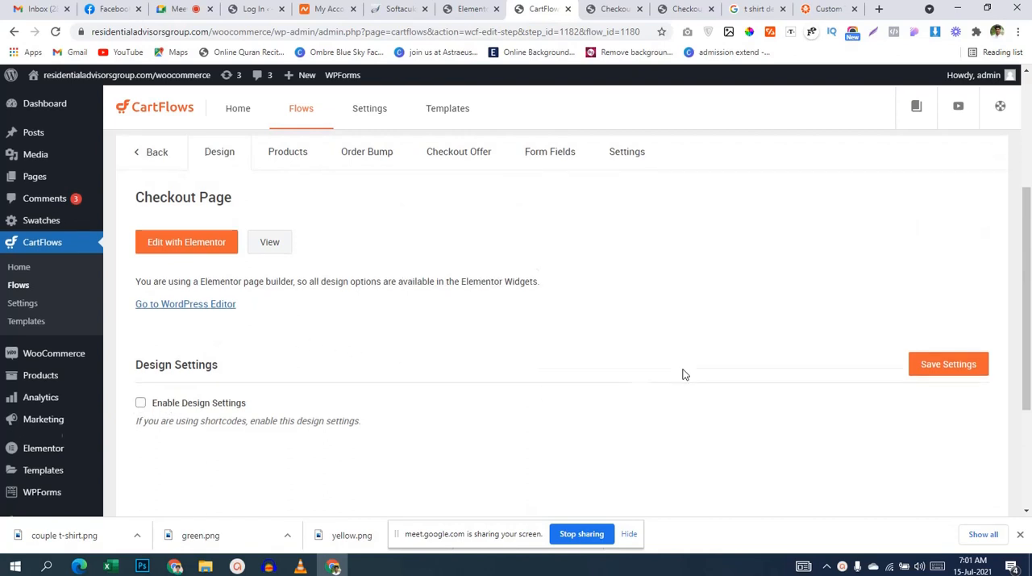
pyautogui.scroll(-2, 682, 373)
pyautogui.scroll(1, 682, 376)
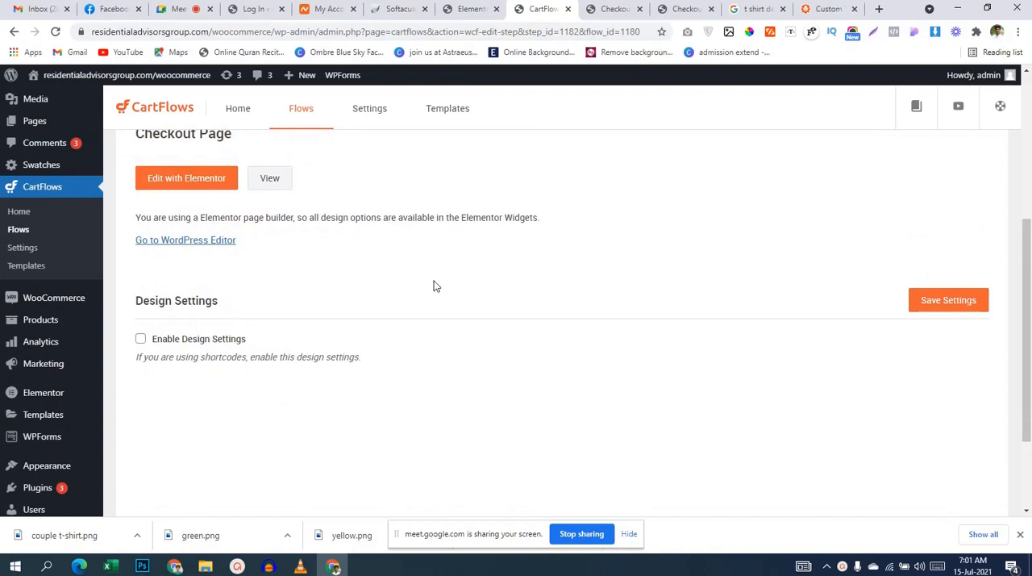
pyautogui.click(205, 185)
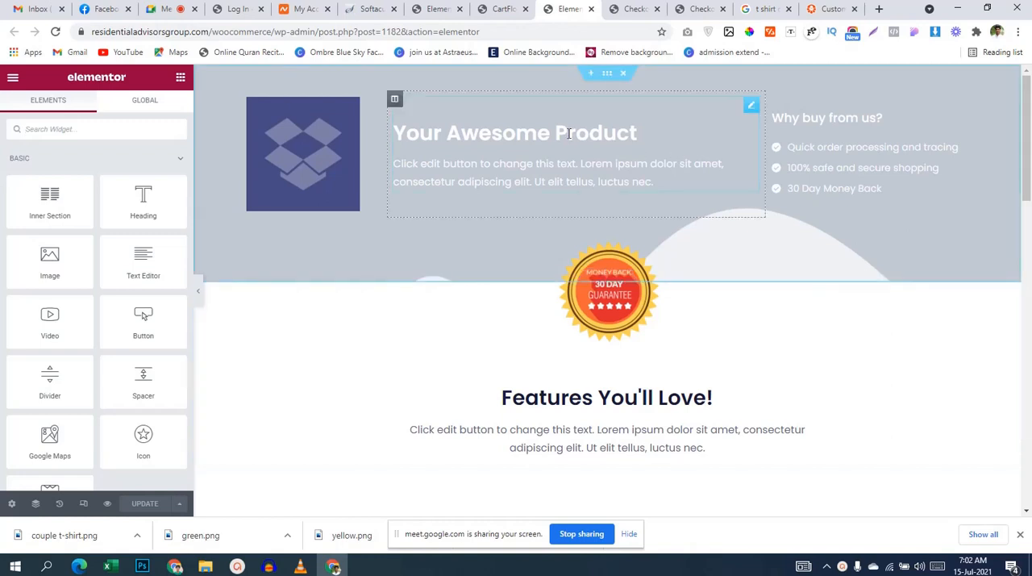
pyautogui.click(858, 182)
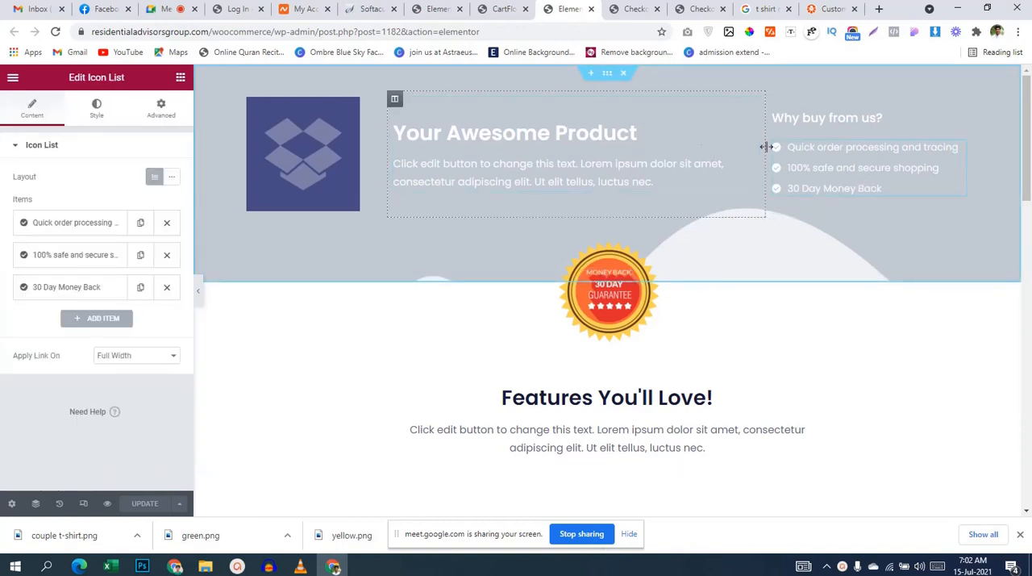
# Step: Select the header section with "Your Awesome Product" and change its classic background colour to bright green
pyautogui.click(607, 75)
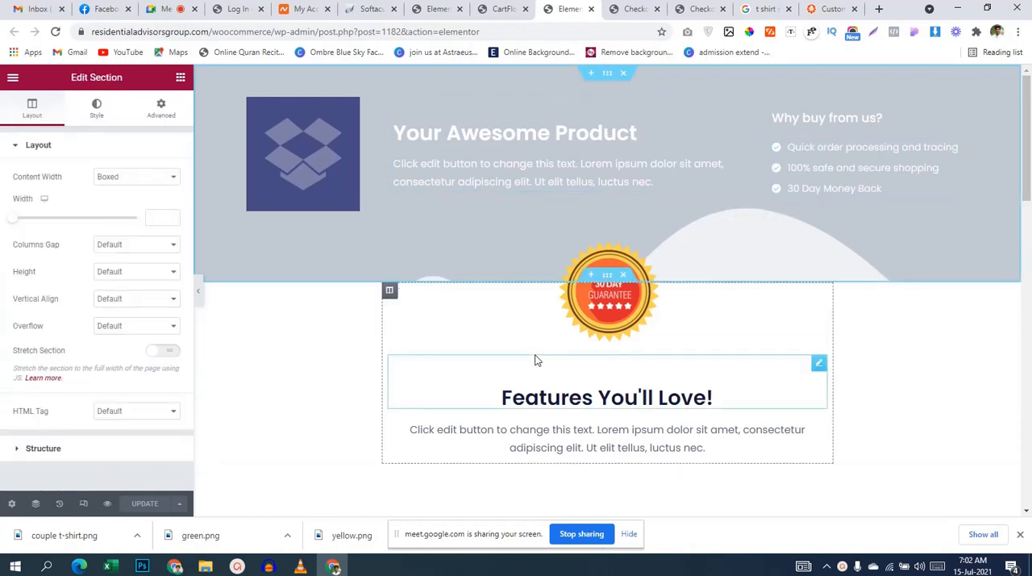
pyautogui.click(90, 119)
pyautogui.click(171, 231)
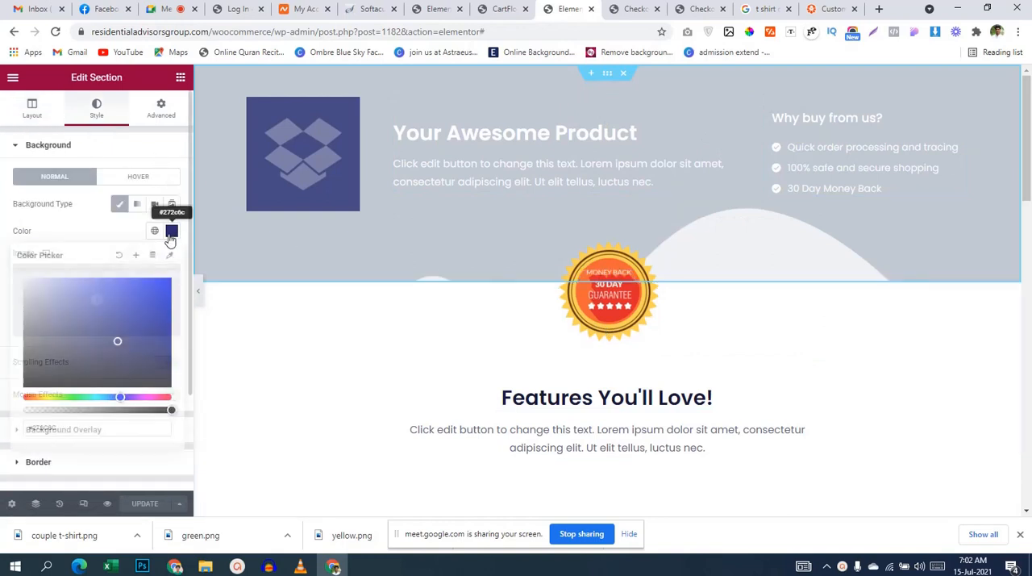
pyautogui.click(156, 280)
pyautogui.moveTo(157, 279); pyautogui.dragTo(167, 368)
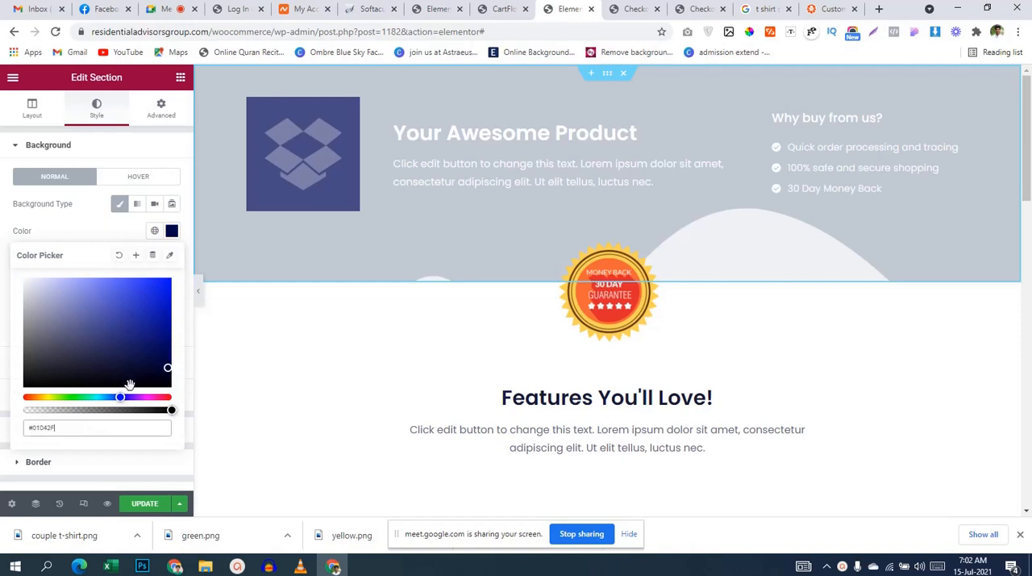
pyautogui.click(83, 395)
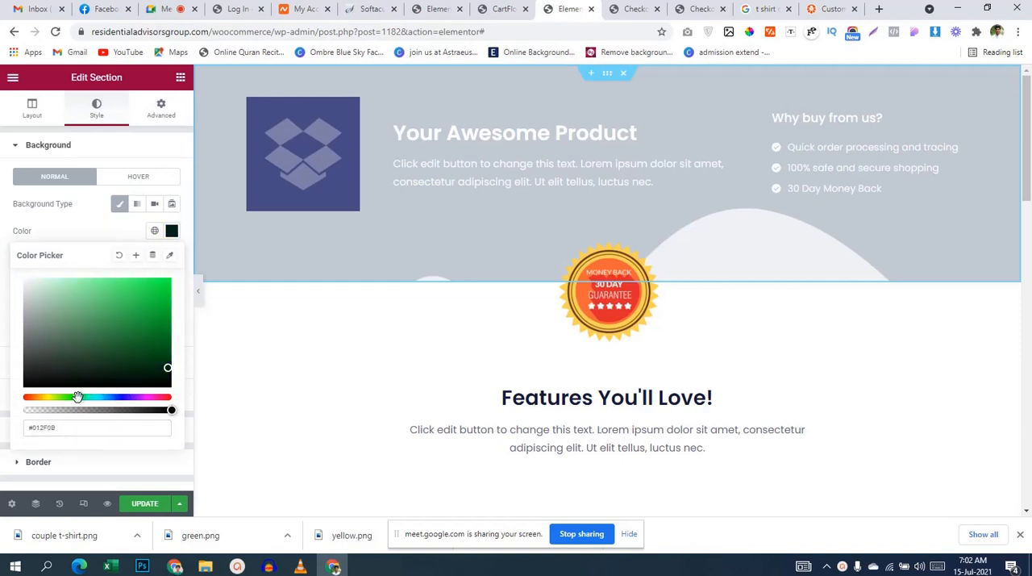
pyautogui.moveTo(81, 380); pyautogui.dragTo(180, 266)
pyautogui.click(3, 237)
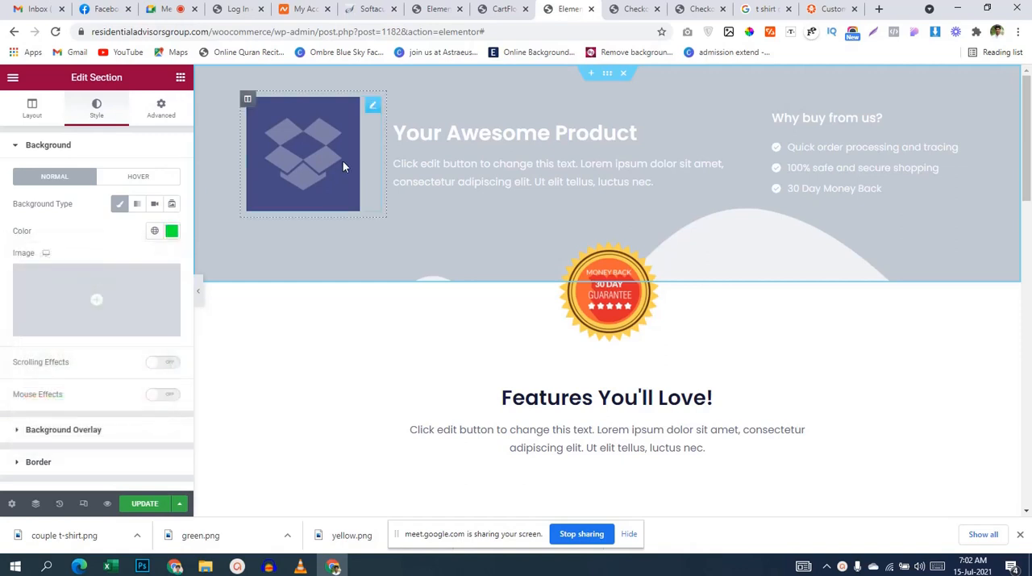
# Step: Remove the header section's background overlay image and darken the section's background colour to deep green
pyautogui.click(58, 149)
pyautogui.click(78, 184)
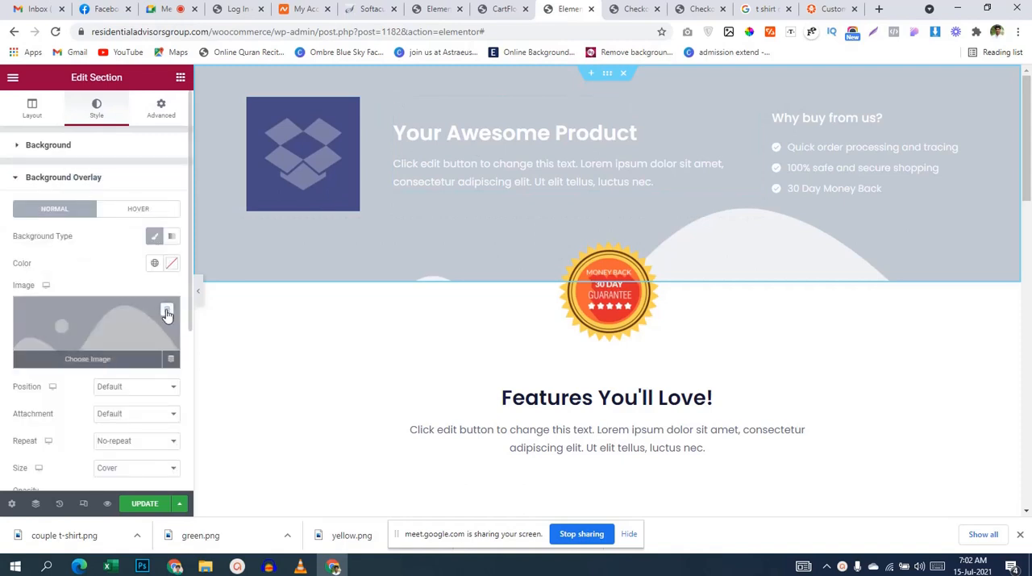
pyautogui.click(167, 314)
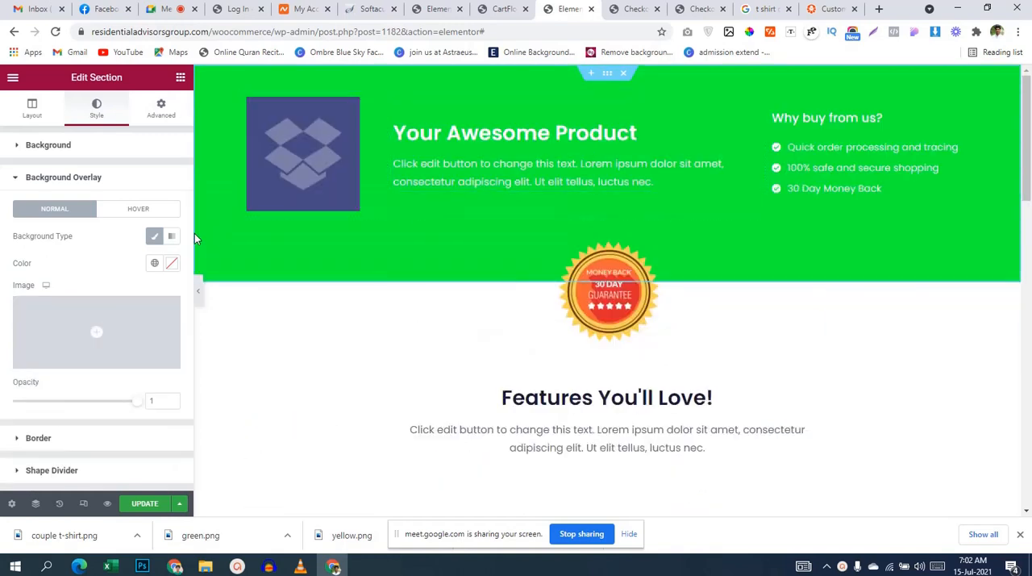
pyautogui.click(146, 157)
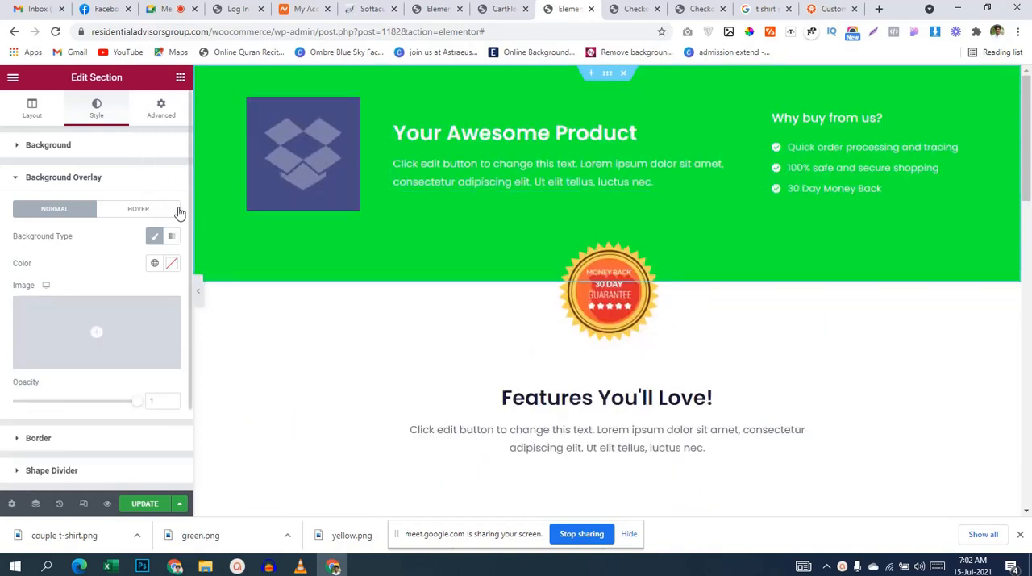
pyautogui.click(172, 230)
pyautogui.moveTo(125, 327); pyautogui.dragTo(175, 346)
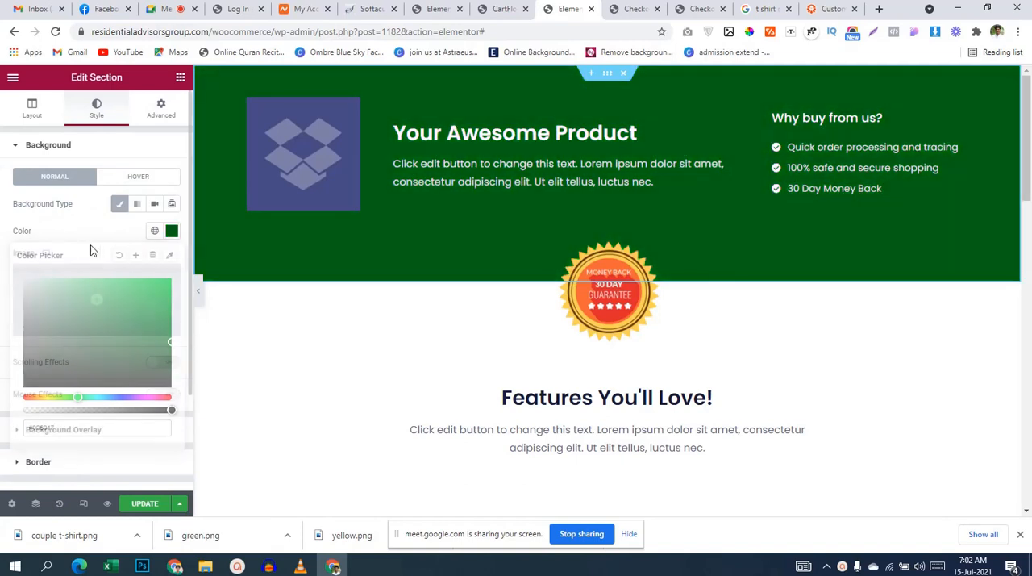
# Step: Replace the Dropbox placeholder image in the header with favicon.png from the media library
pyautogui.click(330, 141)
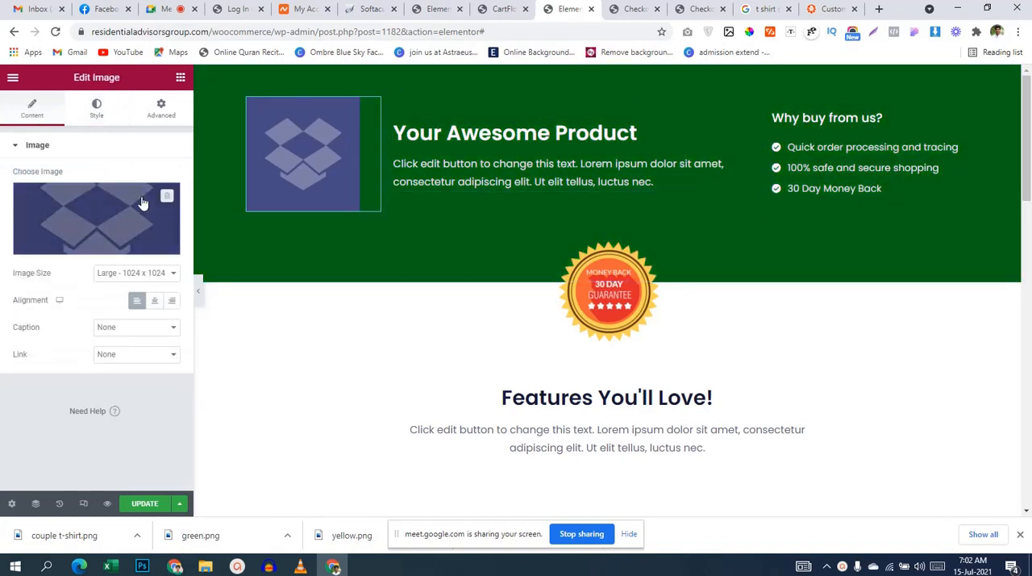
pyautogui.click(81, 229)
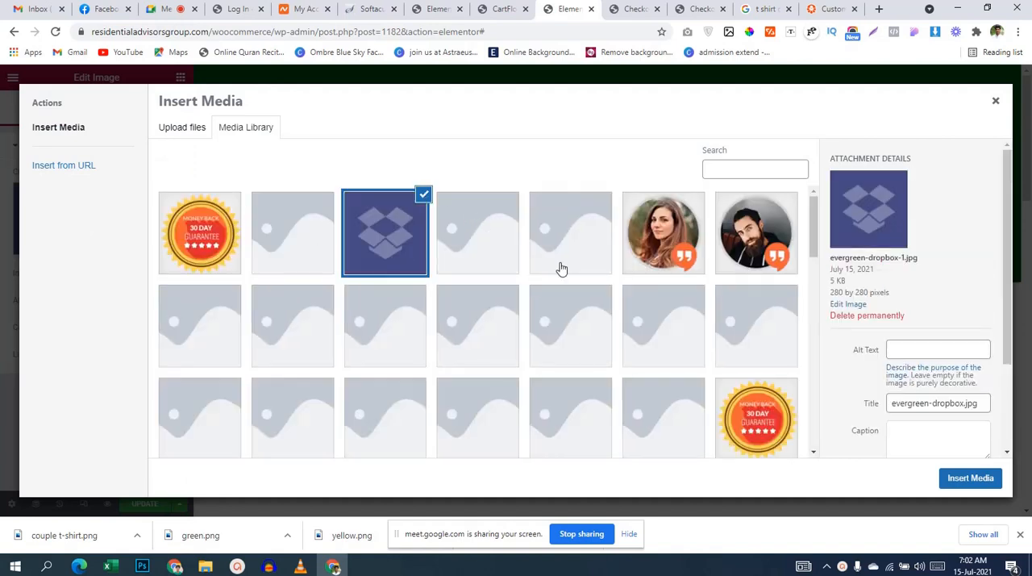
pyautogui.scroll(-5, 561, 269)
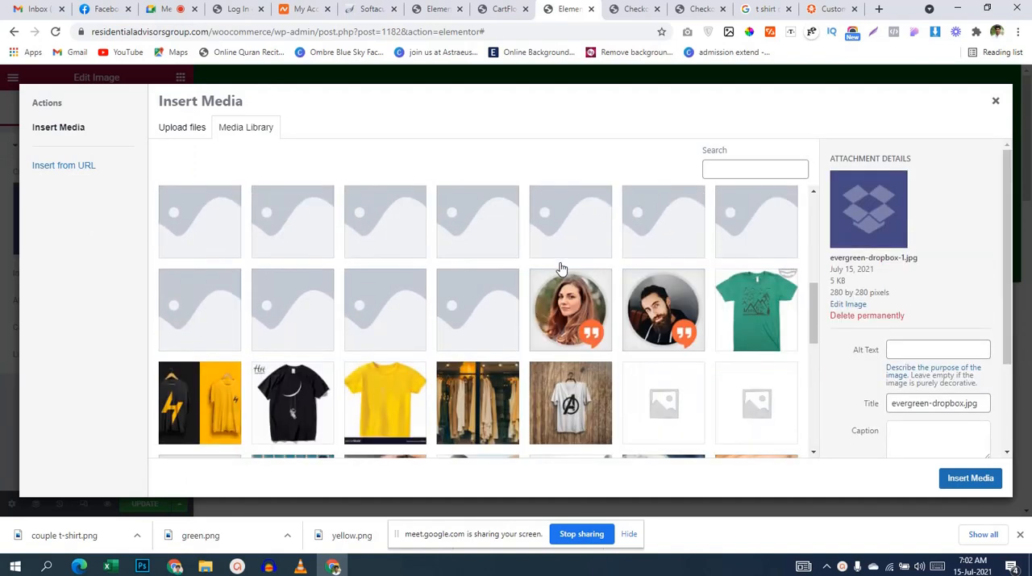
pyautogui.scroll(-5, 562, 269)
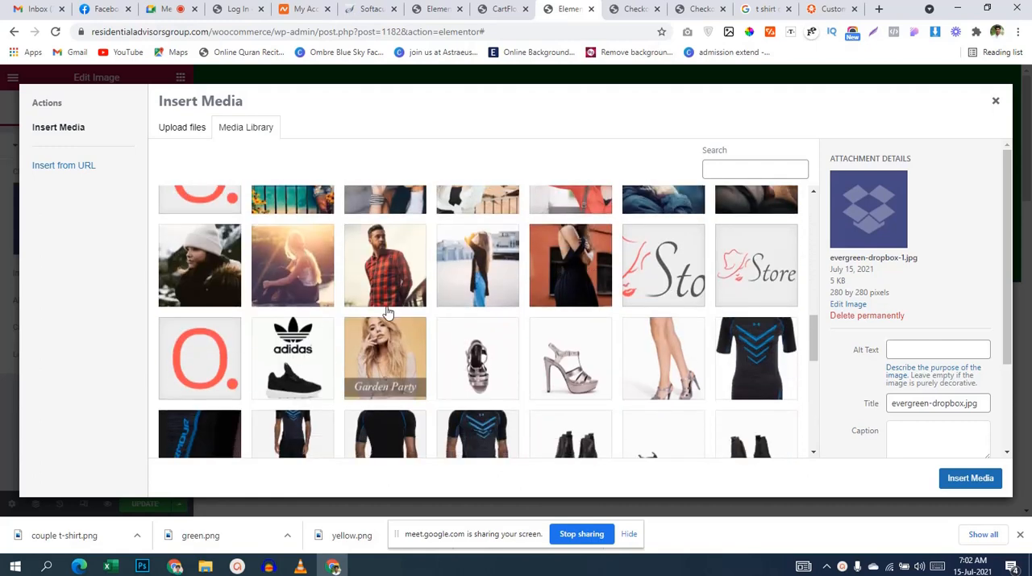
pyautogui.click(215, 367)
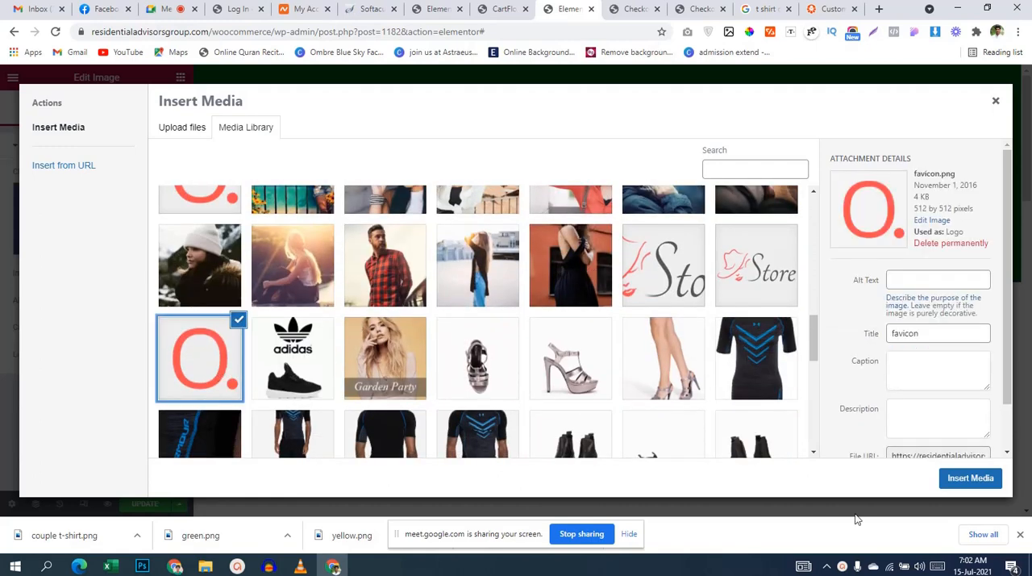
pyautogui.click(970, 477)
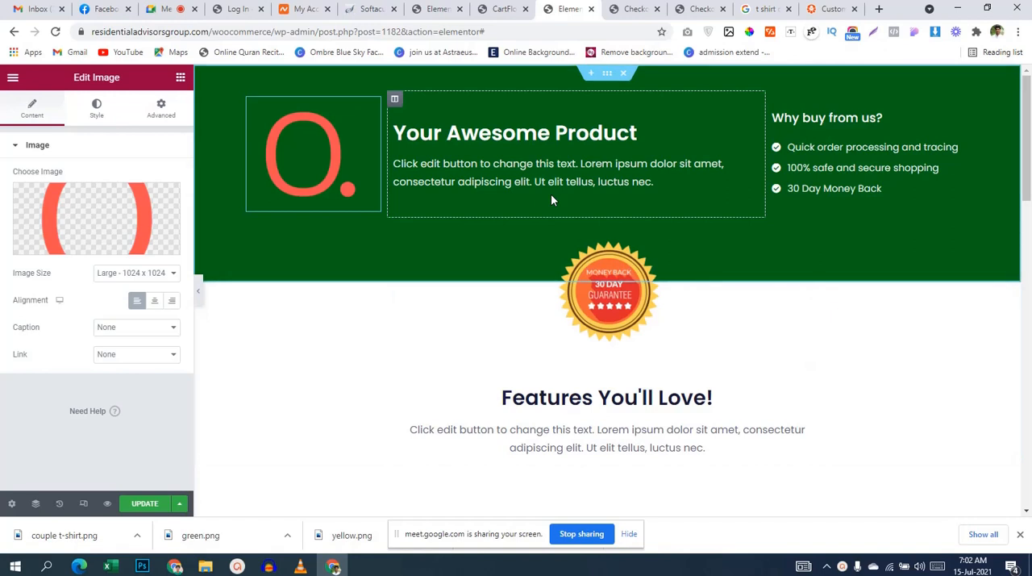
# Step: Open the Checkout Form widget for editing and choose the Two Column layout
pyautogui.scroll(-1, 790, 271)
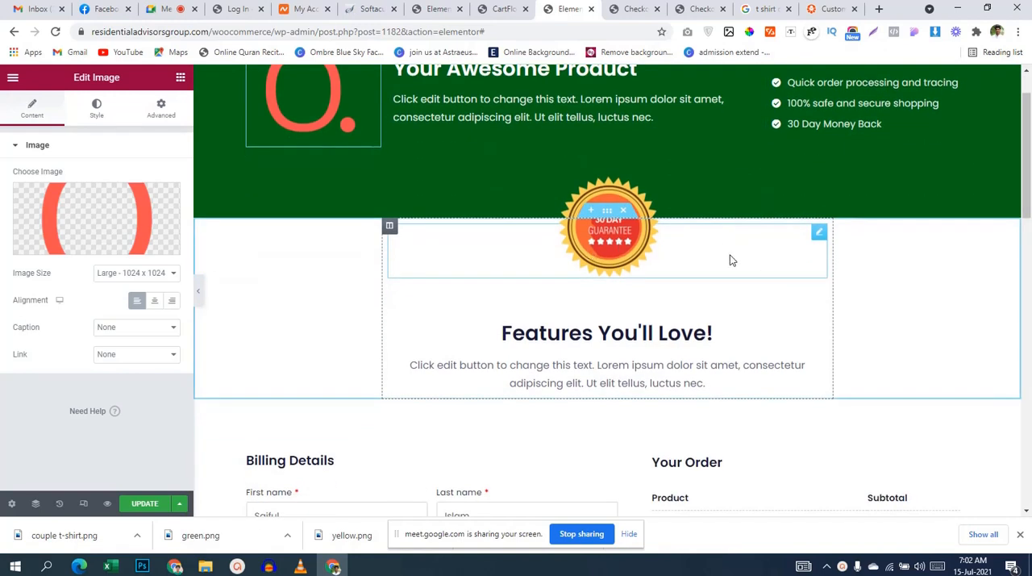
pyautogui.scroll(1, 728, 258)
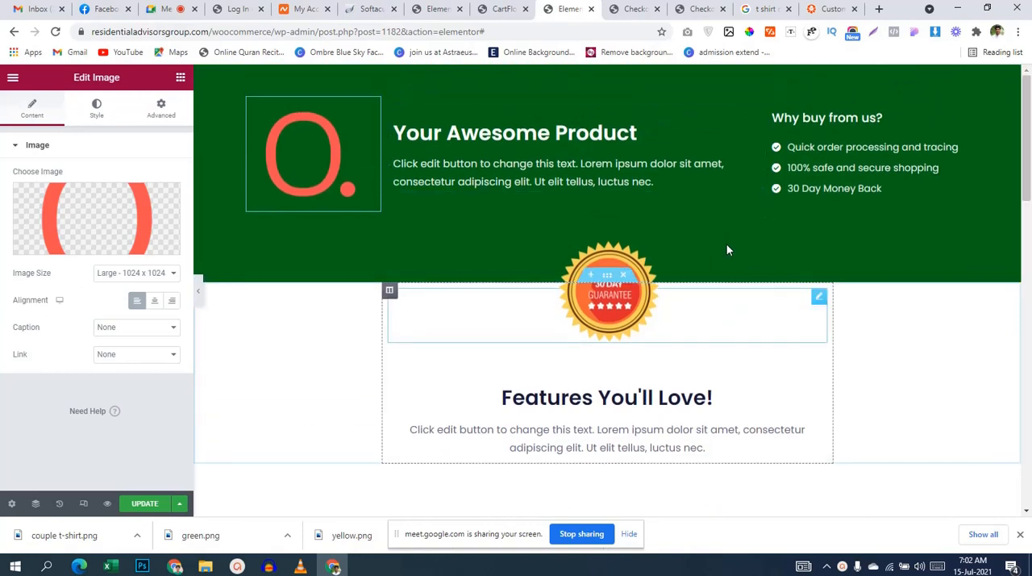
pyautogui.scroll(-3, 666, 286)
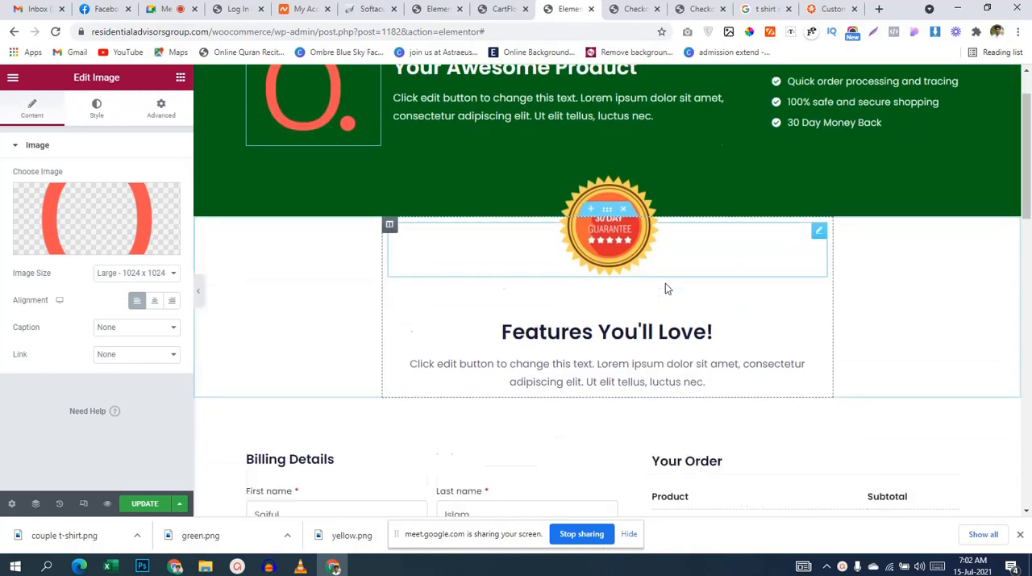
pyautogui.scroll(-2, 730, 319)
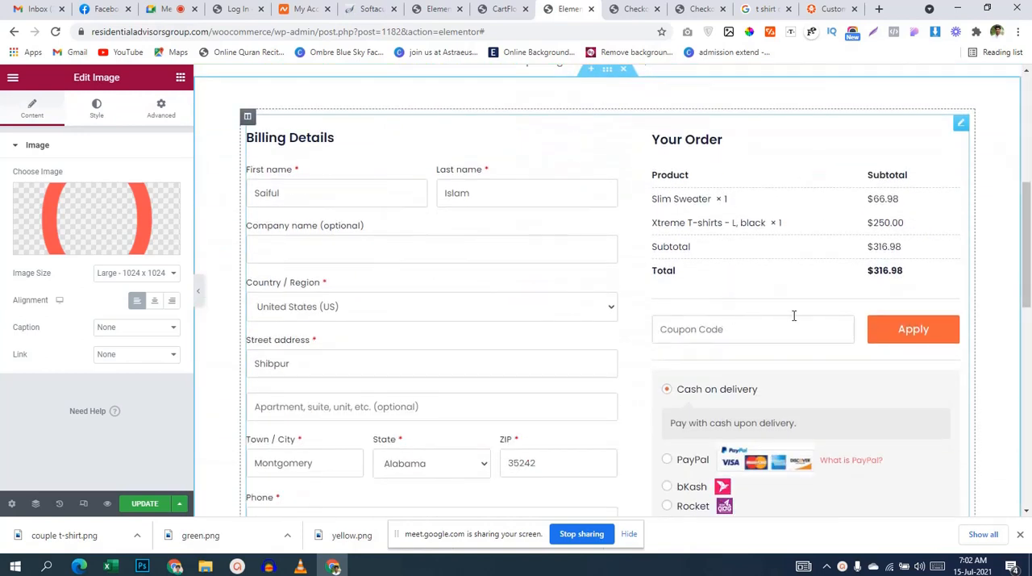
pyautogui.click(961, 126)
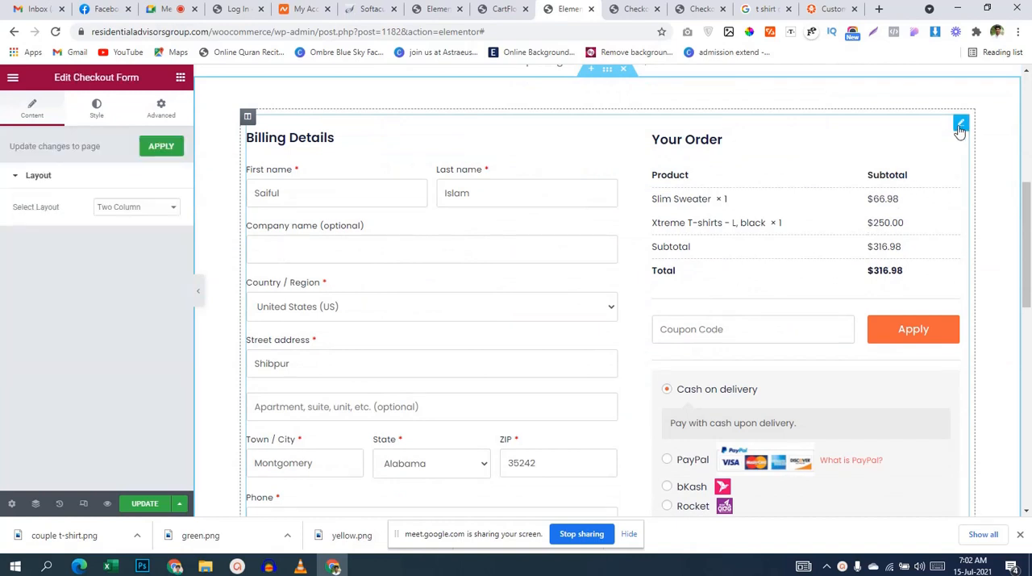
pyautogui.click(169, 209)
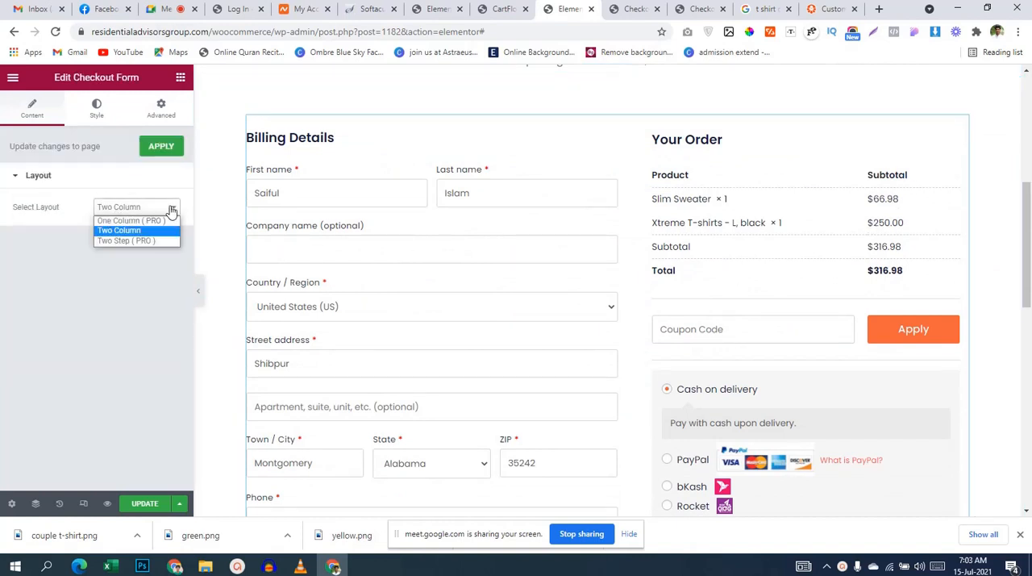
pyautogui.click(152, 230)
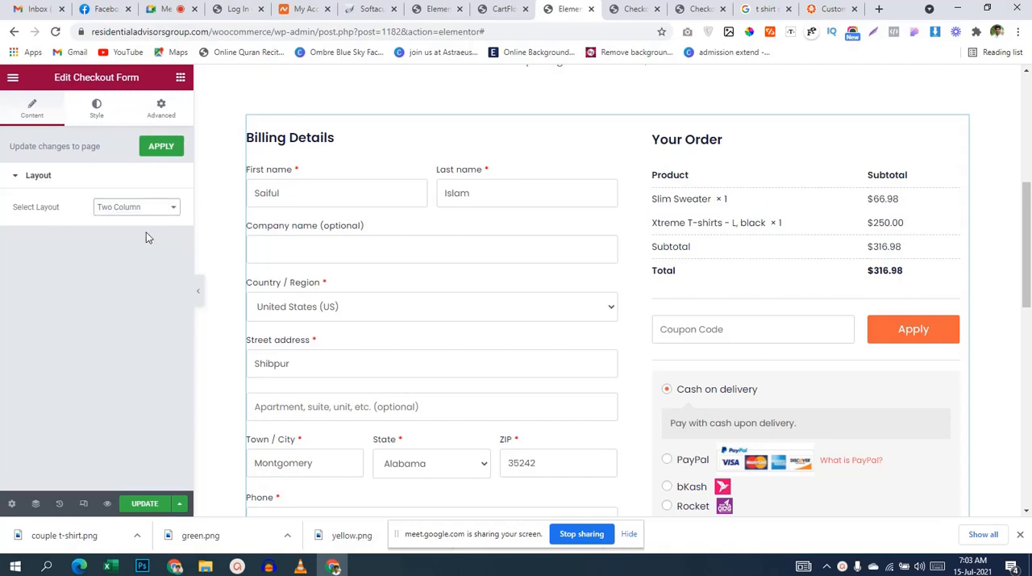
# Step: Review the rest of the checkout template and compare its form and payment section with the store's current checkout page
pyautogui.scroll(-4, 414, 279)
pyautogui.scroll(-3, 394, 325)
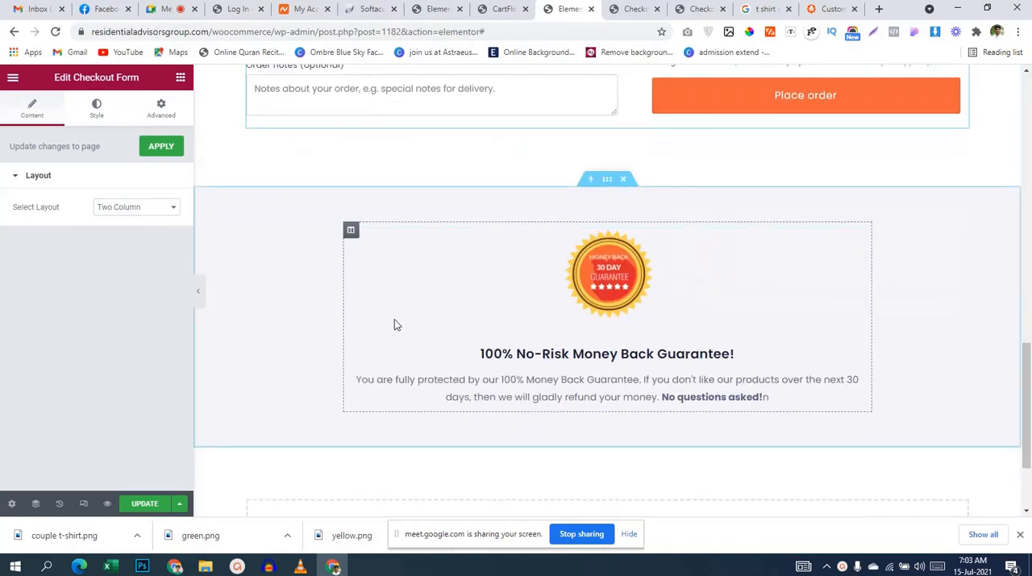
pyautogui.scroll(4, 394, 318)
pyautogui.scroll(-2, 401, 321)
pyautogui.scroll(-3, 655, 509)
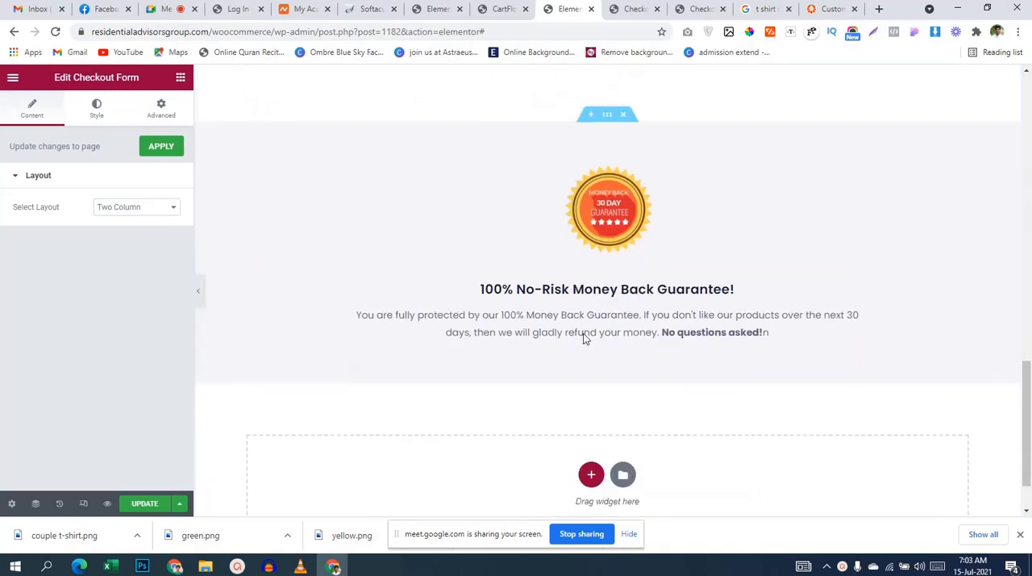
pyautogui.scroll(12, 631, 311)
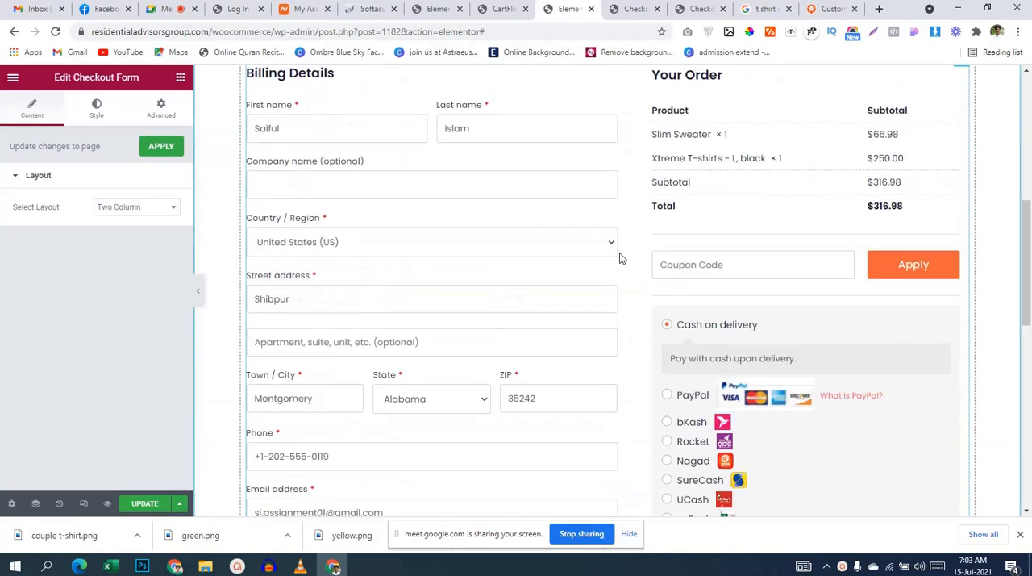
pyautogui.click(634, 9)
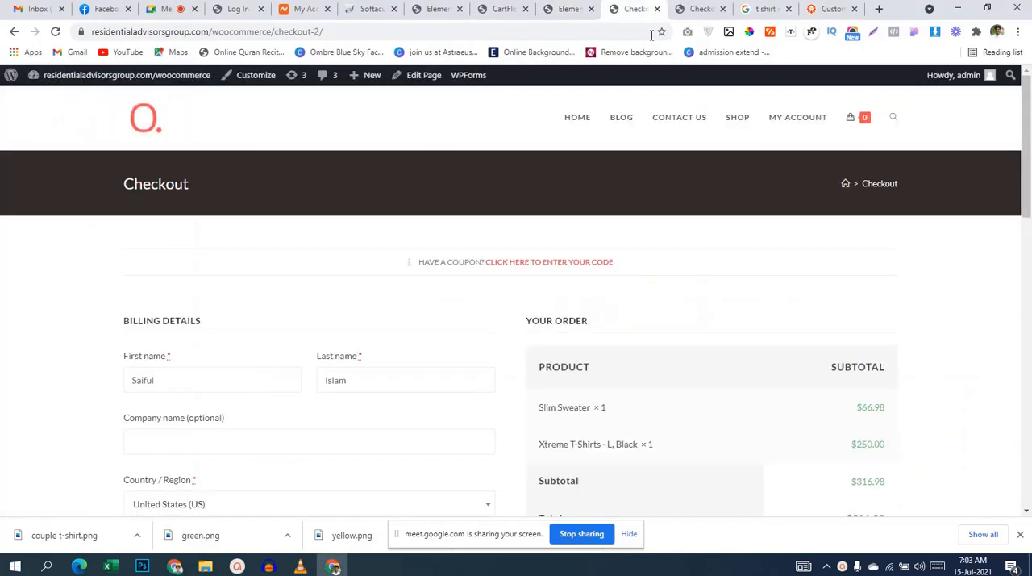
pyautogui.scroll(-15, 701, 260)
pyautogui.scroll(15, 712, 362)
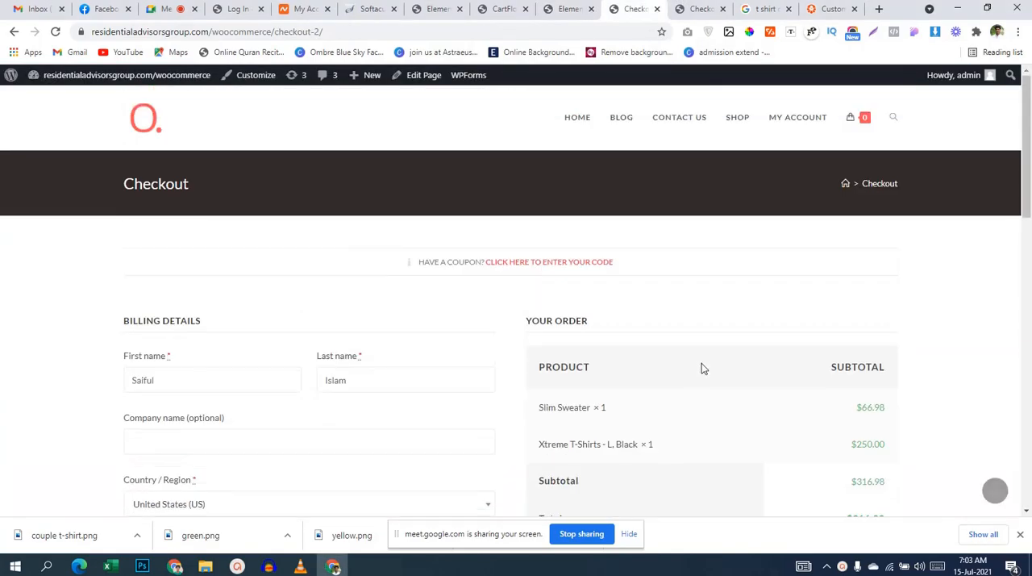
pyautogui.click(562, 10)
pyautogui.scroll(-5, 534, 292)
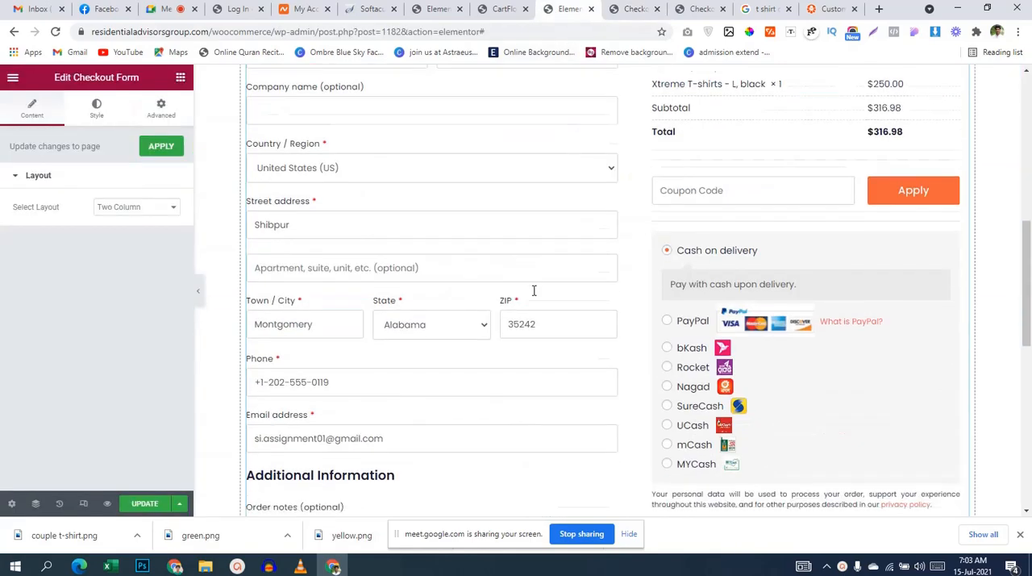
pyautogui.scroll(5, 532, 290)
pyautogui.scroll(-8, 686, 302)
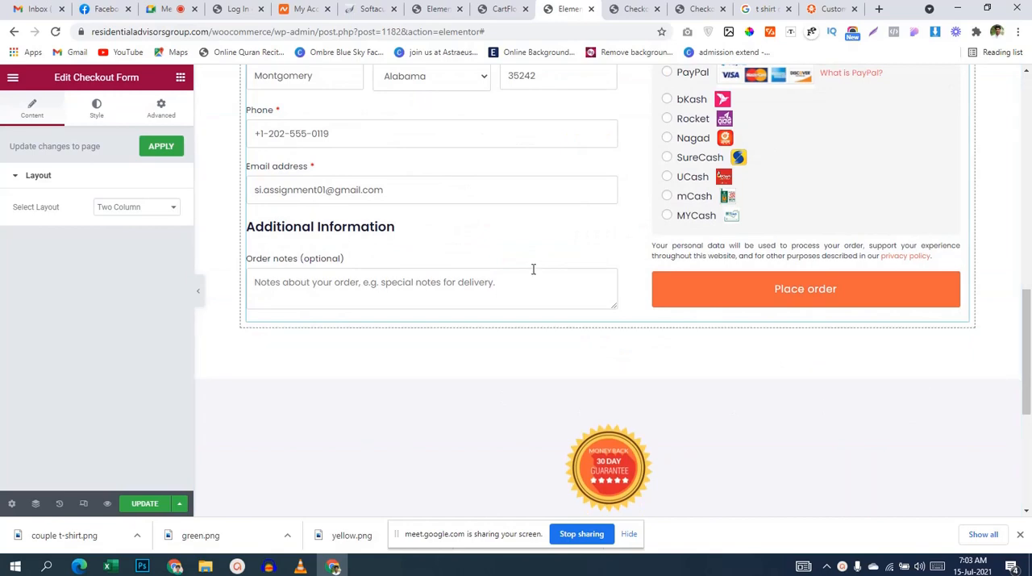
# Step: Save the checkout template changes and reload the store's live checkout page
pyautogui.click(145, 503)
pyautogui.scroll(10, 693, 427)
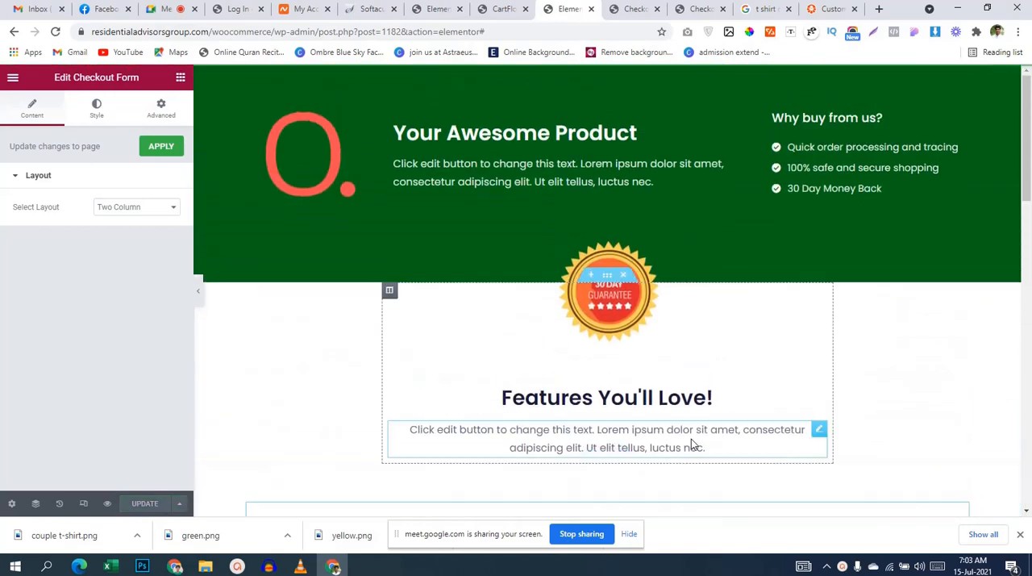
pyautogui.click(632, 10)
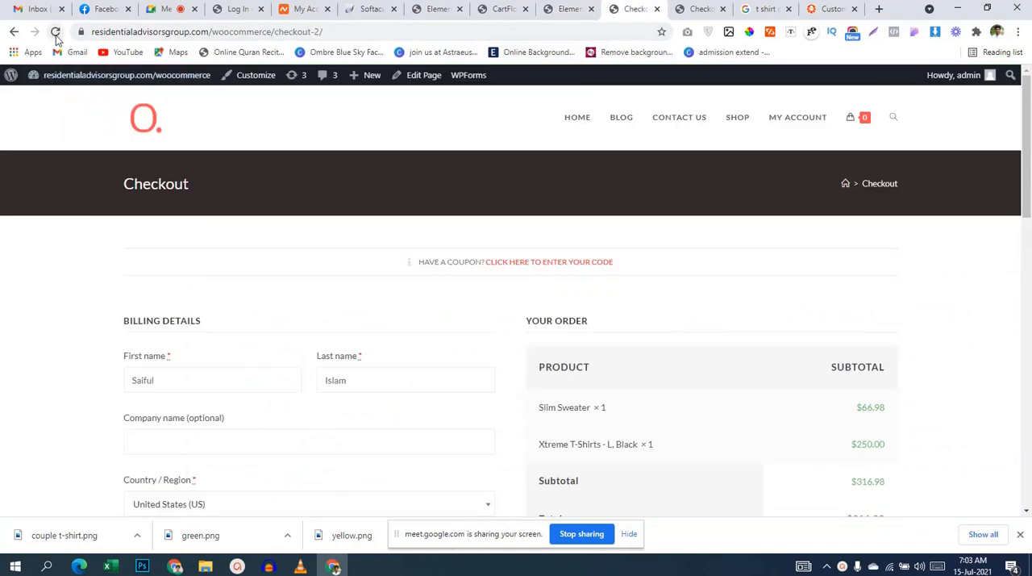
pyautogui.click(55, 33)
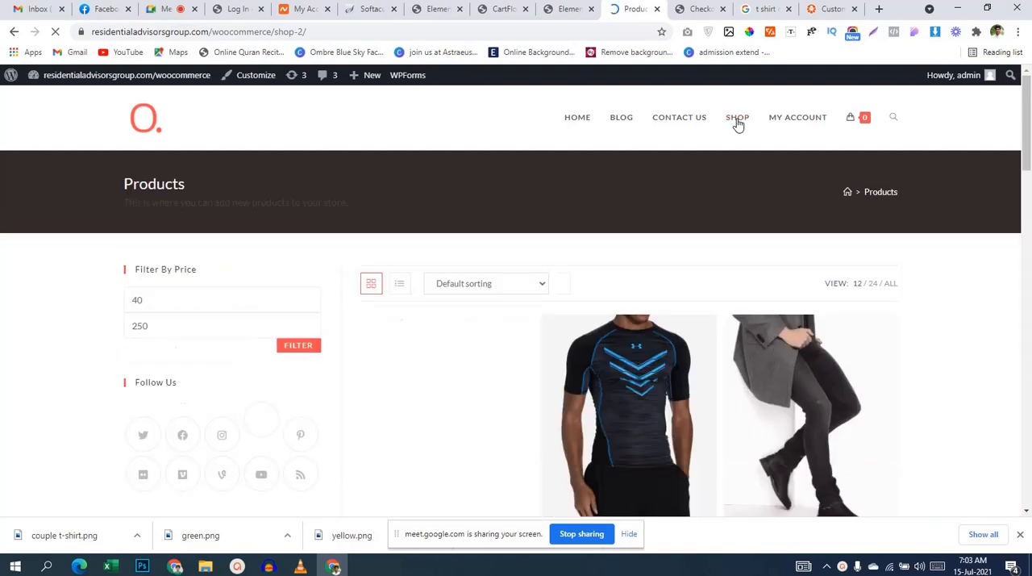
# Step: Open the store's Shop page, add Adidas Originals to the cart and view the cart
pyautogui.scroll(-3, 637, 266)
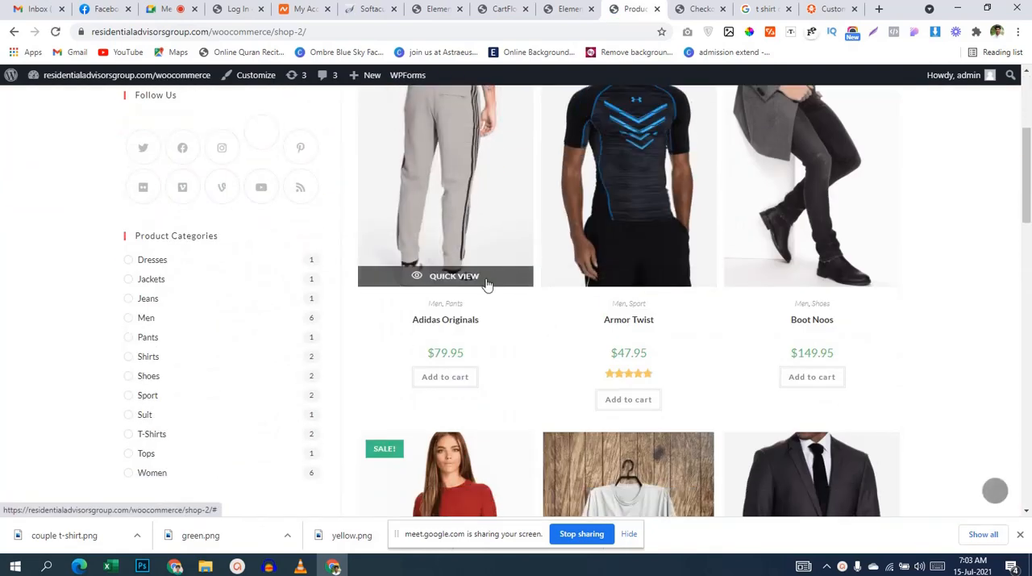
pyautogui.click(448, 378)
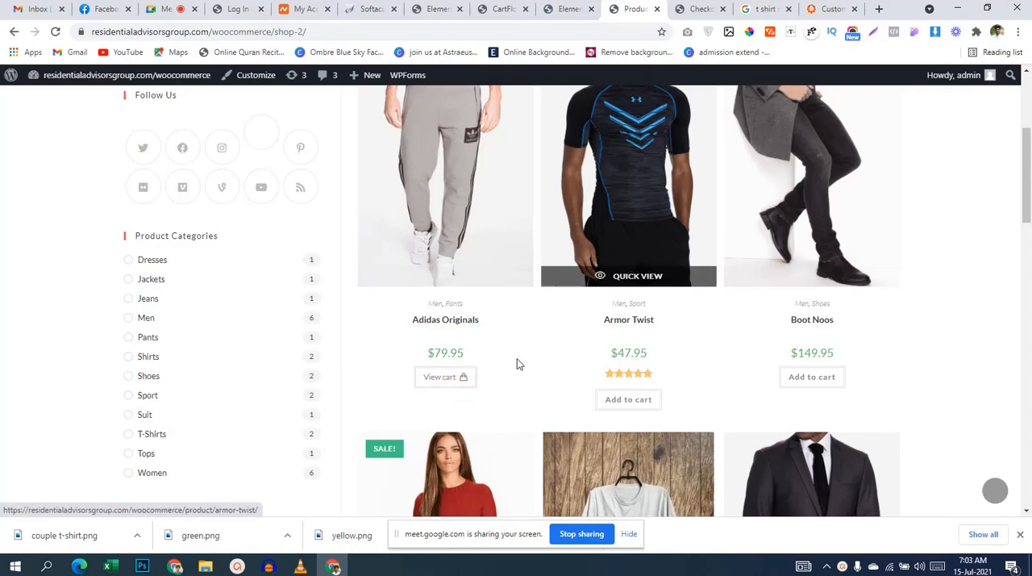
pyautogui.click(437, 380)
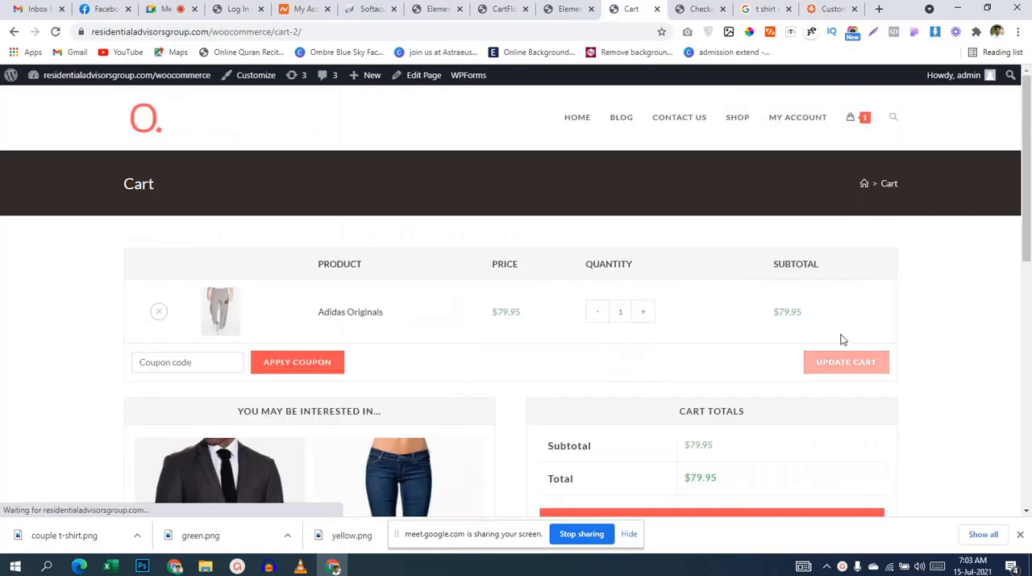
# Step: Proceed from the cart to checkout and review the billing form and payment methods on the store's checkout page
pyautogui.scroll(-4, 841, 338)
pyautogui.click(741, 239)
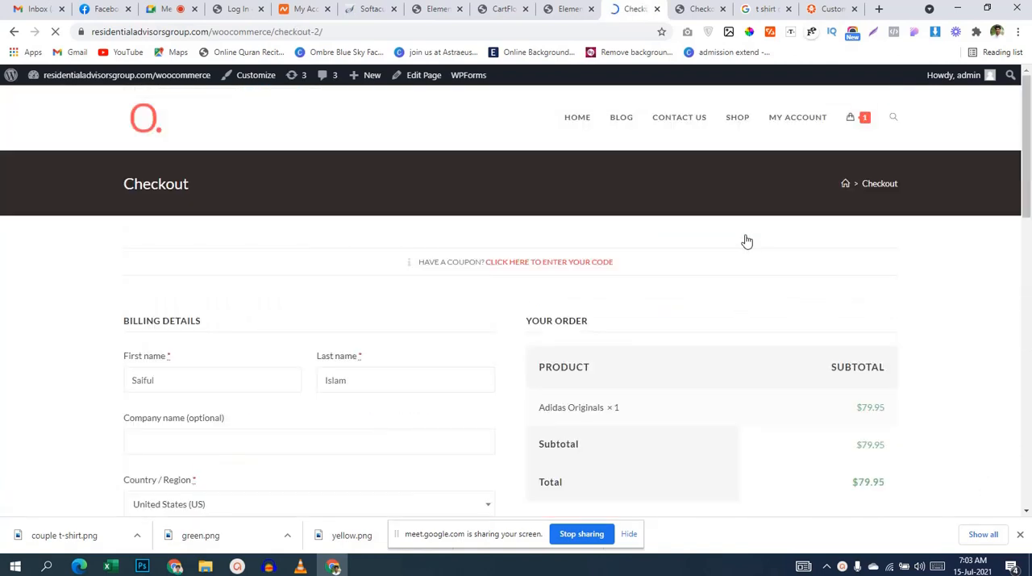
pyautogui.scroll(-9, 753, 239)
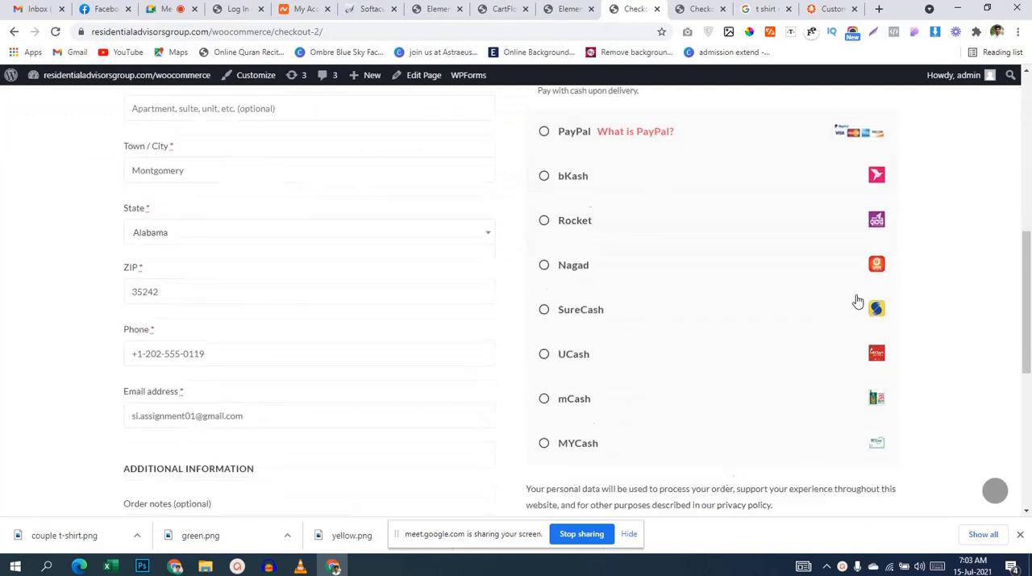
pyautogui.scroll(-2, 859, 294)
pyautogui.scroll(15, 862, 291)
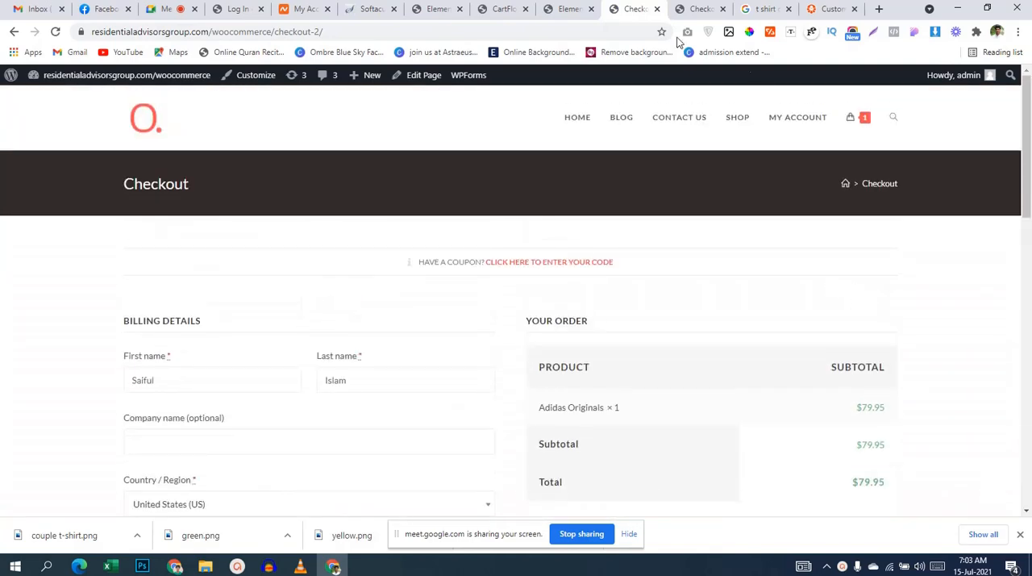
# Step: In the CartFlows general settings, set Global Checkout to Checkout Page (#1182) and save the settings
pyautogui.click(558, 9)
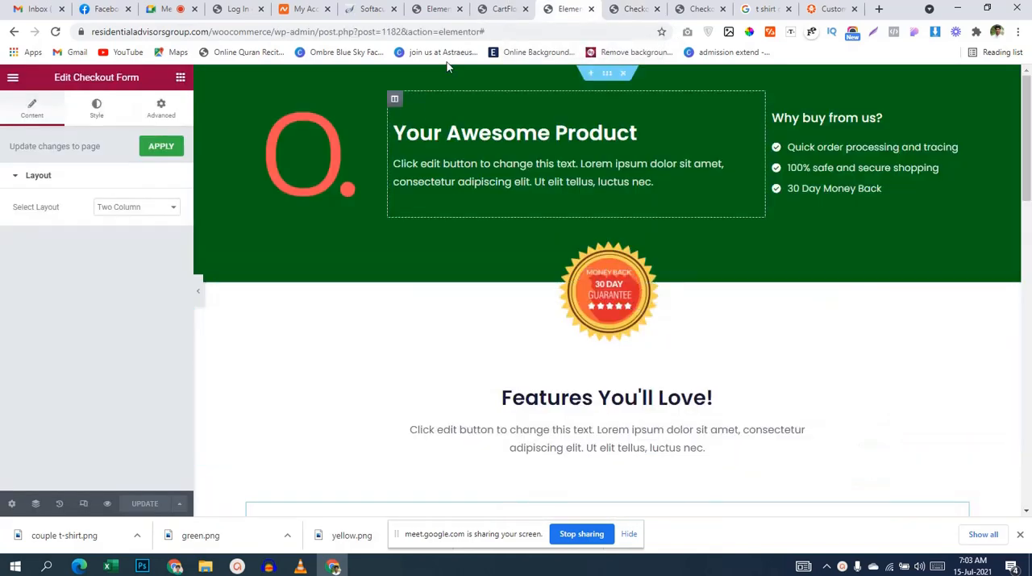
pyautogui.click(500, 9)
pyautogui.scroll(2, 423, 296)
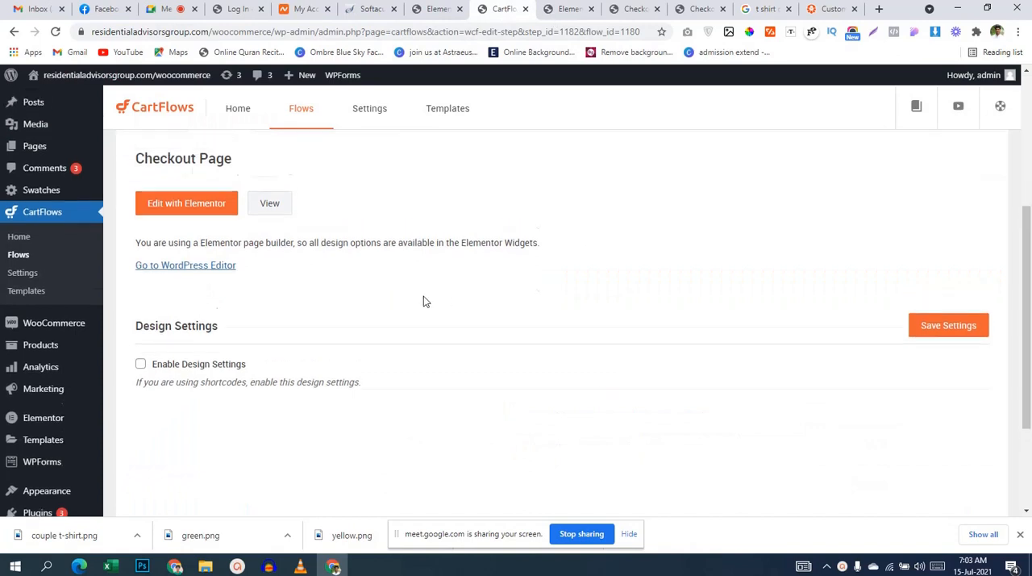
pyautogui.click(373, 123)
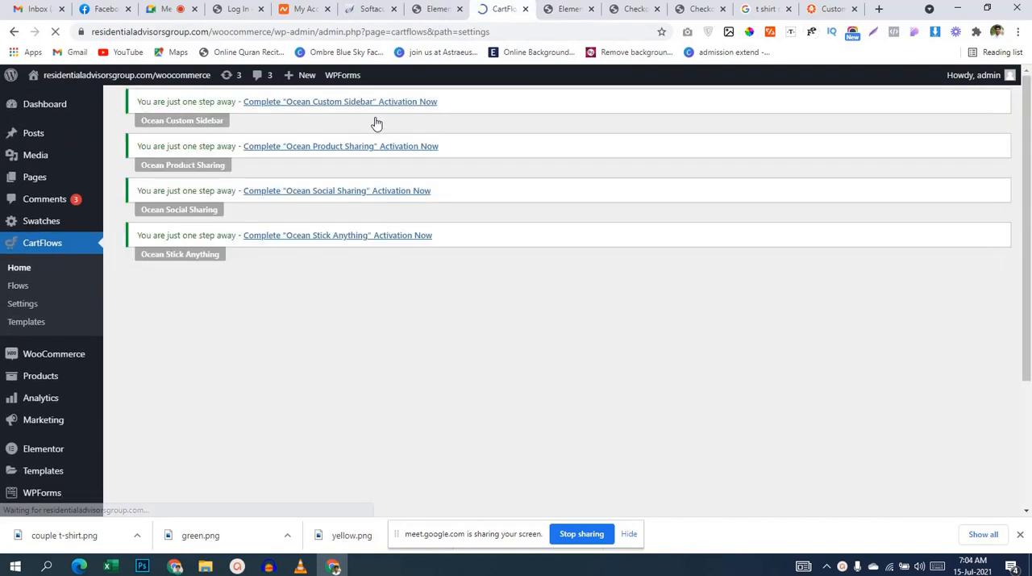
pyautogui.scroll(-3, 508, 300)
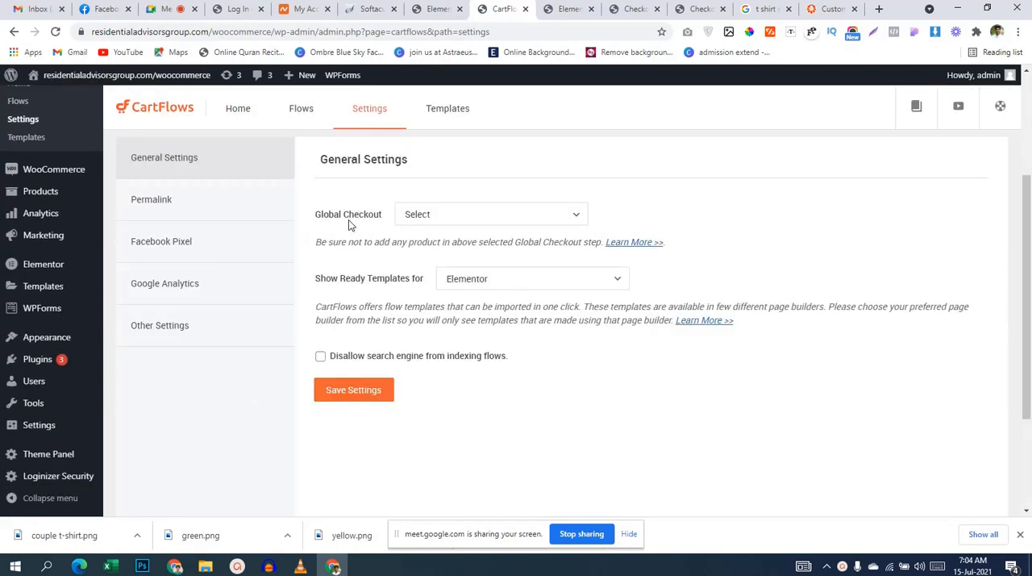
pyautogui.click(500, 216)
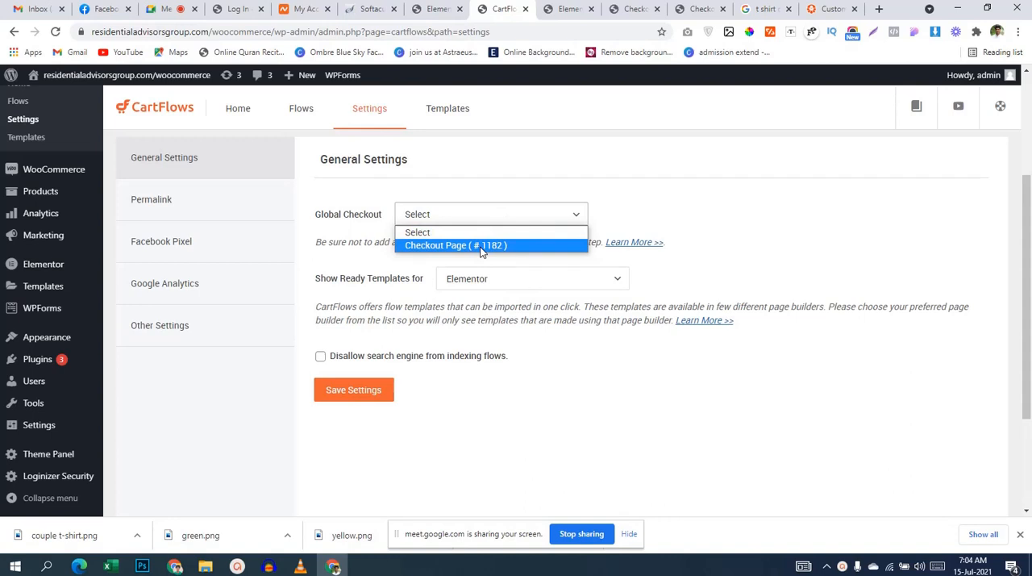
pyautogui.click(427, 244)
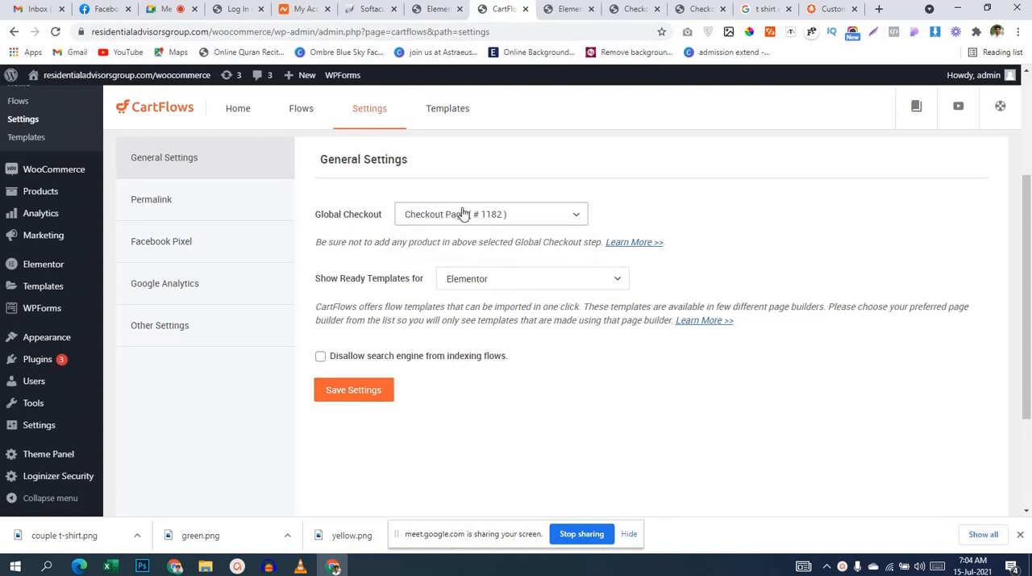
pyautogui.click(348, 390)
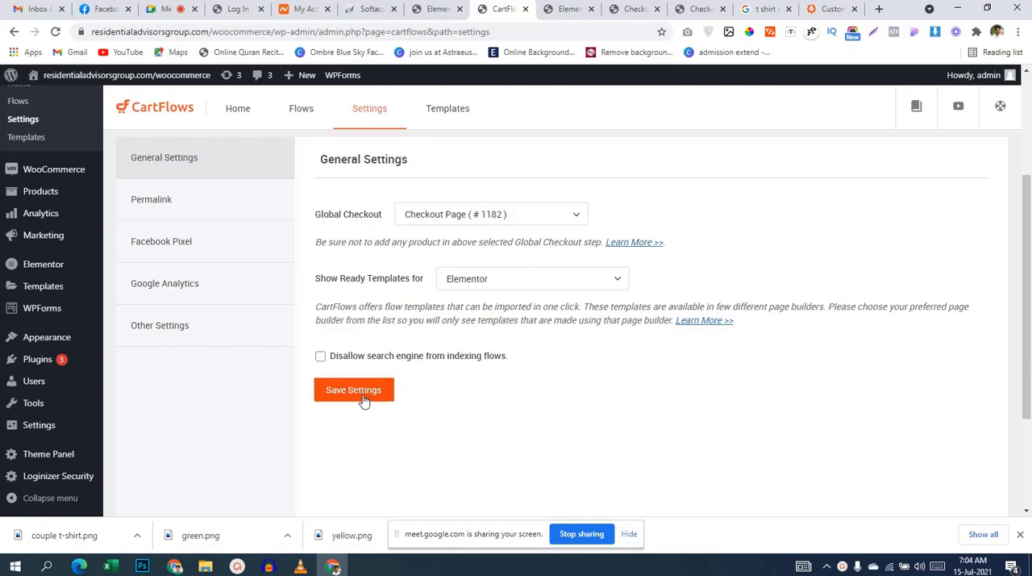
# Step: Reload the store's live checkout page and review its header, billing details, order summary and payment section
pyautogui.click(633, 9)
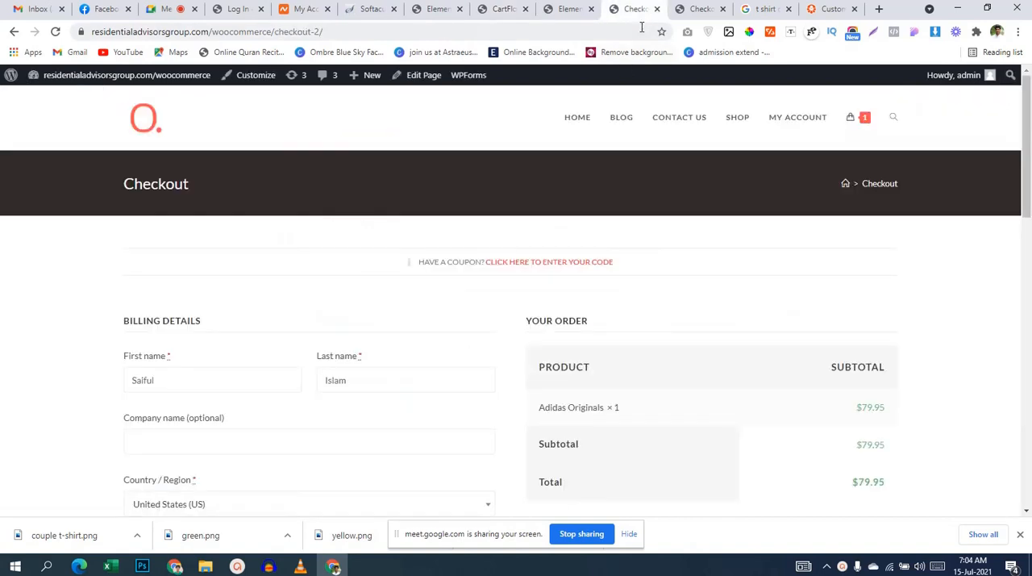
pyautogui.click(55, 31)
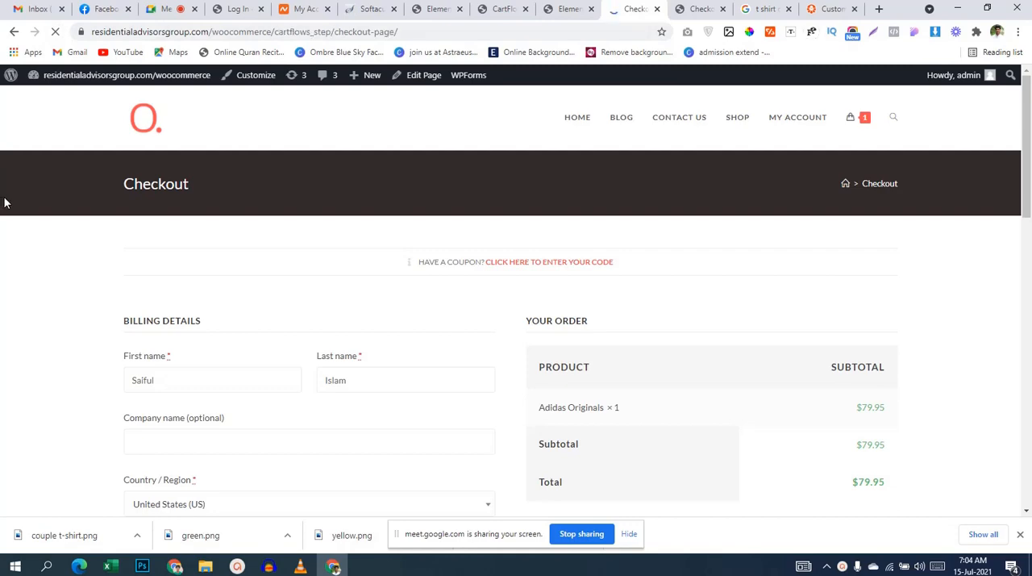
pyautogui.scroll(-1, 682, 279)
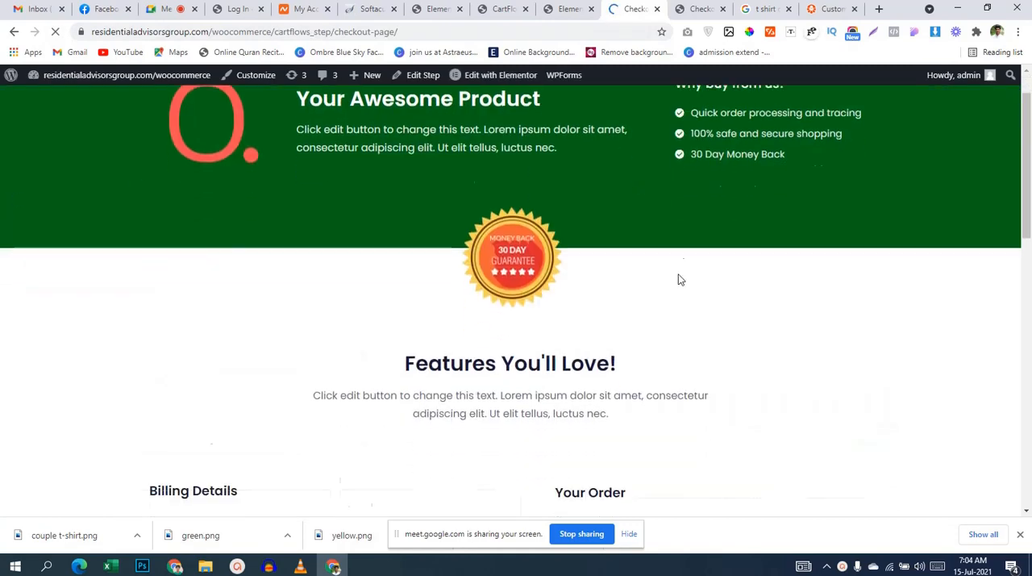
pyautogui.scroll(-7, 676, 278)
pyautogui.scroll(-8, 782, 322)
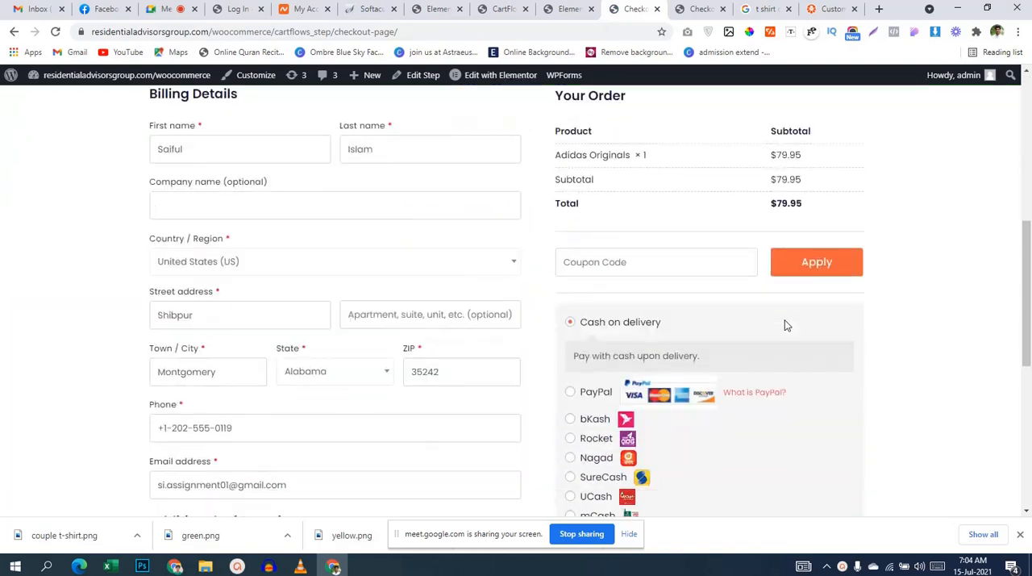
pyautogui.scroll(-5, 785, 319)
pyautogui.scroll(10, 786, 322)
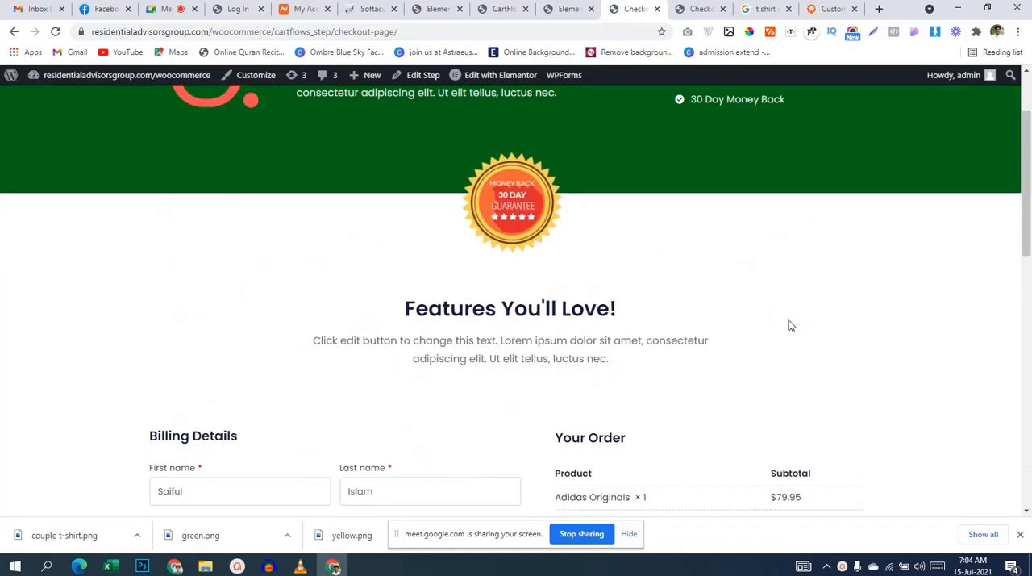
pyautogui.scroll(1, 791, 321)
pyautogui.scroll(-4, 786, 322)
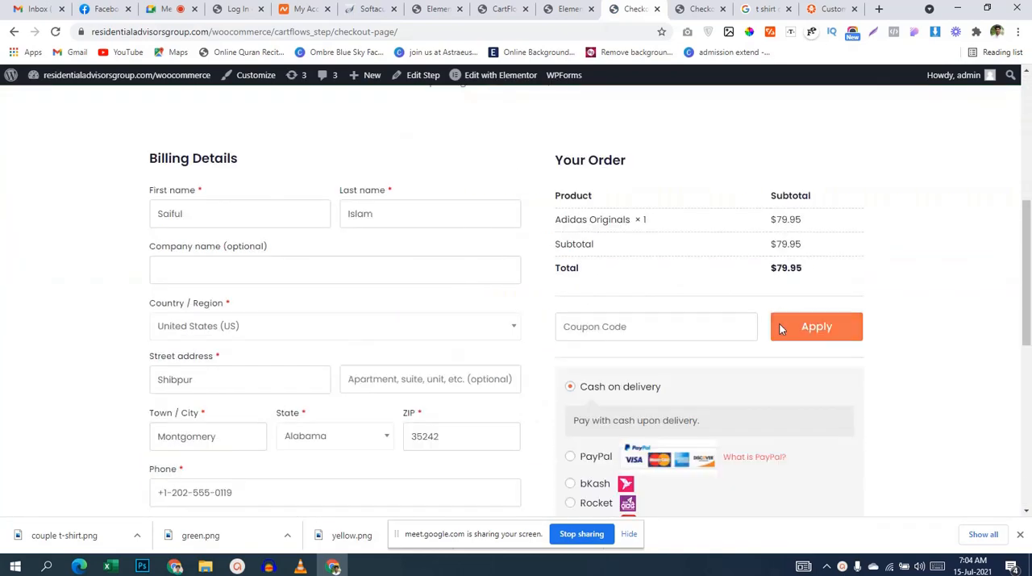
pyautogui.scroll(-4, 483, 443)
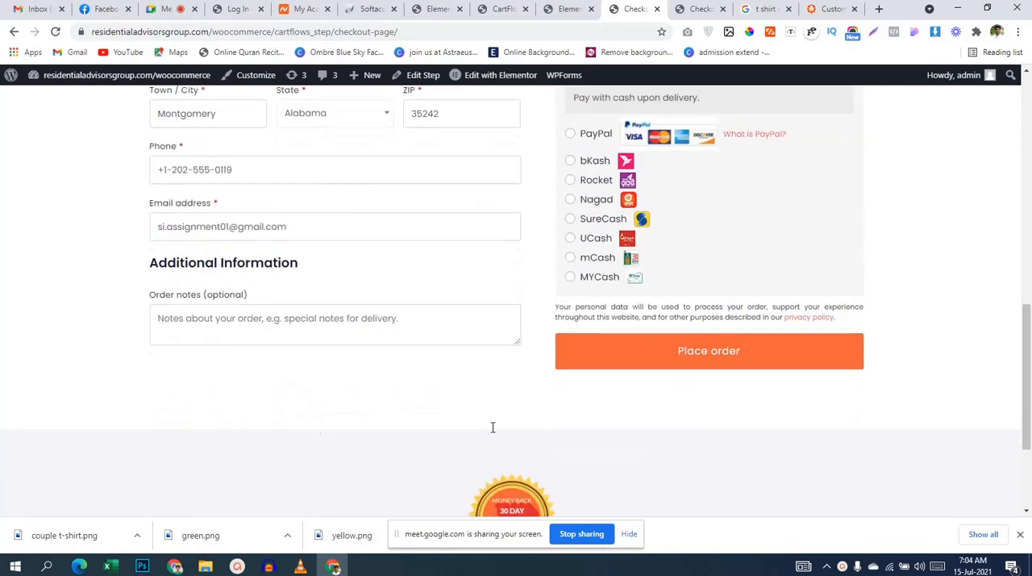
pyautogui.scroll(3, 362, 295)
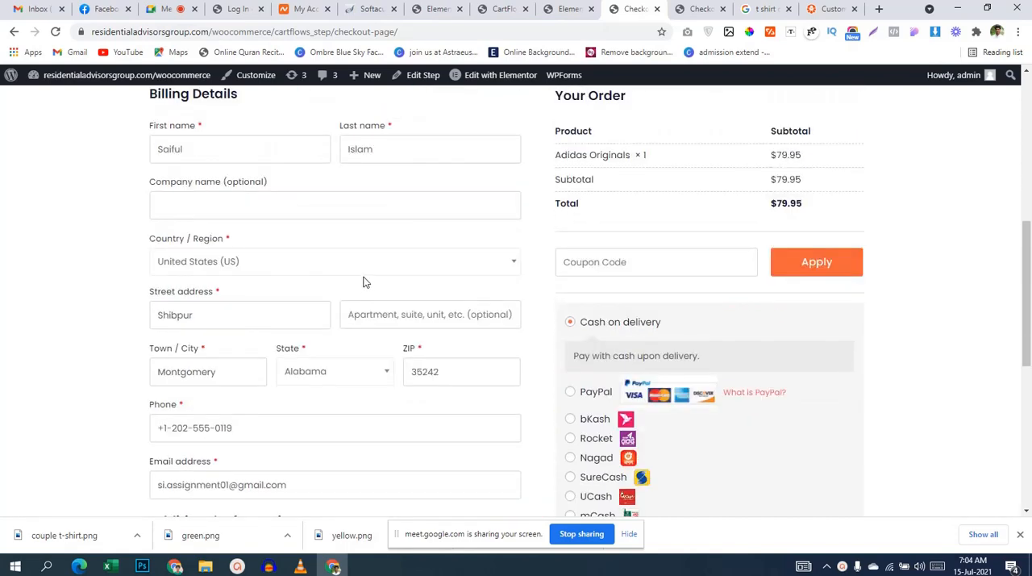
pyautogui.scroll(2, 363, 281)
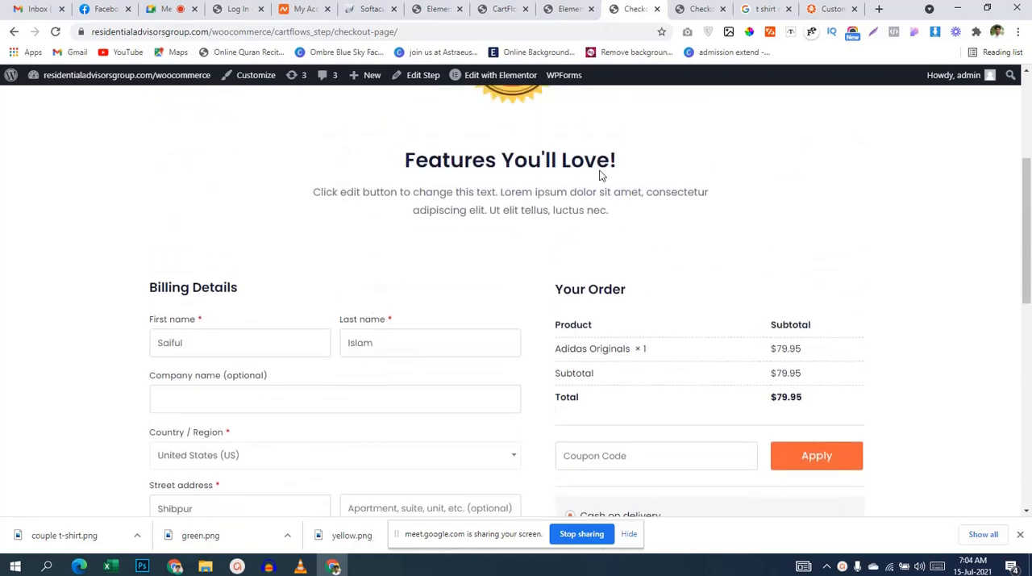
# Step: Open WordPress's page for adding plugins in a new browser tab and search for "woo field"
pyautogui.click(582, 10)
pyautogui.click(508, 10)
pyautogui.click(435, 9)
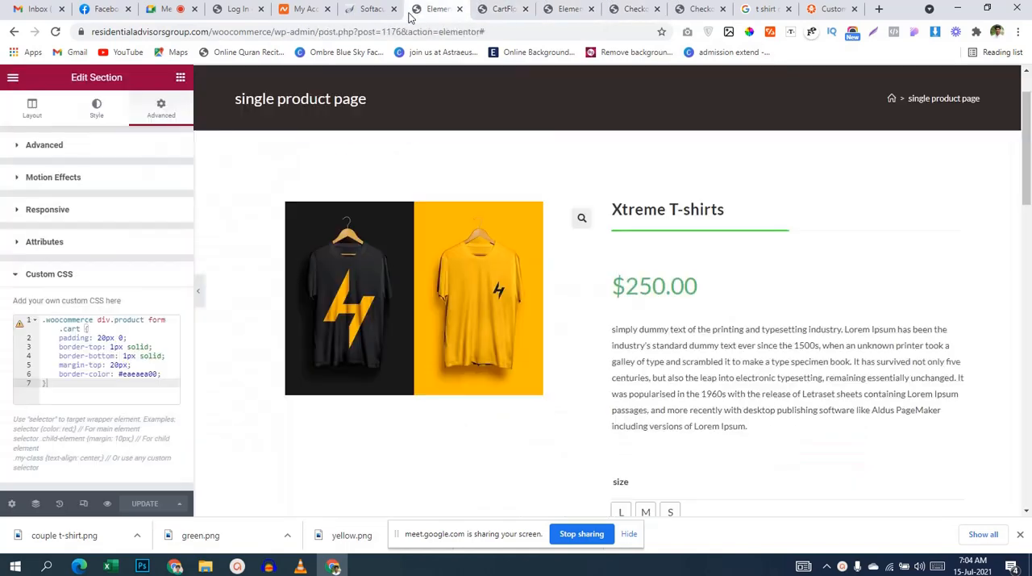
pyautogui.click(484, 9)
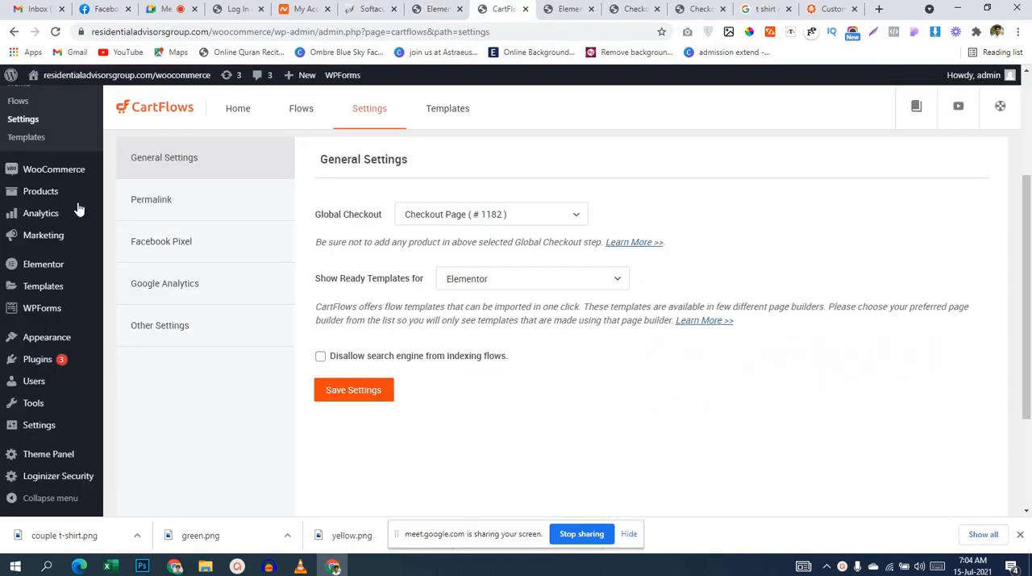
pyautogui.scroll(-2, 49, 226)
pyautogui.moveTo(56, 234)
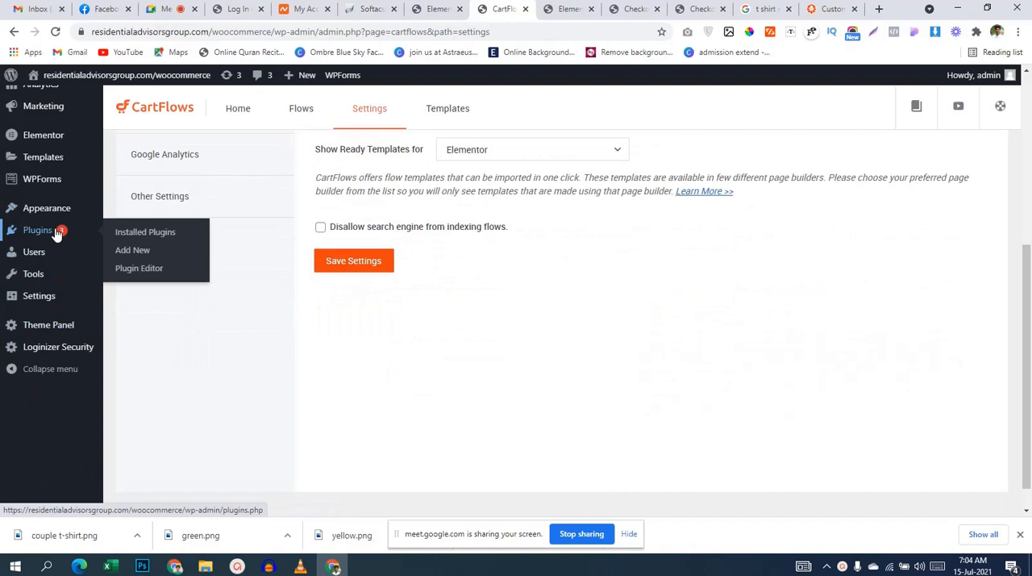
pyautogui.middleClick(123, 252)
pyautogui.click(526, 10)
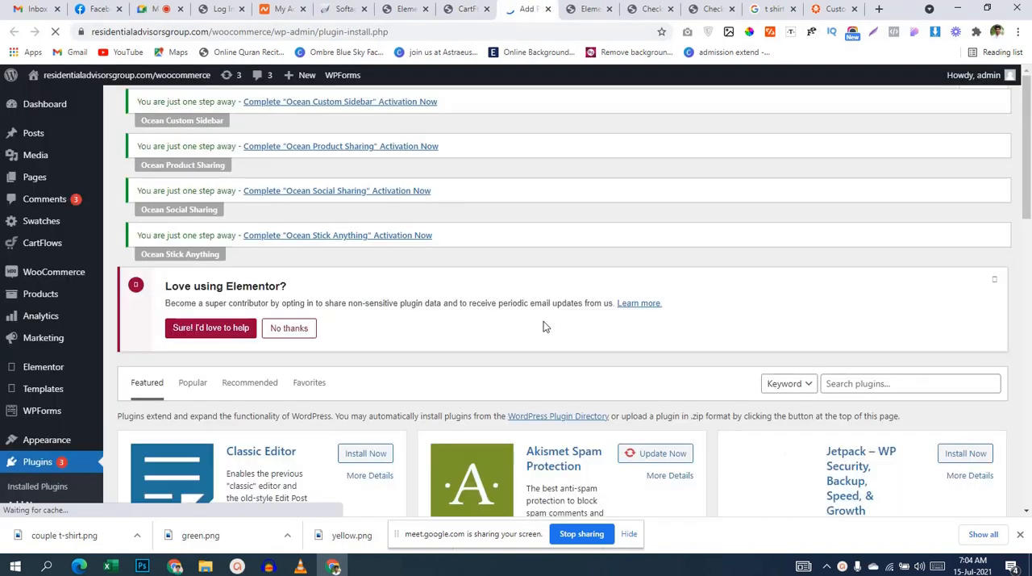
pyautogui.scroll(-2, 906, 403)
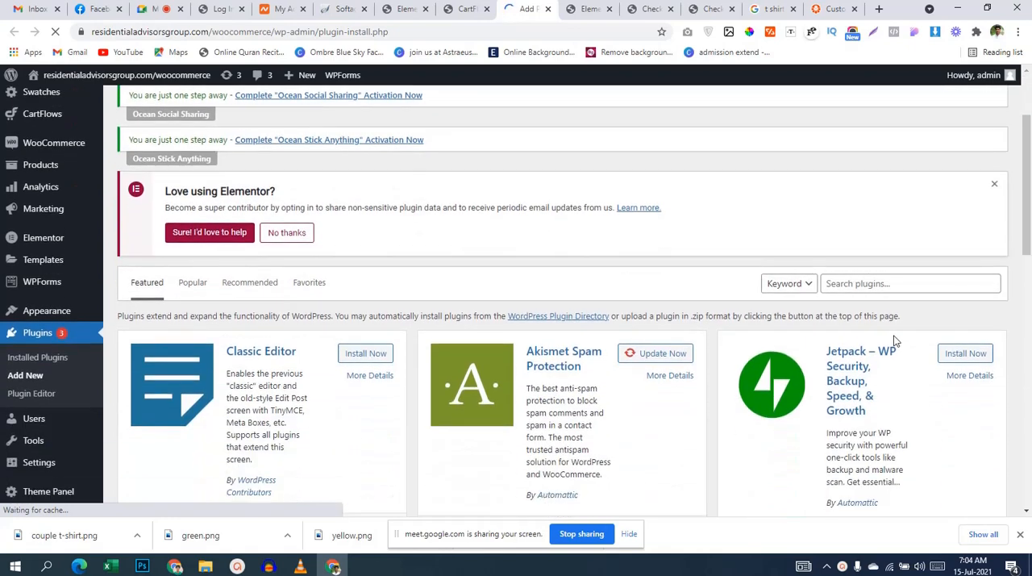
pyautogui.click(893, 284)
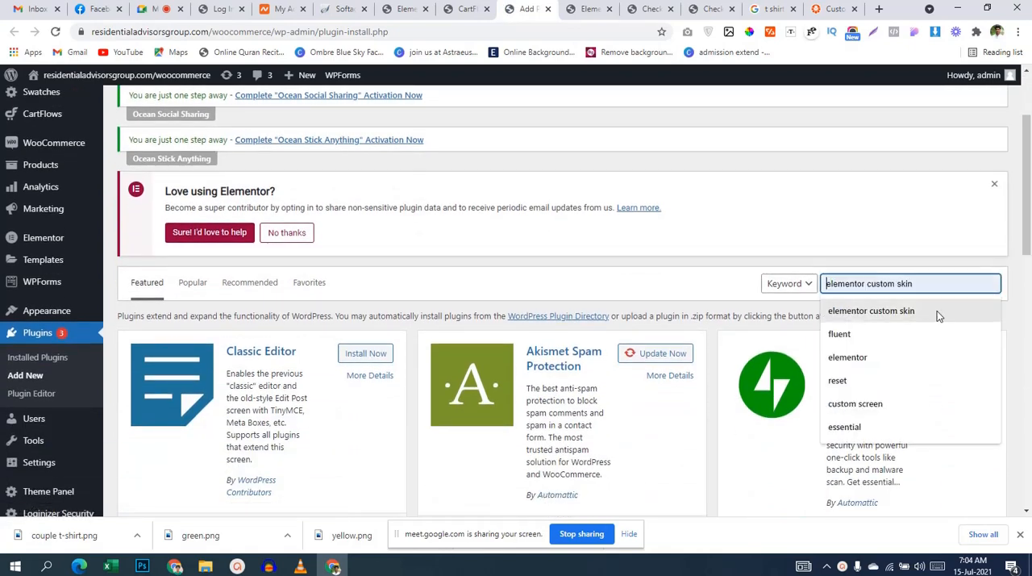
pyautogui.write('woo field')
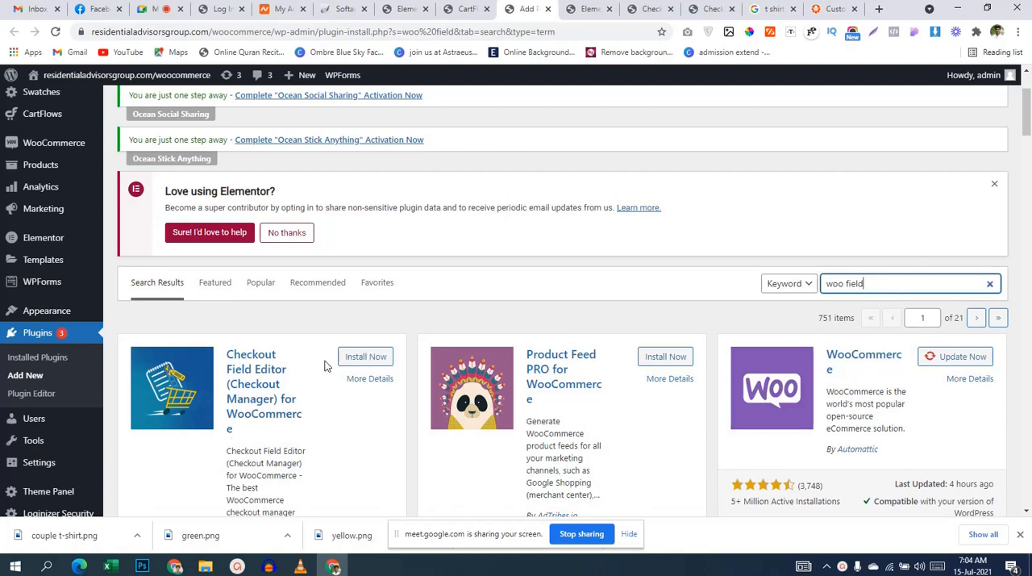
# Step: Install and activate the Checkout Field Editor (Checkout Manager) for WooCommerce plugin
pyautogui.scroll(-2, 295, 430)
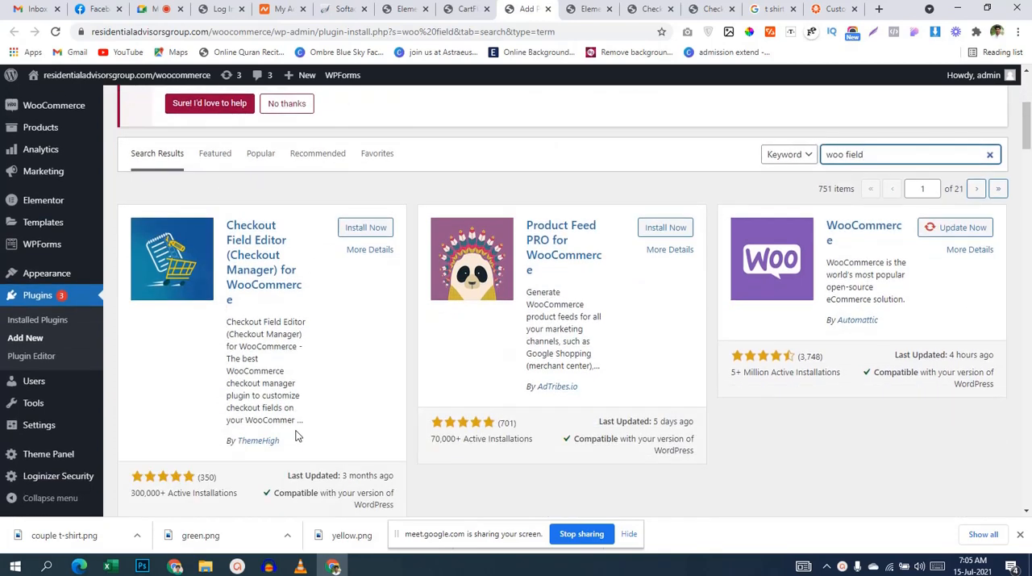
pyautogui.click(368, 228)
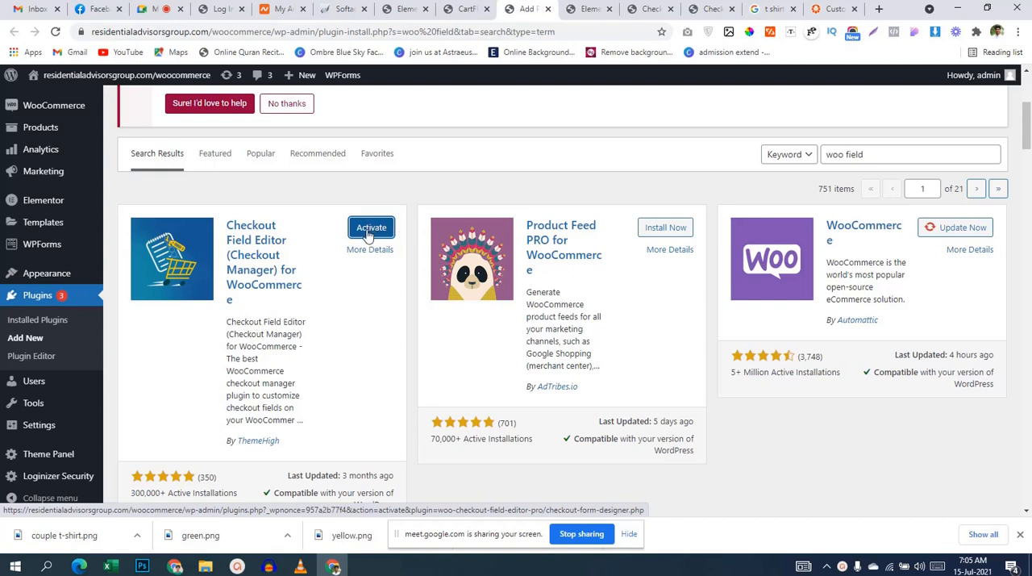
pyautogui.click(368, 231)
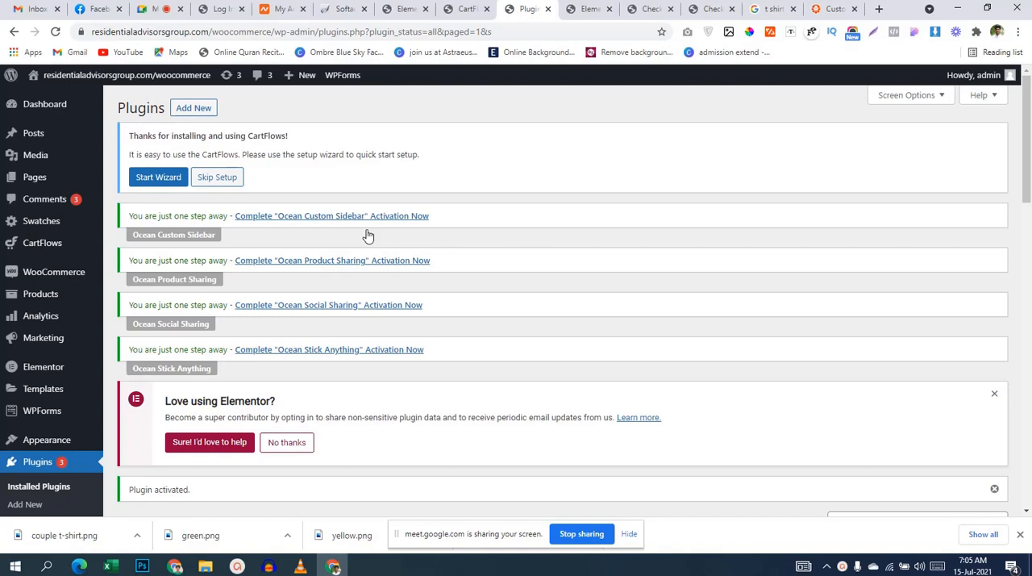
# Step: Open the settings of Checkout Field Editor for WooCommerce and bring up its list of billing fields
pyautogui.scroll(-8, 368, 235)
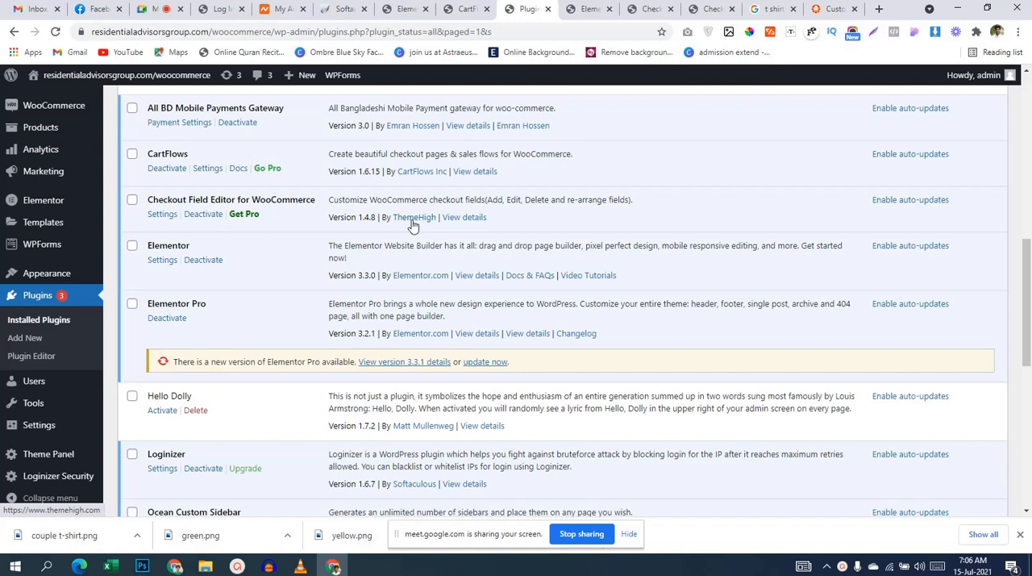
pyautogui.click(163, 214)
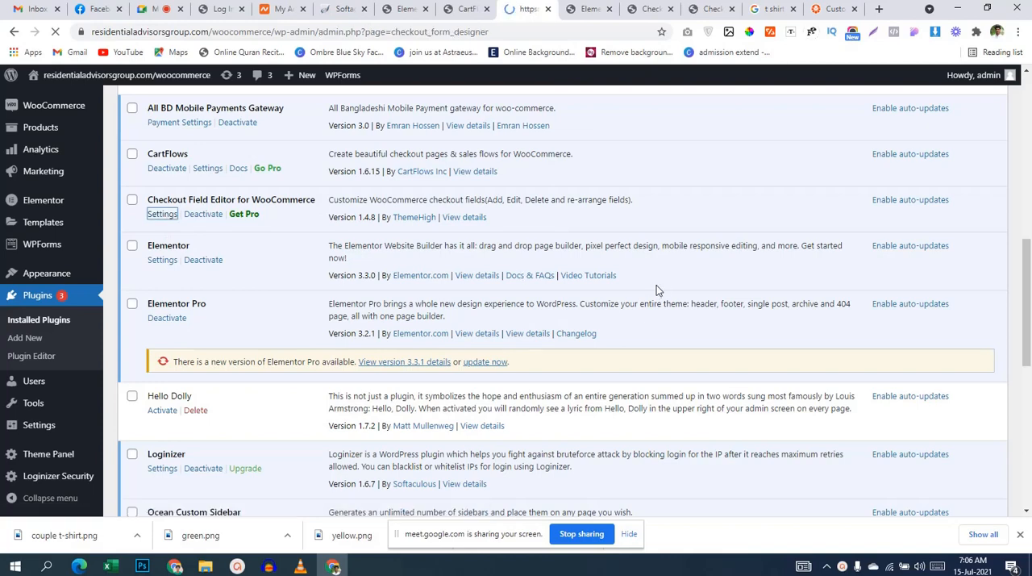
pyautogui.scroll(-4, 656, 290)
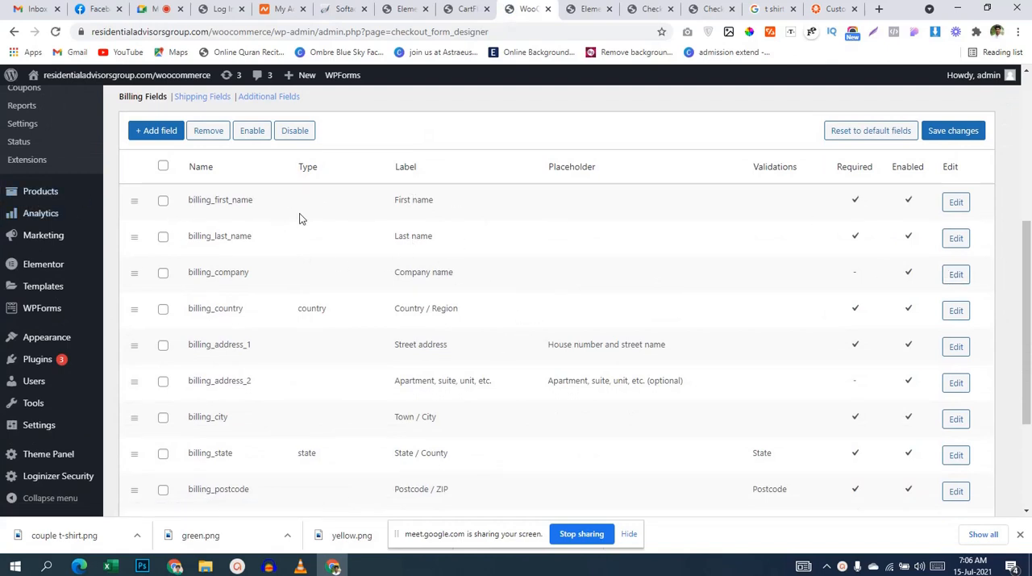
# Step: Change the label of the billing_first_name field to "Full name" and save the field
pyautogui.moveTo(135, 202)
pyautogui.mouseDown()
pyautogui.moveTo(138, 268)
pyautogui.moveTo(149, 198)
pyautogui.mouseUp()
pyautogui.click(955, 201)
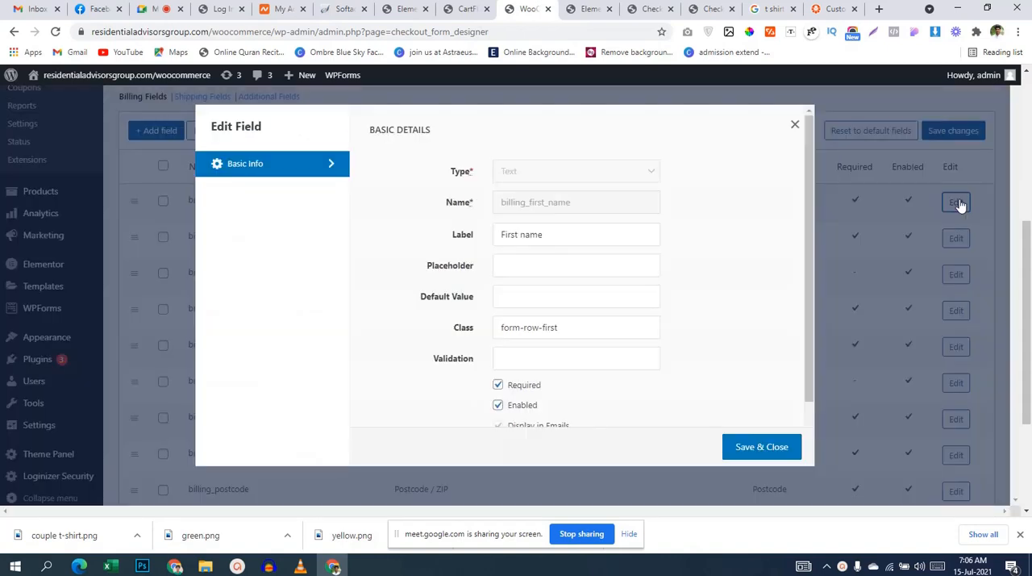
pyautogui.click(574, 234)
pyautogui.moveTo(519, 234); pyautogui.dragTo(344, 256)
pyautogui.press('BackSpace')
pyautogui.write('Full')
pyautogui.scroll(-1, 595, 320)
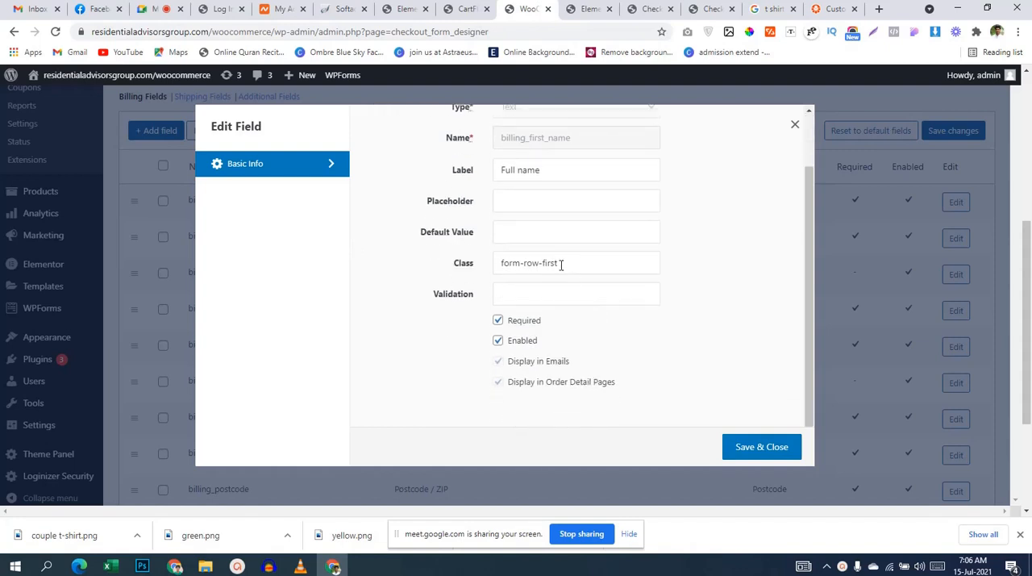
pyautogui.scroll(-1, 594, 299)
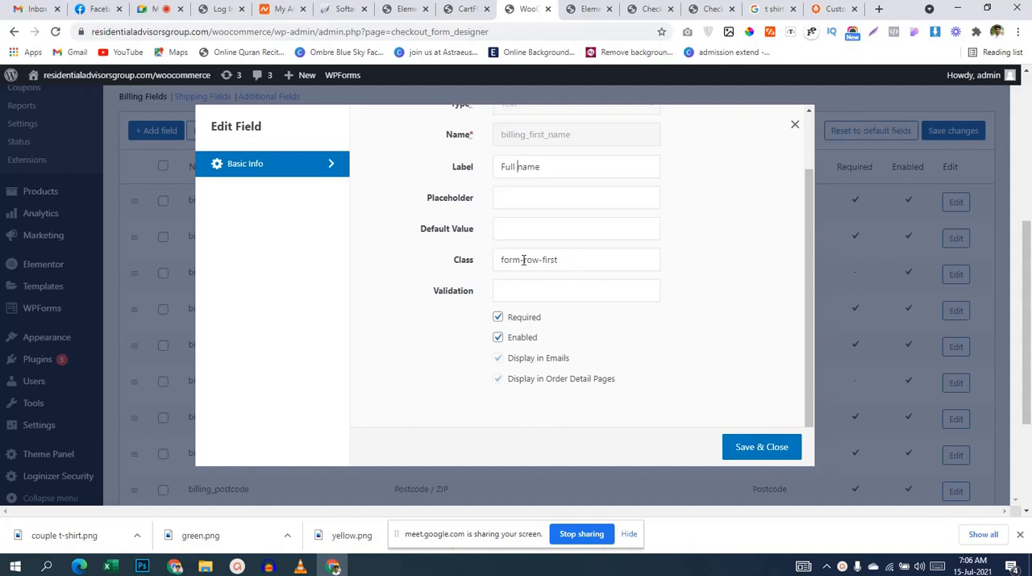
pyautogui.click(745, 455)
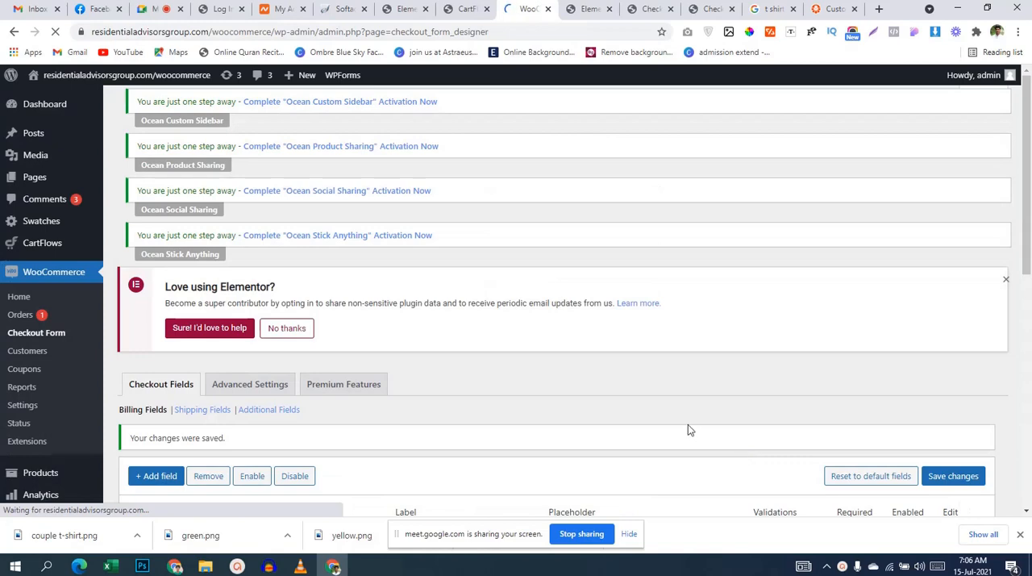
# Step: Disable the billing_last_name field in the billing fields list and save the changes
pyautogui.scroll(-3, 661, 417)
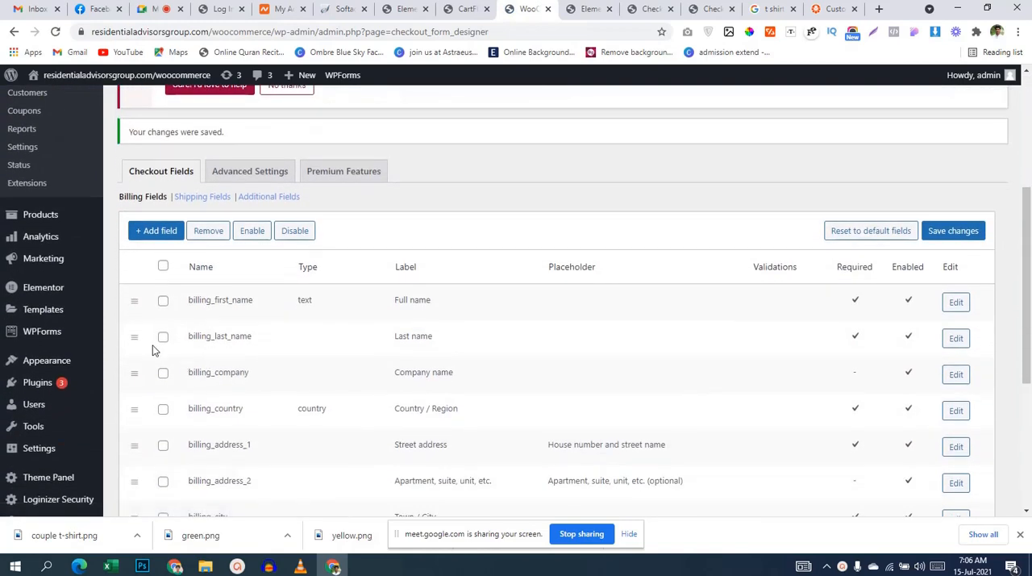
pyautogui.click(163, 337)
pyautogui.click(304, 235)
pyautogui.scroll(-3, 405, 286)
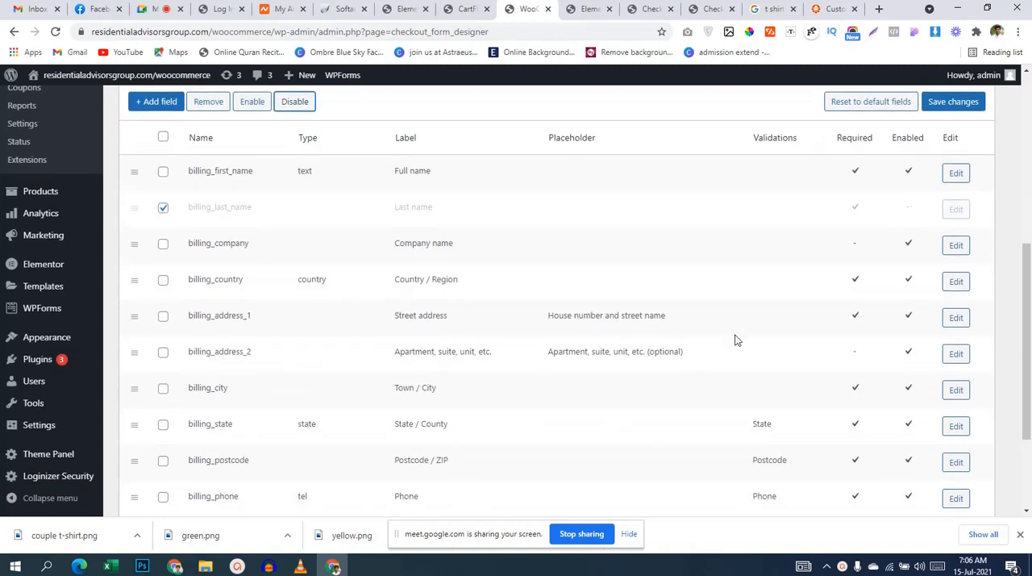
pyautogui.scroll(1, 938, 143)
pyautogui.click(945, 169)
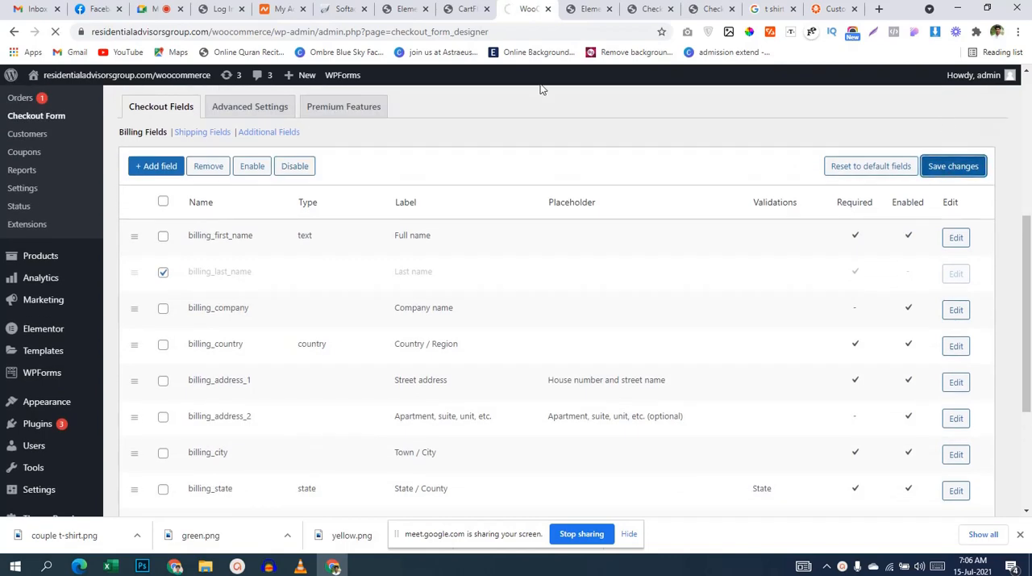
# Step: Reload the live checkout page and check the name fields in its billing details
pyautogui.click(650, 9)
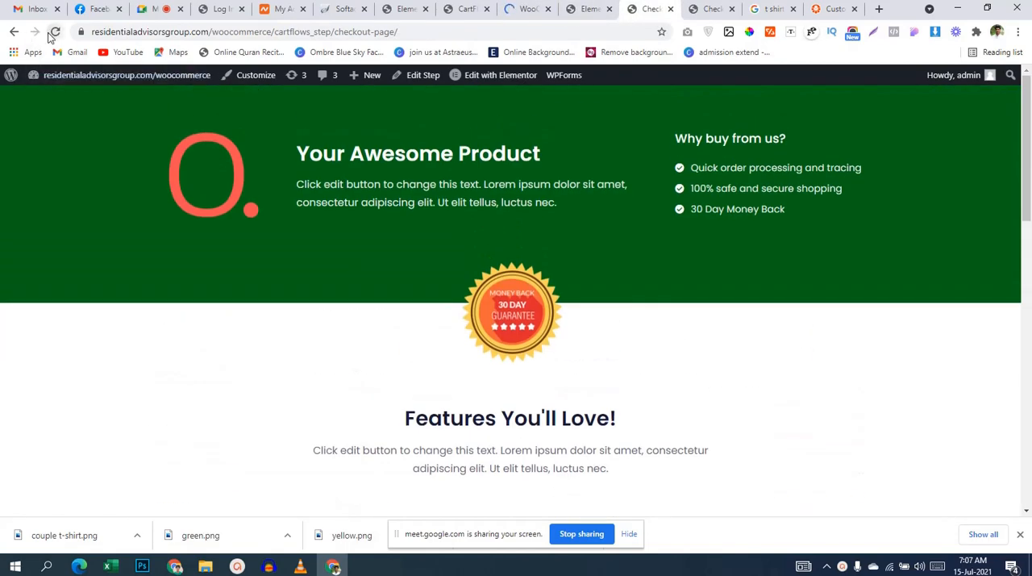
pyautogui.click(55, 32)
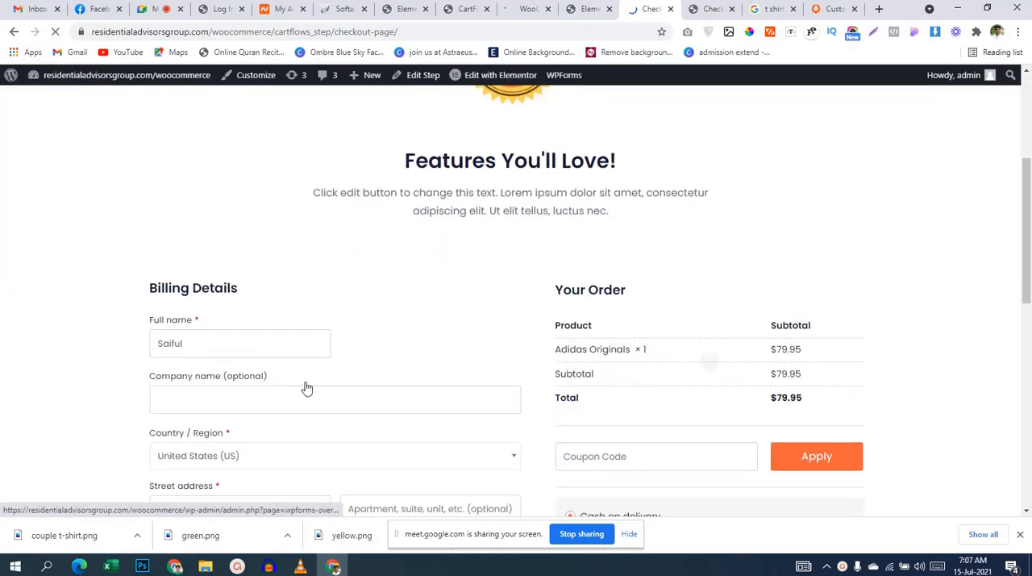
pyautogui.click(588, 9)
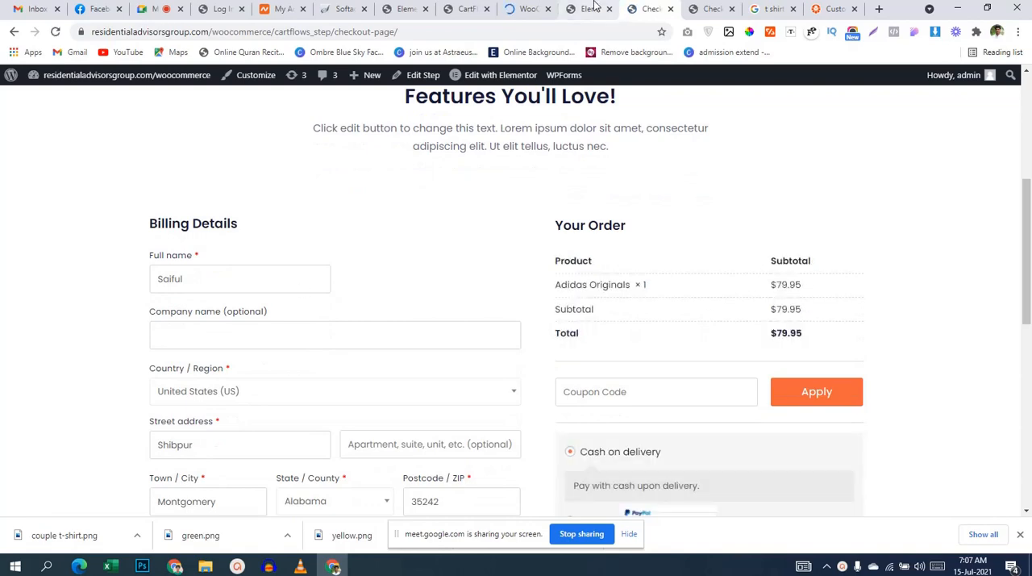
# Step: Examine the locale override options in the checkout form's advanced settings, and return to the billing fields list
pyautogui.click(526, 9)
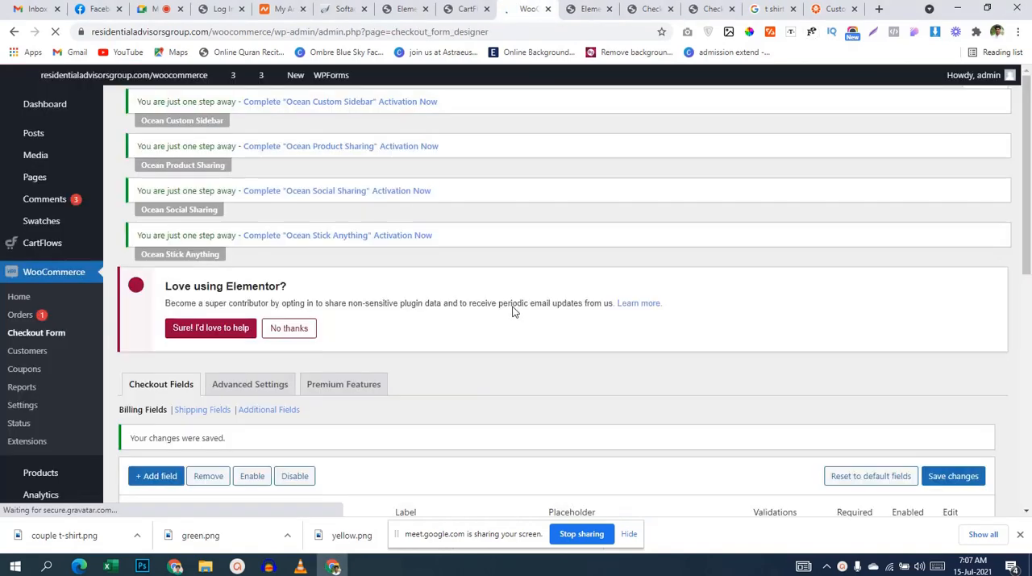
pyautogui.scroll(-1, 517, 322)
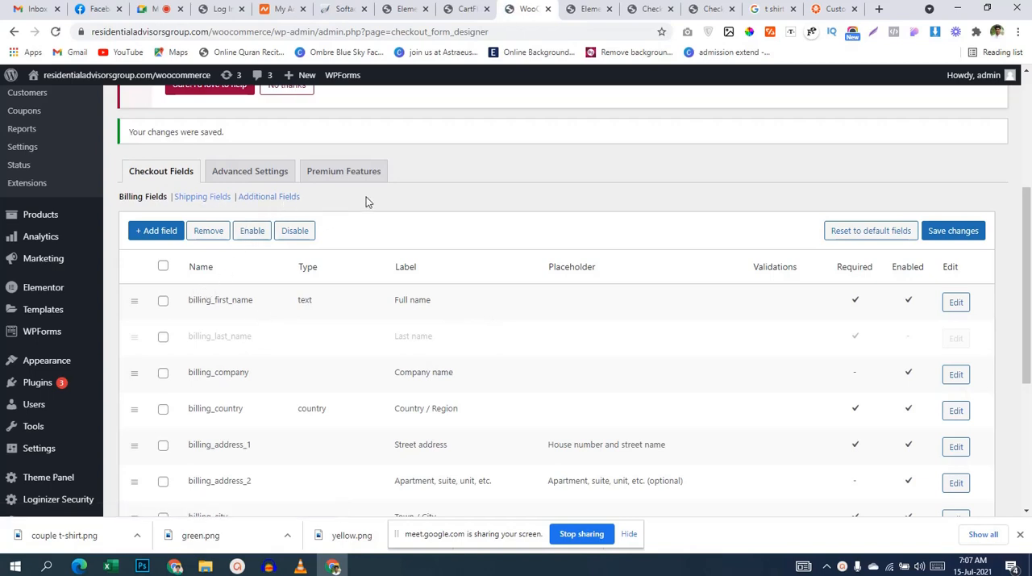
pyautogui.click(254, 182)
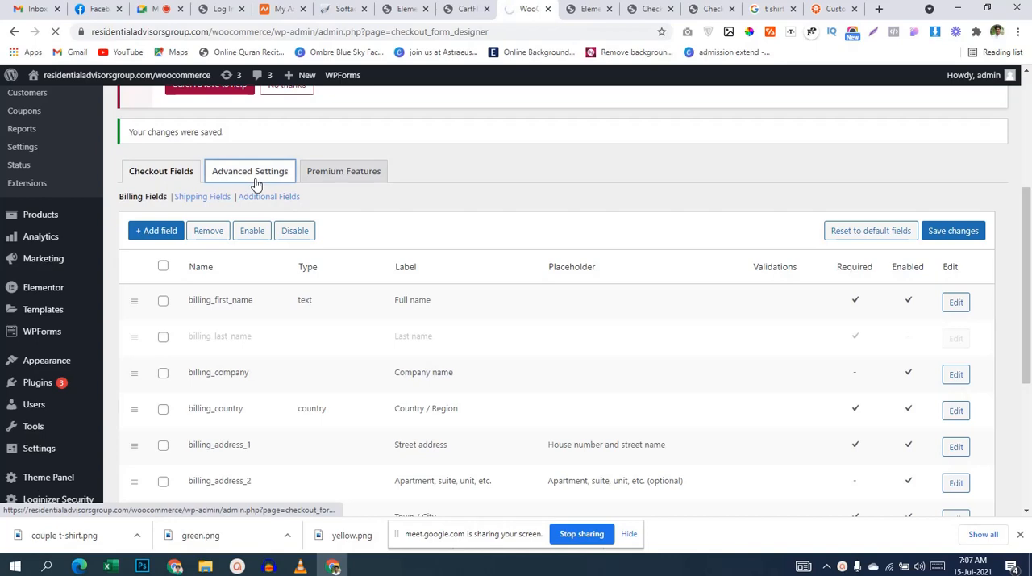
pyautogui.scroll(-3, 524, 198)
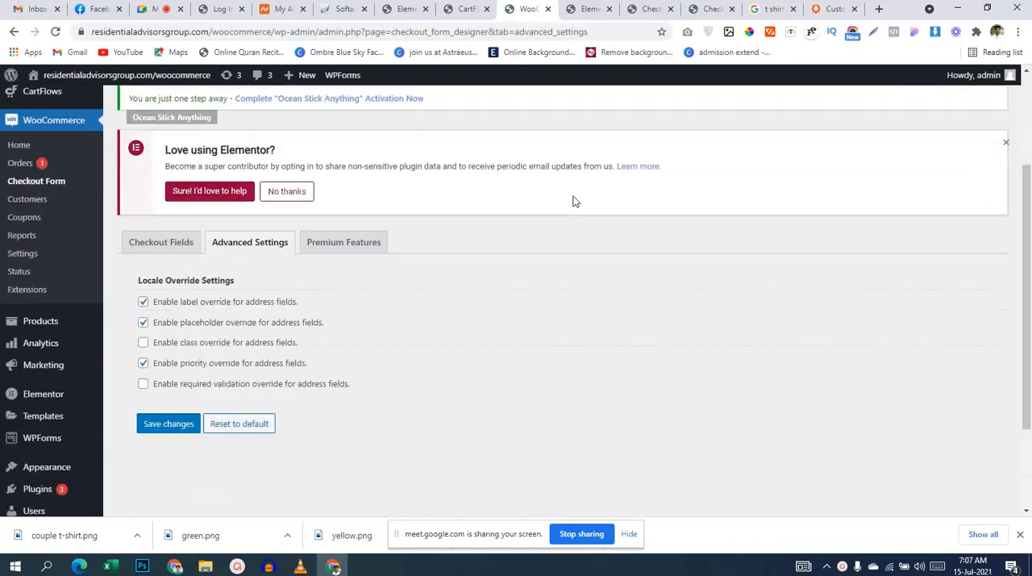
pyautogui.scroll(-2, 573, 201)
pyautogui.click(181, 145)
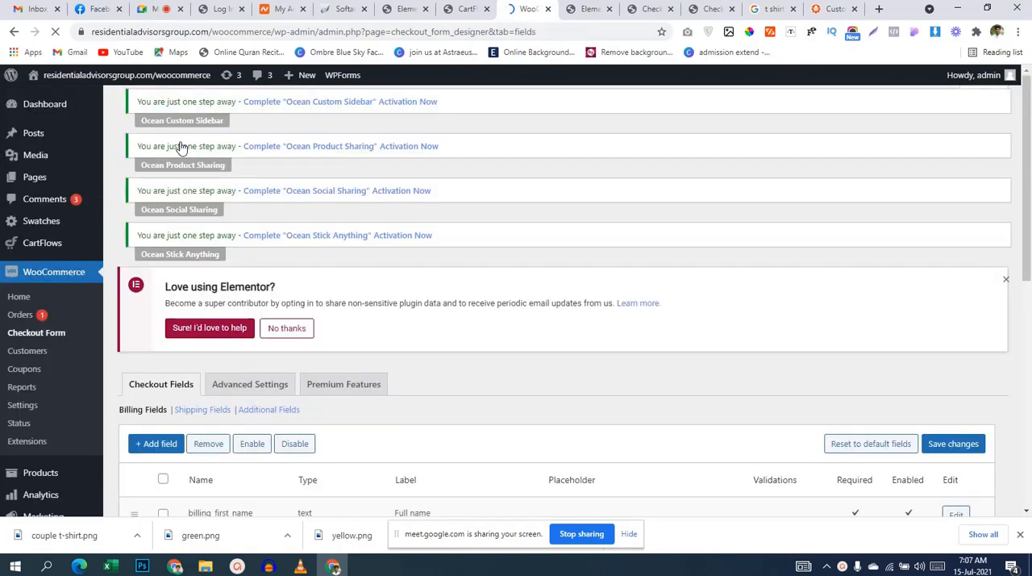
# Step: Clear the form-row-first class from the billing_first_name field and save the field
pyautogui.scroll(-1, 501, 203)
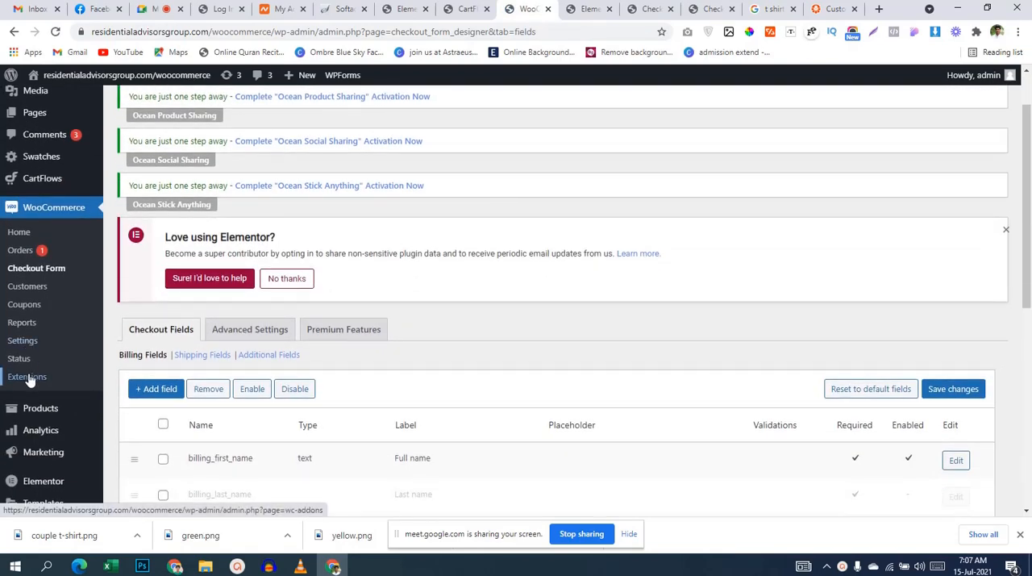
pyautogui.scroll(-3, 564, 303)
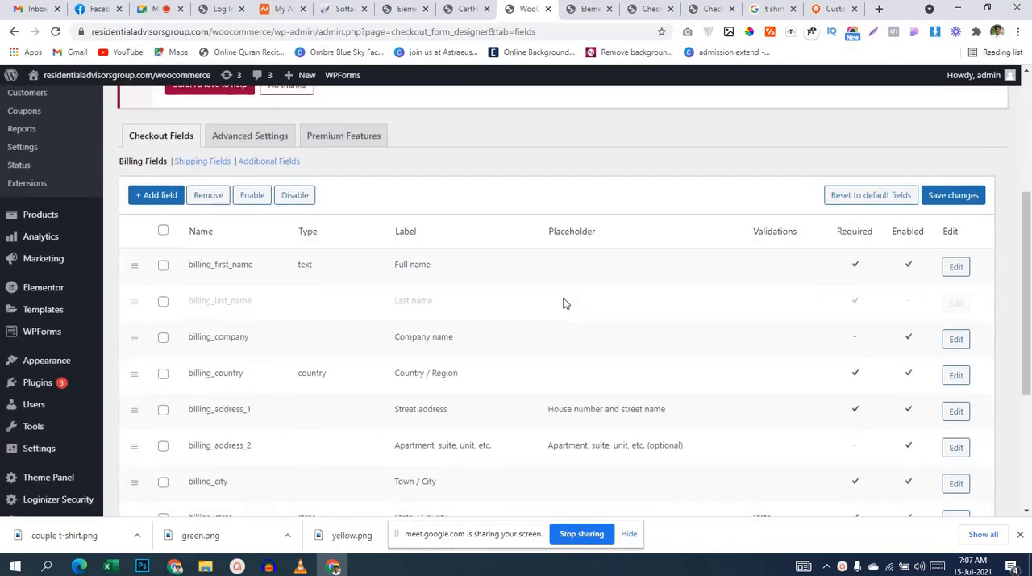
pyautogui.click(956, 268)
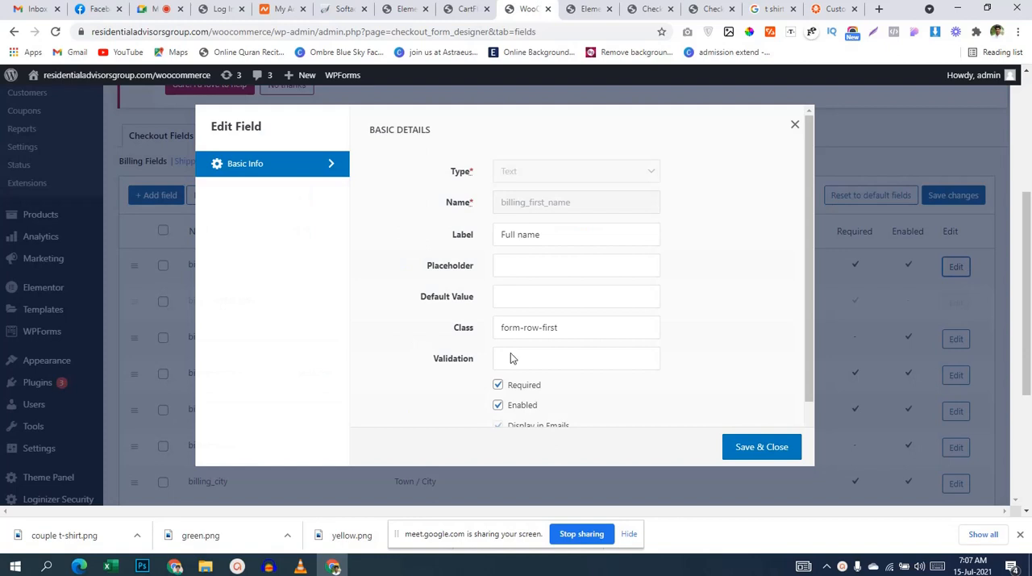
pyautogui.moveTo(562, 327); pyautogui.dragTo(495, 333)
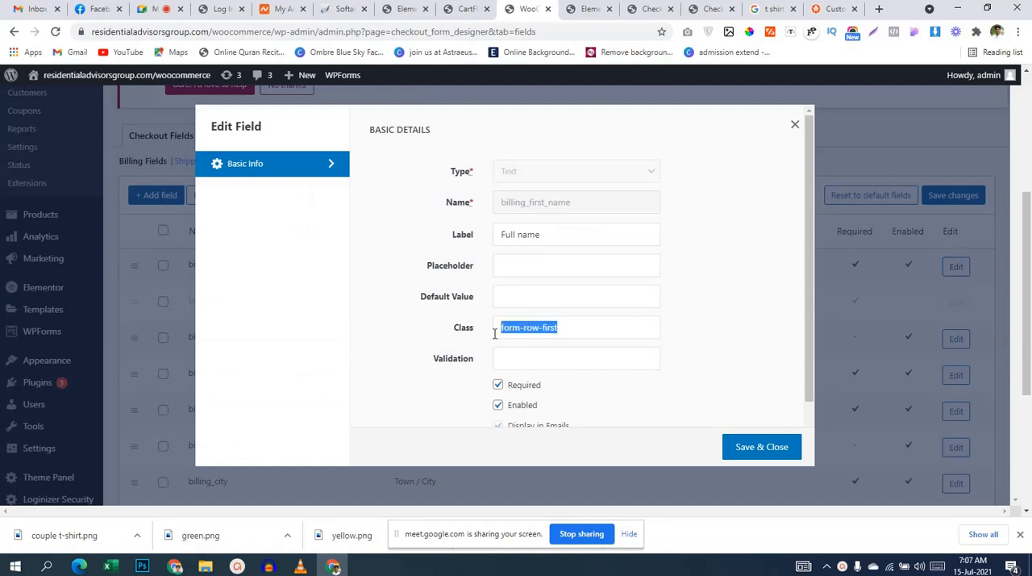
pyautogui.press('BackSpace')
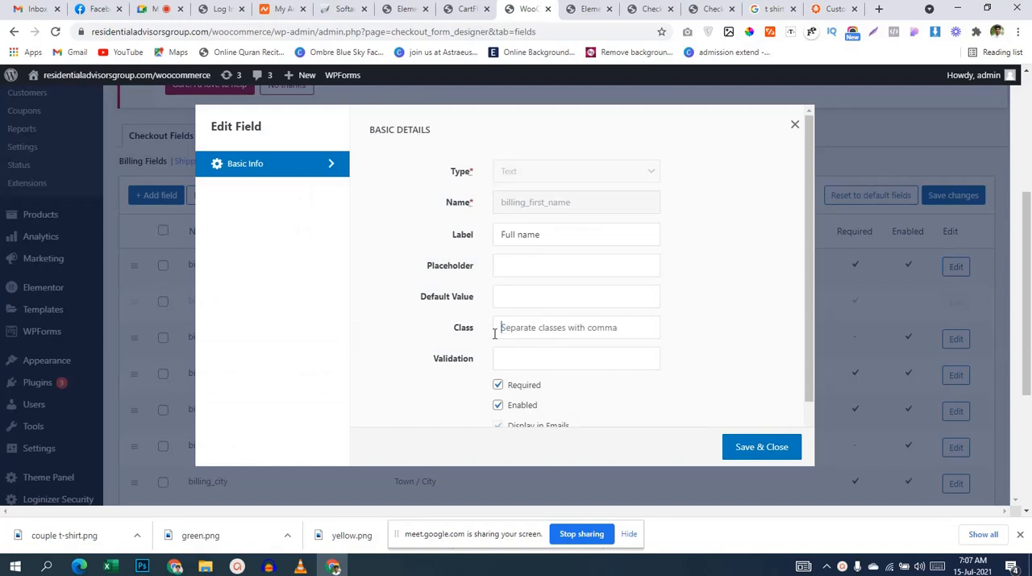
pyautogui.click(764, 456)
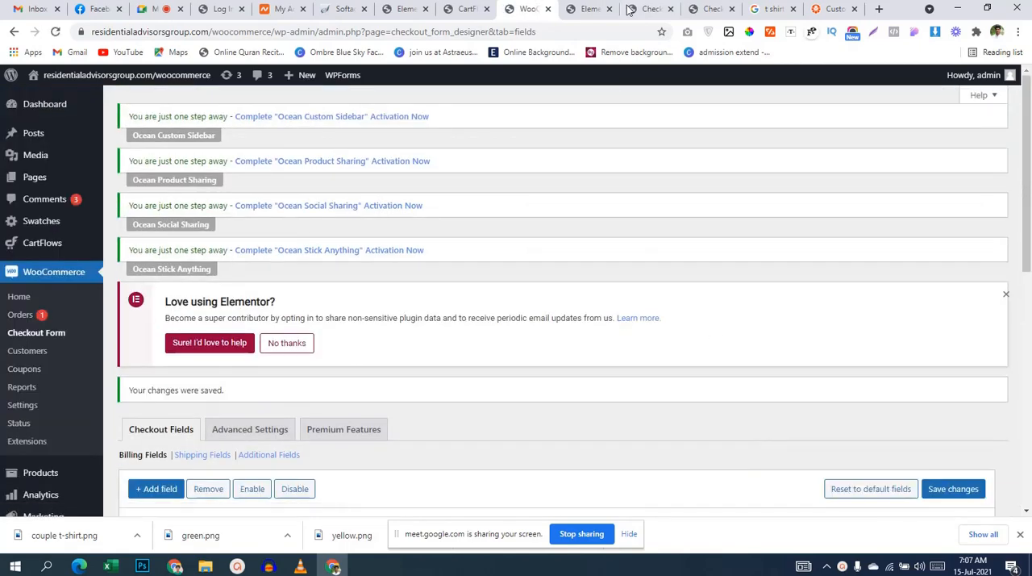
# Step: Reload the live checkout page and examine the layout of the full name field in the billing details
pyautogui.click(629, 9)
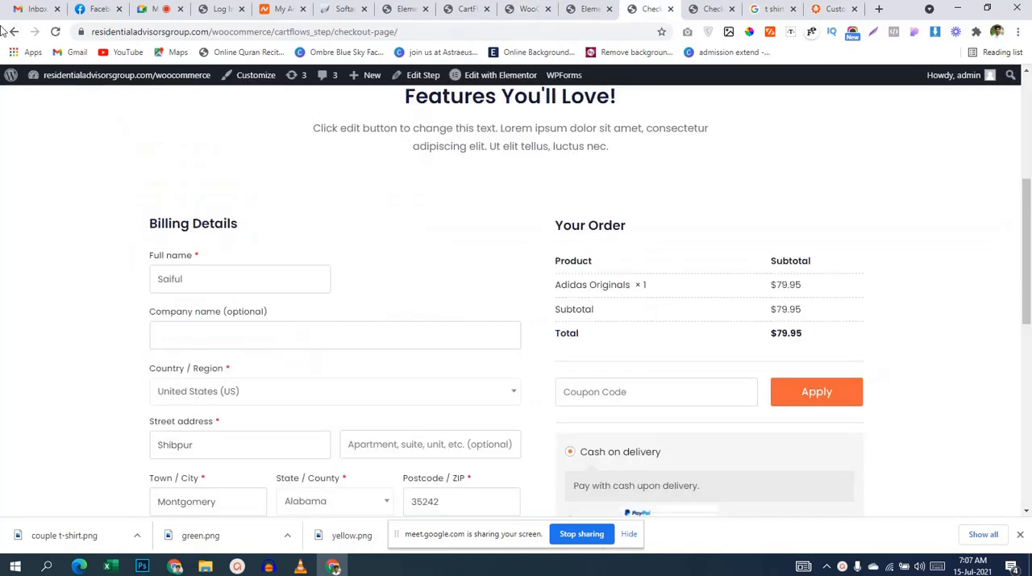
pyautogui.click(55, 33)
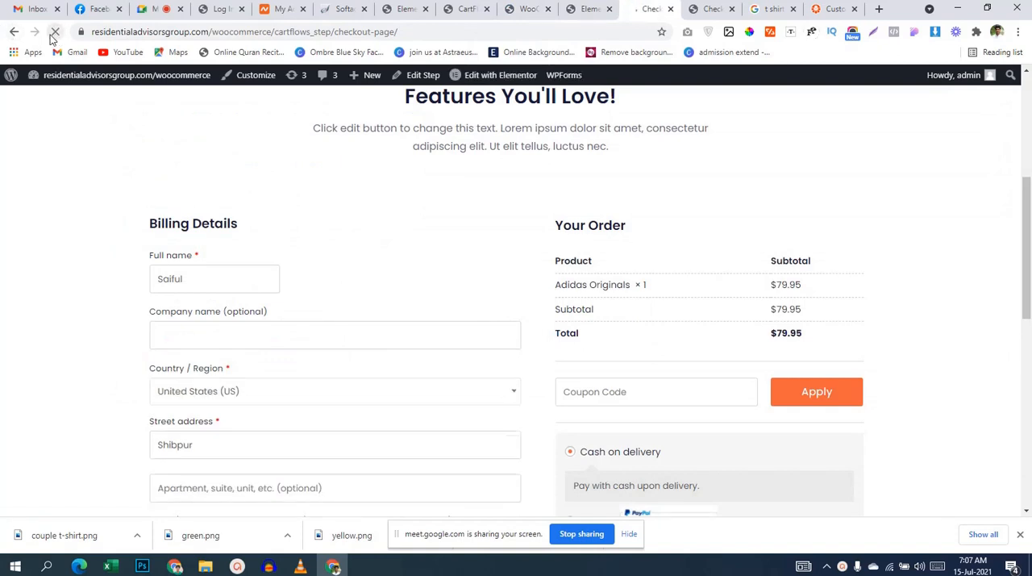
pyautogui.click(582, 9)
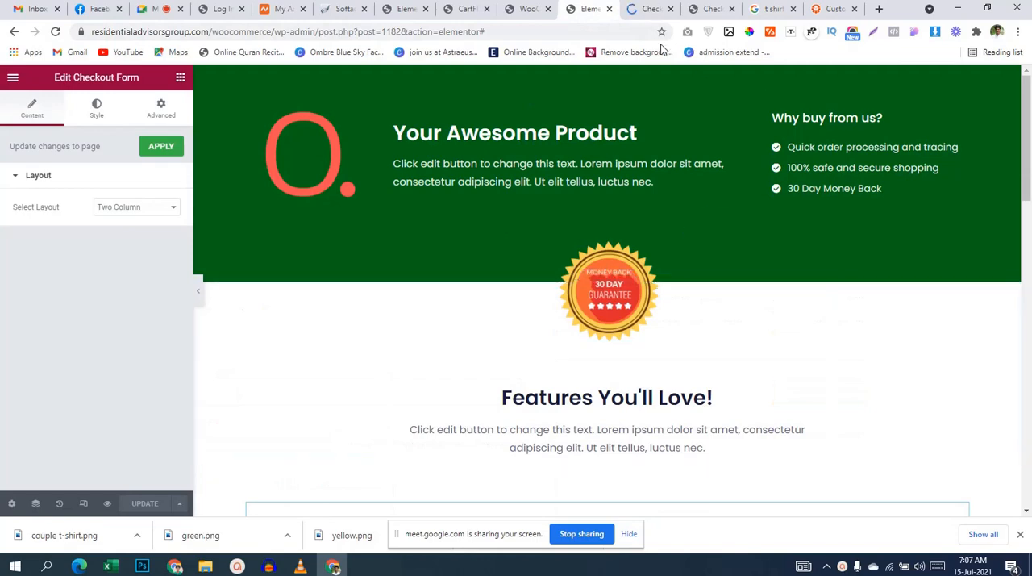
pyautogui.scroll(-5, 629, 247)
pyautogui.click(466, 9)
# Step: Return to the checkout field settings and review the billing_first_name field's class and display options, closing them without changes
pyautogui.click(509, 11)
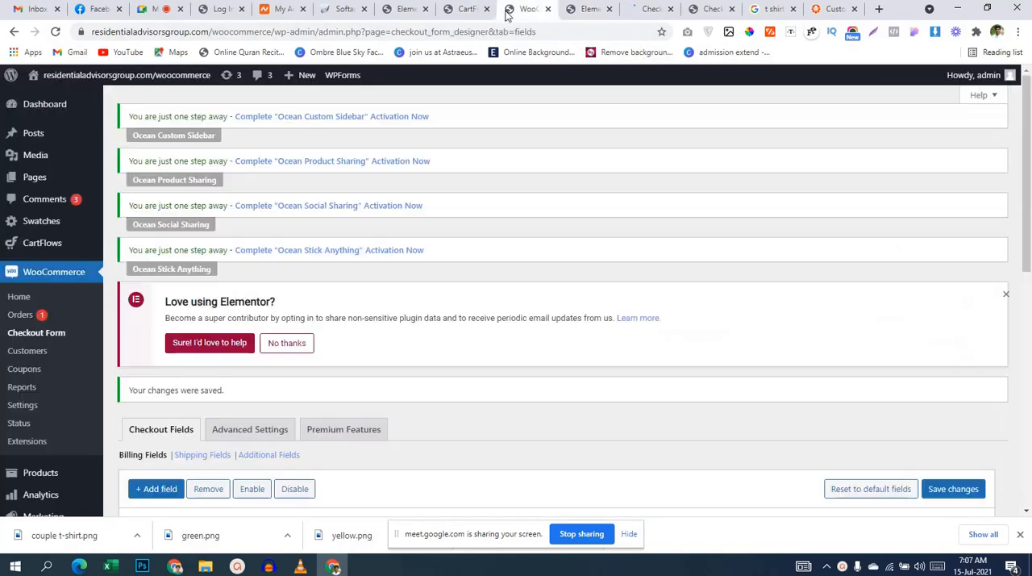
pyautogui.scroll(-3, 542, 368)
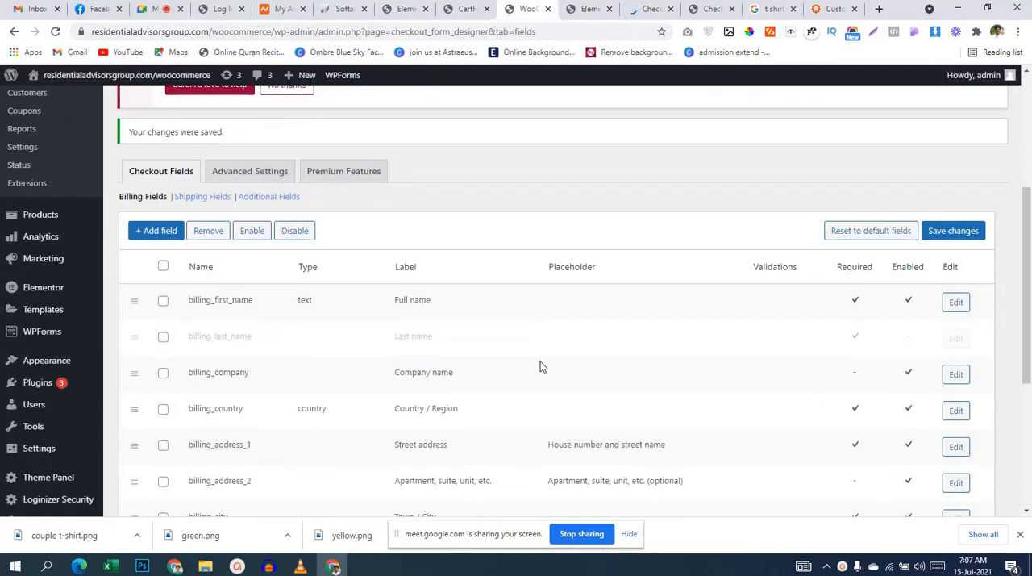
pyautogui.click(959, 304)
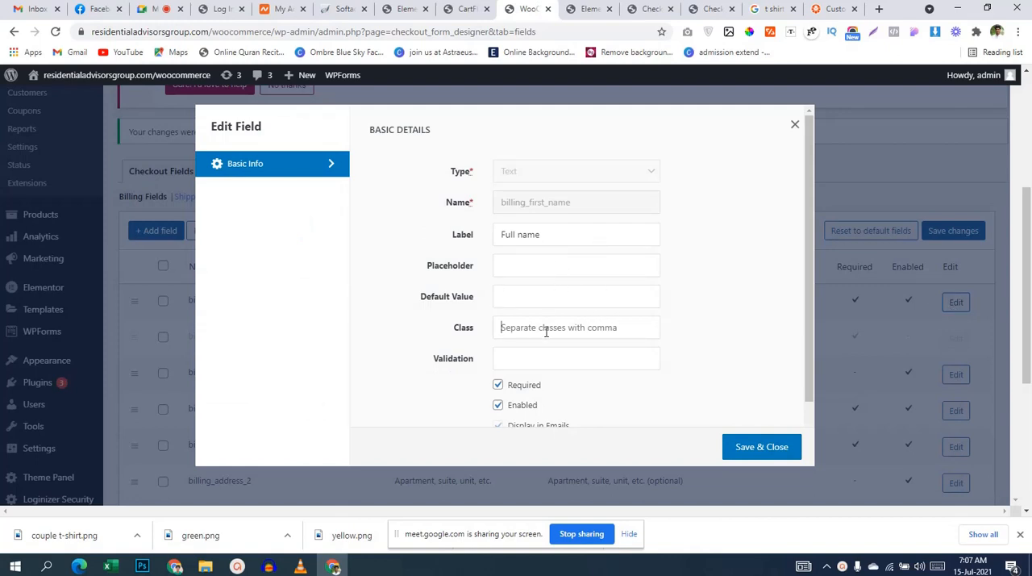
pyautogui.scroll(-2, 546, 331)
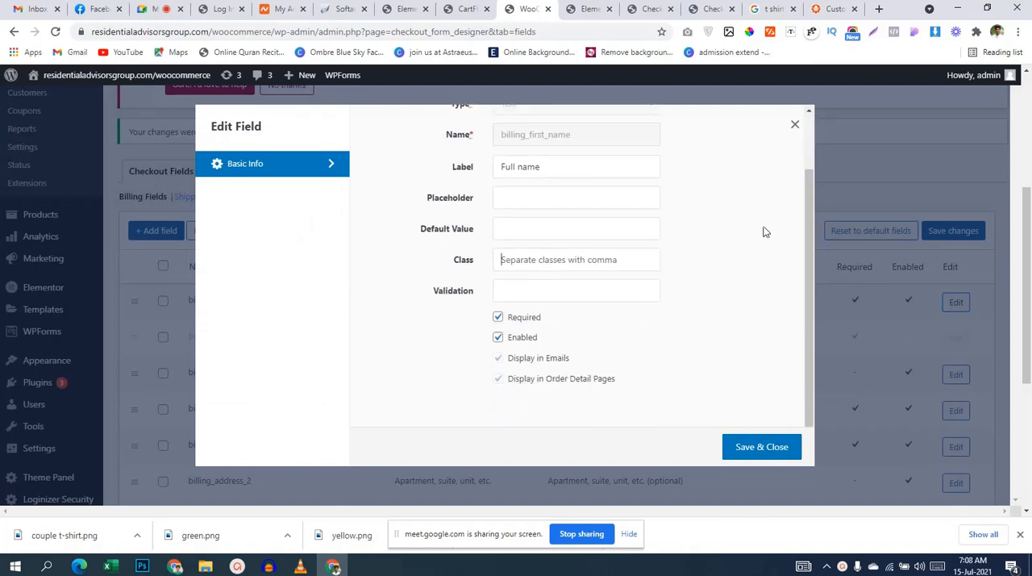
pyautogui.click(795, 127)
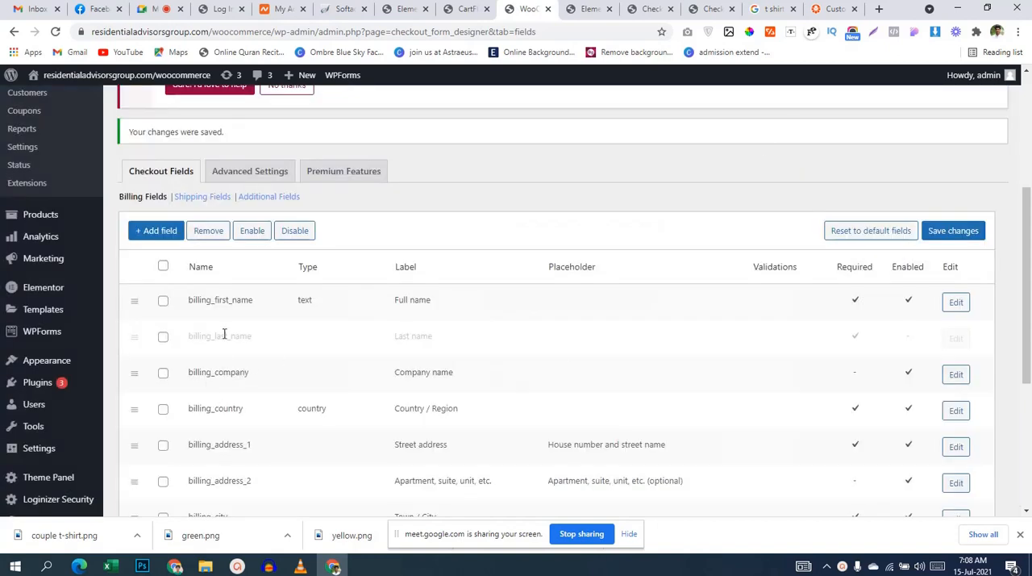
pyautogui.scroll(1, 448, 330)
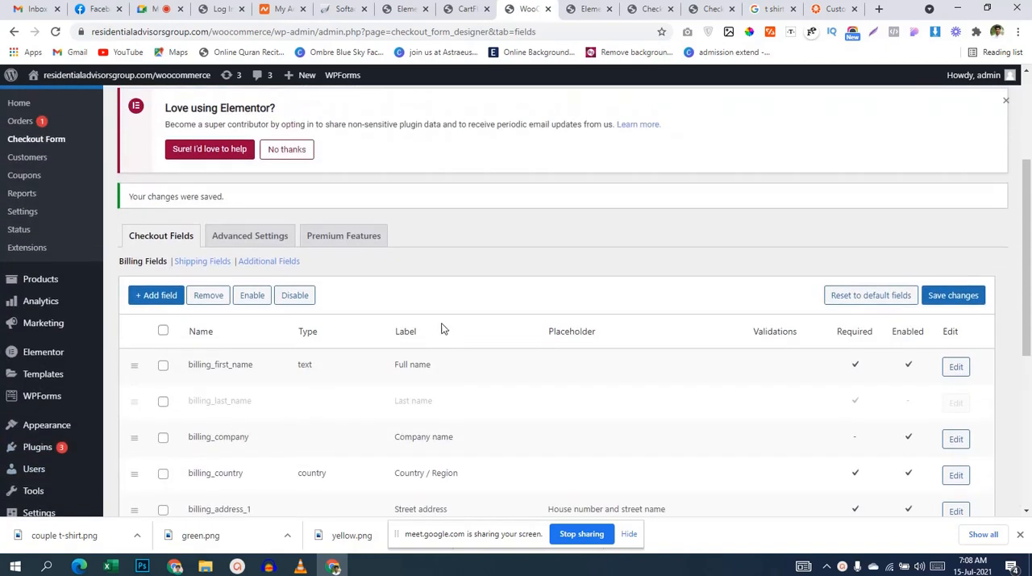
# Step: Leave the Elementor editor for the site's wp-admin dashboard and open the page for adding new plugins
pyautogui.click(404, 9)
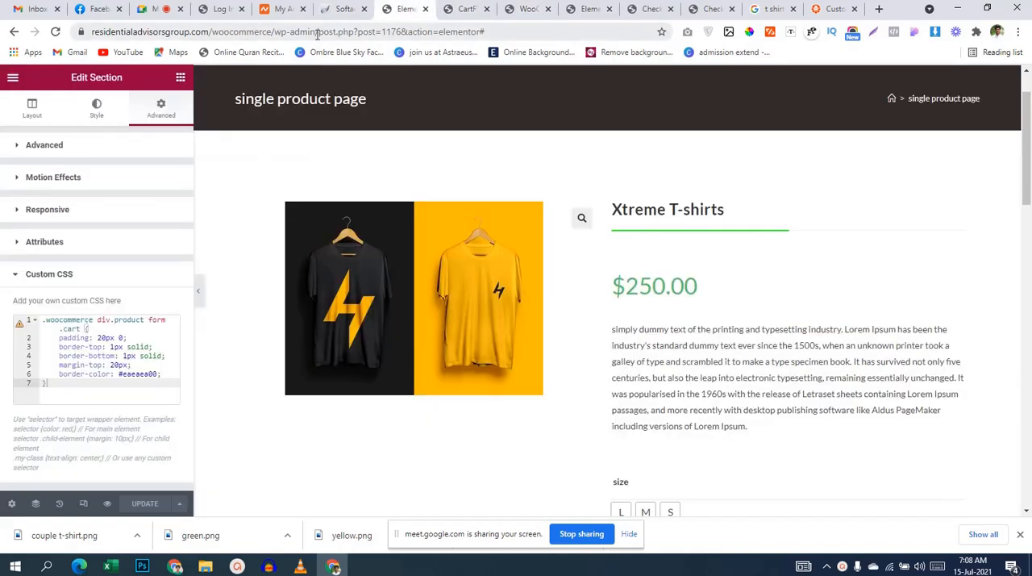
pyautogui.moveTo(316, 34); pyautogui.dragTo(895, 109)
pyautogui.press('BackSpace')
pyautogui.press('Return')
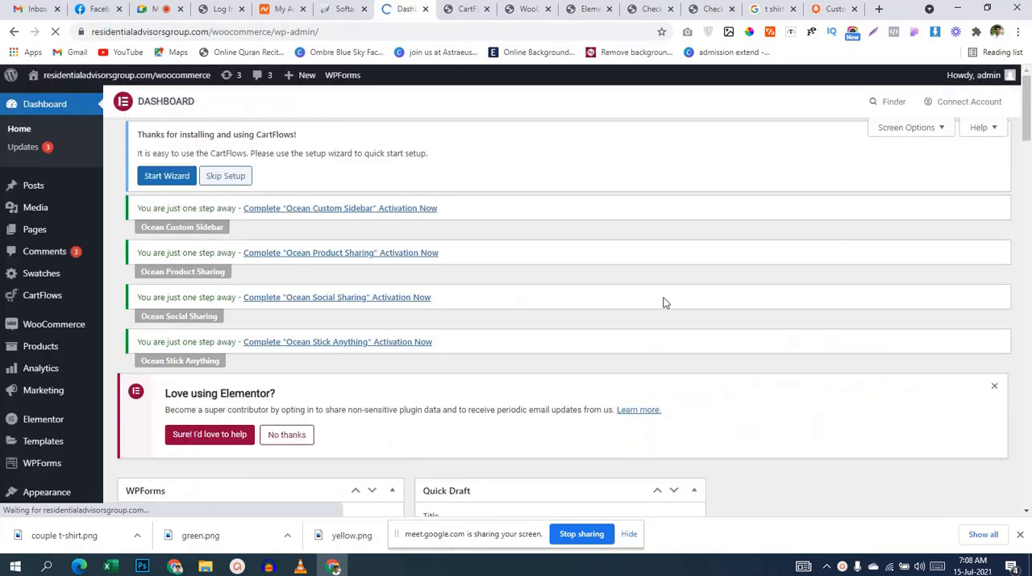
pyautogui.scroll(-3, 258, 346)
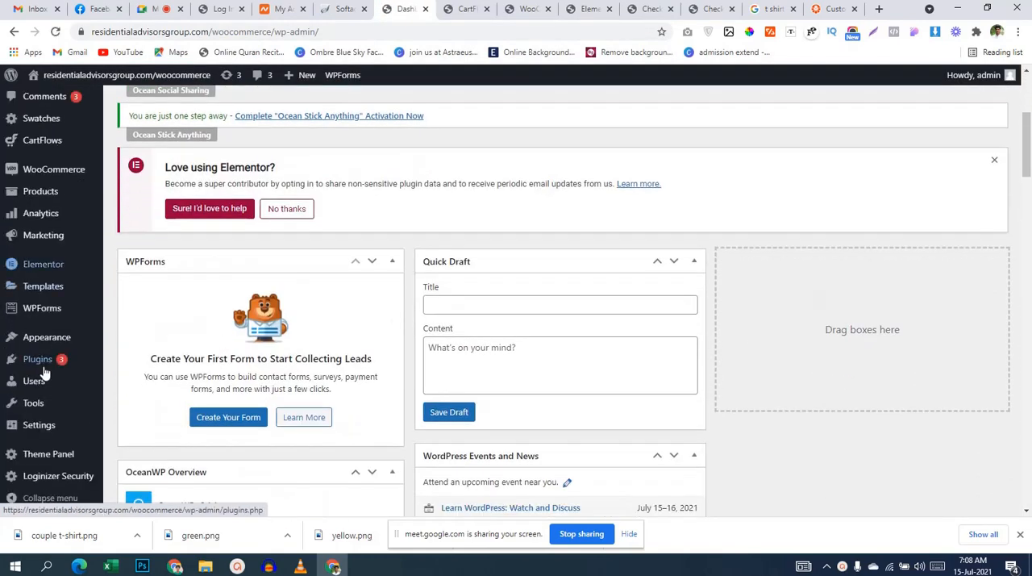
pyautogui.moveTo(88, 364)
pyautogui.click(135, 382)
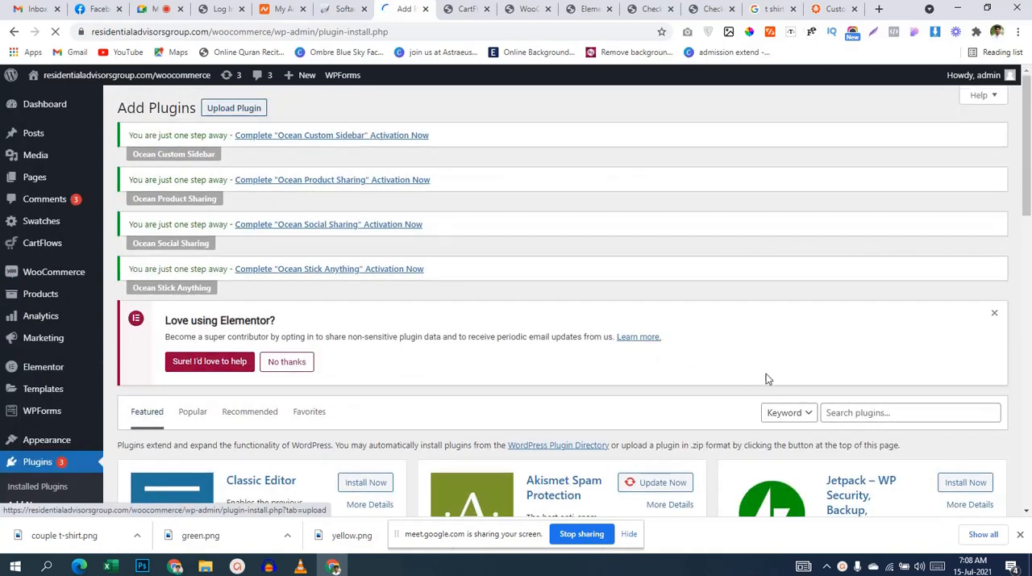
# Step: Search the plugin directory for "woo filed" and look through the resulting plugins
pyautogui.click(883, 410)
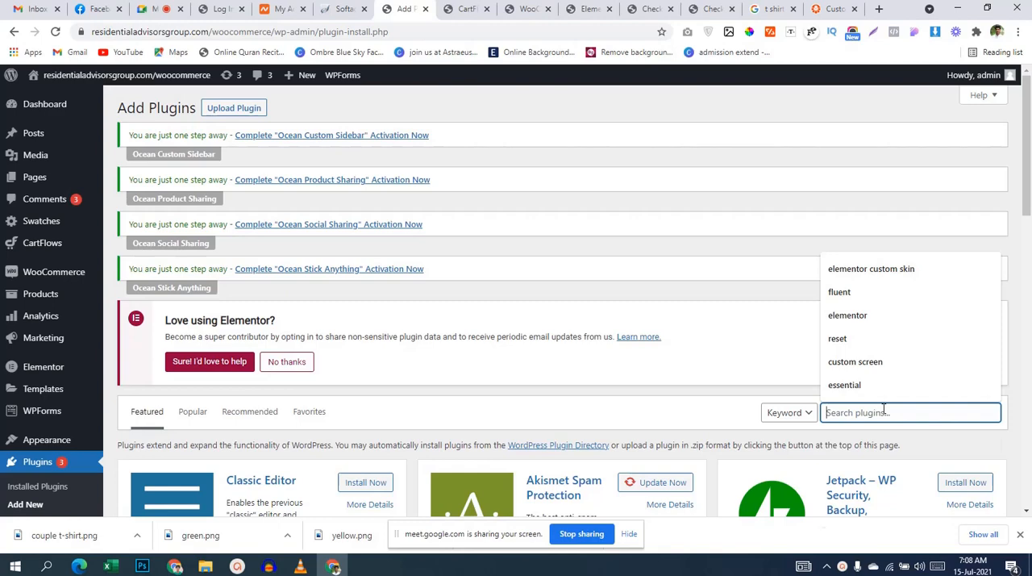
pyautogui.write('woo filed')
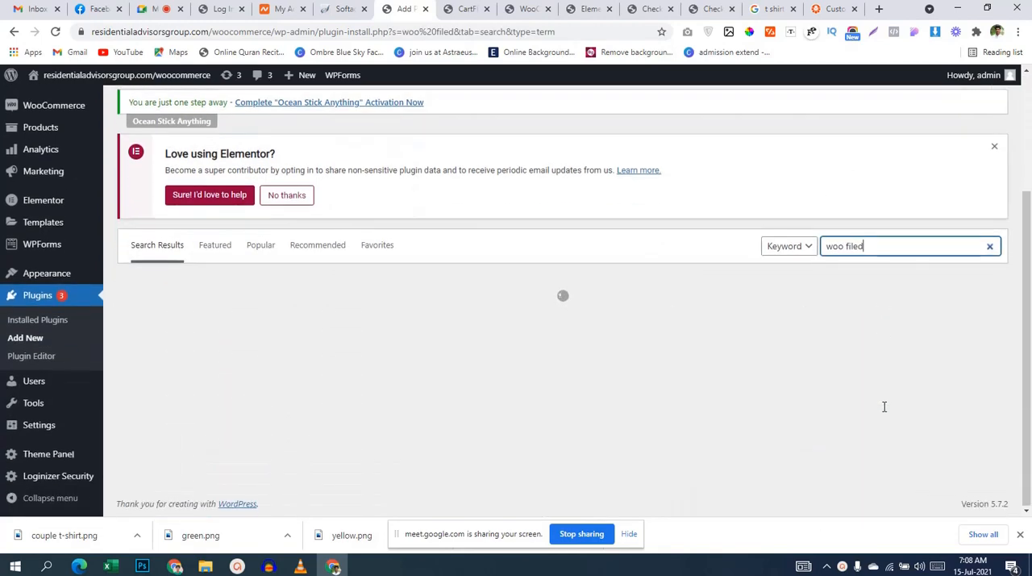
pyautogui.scroll(-2, 807, 403)
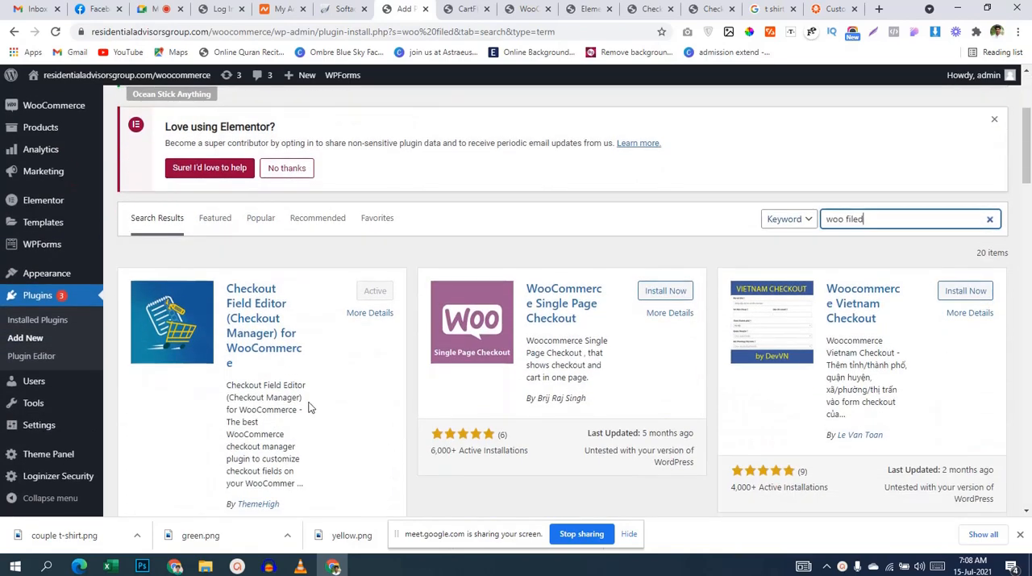
pyautogui.scroll(-1, 312, 391)
pyautogui.scroll(-2, 311, 390)
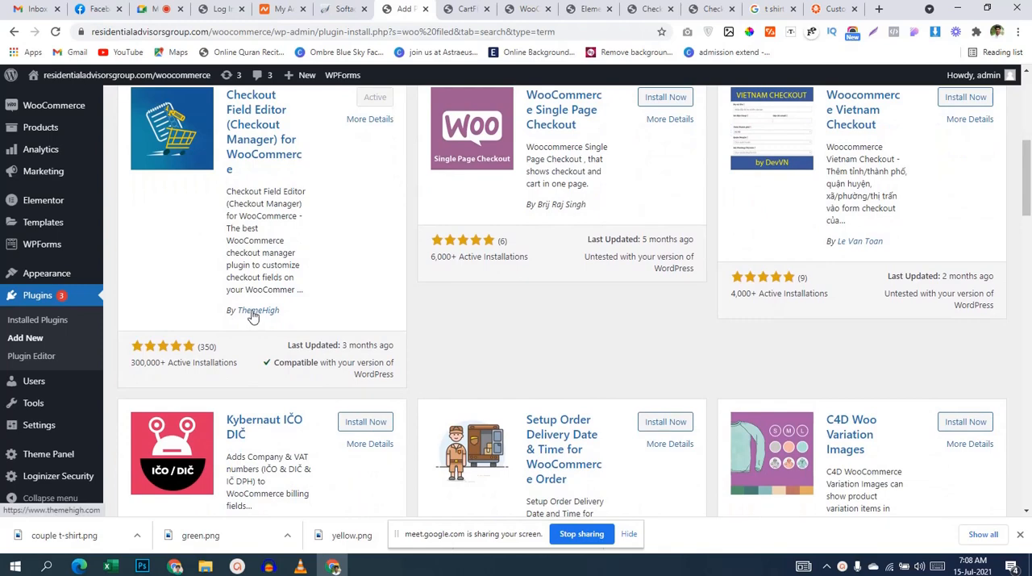
# Step: View the details of Checkout Field Editor for WooCommerce, read its installation notes, and open the linked manual installation instructions
pyautogui.click(250, 161)
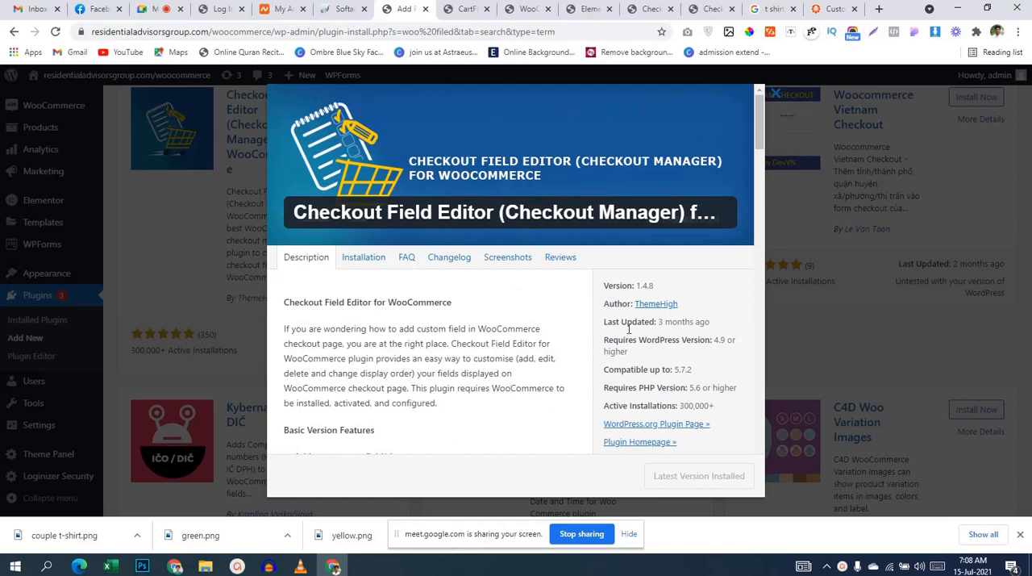
pyautogui.scroll(-1, 623, 351)
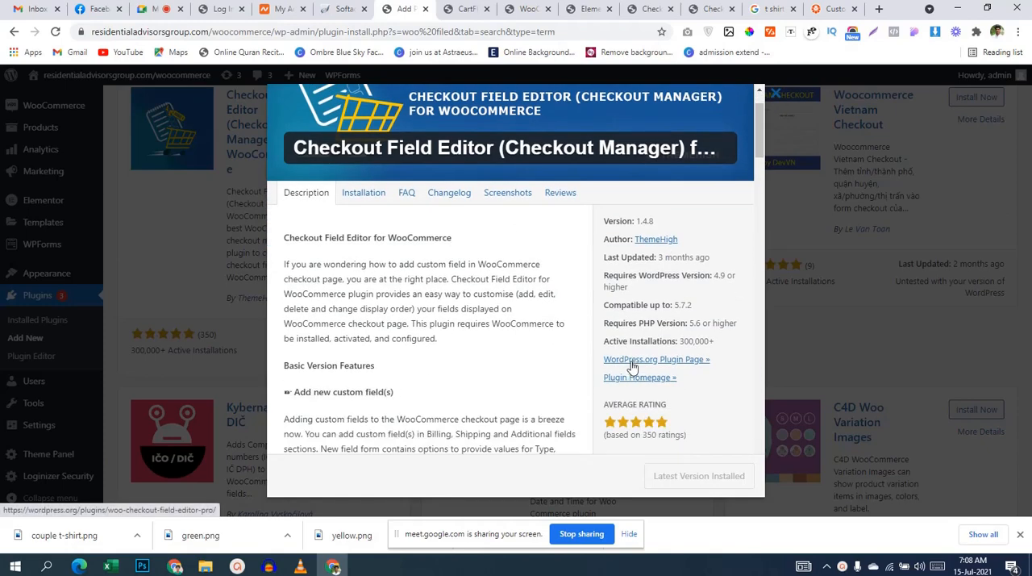
pyautogui.click(362, 193)
pyautogui.scroll(-3, 444, 286)
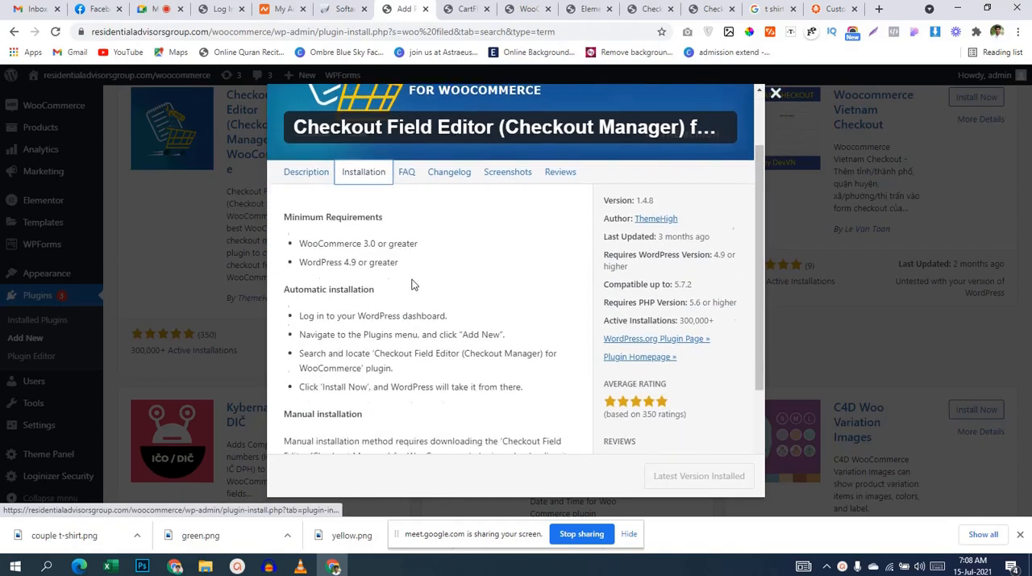
pyautogui.click(411, 325)
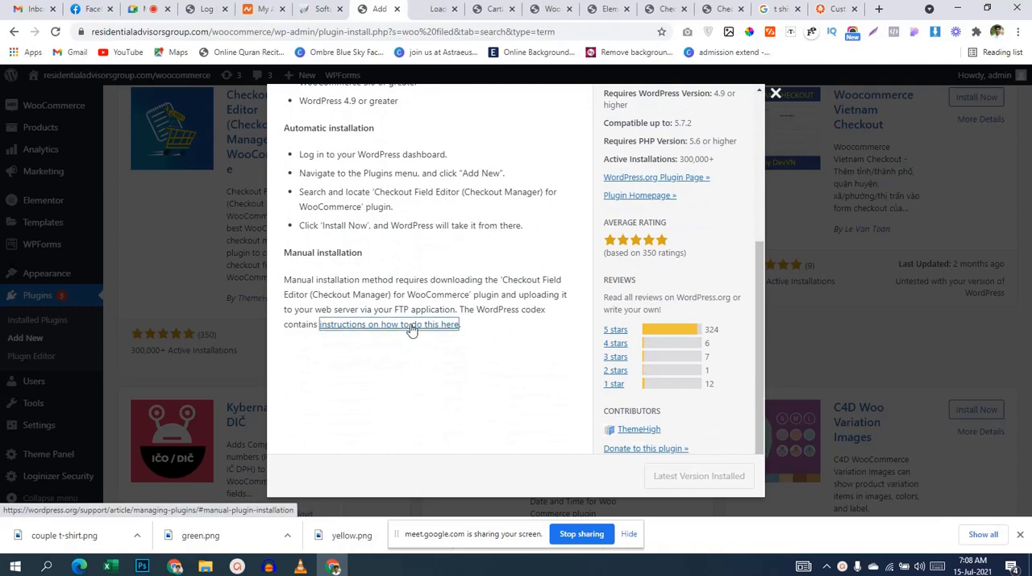
pyautogui.scroll(1, 409, 393)
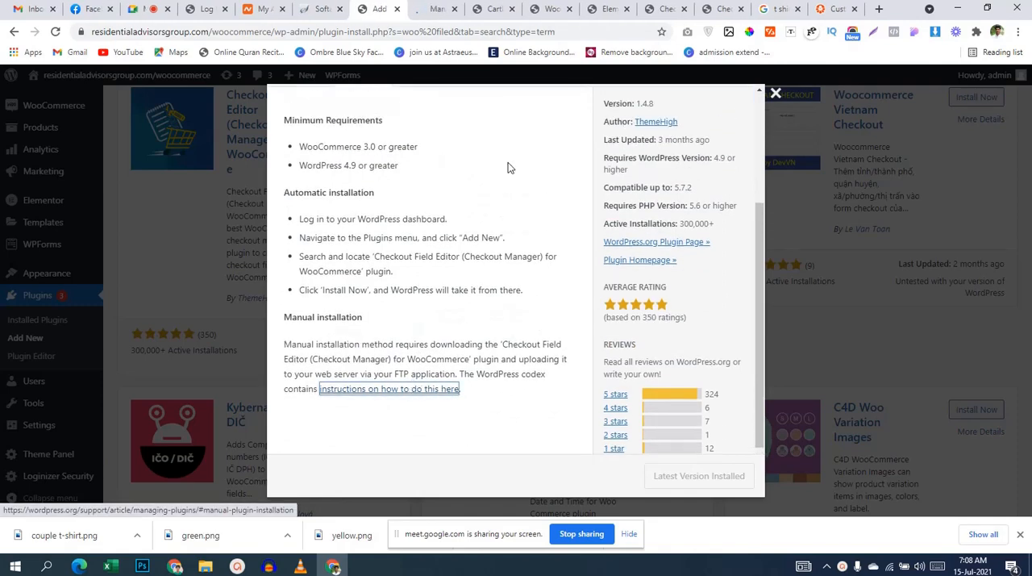
pyautogui.scroll(3, 473, 236)
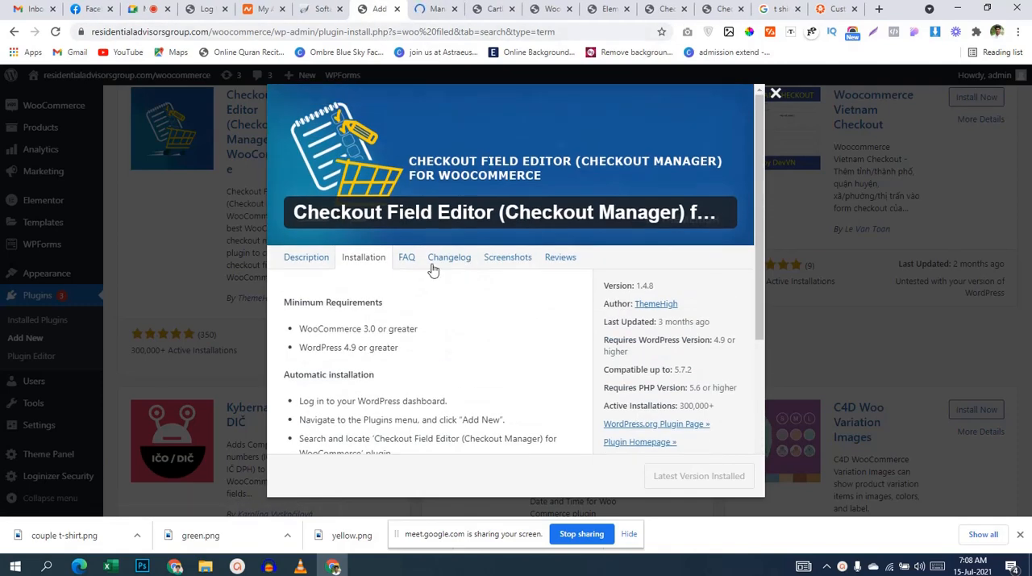
# Step: Examine the Checkout Field Editor plugin's screenshots, from the checkout form to the field popup forms and default settings
pyautogui.click(520, 258)
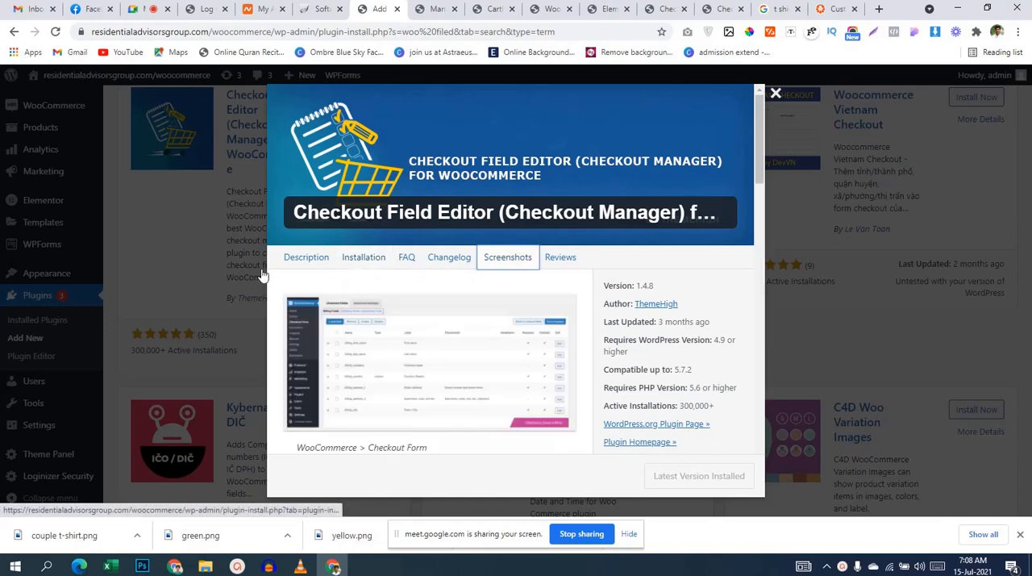
pyautogui.scroll(-3, 380, 296)
pyautogui.scroll(-3, 380, 295)
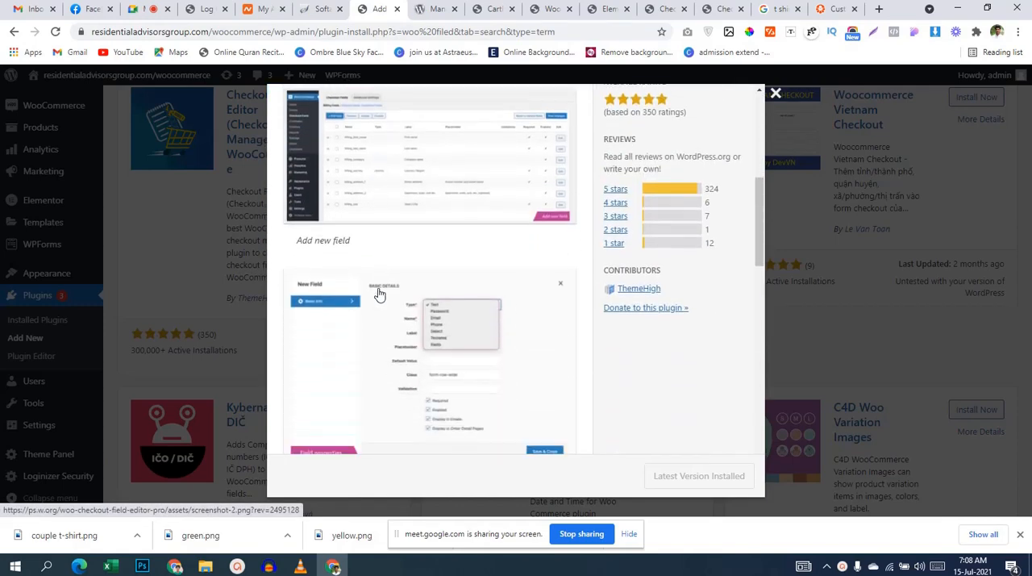
pyautogui.scroll(-3, 380, 295)
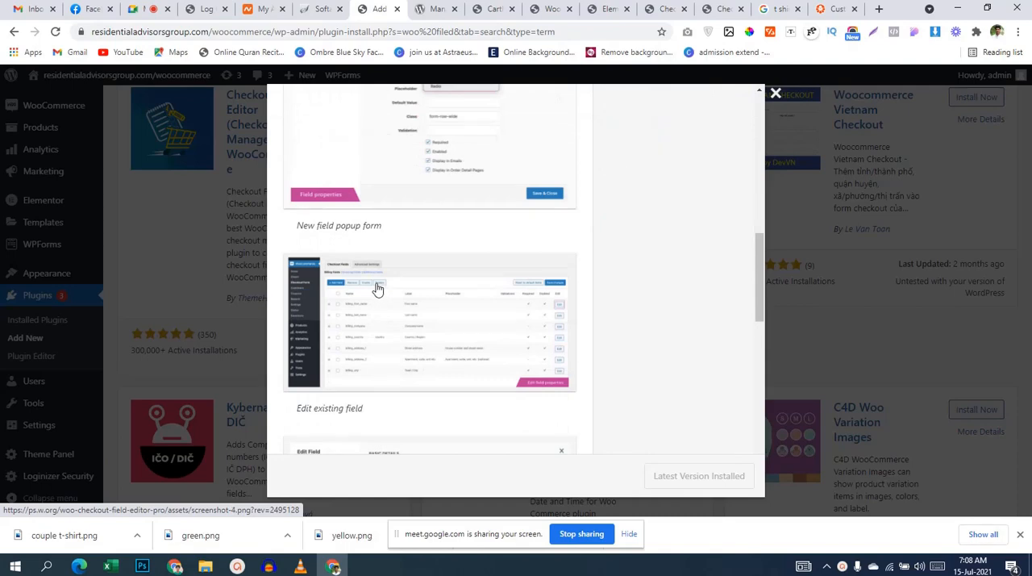
pyautogui.scroll(-3, 377, 288)
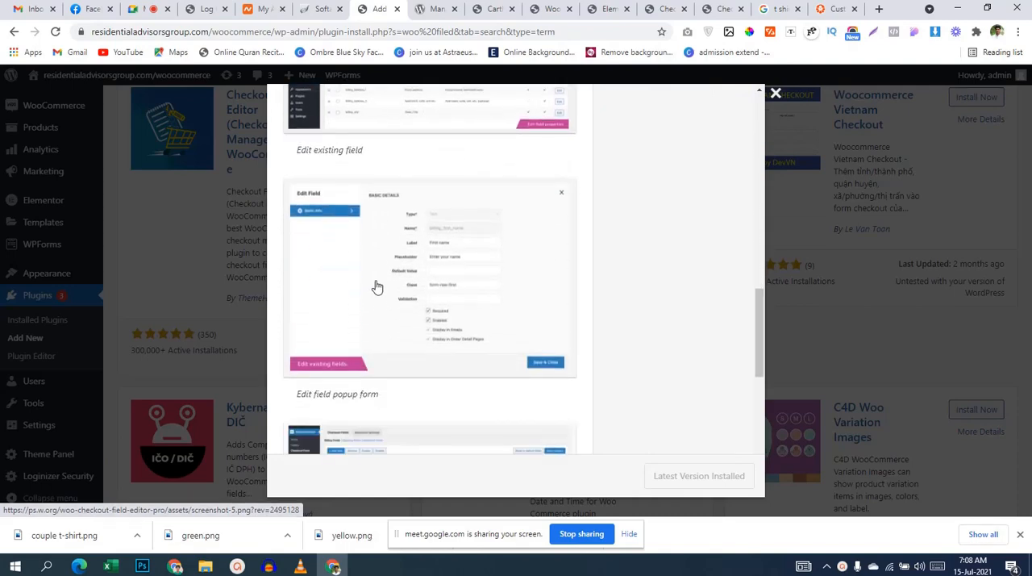
pyautogui.scroll(-5, 377, 288)
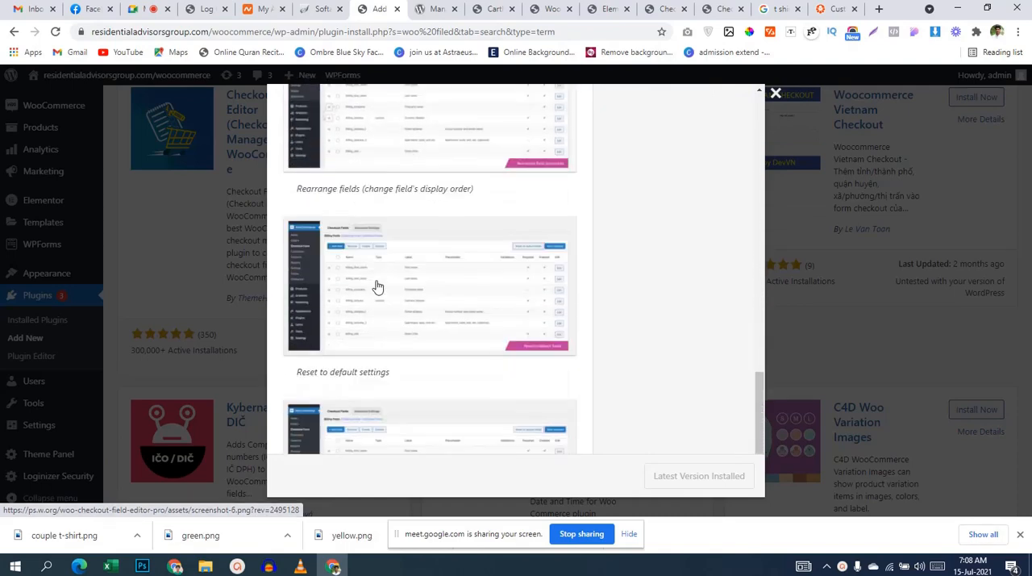
pyautogui.scroll(-2, 376, 287)
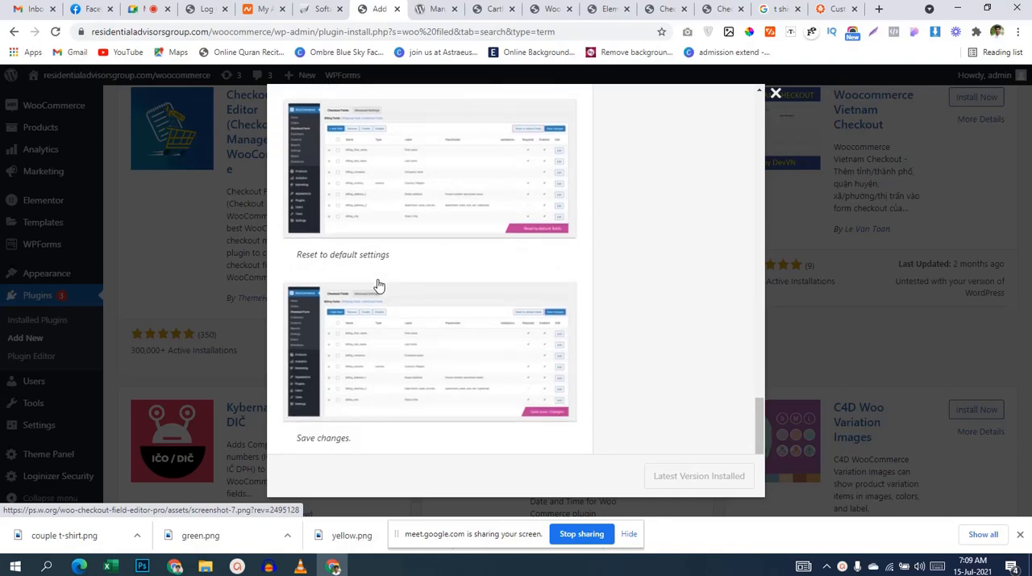
pyautogui.scroll(12, 379, 282)
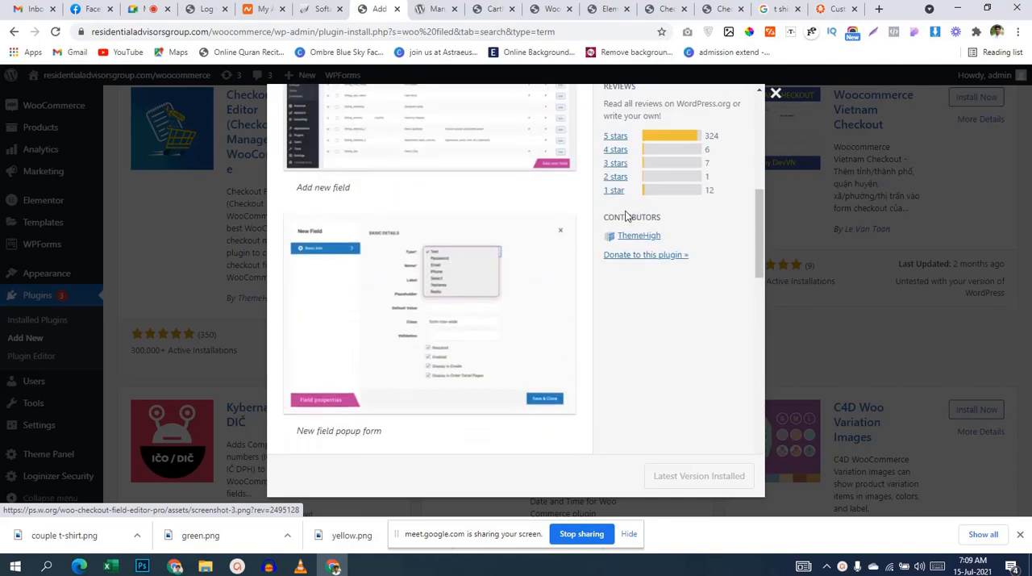
pyautogui.scroll(1, 647, 267)
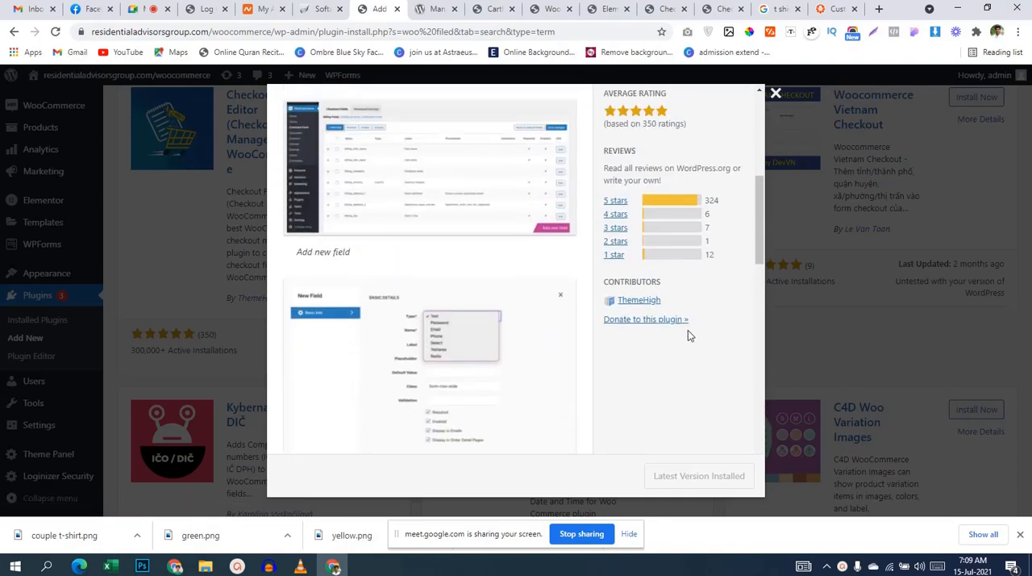
pyautogui.scroll(2, 669, 326)
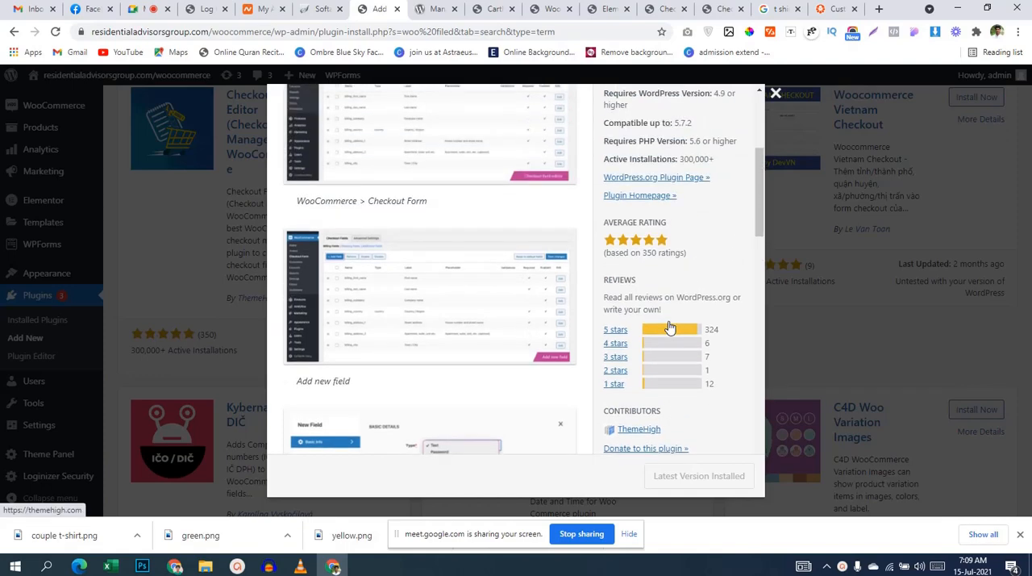
pyautogui.scroll(2, 670, 327)
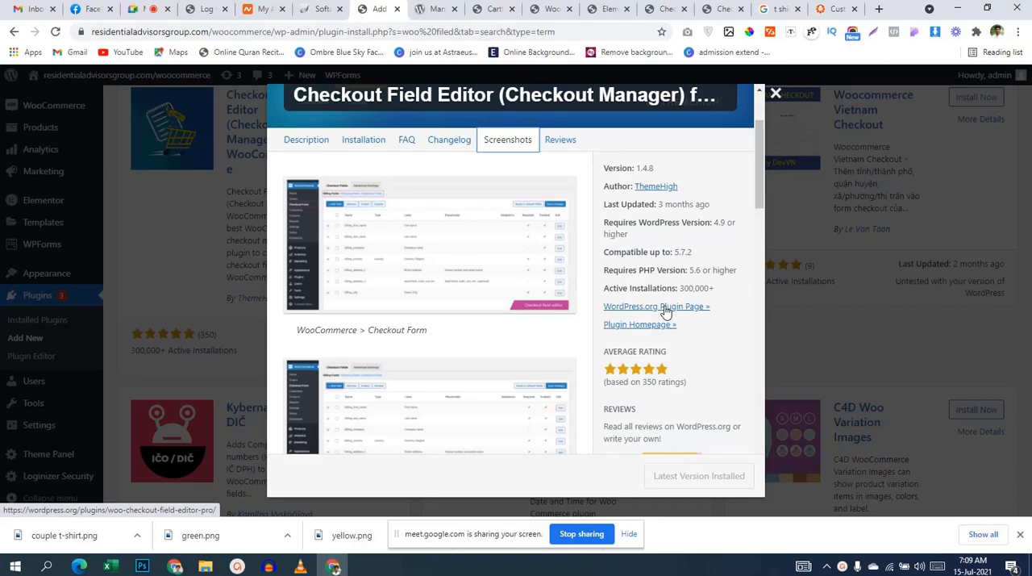
# Step: Examine the WordPress.org Managing Plugins article, including its sections on plugin updates, compatibility and manual installation, and its topic list
pyautogui.click(643, 324)
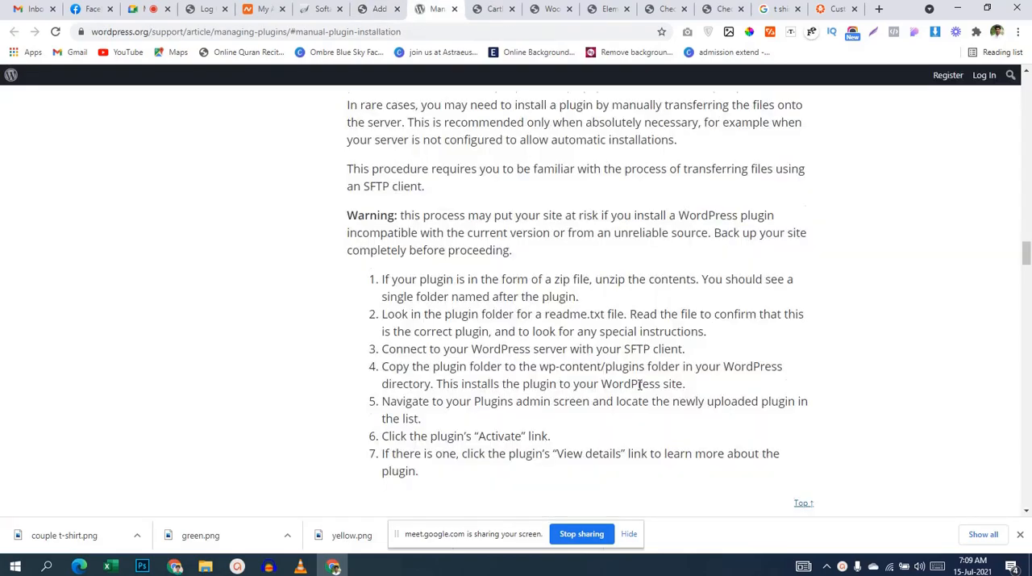
pyautogui.scroll(-5, 633, 386)
pyautogui.scroll(15, 629, 383)
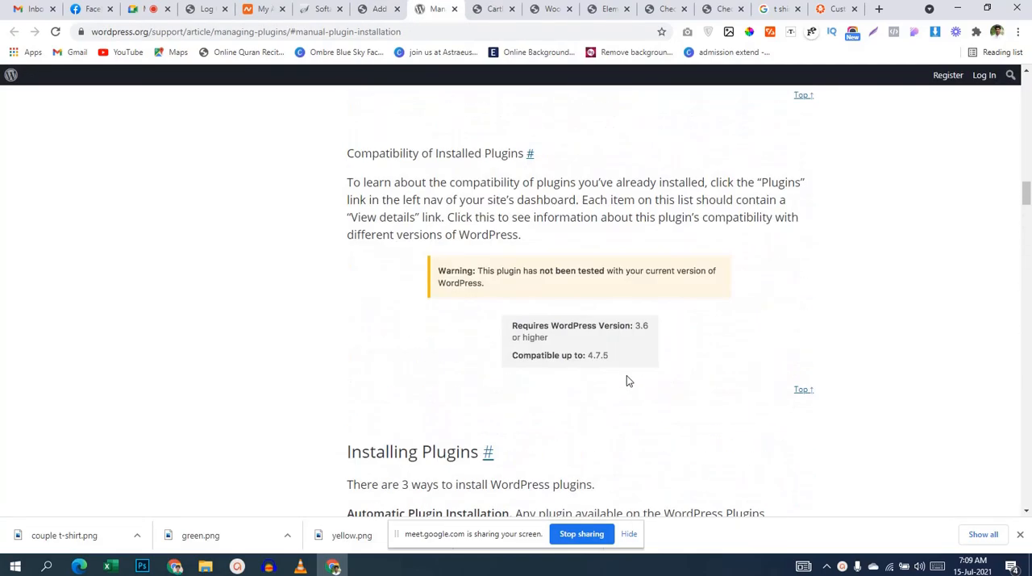
pyautogui.scroll(10, 628, 379)
pyautogui.scroll(-5, 629, 379)
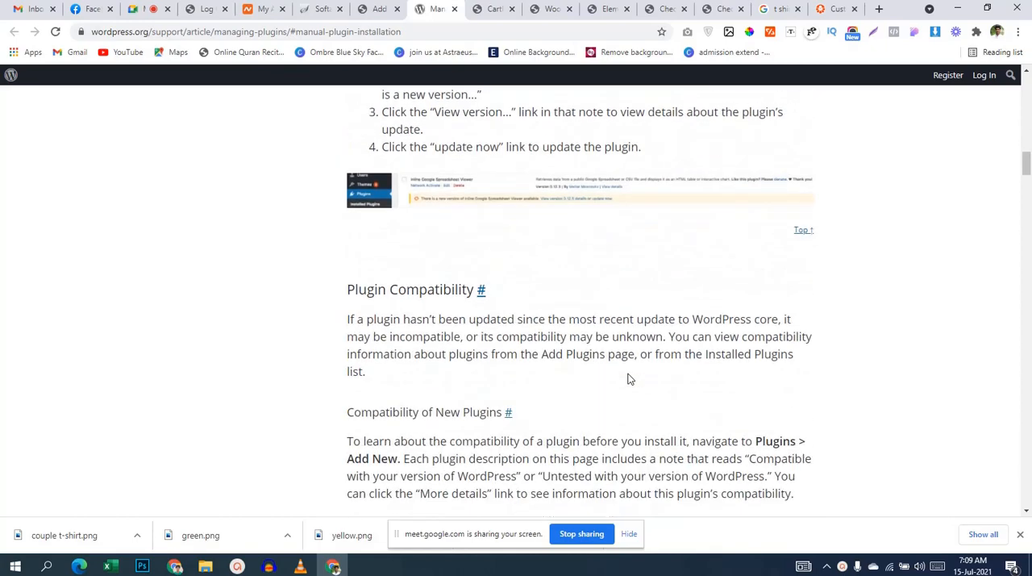
pyautogui.scroll(15, 629, 379)
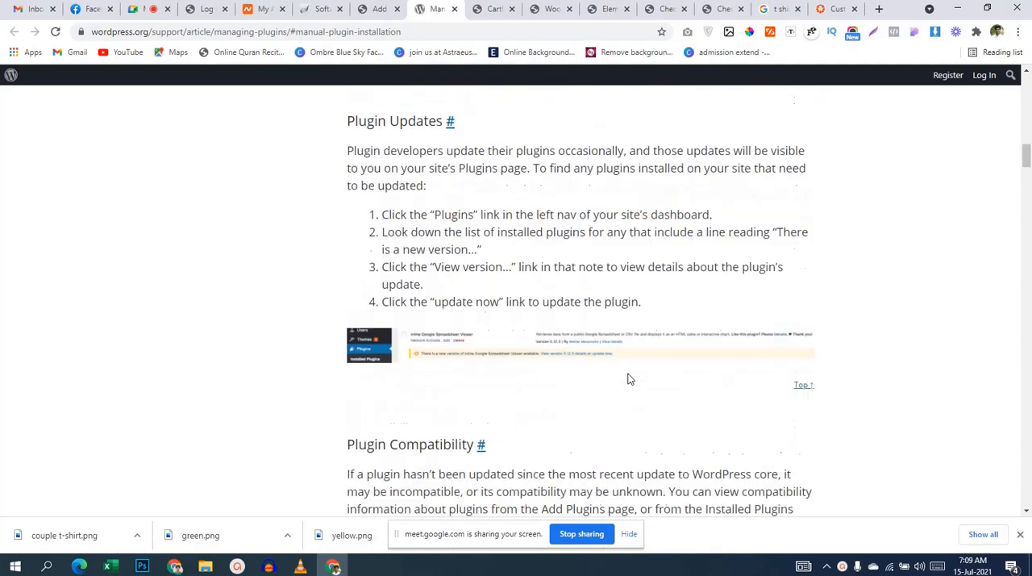
pyautogui.scroll(3, 630, 376)
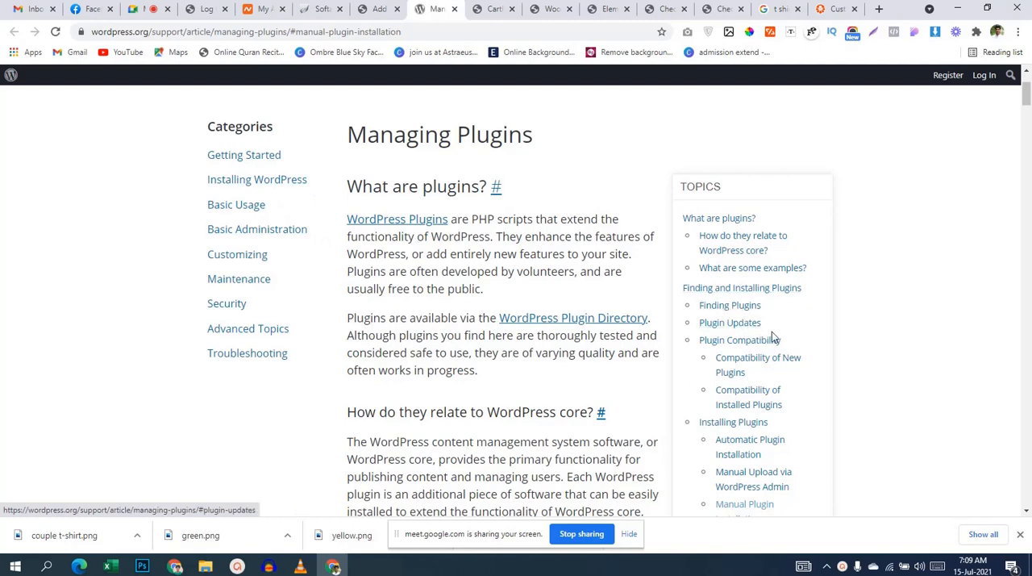
pyautogui.scroll(-1, 803, 360)
pyautogui.scroll(-1, 808, 358)
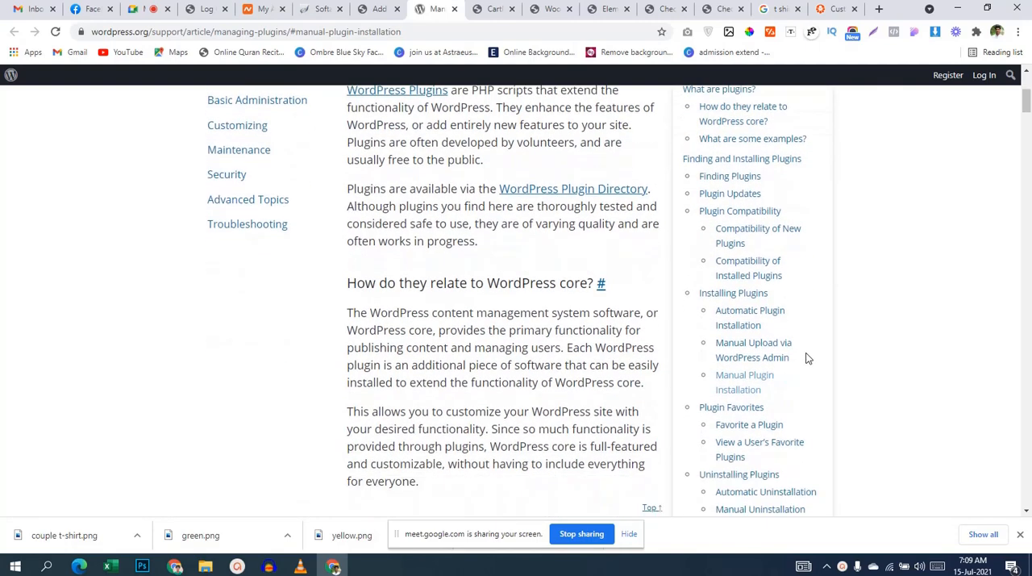
pyautogui.scroll(-1, 808, 358)
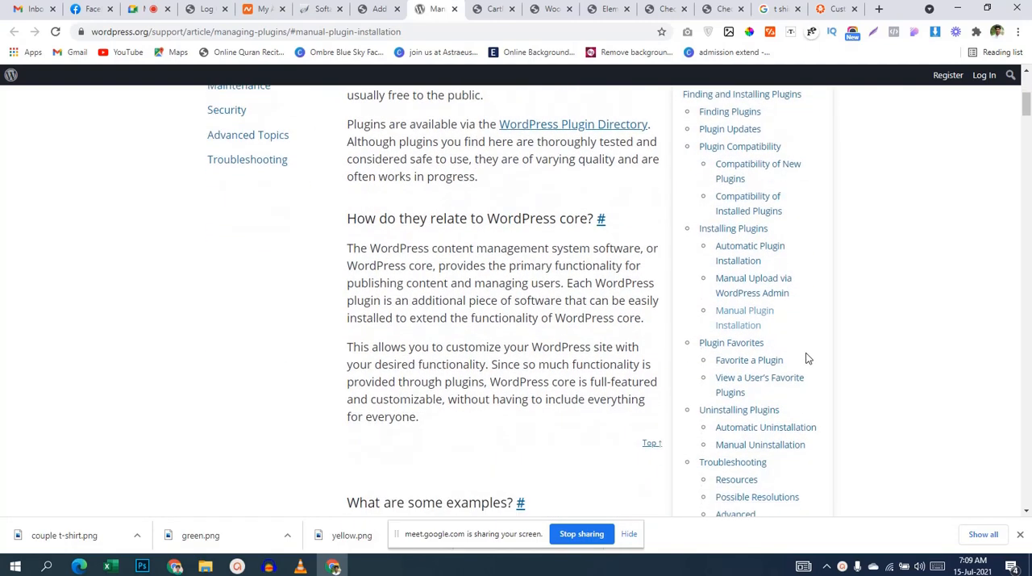
pyautogui.scroll(-4, 808, 358)
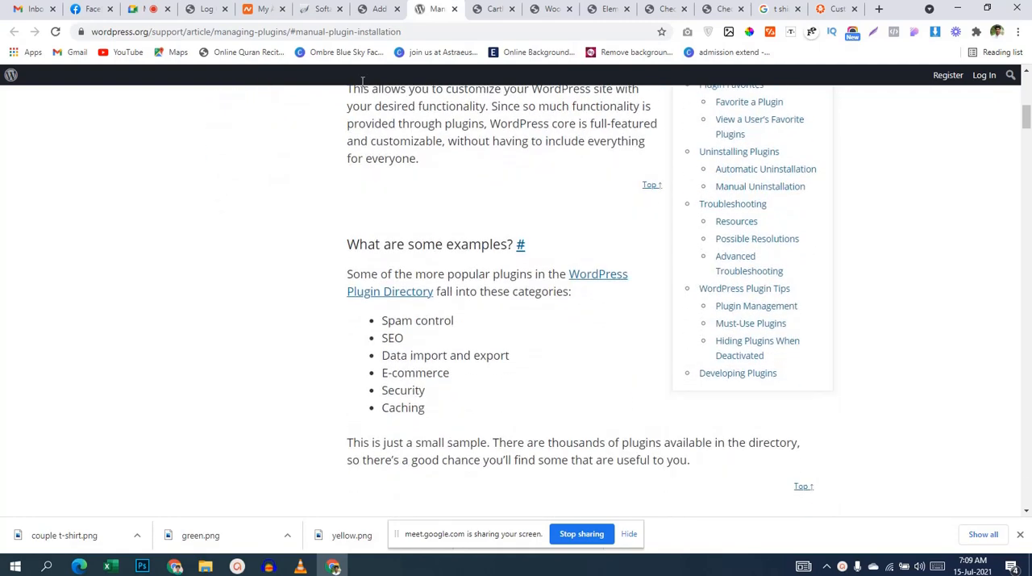
# Step: Return to the Checkout Field Editor details, open the ThemeHigh author website, and browse its popular plugins
pyautogui.click(365, 15)
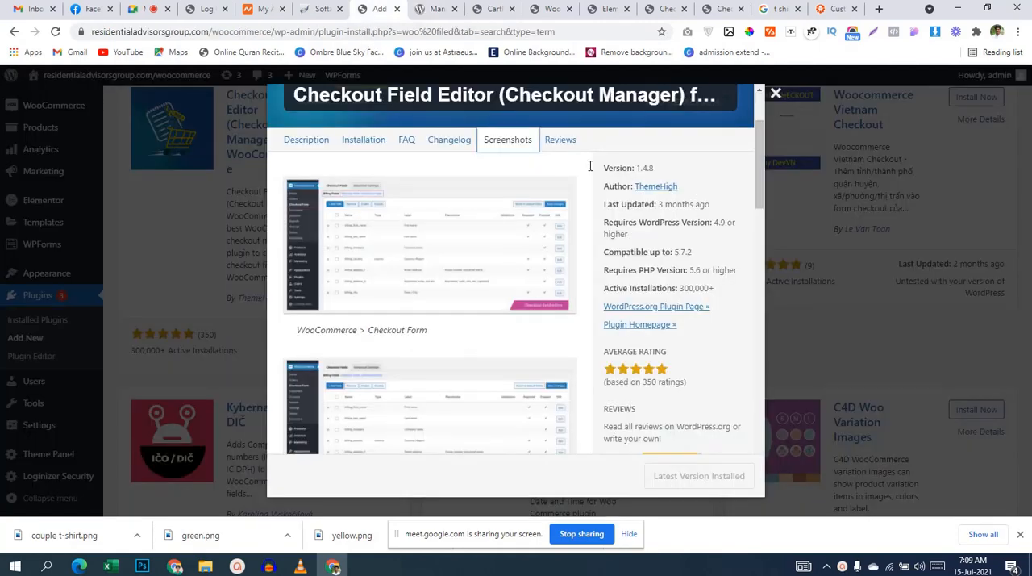
pyautogui.click(656, 186)
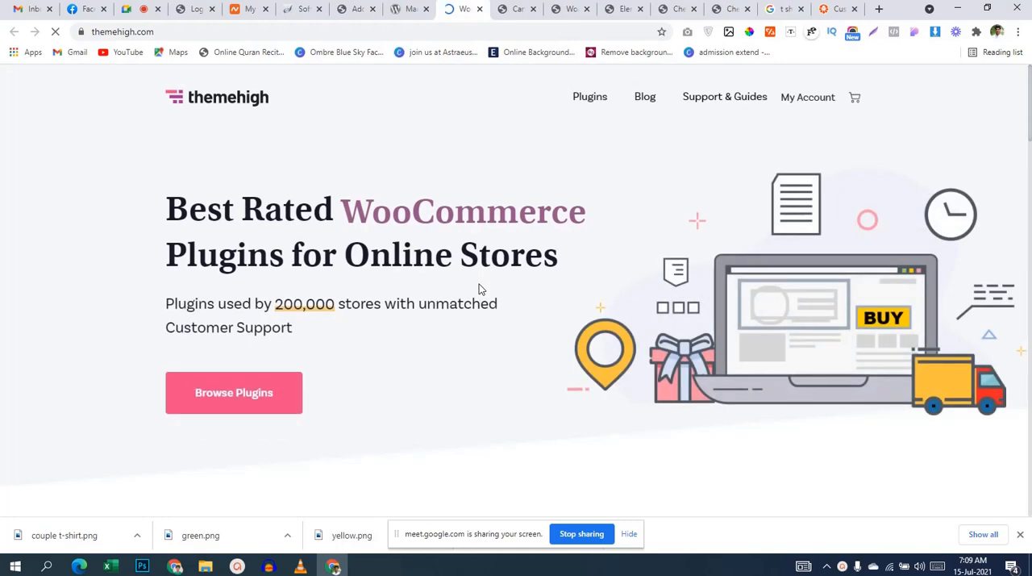
pyautogui.scroll(-10, 479, 284)
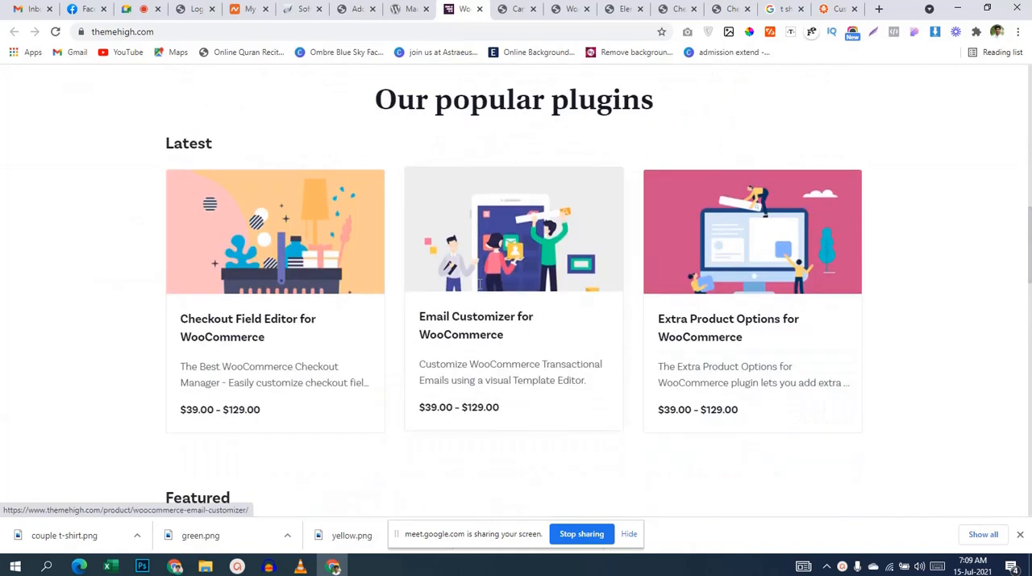
# Step: Open ThemeHigh's Checkout Field Editor for WooCommerce product page and examine its key features, field types, plugin compatibility and subscription options
pyautogui.click(262, 335)
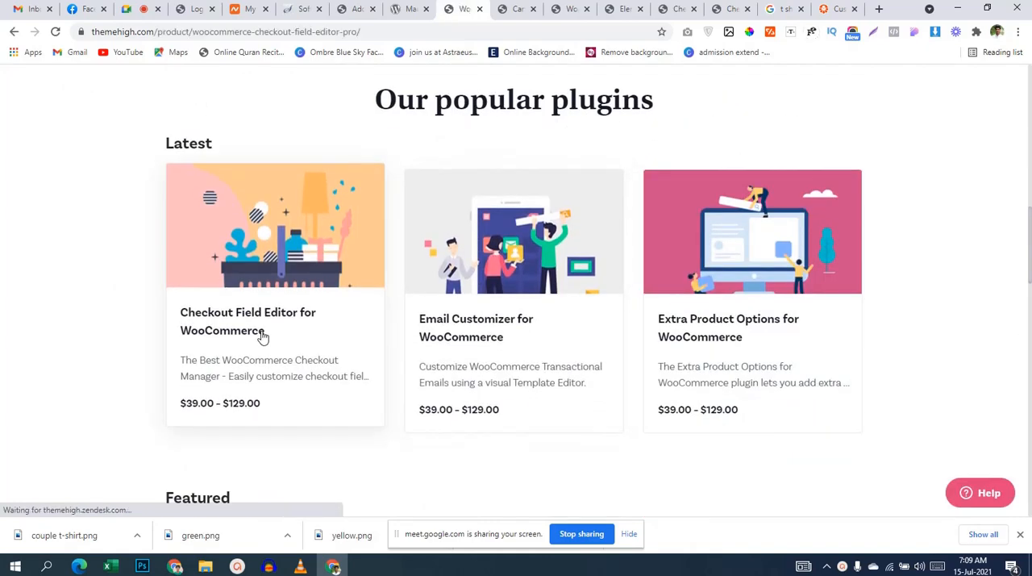
pyautogui.scroll(-4, 764, 295)
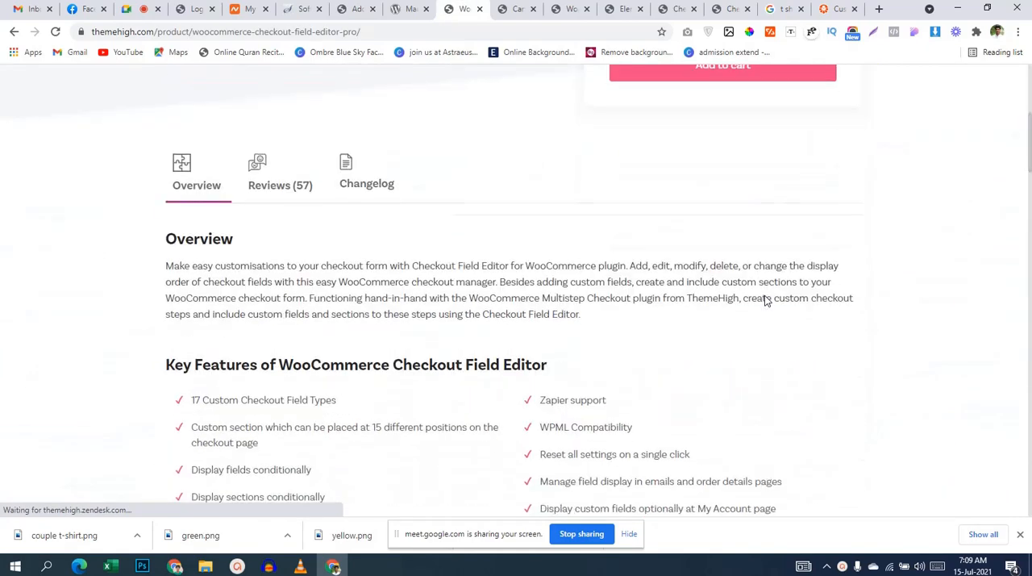
pyautogui.scroll(2, 765, 299)
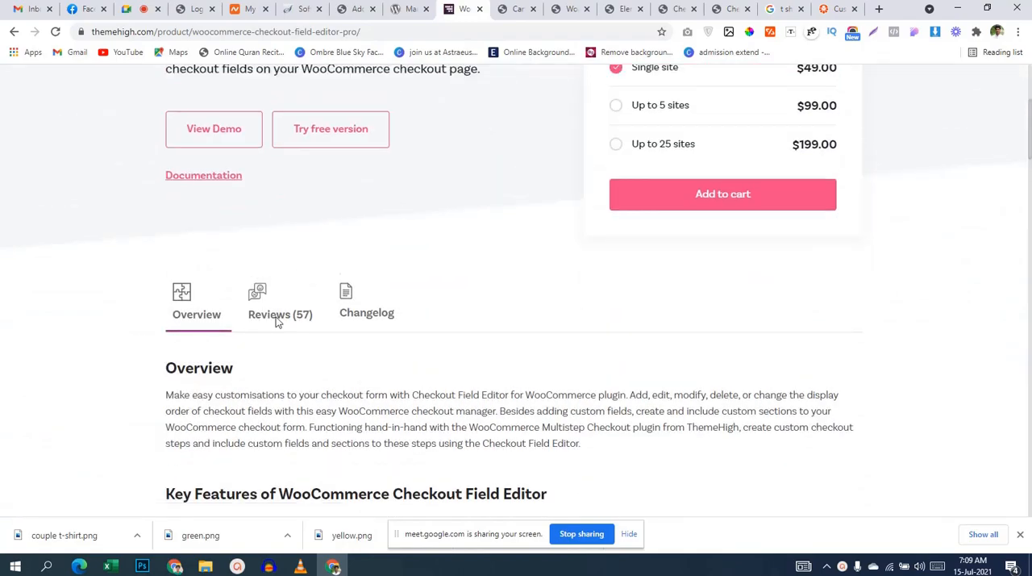
pyautogui.scroll(-10, 282, 322)
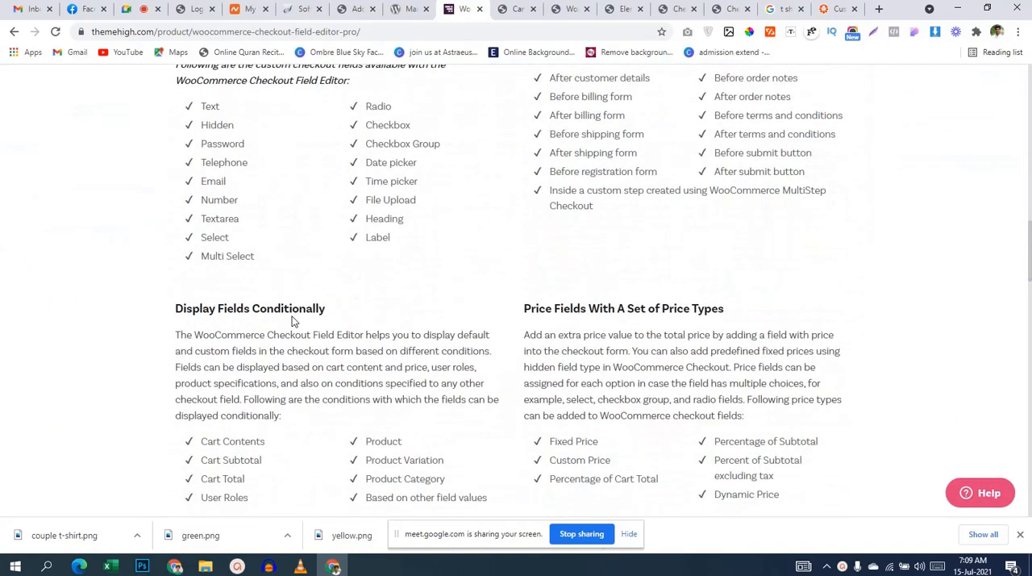
pyautogui.scroll(-14, 292, 321)
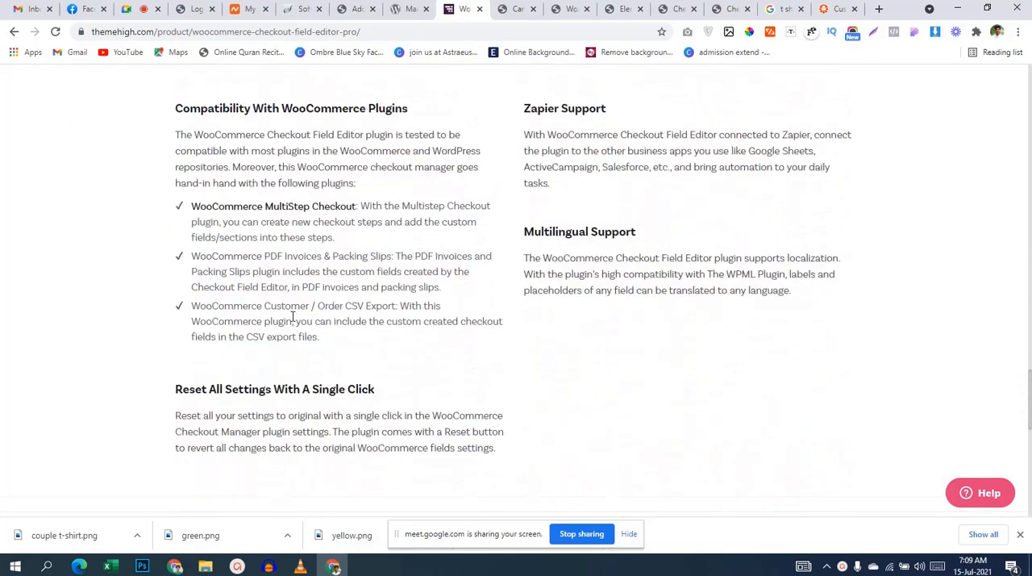
pyautogui.scroll(-7, 293, 320)
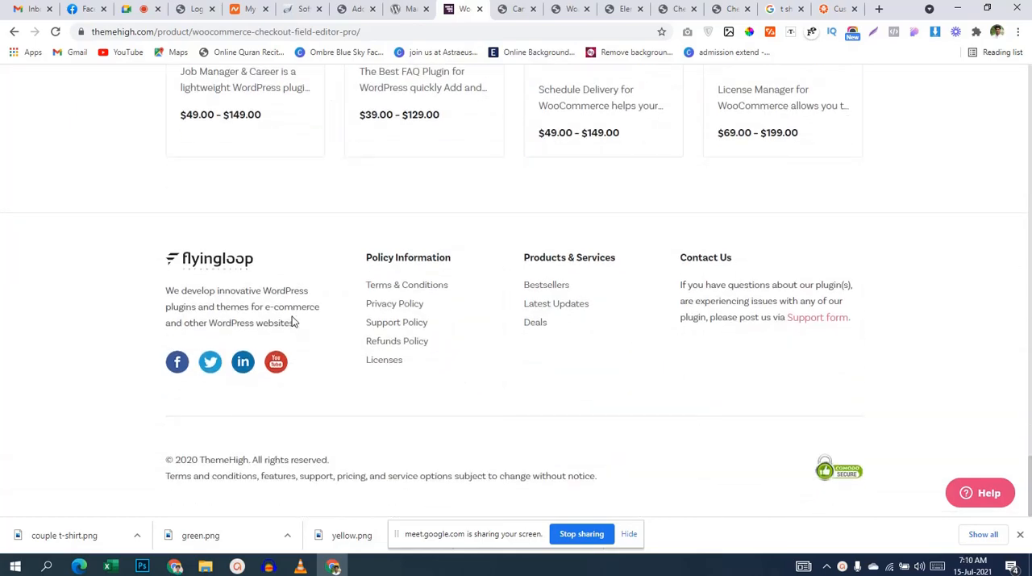
pyautogui.scroll(20, 293, 321)
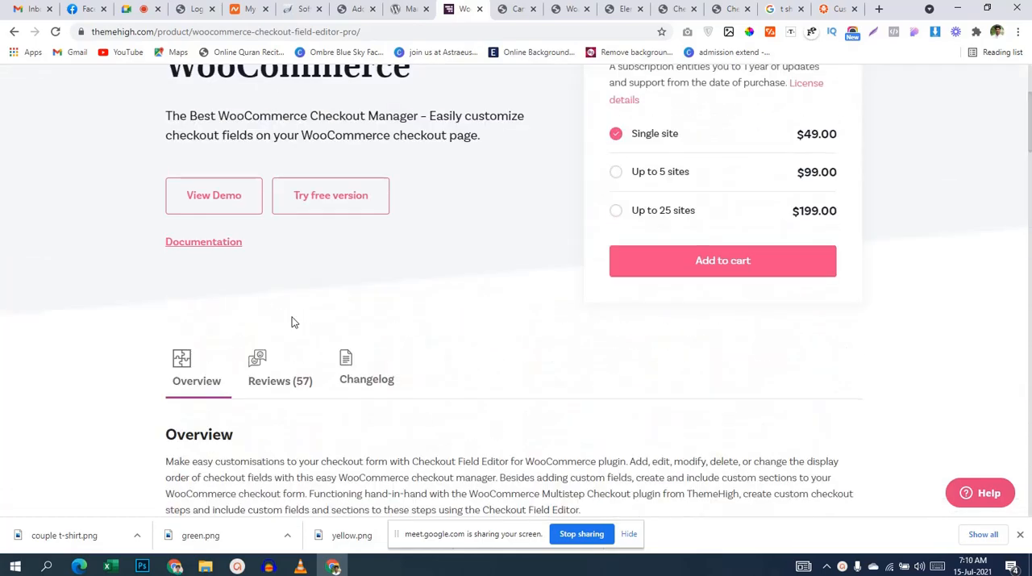
pyautogui.scroll(3, 293, 321)
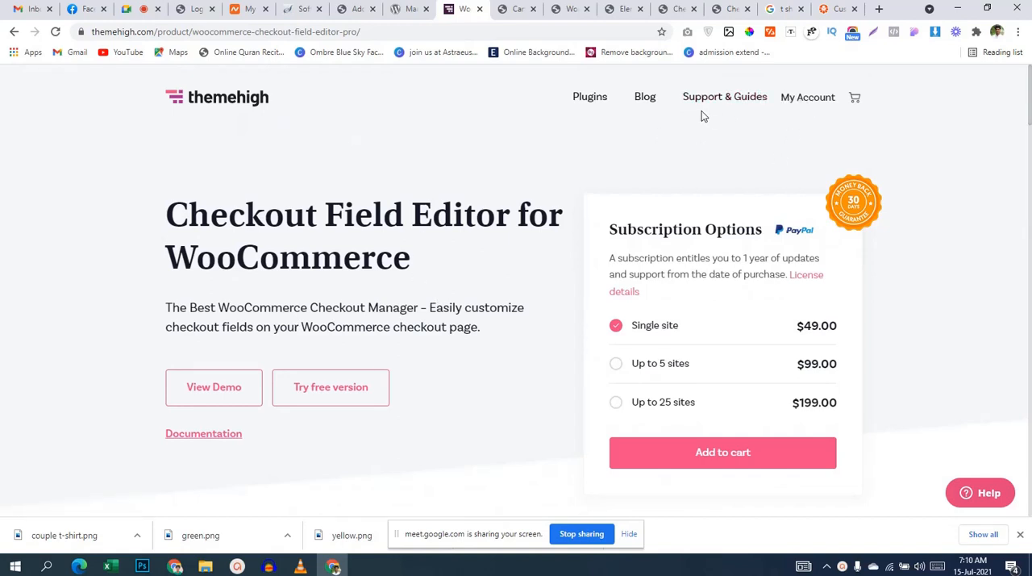
# Step: Open ThemeHigh's support guides for Checkout Field Editor and read the Overview article under Getting Started
pyautogui.click(747, 96)
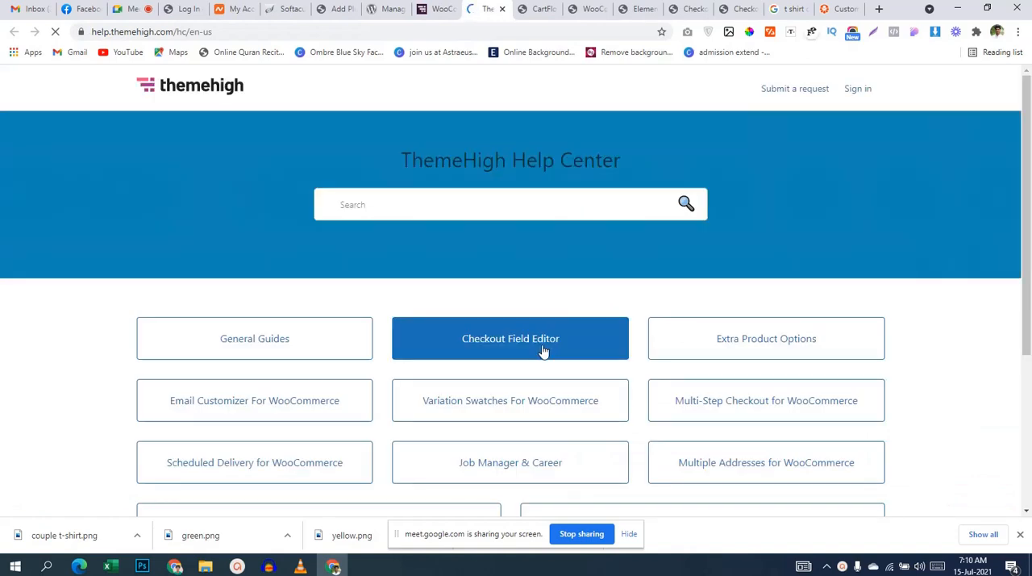
pyautogui.click(541, 348)
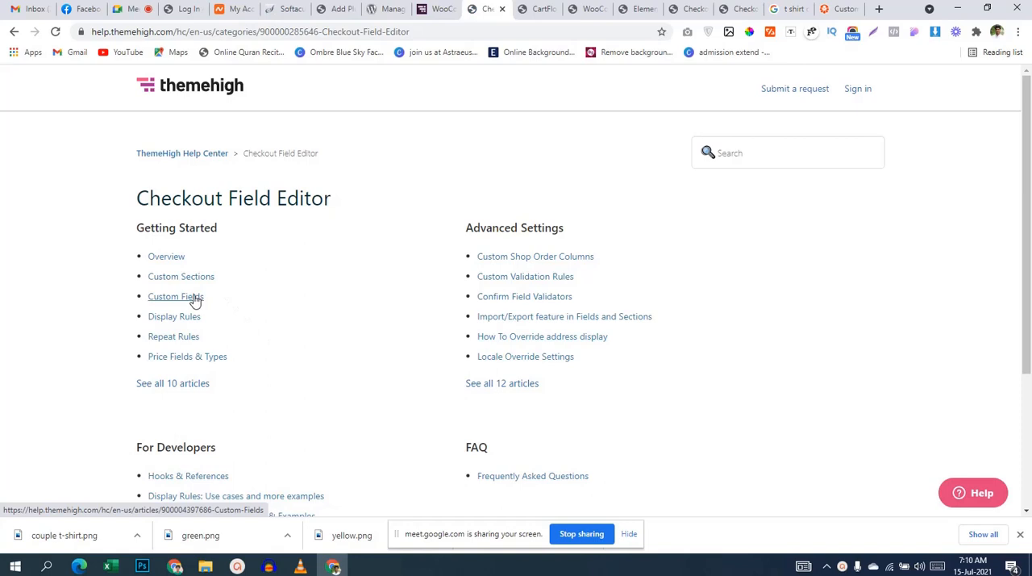
pyautogui.scroll(-1, 221, 297)
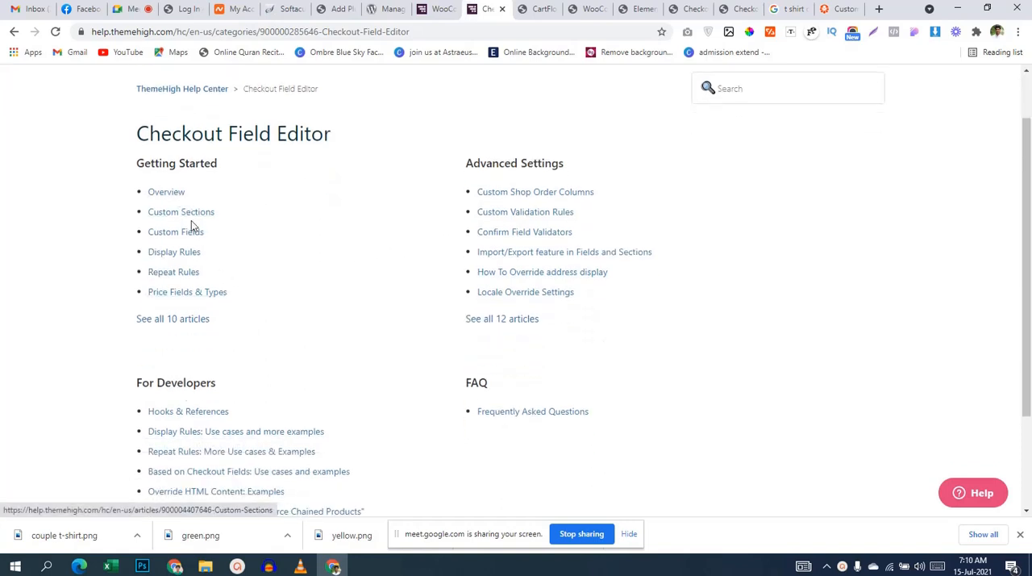
pyautogui.click(170, 196)
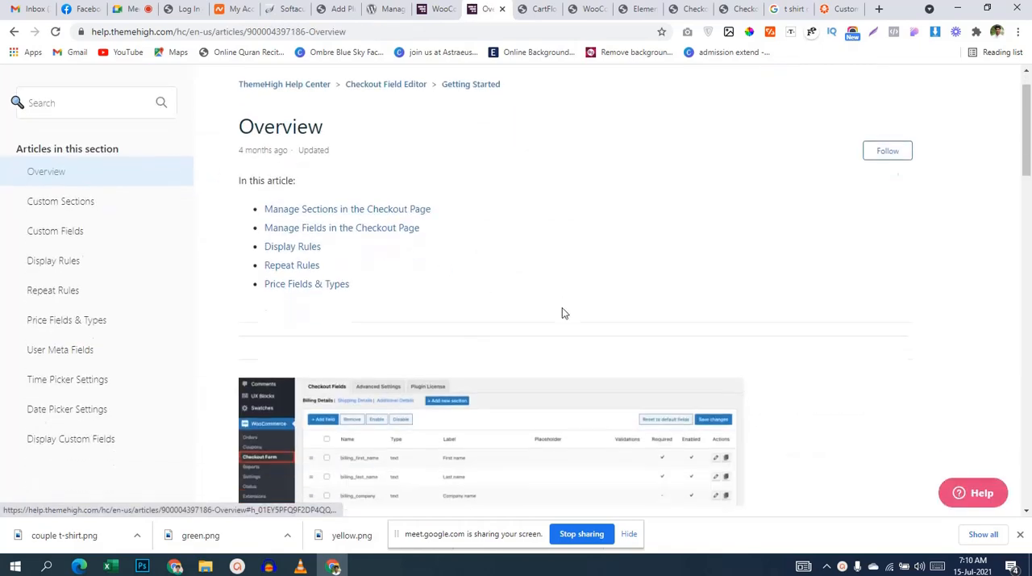
pyautogui.scroll(-3, 562, 310)
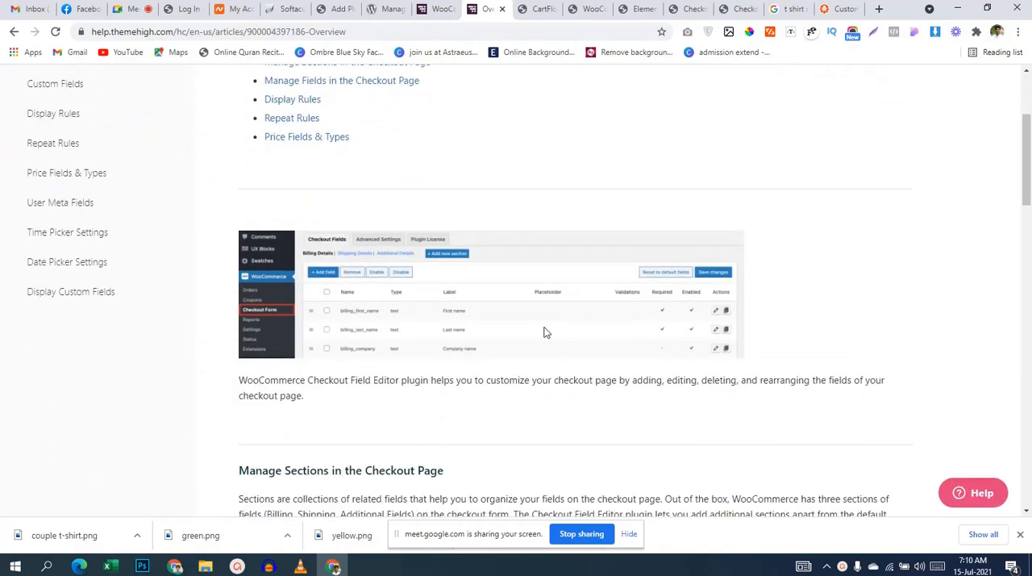
pyautogui.scroll(1, 389, 331)
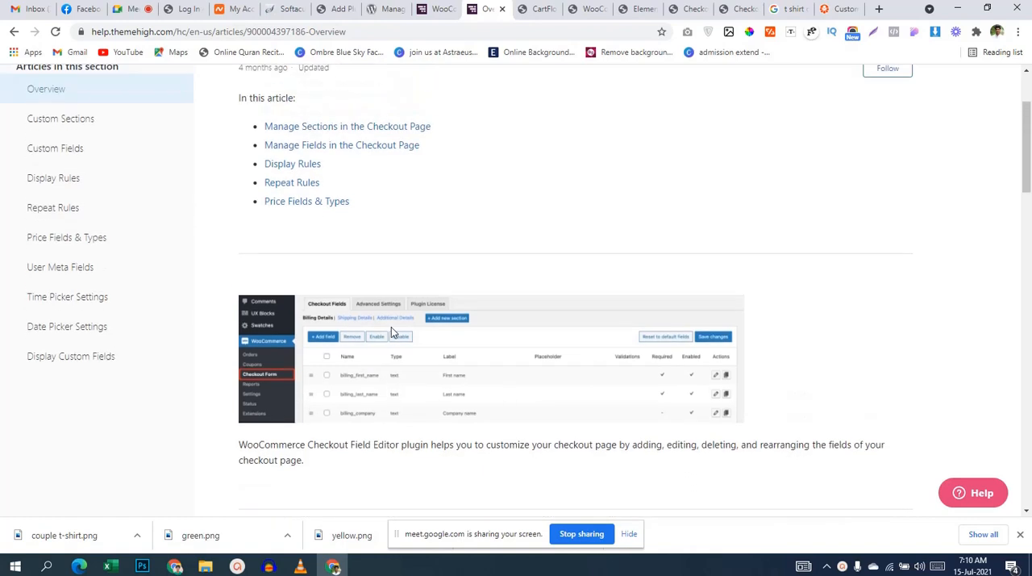
# Step: Open the Custom Fields article and read from Edit Field through deleting, rearranging, duplicating, enabling, resetting and overriding fields
pyautogui.click(109, 145)
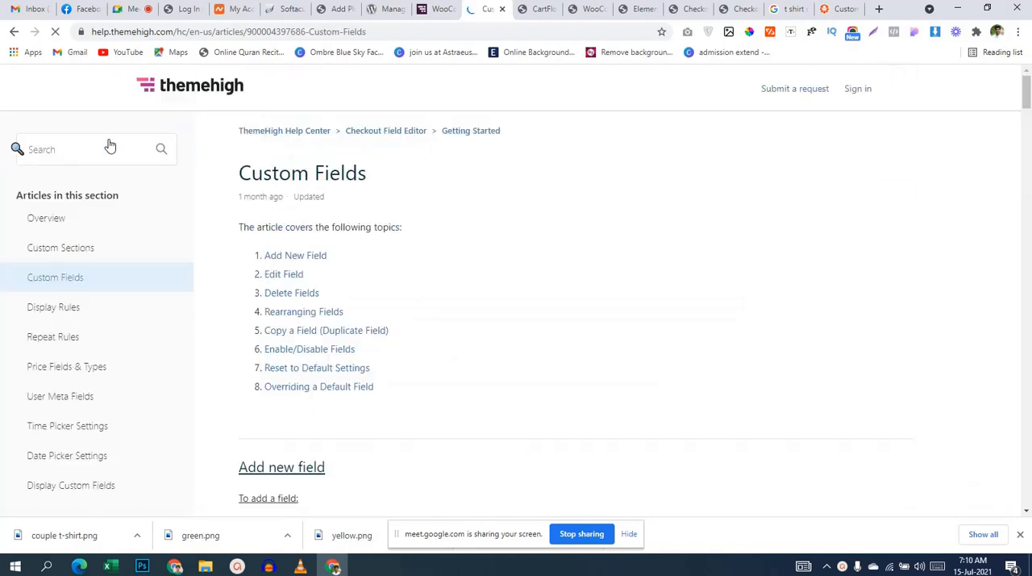
pyautogui.click(292, 275)
pyautogui.scroll(-3, 617, 325)
pyautogui.scroll(-3, 619, 326)
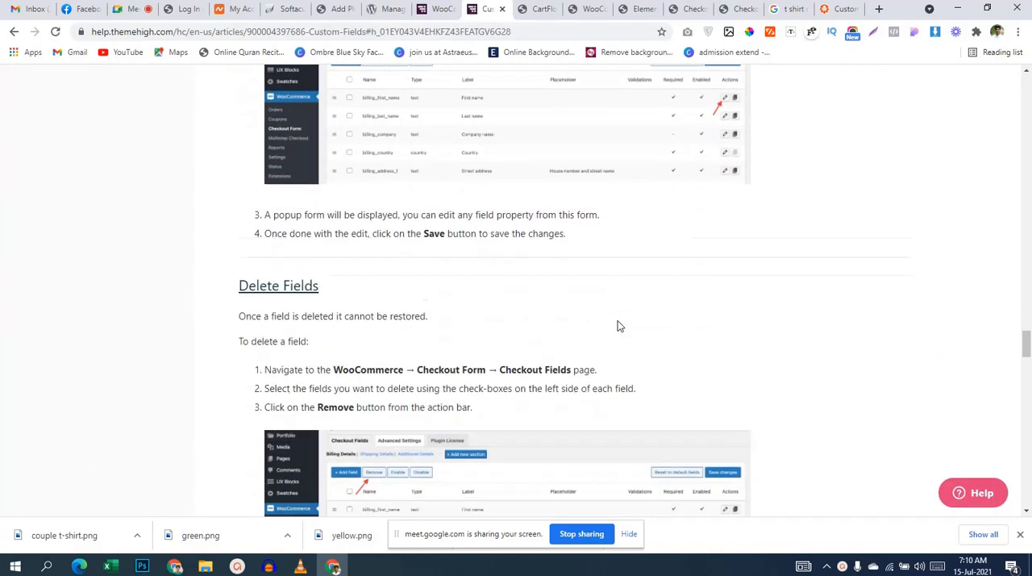
pyautogui.scroll(-3, 616, 321)
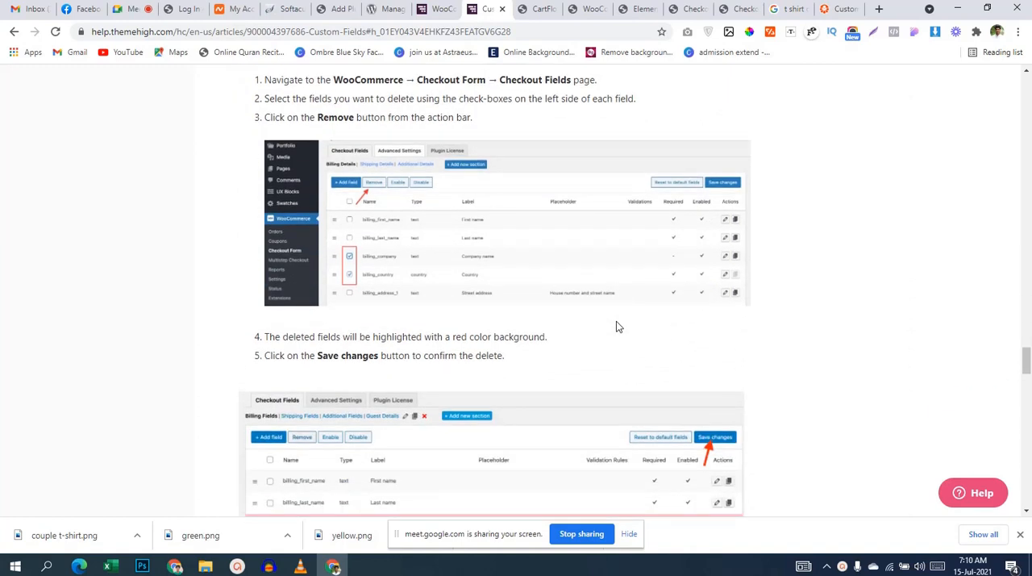
pyautogui.scroll(-2, 616, 326)
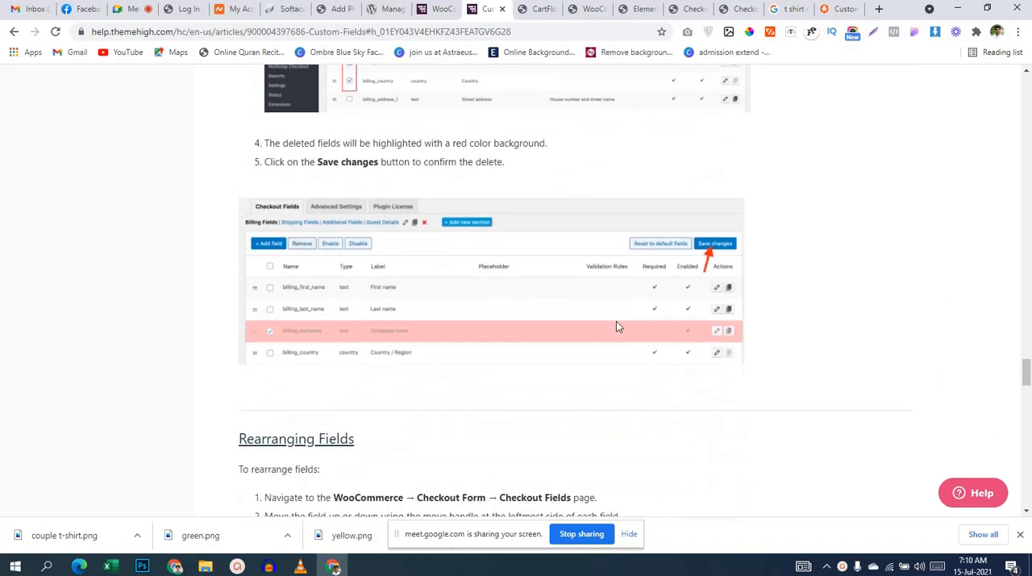
pyautogui.scroll(-5, 616, 326)
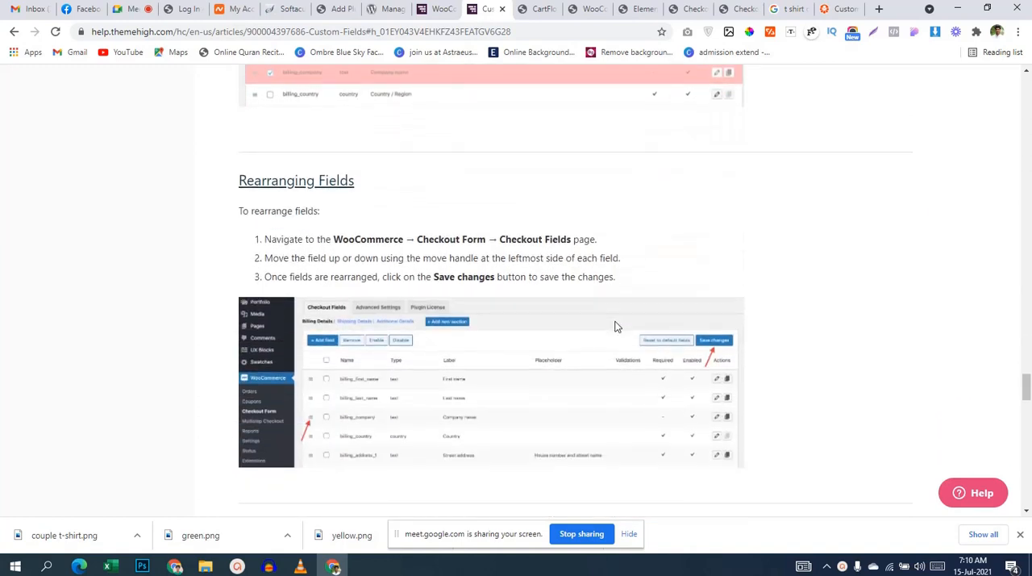
pyautogui.scroll(-4, 616, 326)
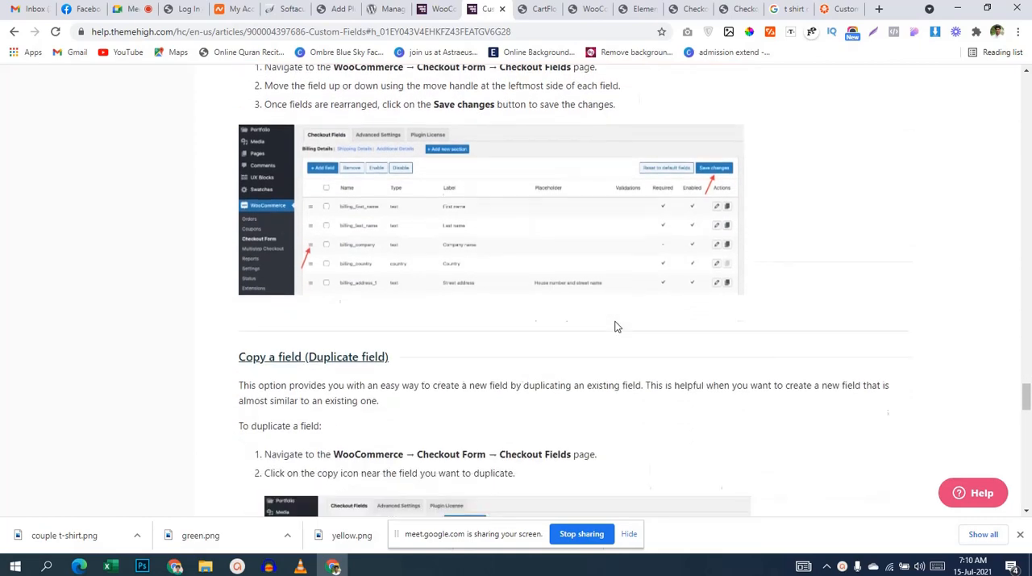
pyautogui.scroll(-9, 616, 325)
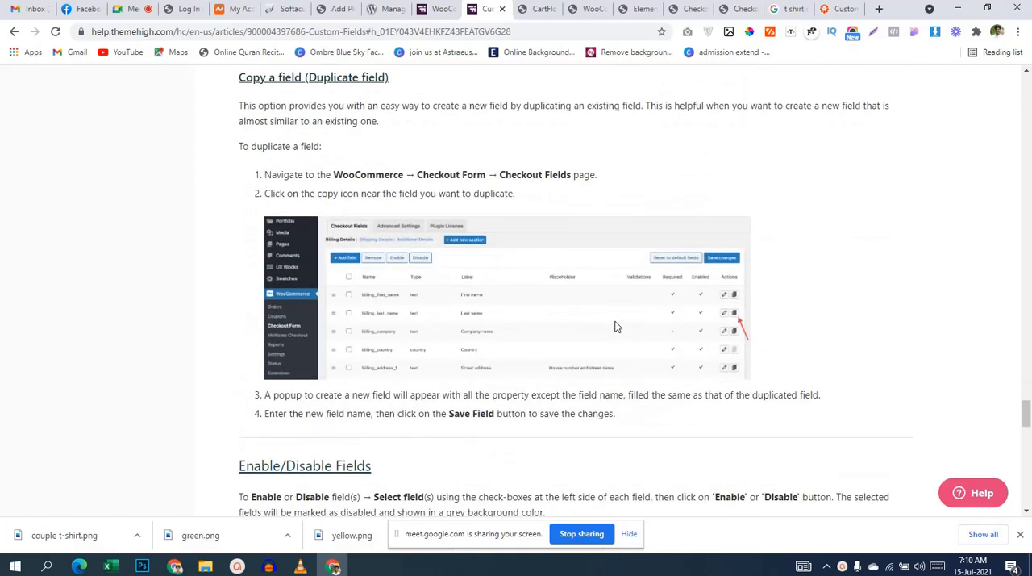
pyautogui.scroll(-3, 616, 326)
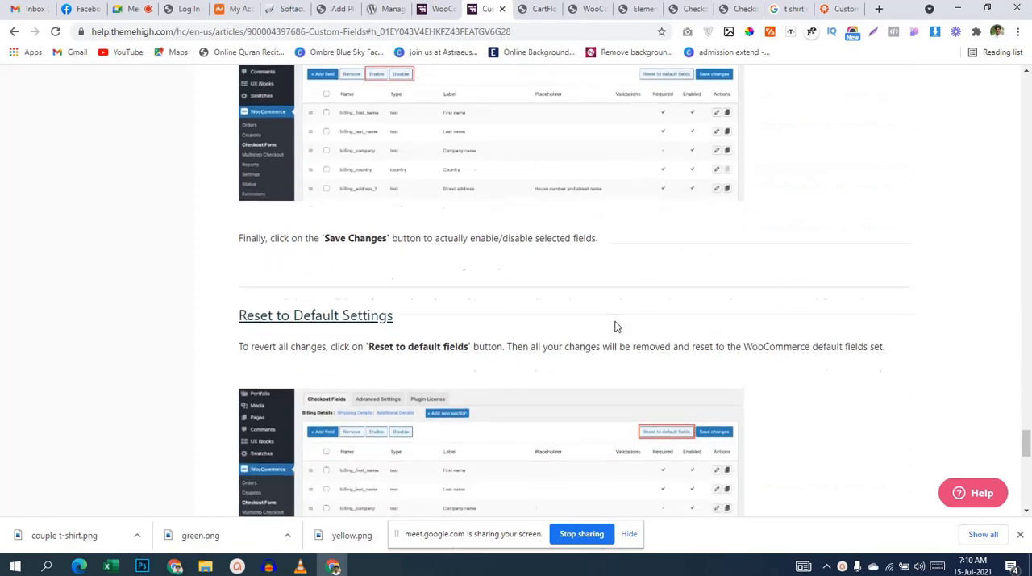
pyautogui.scroll(-1, 616, 325)
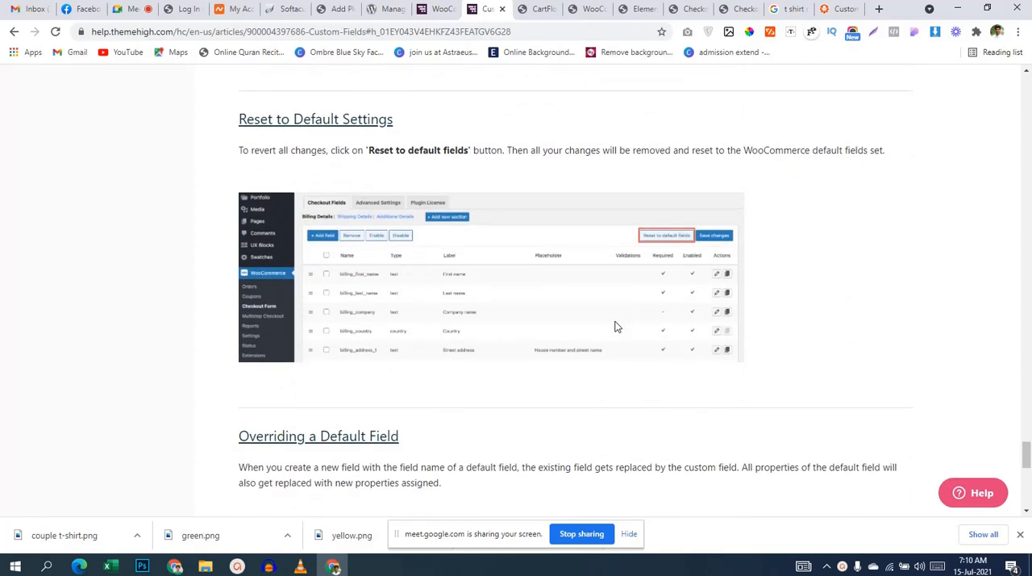
pyautogui.scroll(-3, 616, 326)
# Step: Review the Custom Fields article's property tables, including Timepicker, Datepicker, Price Details, Display Styles and Basic Info, and its Add new field instructions
pyautogui.scroll(15, 616, 326)
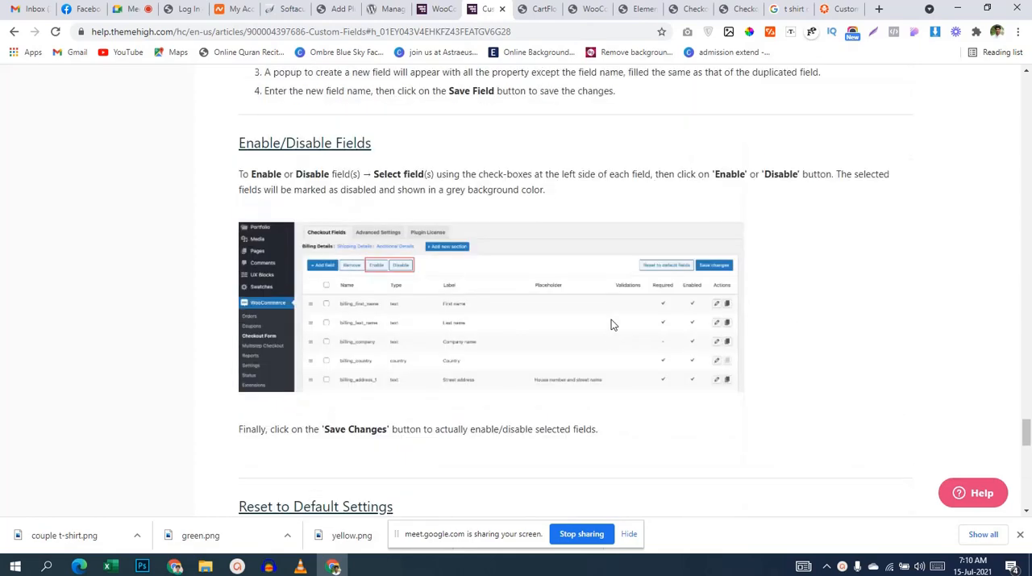
pyautogui.scroll(20, 610, 323)
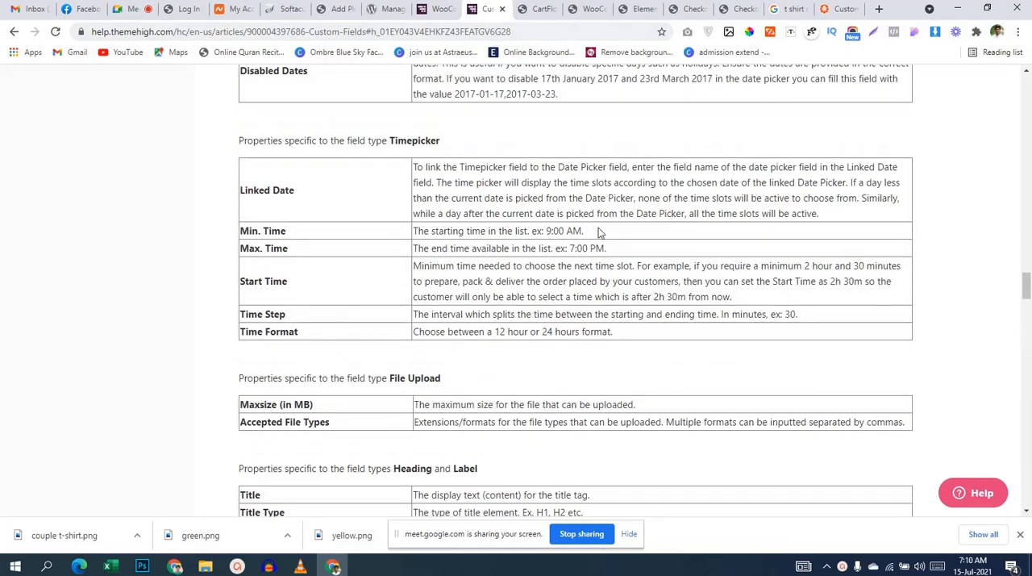
pyautogui.scroll(6, 594, 277)
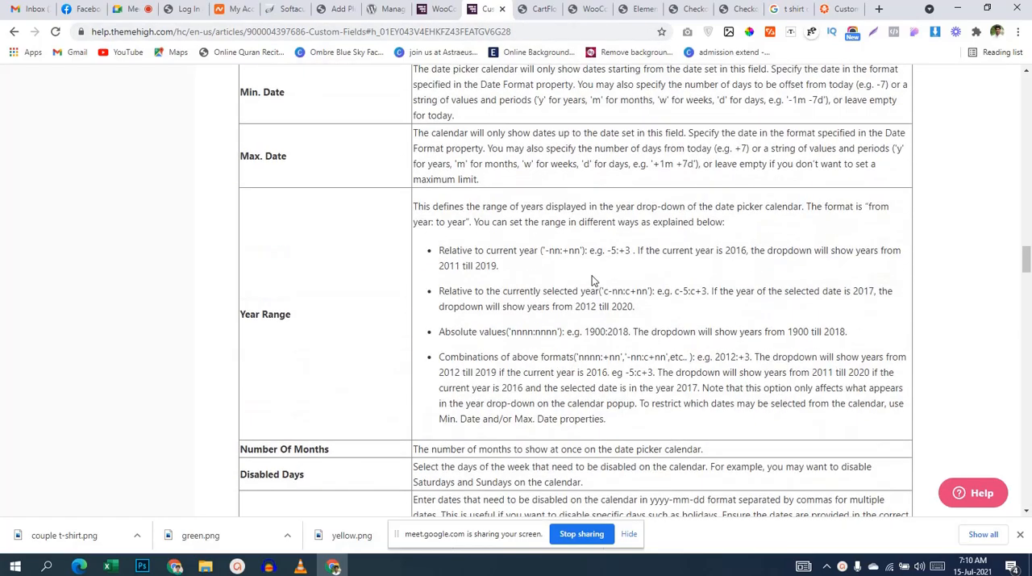
pyautogui.scroll(9, 592, 279)
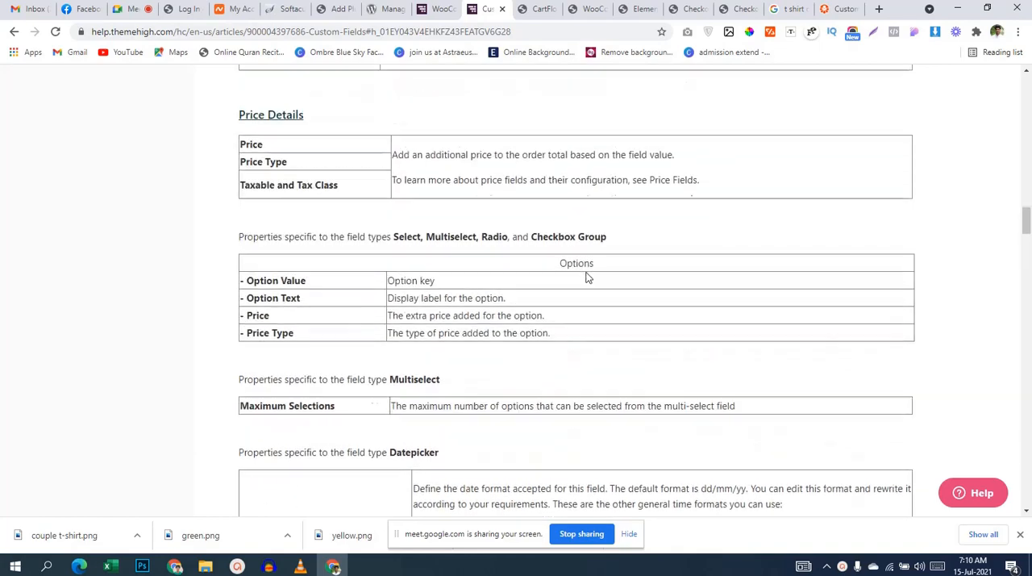
pyautogui.scroll(7, 587, 277)
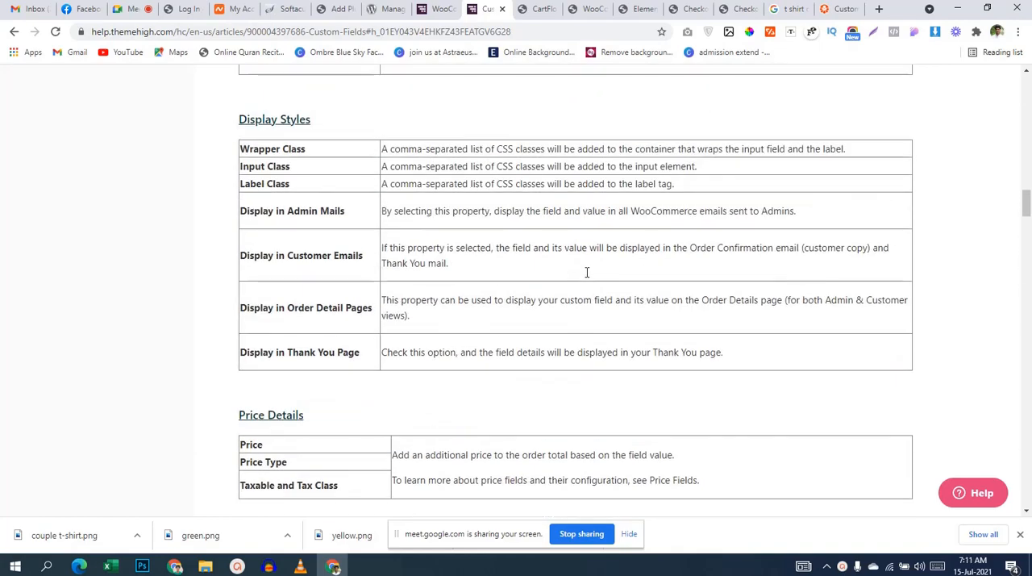
pyautogui.scroll(10, 587, 271)
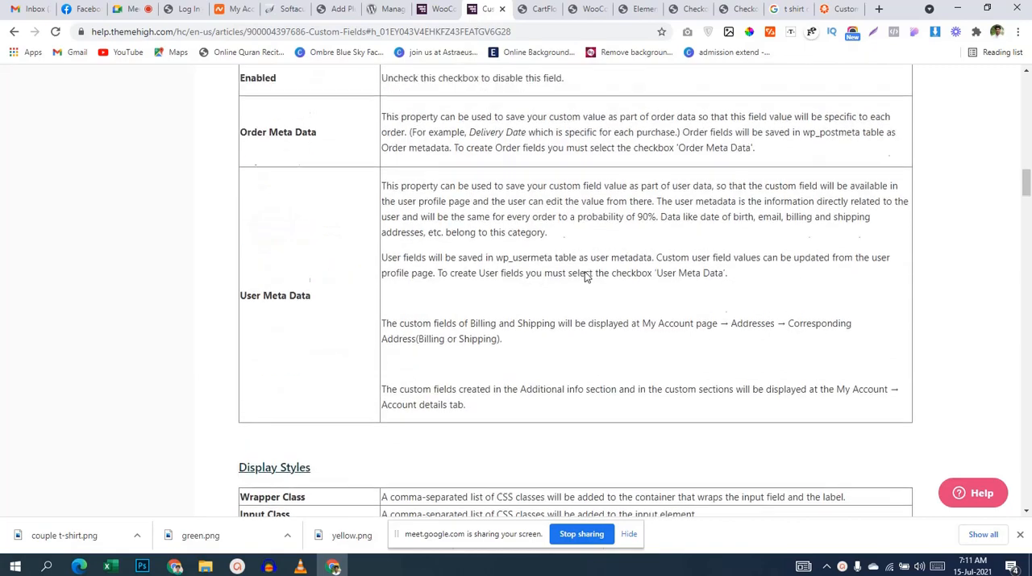
pyautogui.scroll(-2, 592, 274)
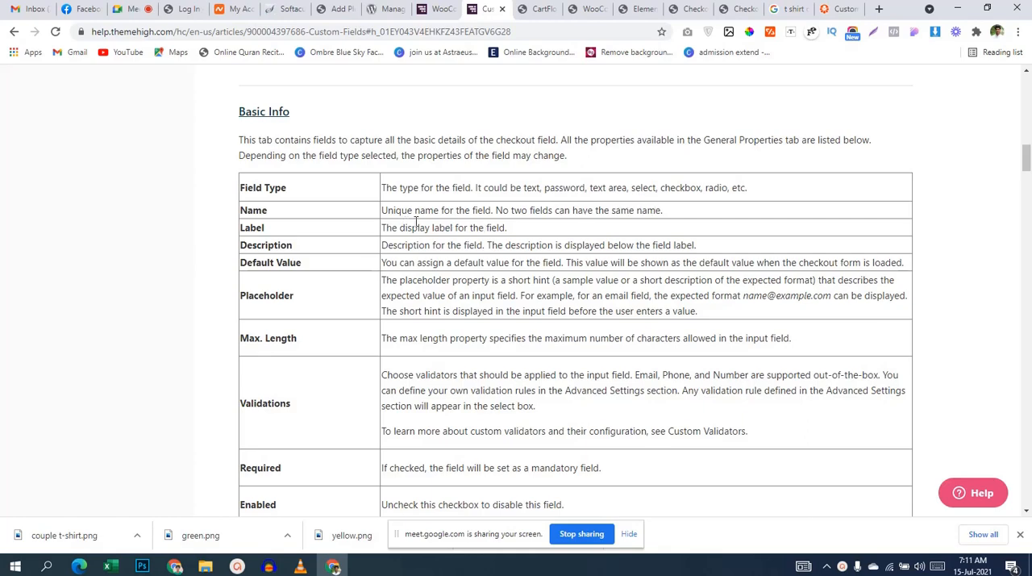
pyautogui.scroll(15, 417, 220)
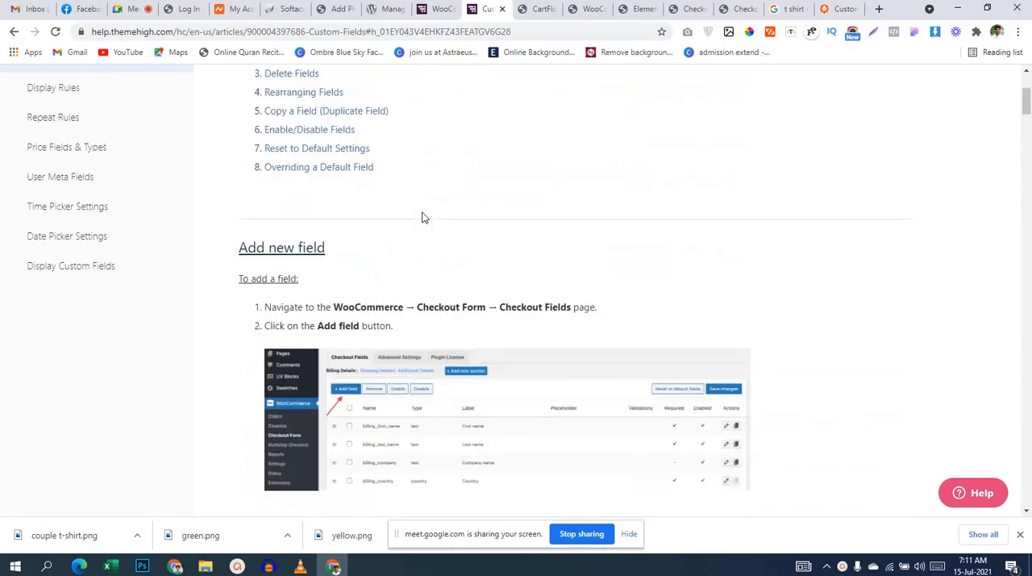
pyautogui.scroll(3, 421, 217)
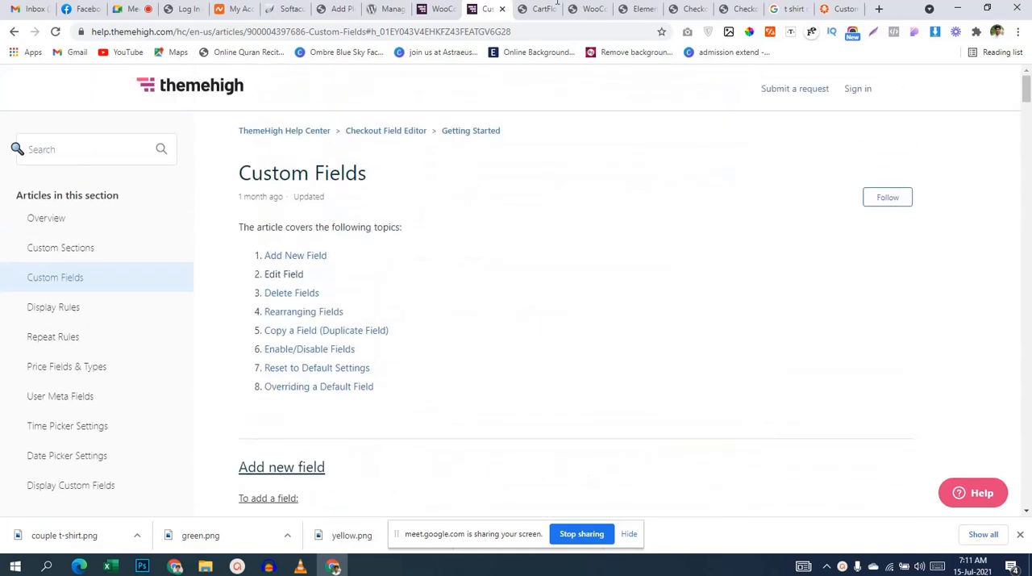
# Step: Close the Custom Fields help article, return to the WordPress Add Plugins page, and close the Checkout Field Editor details
pyautogui.click(501, 9)
pyautogui.click(336, 9)
pyautogui.scroll(3, 369, 145)
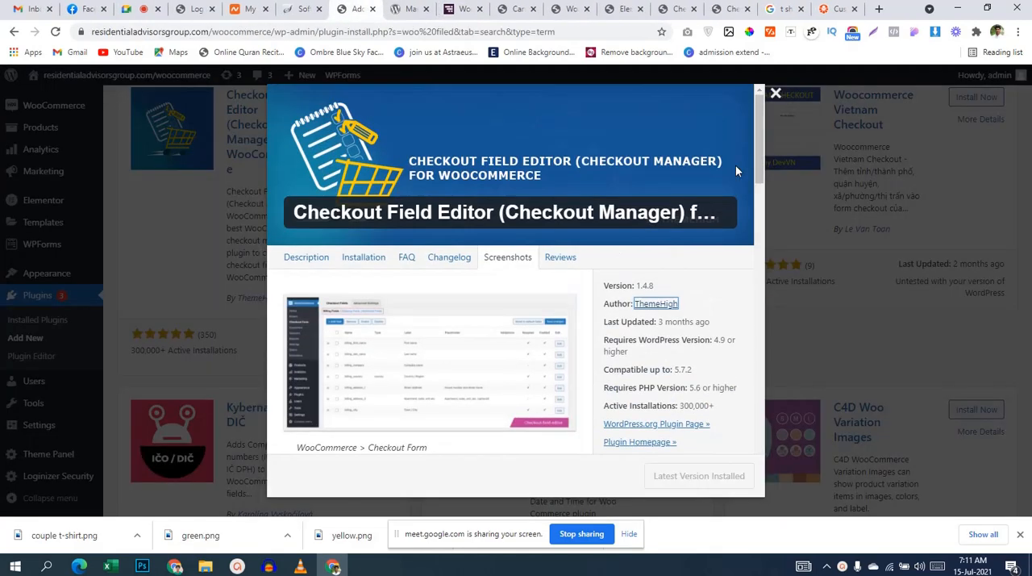
pyautogui.click(776, 93)
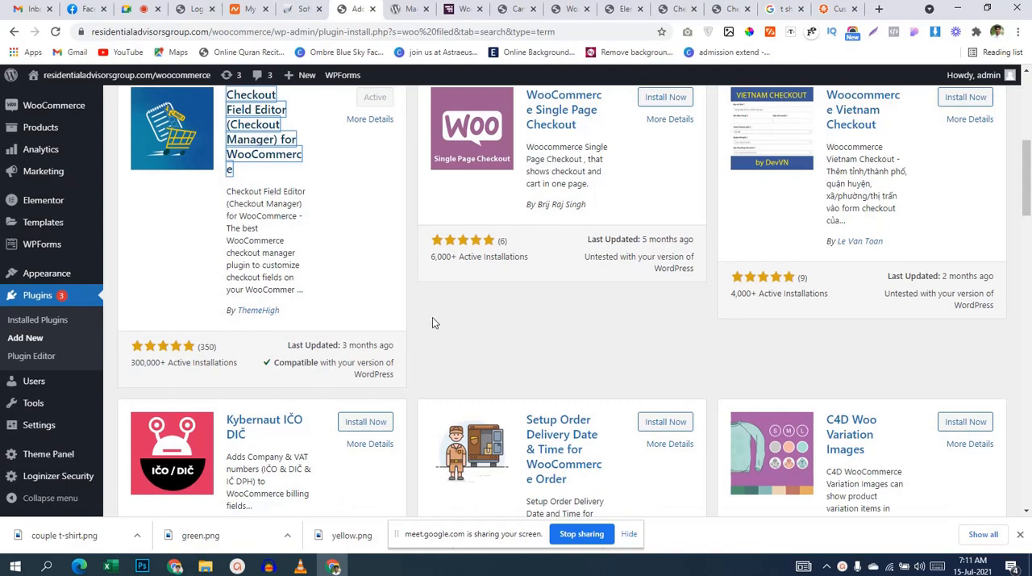
pyautogui.scroll(5, 411, 314)
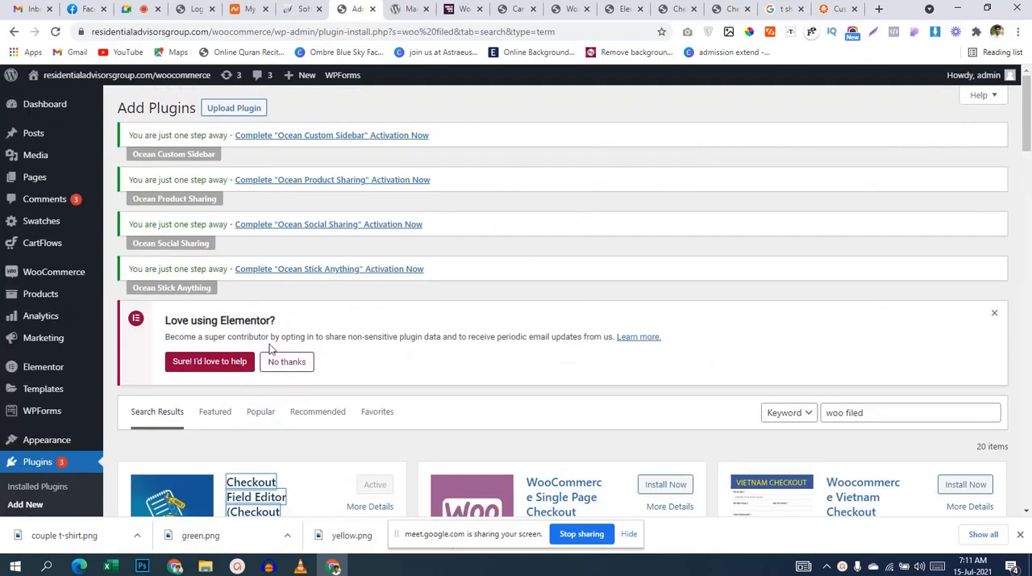
# Step: Search the plugin directory for "checkout field"
pyautogui.scroll(-3, 563, 253)
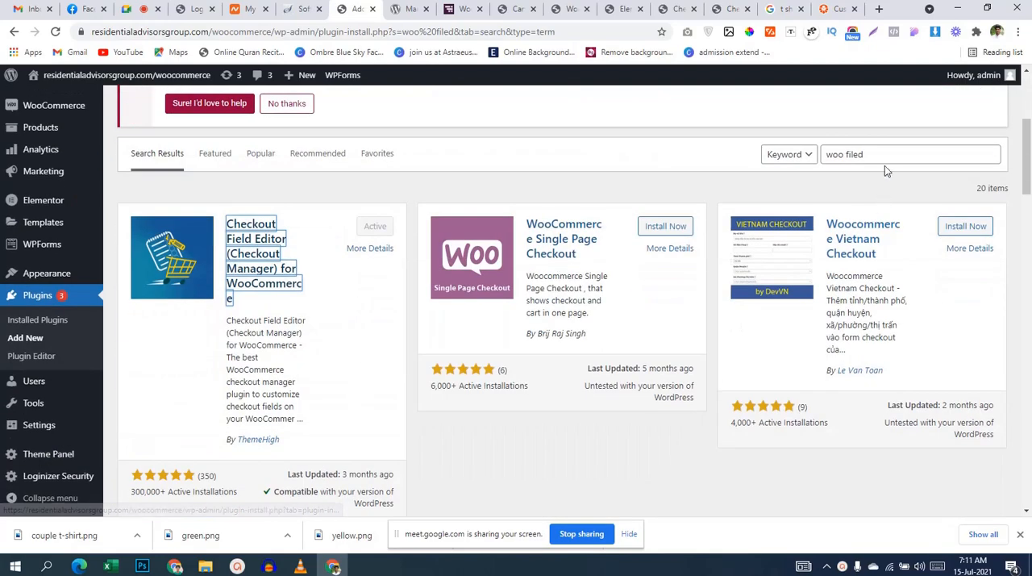
pyautogui.moveTo(884, 166); pyautogui.dragTo(676, 163)
pyautogui.write('che')
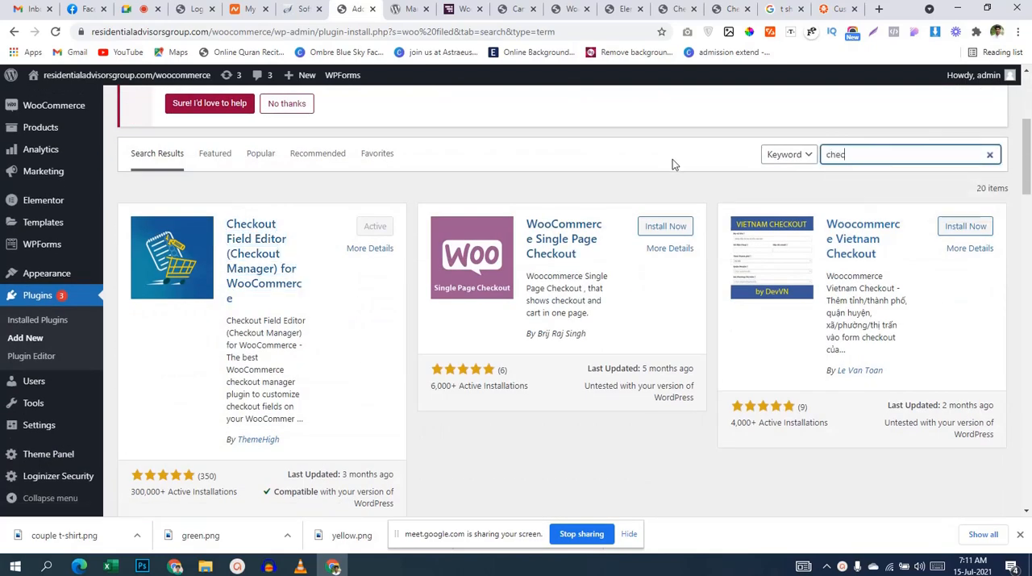
pyautogui.write('c')
pyautogui.press('BackSpace')
pyautogui.press('BackSpace')
pyautogui.press('BackSpace')
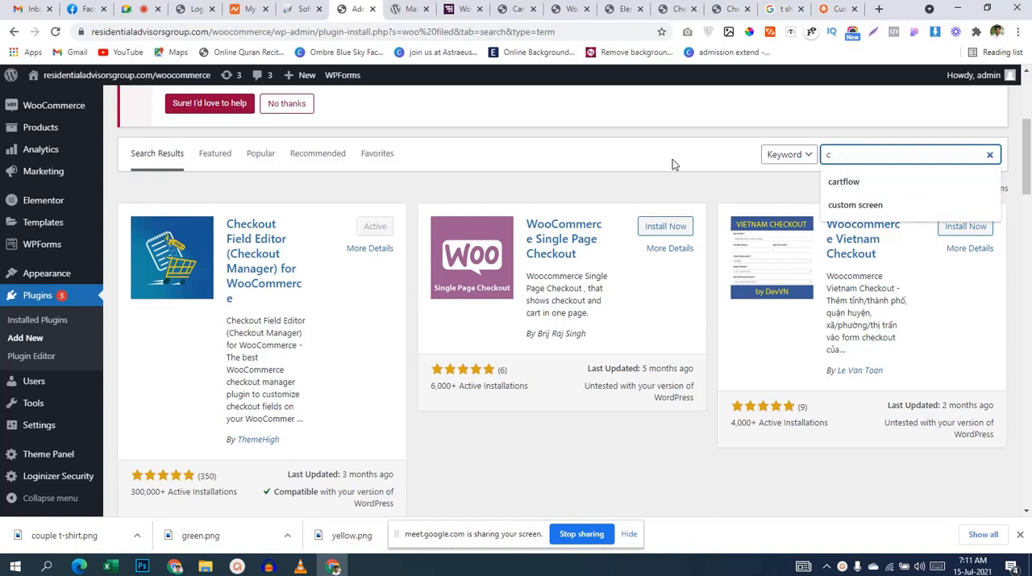
pyautogui.write('heckout field')
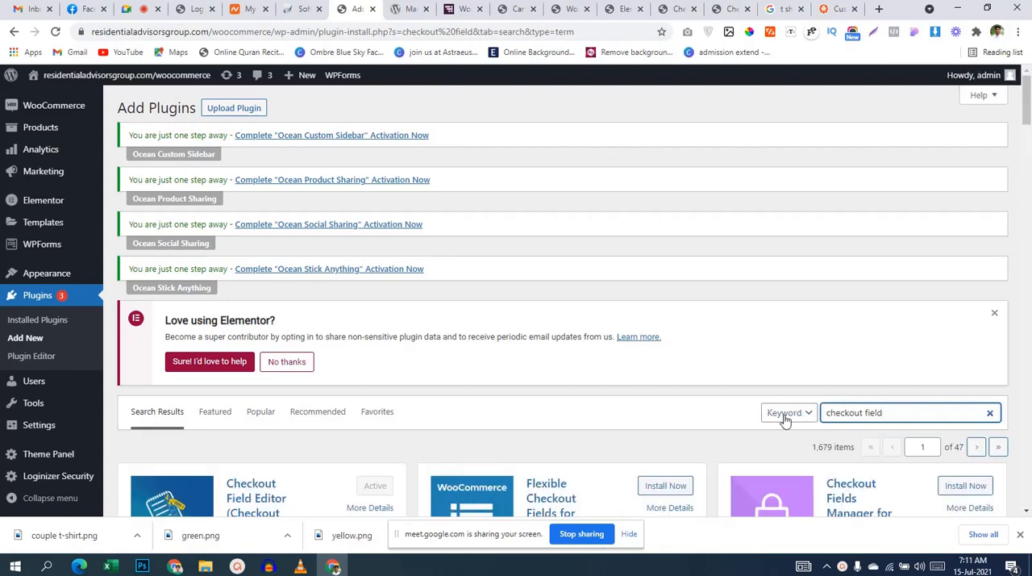
# Step: Install and activate Checkout Field Editor and Manager for WooCommerce by Acowebs from the plugin search results
pyautogui.scroll(-2, 656, 405)
pyautogui.scroll(-3, 656, 406)
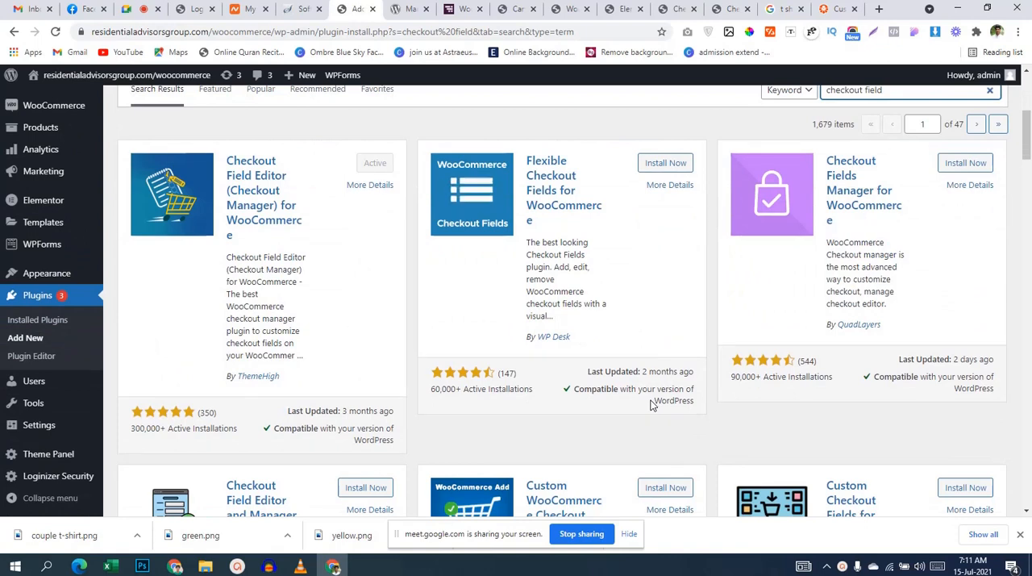
pyautogui.scroll(-2, 720, 398)
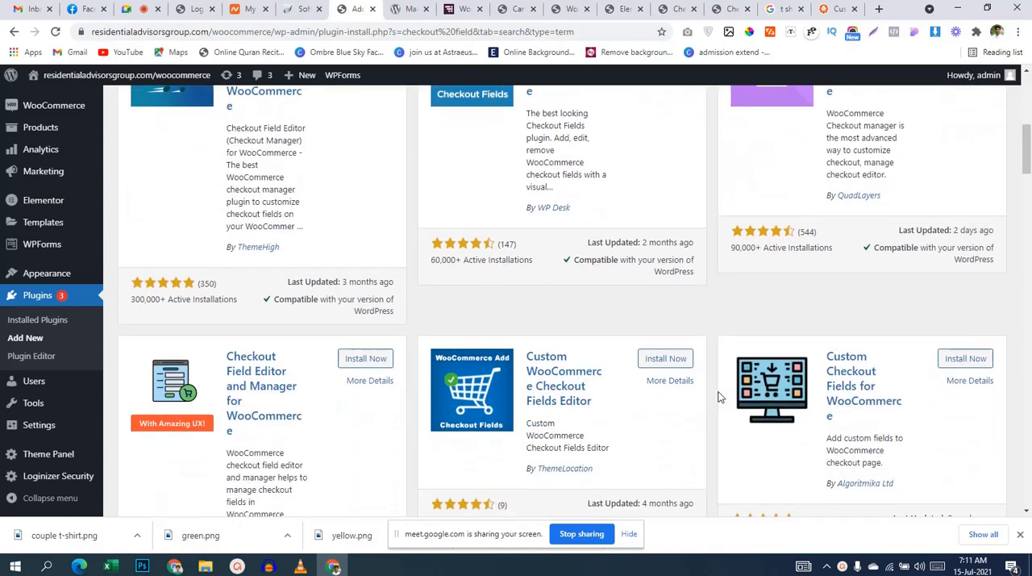
pyautogui.scroll(-2, 687, 398)
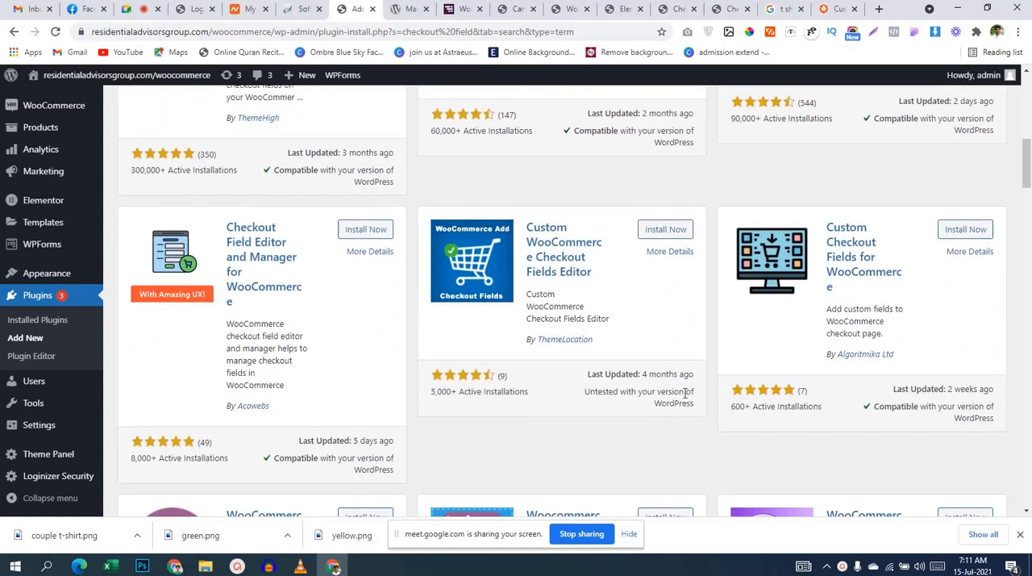
pyautogui.click(384, 230)
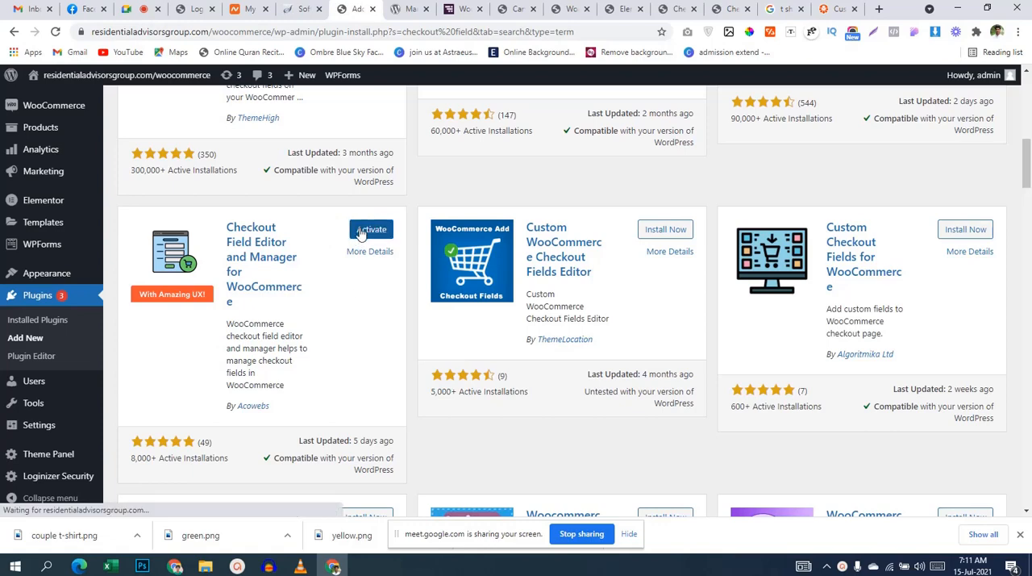
pyautogui.click(375, 230)
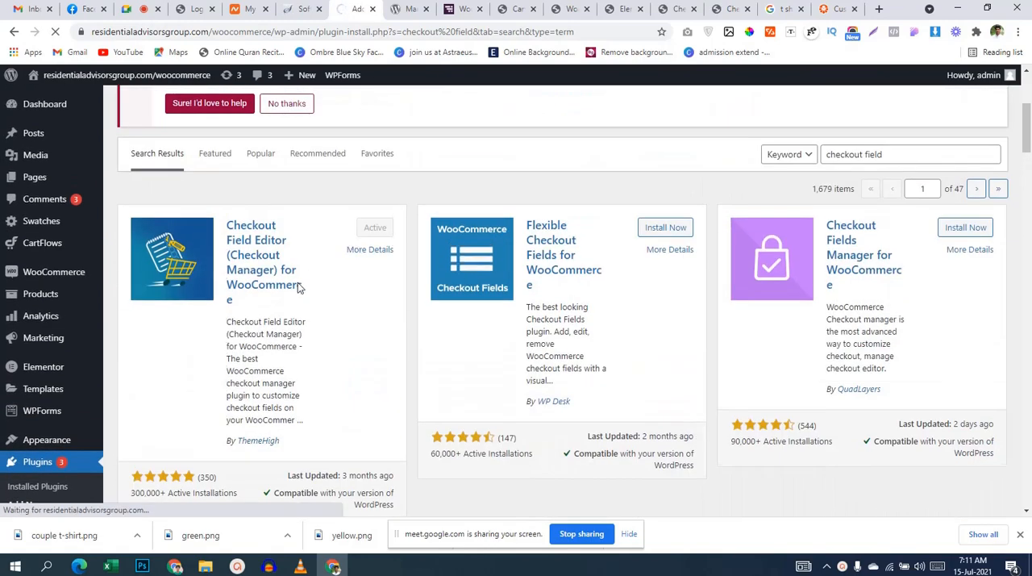
# Step: Deactivate ThemeHigh's Checkout Field Editor for WooCommerce in the installed plugins and close the unneeded browser tab beside it
pyautogui.scroll(-3, 295, 288)
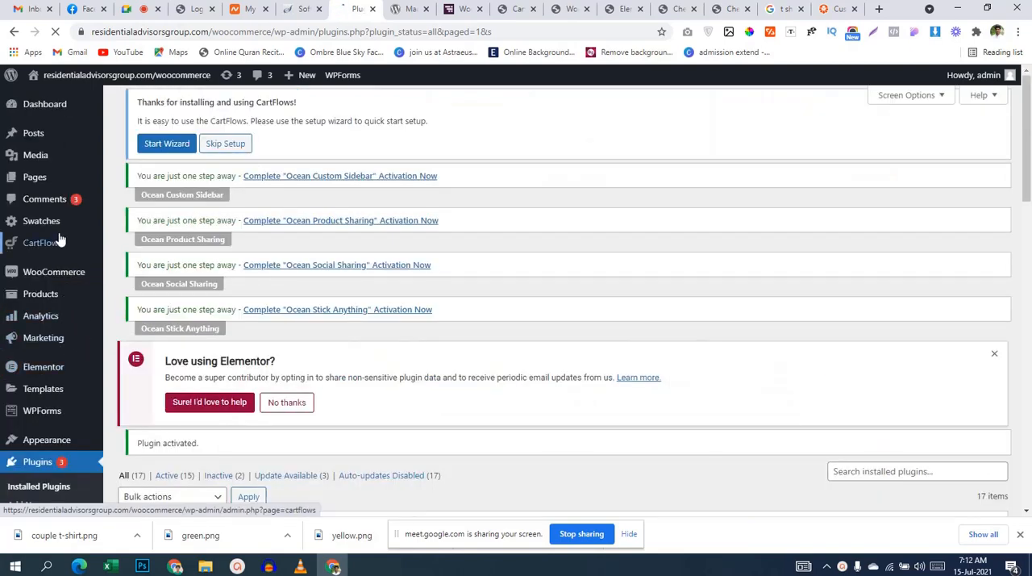
pyautogui.click(50, 481)
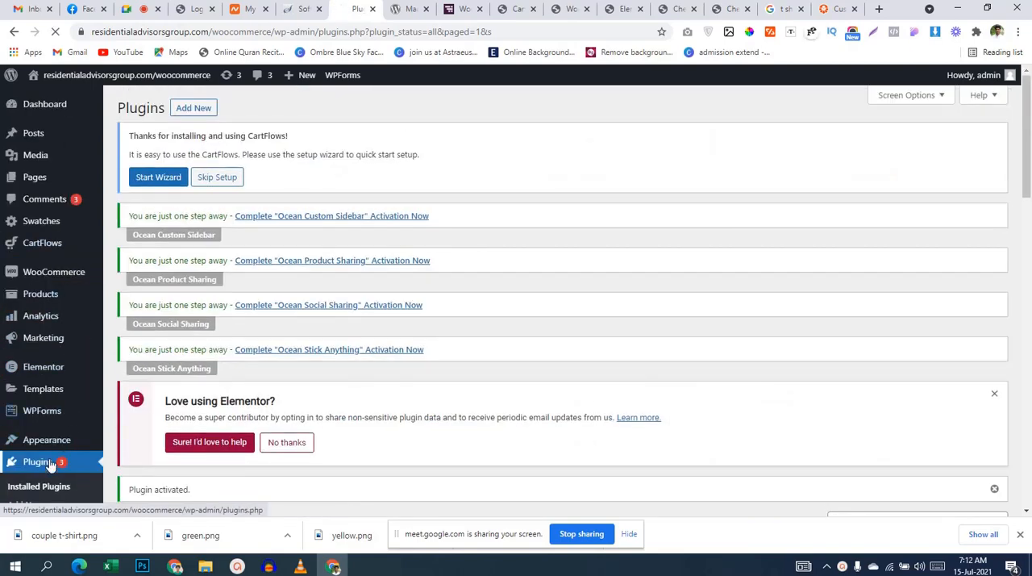
pyautogui.scroll(-8, 468, 340)
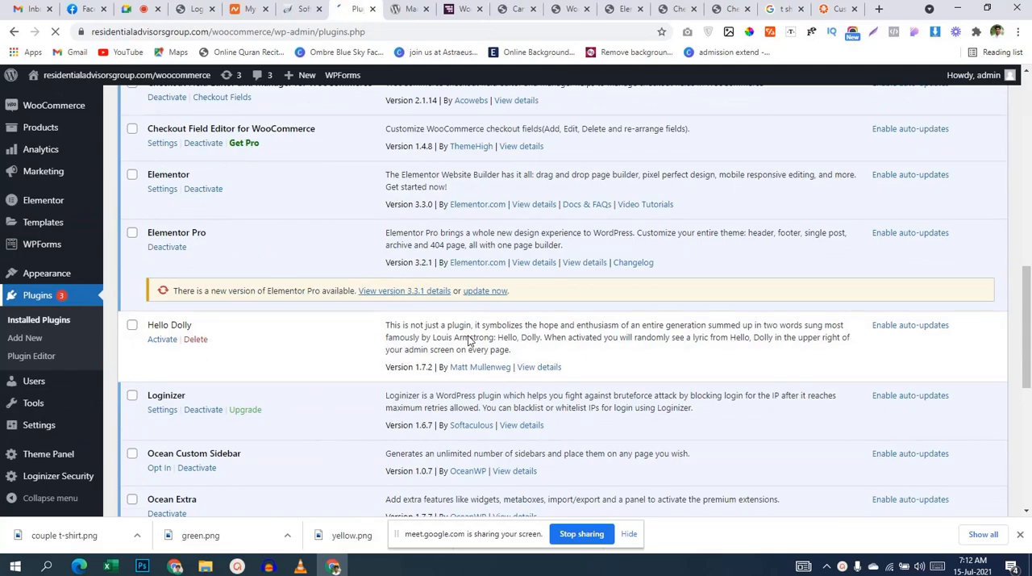
pyautogui.scroll(-8, 468, 340)
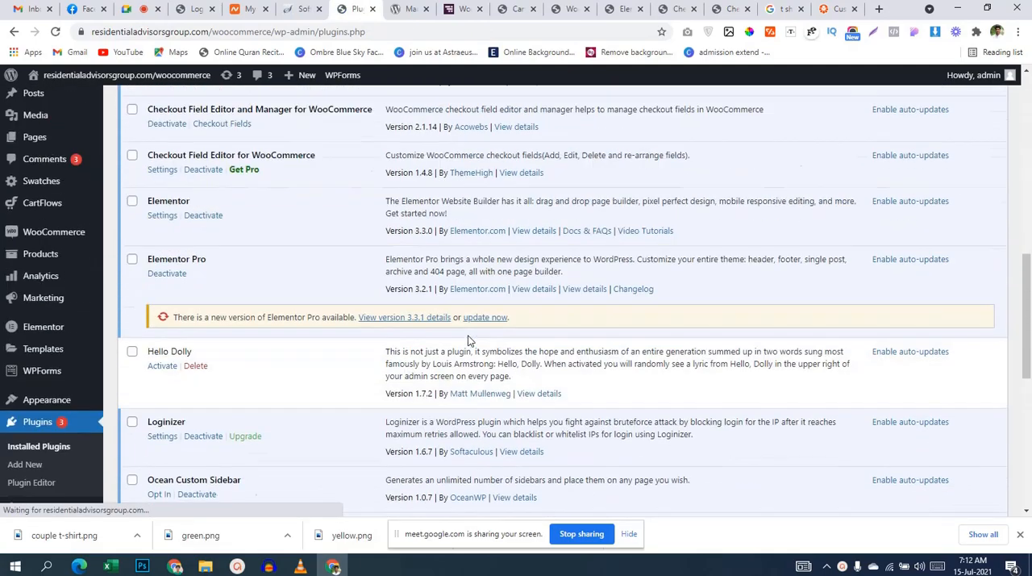
pyautogui.scroll(3, 469, 340)
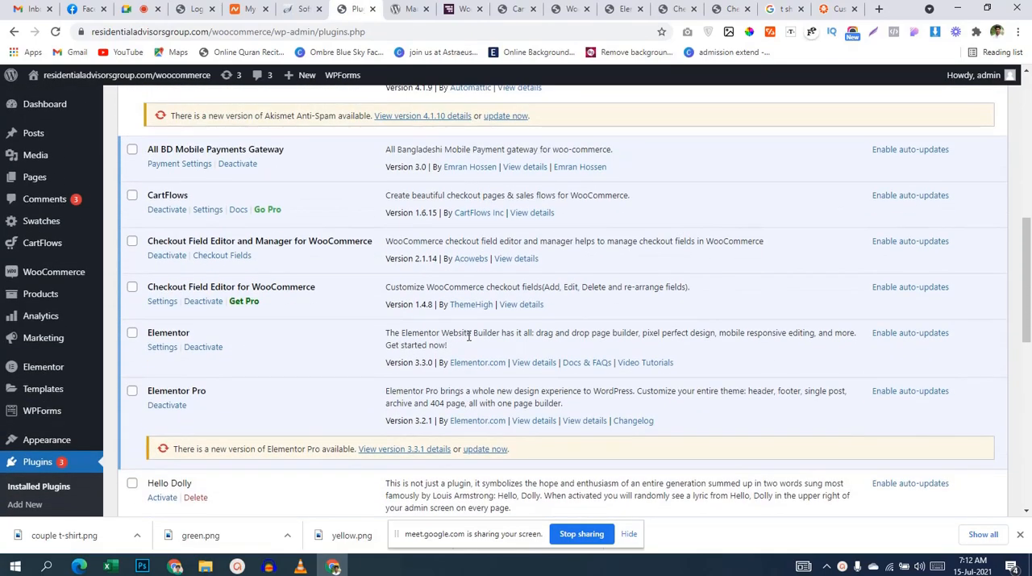
pyautogui.click(204, 303)
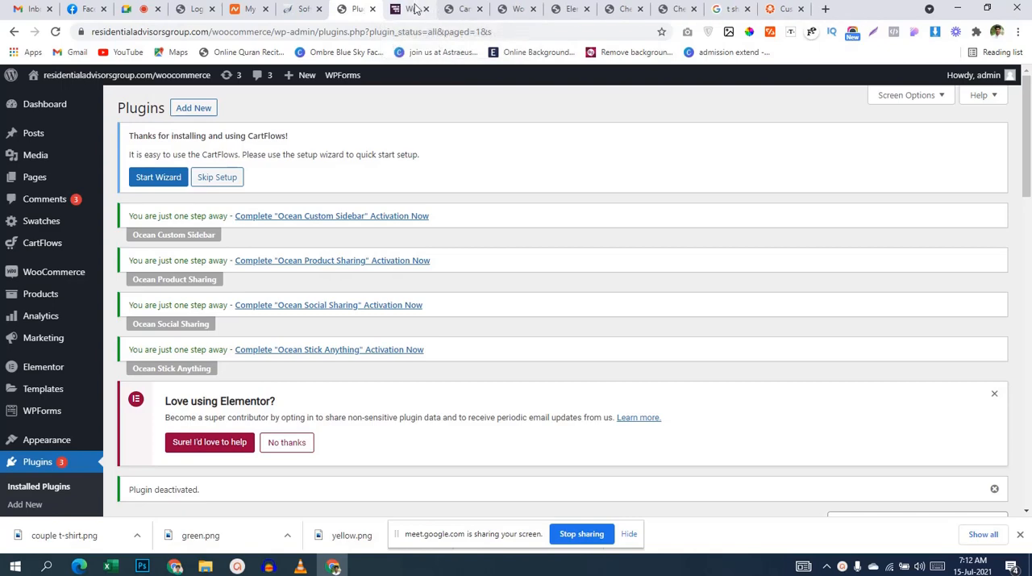
pyautogui.click(426, 9)
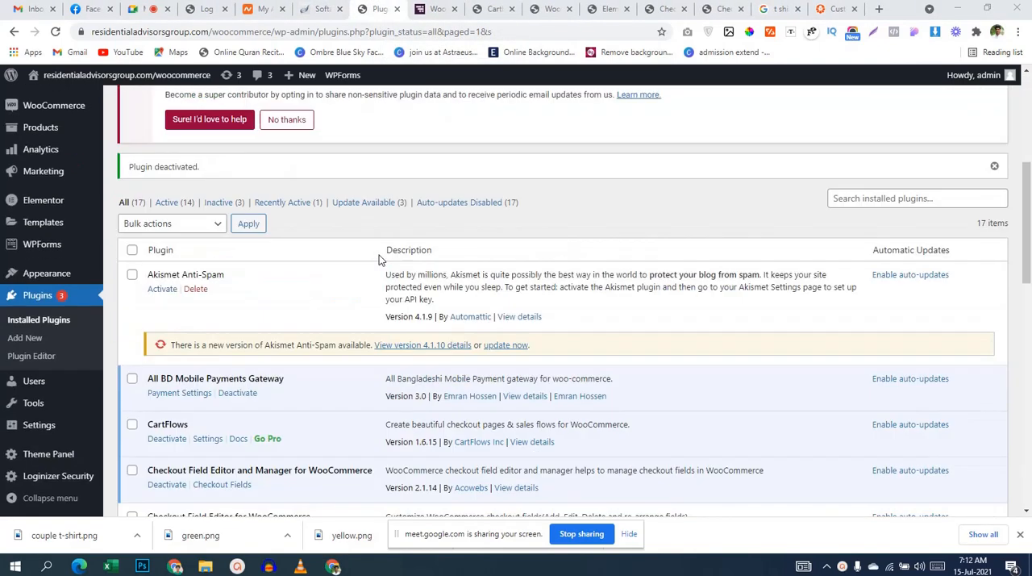
pyautogui.scroll(-8, 379, 255)
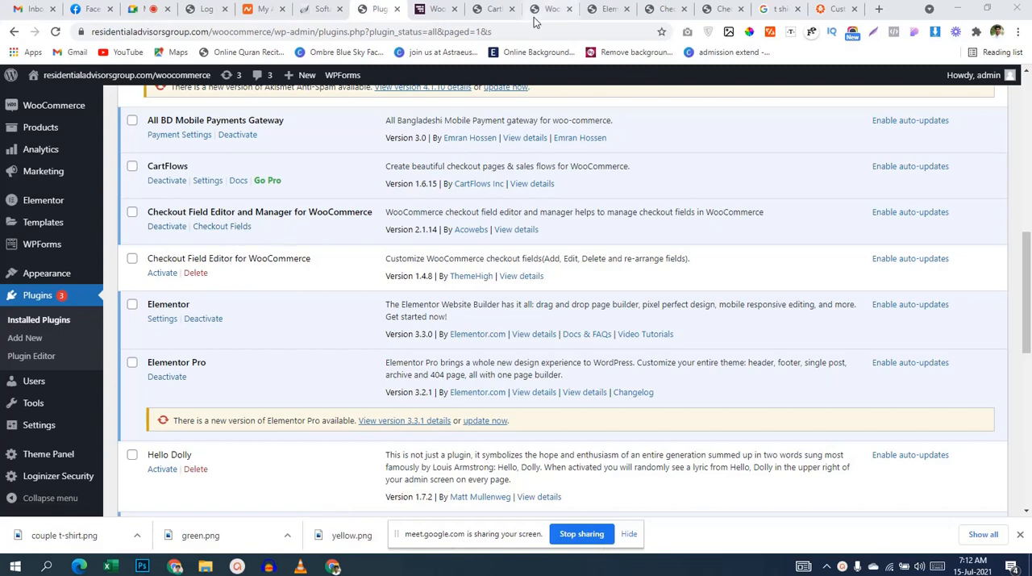
# Step: Return to the published CartFlows checkout page and reload it to check the checkout with the newly activated plugin
pyautogui.click(489, 12)
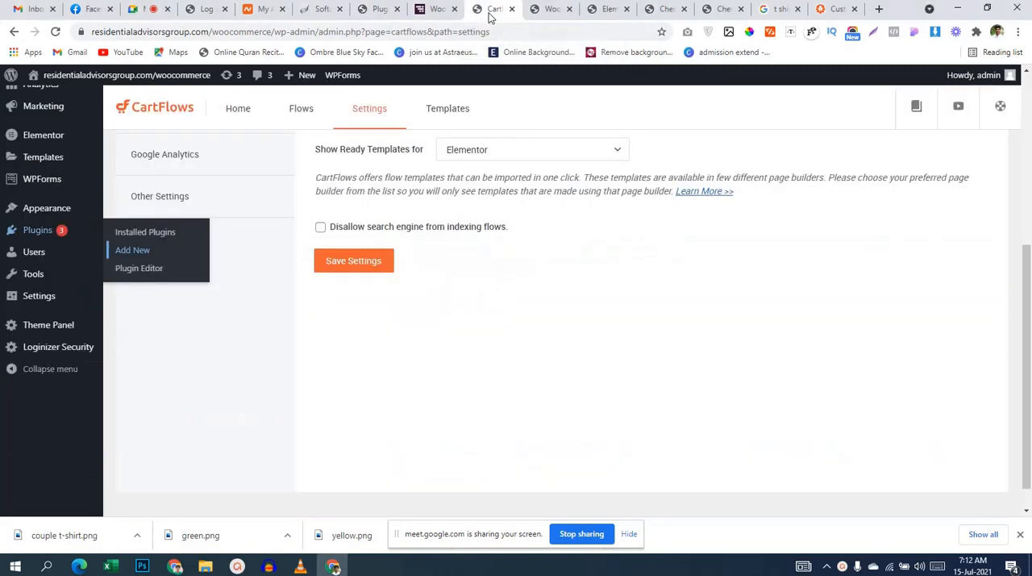
pyautogui.click(554, 9)
pyautogui.click(607, 9)
pyautogui.scroll(5, 563, 178)
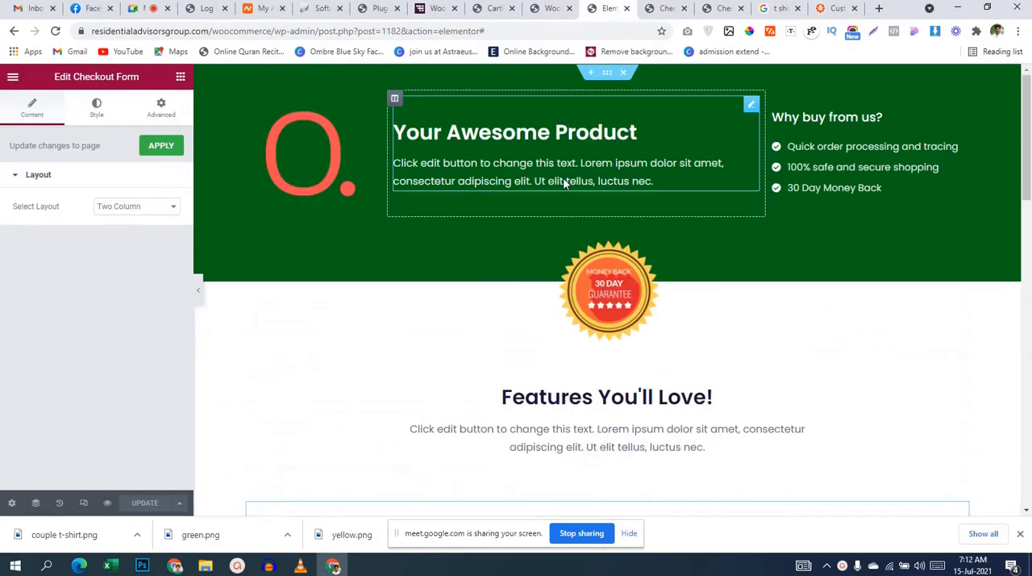
pyautogui.click(670, 8)
pyautogui.scroll(4, 305, 178)
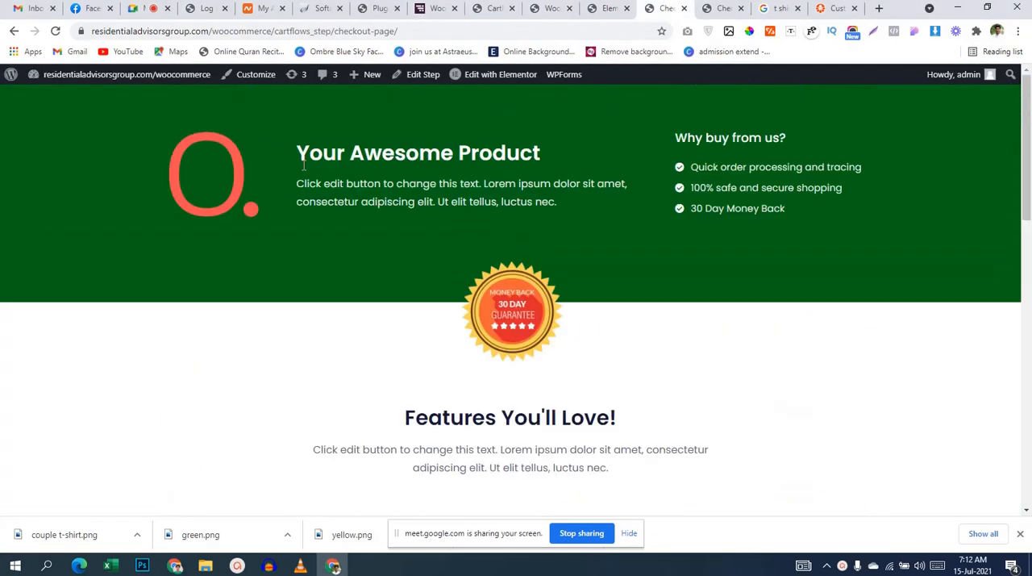
pyautogui.click(55, 31)
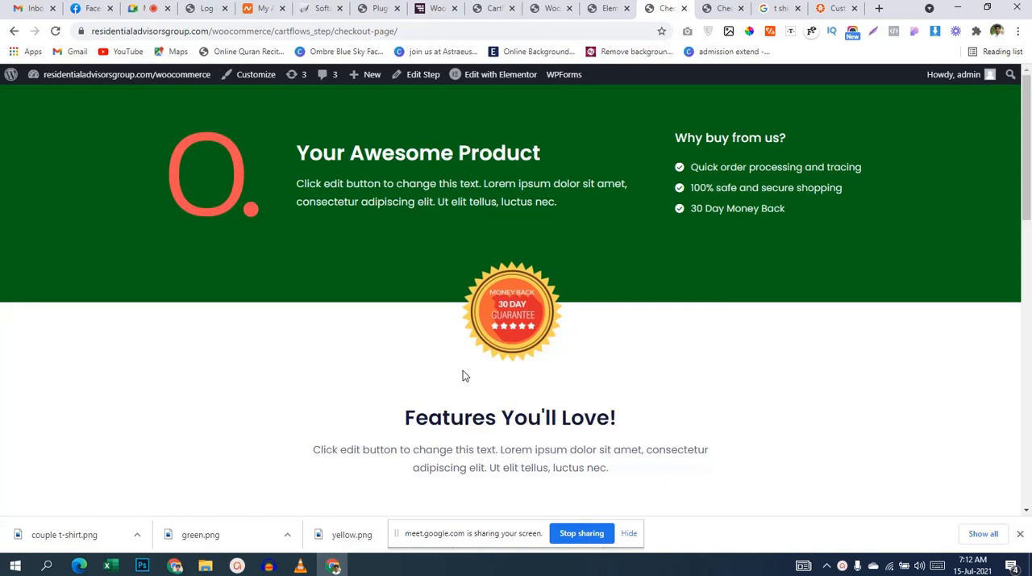
# Step: Reload the checkout form designer page, then load the site's wp-admin dashboard by trimming the address to /wp-admin/
pyautogui.click(551, 8)
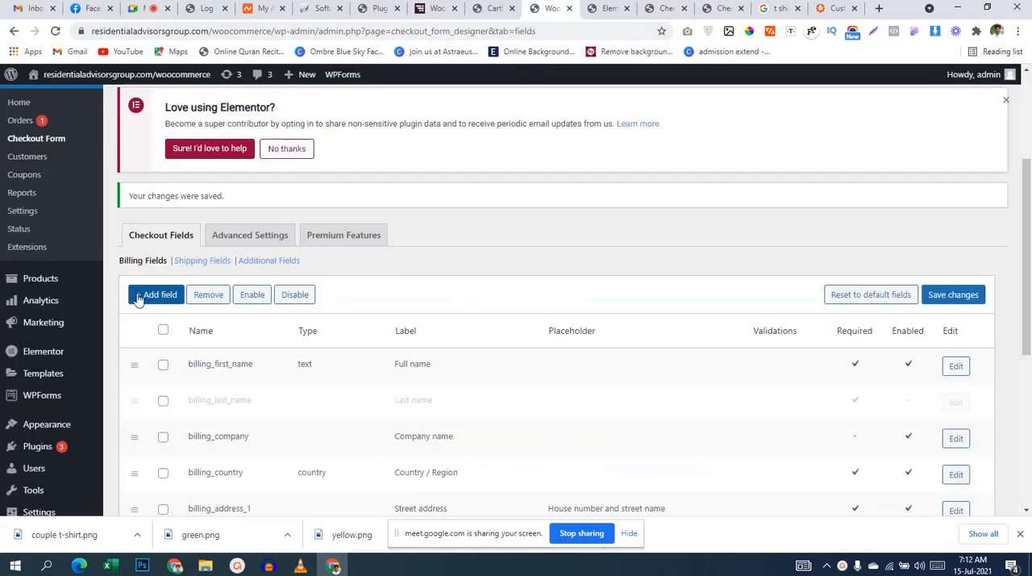
pyautogui.click(55, 32)
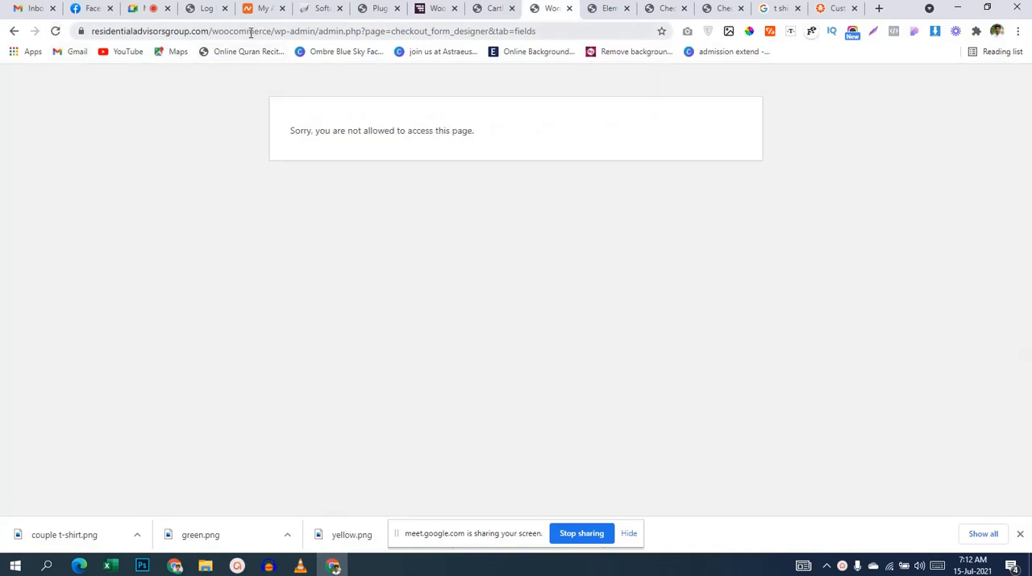
pyautogui.moveTo(321, 31); pyautogui.dragTo(566, 30)
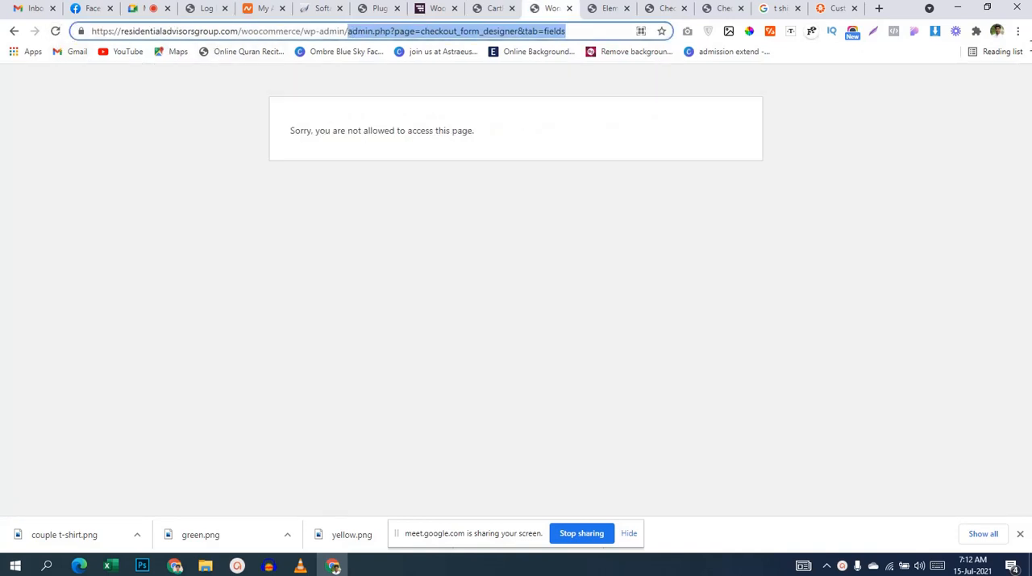
pyautogui.press('BackSpace')
pyautogui.press('Return')
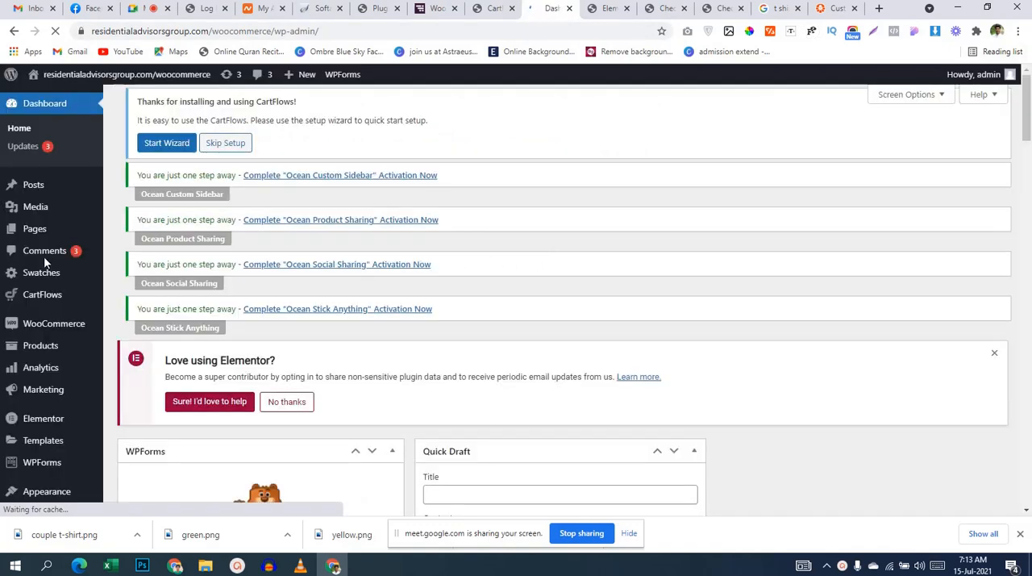
# Step: Open WooCommerce's Checkout Fields editor and bring the billing fields form into view
pyautogui.scroll(-2, 598, 272)
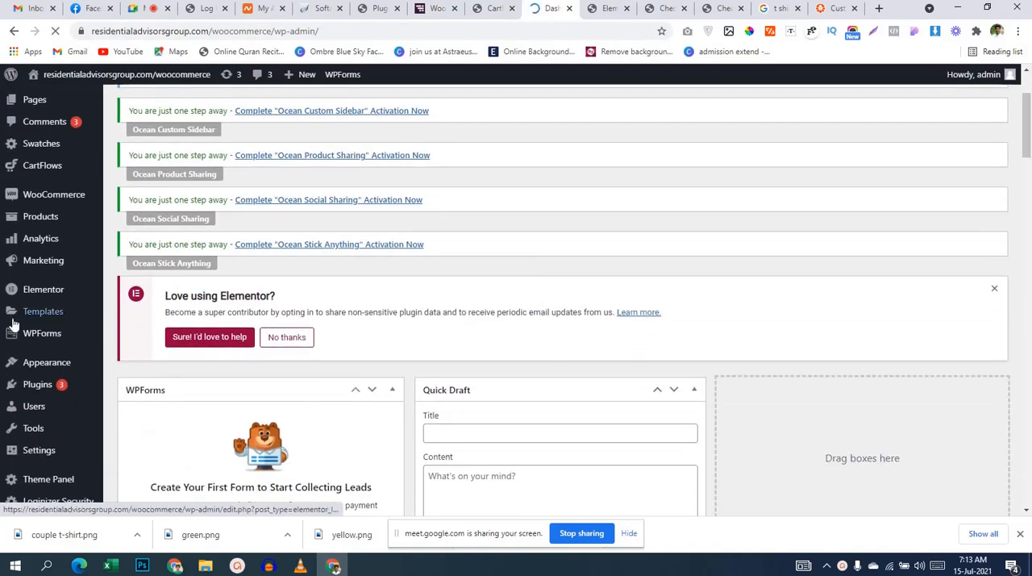
pyautogui.moveTo(47, 202)
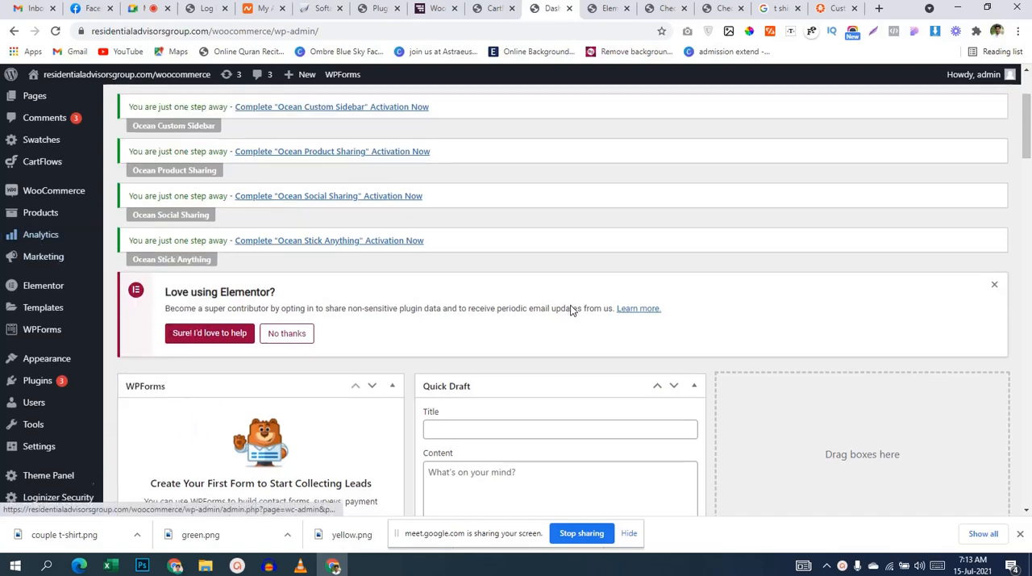
pyautogui.scroll(-5, 573, 307)
pyautogui.scroll(5, 575, 310)
pyautogui.scroll(2, 576, 306)
pyautogui.scroll(-4, 574, 309)
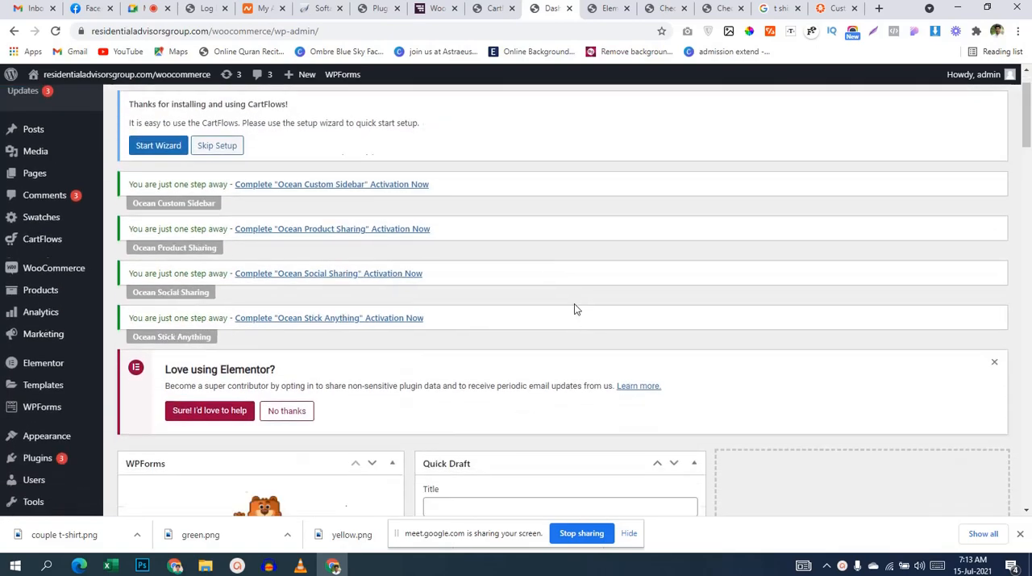
pyautogui.moveTo(77, 171)
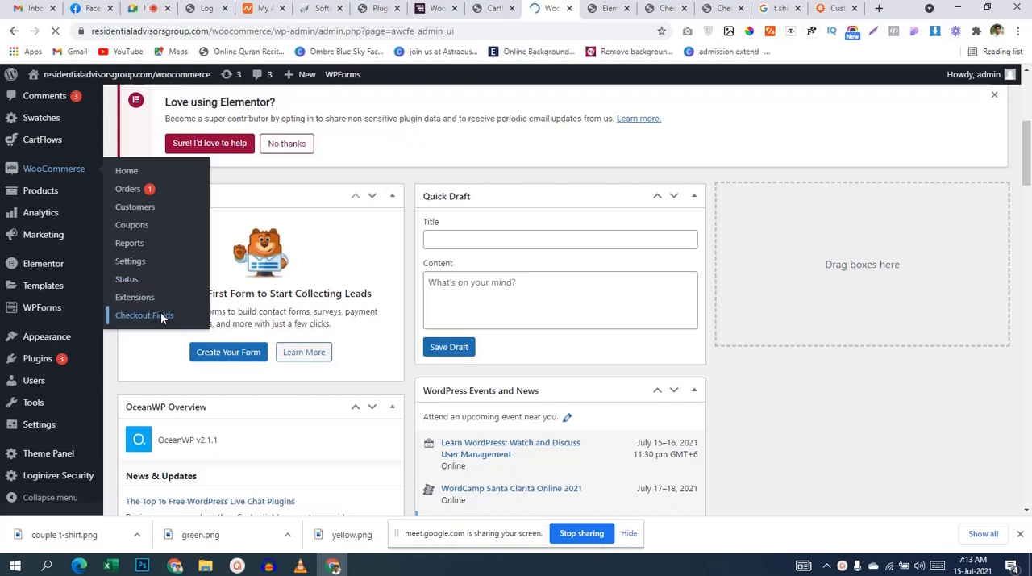
pyautogui.scroll(-3, 694, 267)
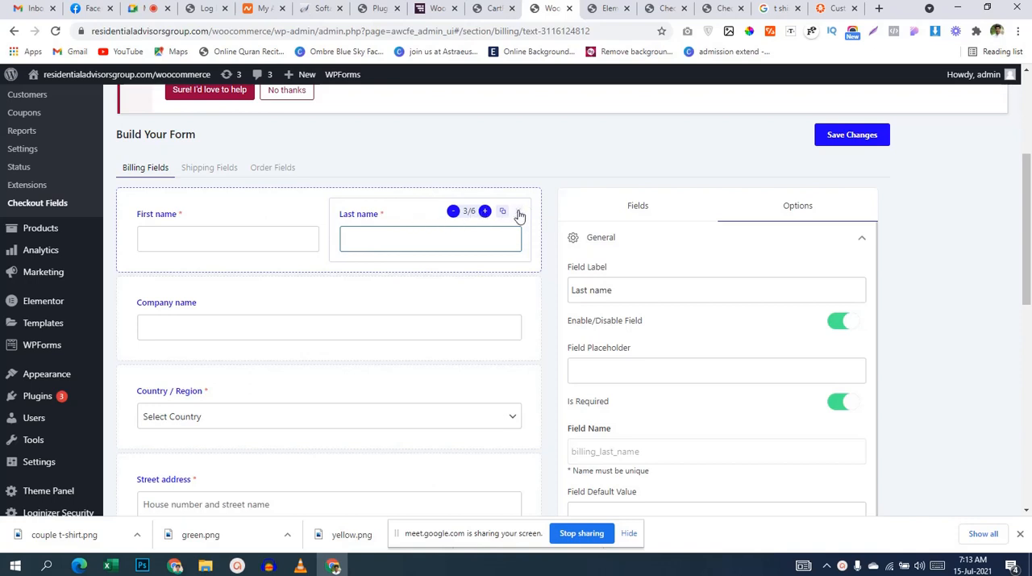
# Step: Move the Last name field out of the First name row into its own row directly below
pyautogui.moveTo(507, 235); pyautogui.dragTo(489, 237)
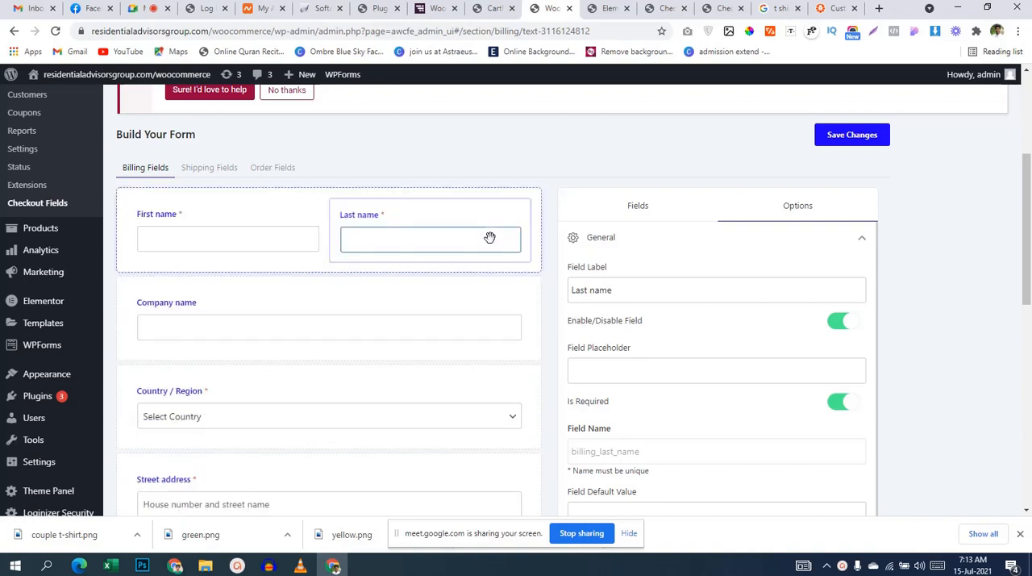
pyautogui.moveTo(385, 212); pyautogui.dragTo(230, 286)
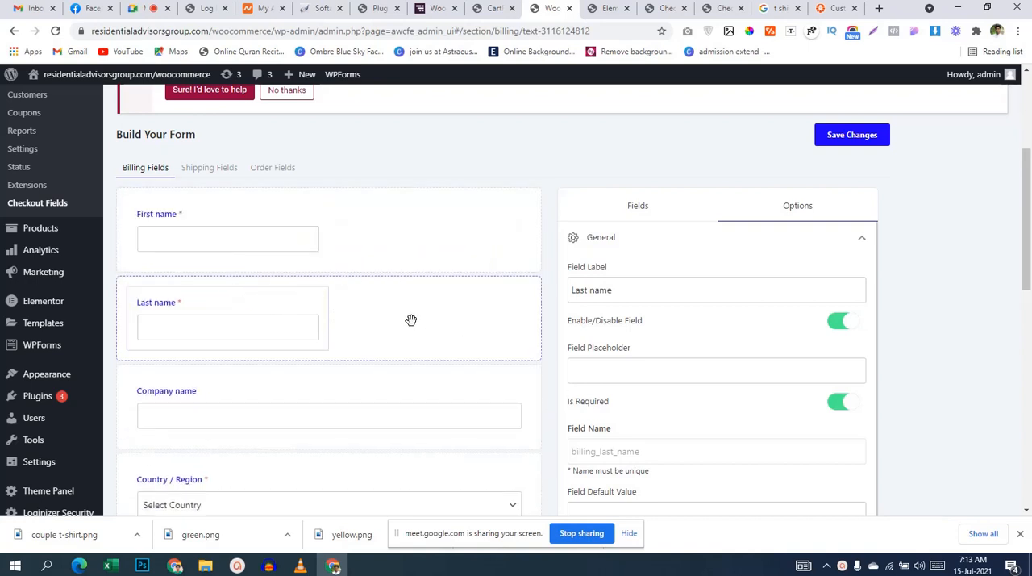
pyautogui.moveTo(213, 304)
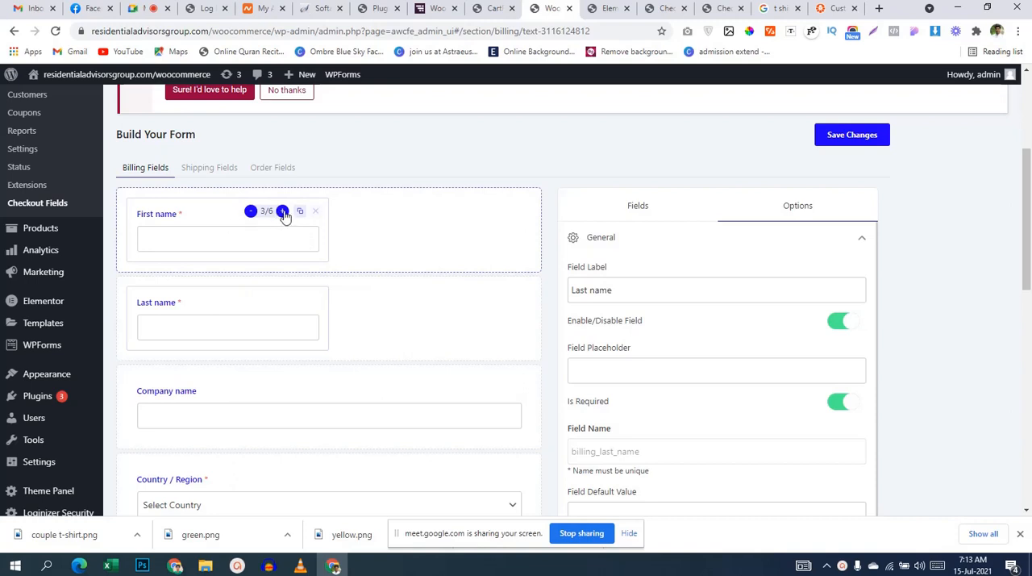
# Step: Widen the First name billing field to the full row and change its label to Full Name
pyautogui.click(282, 212)
pyautogui.click(308, 232)
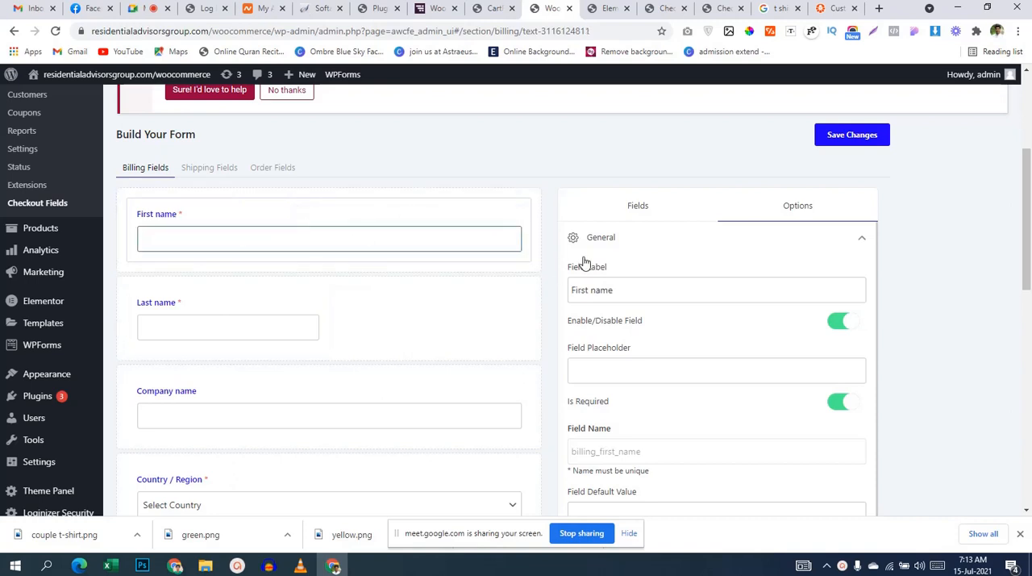
pyautogui.tripleClick(631, 288)
pyautogui.write('Full')
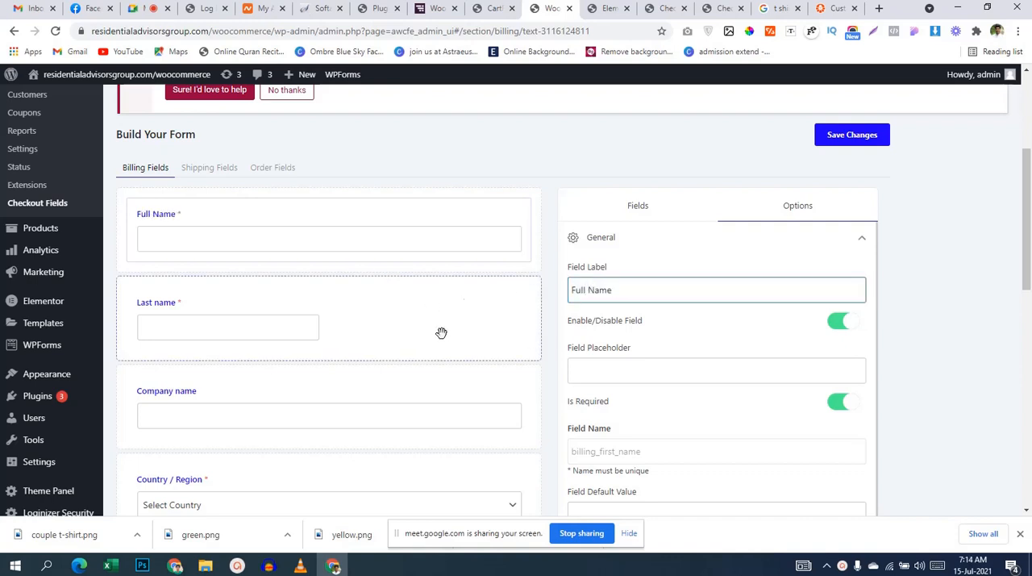
pyautogui.scroll(-1, 684, 325)
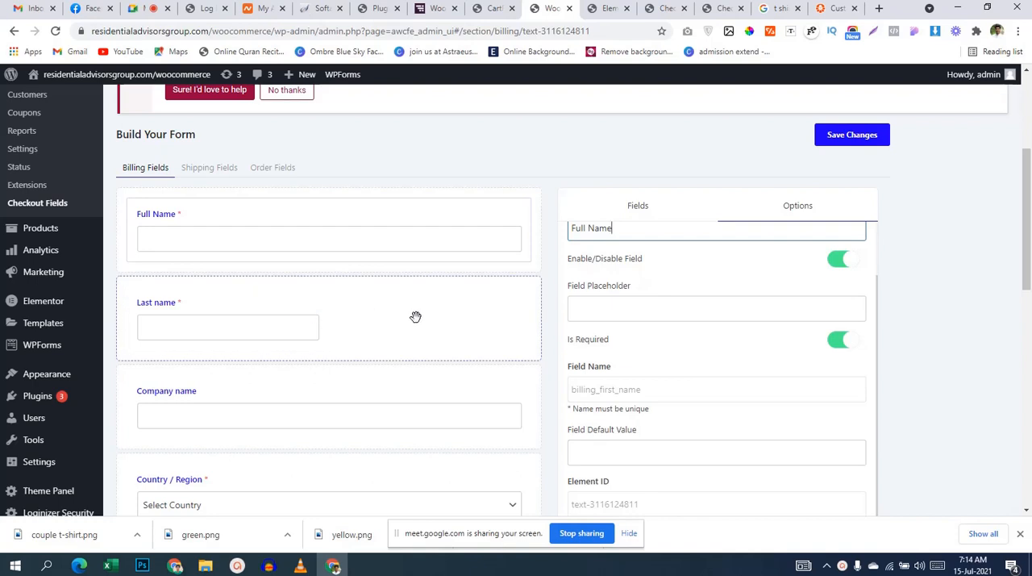
# Step: Disable the Last name and Company name billing fields
pyautogui.click(249, 319)
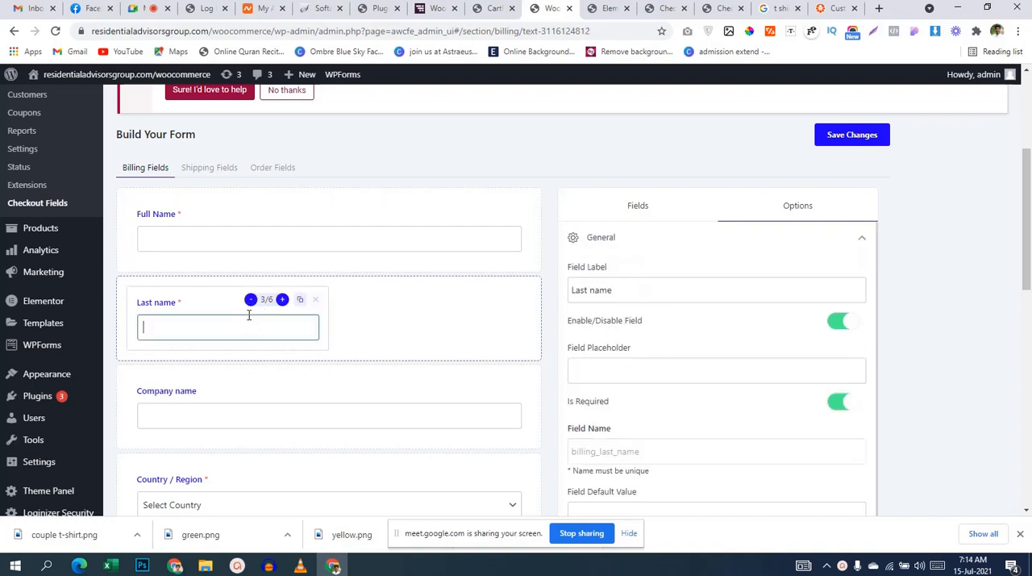
pyautogui.click(833, 327)
pyautogui.scroll(-1, 707, 336)
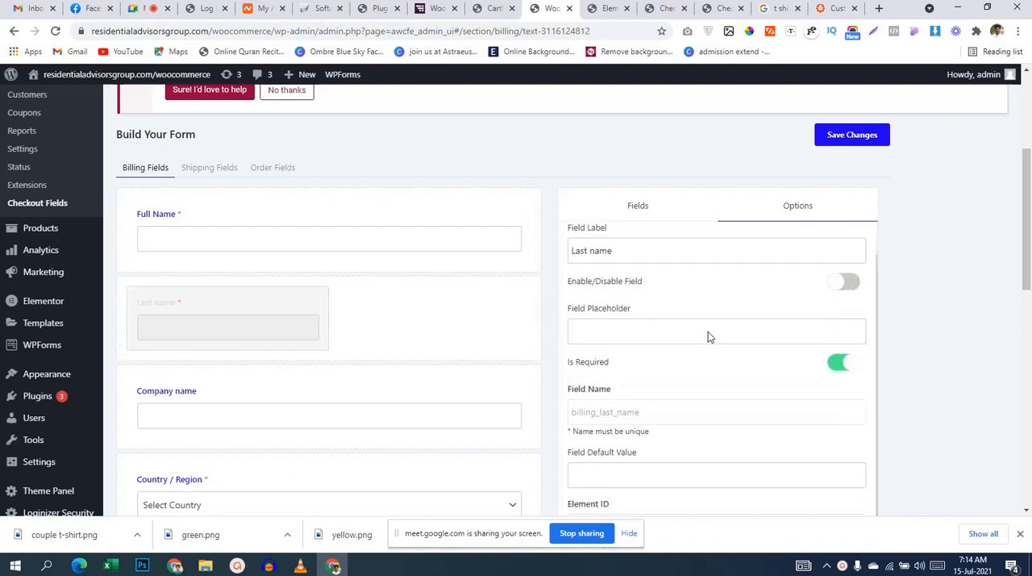
pyautogui.scroll(-2, 242, 274)
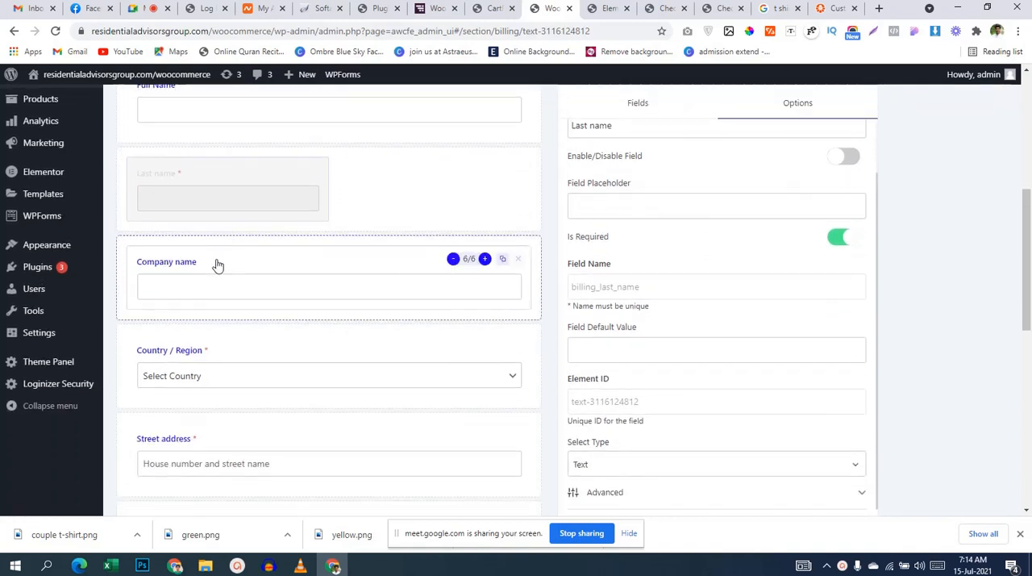
pyautogui.click(297, 265)
pyautogui.click(843, 226)
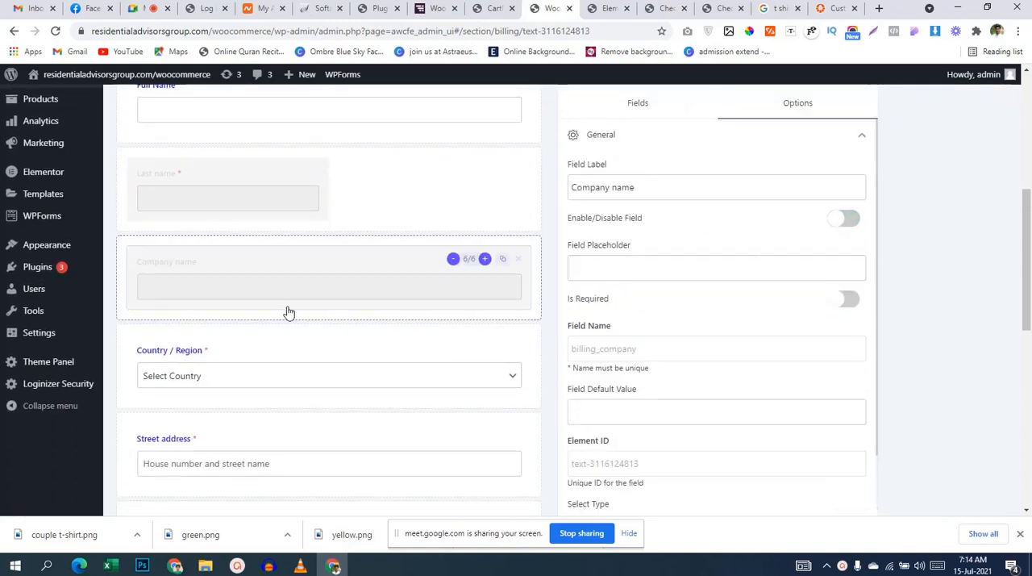
pyautogui.scroll(-1, 288, 315)
pyautogui.click(341, 293)
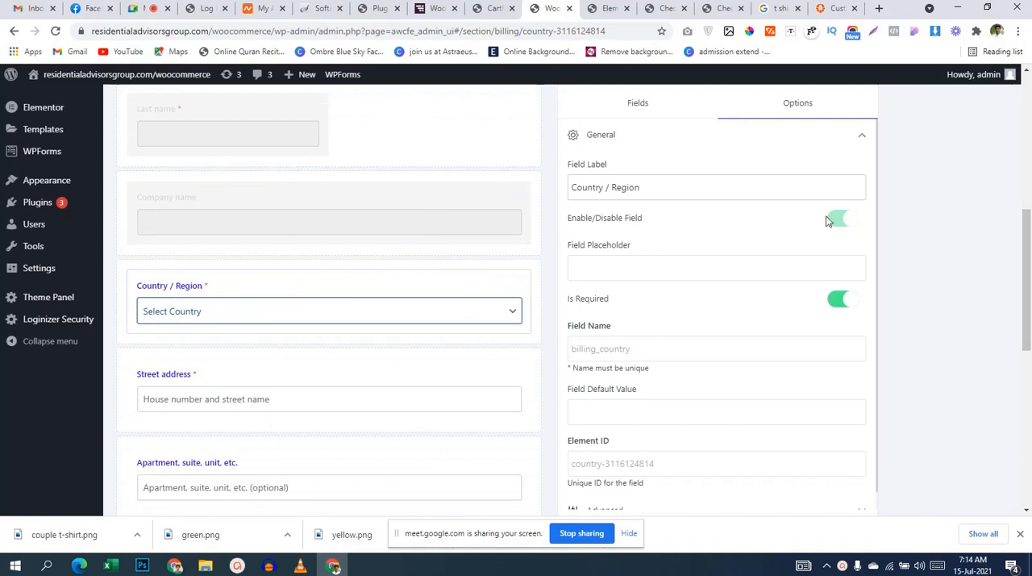
pyautogui.click(837, 306)
pyautogui.click(851, 304)
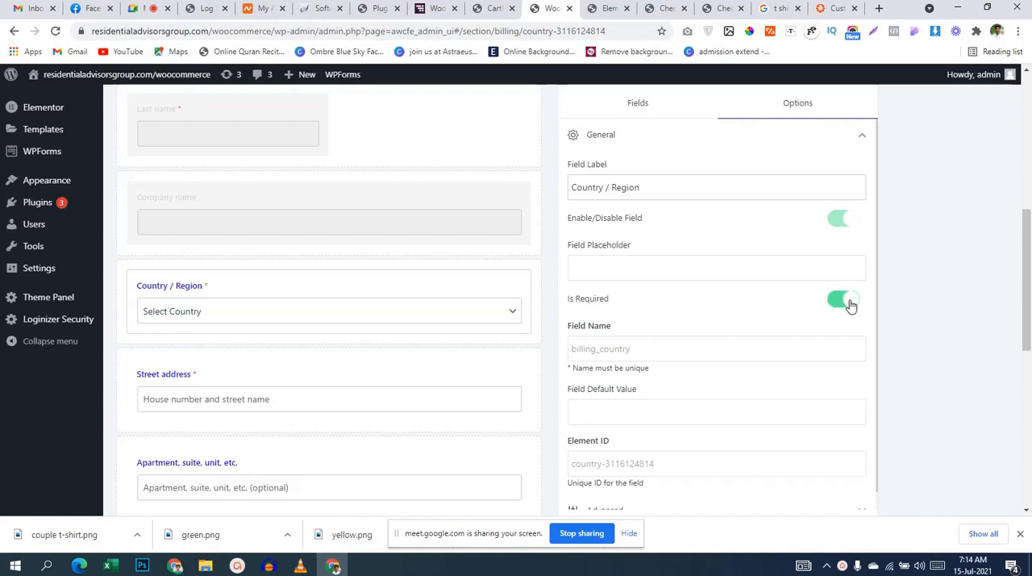
# Step: Disable the Street address and the Apartment, suite, unit, etc. billing fields
pyautogui.scroll(-1, 333, 313)
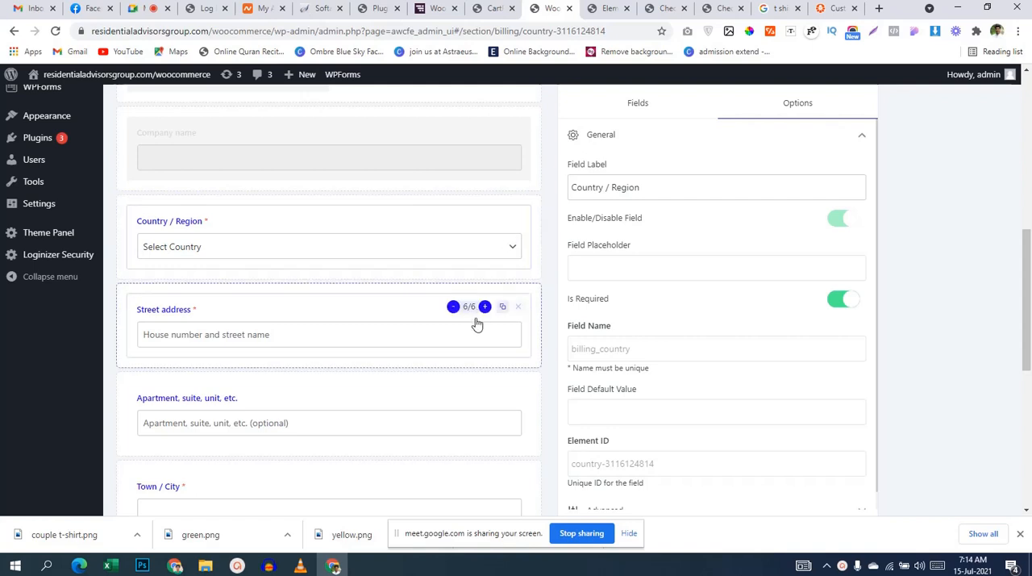
pyautogui.click(518, 307)
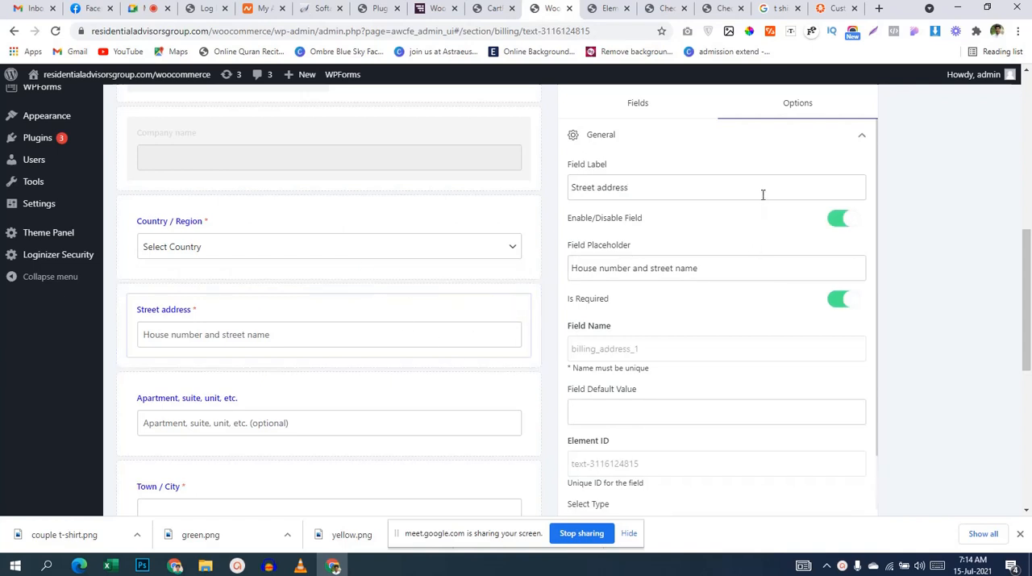
pyautogui.click(836, 228)
pyautogui.scroll(-1, 199, 369)
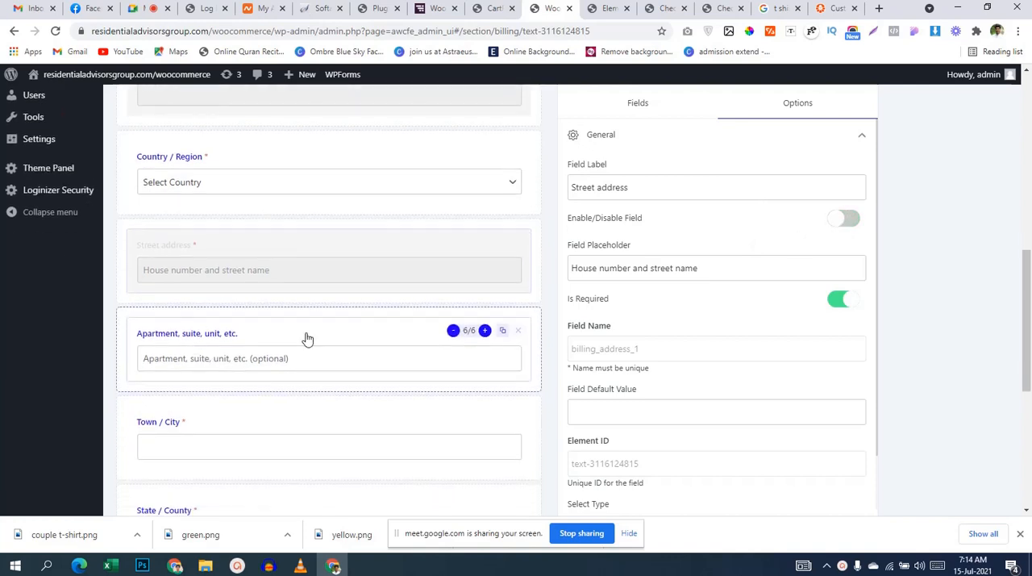
pyautogui.click(309, 355)
pyautogui.click(837, 219)
# Step: Disable the State / County billing field
pyautogui.scroll(-3, 190, 407)
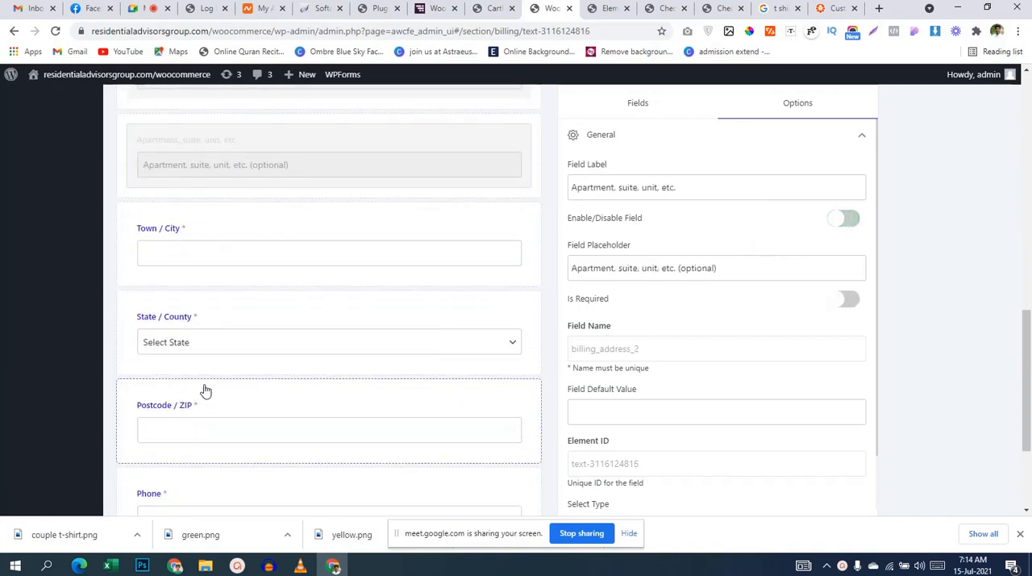
pyautogui.click(275, 316)
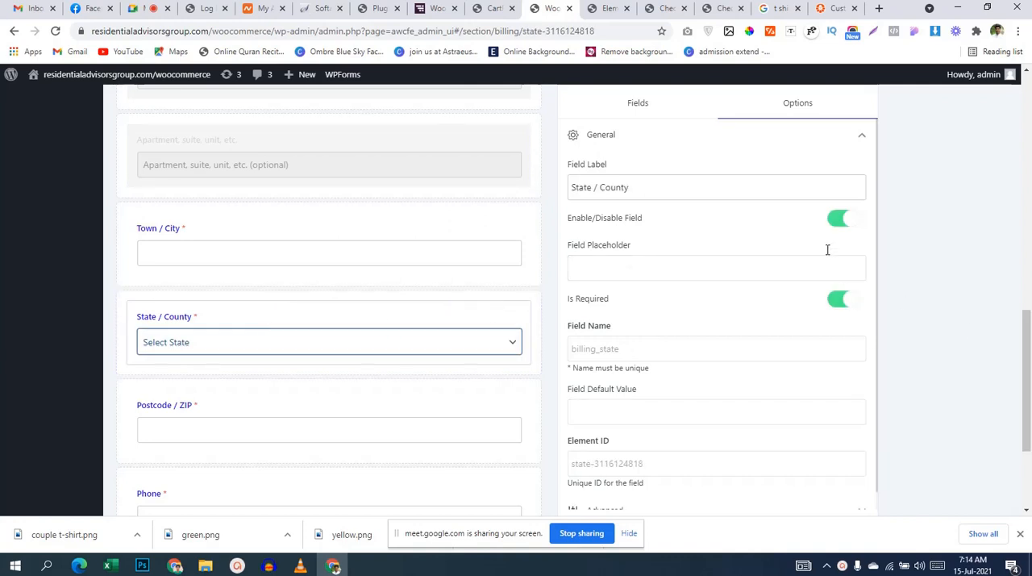
pyautogui.click(844, 228)
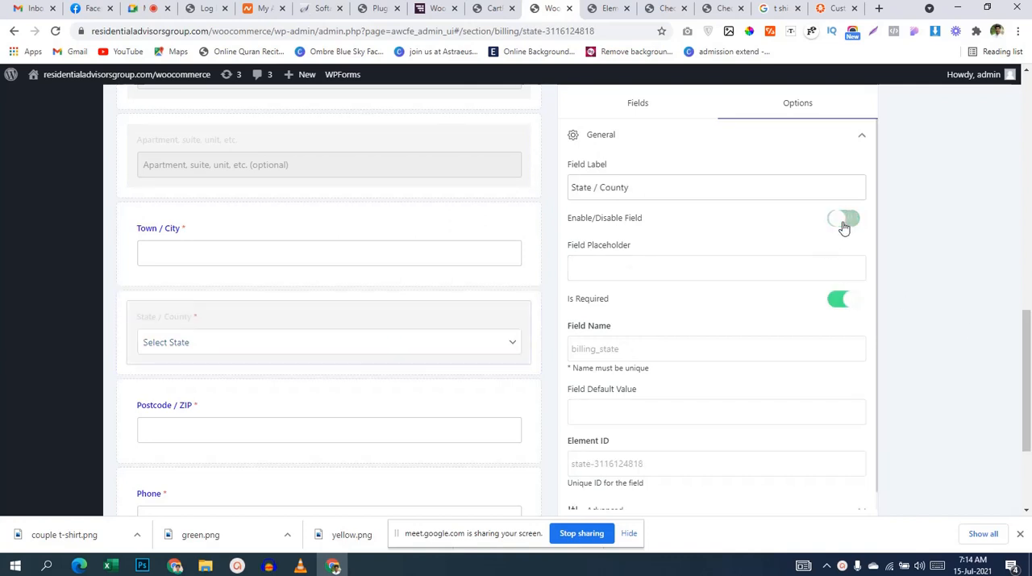
# Step: Move the Phone field up the billing form so that it sits directly below Full Name
pyautogui.scroll(-2, 369, 396)
pyautogui.scroll(-1, 283, 417)
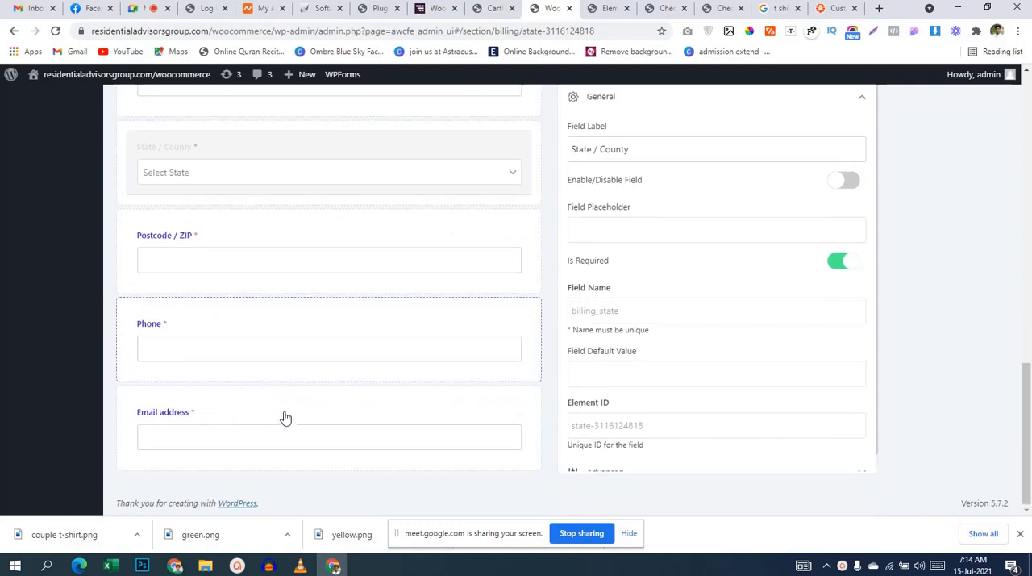
pyautogui.scroll(8, 288, 462)
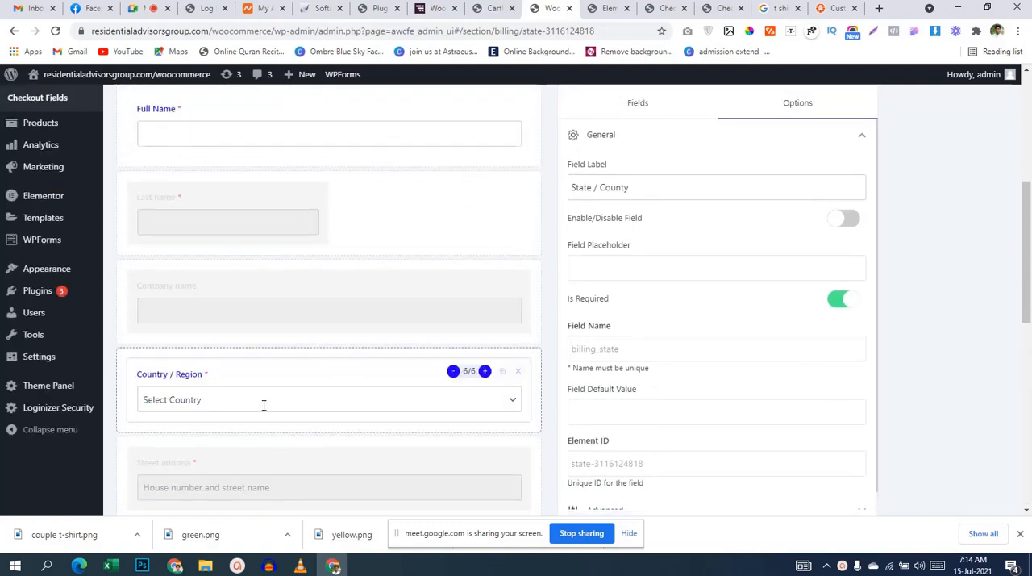
pyautogui.scroll(-2, 263, 406)
pyautogui.scroll(3, 262, 411)
pyautogui.scroll(-1, 263, 411)
pyautogui.scroll(-7, 263, 410)
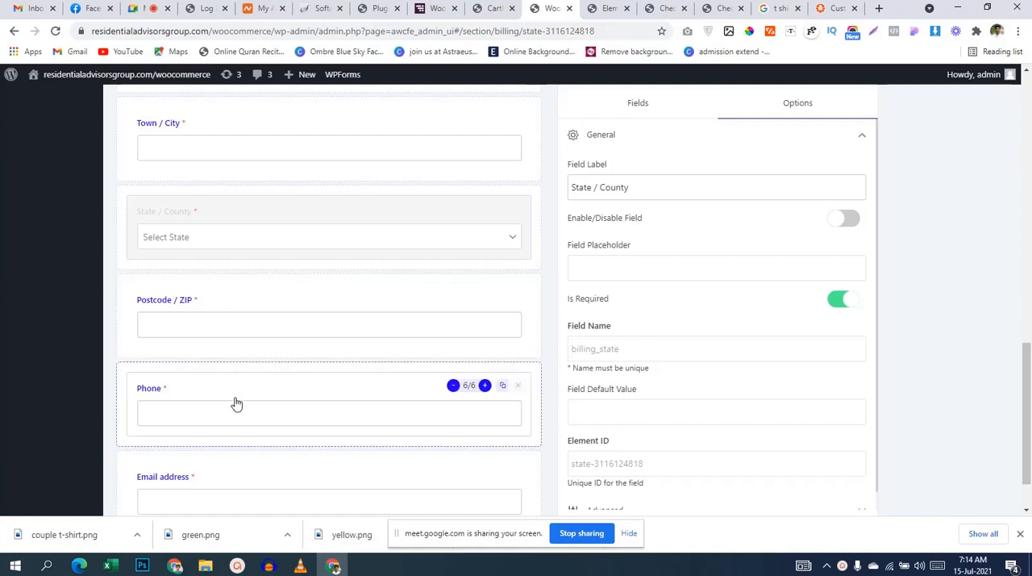
pyautogui.moveTo(235, 400); pyautogui.dragTo(246, 229)
# Step: Move the Email address field up to directly below Phone and save the checkout form changes
pyautogui.scroll(-7, 251, 274)
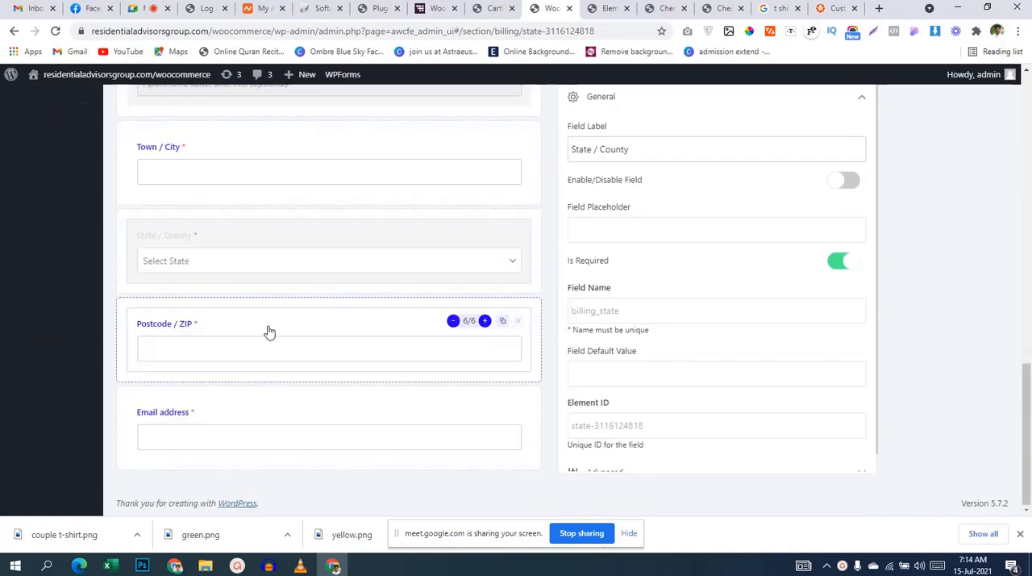
pyautogui.click(251, 430)
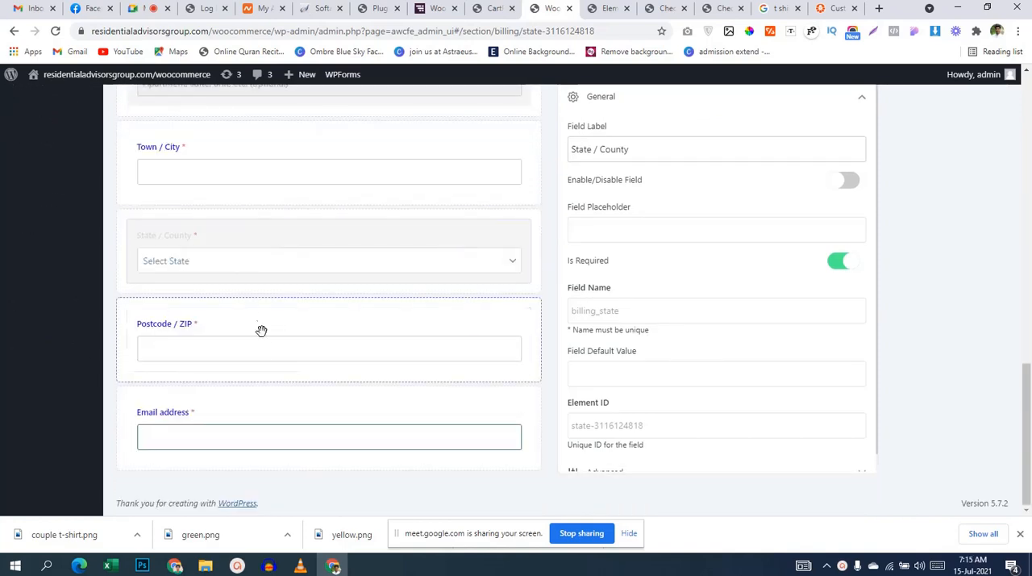
pyautogui.moveTo(295, 404); pyautogui.dragTo(299, 284)
pyautogui.scroll(1, 325, 219)
pyautogui.scroll(-1, 326, 213)
pyautogui.scroll(2, 347, 216)
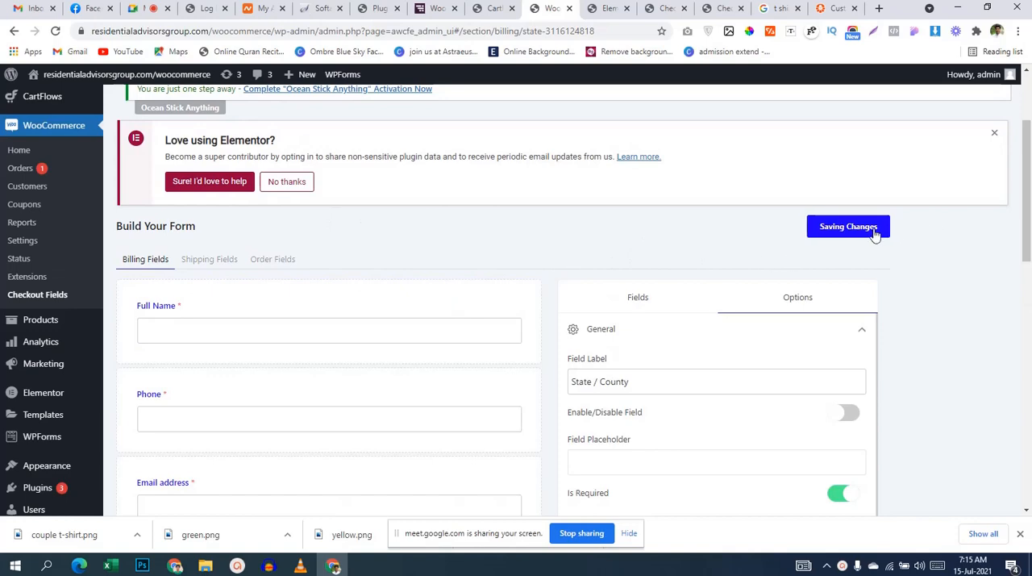
pyautogui.scroll(2, 564, 346)
pyautogui.scroll(-15, 562, 349)
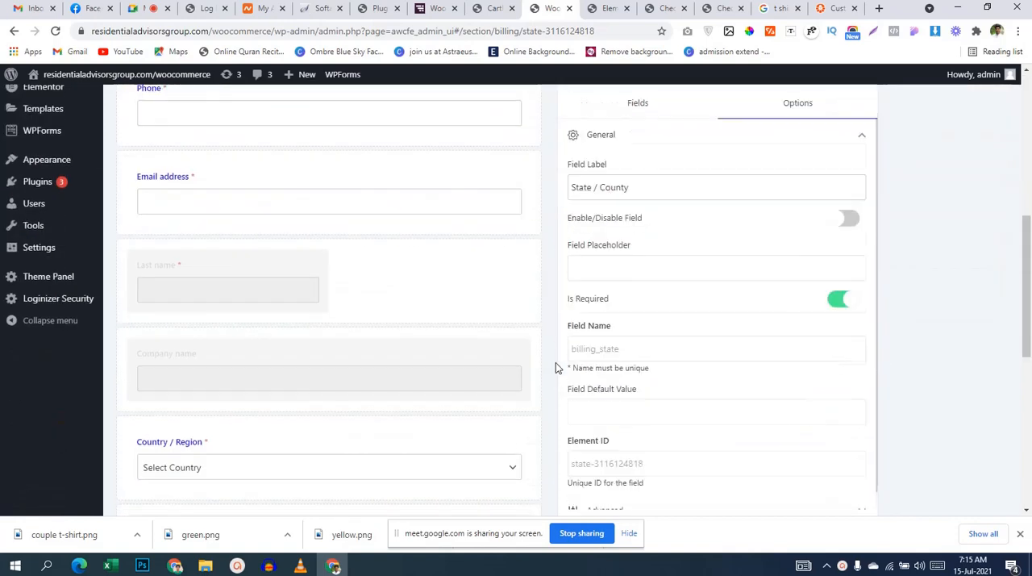
pyautogui.scroll(10, 420, 378)
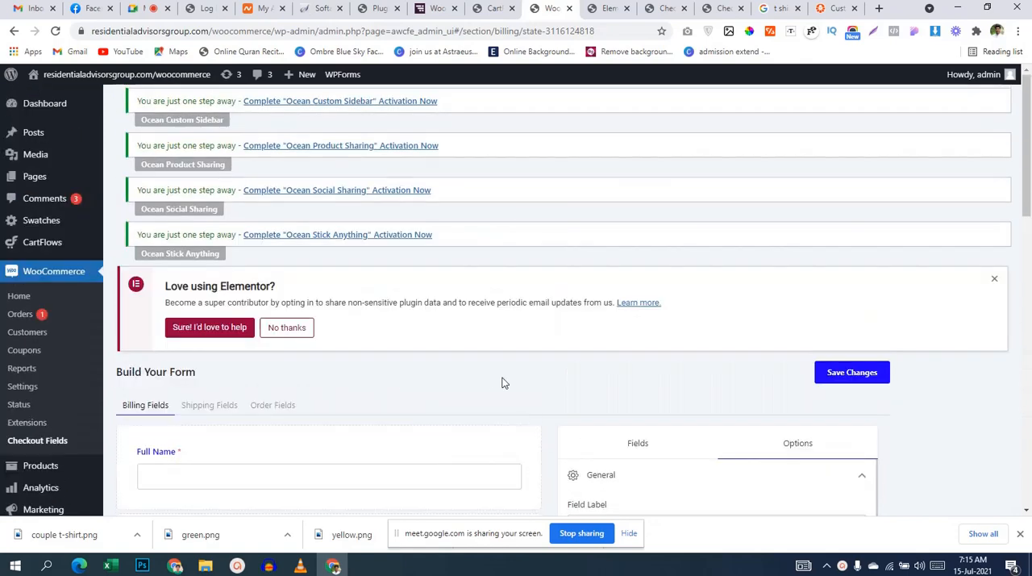
# Step: Reload the live CartFlows checkout page and examine its billing details, order notes and payment options
pyautogui.click(603, 11)
pyautogui.click(668, 9)
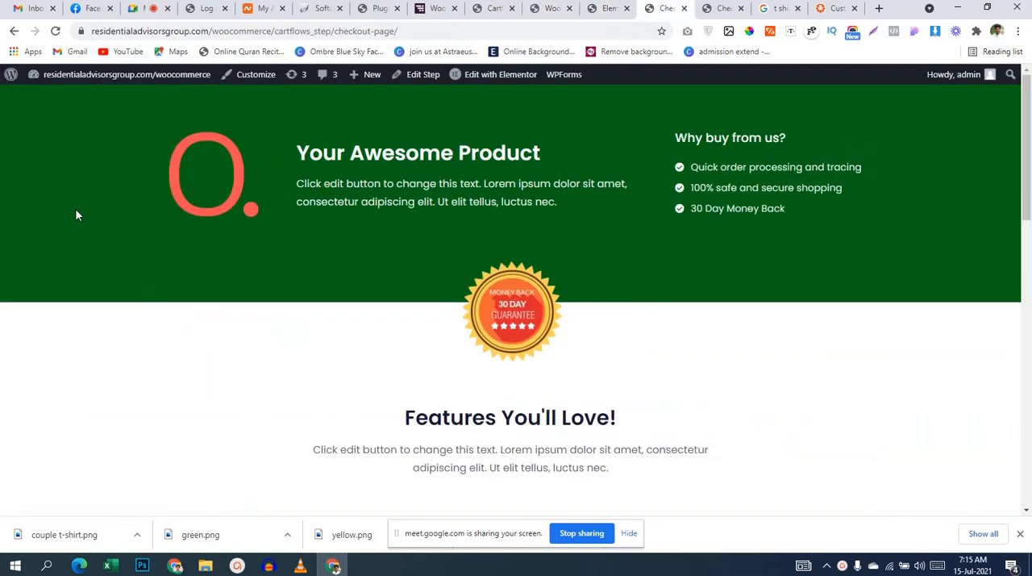
pyautogui.scroll(-5, 581, 278)
pyautogui.scroll(5, 581, 277)
pyautogui.scroll(-5, 583, 283)
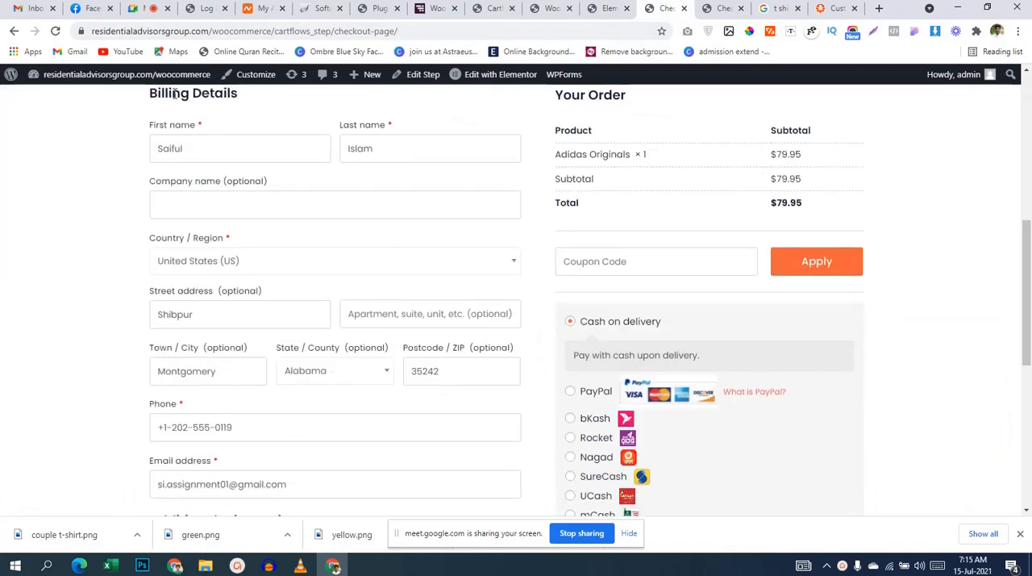
pyautogui.scroll(5, 507, 275)
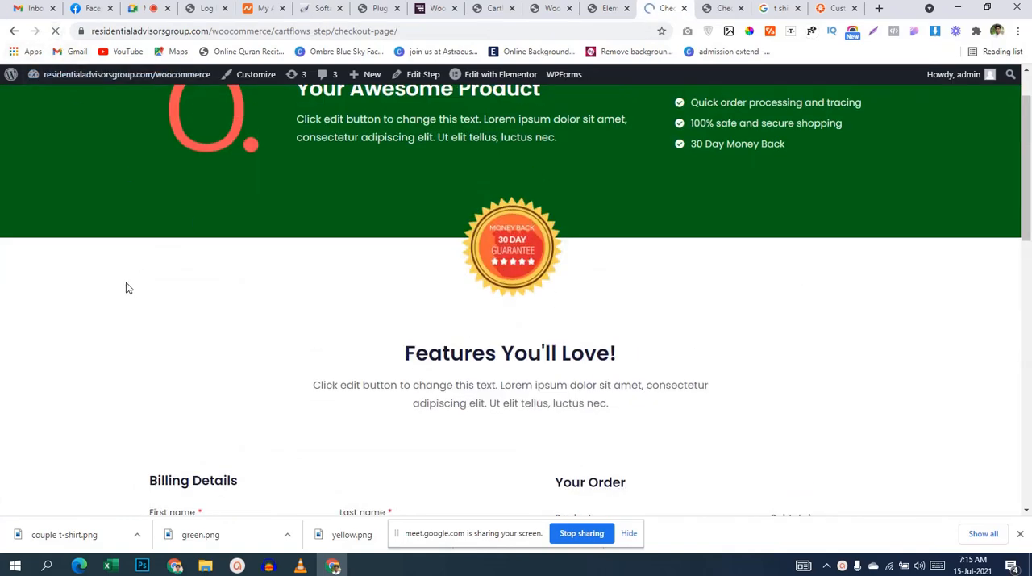
pyautogui.scroll(-1, 122, 277)
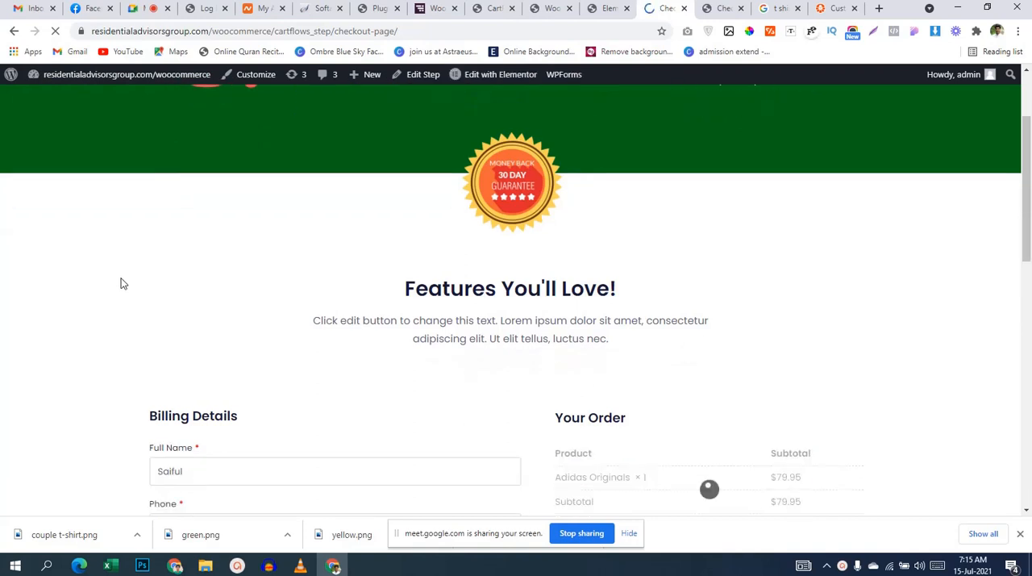
pyautogui.scroll(-3, 122, 283)
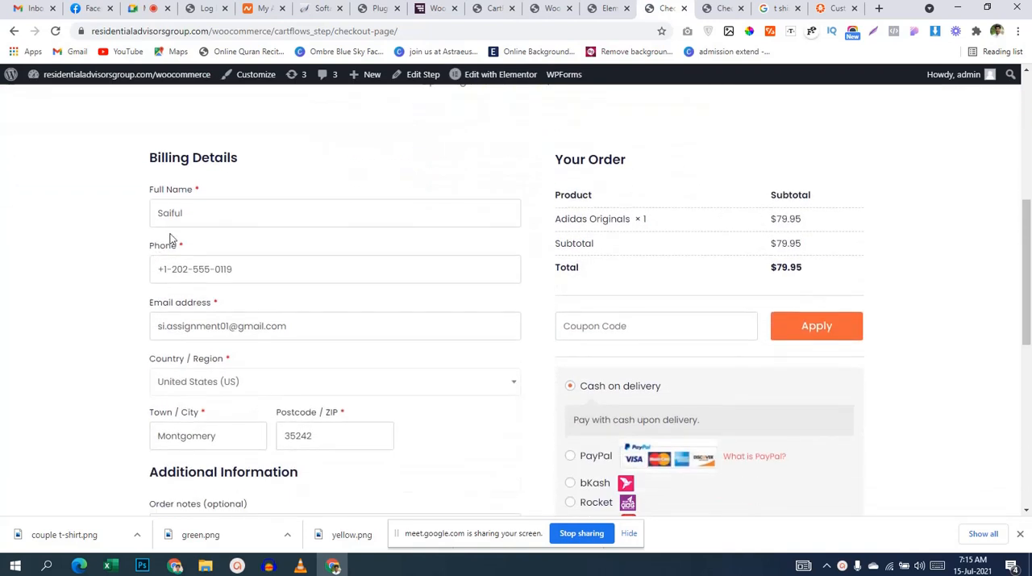
pyautogui.scroll(-2, 277, 291)
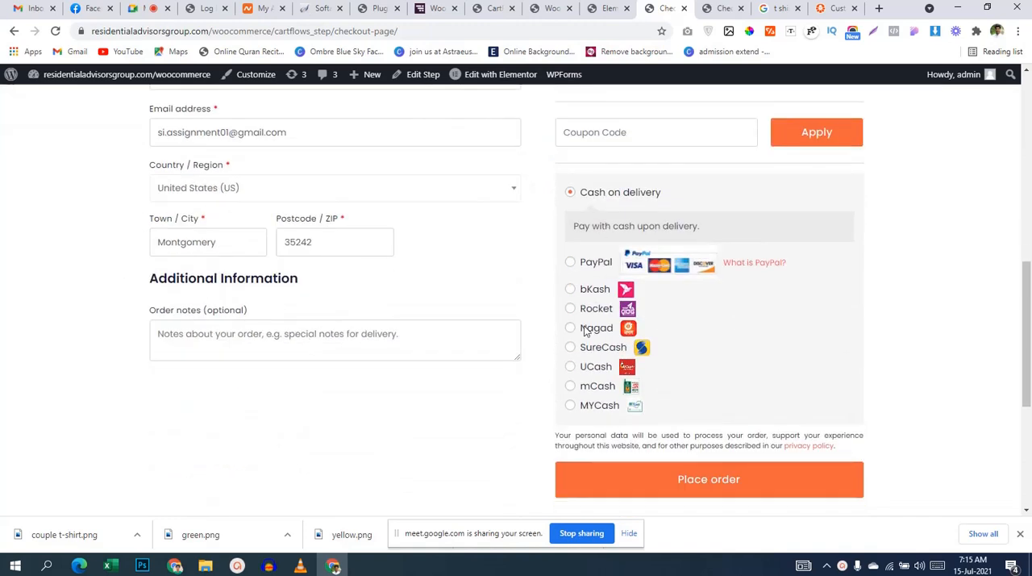
pyautogui.moveTo(519, 355); pyautogui.dragTo(502, 389)
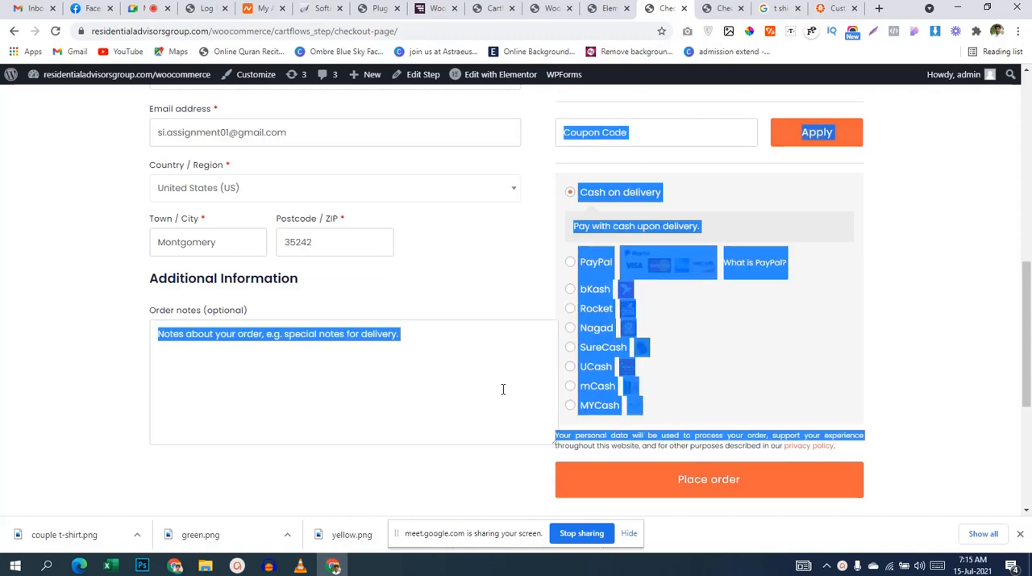
pyautogui.click(501, 390)
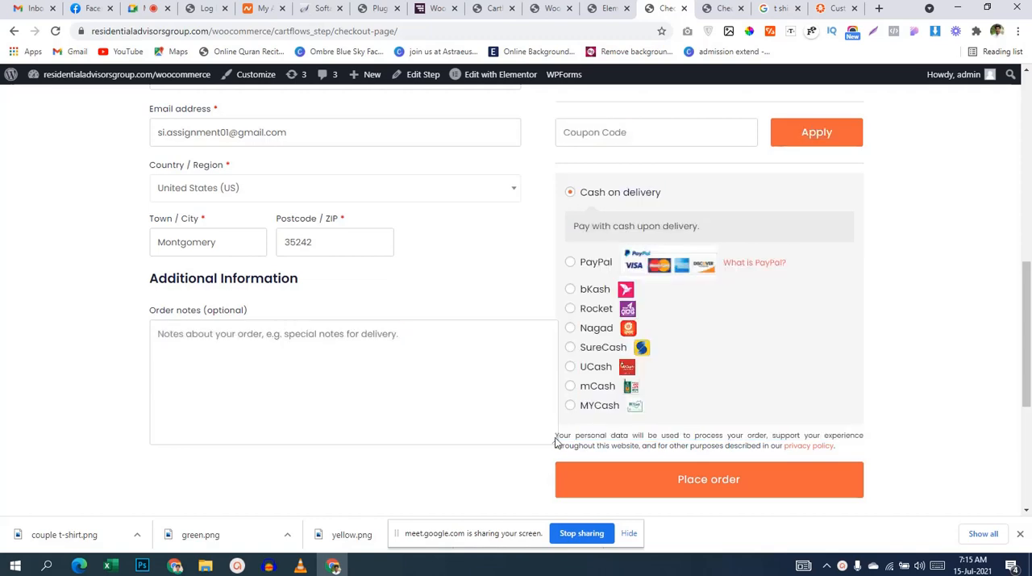
pyautogui.moveTo(556, 440); pyautogui.dragTo(493, 350)
# Step: Return to the Checkout Fields editor and review the order and enabled state of the billing fields
pyautogui.click(622, 16)
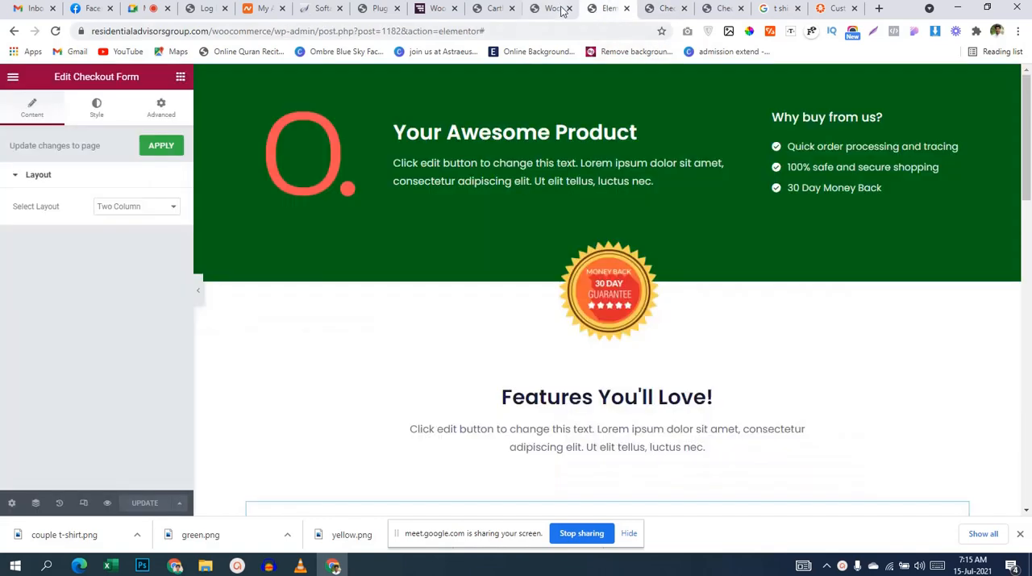
pyautogui.click(550, 10)
pyautogui.scroll(-5, 660, 283)
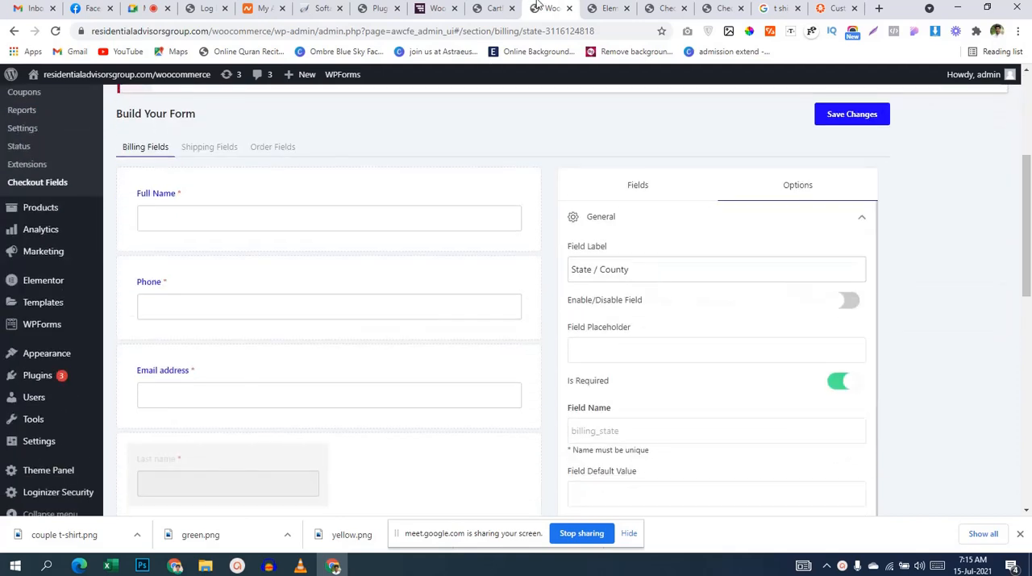
pyautogui.scroll(-2, 479, 246)
pyautogui.scroll(-4, 480, 247)
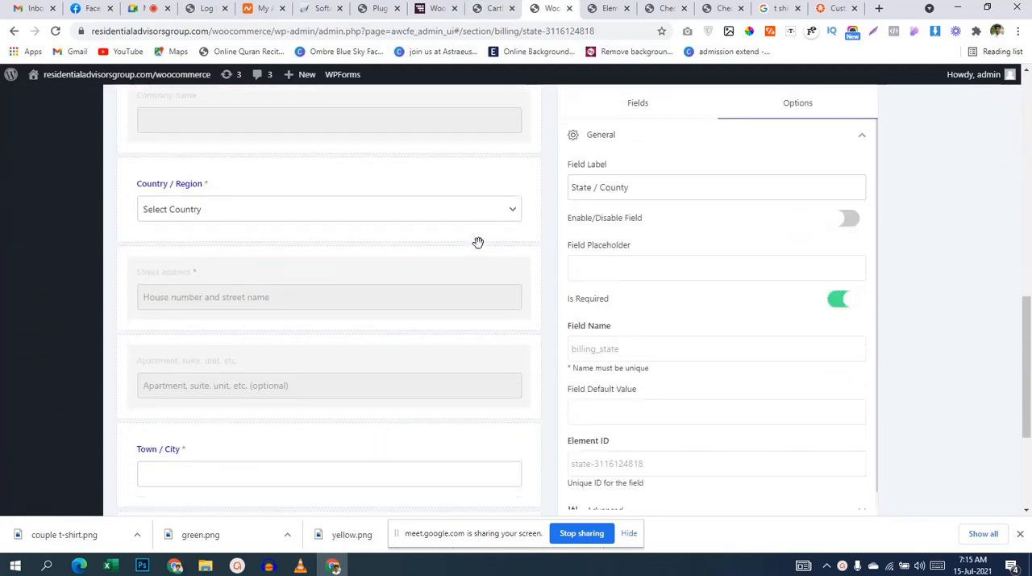
pyautogui.scroll(5, 479, 245)
pyautogui.scroll(1, 479, 246)
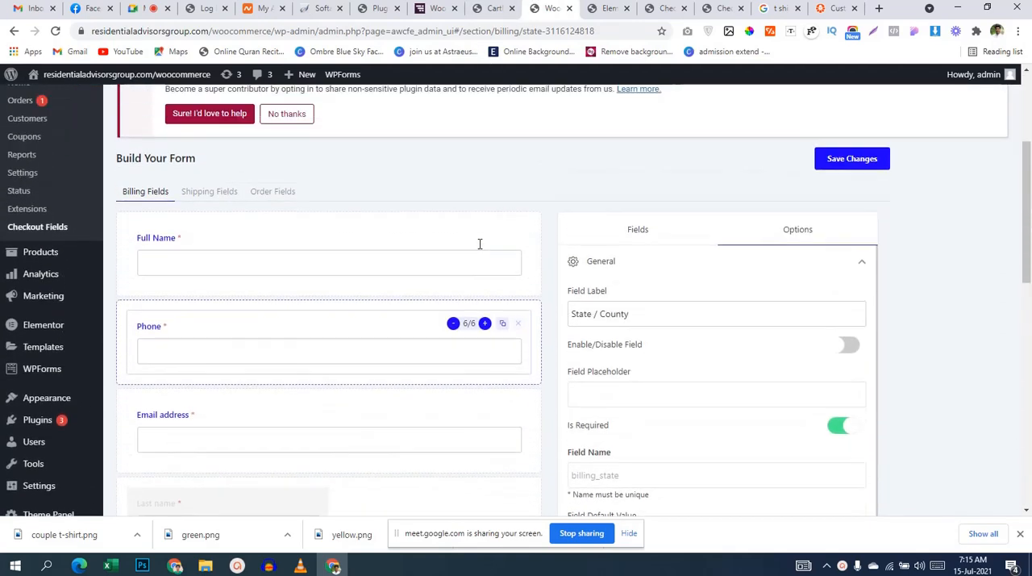
# Step: Look through the shipping fields of the checkout form and show the field types available for adding
pyautogui.doubleClick(160, 194)
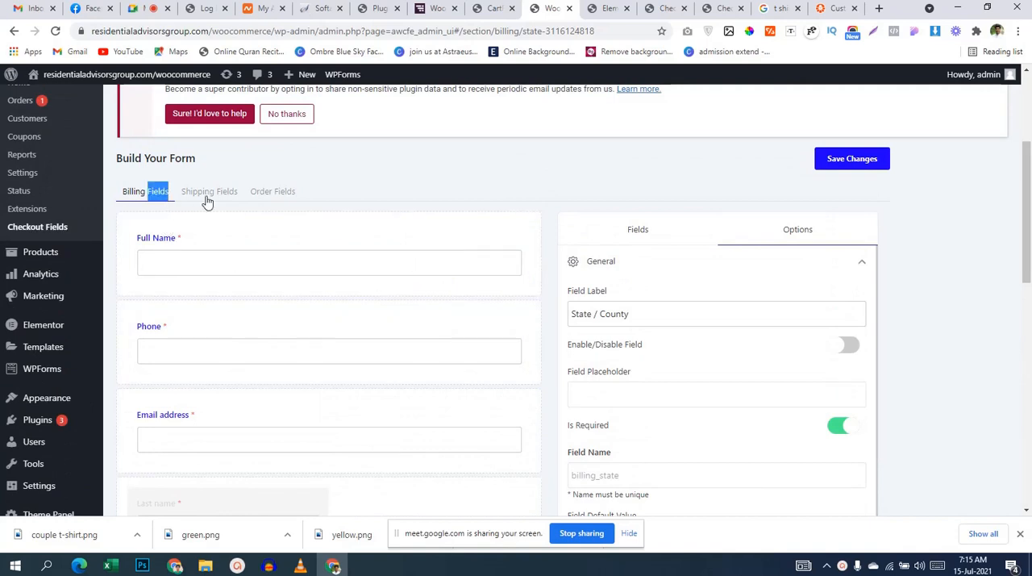
pyautogui.click(211, 197)
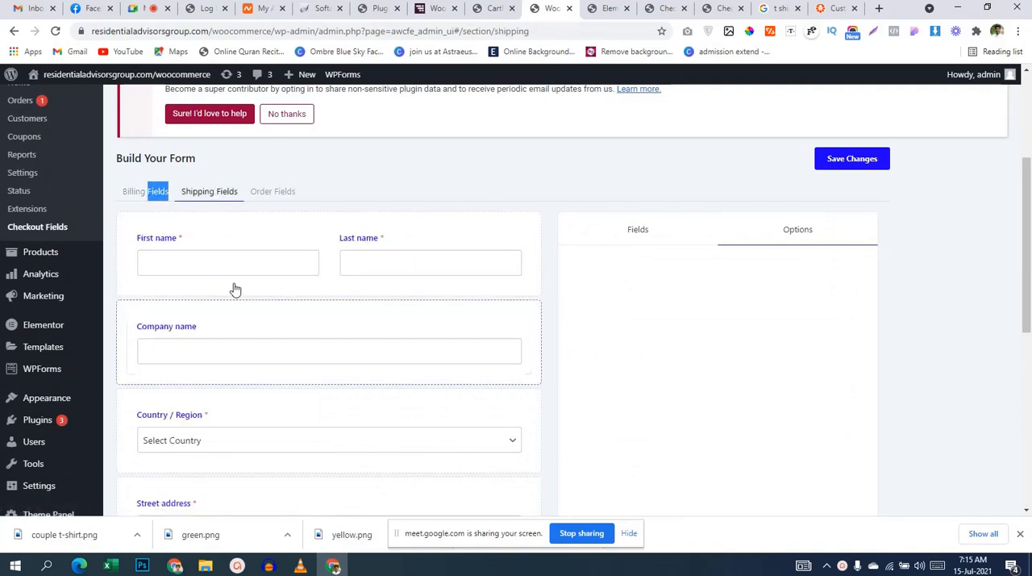
pyautogui.click(233, 200)
pyautogui.scroll(-5, 313, 280)
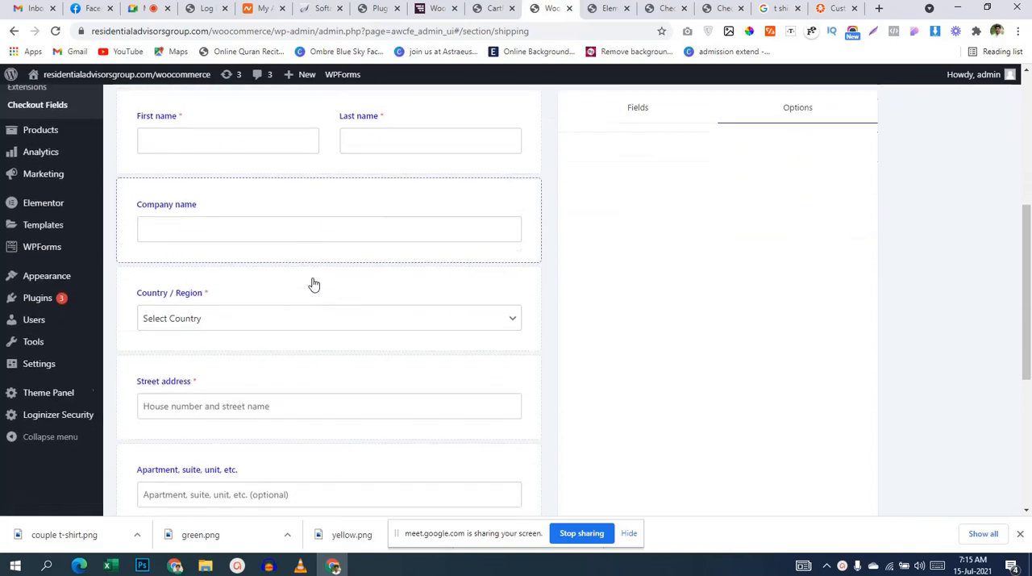
pyautogui.scroll(5, 314, 281)
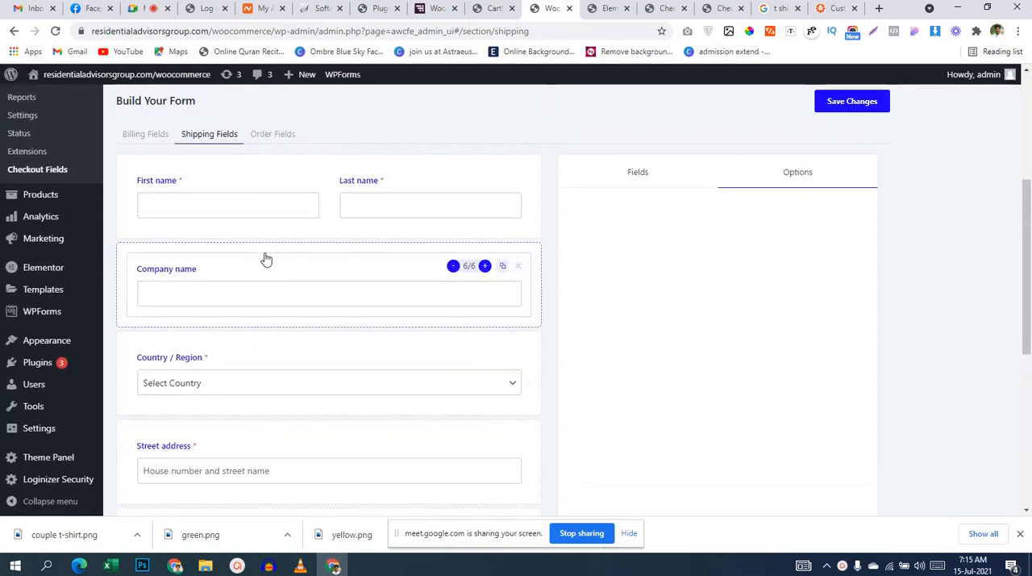
pyautogui.click(628, 185)
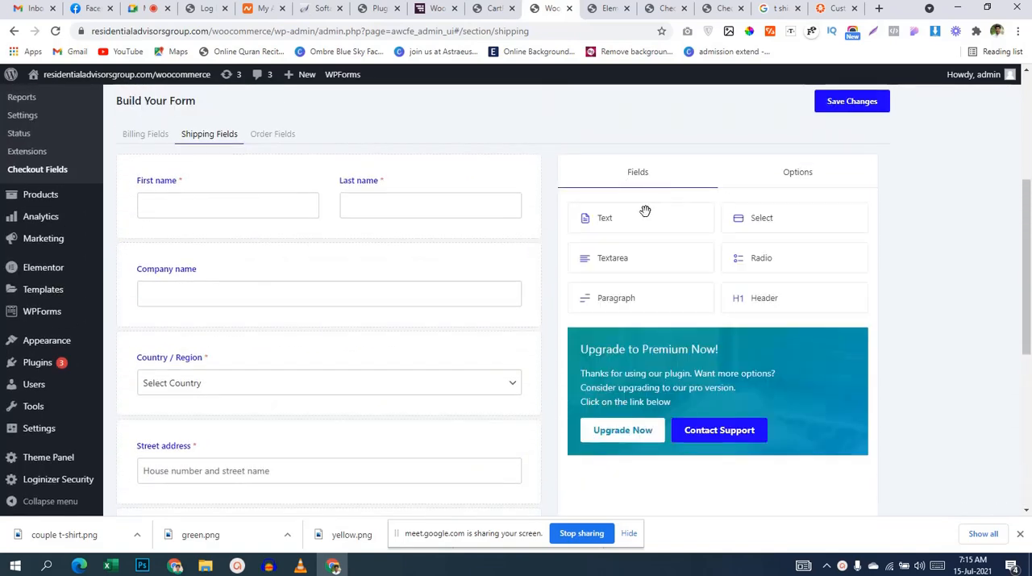
# Step: Return to the billing fields and review the whole form alongside the available field types
pyautogui.click(139, 136)
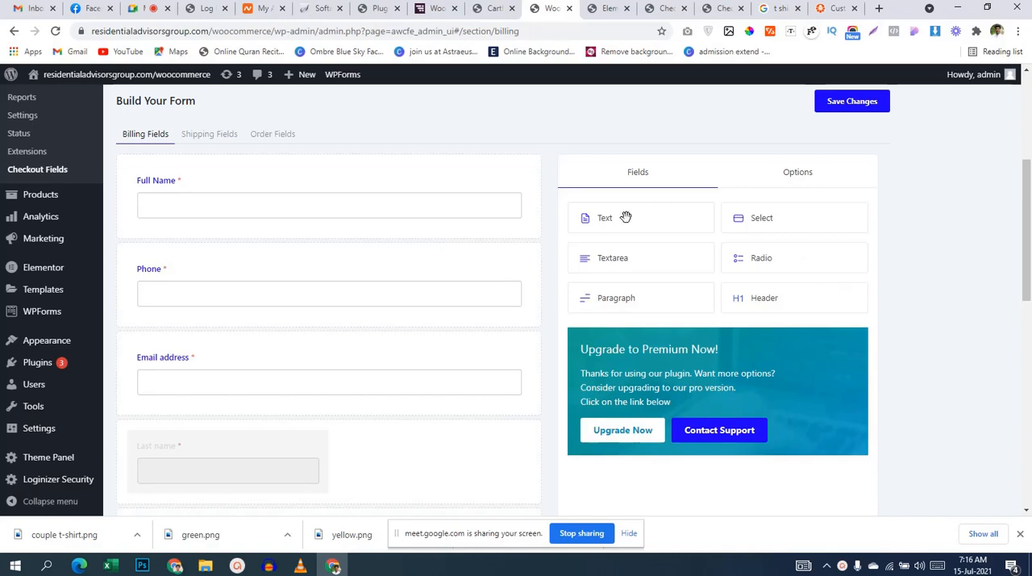
pyautogui.scroll(-8, 703, 207)
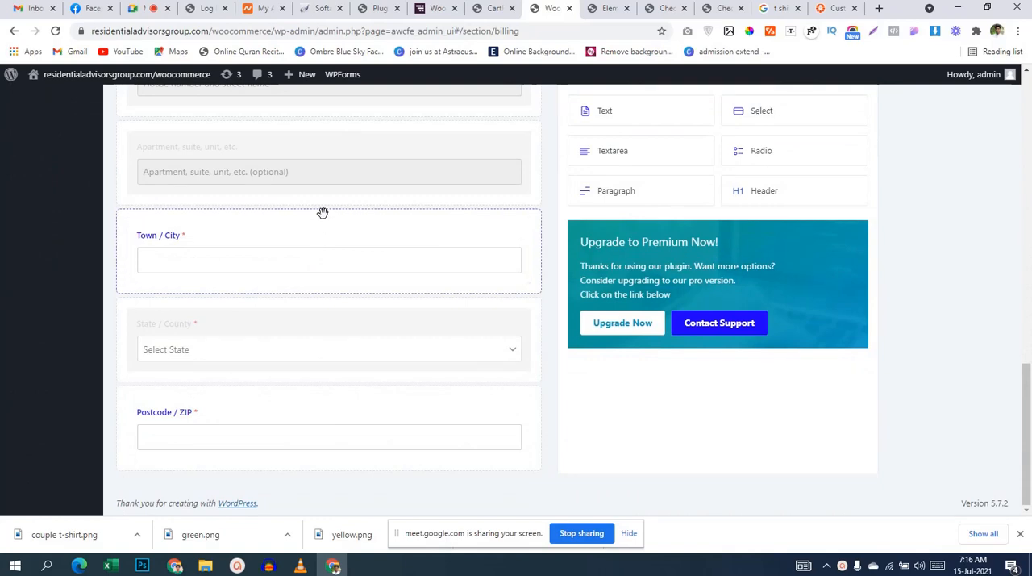
pyautogui.scroll(5, 322, 213)
pyautogui.scroll(4, 580, 263)
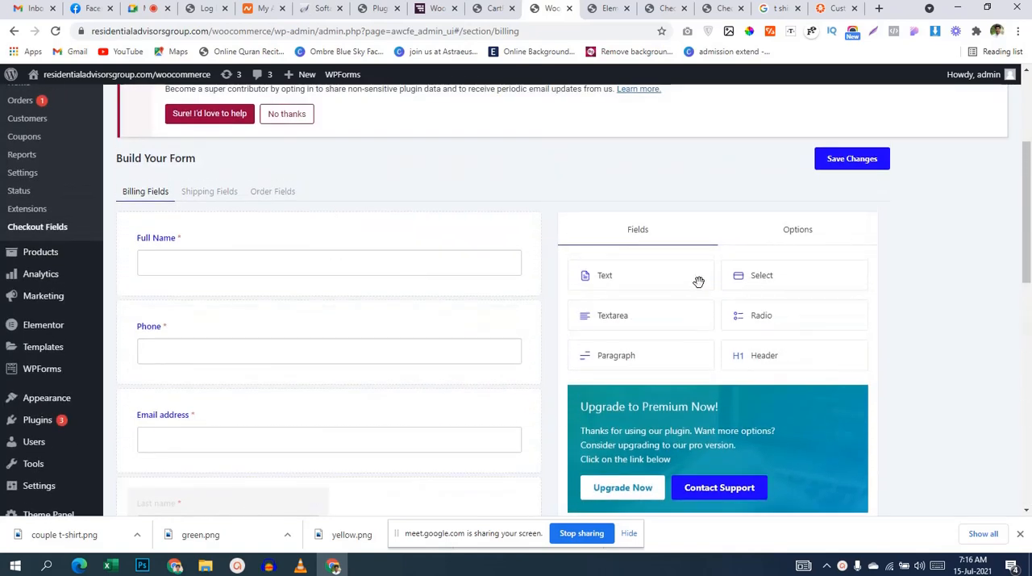
pyautogui.scroll(3, 685, 279)
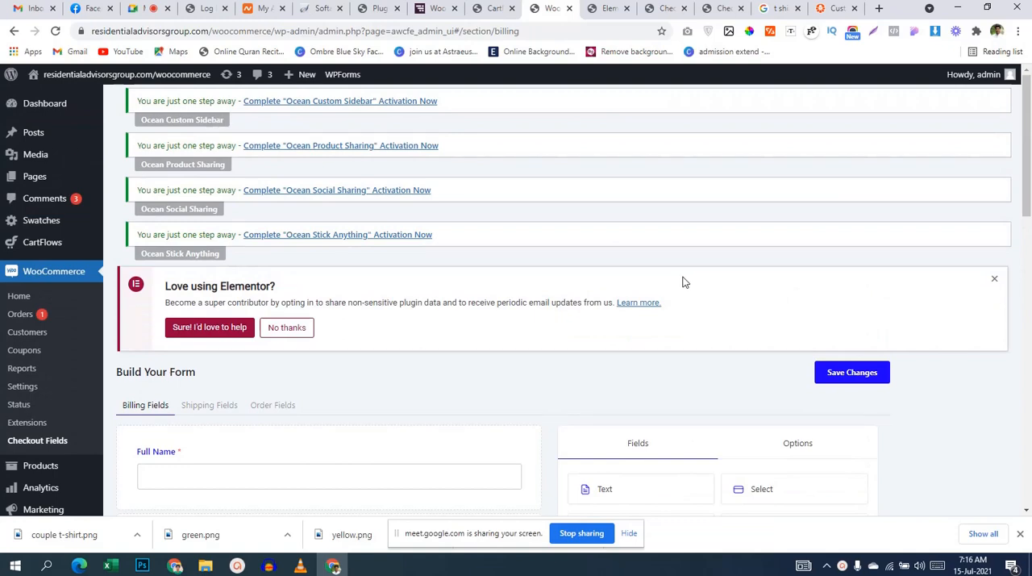
pyautogui.scroll(-4, 503, 369)
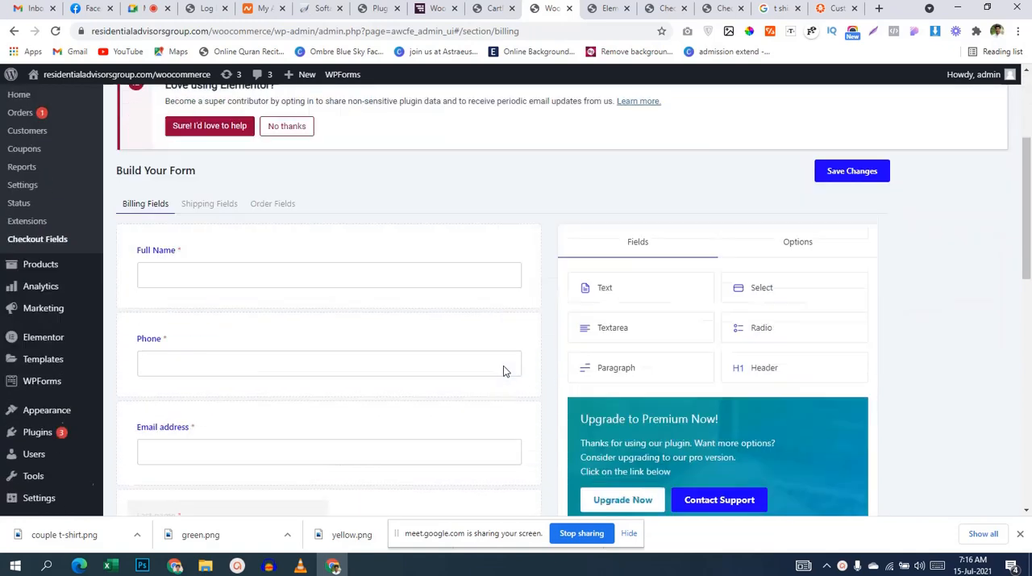
pyautogui.scroll(2, 853, 325)
pyautogui.scroll(1, 482, 346)
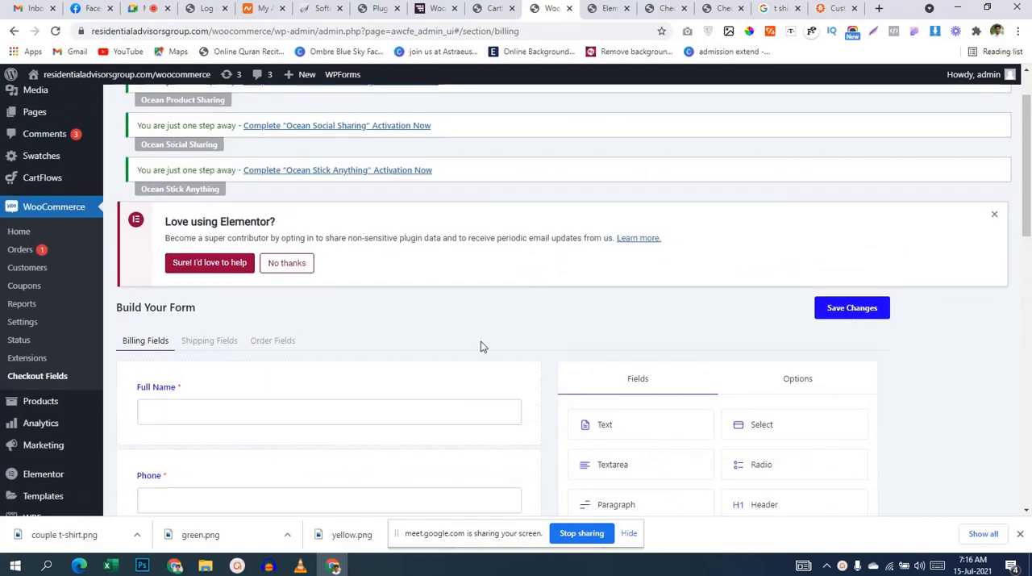
pyautogui.scroll(-3, 482, 335)
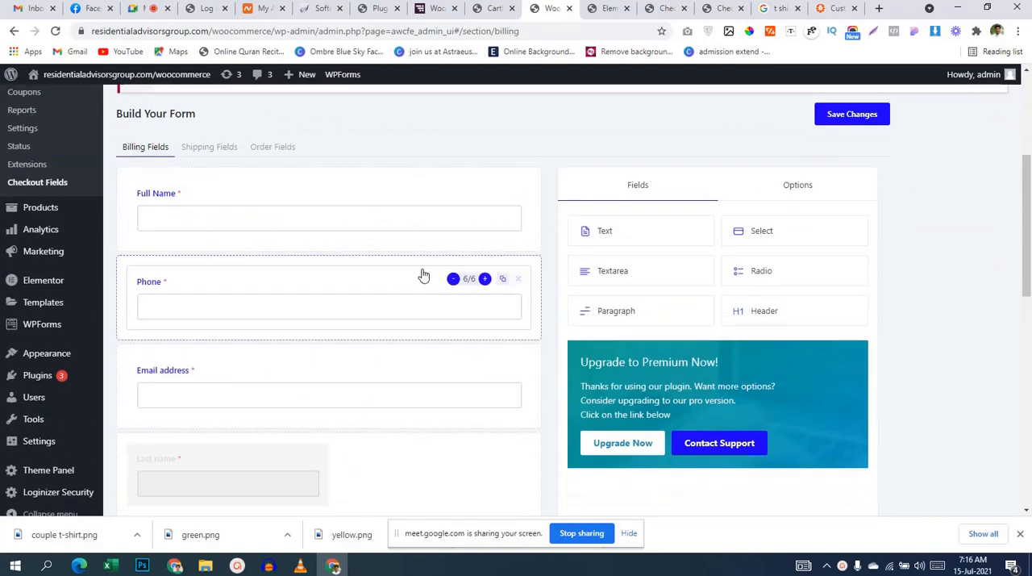
pyautogui.scroll(3, 422, 276)
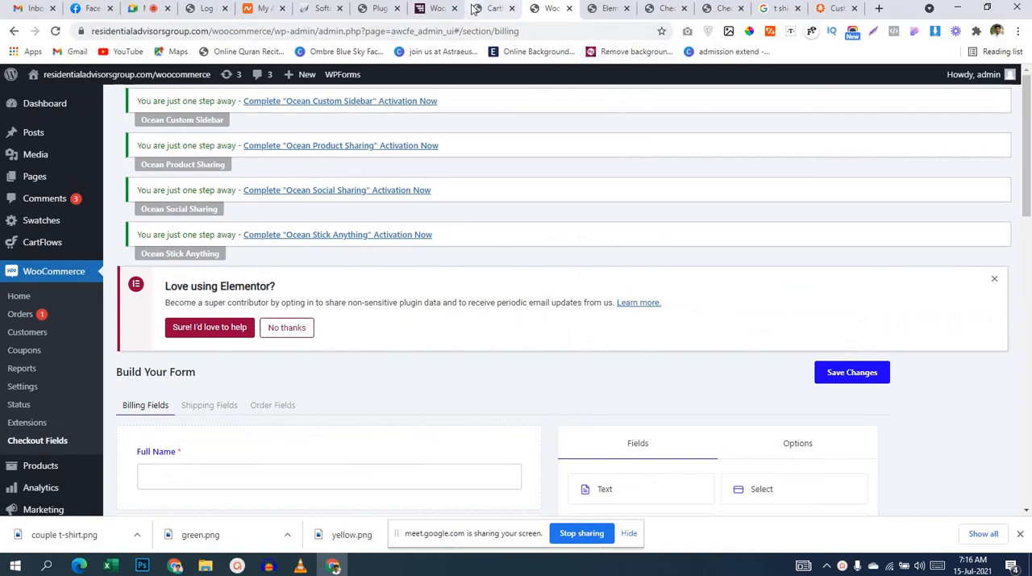
# Step: Switch to the Elementor editor of the checkout page and examine the two-column checkout form from billing details to order notes
pyautogui.click(605, 10)
pyautogui.scroll(-5, 828, 228)
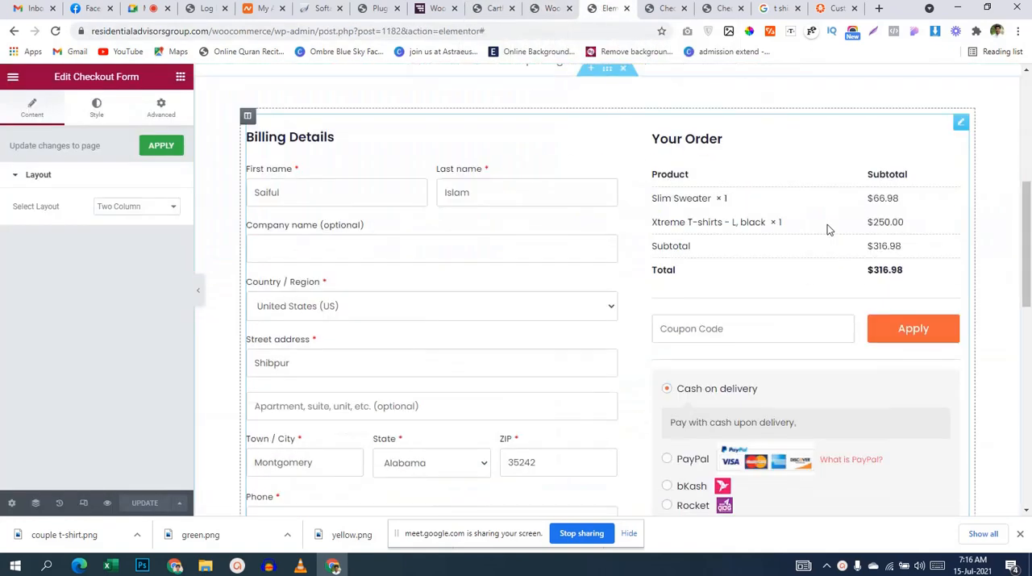
pyautogui.scroll(6, 806, 186)
pyautogui.scroll(-5, 599, 208)
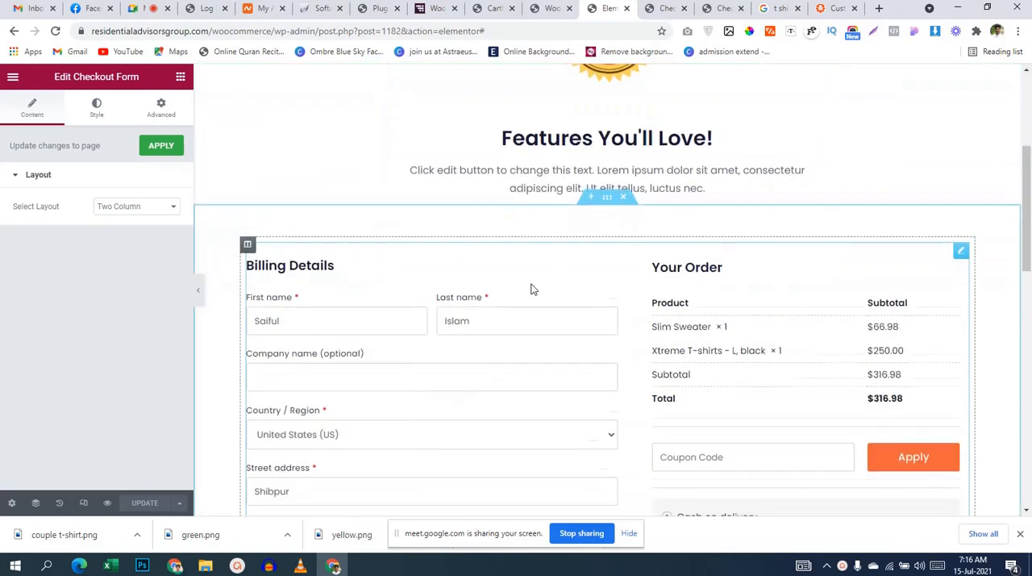
pyautogui.scroll(-8, 532, 288)
pyautogui.scroll(3, 523, 304)
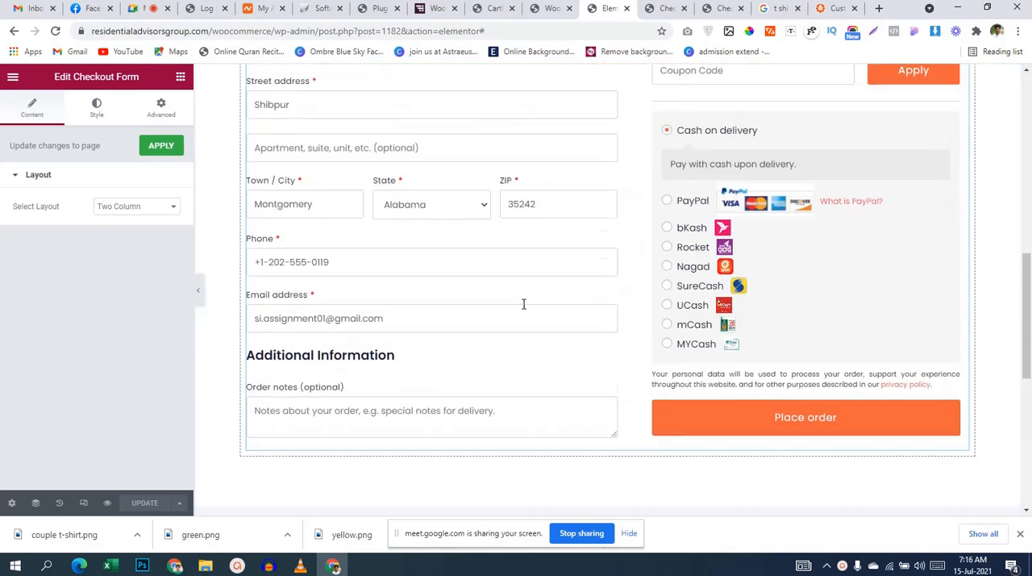
pyautogui.scroll(3, 483, 274)
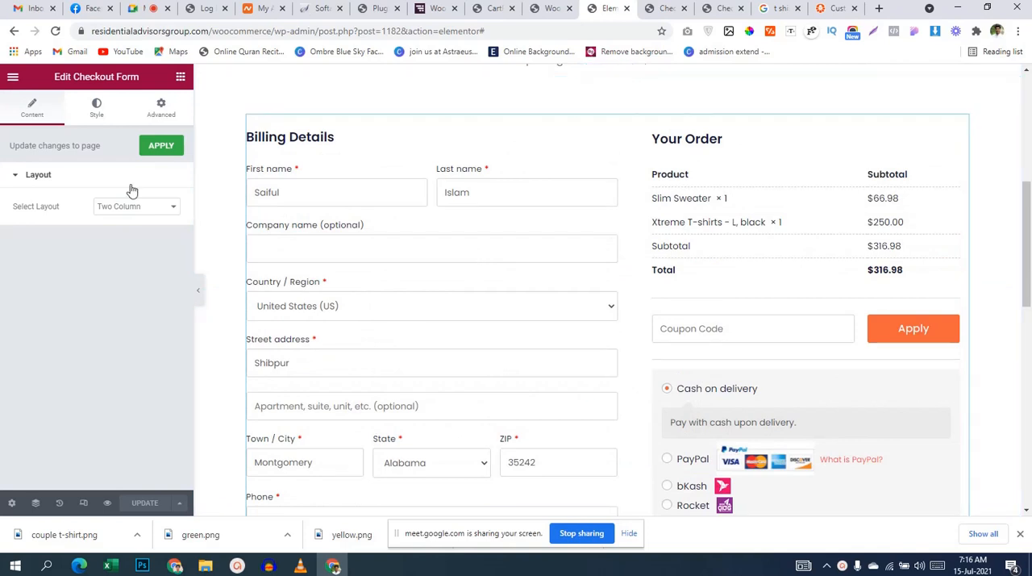
pyautogui.scroll(-1, 539, 226)
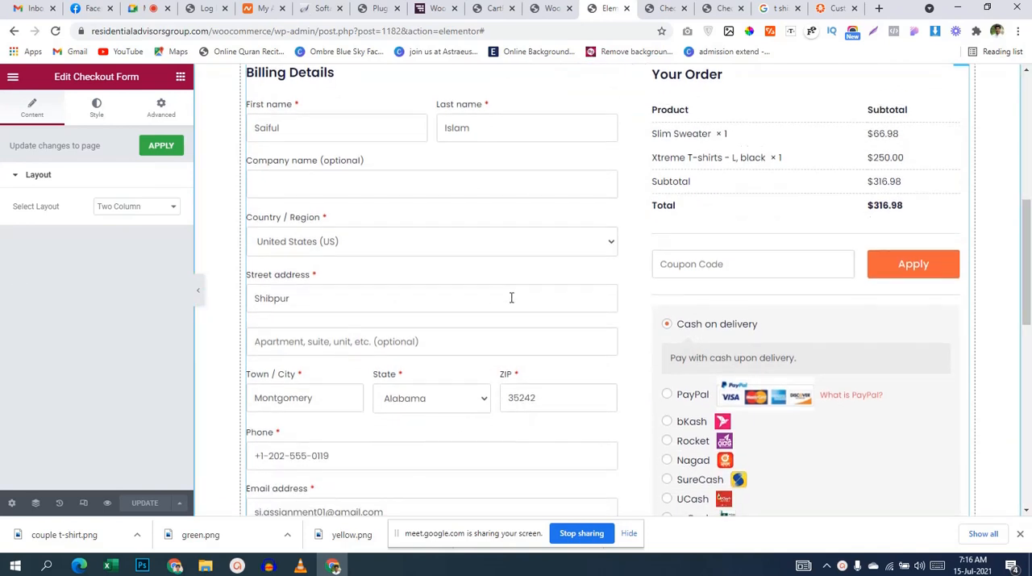
pyautogui.scroll(-3, 513, 298)
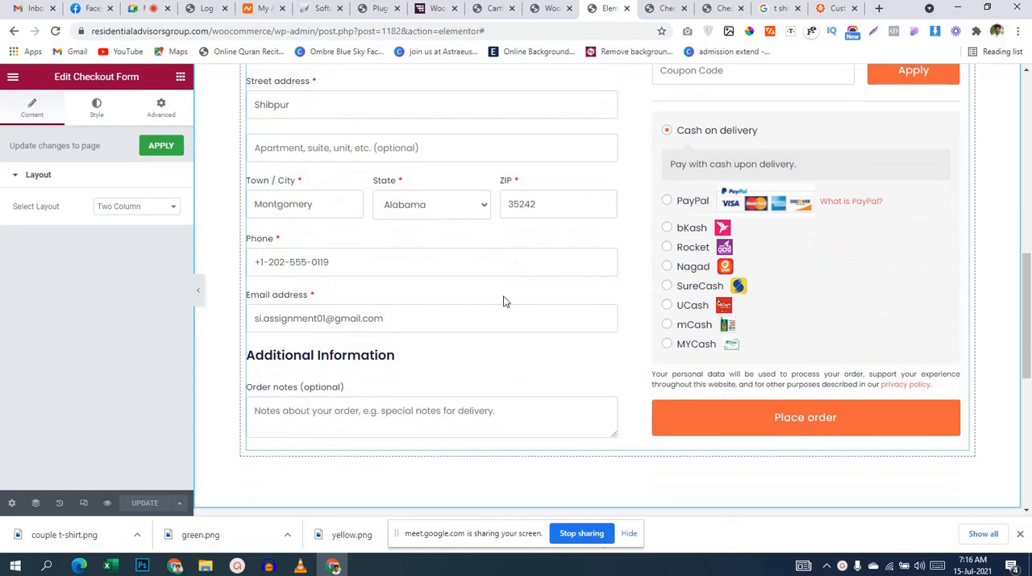
pyautogui.scroll(8, 500, 282)
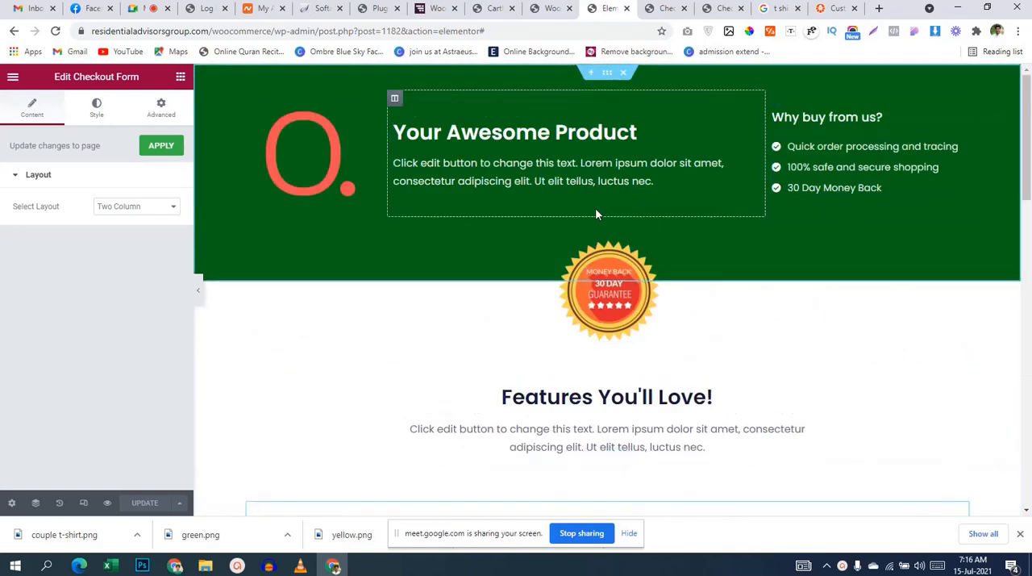
# Step: Switch to the CartFlows settings and review the general settings, including the global checkout and ready template options
pyautogui.click(551, 9)
pyautogui.click(494, 9)
pyautogui.scroll(4, 489, 472)
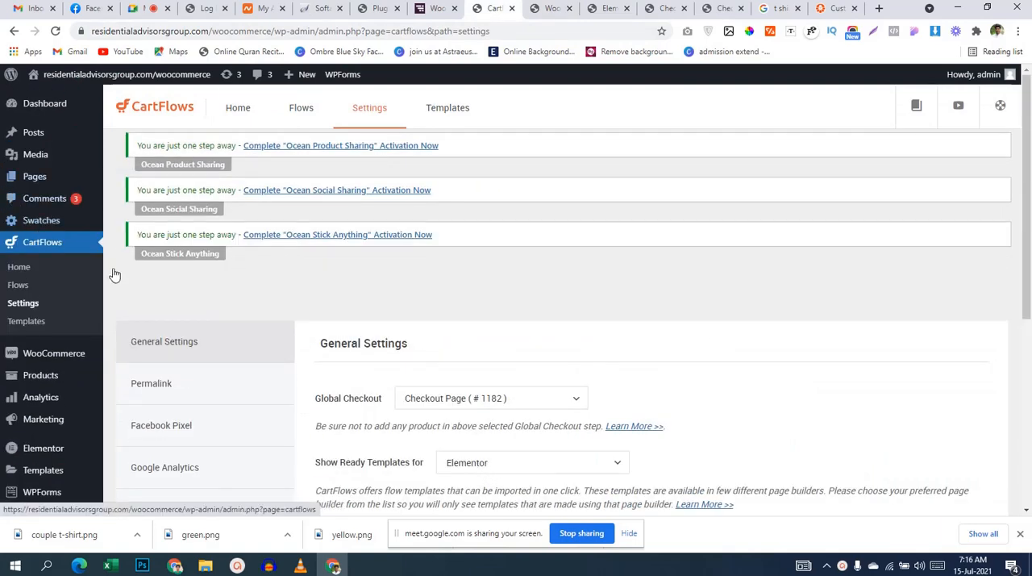
pyautogui.scroll(-2, 404, 287)
pyautogui.scroll(-3, 404, 287)
pyautogui.scroll(5, 404, 287)
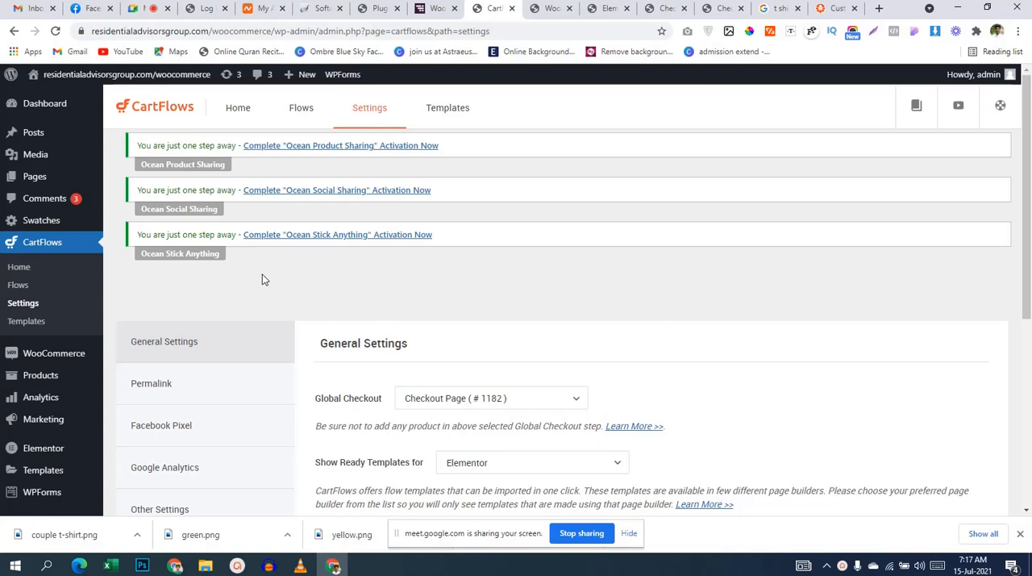
pyautogui.scroll(-3, 262, 279)
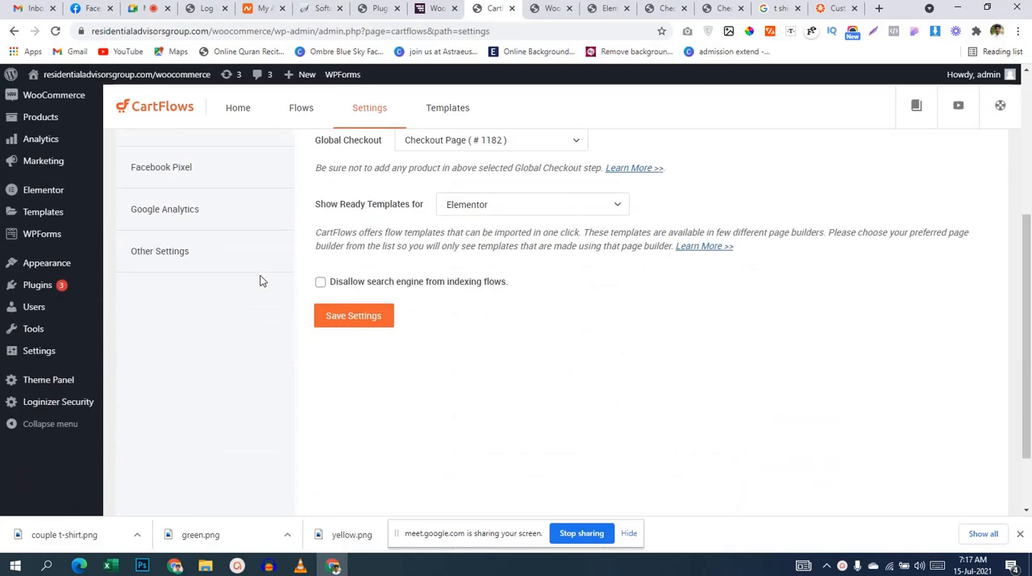
# Step: Open the site's homepage in a new tab and follow the Buy Product link of the Jacket Flushed item
pyautogui.scroll(3, 261, 280)
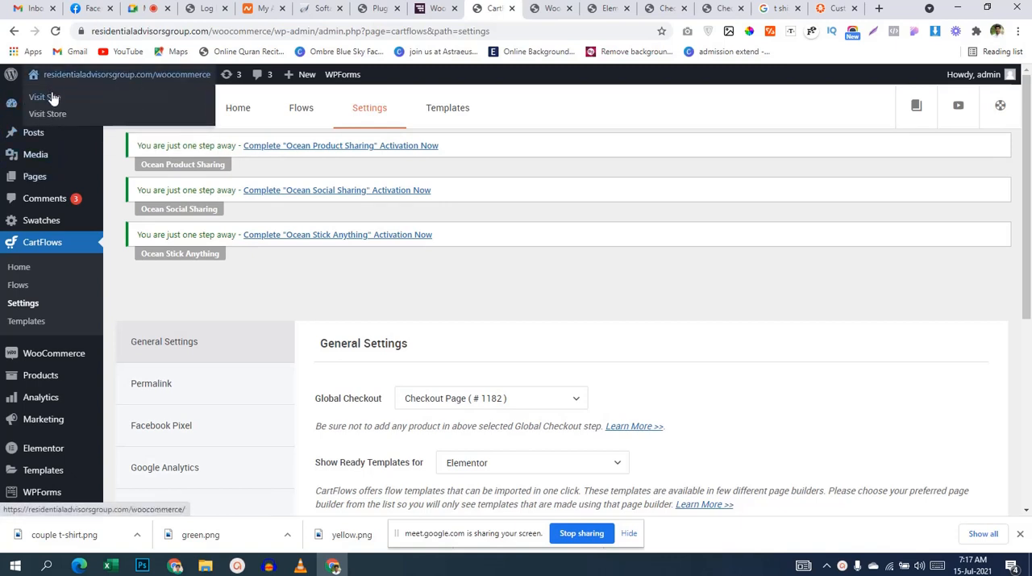
pyautogui.middleClick(58, 80)
pyautogui.click(508, 17)
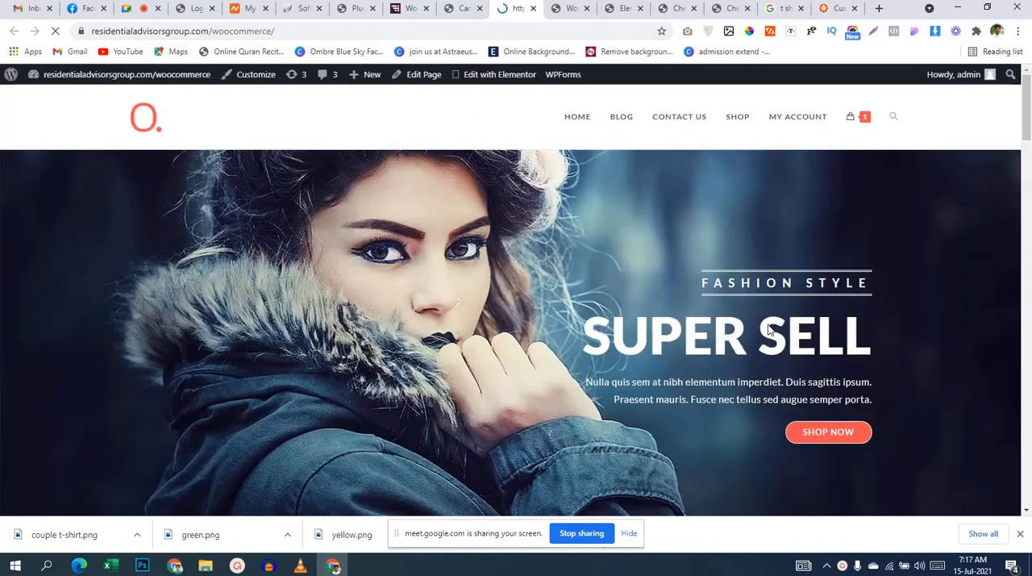
pyautogui.scroll(-5, 701, 386)
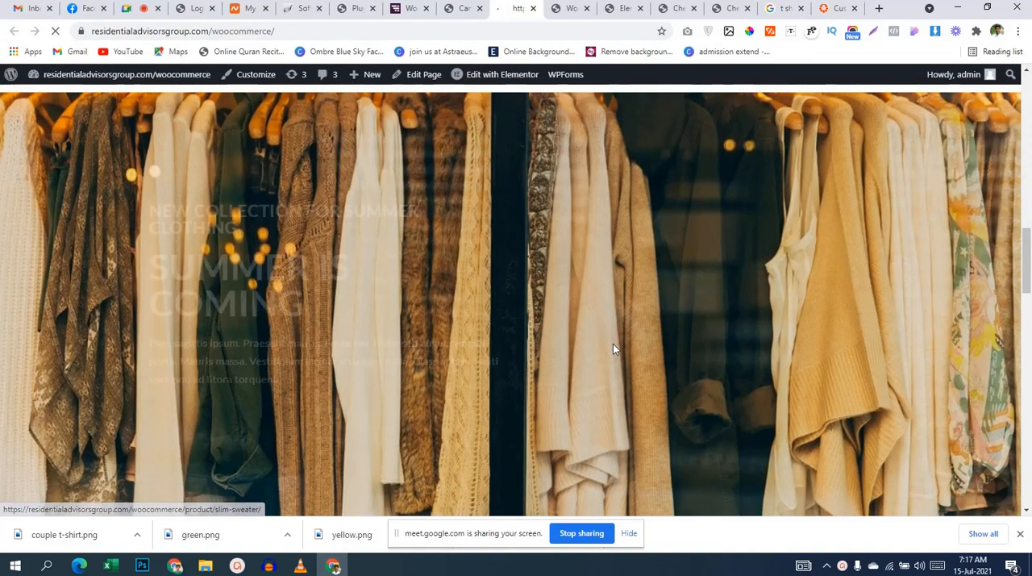
pyautogui.scroll(5, 613, 343)
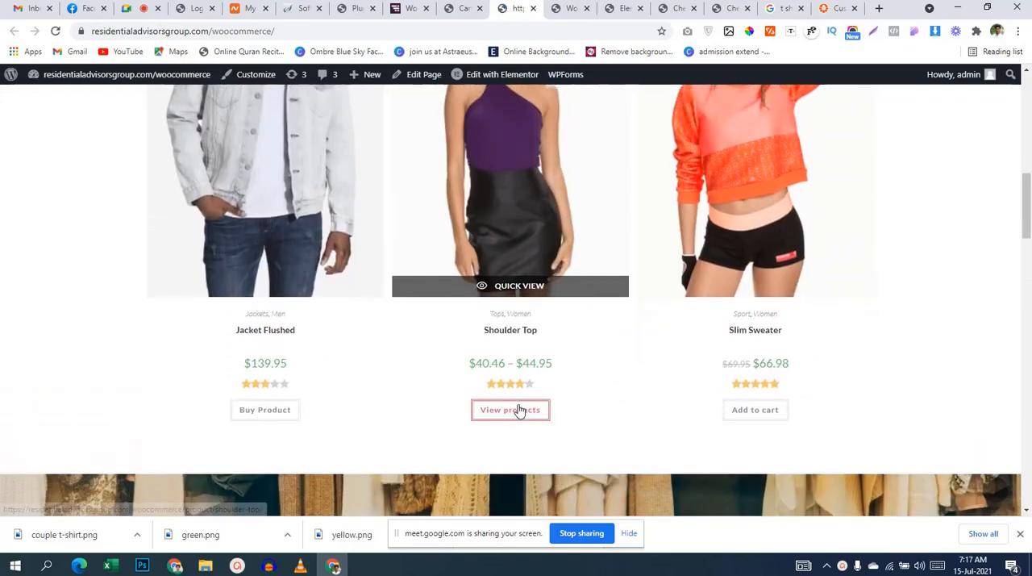
pyautogui.click(283, 411)
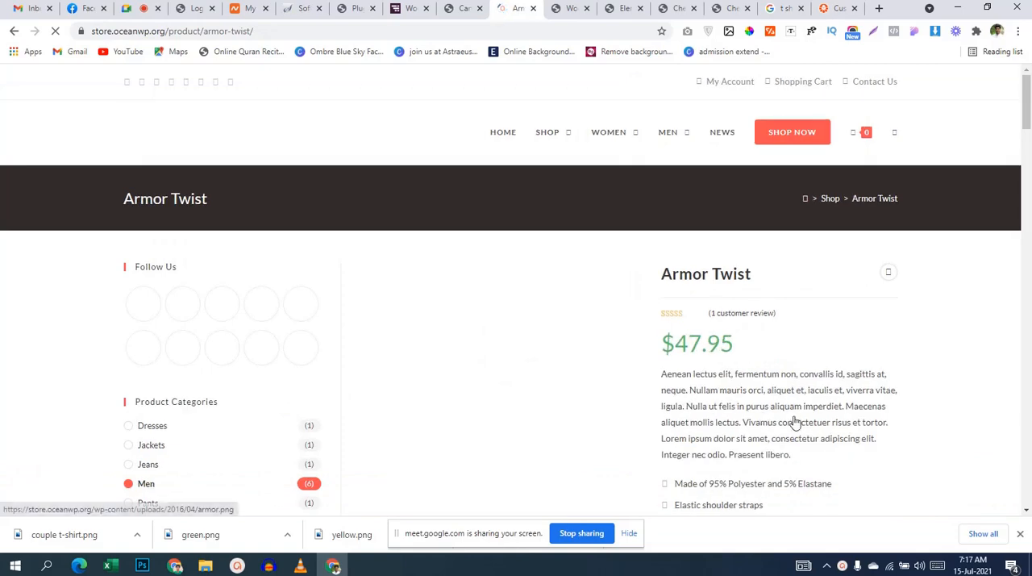
# Step: Add the Armor Twist product to the cart and proceed from the cart to checkout
pyautogui.scroll(-3, 795, 422)
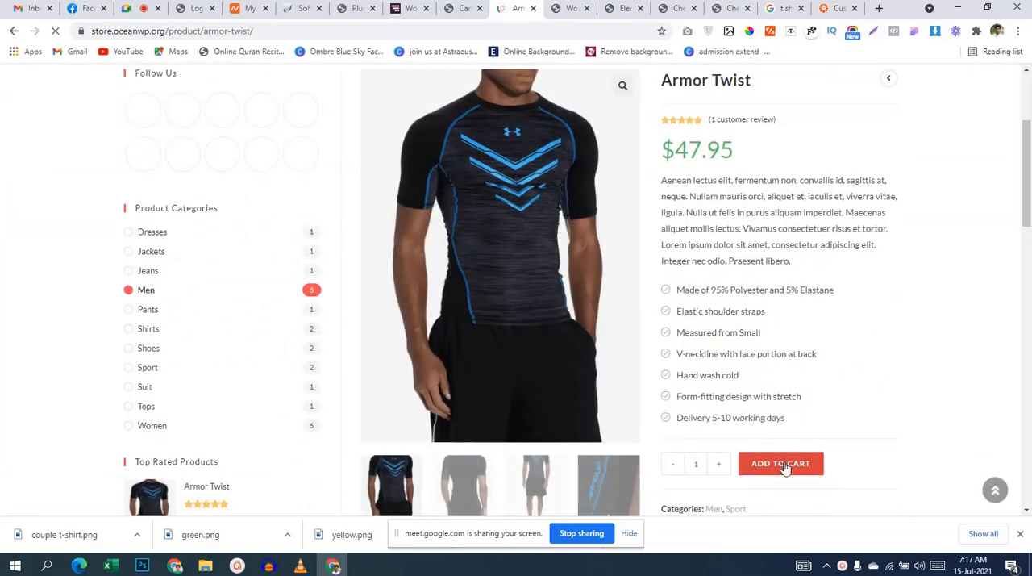
pyautogui.click(781, 465)
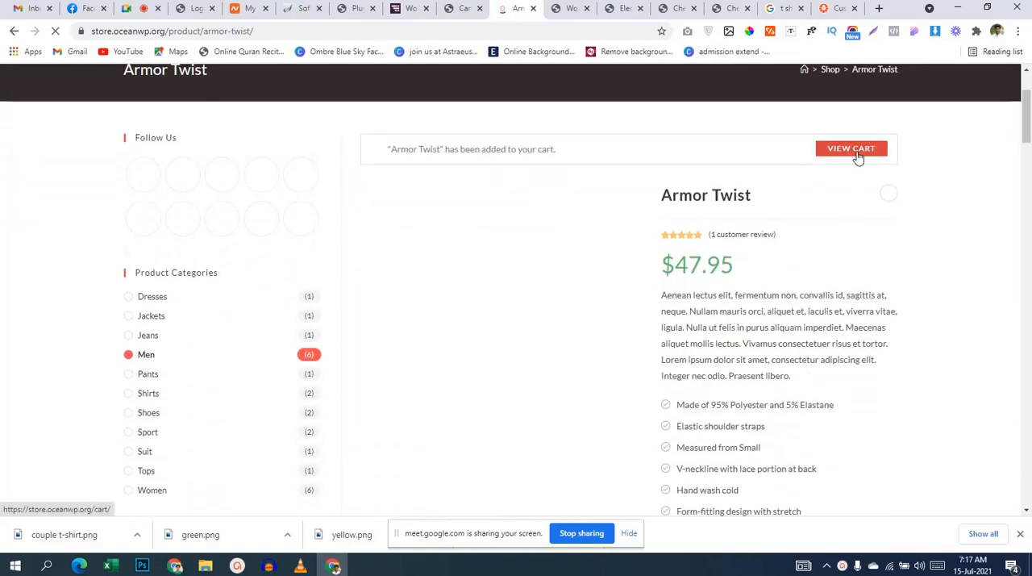
pyautogui.click(857, 157)
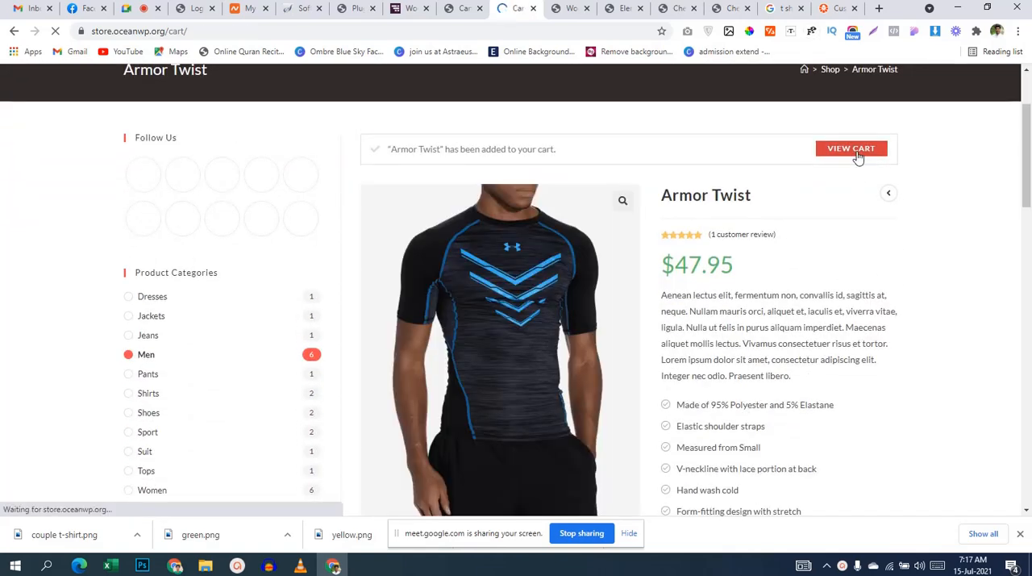
pyautogui.scroll(-2, 818, 309)
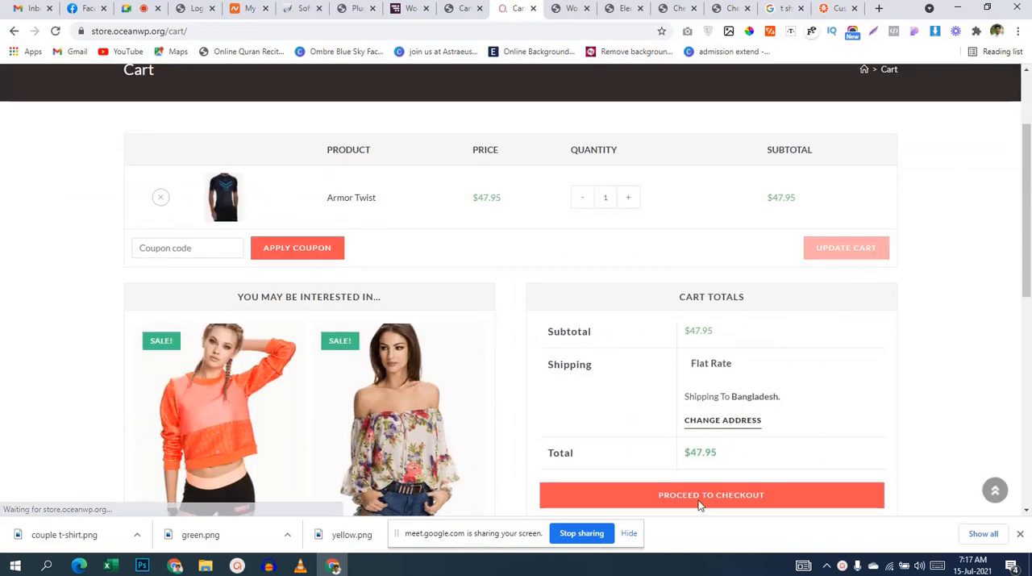
pyautogui.click(697, 504)
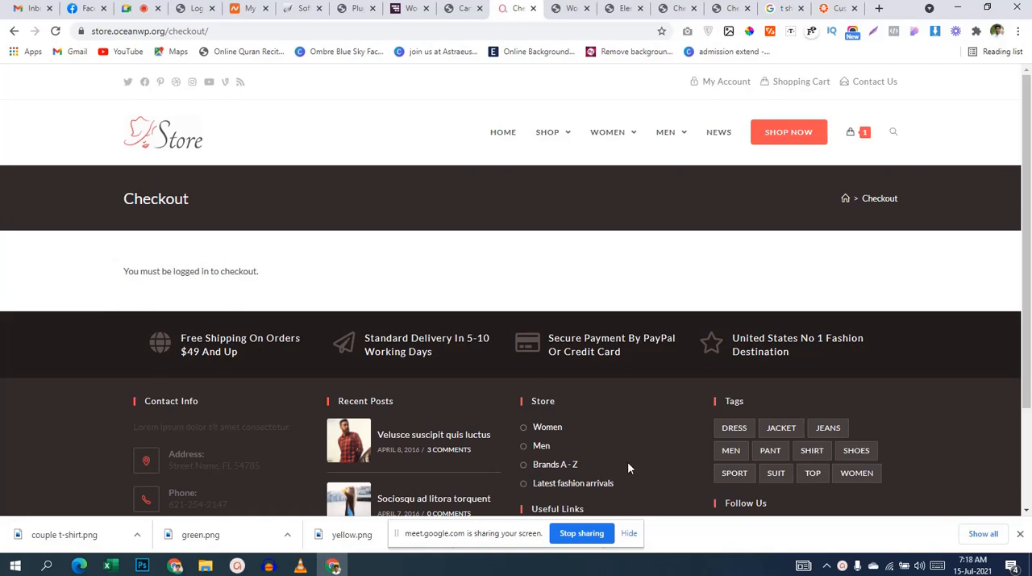
# Step: Return to the cart, proceed to checkout again and highlight the notice on the checkout page
pyautogui.click(864, 137)
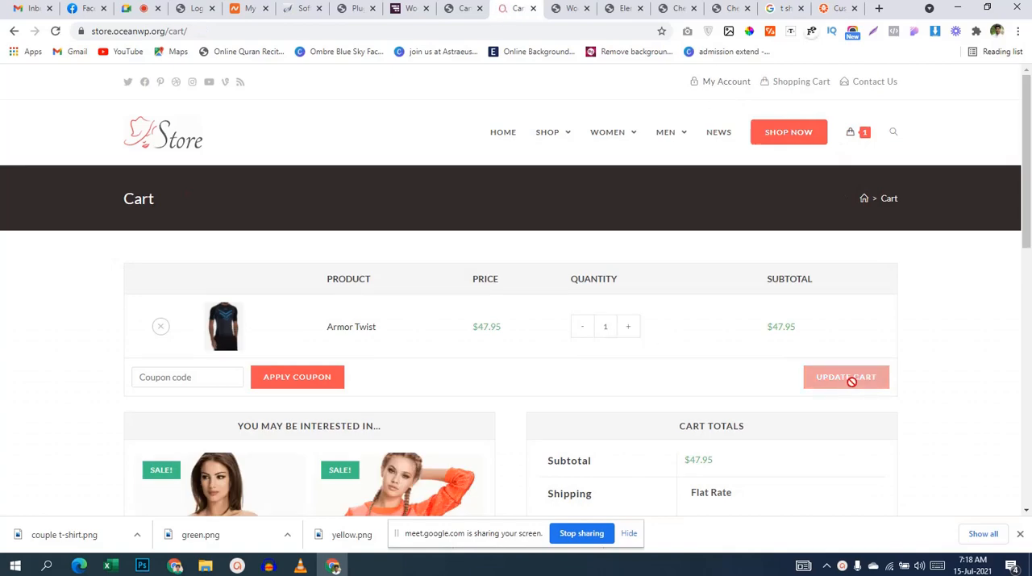
pyautogui.scroll(-5, 546, 400)
pyautogui.click(722, 224)
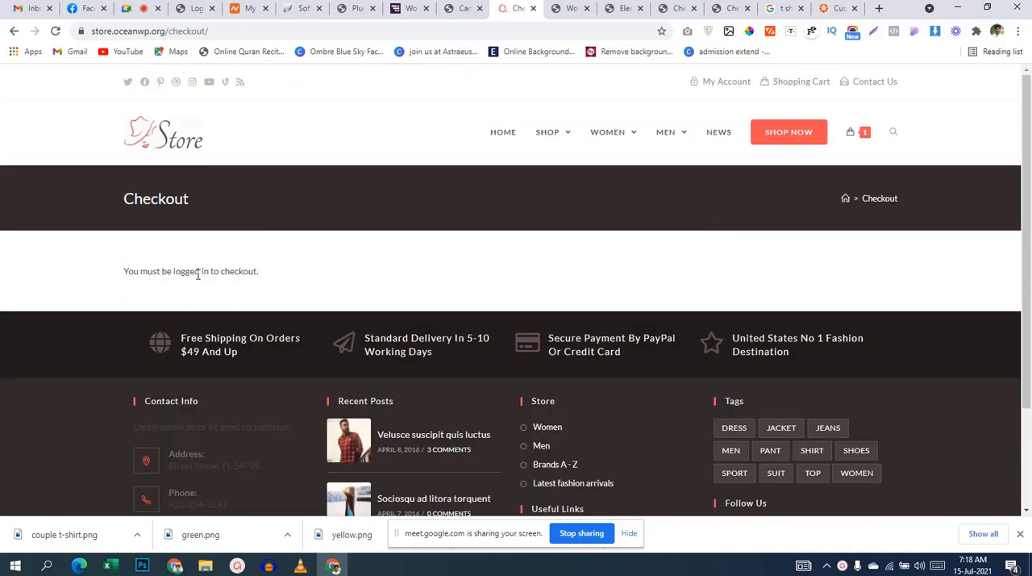
pyautogui.doubleClick(175, 273)
pyautogui.moveTo(234, 280); pyautogui.dragTo(375, 283)
pyautogui.click(375, 283)
# Step: Switch to the live CartFlows checkout page and review it from the payment section up to the product header
pyautogui.click(623, 8)
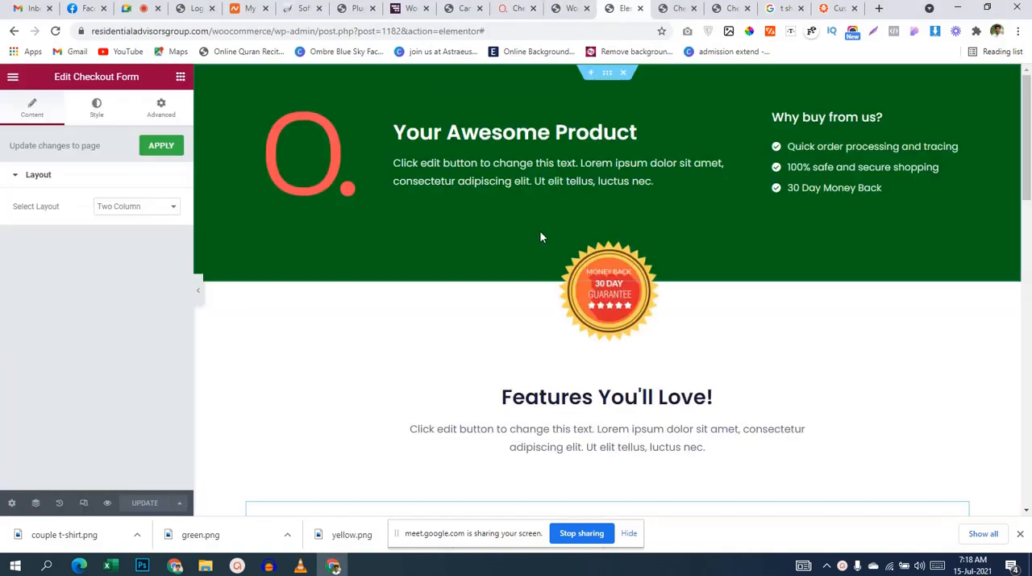
pyautogui.click(675, 8)
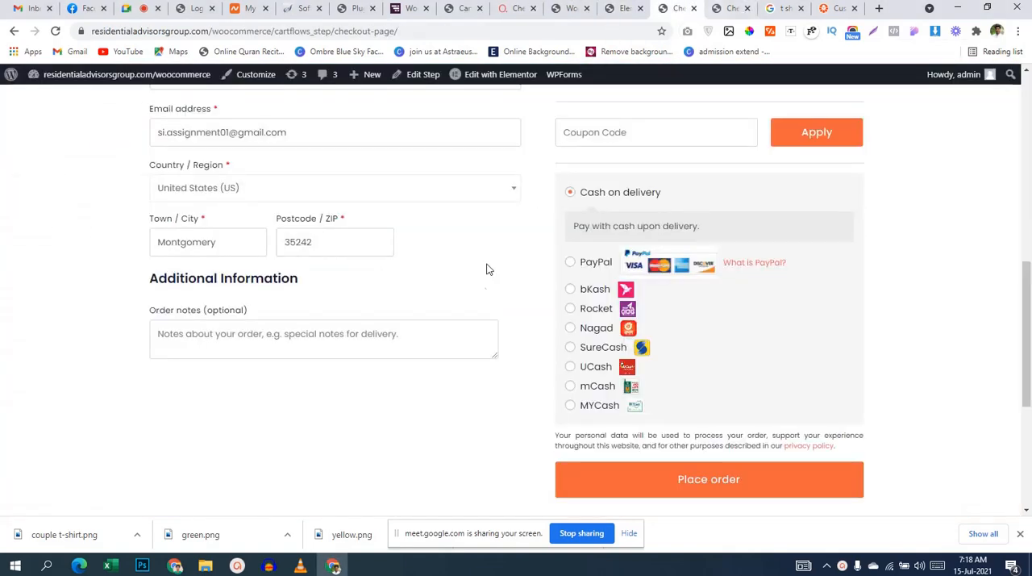
pyautogui.scroll(10, 486, 274)
pyautogui.scroll(1, 486, 291)
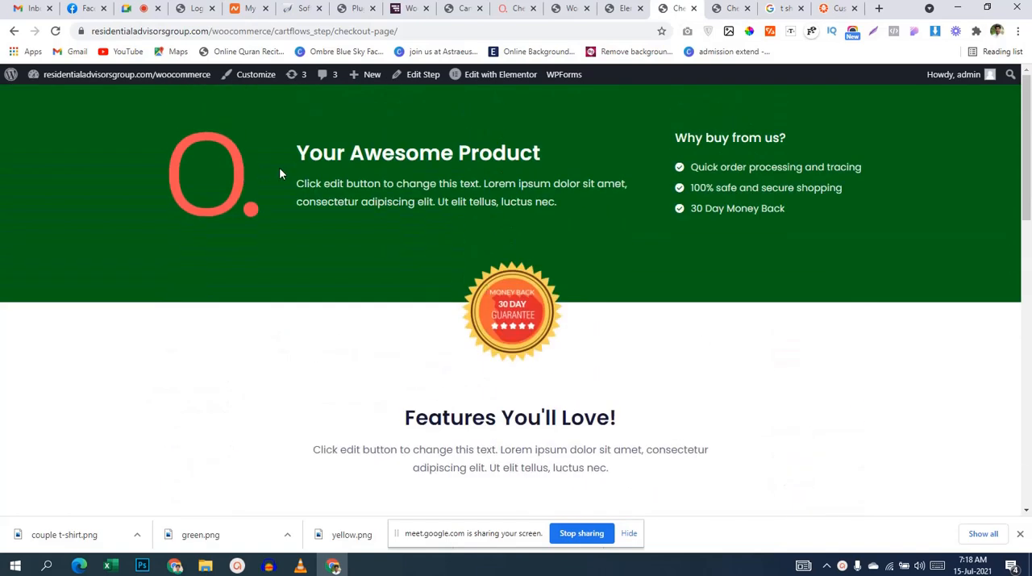